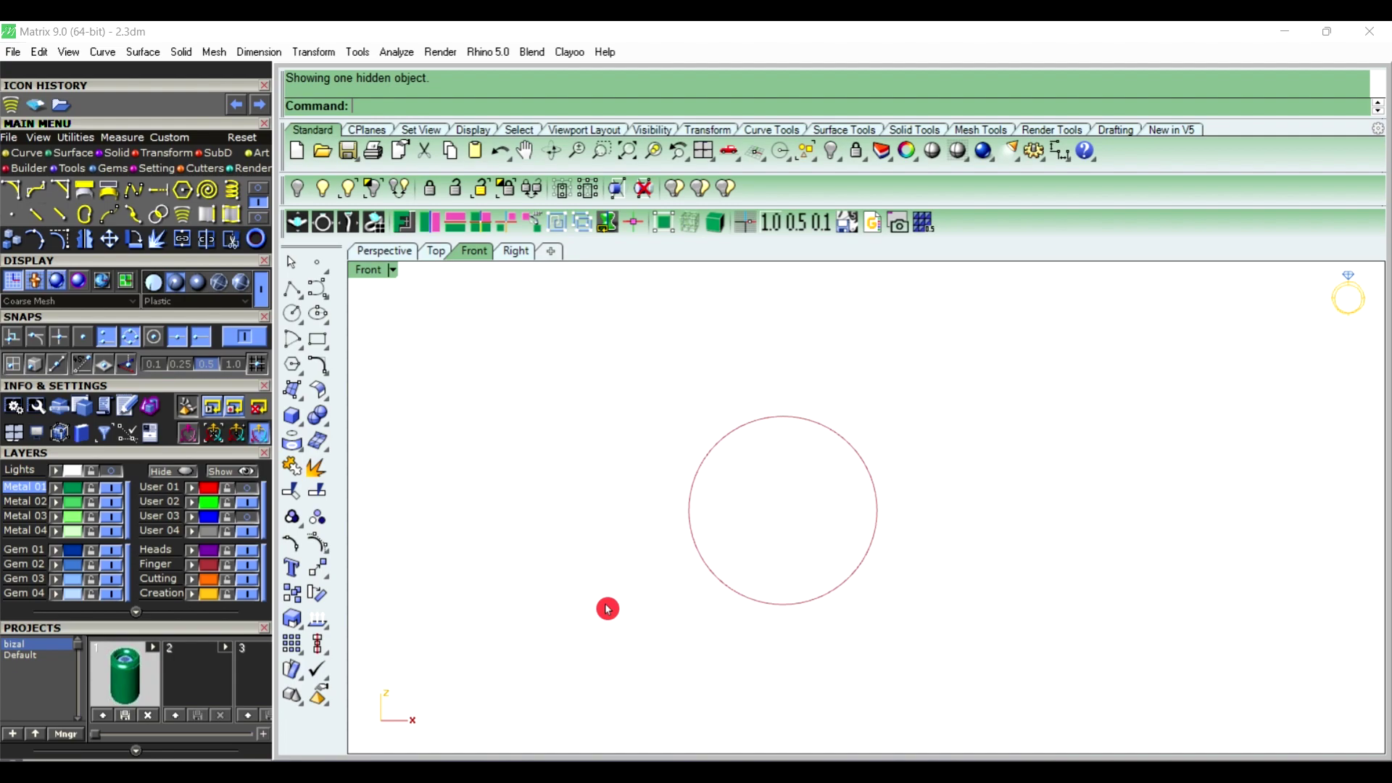
# Measure the finger-size circle quad to quad and confirm it is 18.00 across
pyautogui.click(687, 528)
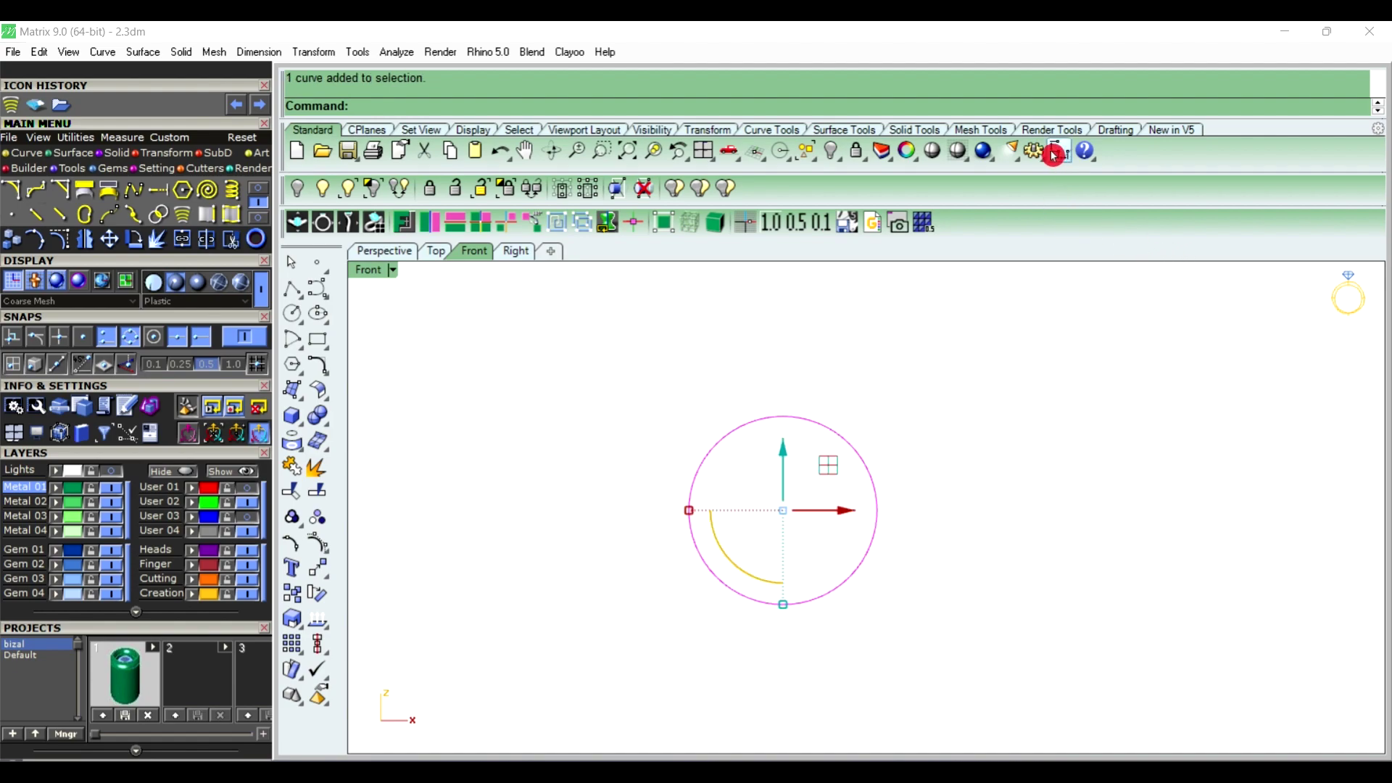
pyautogui.click(1060, 151)
pyautogui.click(688, 510)
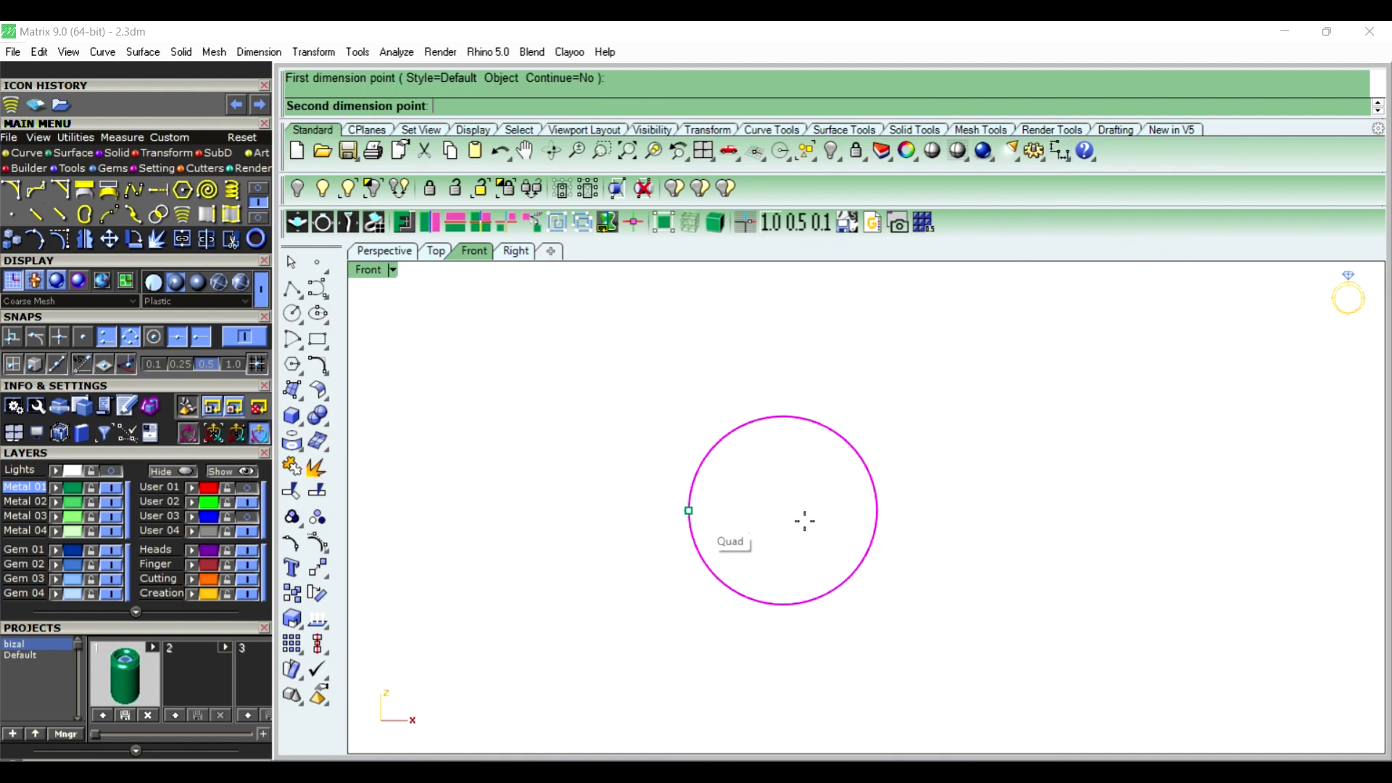
pyautogui.click(874, 512)
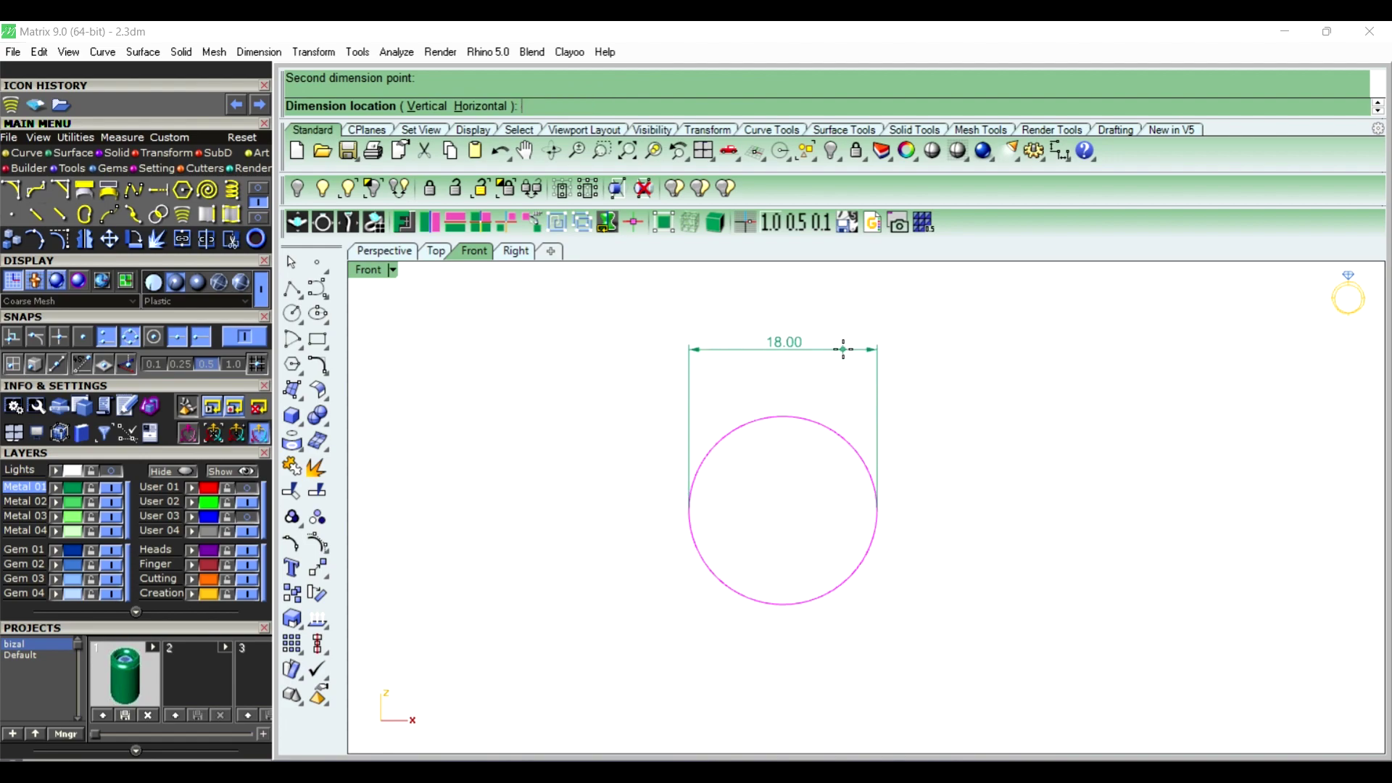
pyautogui.rightClick(954, 406)
# Hide the finger-size circle and switch to the top view
pyautogui.click(816, 421)
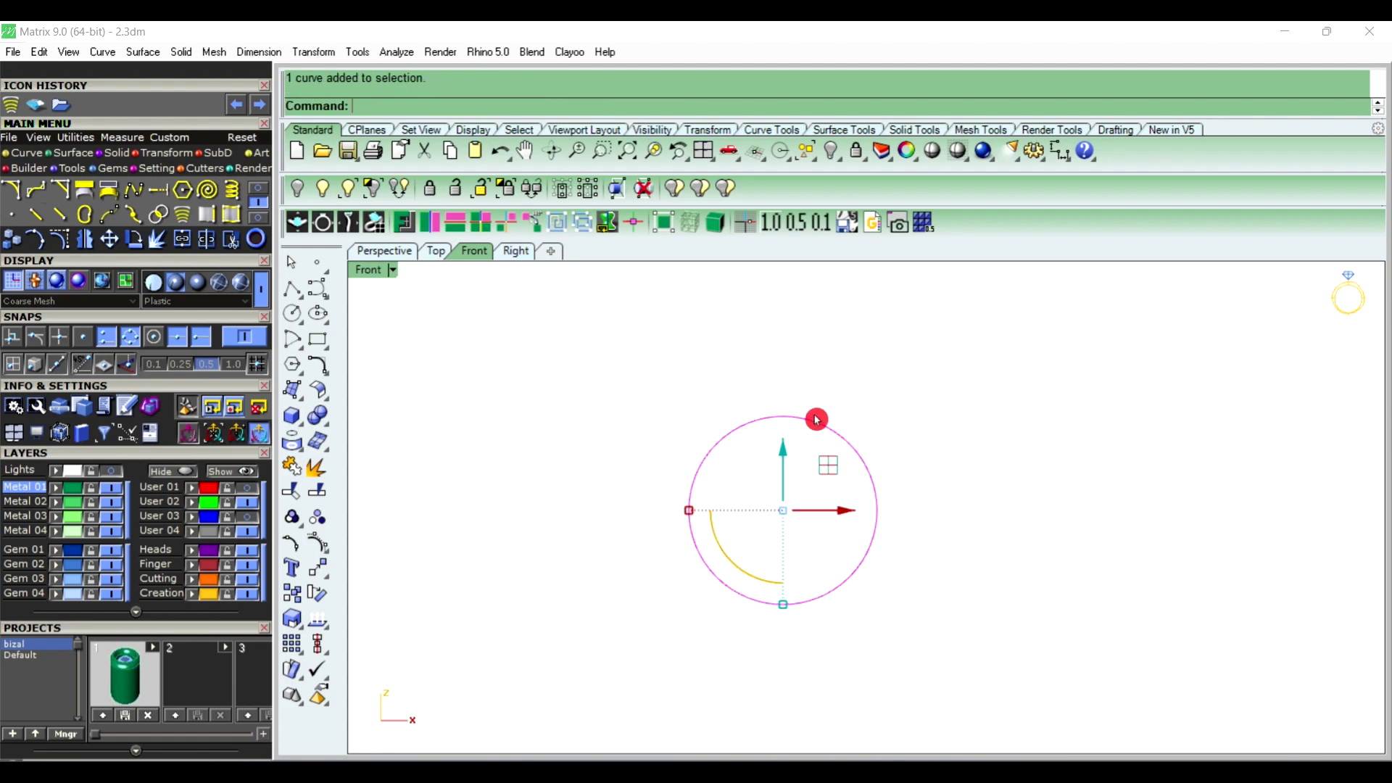
pyautogui.click(305, 193)
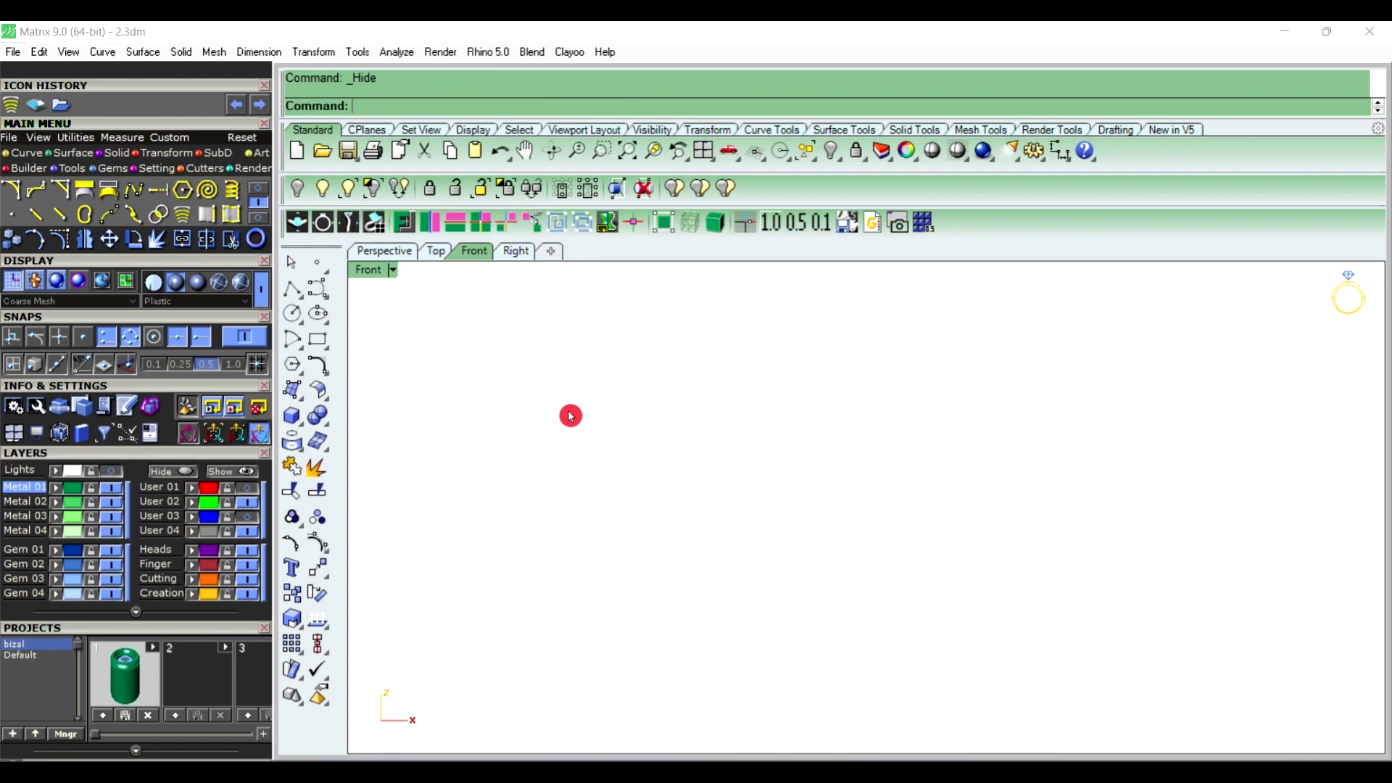
pyautogui.click(435, 251)
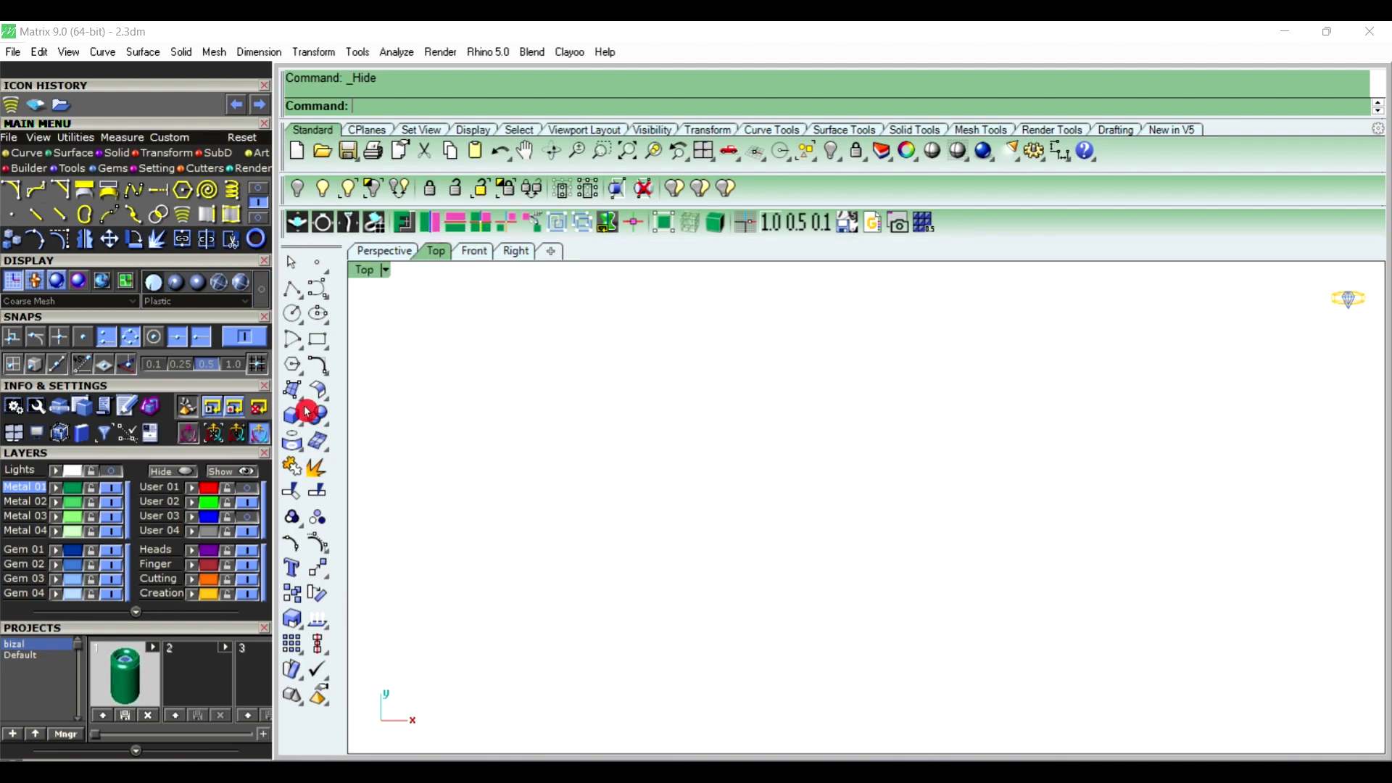
# Load an 8.00 × 8.00 cushion-cut diamond via Gem Loader and bring up its F6 gem actions
pyautogui.click(110, 168)
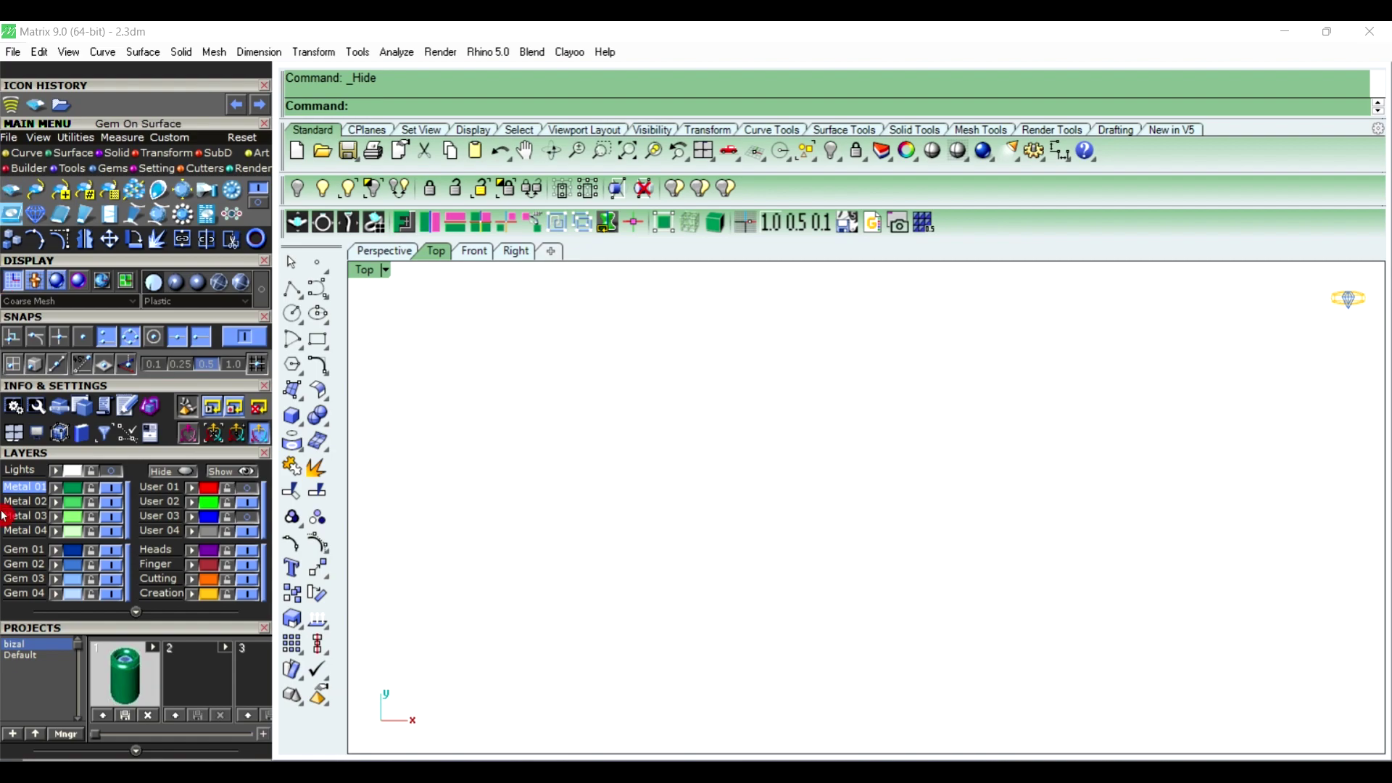
pyautogui.moveTo(195, 629); pyautogui.dragTo(207, 266)
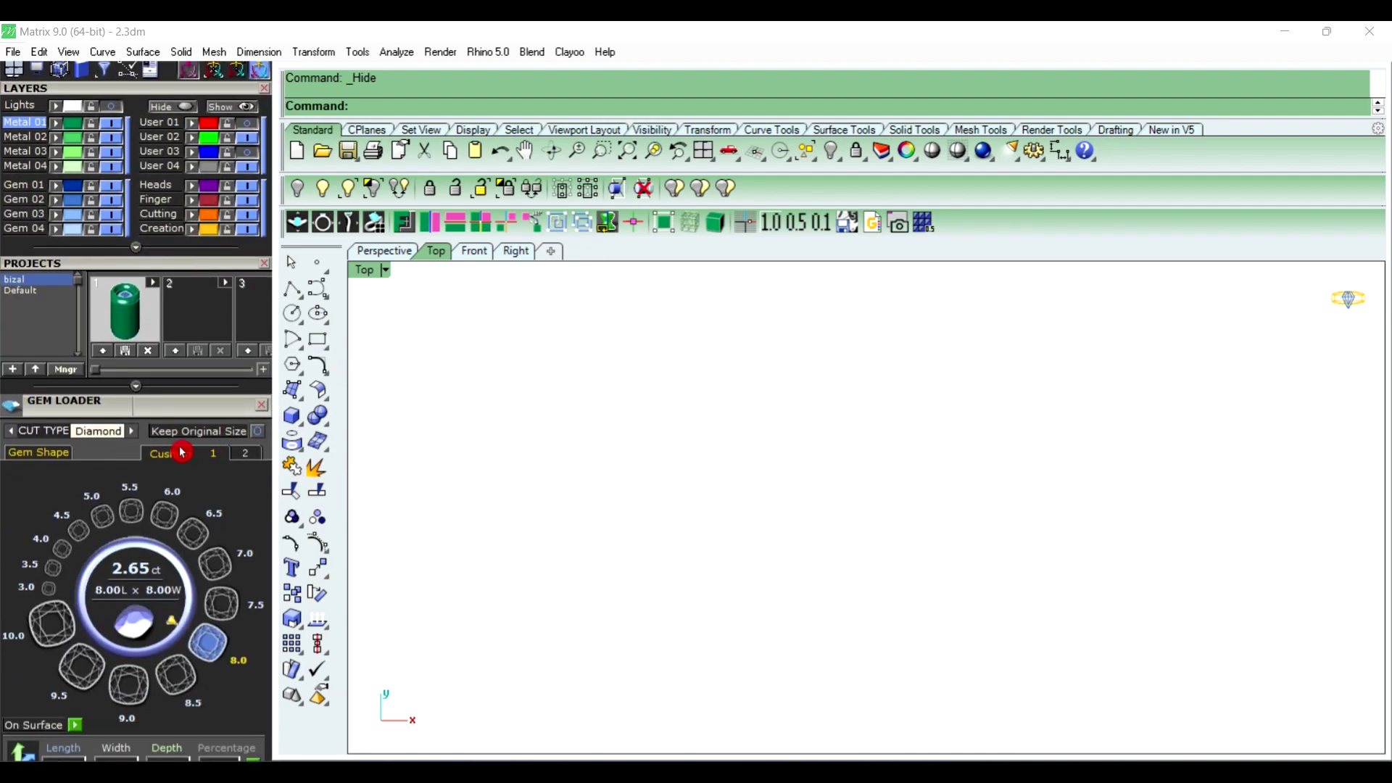
pyautogui.click(230, 652)
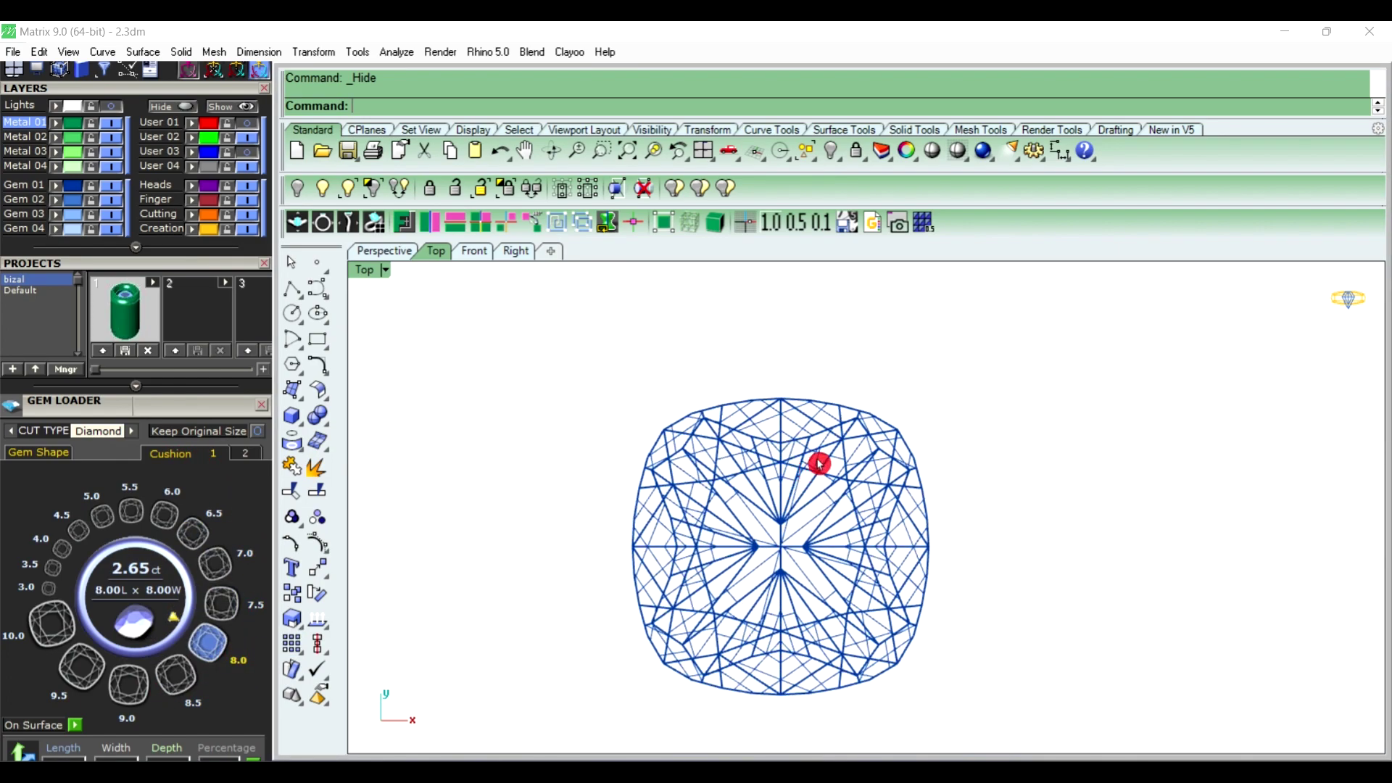
pyautogui.click(819, 465)
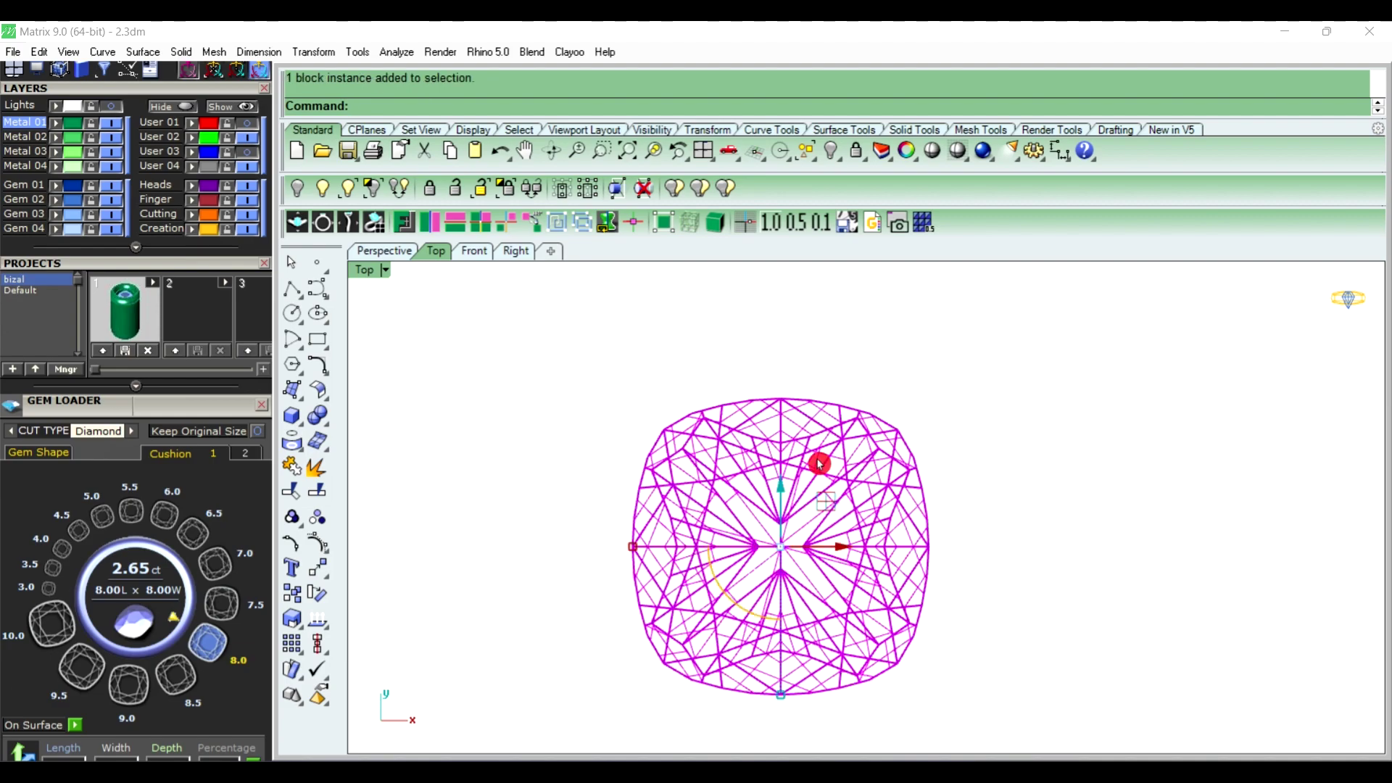
pyautogui.press('F6')
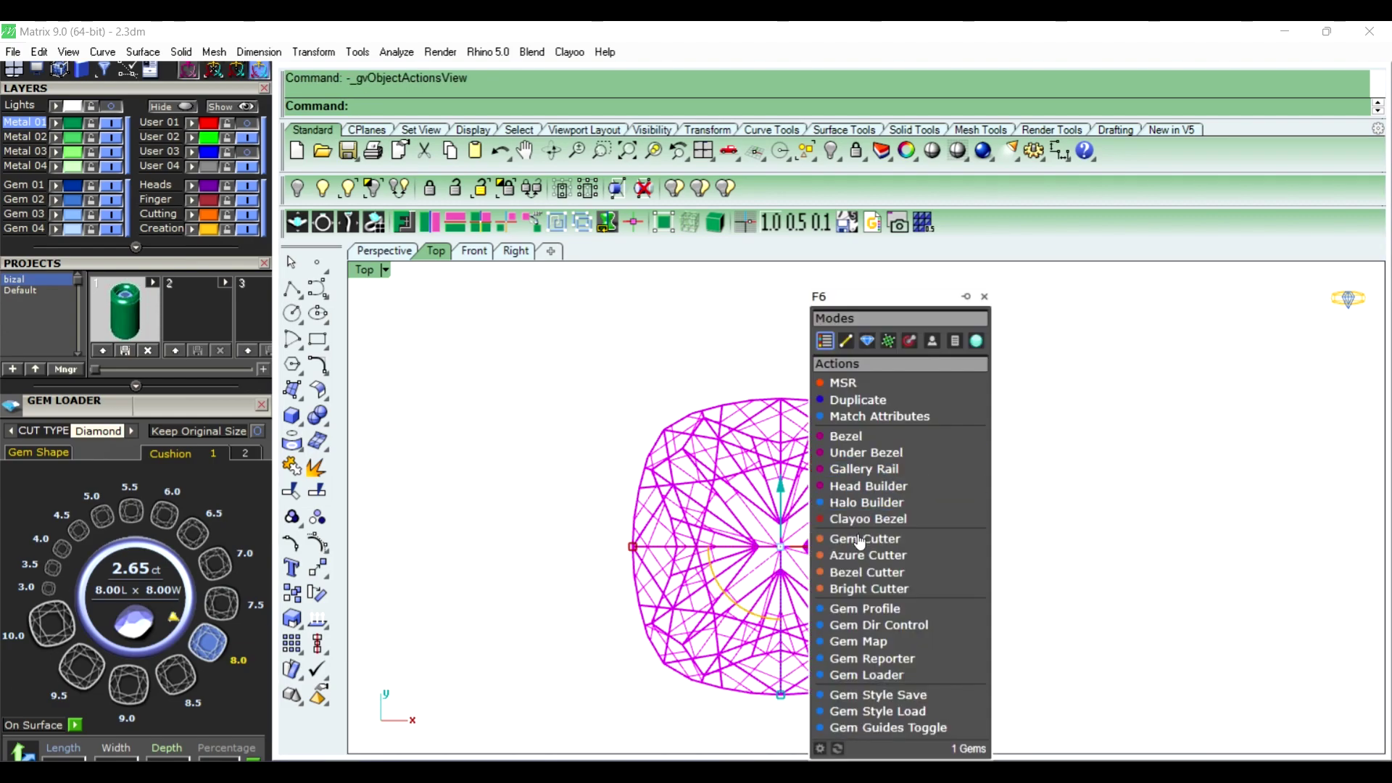
# Run Gem Profile on the cushion and hide the gem, leaving its girdle outline
pyautogui.click(888, 609)
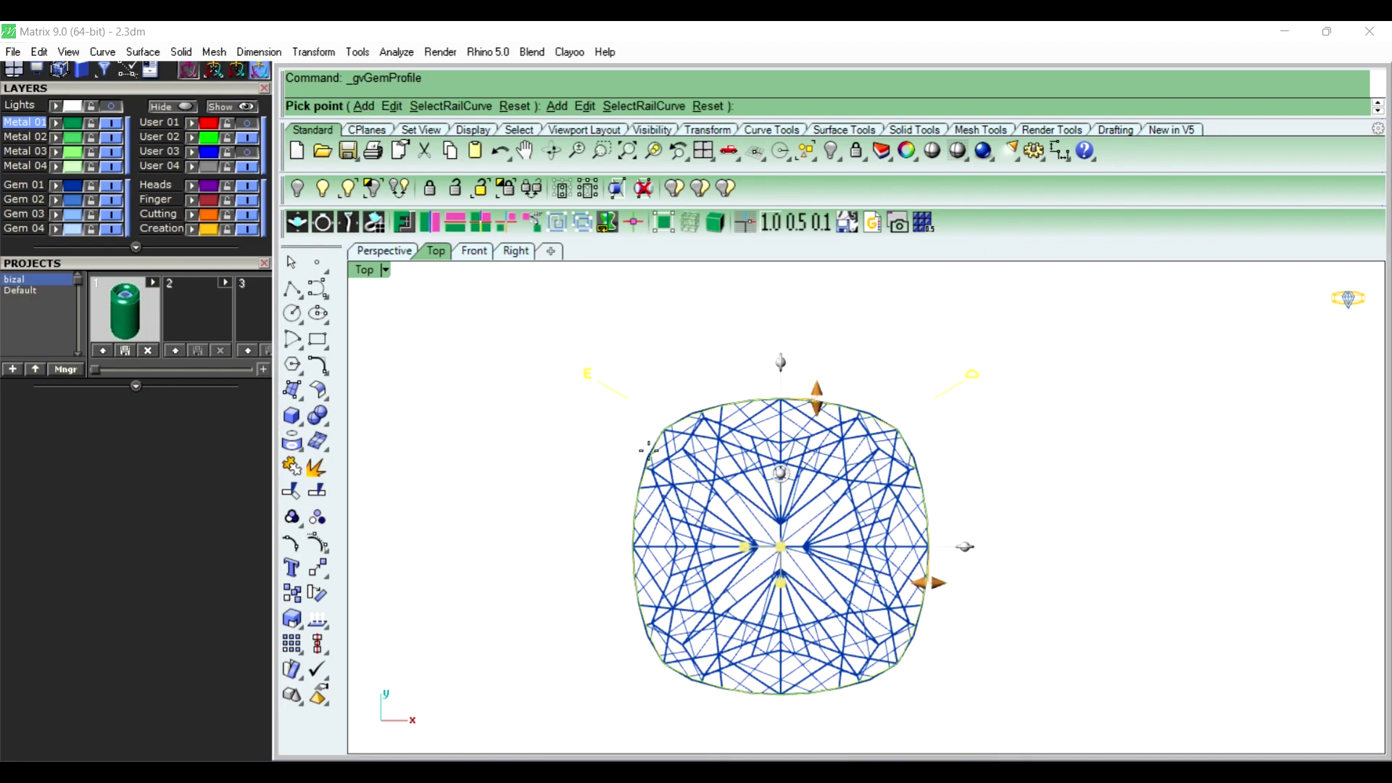
pyautogui.rightClick(1057, 456)
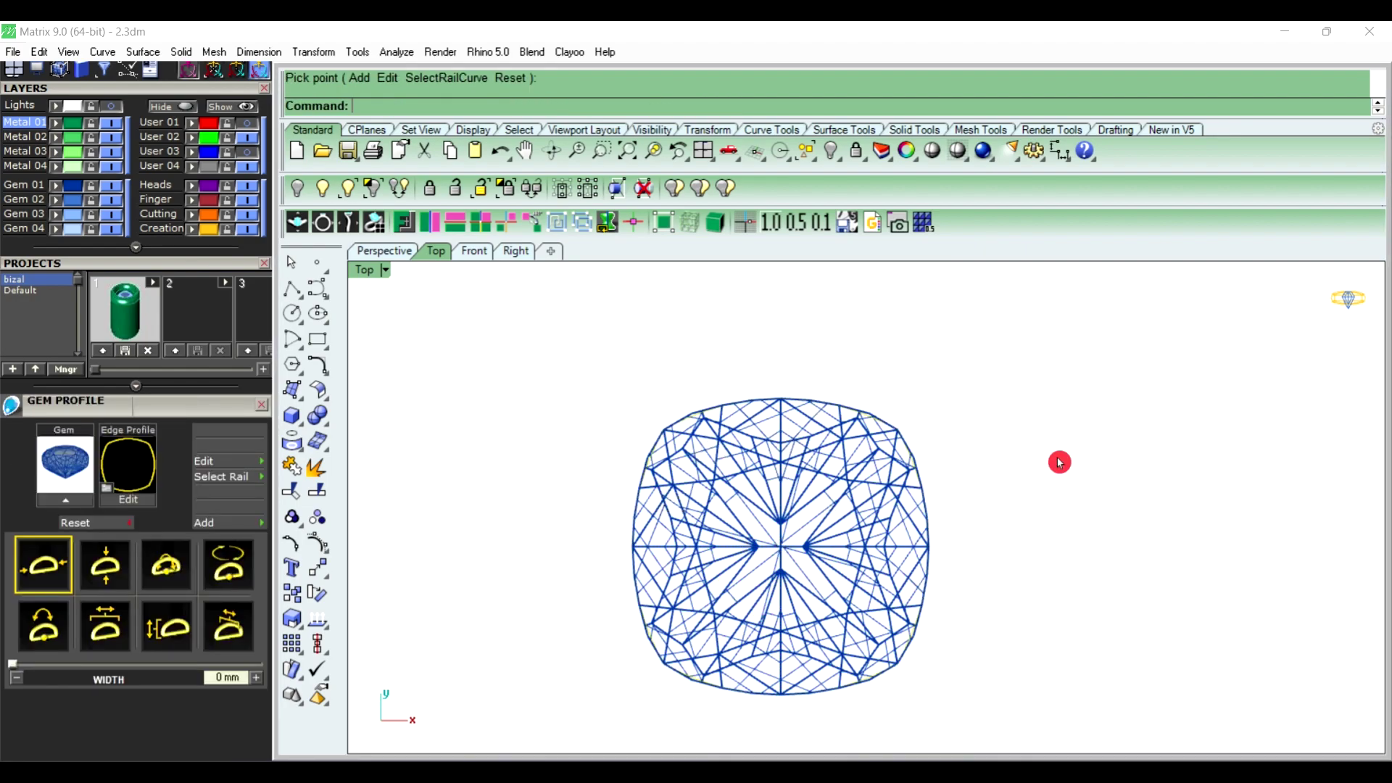
pyautogui.click(819, 461)
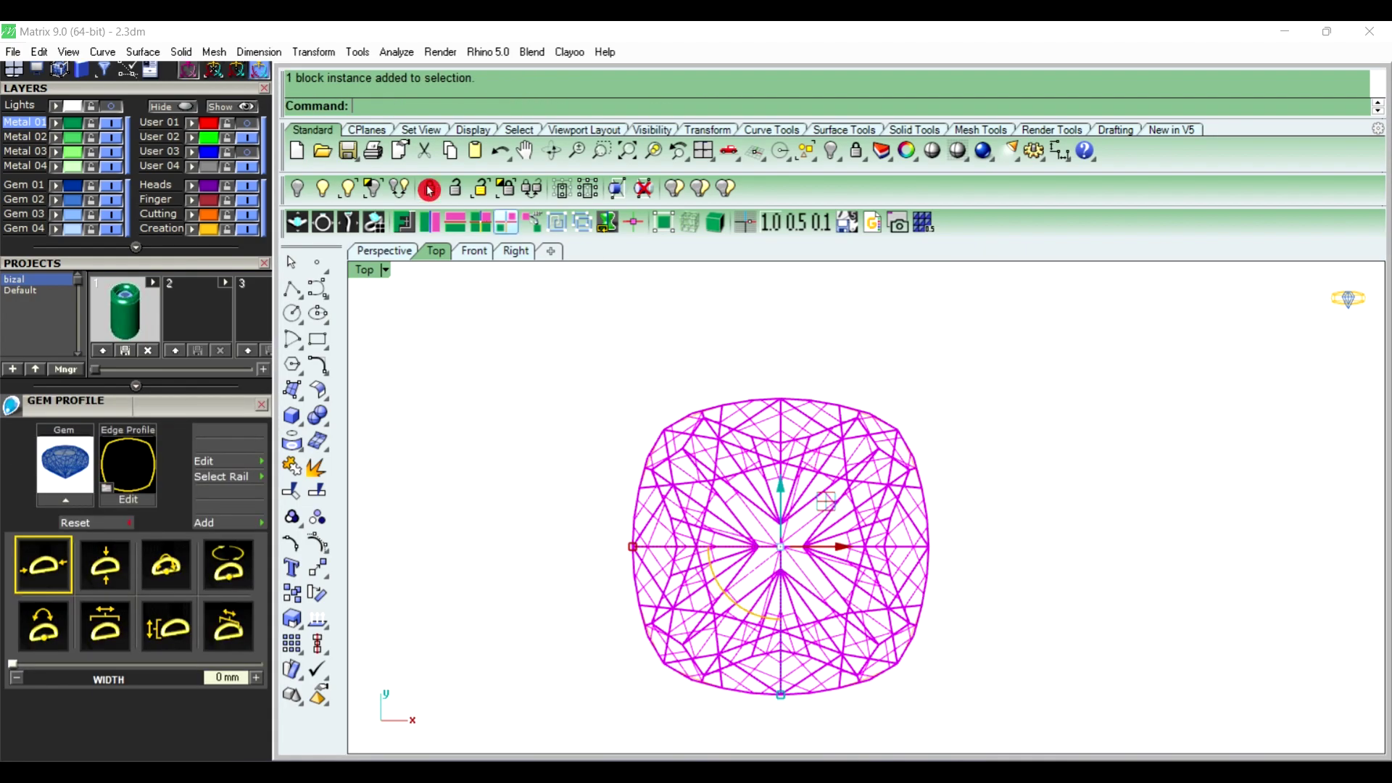
pyautogui.click(293, 190)
# Offset the girdle outline inward to make a smaller closed curve
pyautogui.click(857, 411)
pyautogui.write('Of')
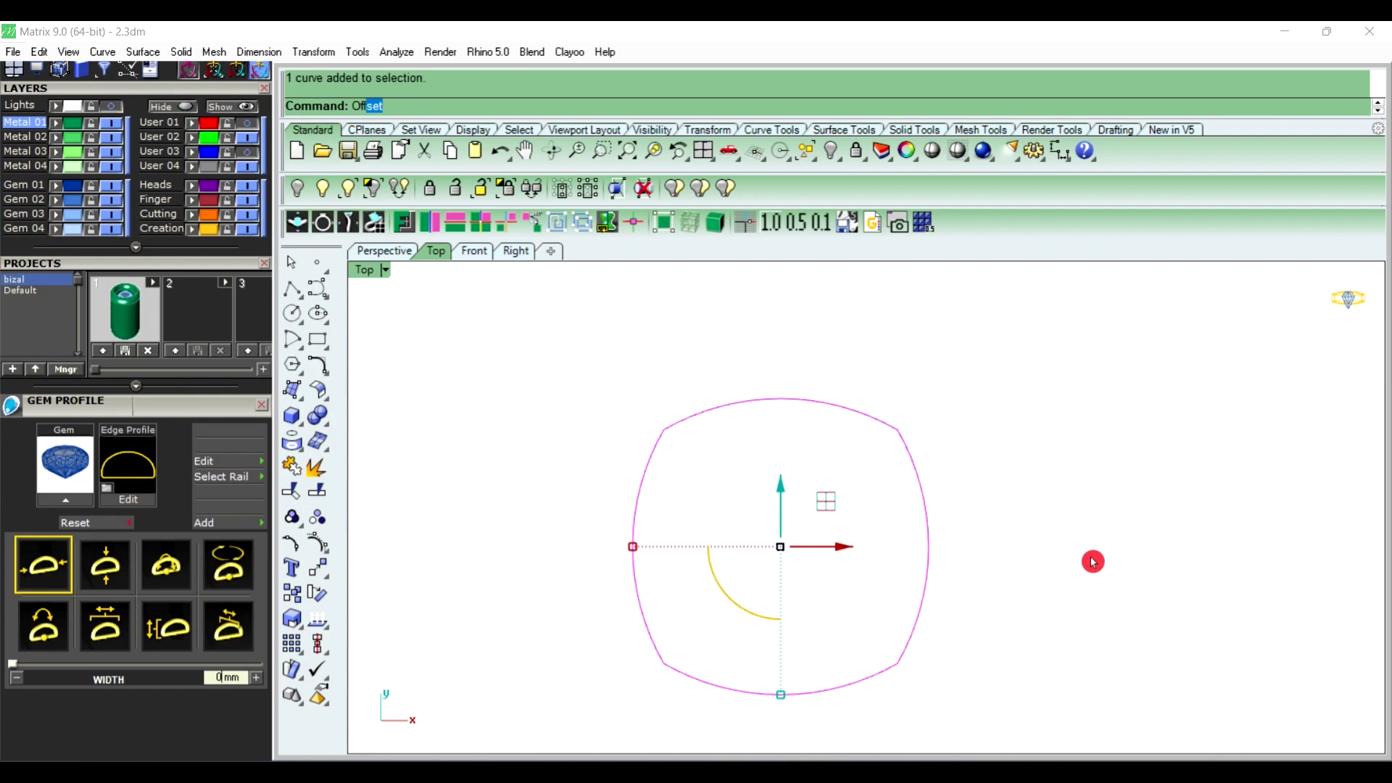
pyautogui.press('Return')
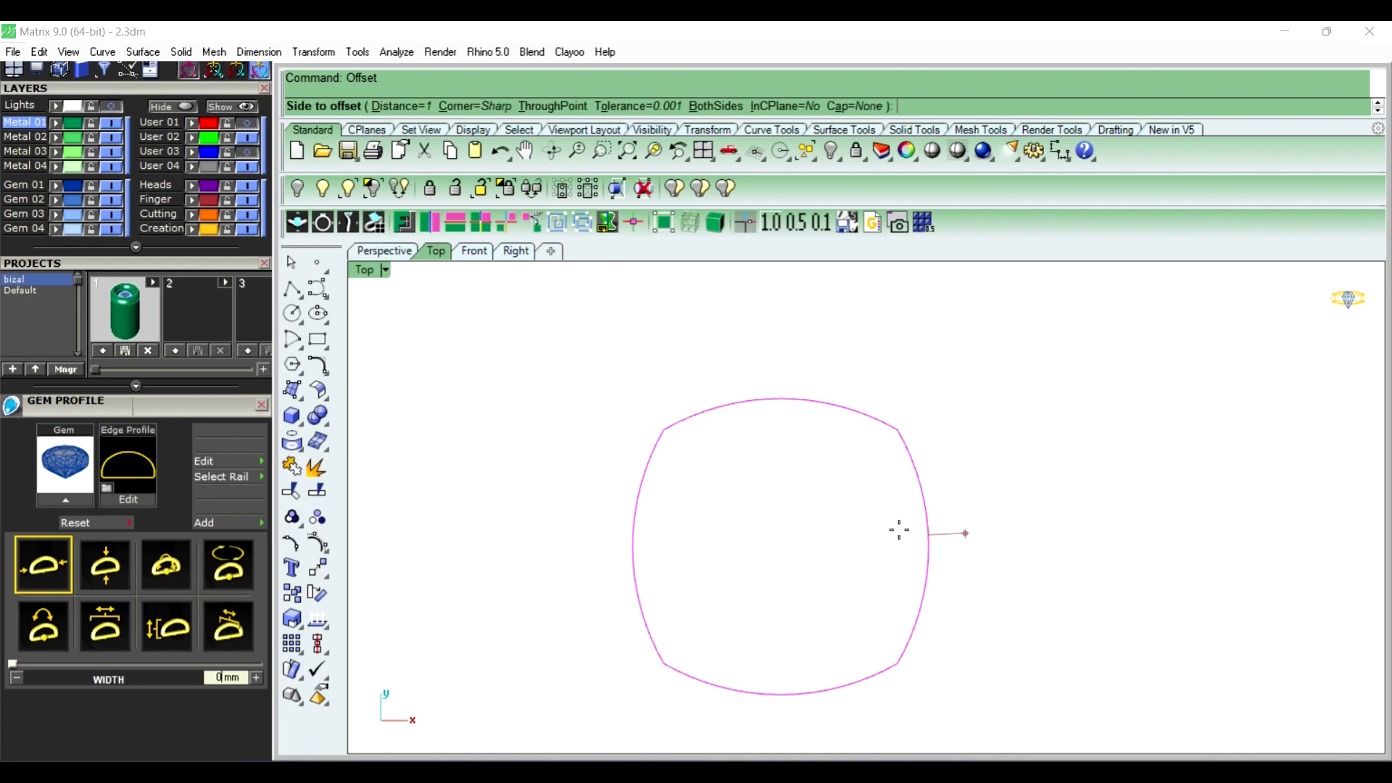
pyautogui.click(845, 541)
pyautogui.press('Escape')
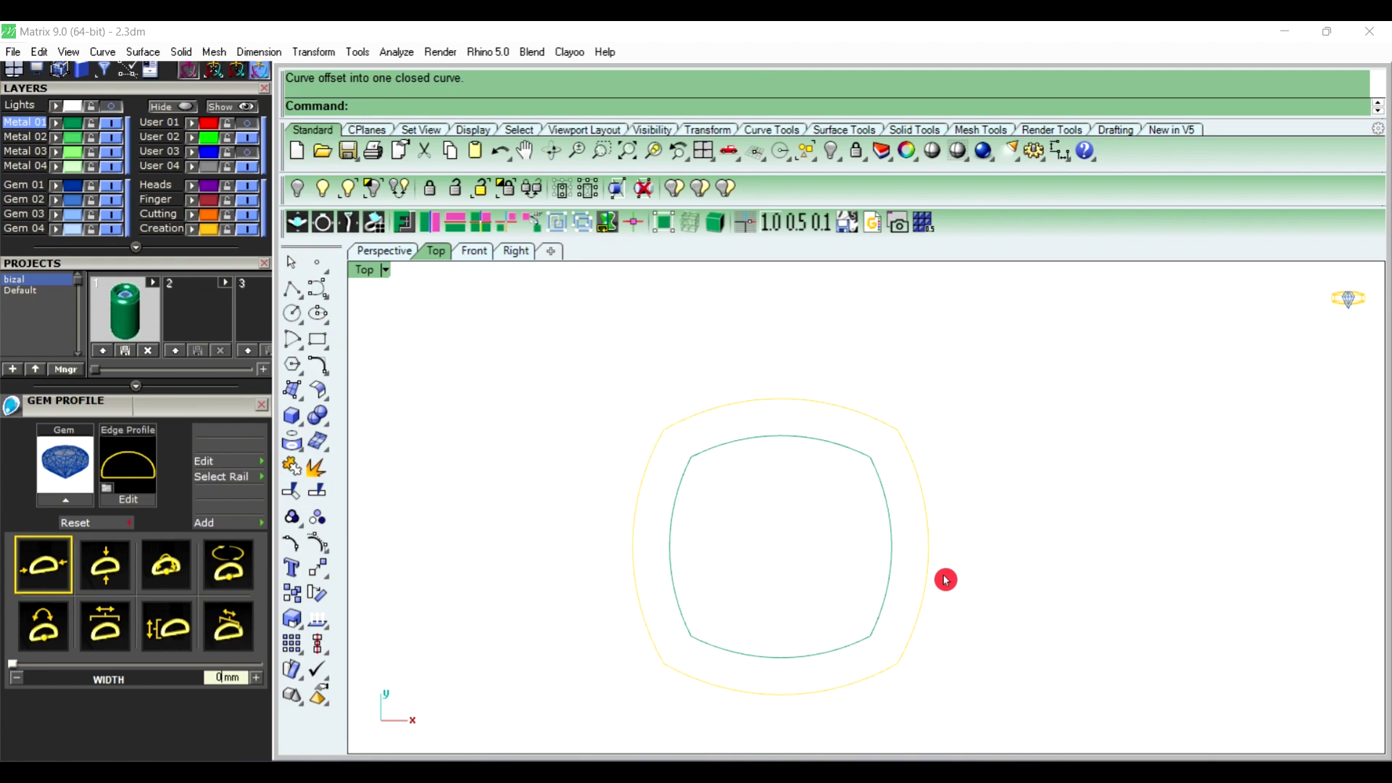
# Create a TweenCurves curve midway between the inner and outer cushion outlines
pyautogui.click(671, 560)
pyautogui.keyDown('shift'); pyautogui.click(633, 549); pyautogui.keyUp('shift')
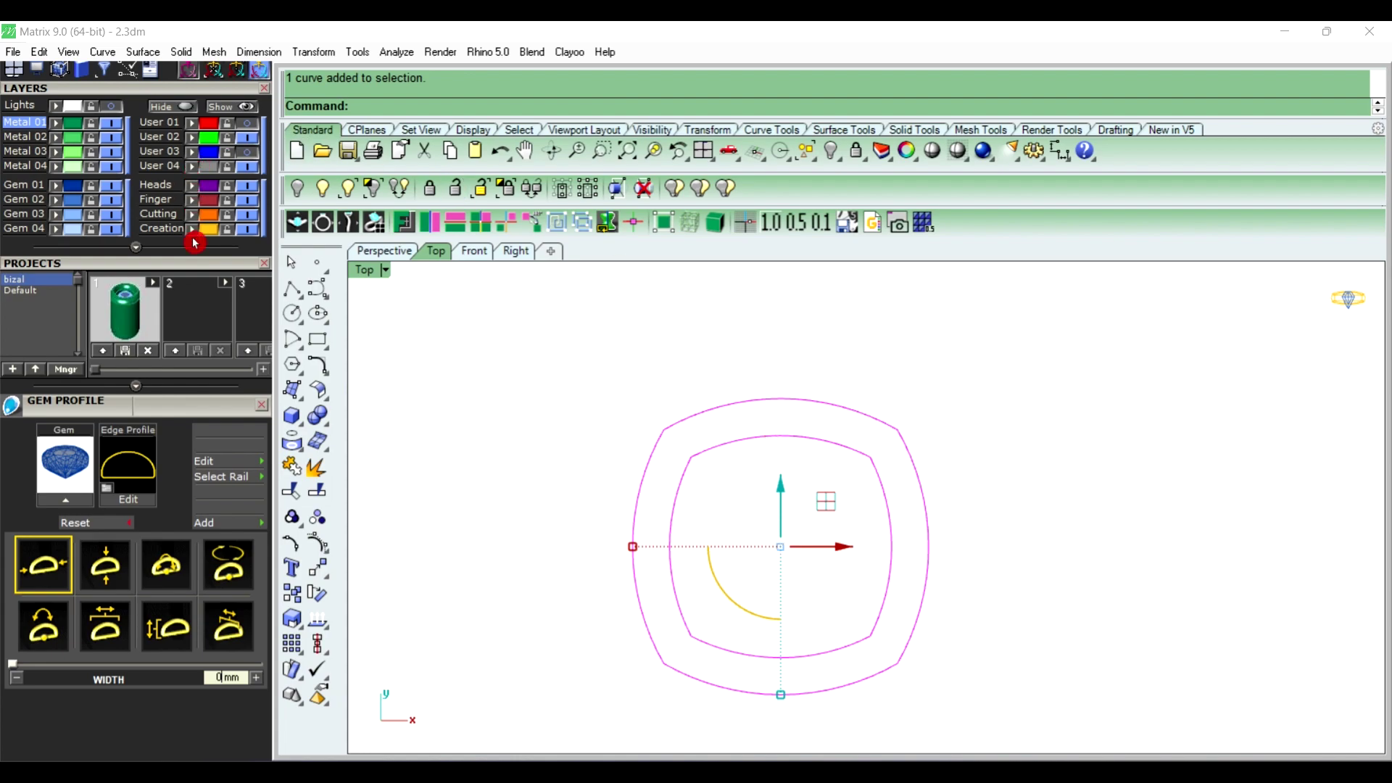
pyautogui.moveTo(183, 267); pyautogui.dragTo(172, 599)
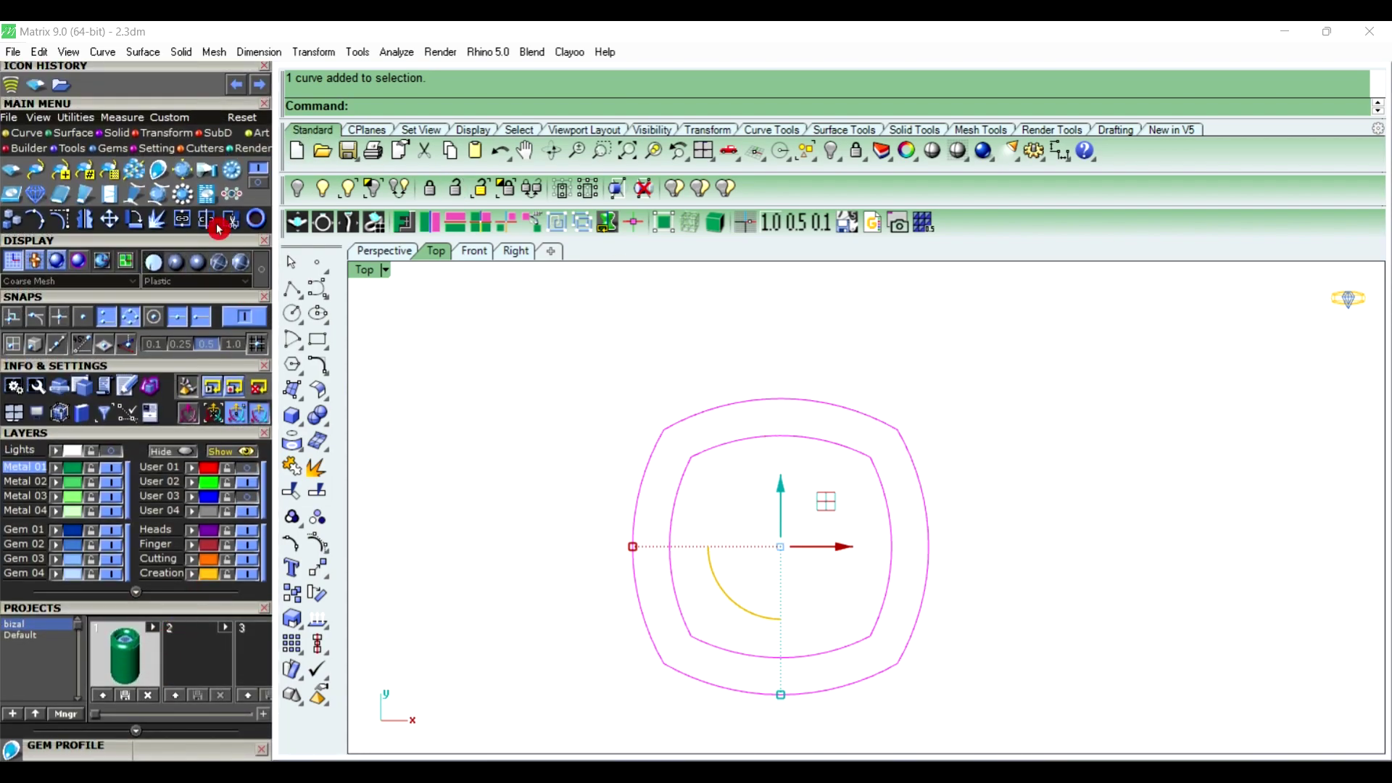
pyautogui.click(20, 131)
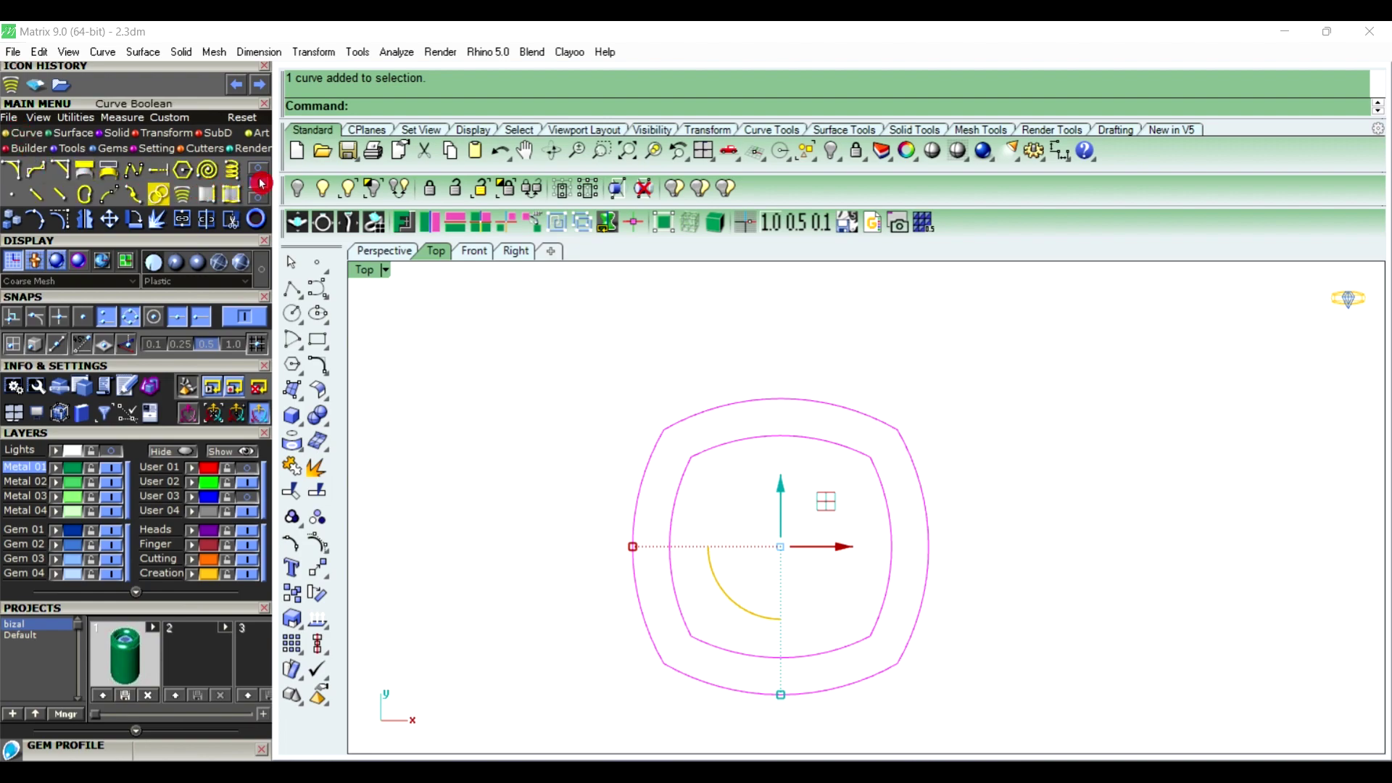
pyautogui.click(184, 201)
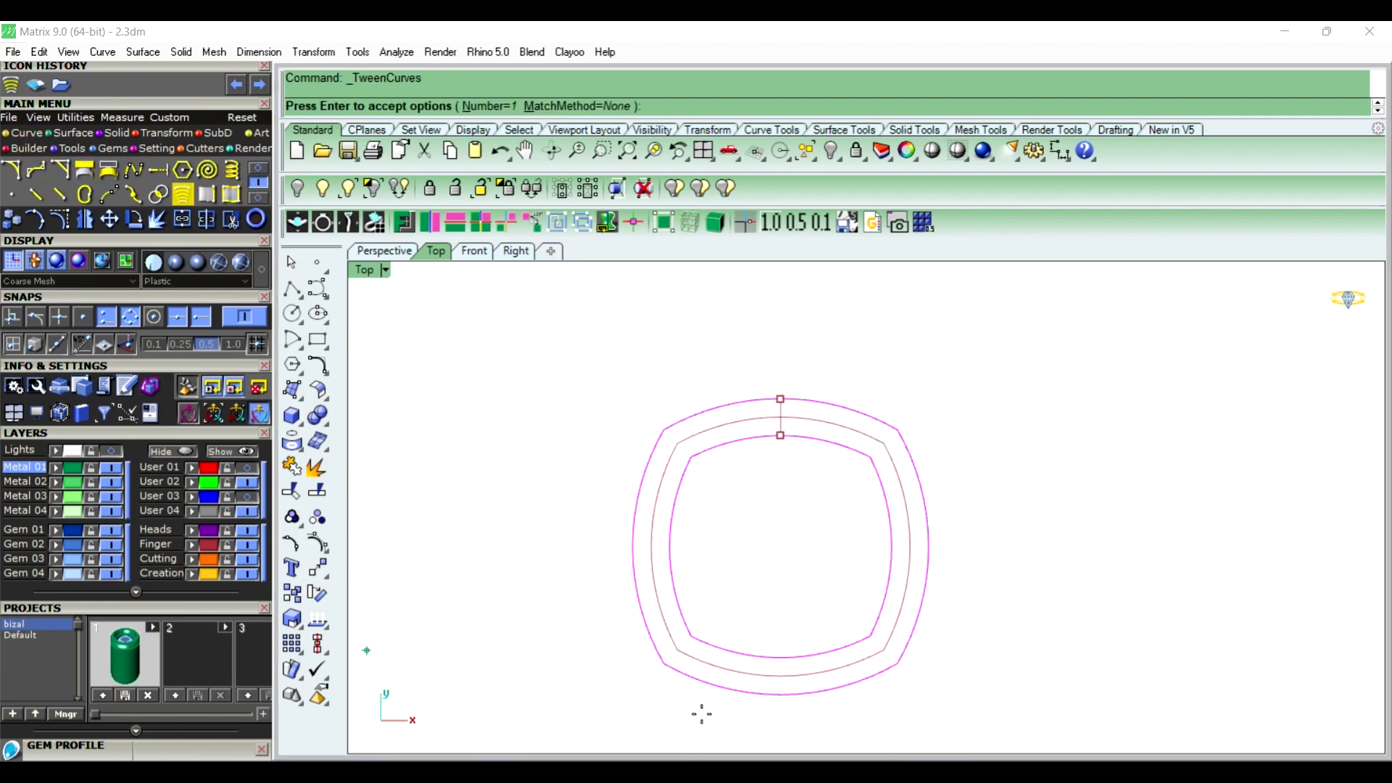
pyautogui.rightClick(768, 574)
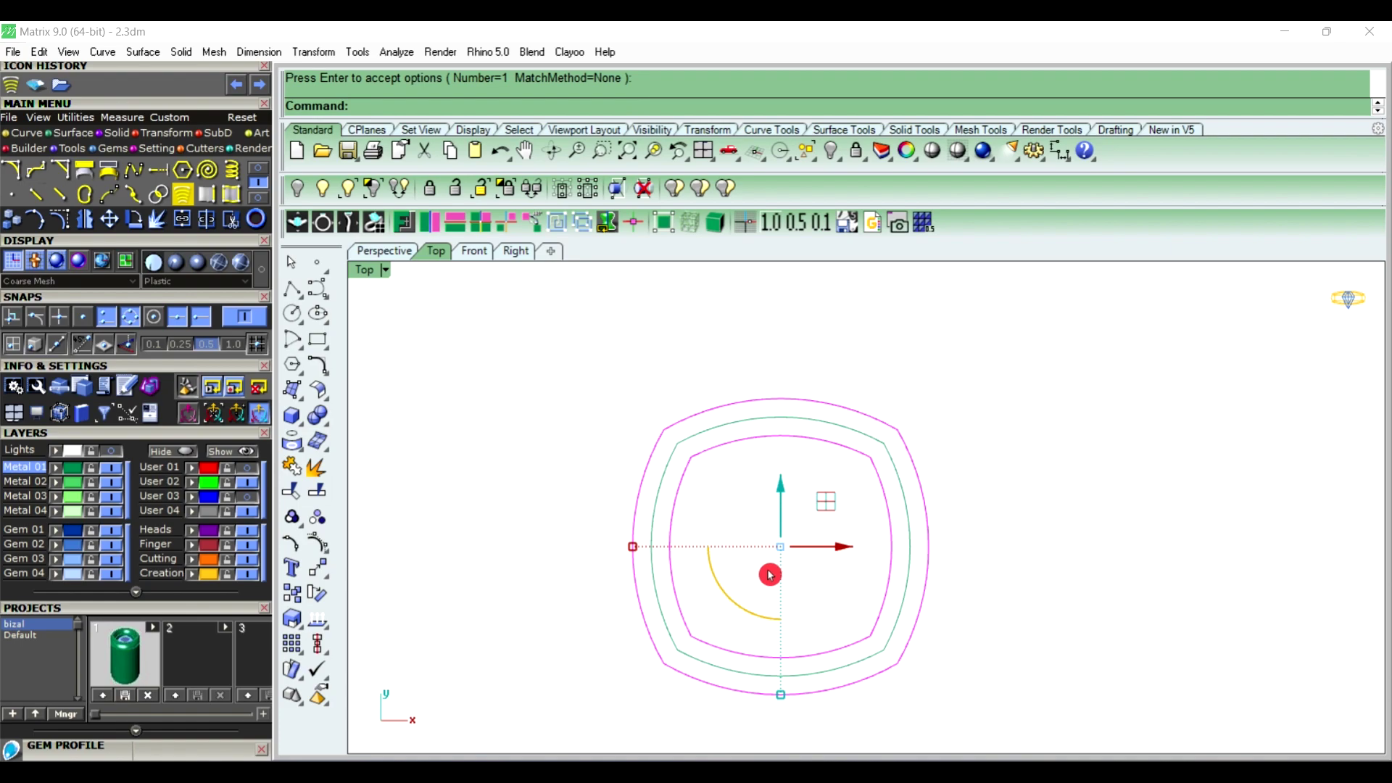
pyautogui.click(1037, 479)
pyautogui.scroll(3, 832, 424)
pyautogui.scroll(-3, 960, 455)
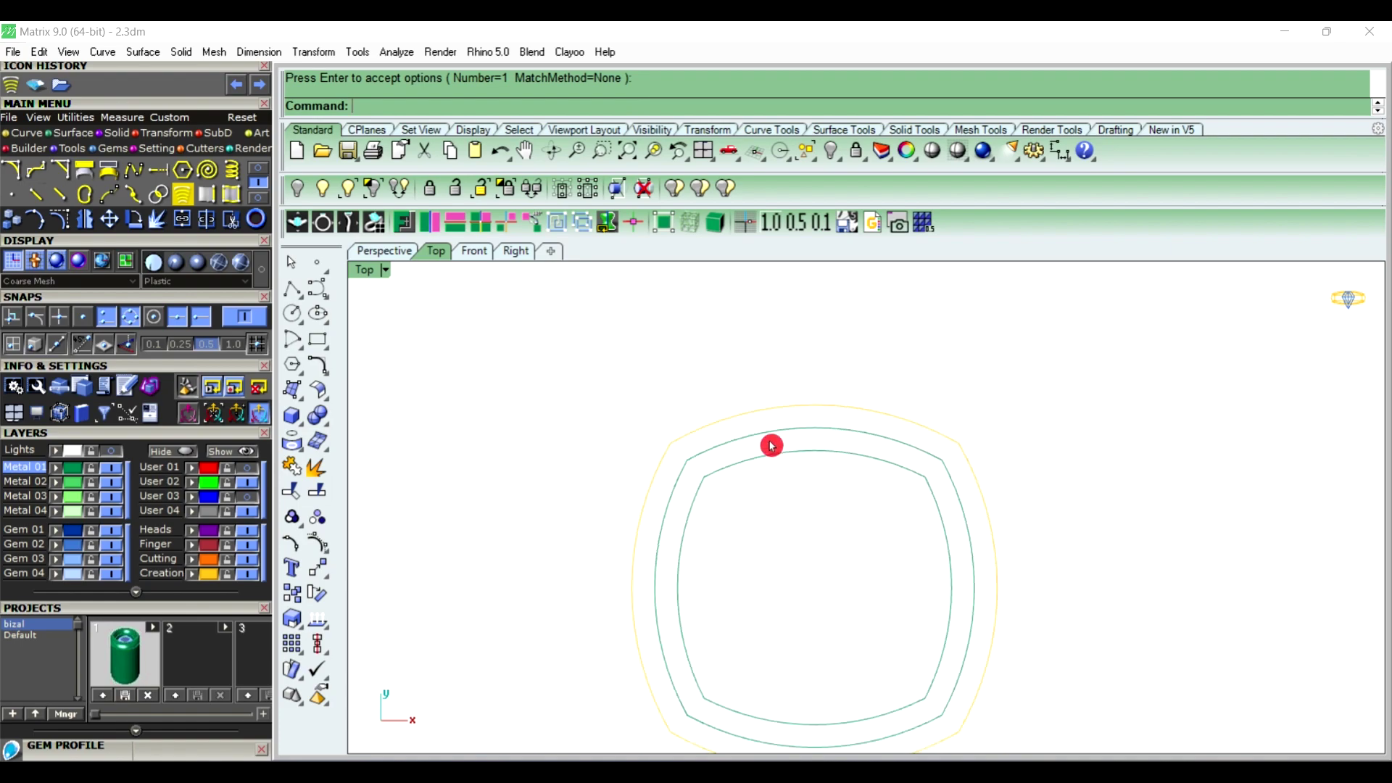
# Pipe the middle curve at diameter 1 into a closed frame, viewed in perspective
pyautogui.click(911, 447)
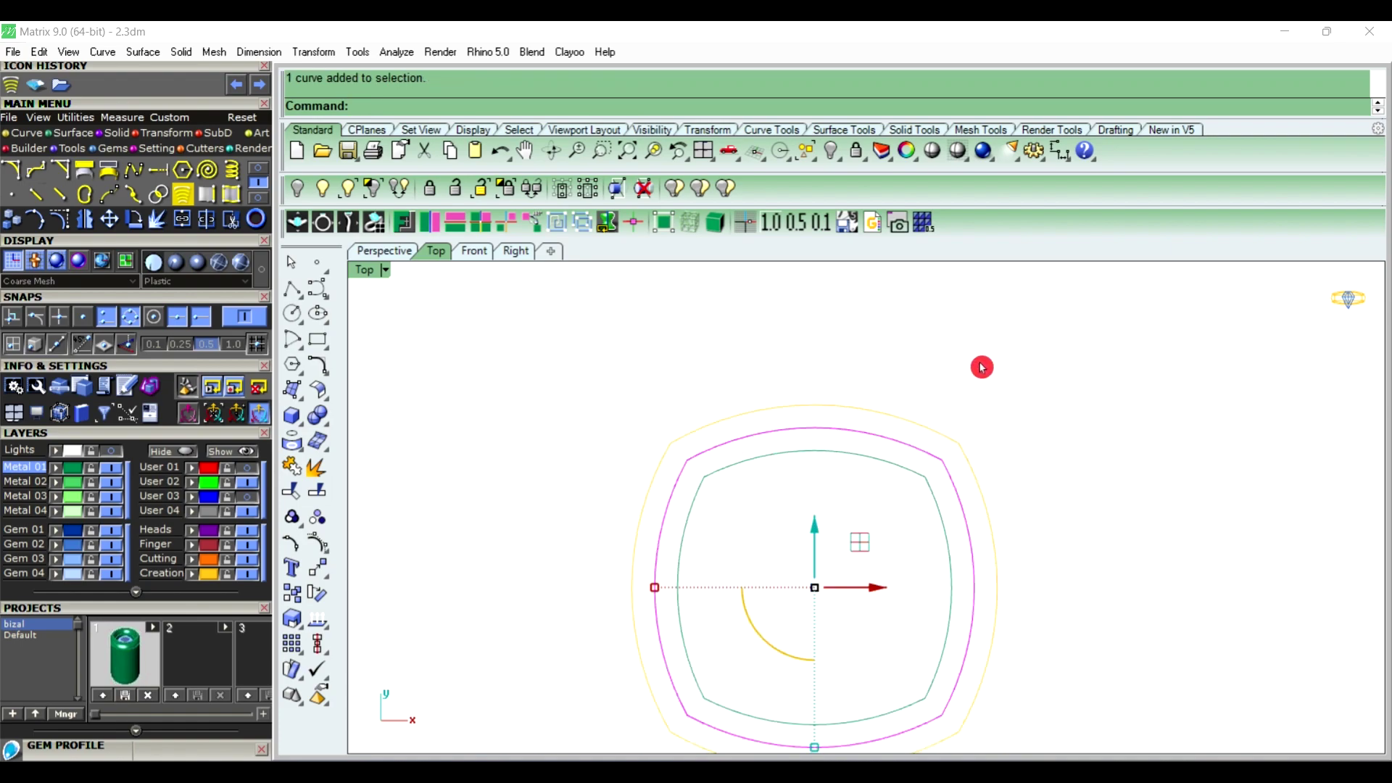
pyautogui.write('Pipe')
pyautogui.press('Return')
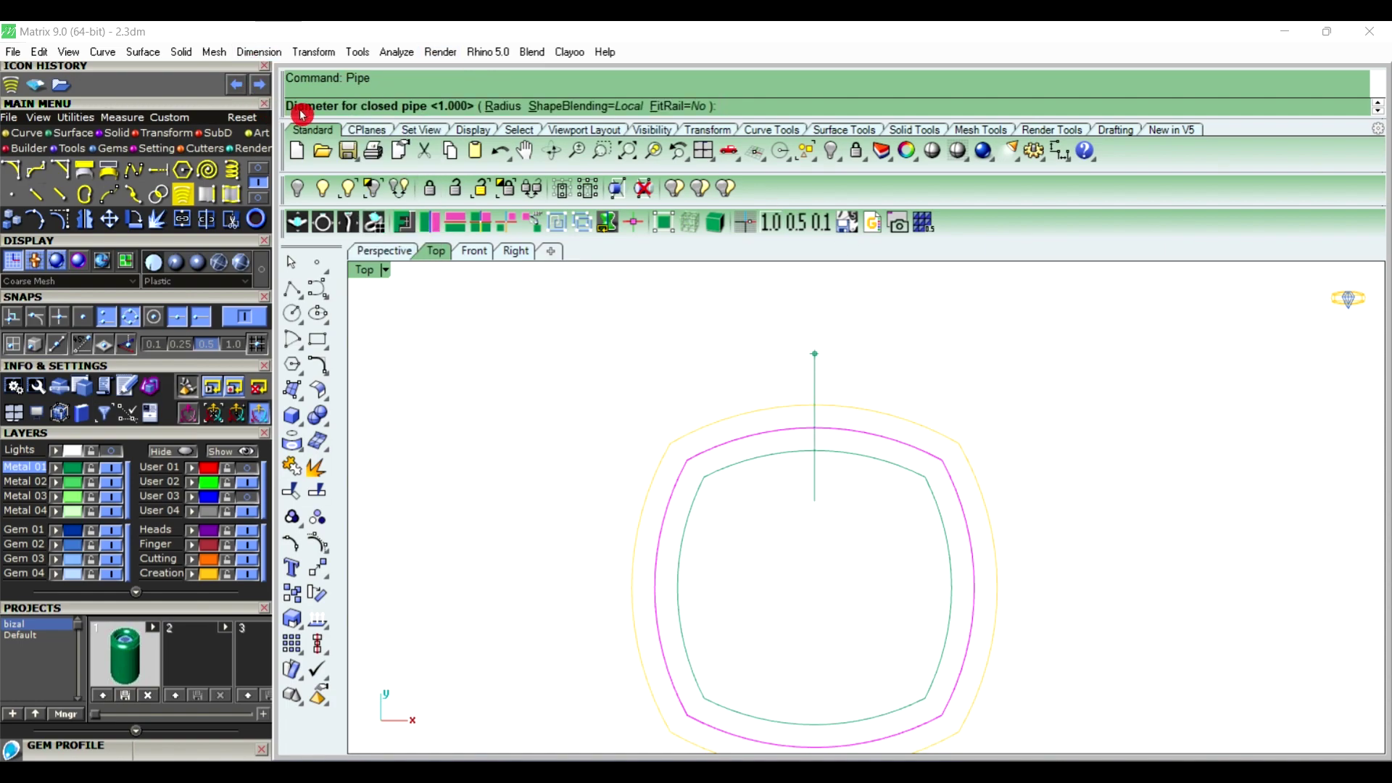
pyautogui.click(498, 154)
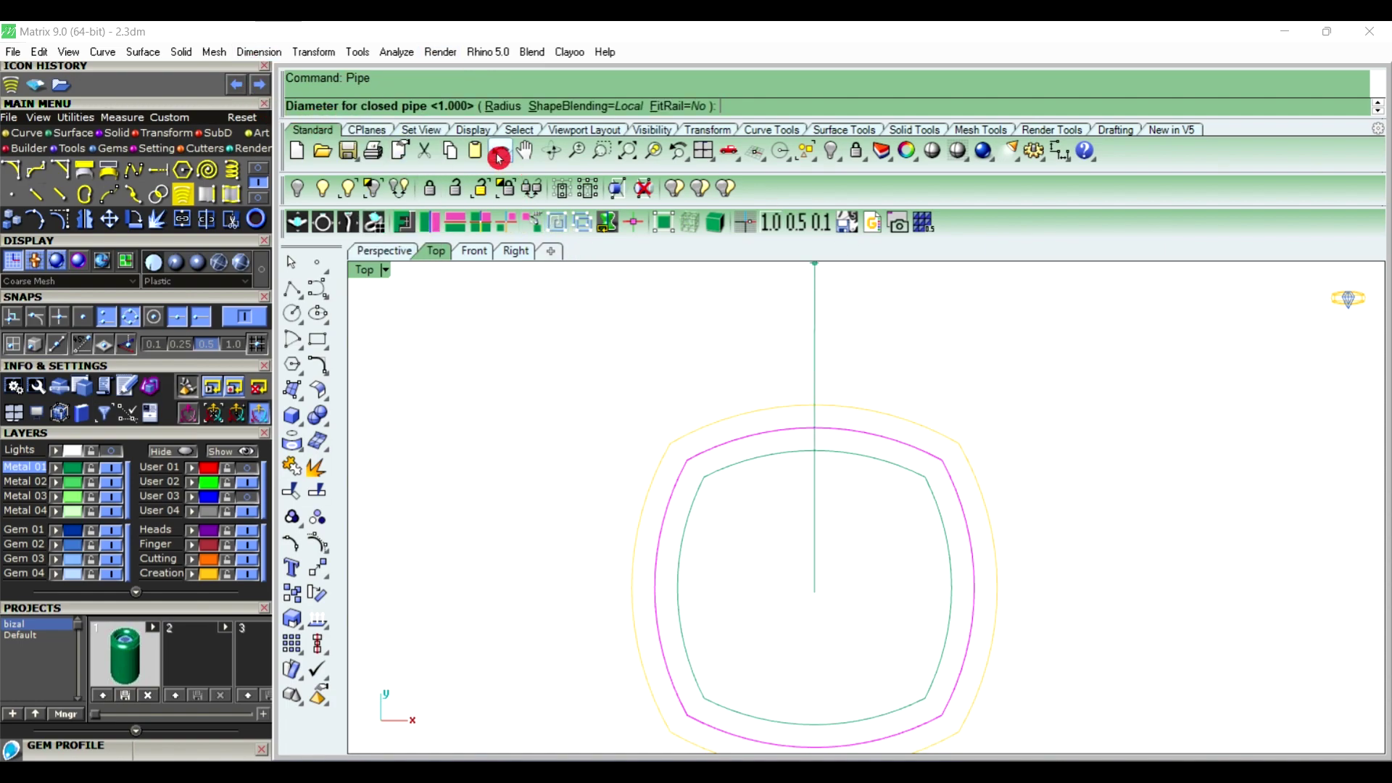
pyautogui.press('Return')
pyautogui.rightClick(558, 316)
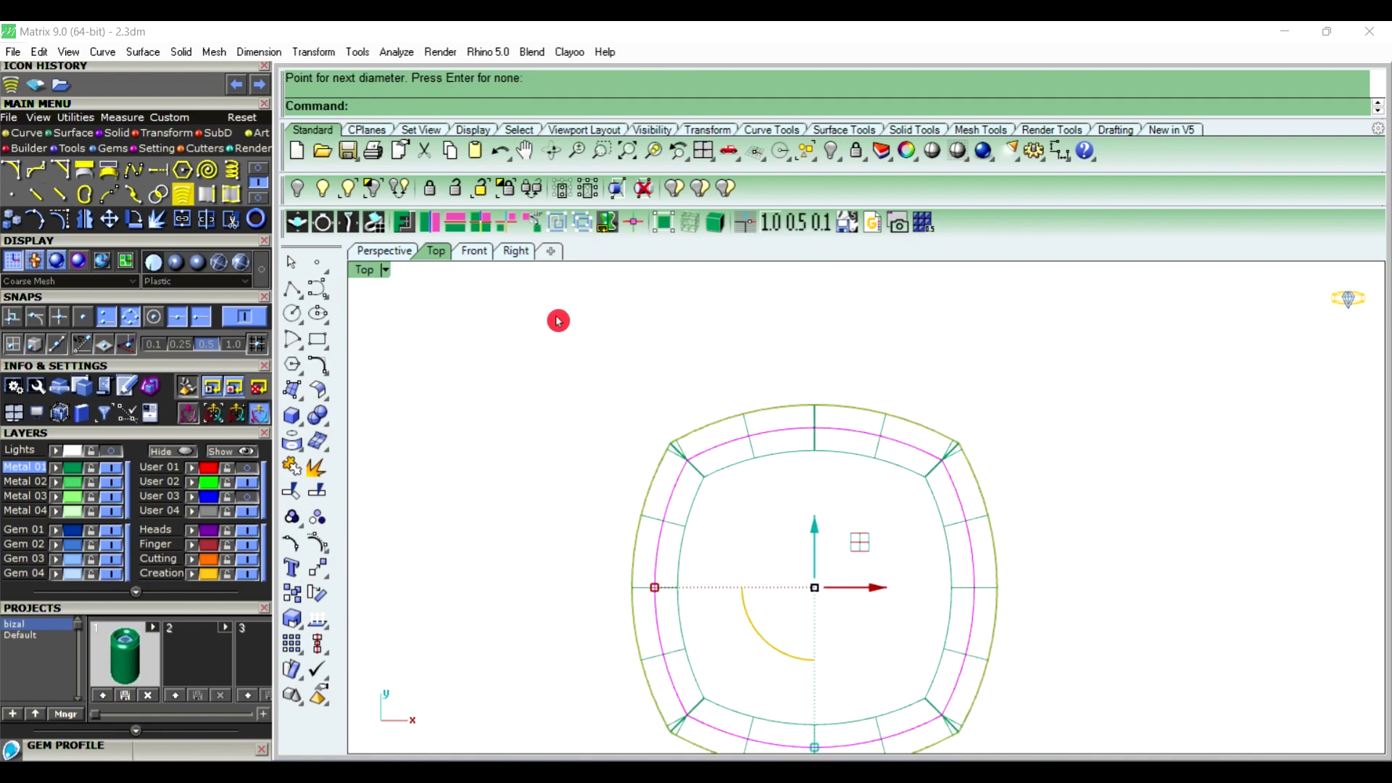
pyautogui.click(397, 252)
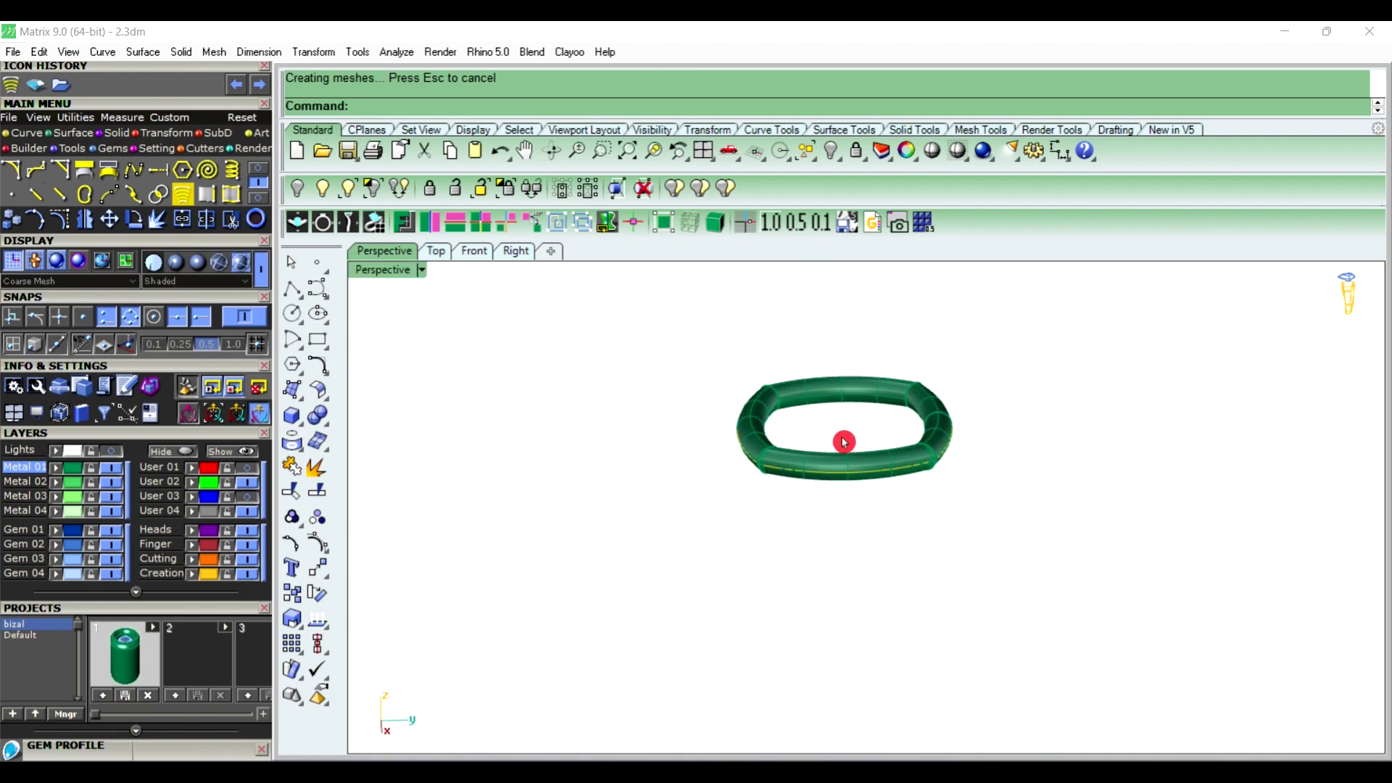
pyautogui.moveTo(843, 441)
pyautogui.mouseDown(button='right')
pyautogui.moveTo(917, 498)
pyautogui.moveTo(739, 491)
pyautogui.moveTo(793, 491)
pyautogui.moveTo(867, 442)
pyautogui.moveTo(907, 392)
pyautogui.moveTo(773, 392)
pyautogui.mouseUp(button='right')
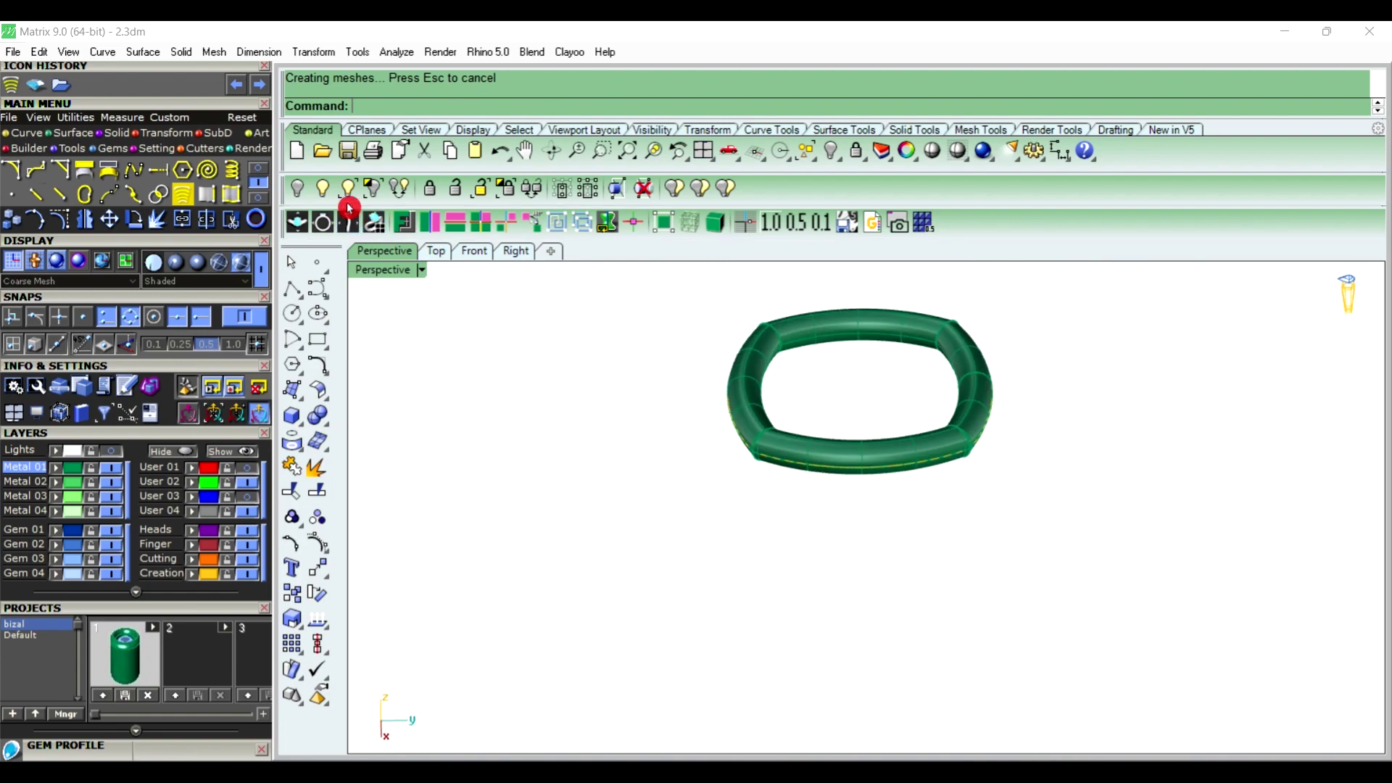
# Show the hidden gem and finger circle and orbit around the gem
pyautogui.click(323, 190)
pyautogui.moveTo(622, 482)
pyautogui.mouseDown(button='right')
pyautogui.moveTo(634, 501)
pyautogui.moveTo(929, 428)
pyautogui.mouseUp(button='right')
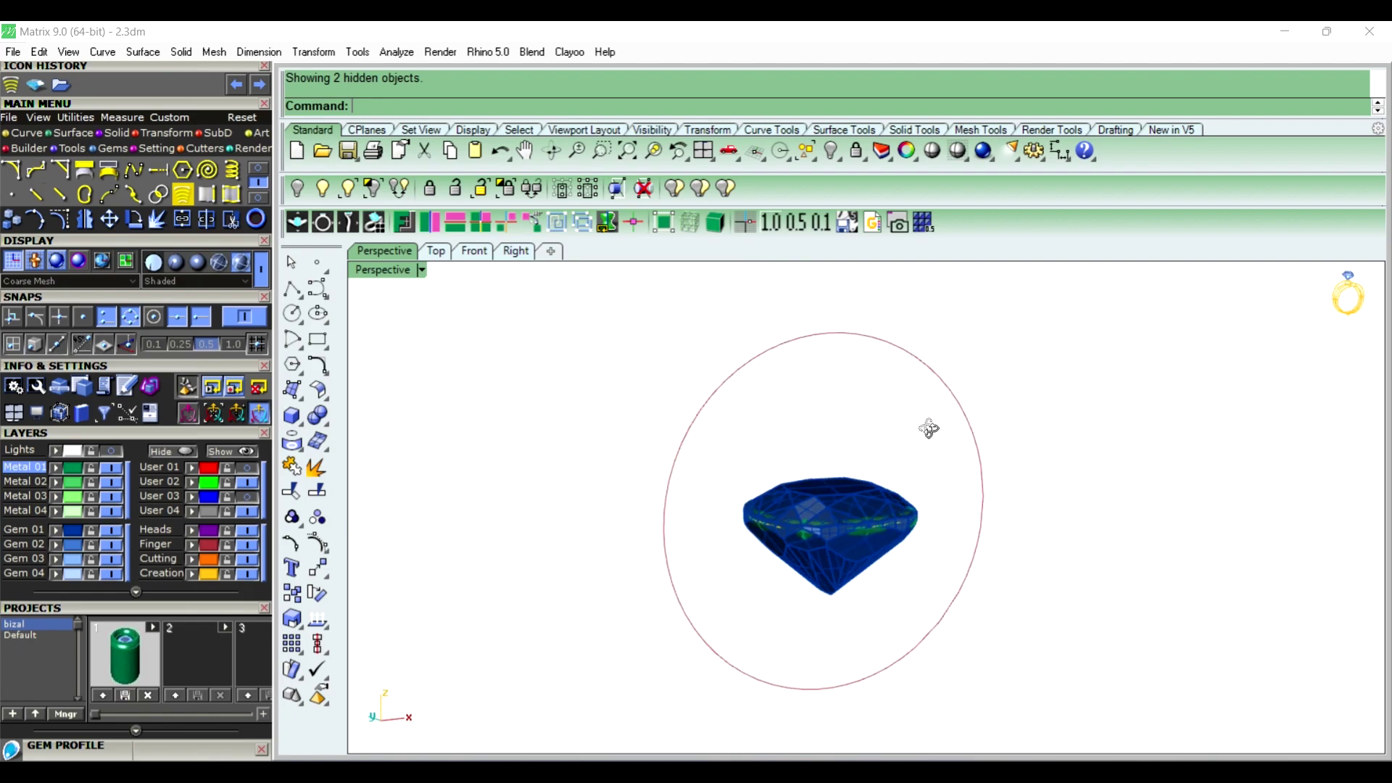
pyautogui.moveTo(872, 545); pyautogui.dragTo(848, 553, button='right')
pyautogui.scroll(5, 618, 460)
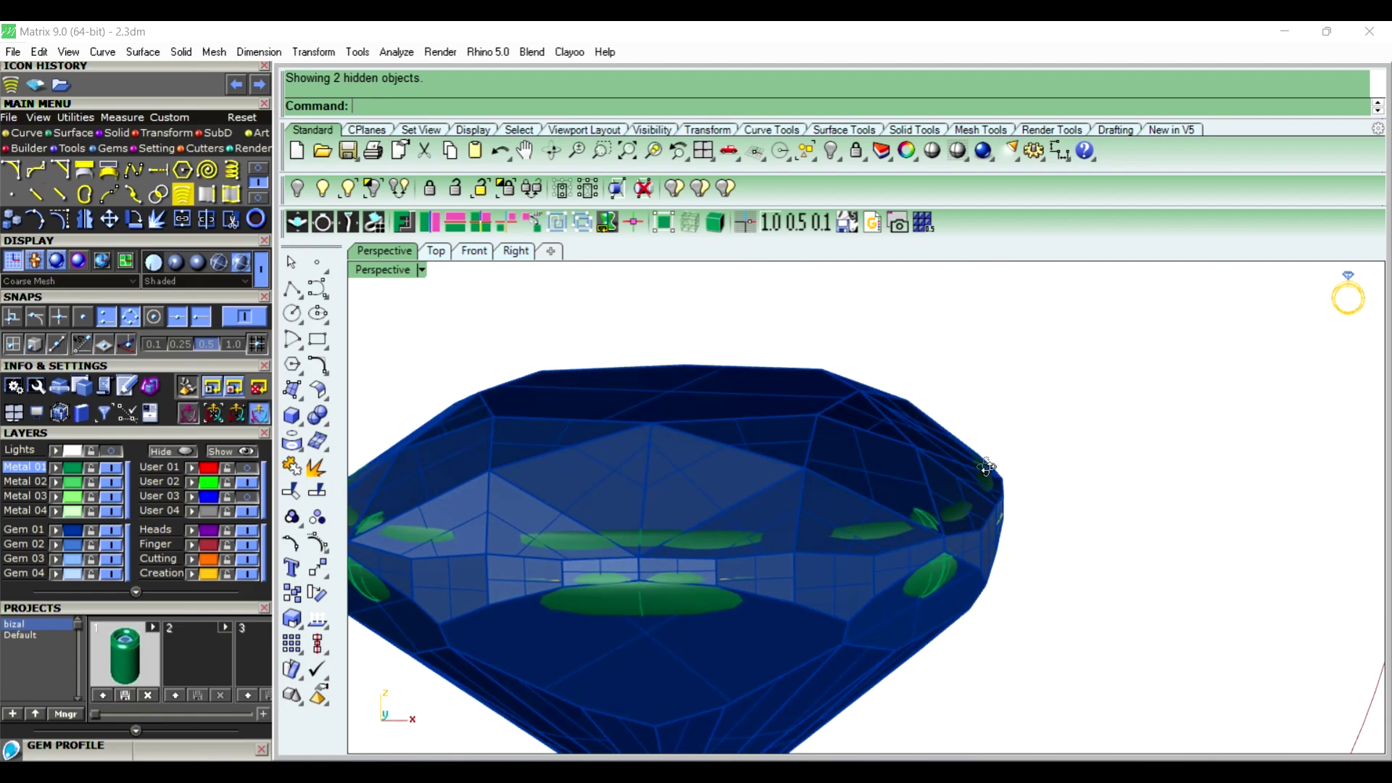
pyautogui.scroll(-2, 674, 544)
pyautogui.scroll(-3, 714, 515)
pyautogui.moveTo(730, 509); pyautogui.dragTo(724, 457, button='right')
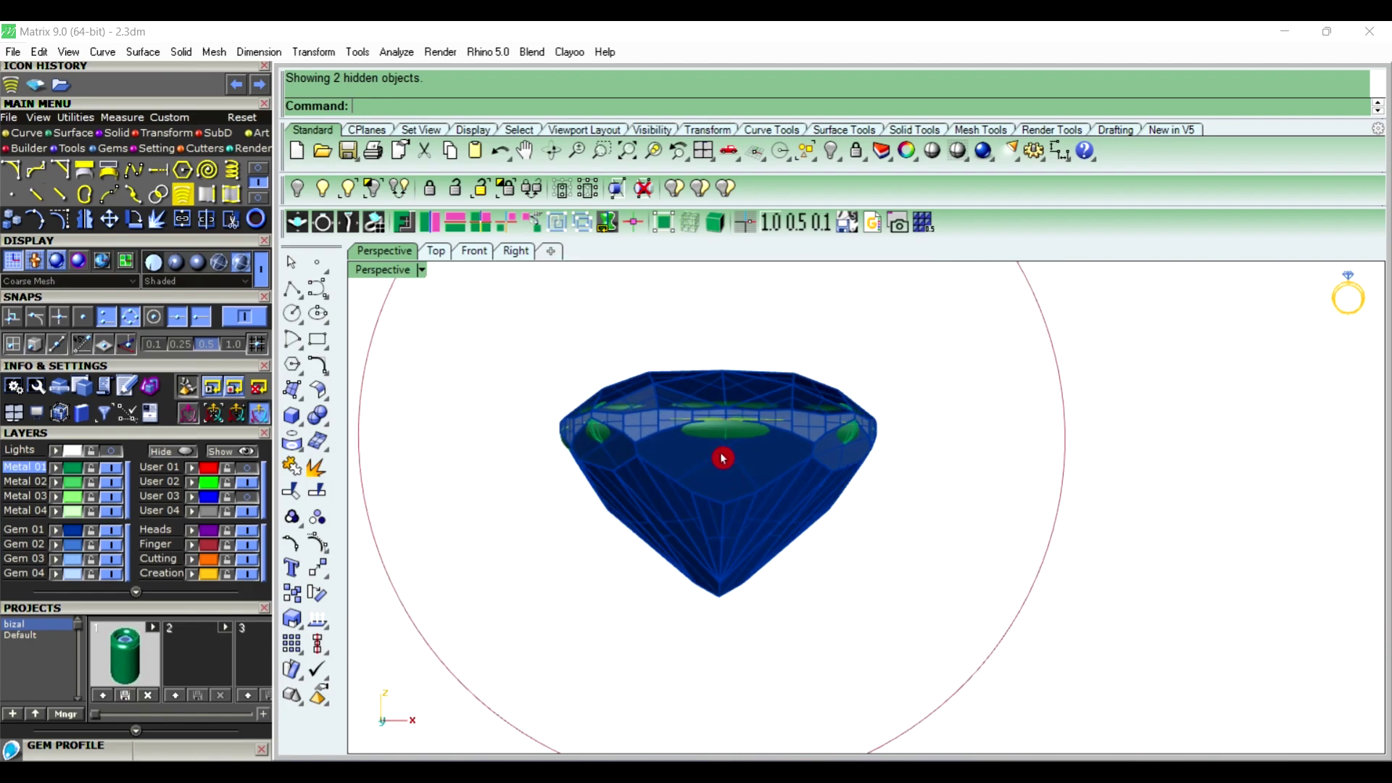
pyautogui.scroll(1, 726, 445)
# Lower the green bezel ring with the gumball Z arrow below the gem's girdle
pyautogui.click(728, 434)
pyautogui.scroll(2, 715, 413)
pyautogui.scroll(1, 723, 409)
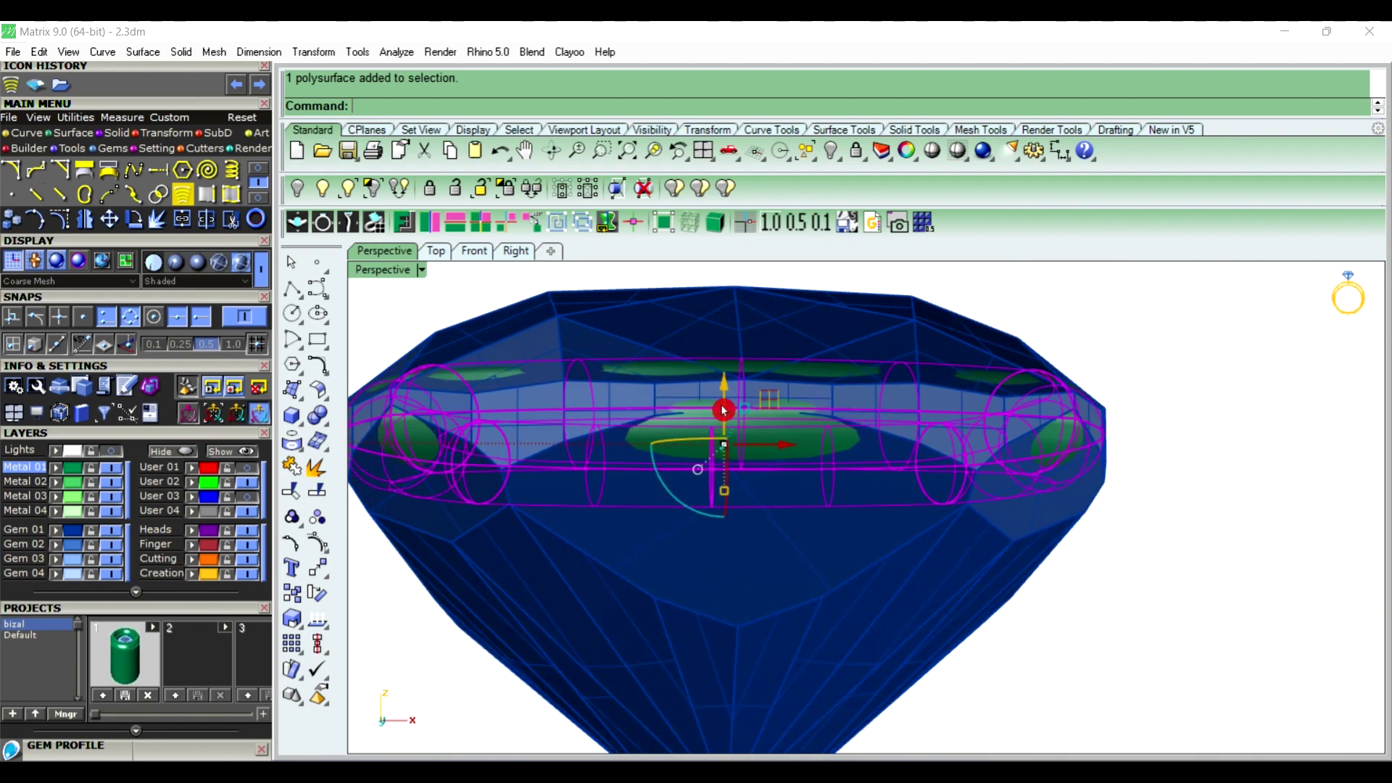
pyautogui.moveTo(724, 397); pyautogui.dragTo(731, 536)
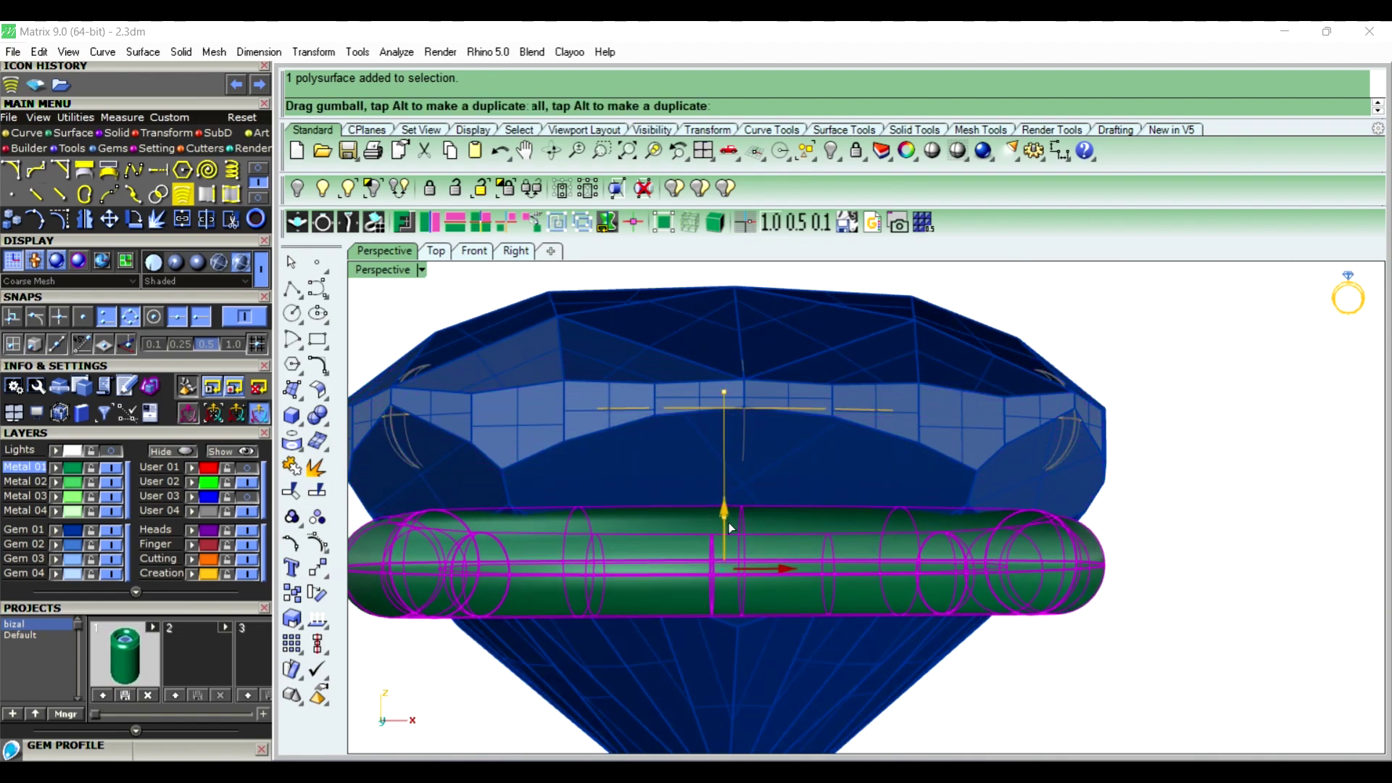
pyautogui.press('Escape')
pyautogui.moveTo(967, 426); pyautogui.dragTo(950, 532, button='right')
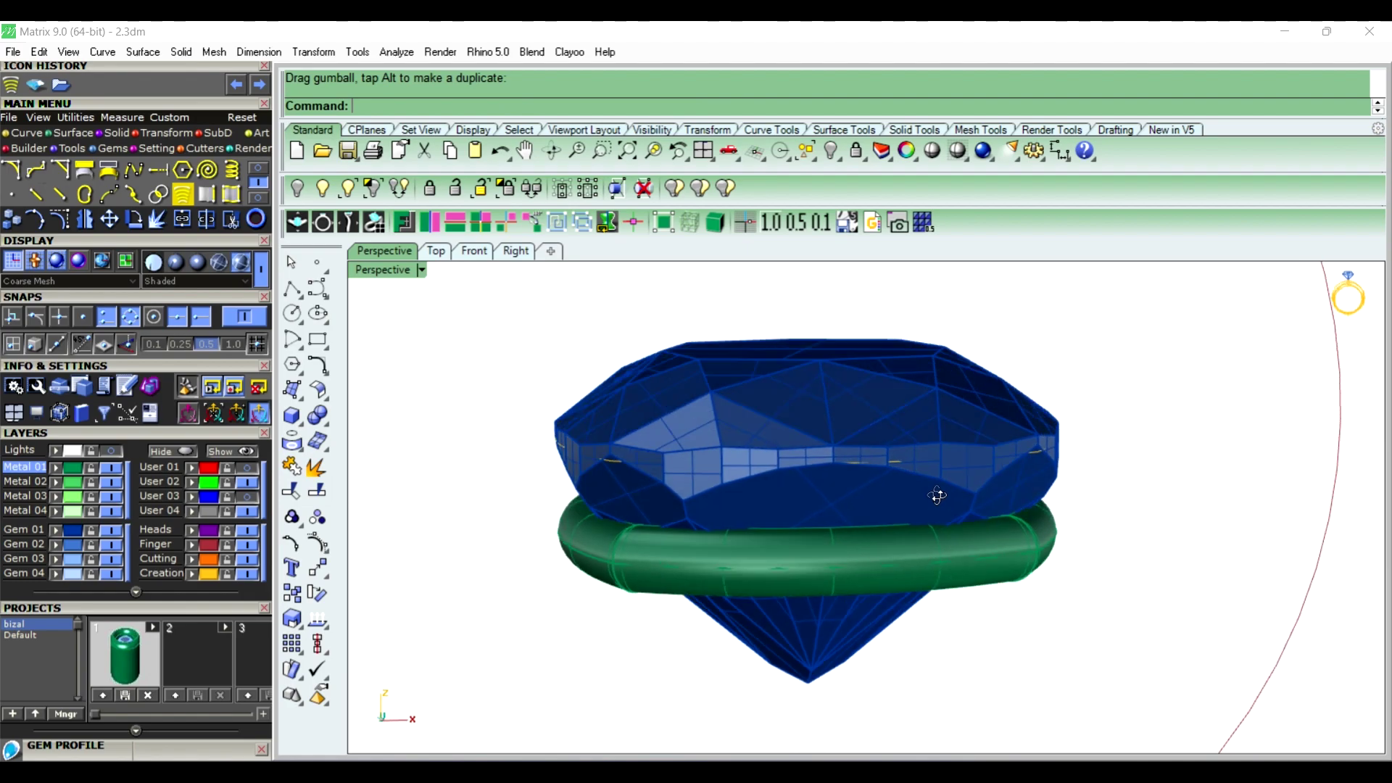
pyautogui.scroll(3, 689, 619)
pyautogui.moveTo(689, 618)
pyautogui.mouseDown(button='right')
pyautogui.moveTo(989, 591)
pyautogui.moveTo(736, 522)
pyautogui.moveTo(653, 541)
pyautogui.mouseUp(button='right')
pyautogui.scroll(-3, 860, 457)
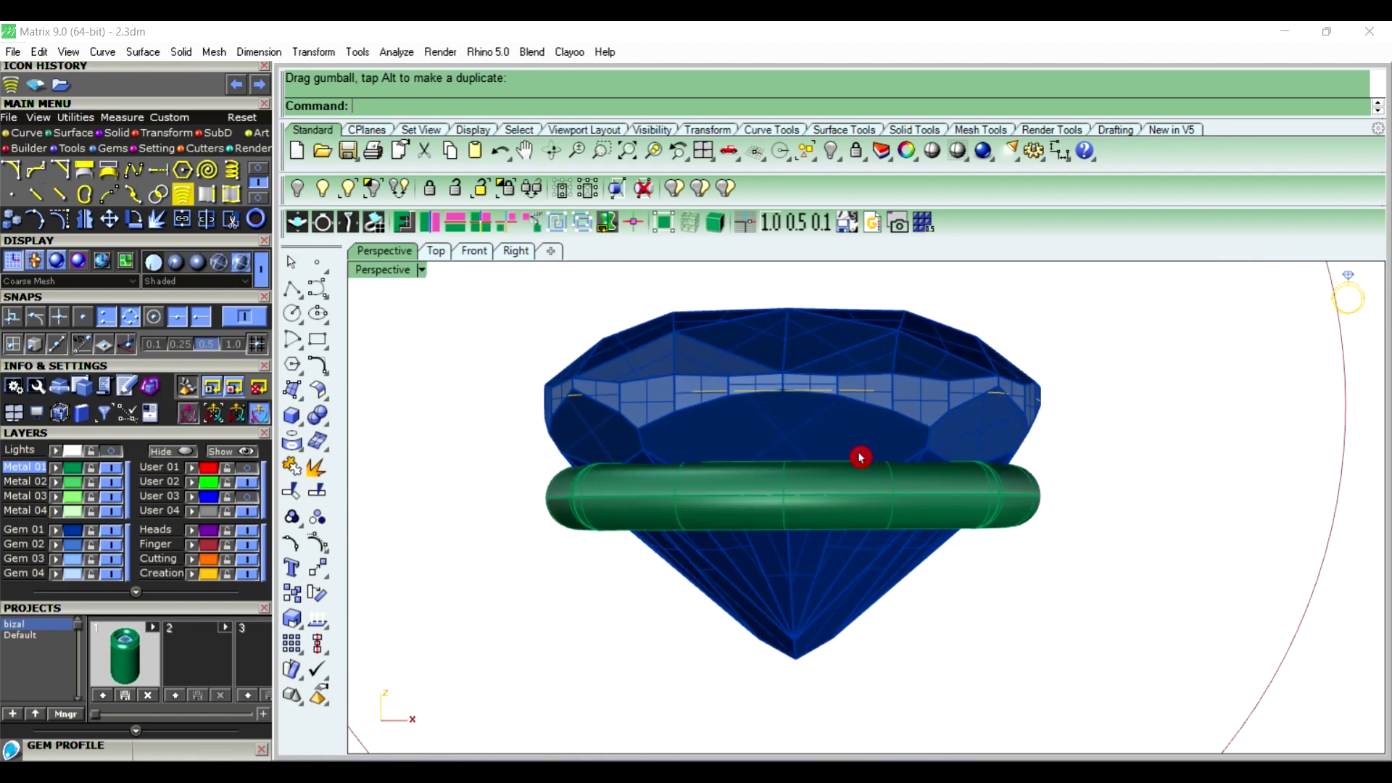
pyautogui.moveTo(860, 457)
pyautogui.mouseDown(button='right')
pyautogui.moveTo(808, 522)
pyautogui.moveTo(823, 534)
pyautogui.moveTo(553, 522)
pyautogui.moveTo(768, 522)
pyautogui.moveTo(791, 536)
pyautogui.moveTo(833, 520)
pyautogui.mouseUp(button='right')
# Nudge the green ring down, then back up just under the girdle
pyautogui.scroll(3, 814, 559)
pyautogui.click(805, 555)
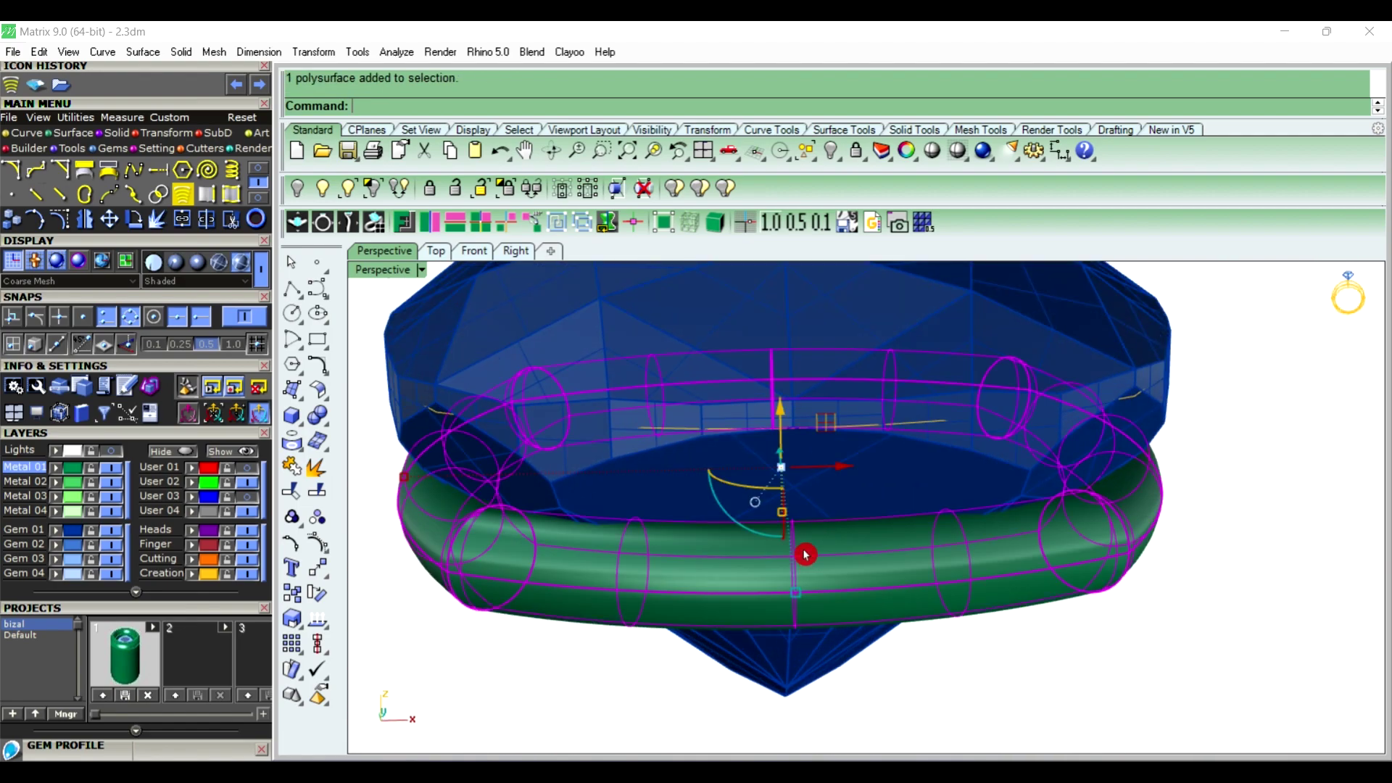
pyautogui.moveTo(789, 418); pyautogui.dragTo(794, 451)
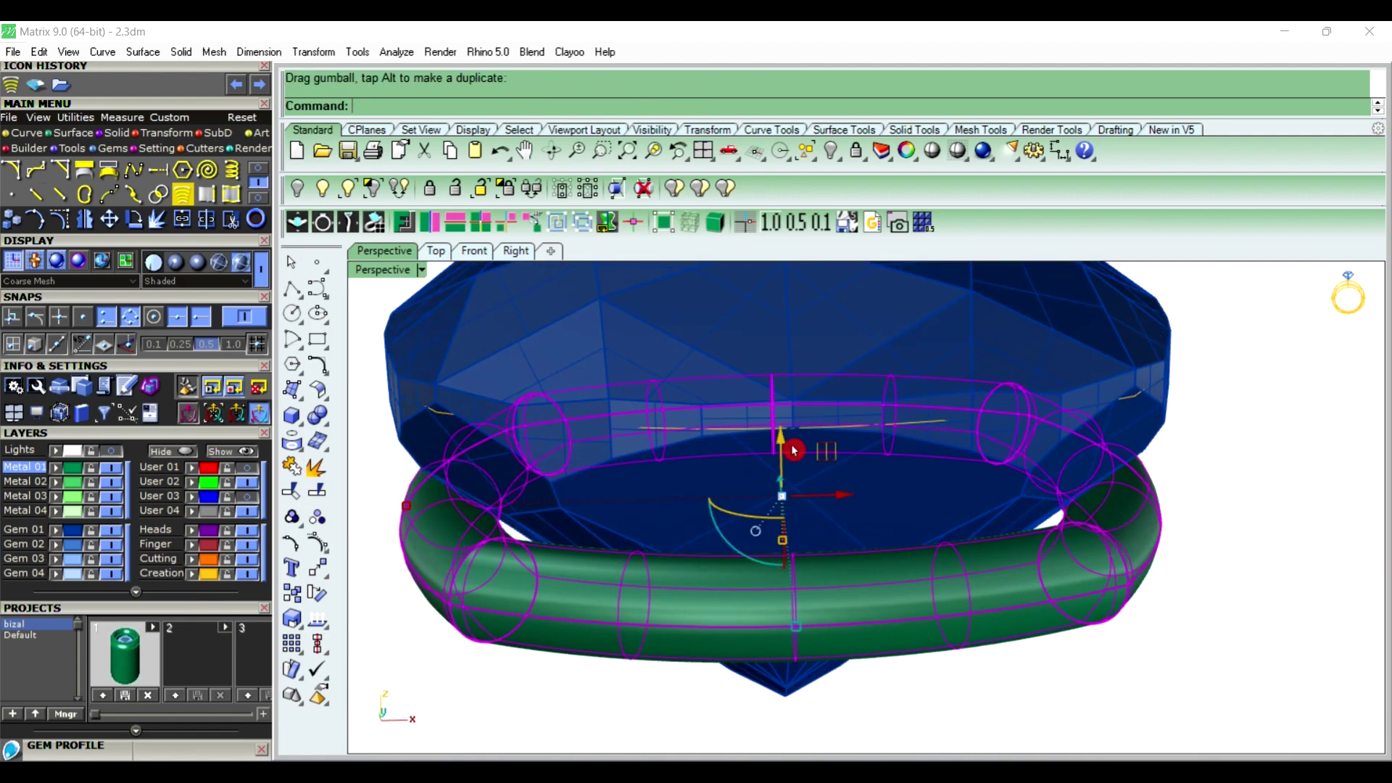
pyautogui.click(660, 680)
pyautogui.scroll(2, 675, 692)
pyautogui.moveTo(593, 660)
pyautogui.mouseDown(button='right')
pyautogui.moveTo(675, 692)
pyautogui.moveTo(655, 689)
pyautogui.mouseUp(button='right')
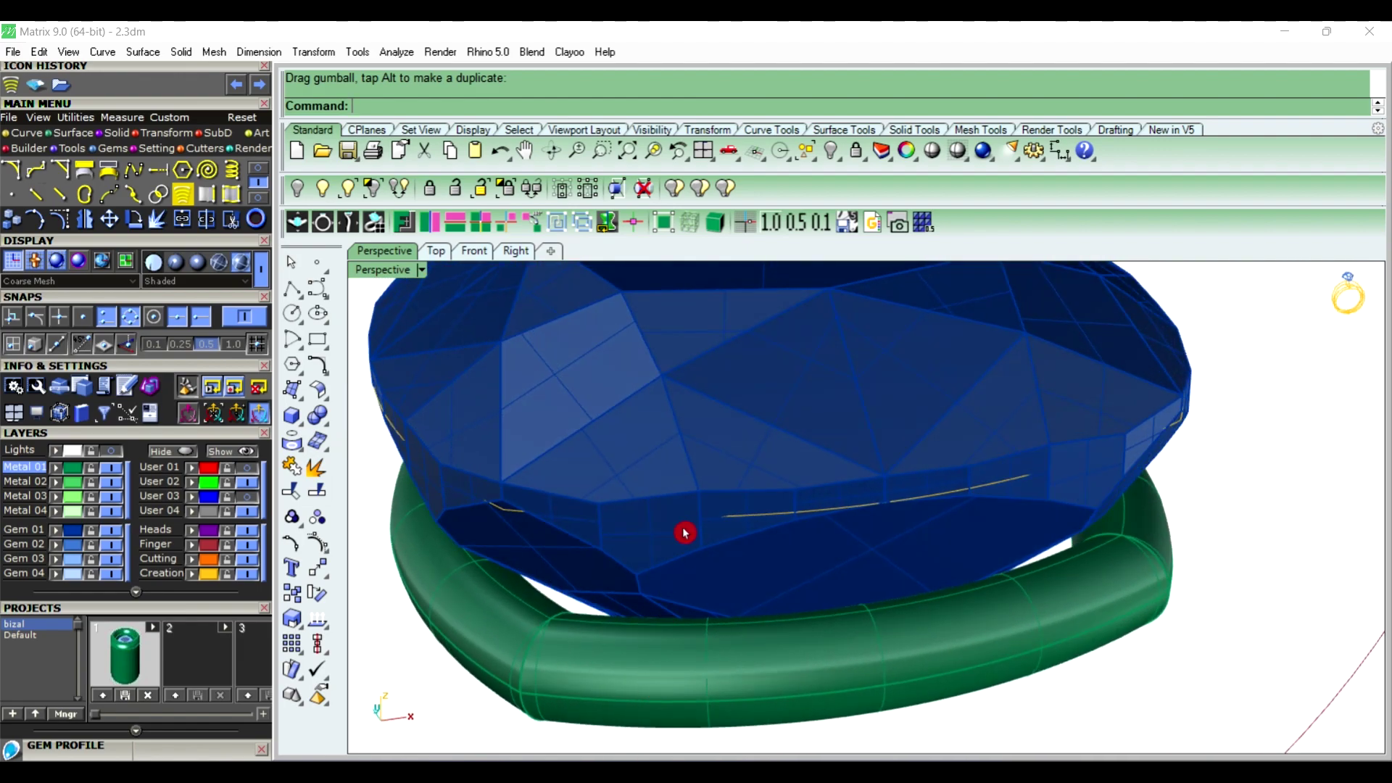
pyautogui.moveTo(772, 684); pyautogui.dragTo(762, 634, button='right')
pyautogui.click(819, 564)
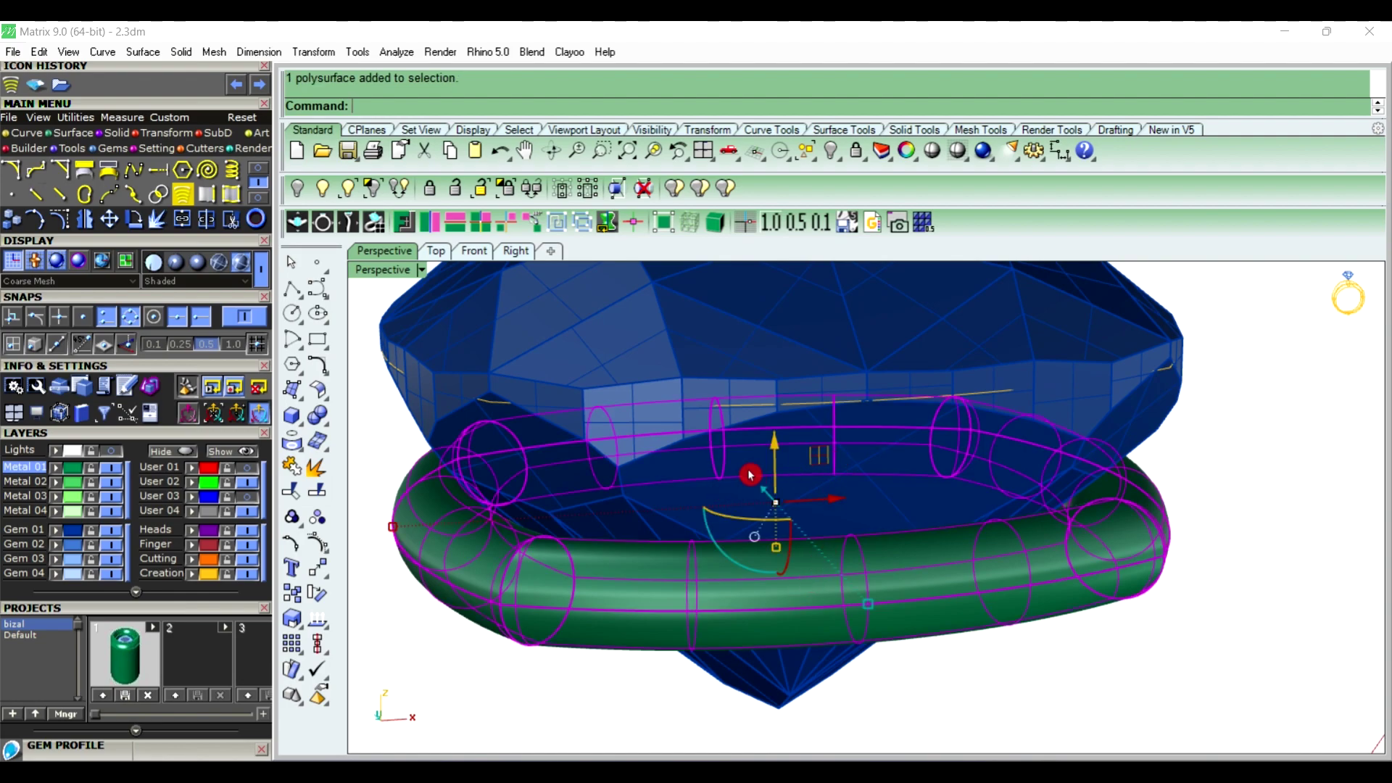
pyautogui.moveTo(780, 450); pyautogui.dragTo(776, 431)
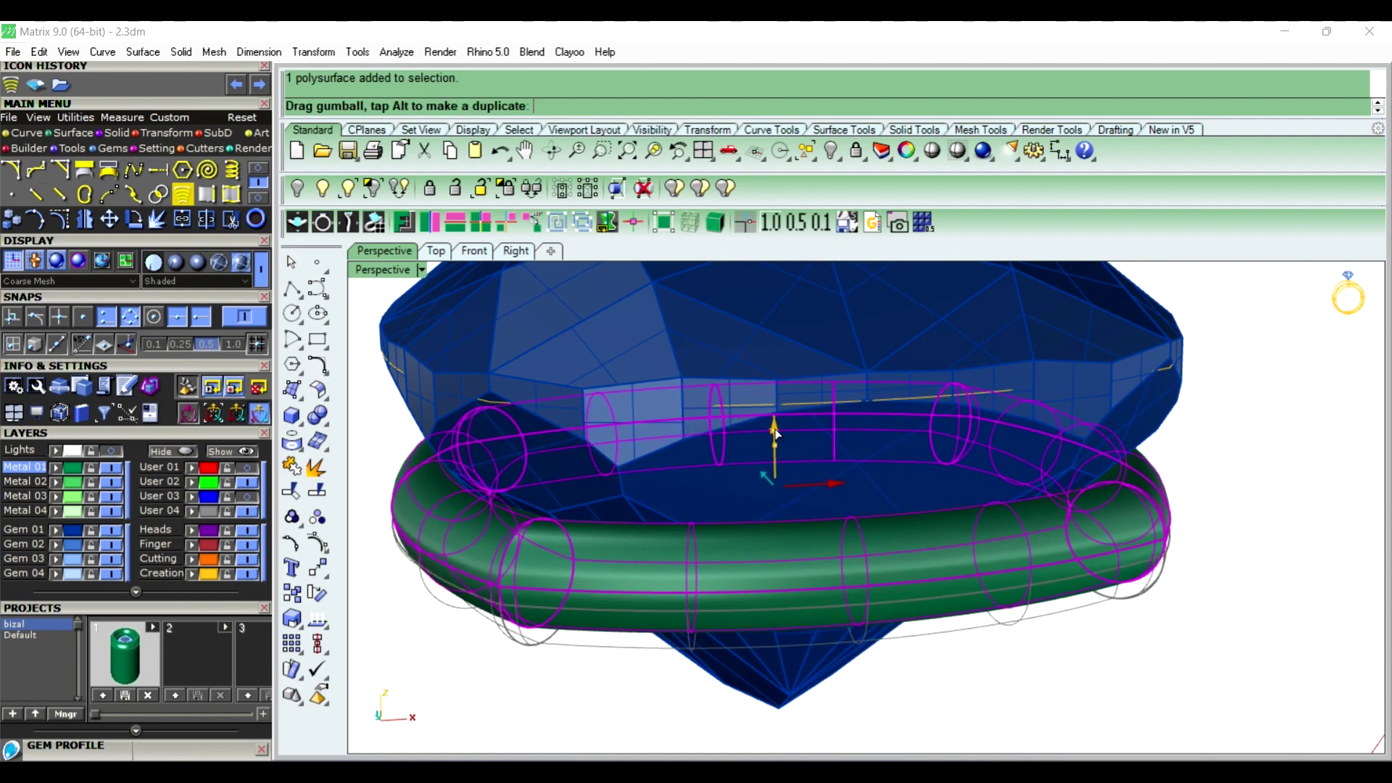
pyautogui.click(1049, 645)
# Hide the large finger-size circle
pyautogui.moveTo(1048, 645)
pyautogui.mouseDown(button='right')
pyautogui.moveTo(687, 500)
pyautogui.moveTo(1001, 497)
pyautogui.moveTo(876, 470)
pyautogui.moveTo(972, 535)
pyautogui.moveTo(1088, 540)
pyautogui.moveTo(722, 535)
pyautogui.mouseUp(button='right')
pyautogui.scroll(-5, 793, 563)
pyautogui.click(785, 378)
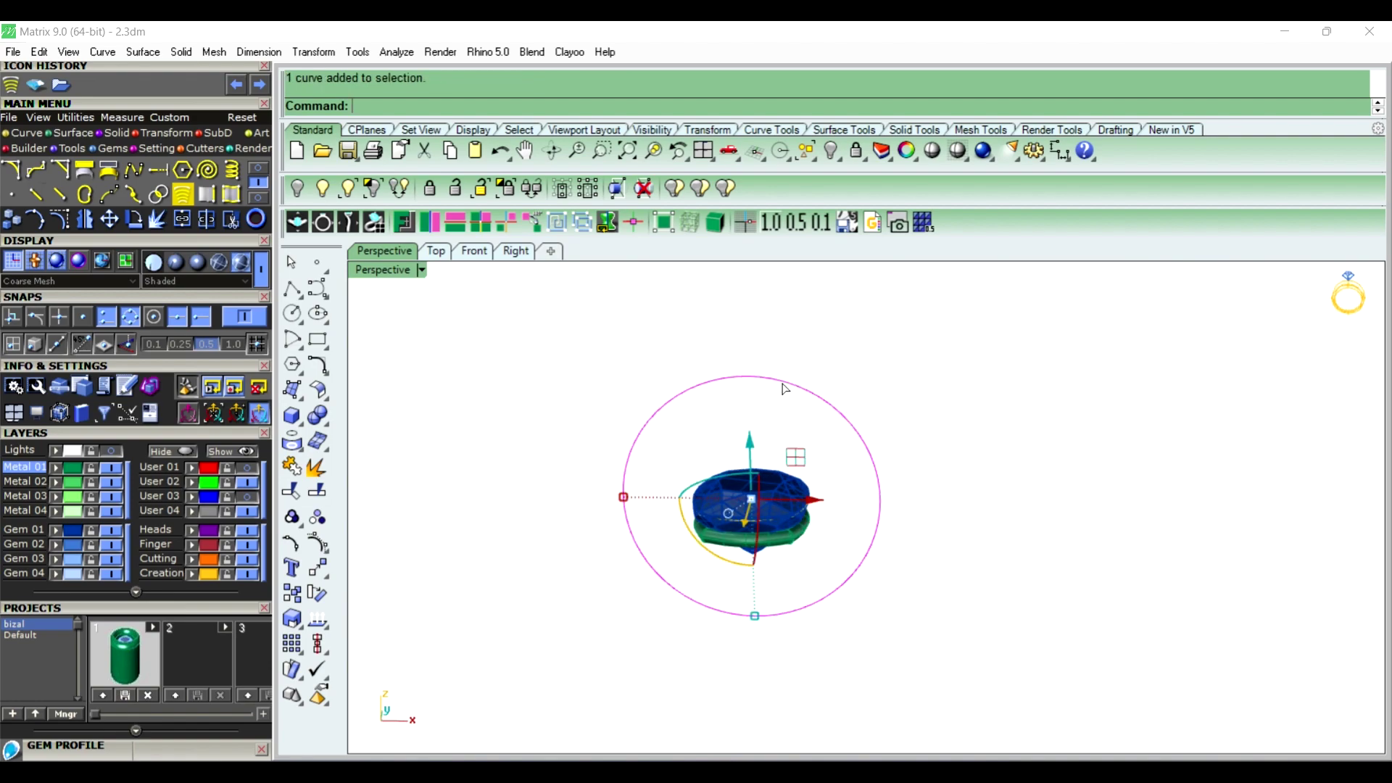
pyautogui.click(297, 189)
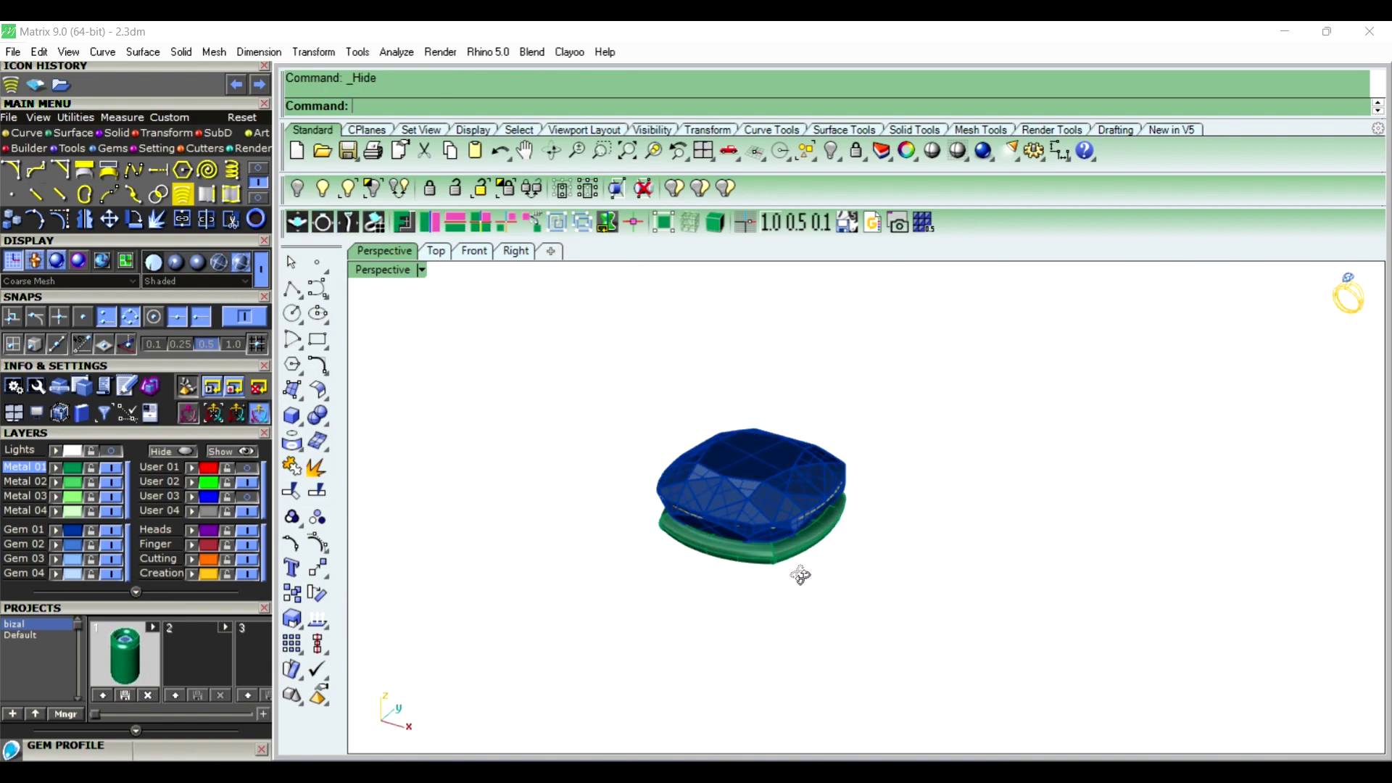
# Group the cushion gem with its green pipe frame into a single object
pyautogui.scroll(3, 755, 497)
pyautogui.scroll(2, 802, 575)
pyautogui.moveTo(802, 575)
pyautogui.mouseDown(button='right')
pyautogui.moveTo(567, 520)
pyautogui.moveTo(826, 425)
pyautogui.moveTo(864, 562)
pyautogui.moveTo(584, 466)
pyautogui.moveTo(644, 408)
pyautogui.moveTo(516, 438)
pyautogui.moveTo(616, 466)
pyautogui.mouseUp(button='right')
pyautogui.scroll(2, 686, 438)
pyautogui.click(602, 544)
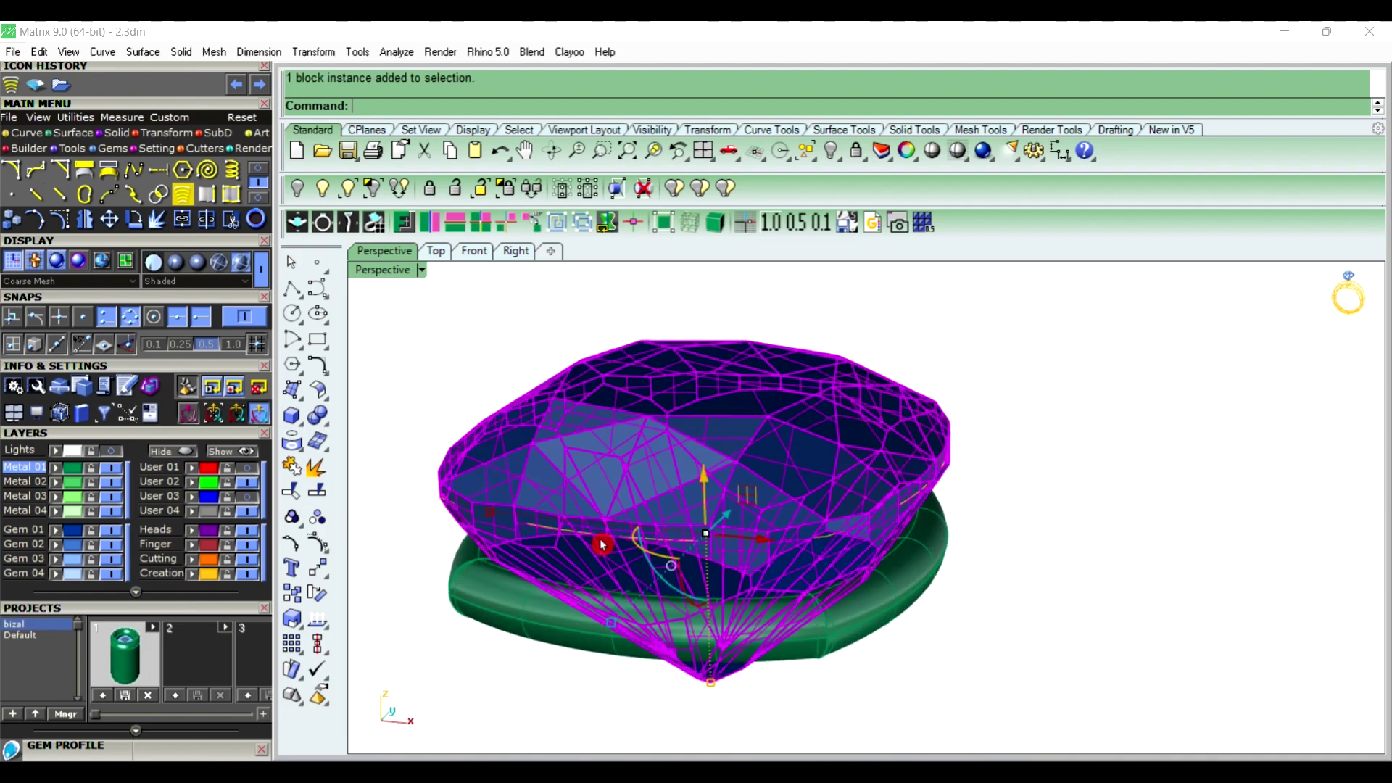
pyautogui.keyDown('shift'); pyautogui.click(530, 624); pyautogui.keyUp('shift')
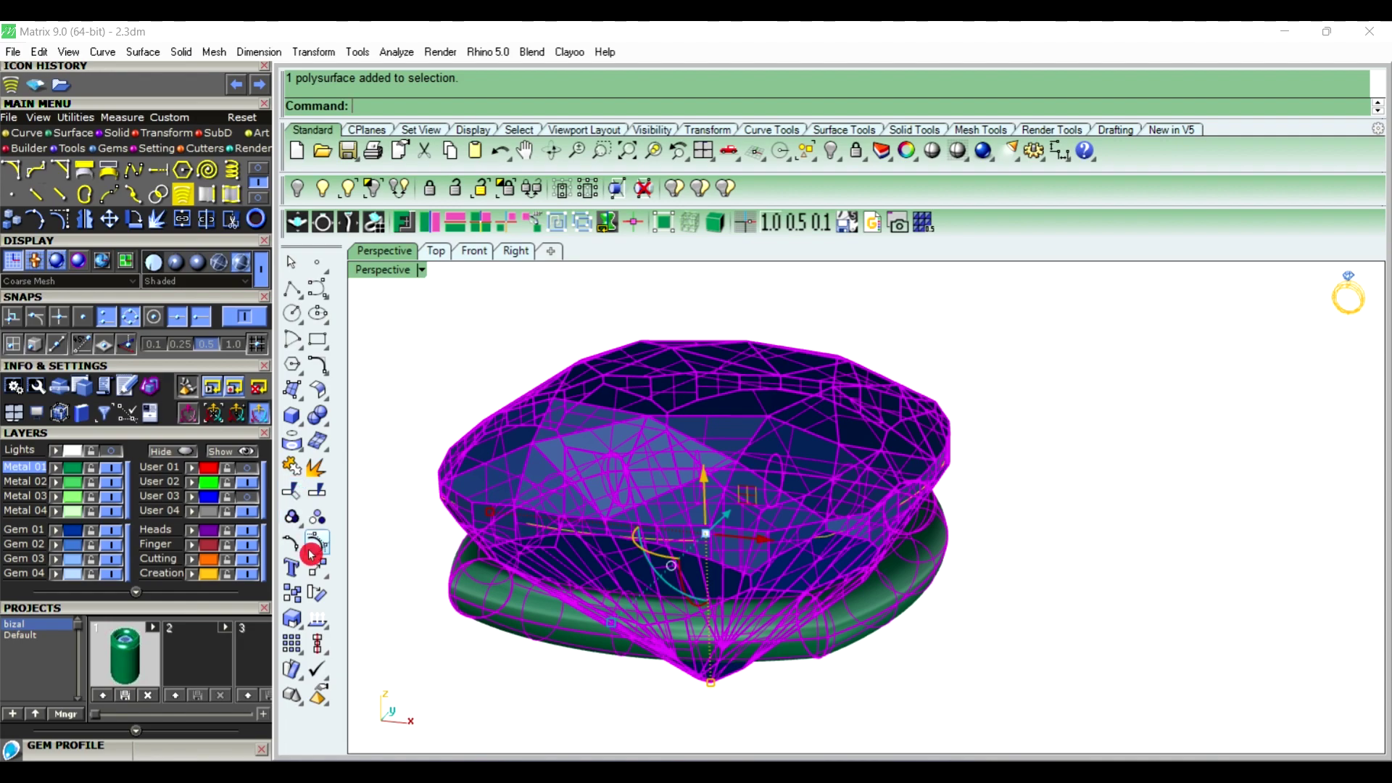
pyautogui.click(292, 516)
pyautogui.click(1031, 491)
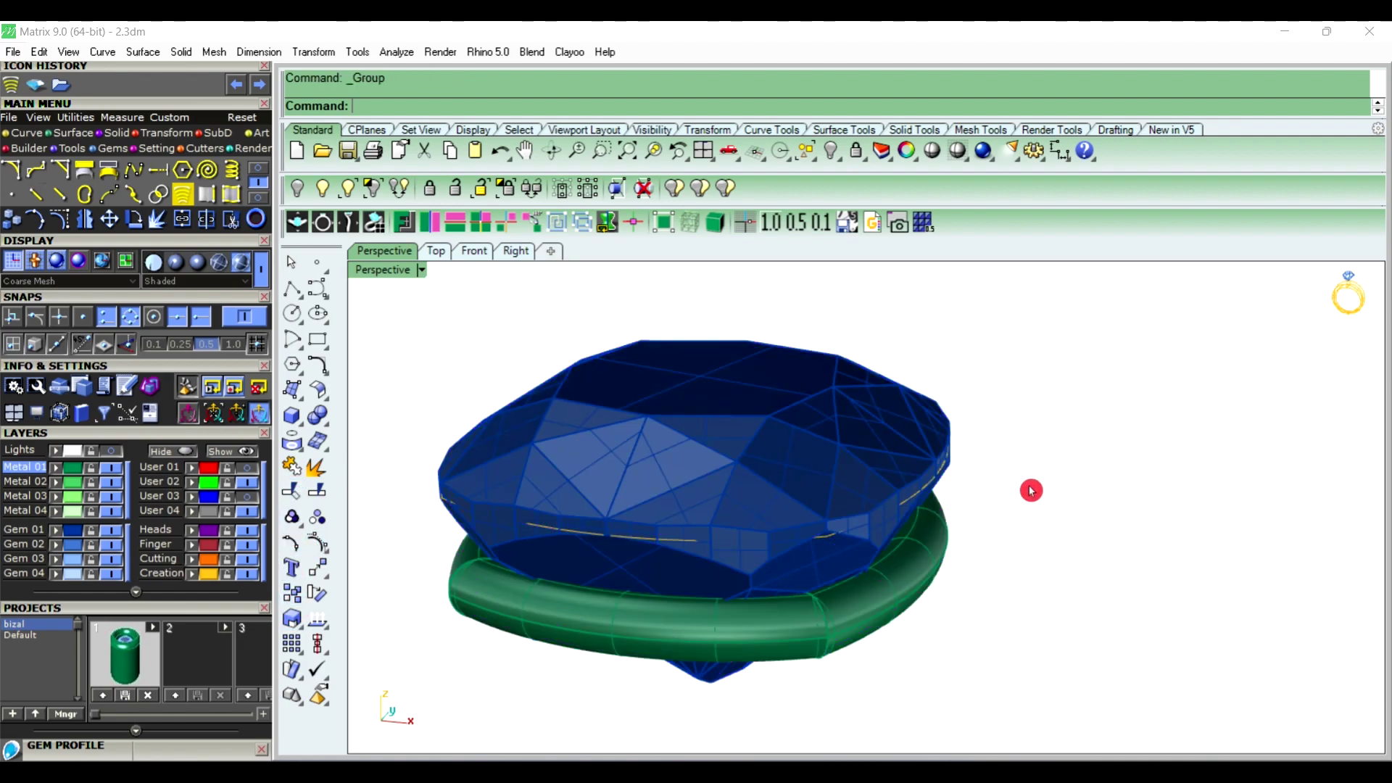
pyautogui.moveTo(1031, 491)
pyautogui.mouseDown(button='right')
pyautogui.moveTo(1057, 498)
pyautogui.moveTo(727, 376)
pyautogui.moveTo(733, 395)
pyautogui.moveTo(691, 459)
pyautogui.moveTo(671, 456)
pyautogui.mouseUp(button='right')
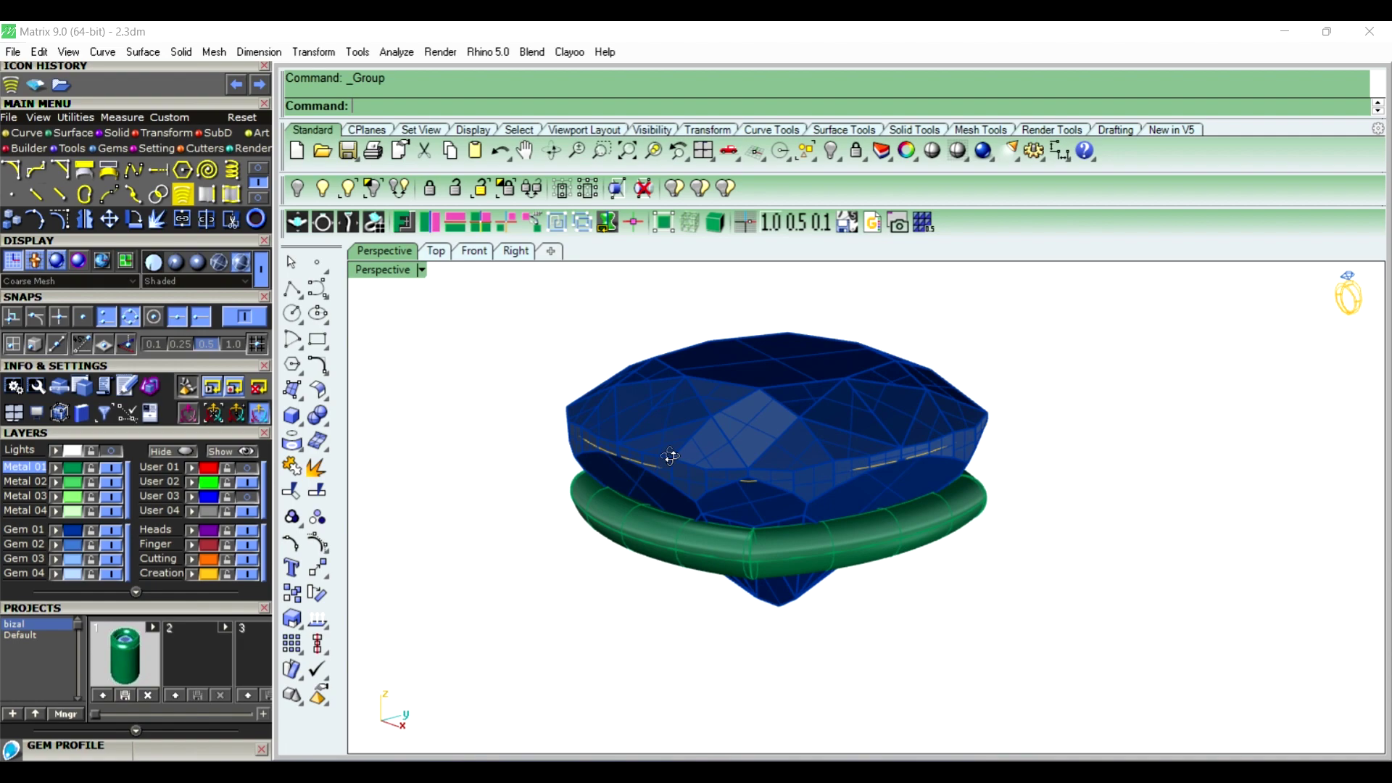
# Draw a 1.1-diameter circle centred on the gem girdle's Quad point
pyautogui.click(296, 315)
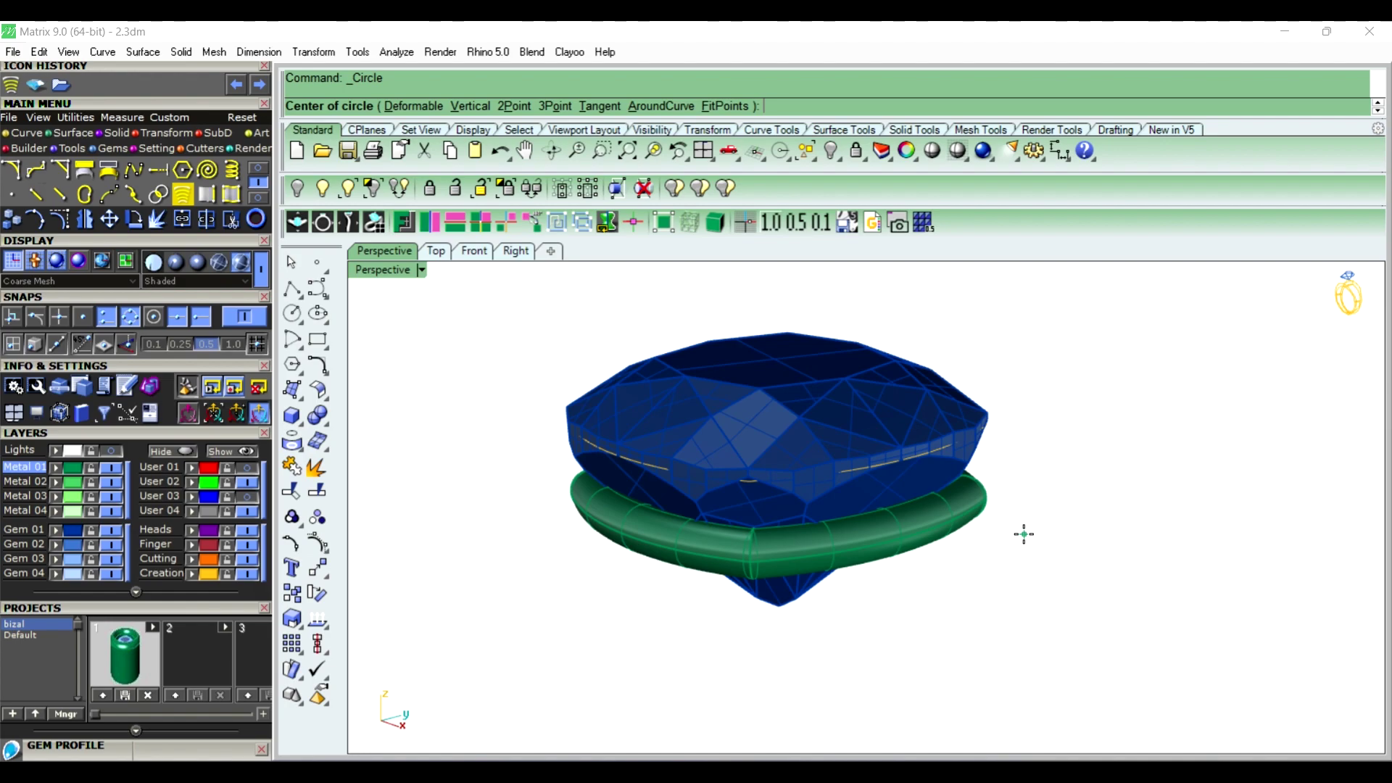
pyautogui.moveTo(878, 410)
pyautogui.mouseDown(button='right')
pyautogui.moveTo(612, 641)
pyautogui.moveTo(622, 609)
pyautogui.mouseUp(button='right')
pyautogui.scroll(3, 936, 420)
pyautogui.scroll(4, 924, 439)
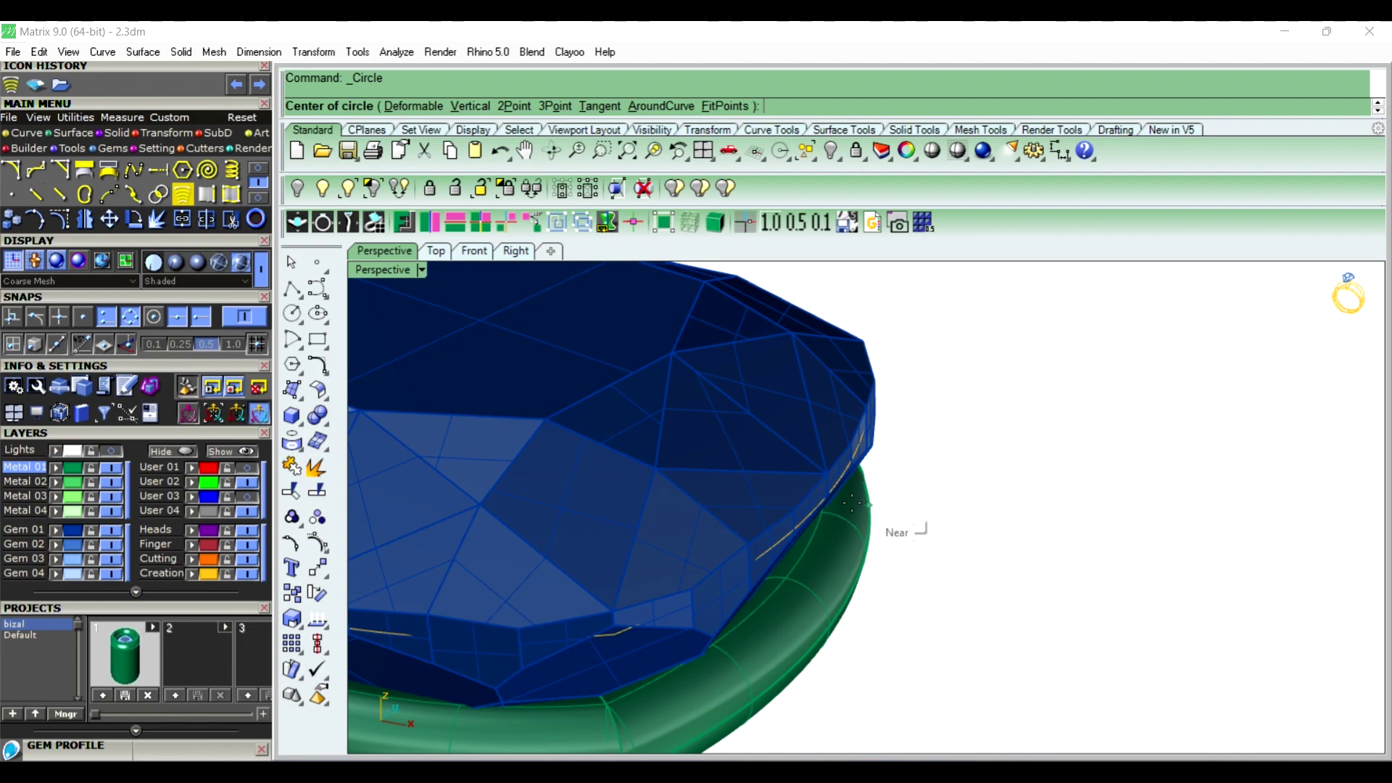
pyautogui.click(829, 496)
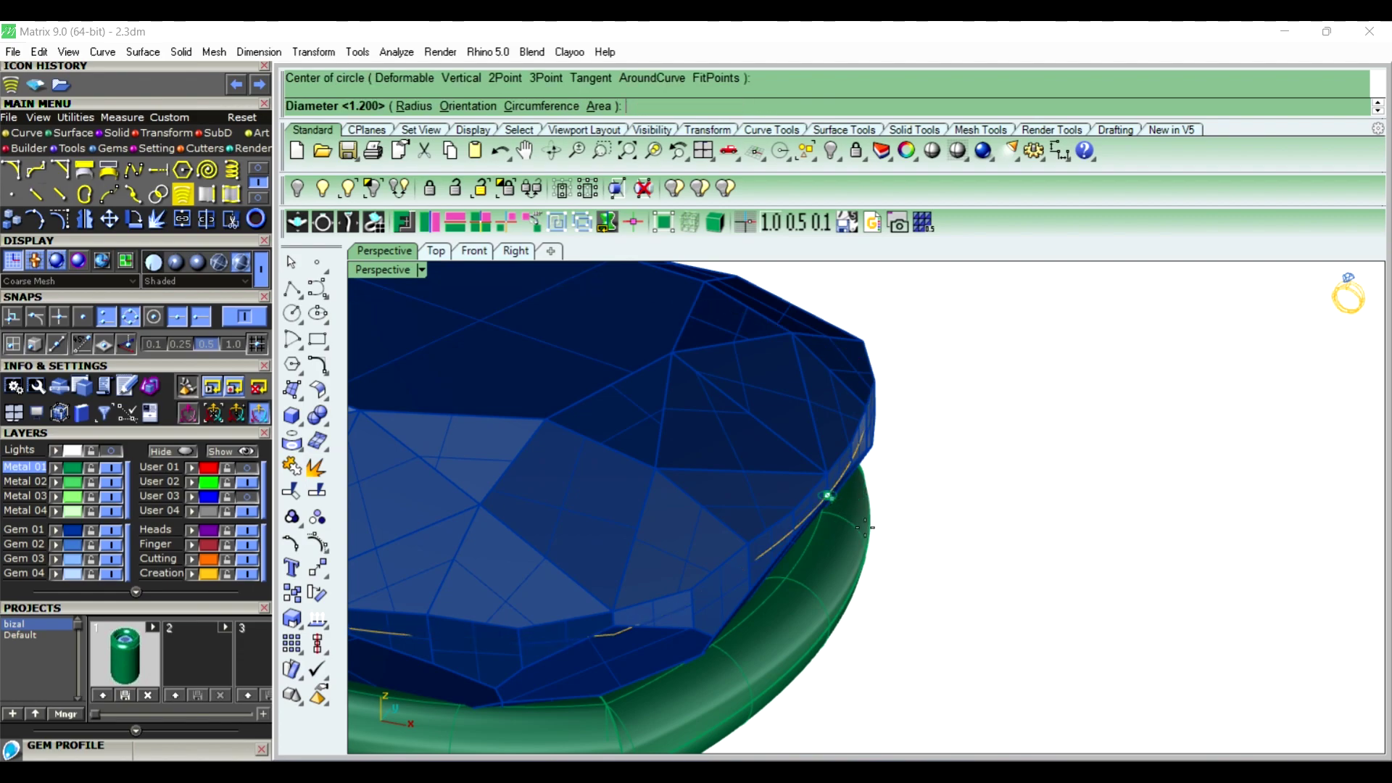
pyautogui.scroll(-3, 928, 538)
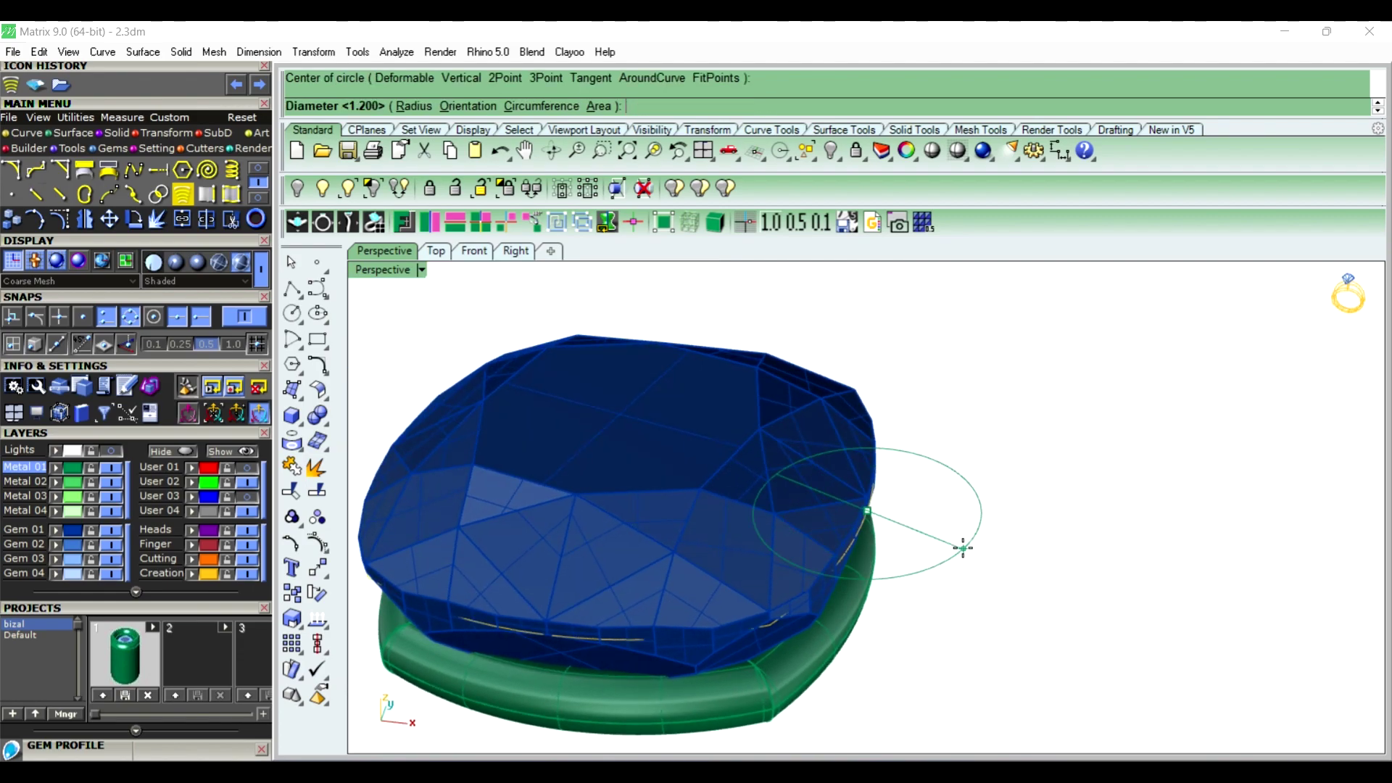
pyautogui.rightClick(966, 553)
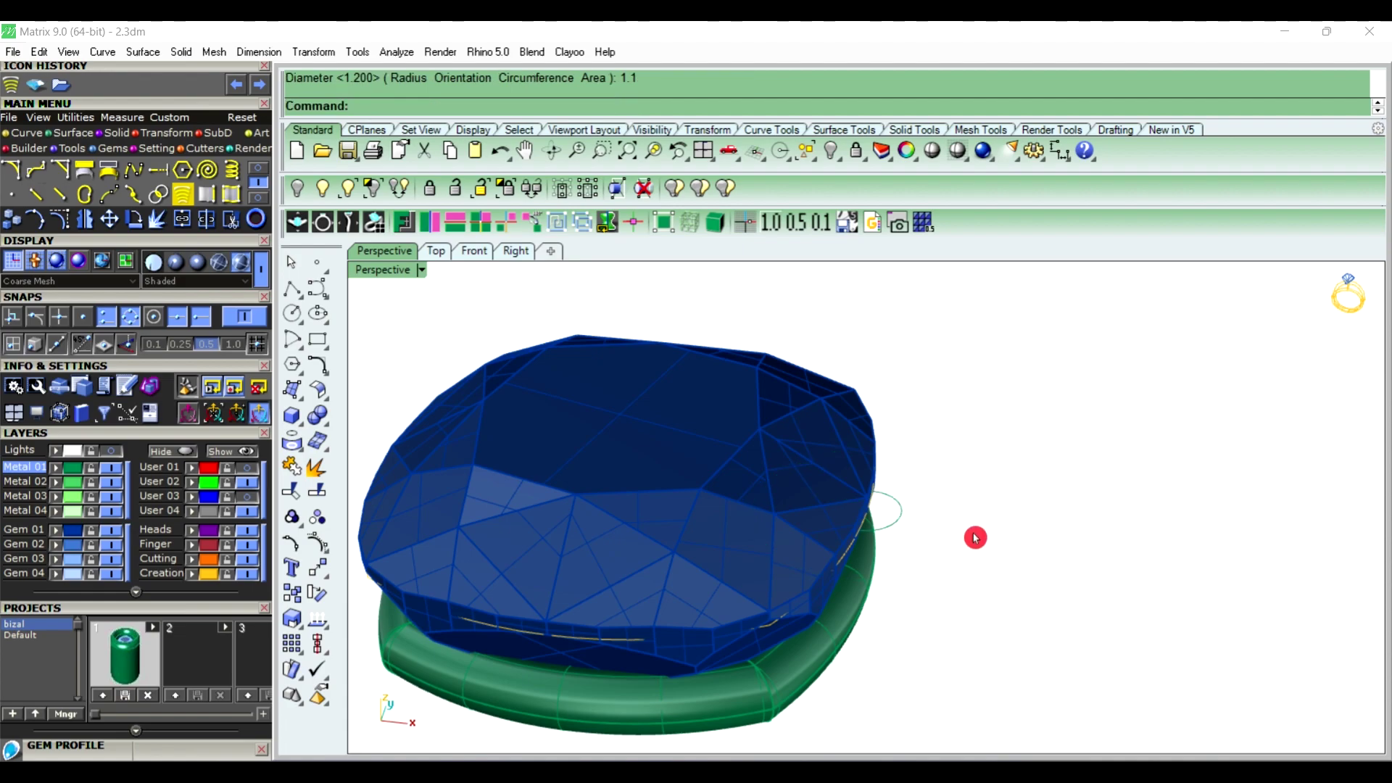
pyautogui.scroll(-2, 976, 538)
pyautogui.moveTo(988, 516)
pyautogui.mouseDown(button='right')
pyautogui.moveTo(873, 516)
pyautogui.moveTo(1010, 570)
pyautogui.mouseUp(button='right')
pyautogui.click(939, 525)
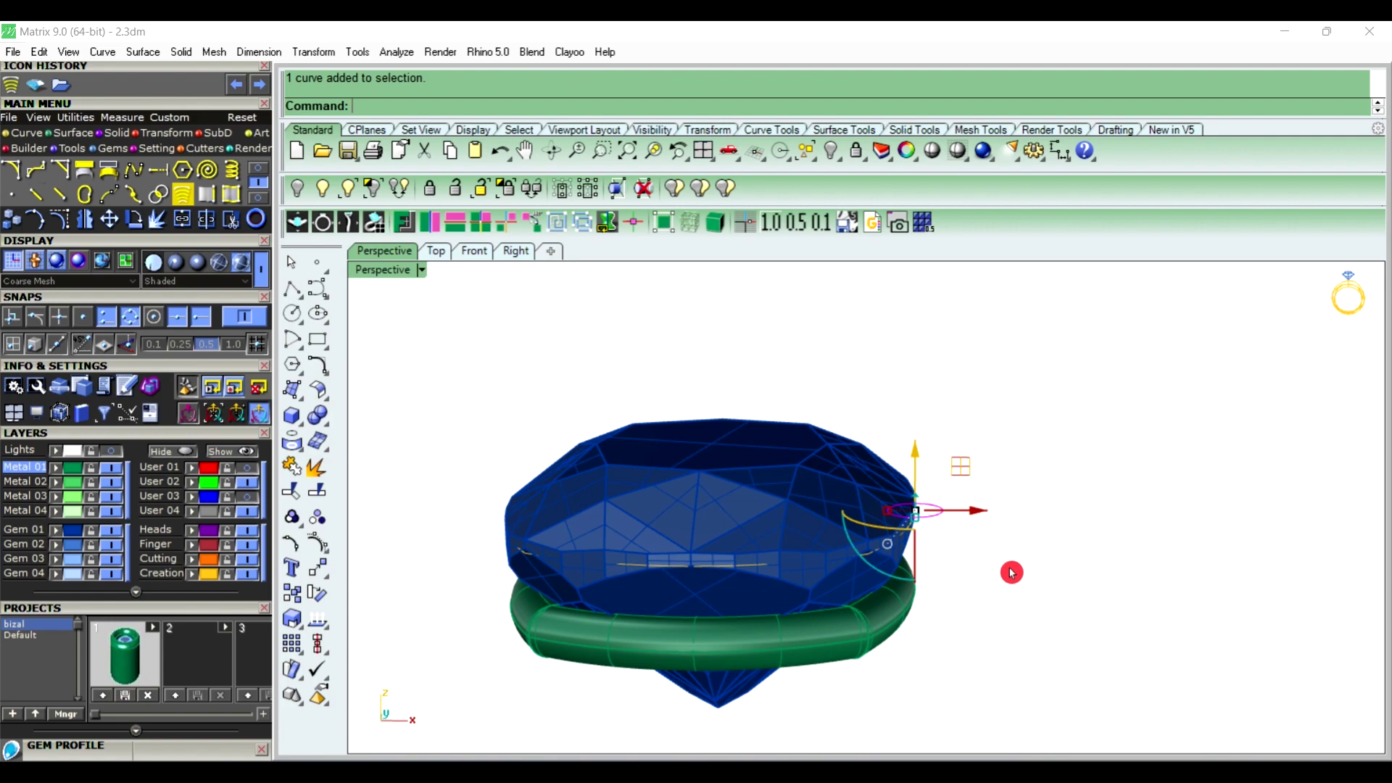
# Raise the small circle by 4 units
pyautogui.click(916, 452)
pyautogui.write('4')
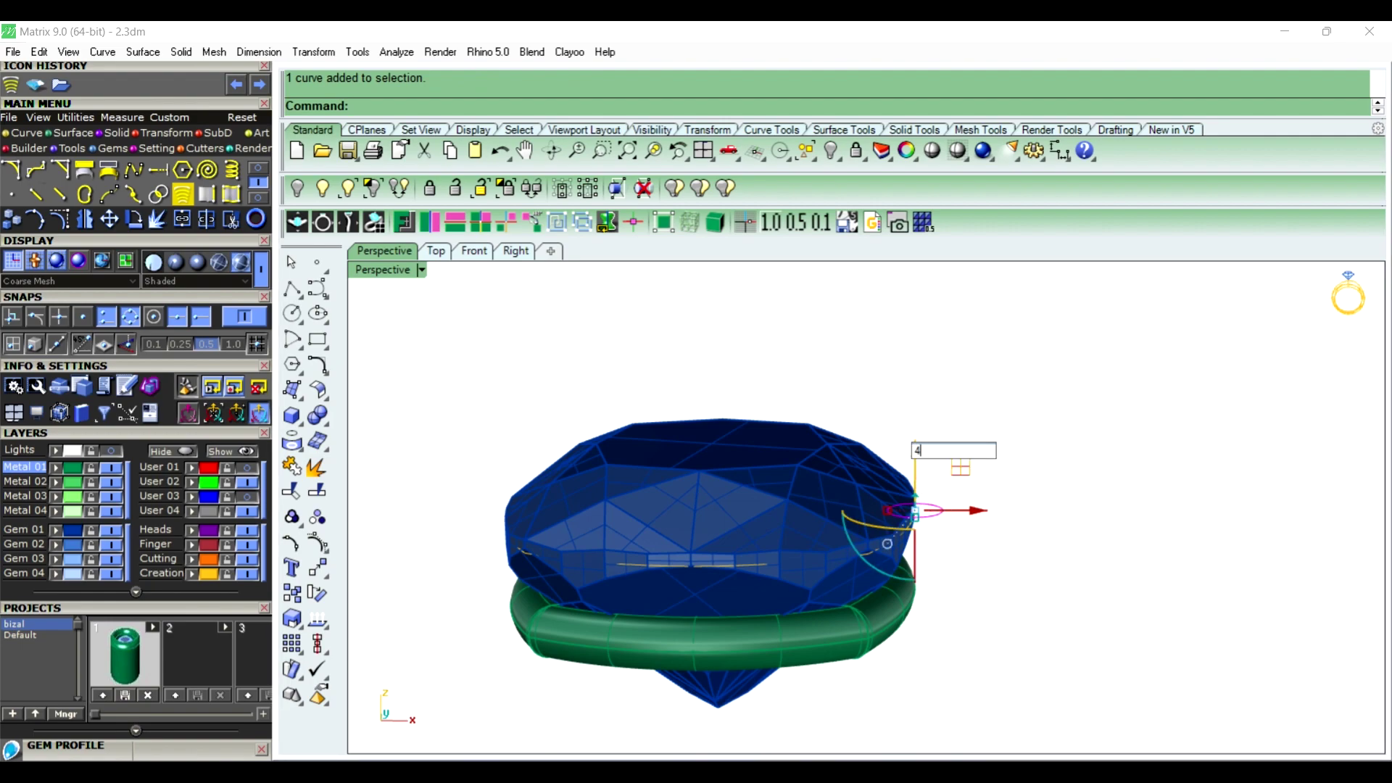
pyautogui.press('Return')
pyautogui.click(1040, 483)
pyautogui.moveTo(1022, 574); pyautogui.dragTo(908, 485, button='right')
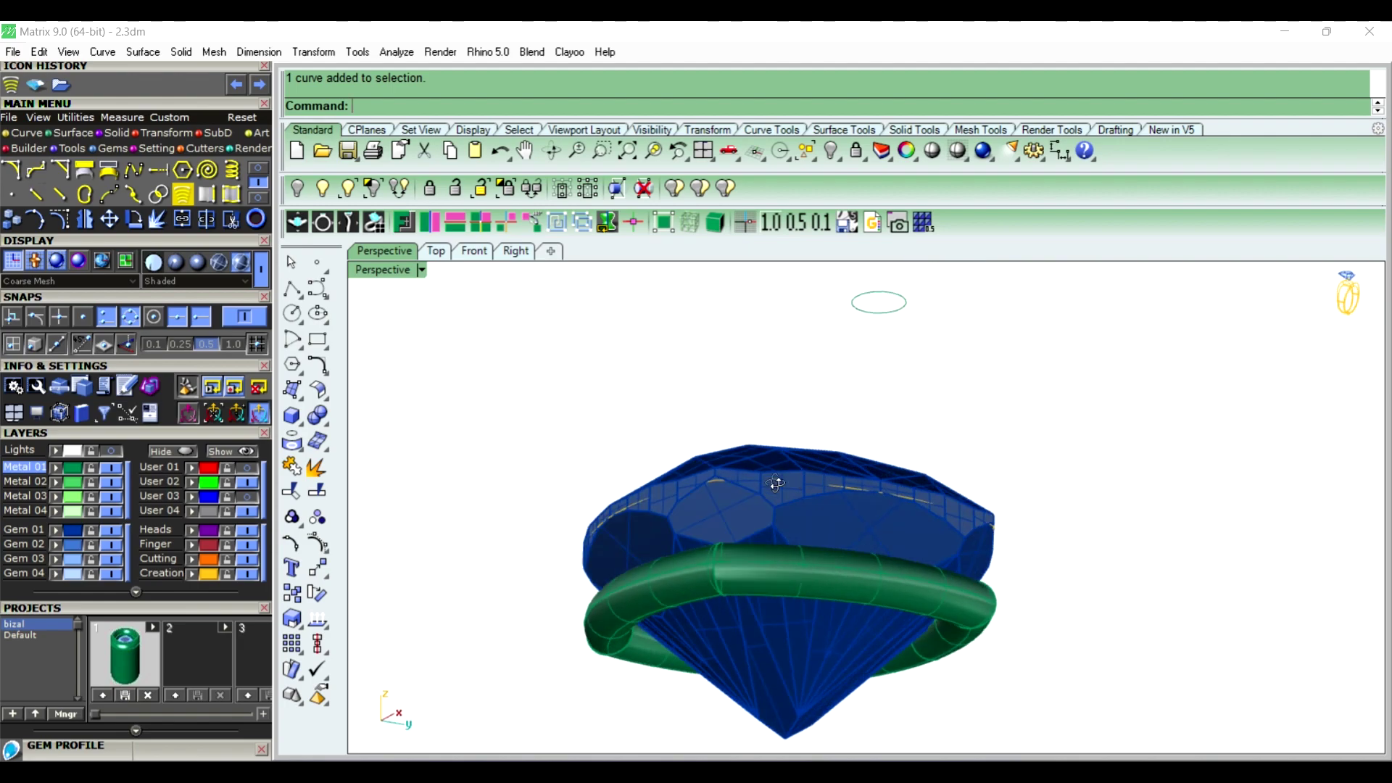
# In the front view, draw an arc from the raised circle down past the band, bending outward
pyautogui.click(475, 254)
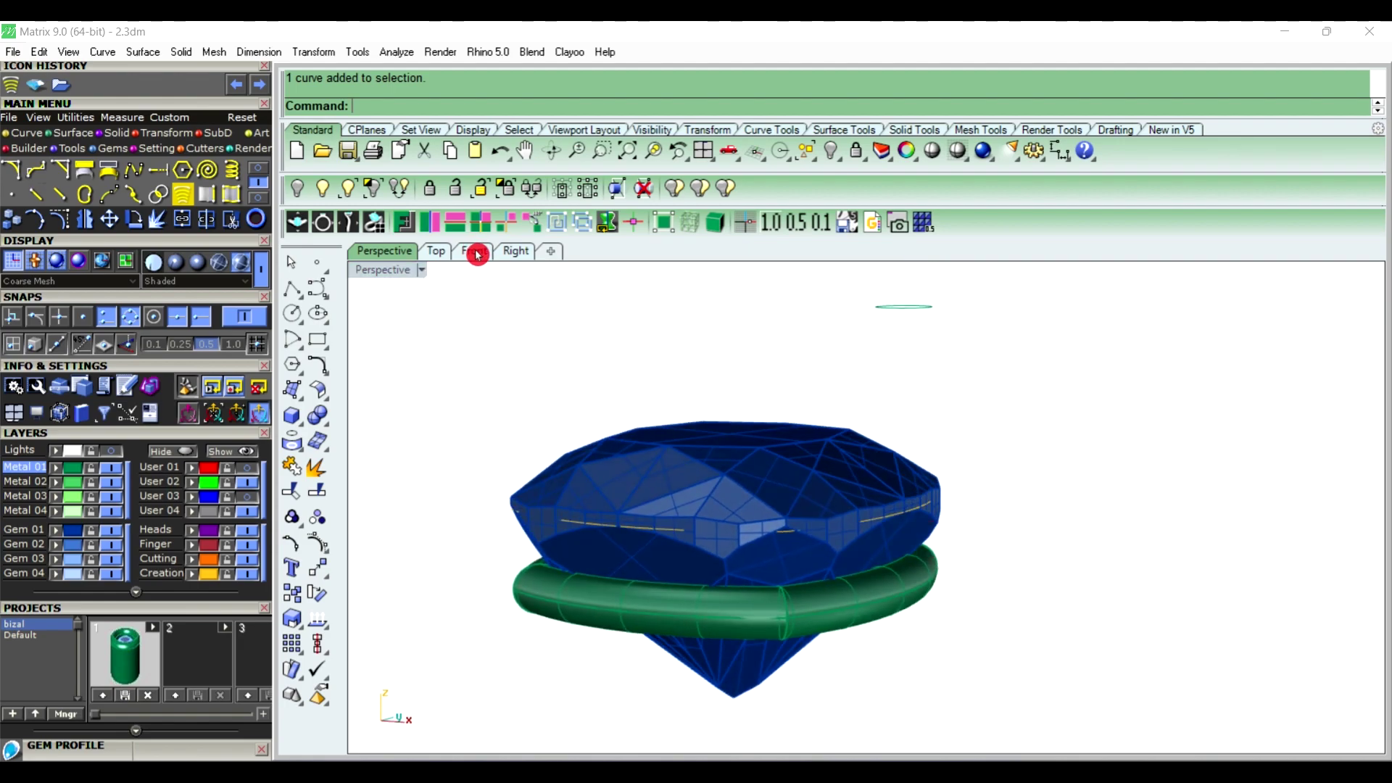
pyautogui.scroll(3, 827, 508)
pyautogui.scroll(2, 798, 515)
pyautogui.moveTo(785, 517); pyautogui.dragTo(821, 459, button='right')
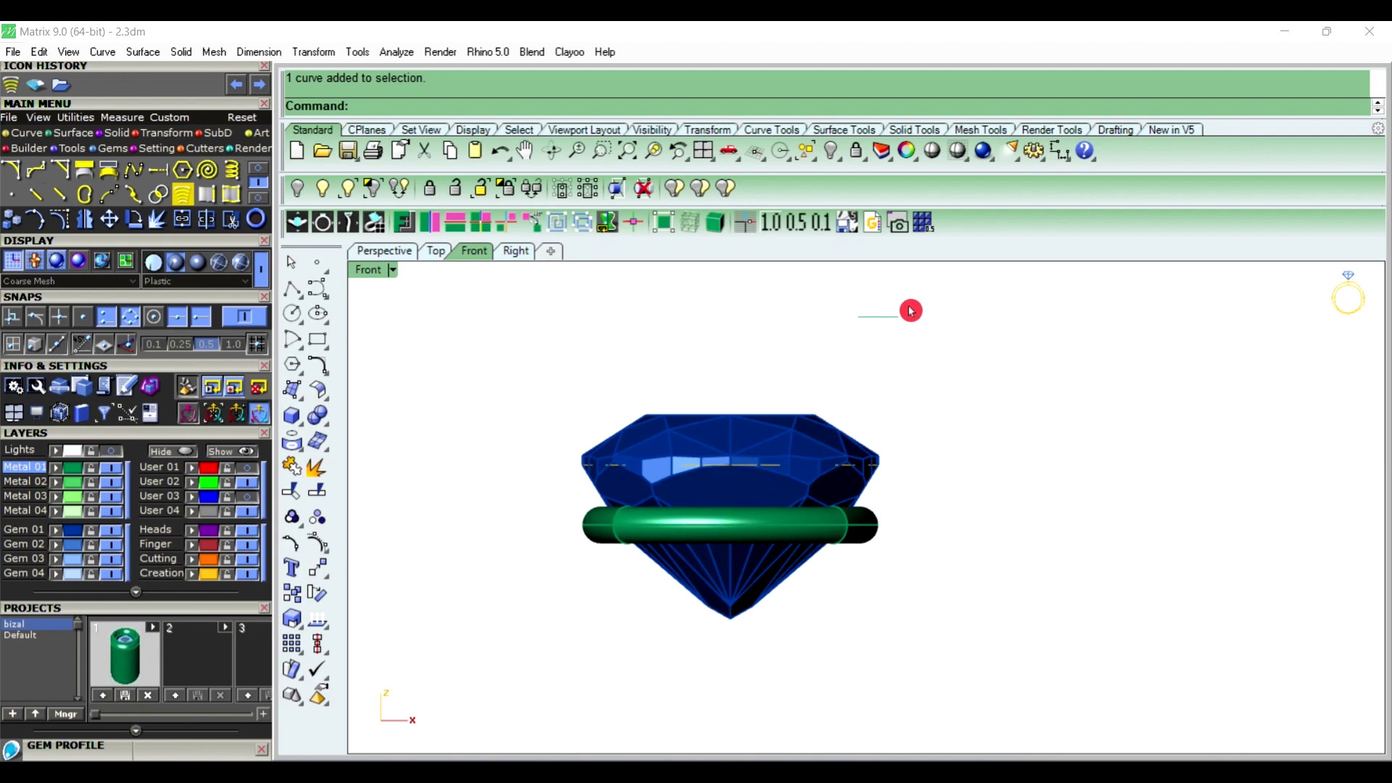
pyautogui.click(304, 351)
pyautogui.click(366, 351)
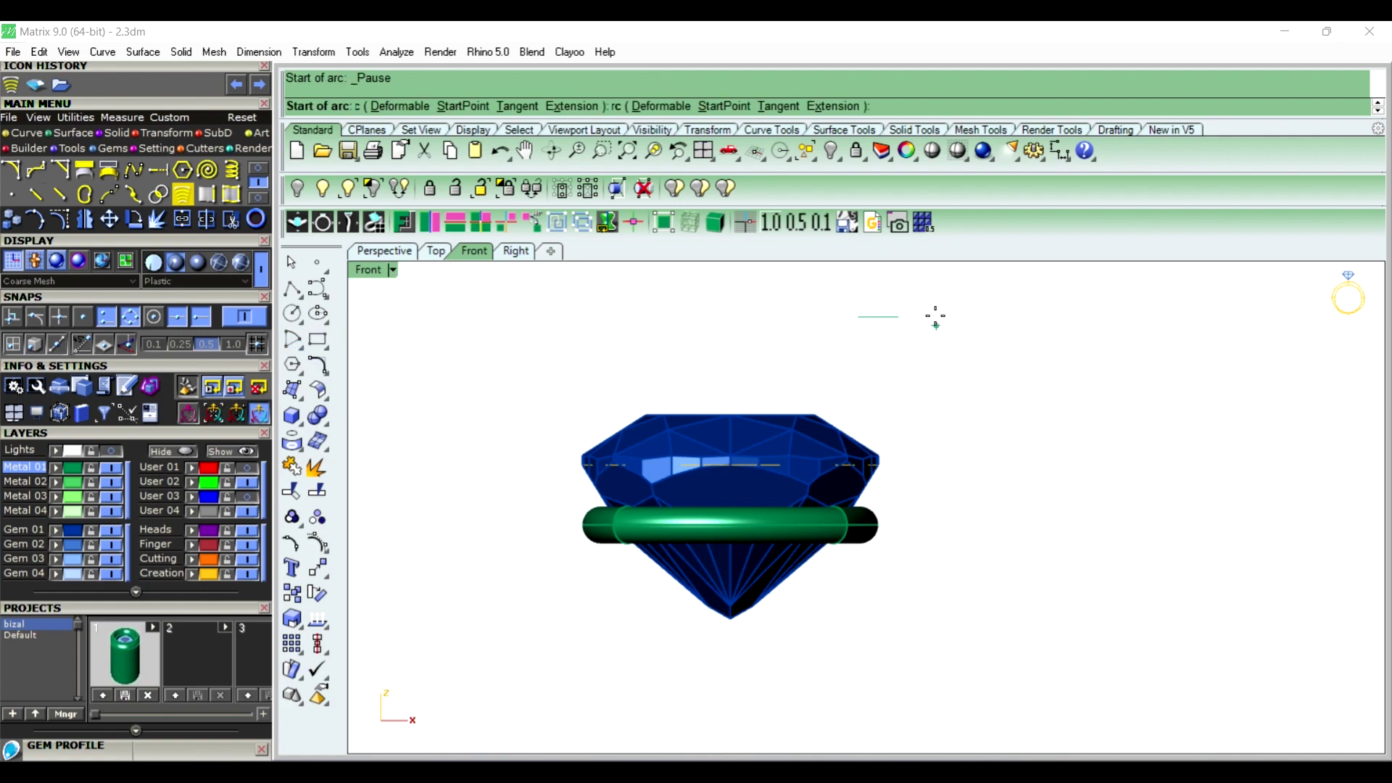
pyautogui.click(902, 318)
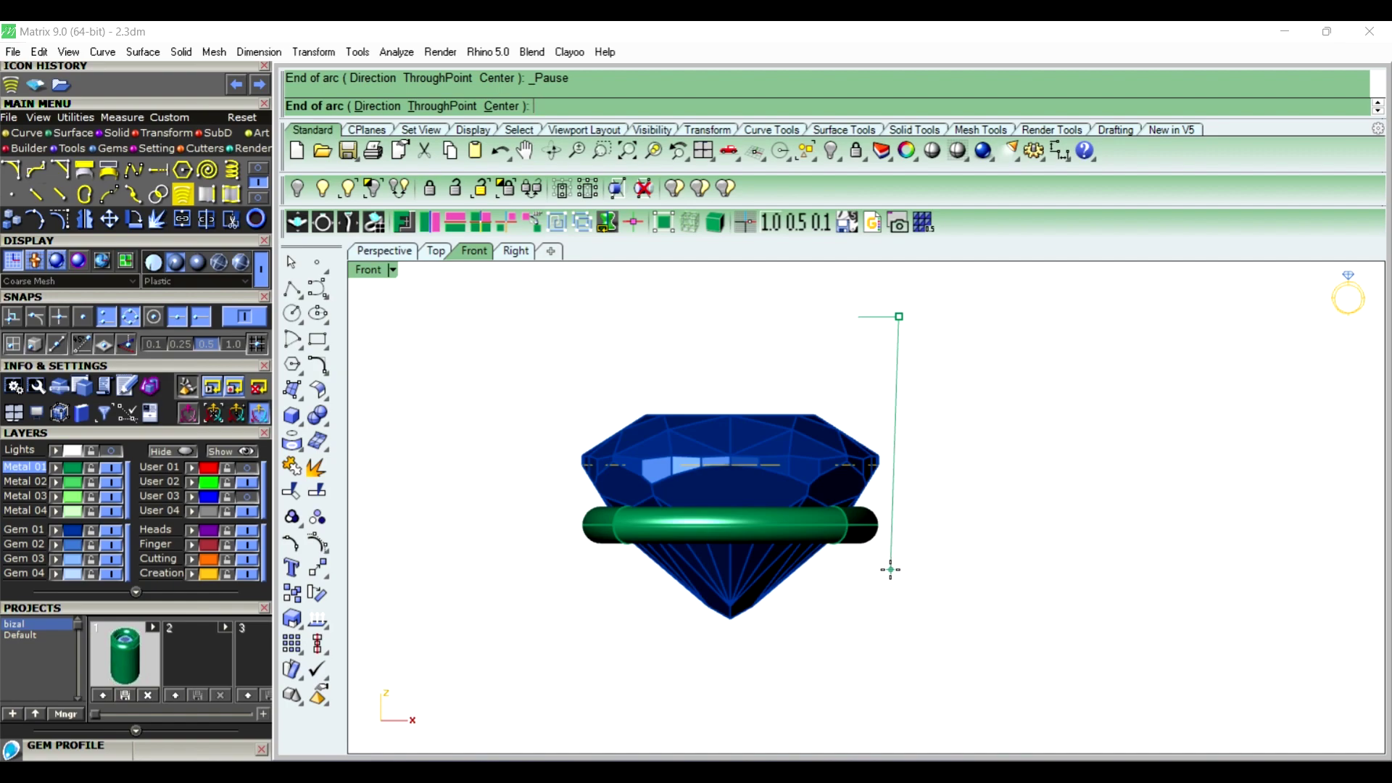
pyautogui.click(891, 570)
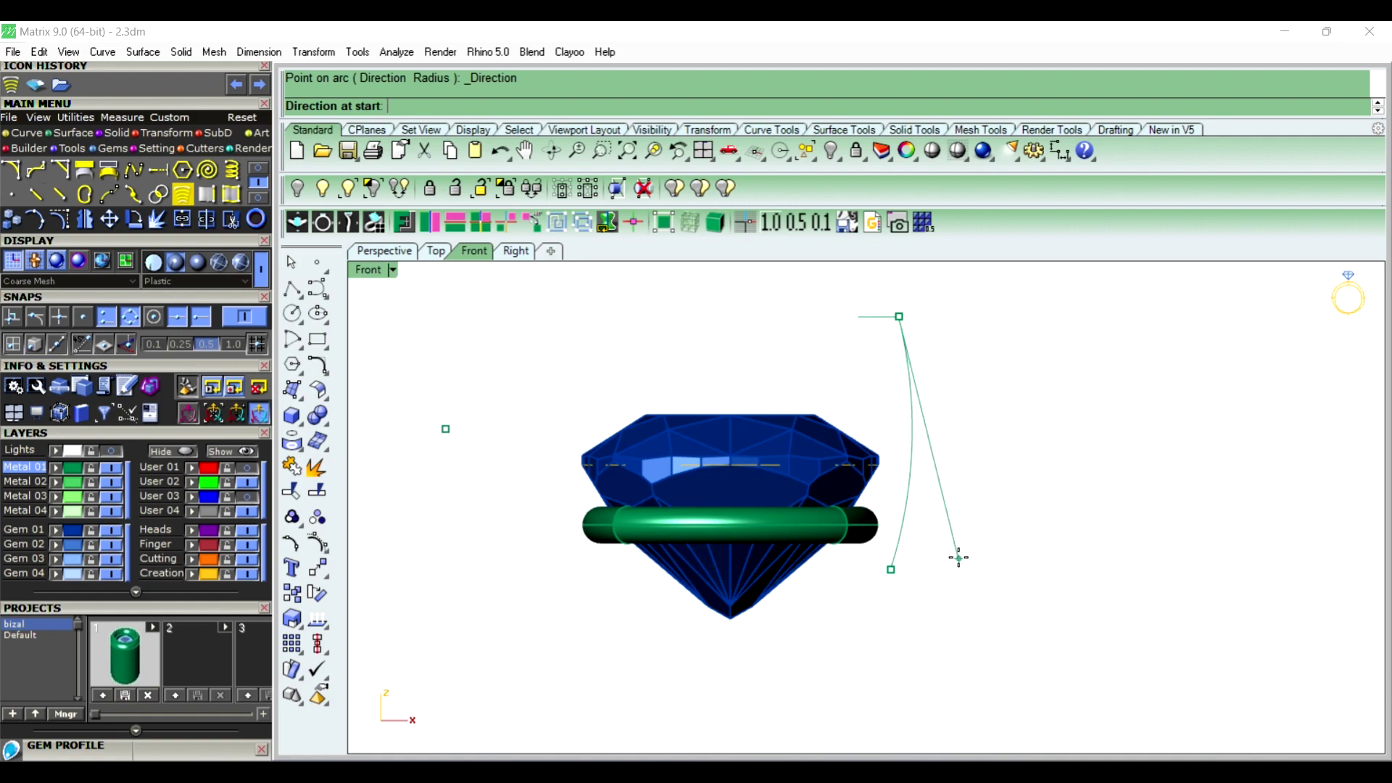
pyautogui.click(959, 558)
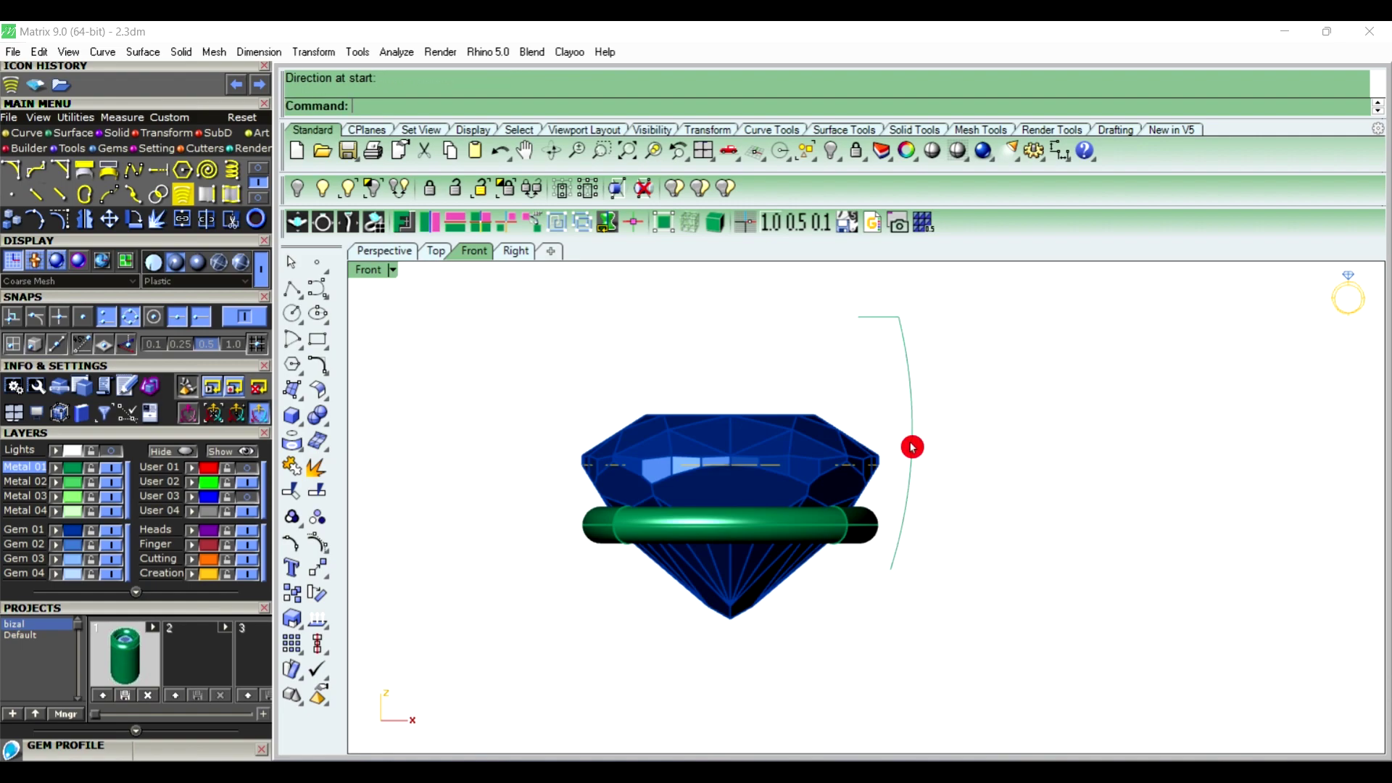
pyautogui.click(390, 255)
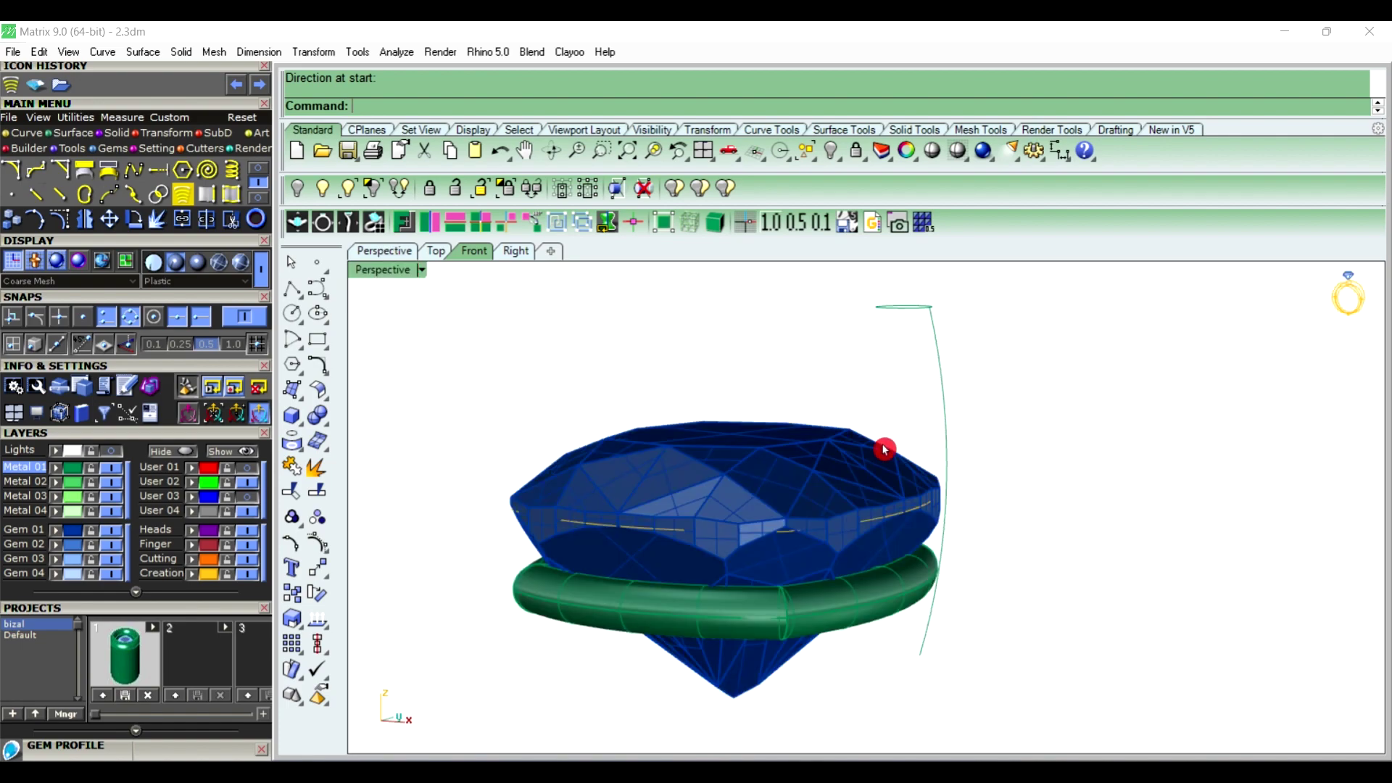
pyautogui.moveTo(886, 452)
pyautogui.mouseDown(button='right')
pyautogui.moveTo(949, 437)
pyautogui.moveTo(882, 445)
pyautogui.moveTo(963, 486)
pyautogui.mouseUp(button='right')
# Delete the small circle and pipe the arc at 1.1 start and end diameter into a prong
pyautogui.click(950, 435)
pyautogui.press('Delete')
pyautogui.click(939, 488)
pyautogui.write('Pipe')
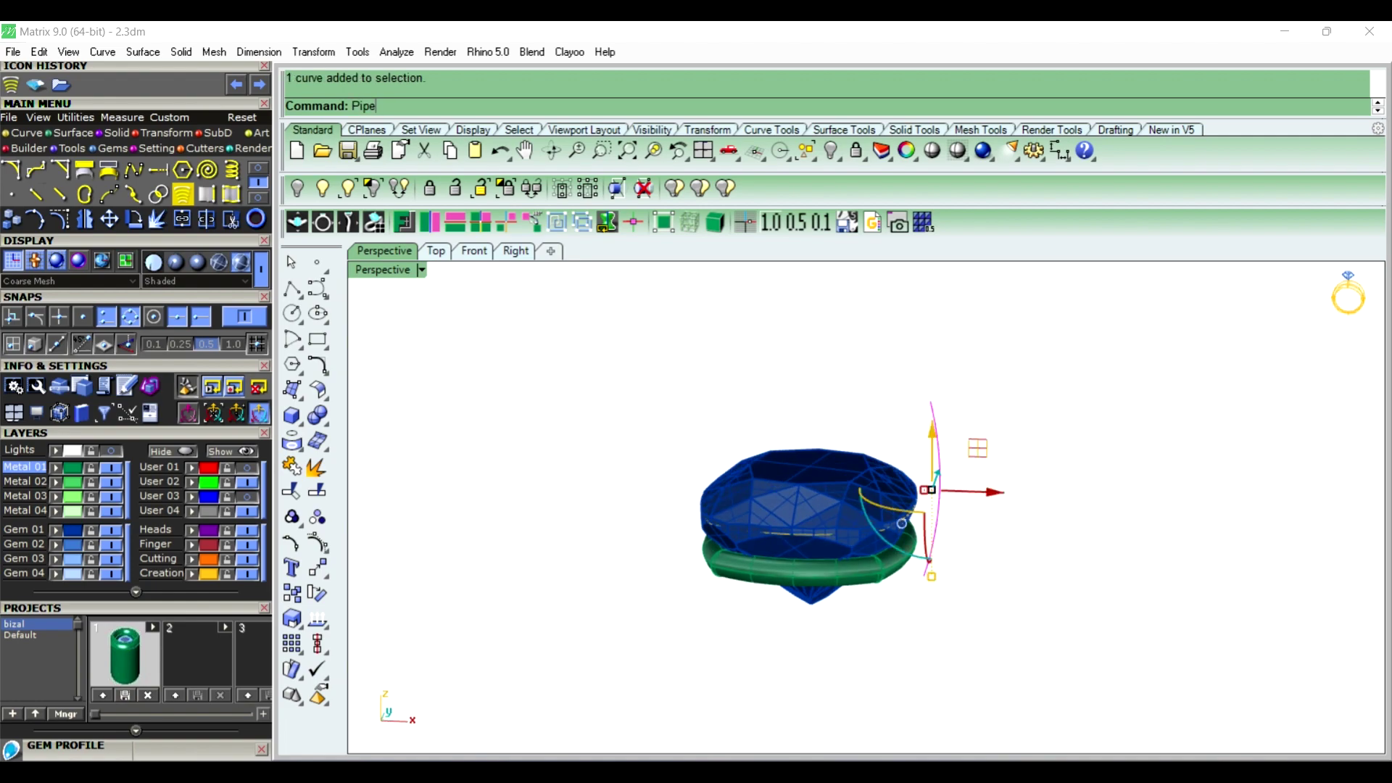
pyautogui.press('Return')
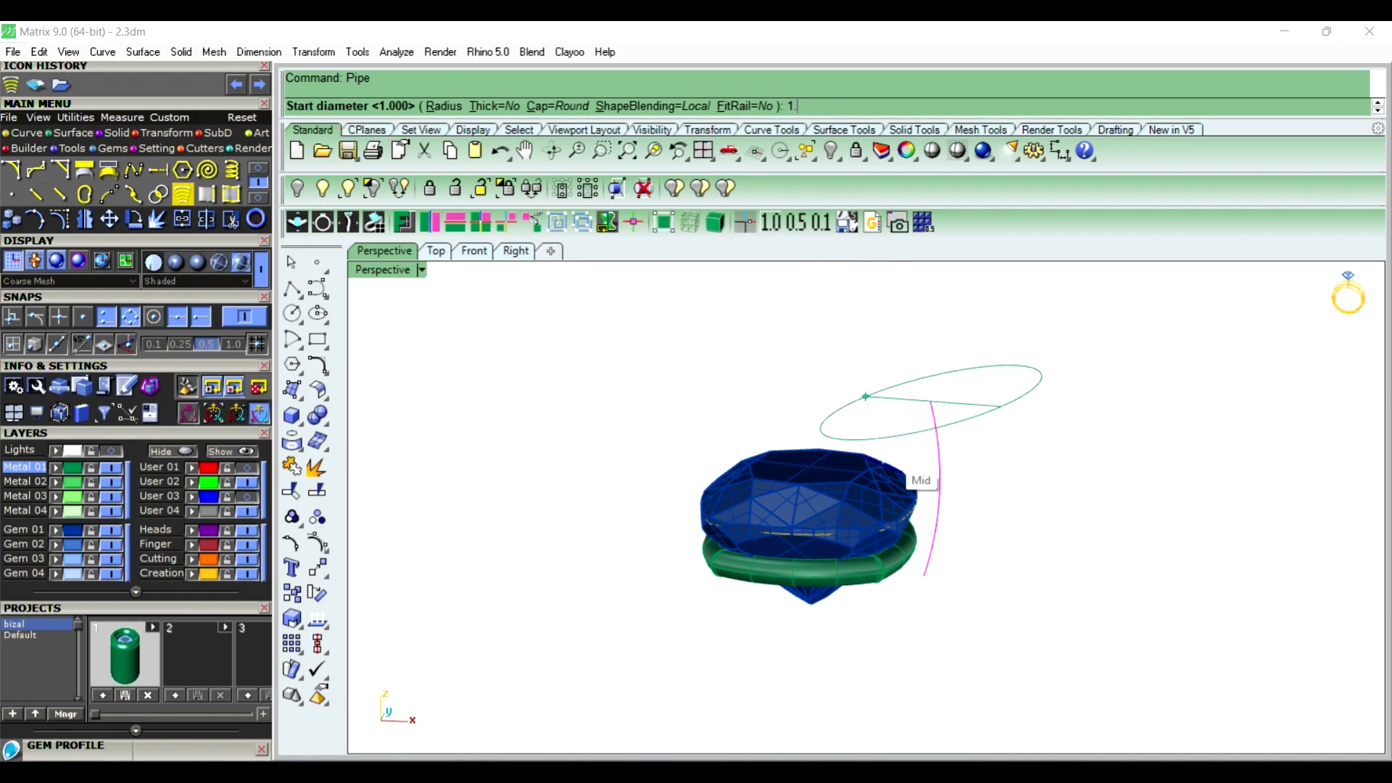
pyautogui.press('Return')
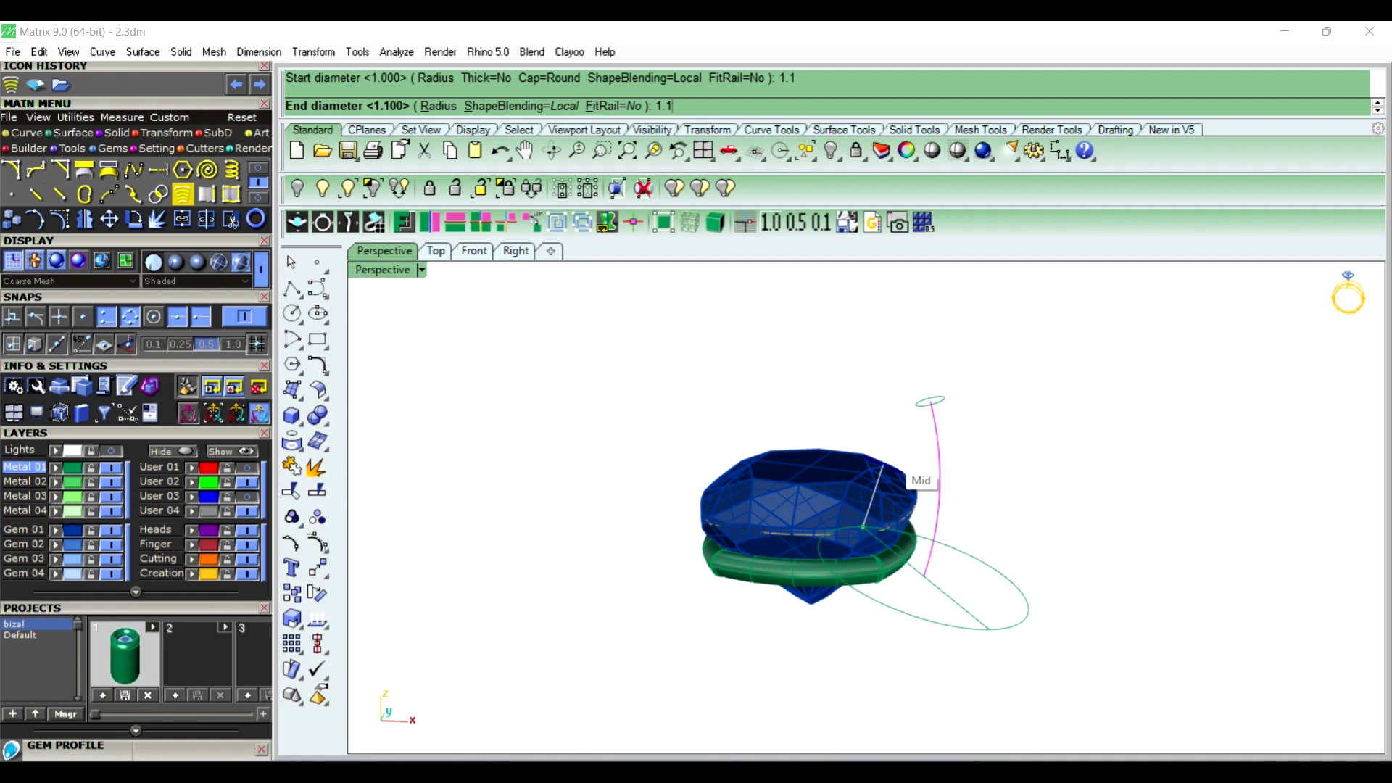
pyautogui.press('Return')
pyautogui.press('Return')
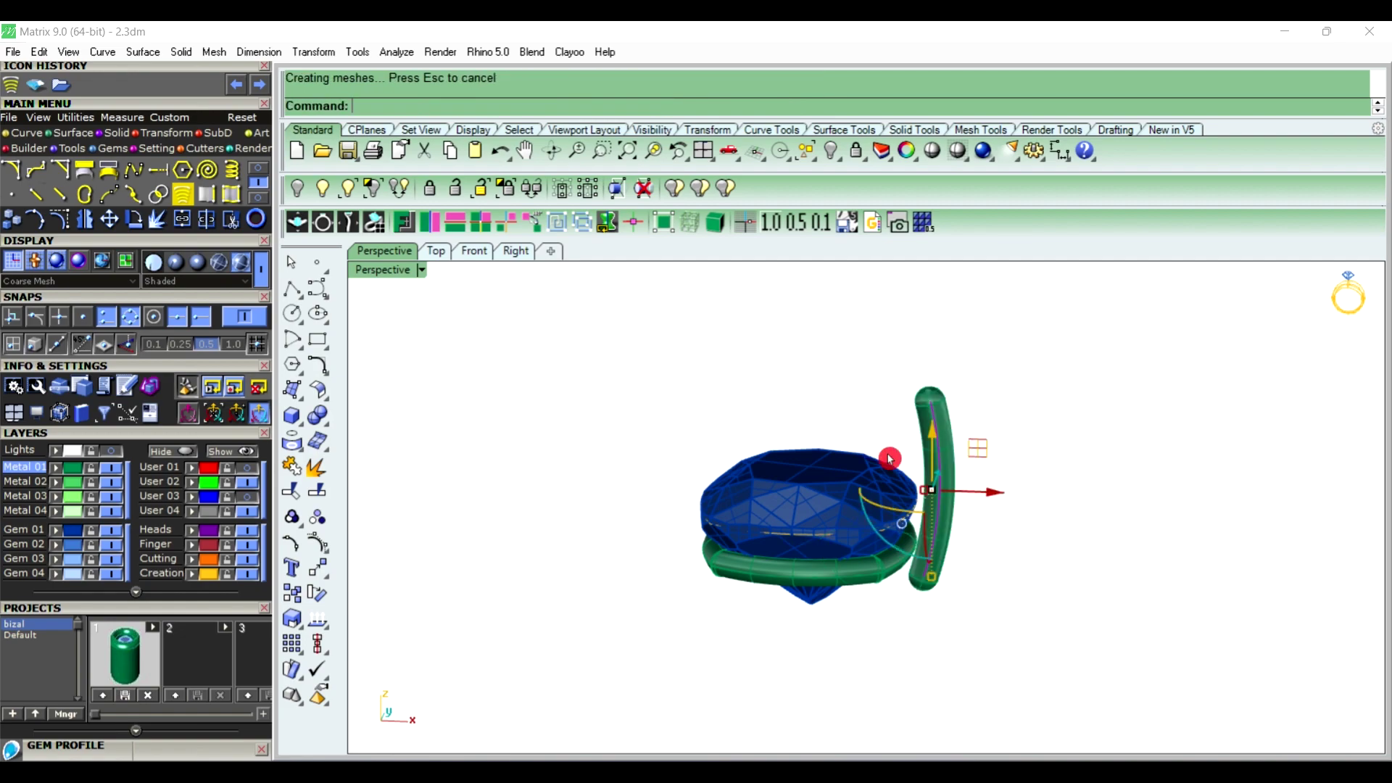
pyautogui.moveTo(889, 458)
pyautogui.mouseDown(button='right')
pyautogui.moveTo(1065, 534)
pyautogui.moveTo(802, 528)
pyautogui.moveTo(625, 482)
pyautogui.moveTo(1004, 529)
pyautogui.moveTo(920, 537)
pyautogui.moveTo(972, 450)
pyautogui.moveTo(1005, 552)
pyautogui.moveTo(906, 522)
pyautogui.mouseUp(button='right')
pyautogui.moveTo(976, 601)
pyautogui.mouseDown(button='right')
pyautogui.moveTo(911, 403)
pyautogui.moveTo(886, 612)
pyautogui.mouseUp(button='right')
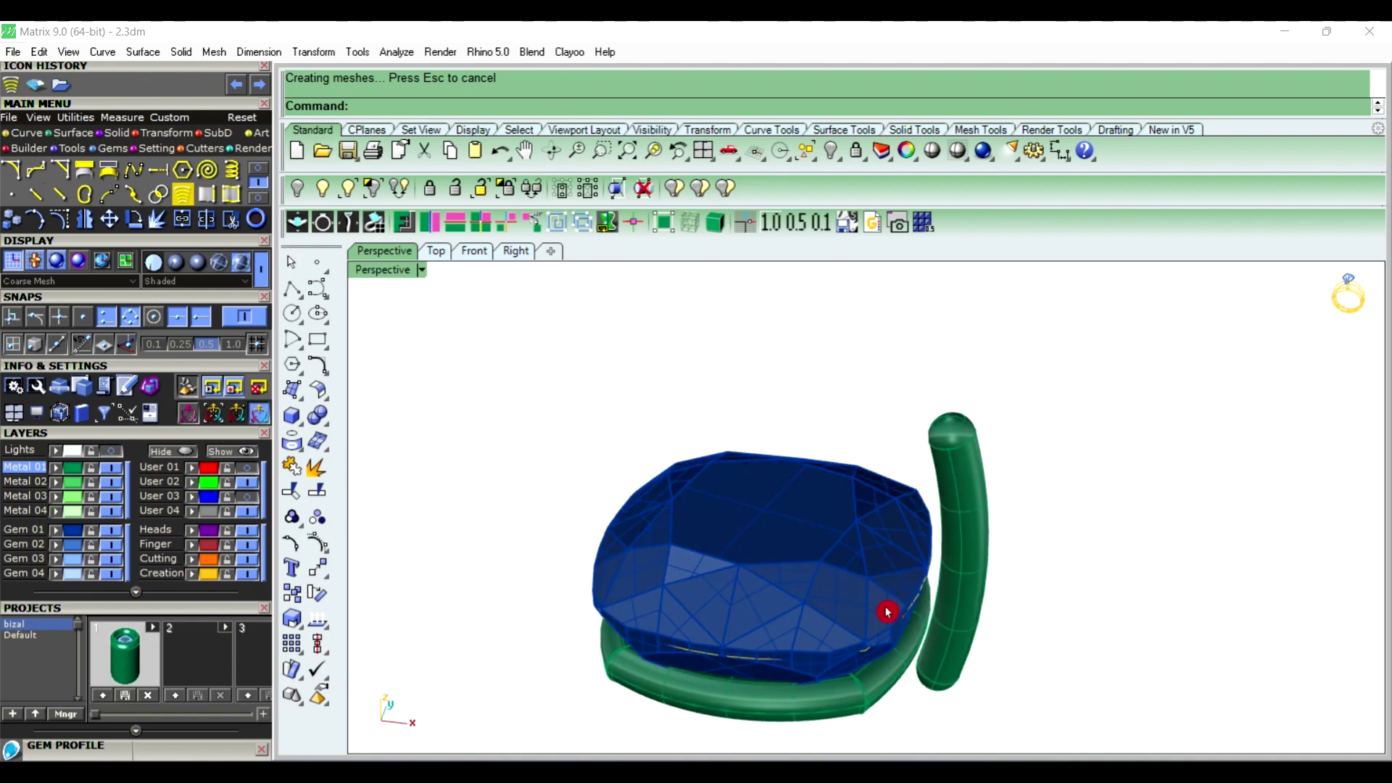
pyautogui.moveTo(931, 469); pyautogui.dragTo(916, 475, button='right')
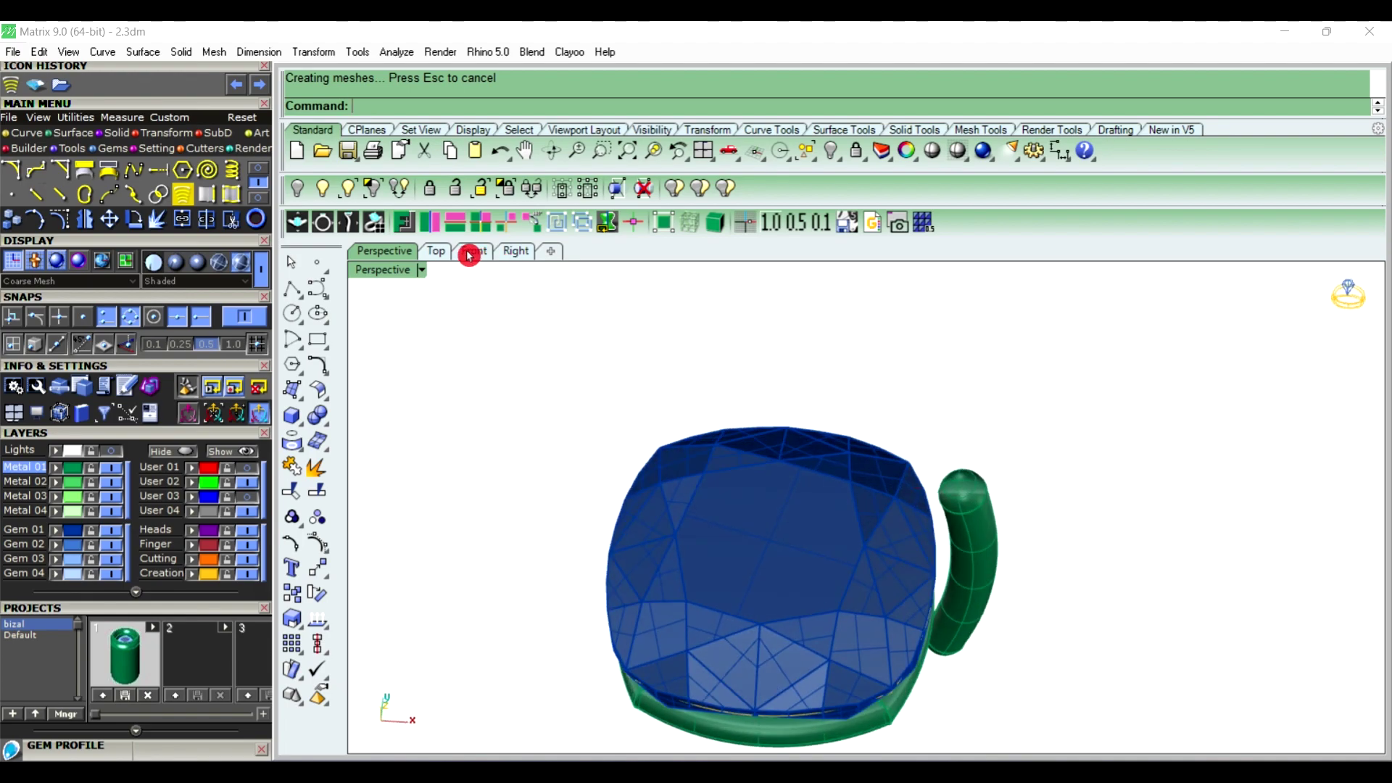
# In Top view, rotate the prong tube about the origin onto the cushion gem's corner
pyautogui.click(437, 251)
pyautogui.scroll(-2, 755, 377)
pyautogui.click(907, 482)
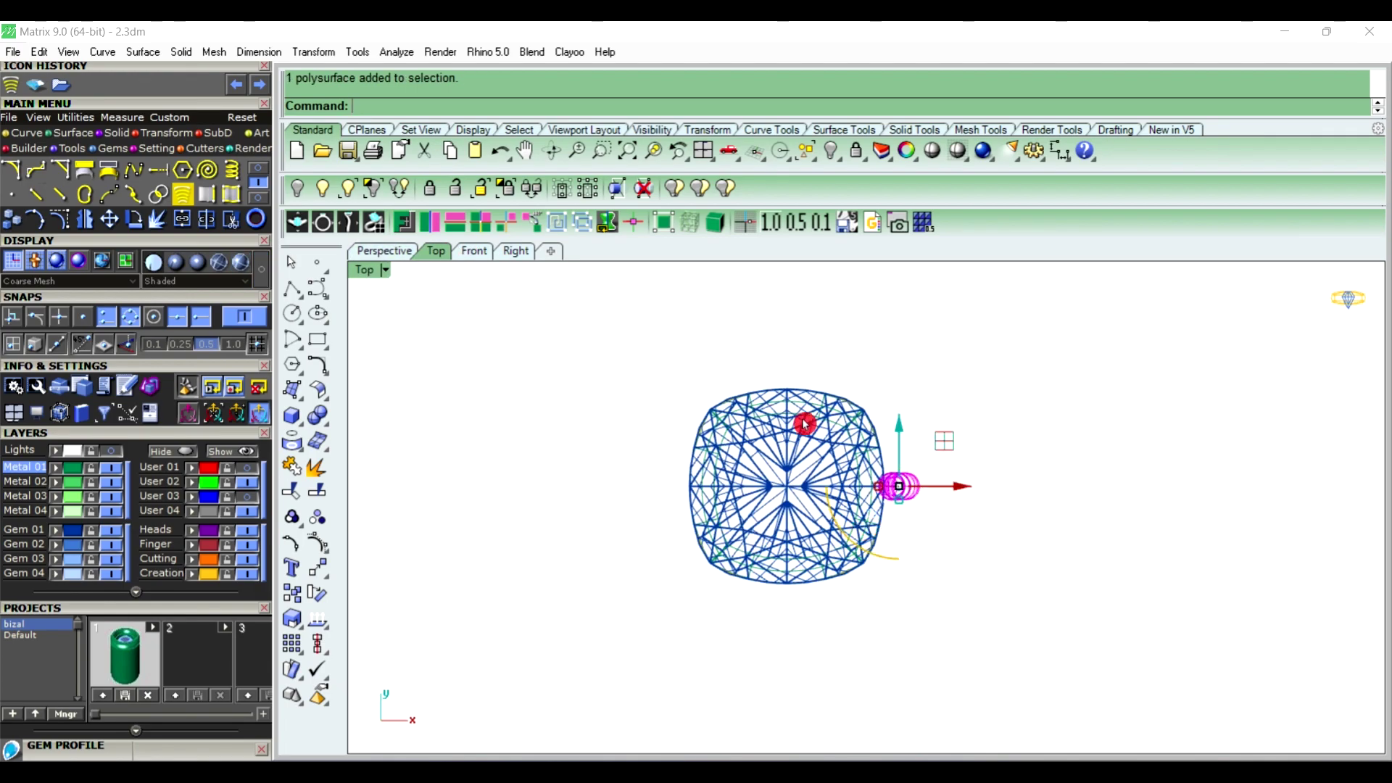
pyautogui.click(319, 595)
pyautogui.write('0')
pyautogui.press('Return')
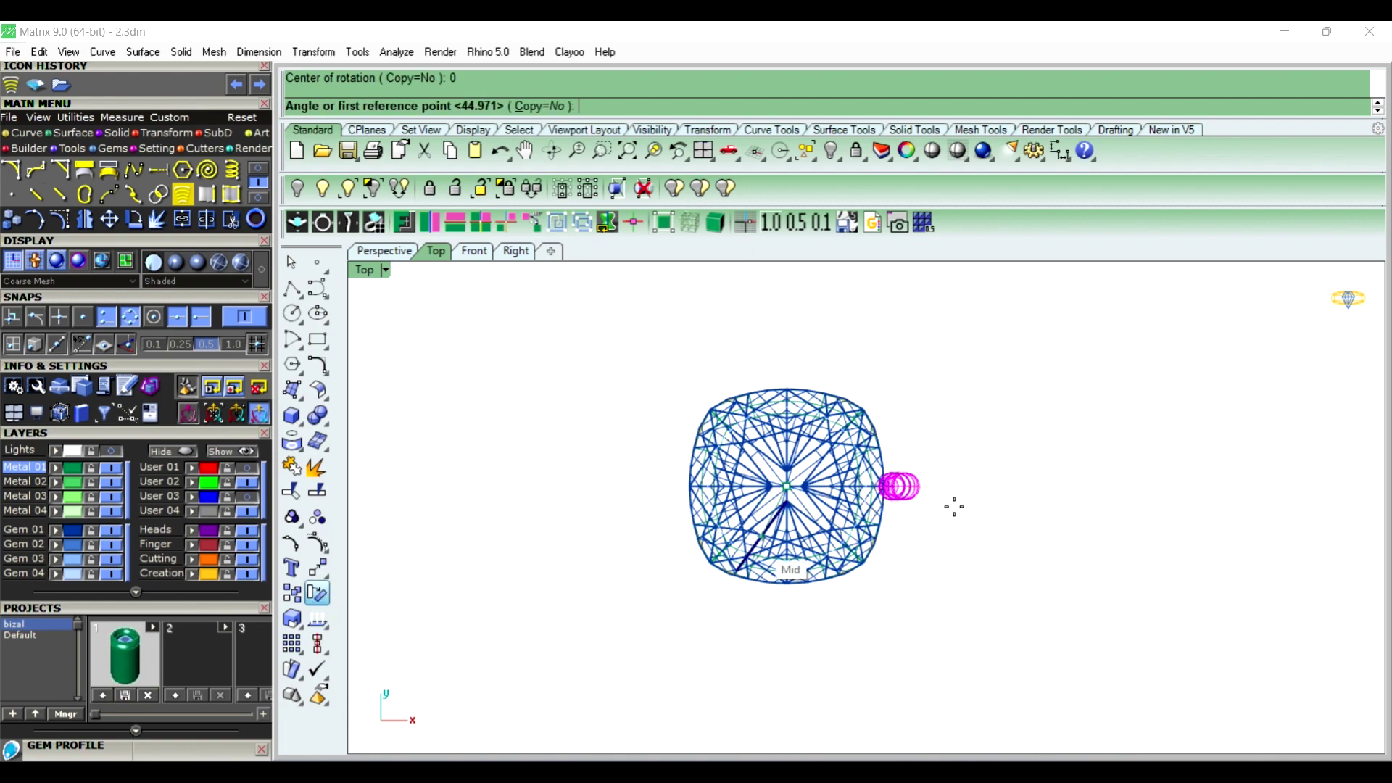
pyautogui.click(964, 489)
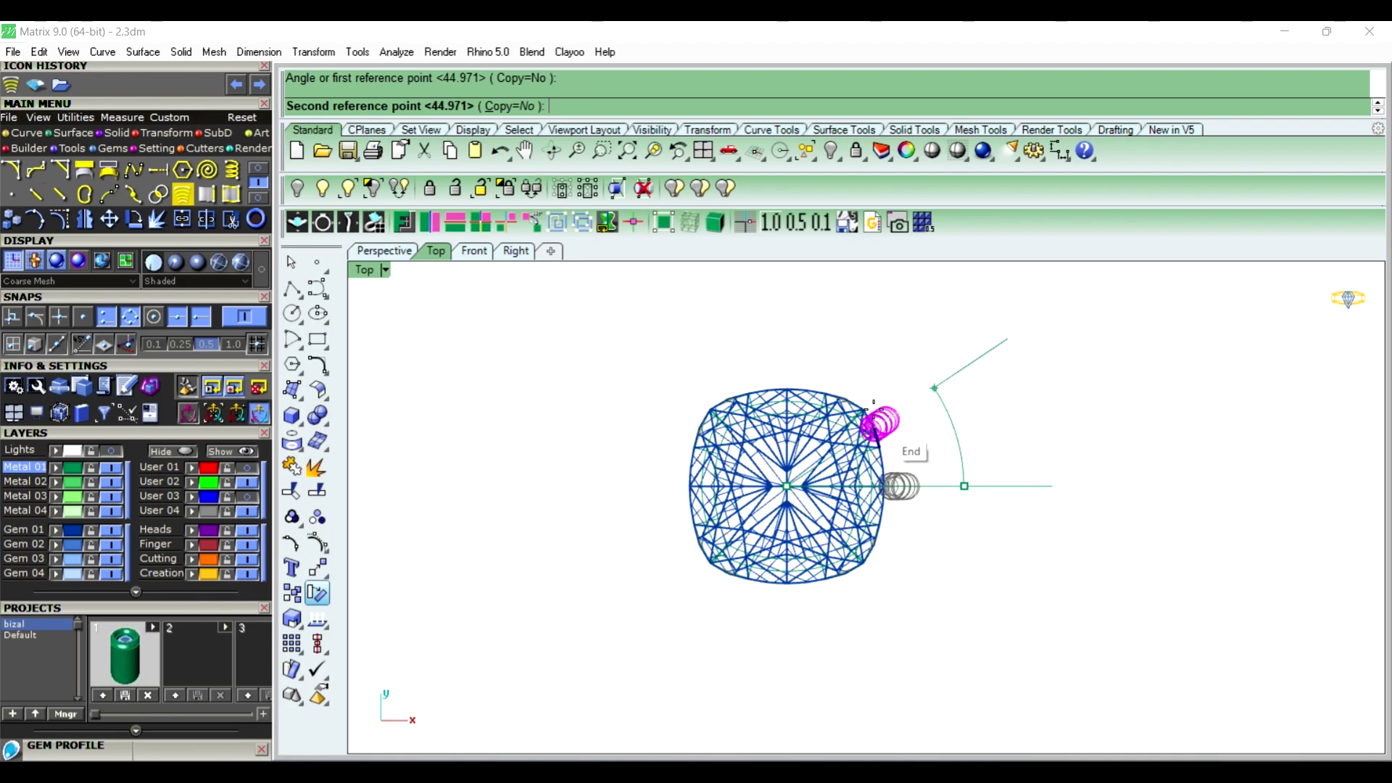
pyautogui.scroll(2, 863, 406)
pyautogui.scroll(3, 863, 398)
pyautogui.scroll(2, 863, 399)
pyautogui.scroll(2, 870, 421)
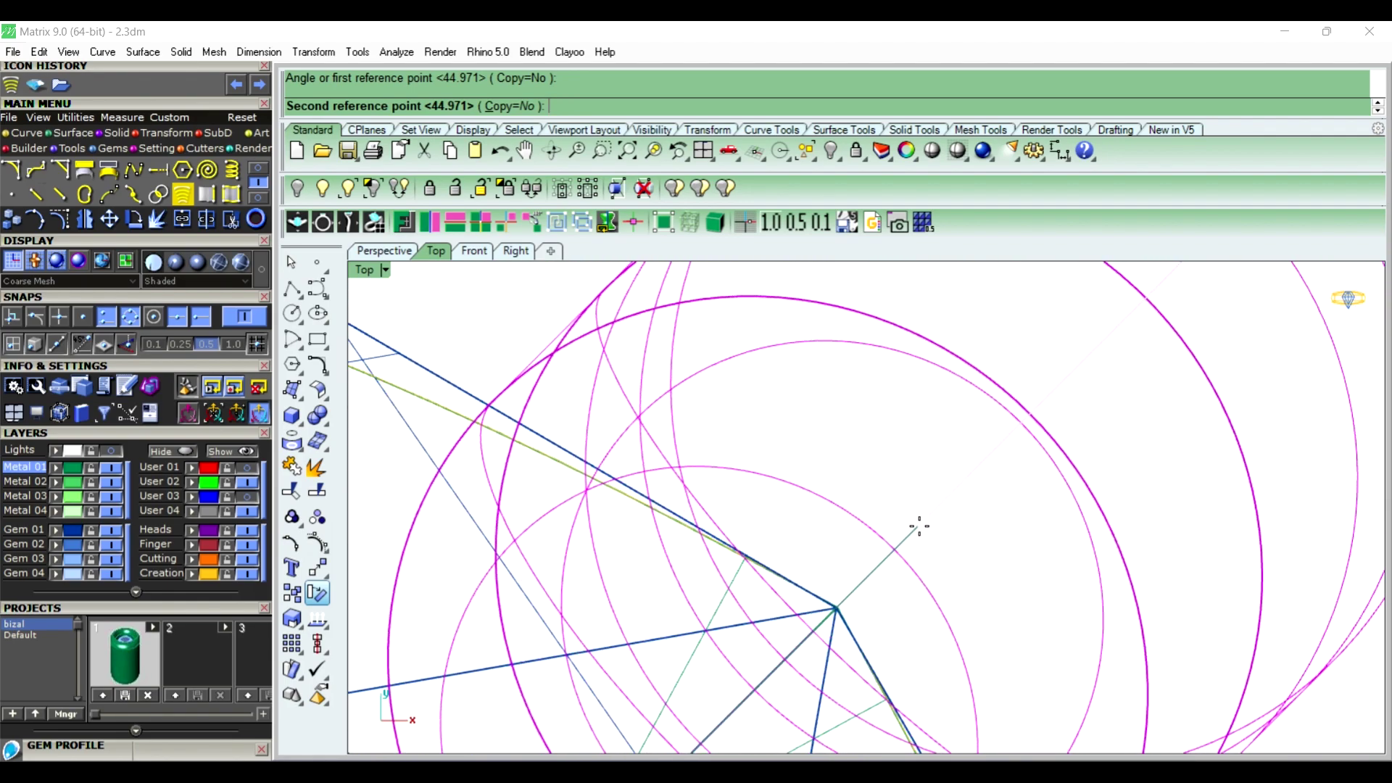
pyautogui.click(919, 522)
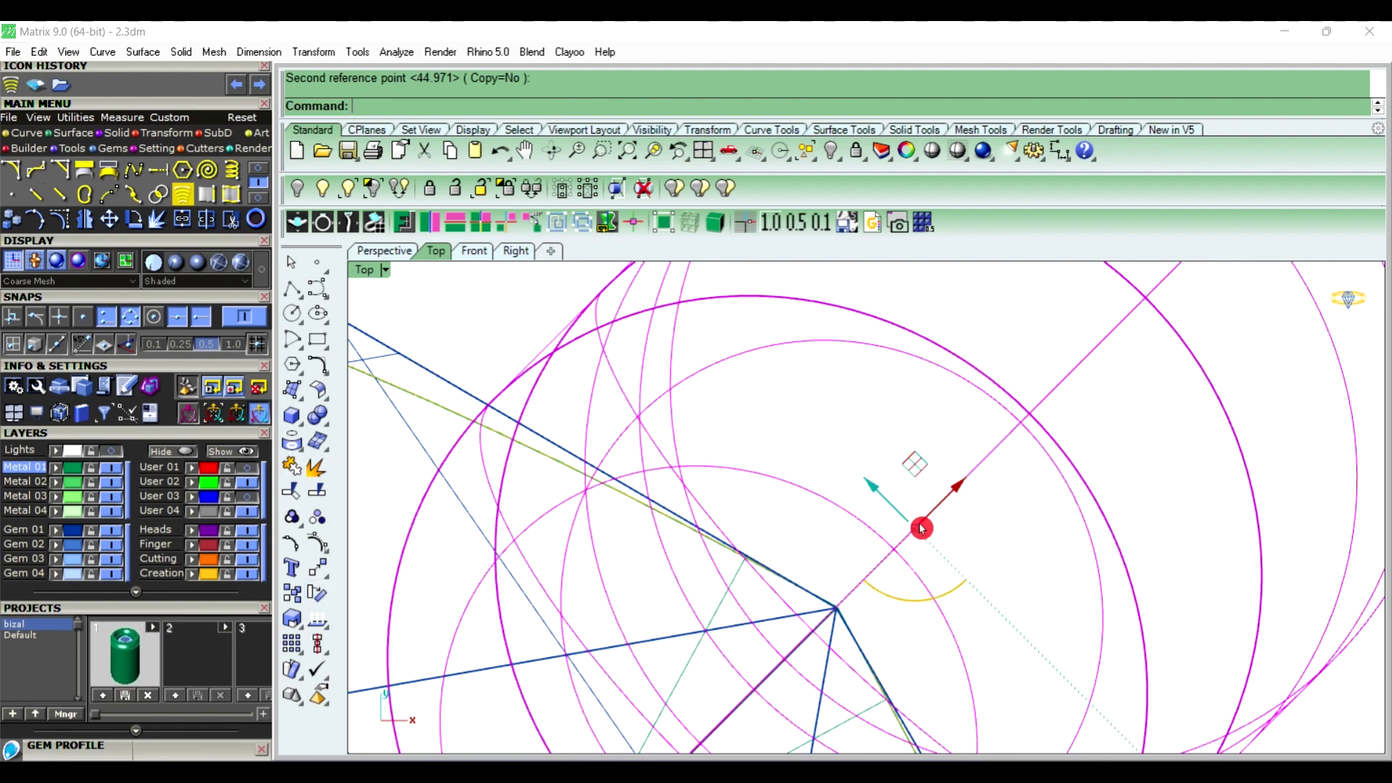
# Clear the selection and orbit the Perspective view to see the tube beside the gem
pyautogui.scroll(-3, 921, 526)
pyautogui.scroll(-2, 921, 525)
pyautogui.press('Escape')
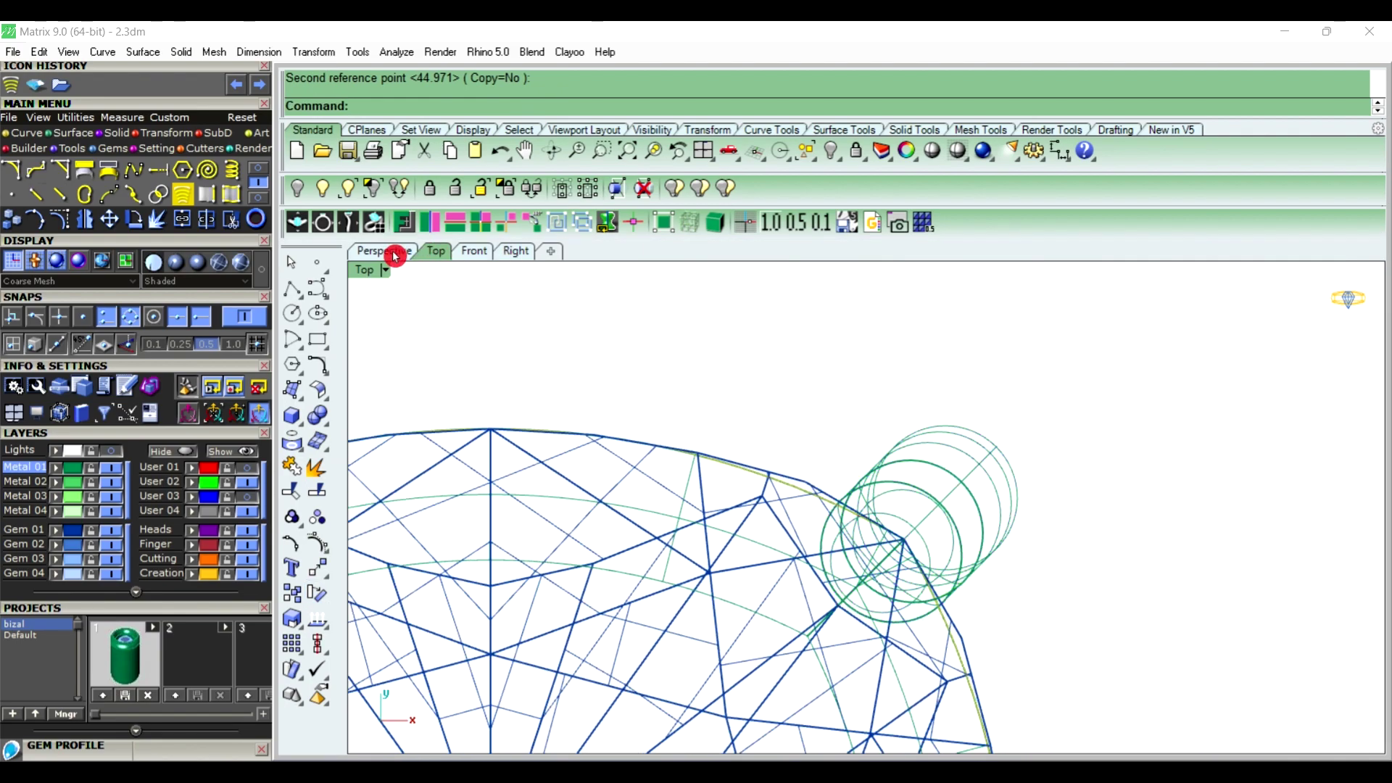
pyautogui.click(385, 250)
pyautogui.moveTo(842, 501)
pyautogui.mouseDown(button='right')
pyautogui.moveTo(703, 416)
pyautogui.moveTo(911, 406)
pyautogui.moveTo(967, 519)
pyautogui.moveTo(738, 414)
pyautogui.moveTo(1020, 457)
pyautogui.moveTo(833, 370)
pyautogui.moveTo(811, 453)
pyautogui.moveTo(824, 519)
pyautogui.mouseUp(button='right')
# Slide the prong tube sideways toward the gem using the gumball's red arrow
pyautogui.scroll(3, 873, 450)
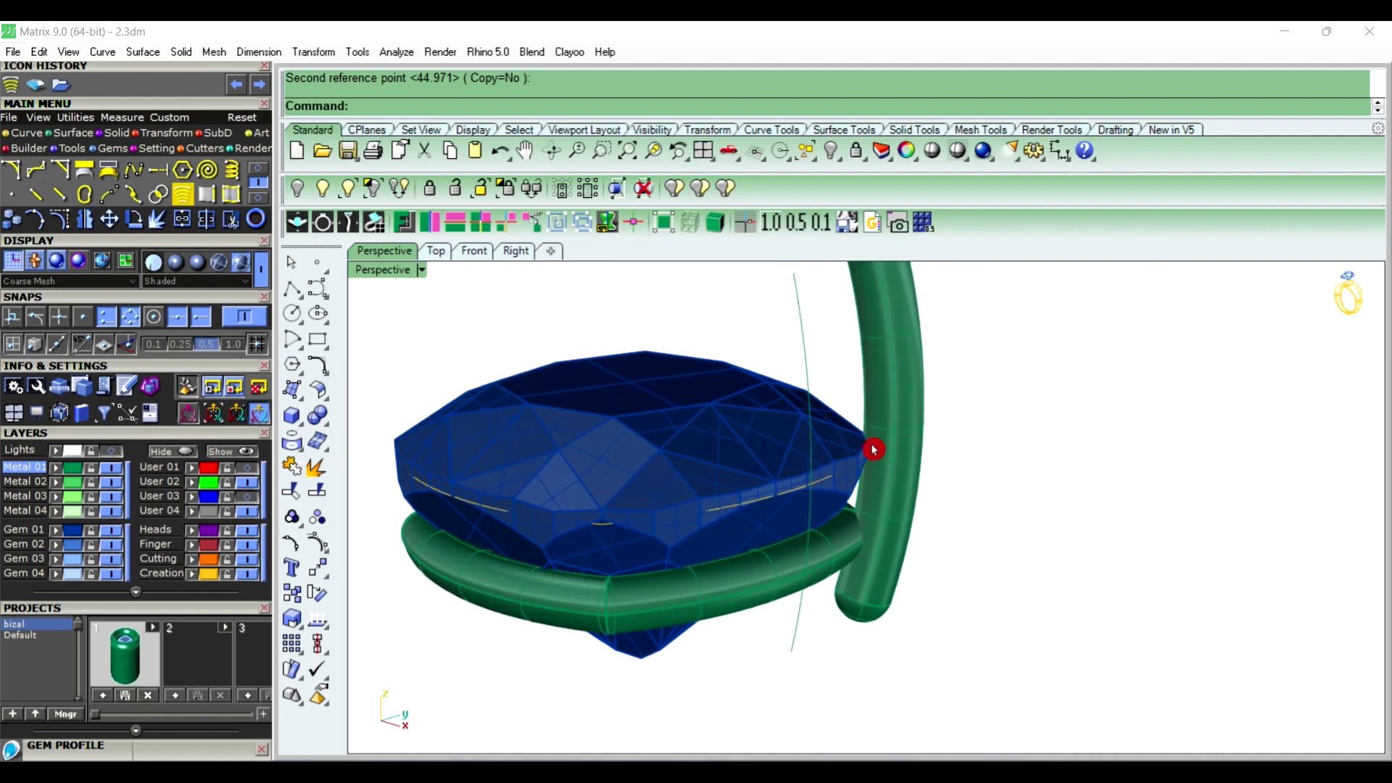
pyautogui.scroll(2, 895, 441)
pyautogui.click(895, 441)
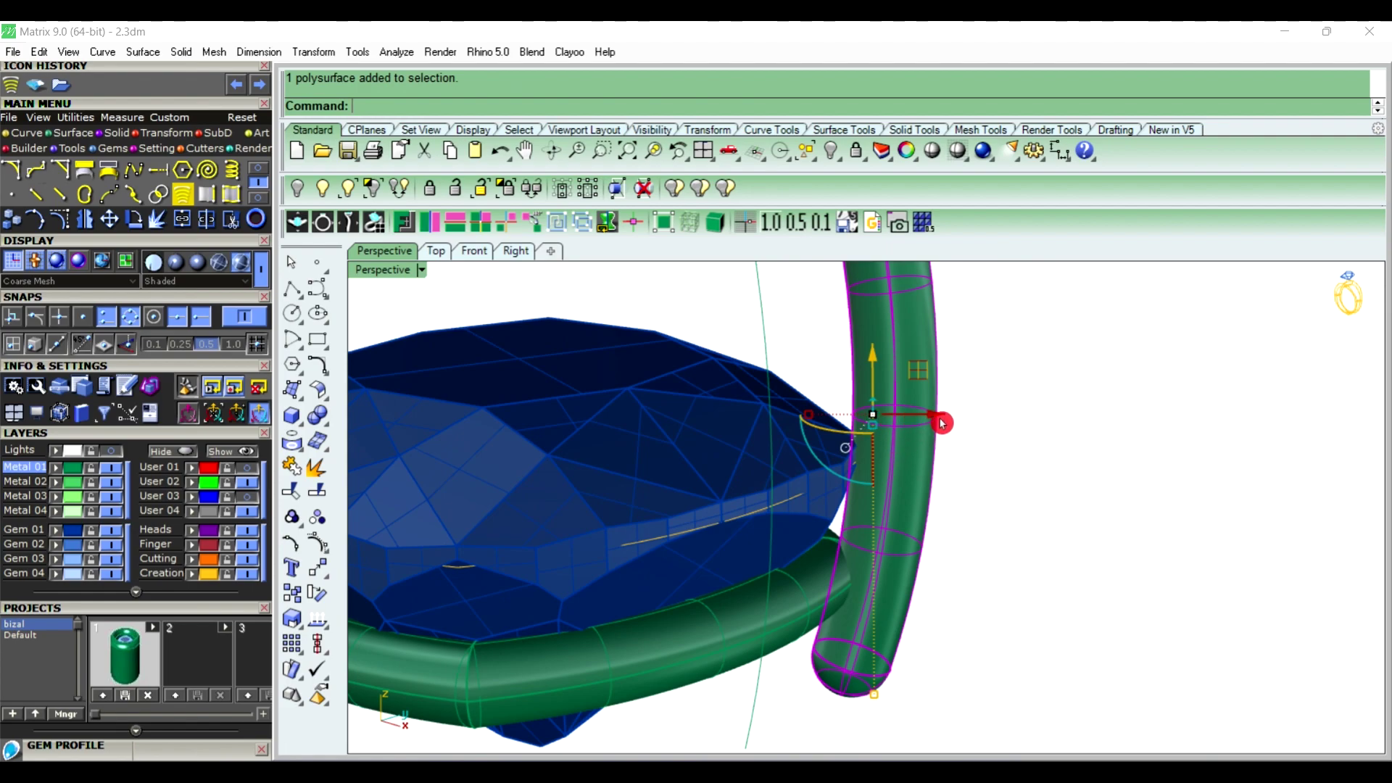
pyautogui.moveTo(942, 423); pyautogui.dragTo(935, 421)
pyautogui.click(1015, 514)
# Nudge the tube snug against the gem and check its fit from several angles
pyautogui.moveTo(960, 522)
pyautogui.mouseDown(button='right')
pyautogui.moveTo(553, 435)
pyautogui.moveTo(955, 420)
pyautogui.moveTo(811, 472)
pyautogui.moveTo(752, 585)
pyautogui.moveTo(933, 510)
pyautogui.mouseUp(button='right')
pyautogui.scroll(5, 921, 450)
pyautogui.click(933, 509)
pyautogui.scroll(-3, 955, 482)
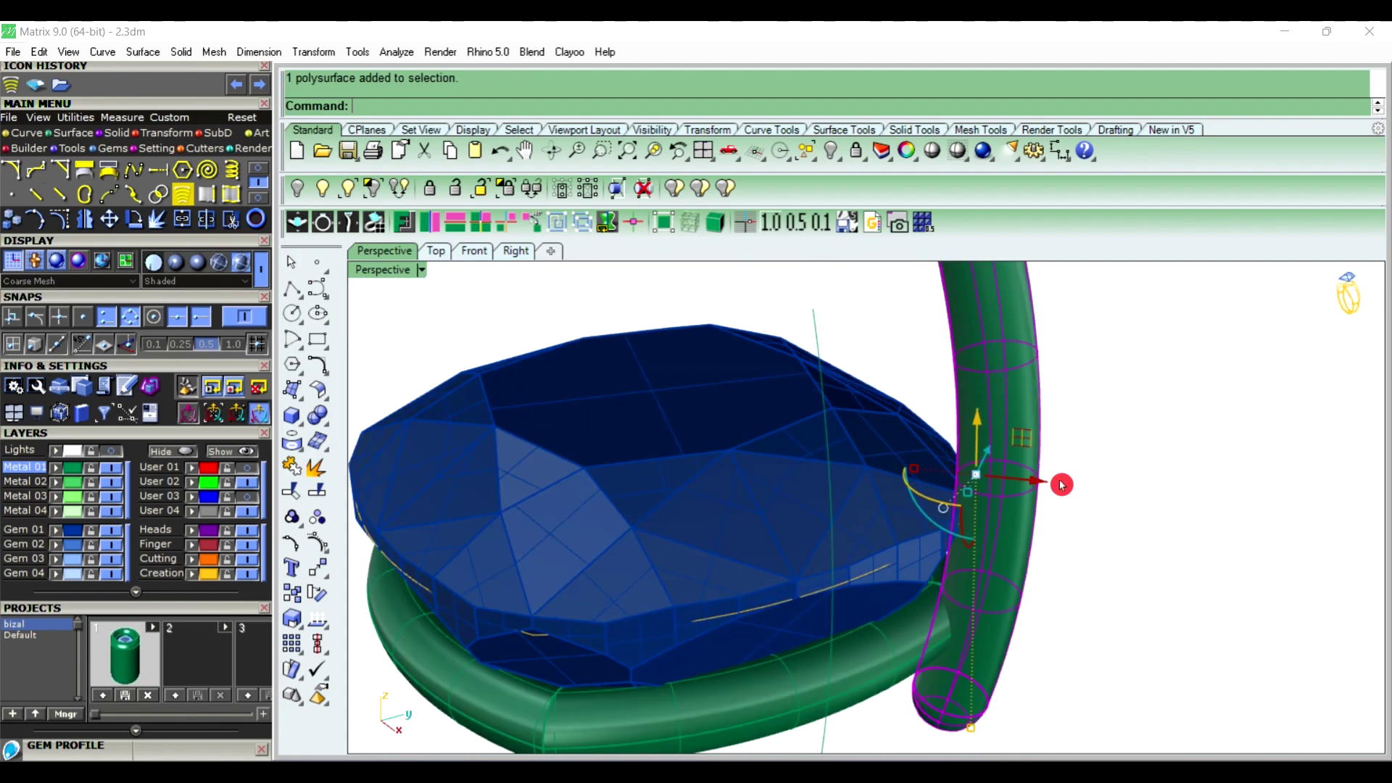
pyautogui.moveTo(1059, 485)
pyautogui.mouseDown(button='right')
pyautogui.moveTo(963, 482)
pyautogui.moveTo(1036, 546)
pyautogui.mouseUp(button='right')
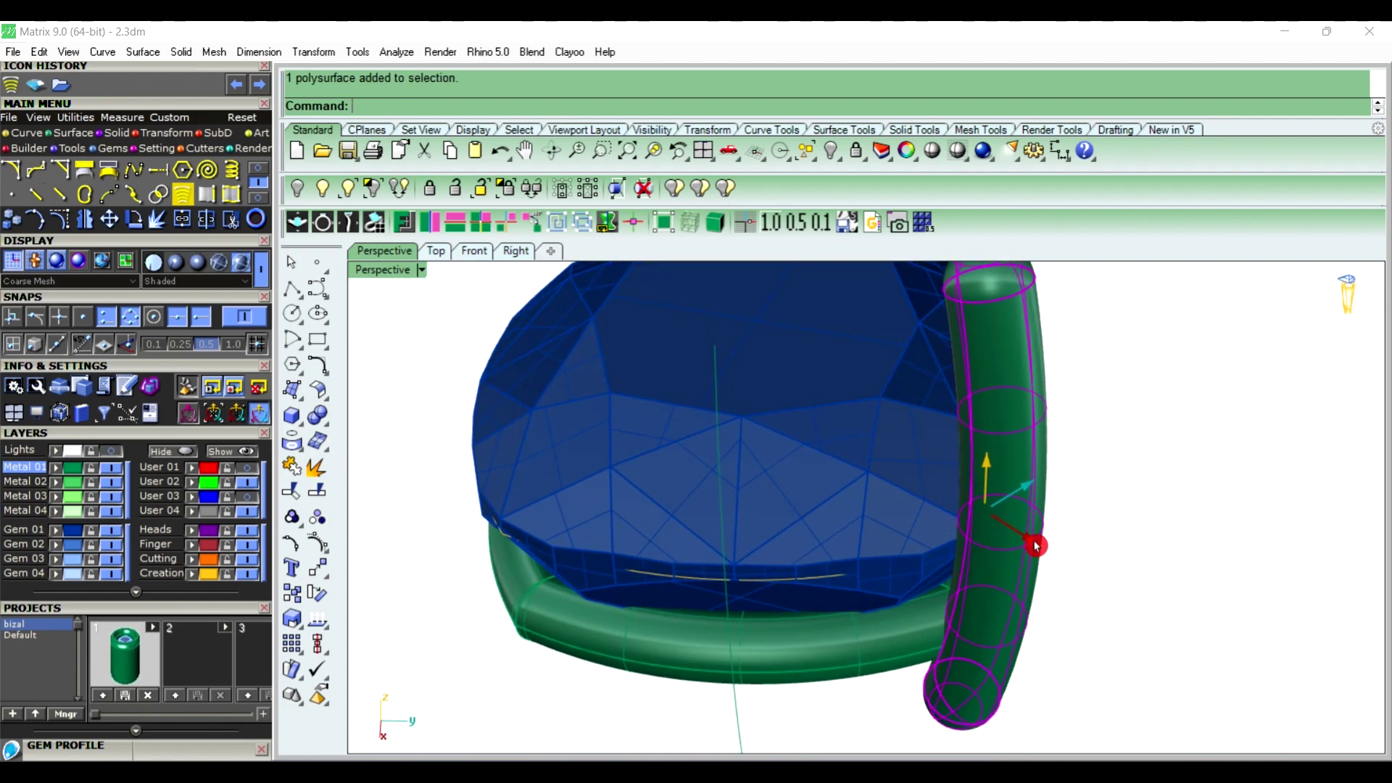
pyautogui.moveTo(1035, 546); pyautogui.dragTo(1028, 541)
pyautogui.click(1130, 539)
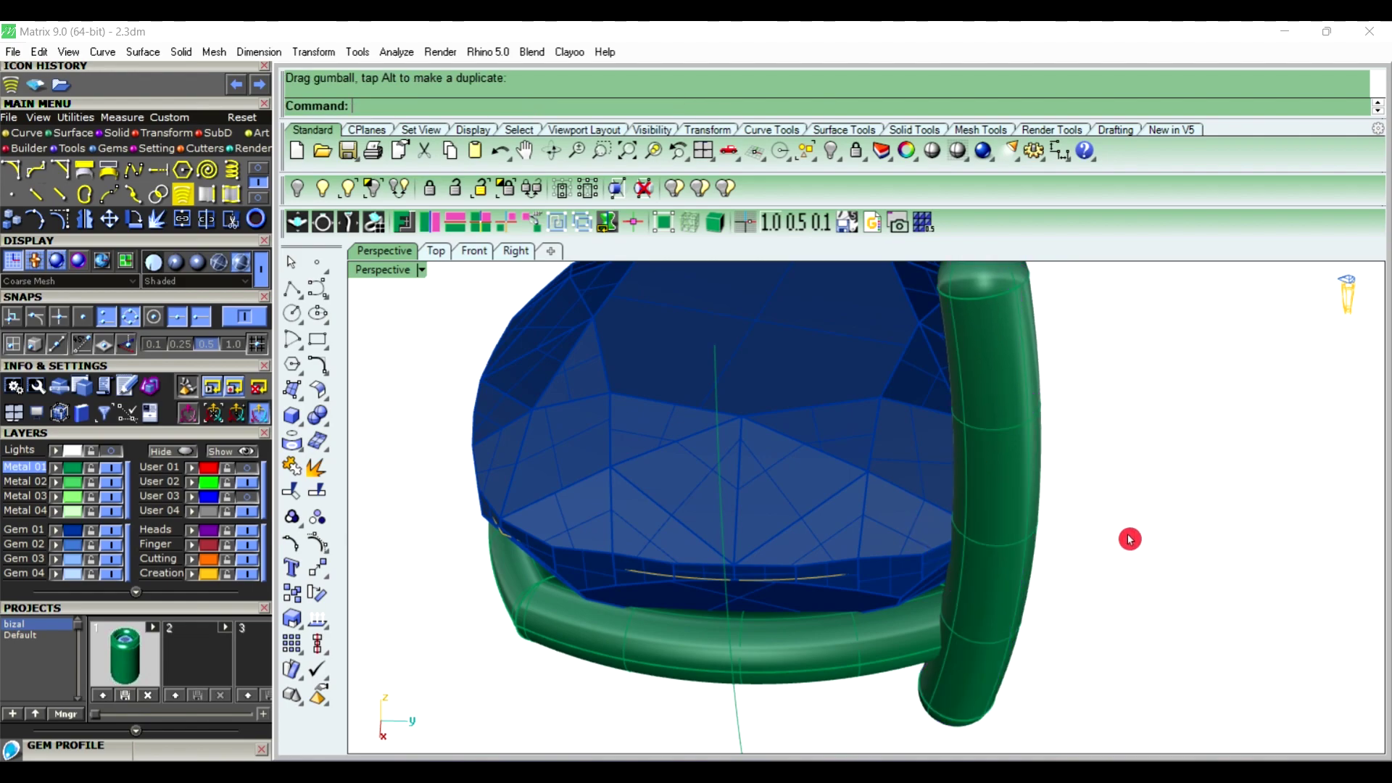
pyautogui.moveTo(1130, 540)
pyautogui.mouseDown(button='right')
pyautogui.moveTo(1042, 506)
pyautogui.moveTo(1072, 380)
pyautogui.moveTo(957, 433)
pyautogui.mouseUp(button='right')
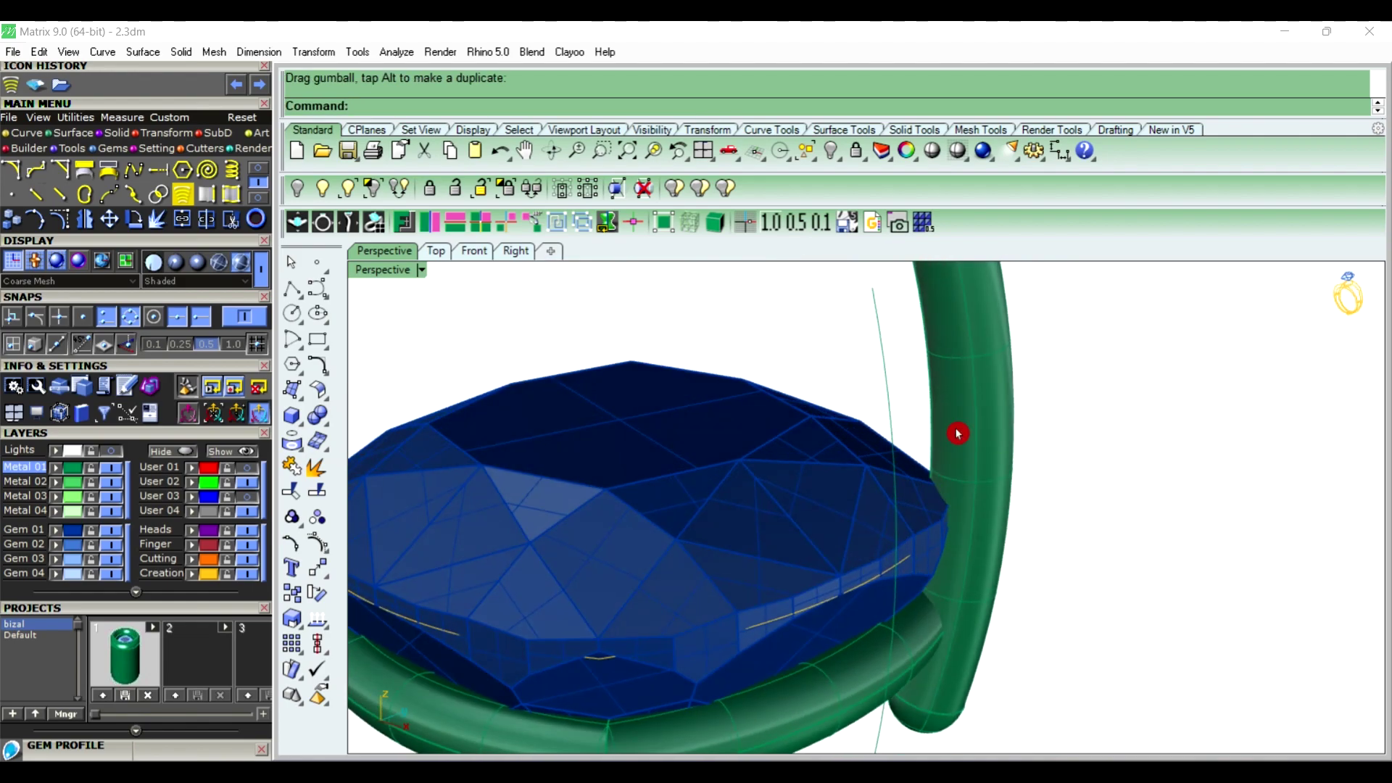
pyautogui.scroll(-3, 958, 433)
pyautogui.moveTo(861, 481)
pyautogui.mouseDown(button='right')
pyautogui.moveTo(967, 488)
pyautogui.moveTo(892, 425)
pyautogui.mouseUp(button='right')
# Mirror the prong, then mirror both prongs, giving four prongs at the cushion's corners
pyautogui.click(900, 352)
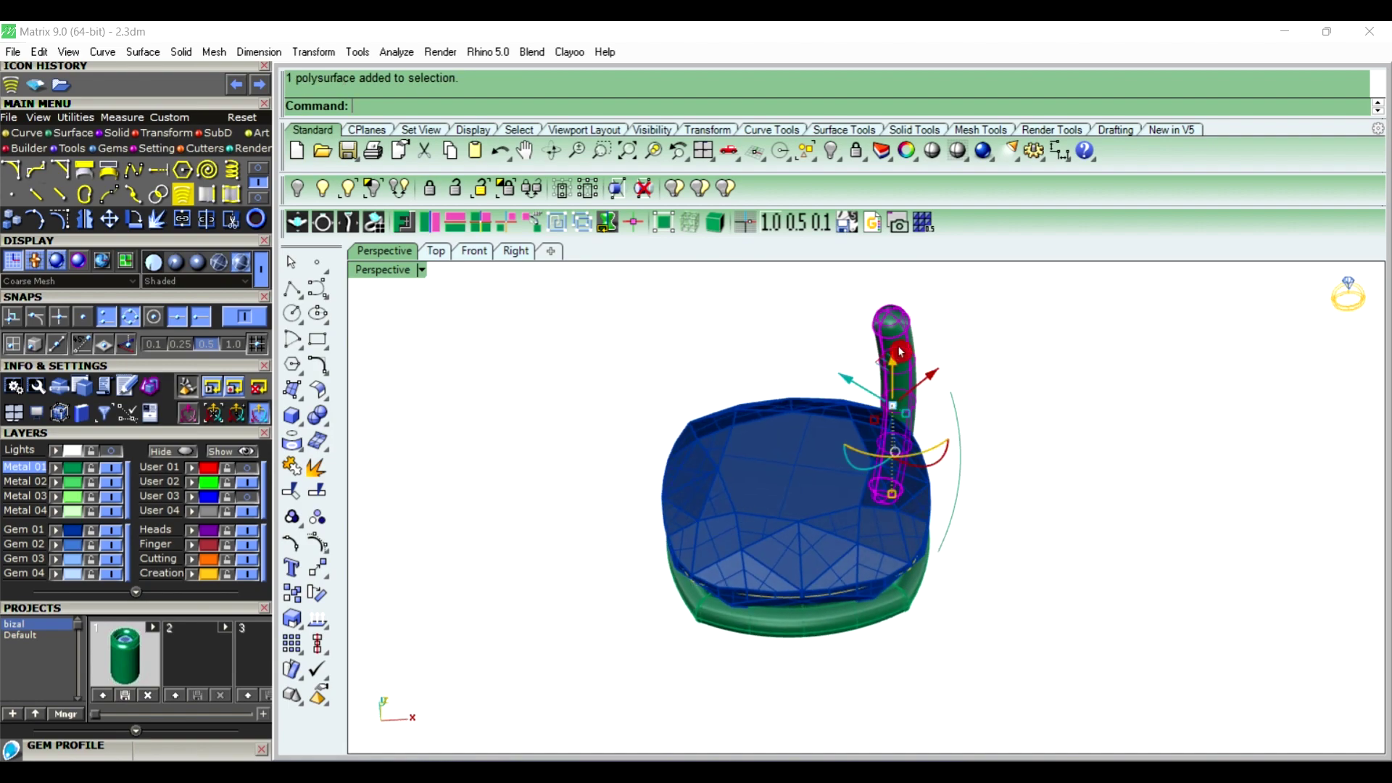
pyautogui.click(438, 224)
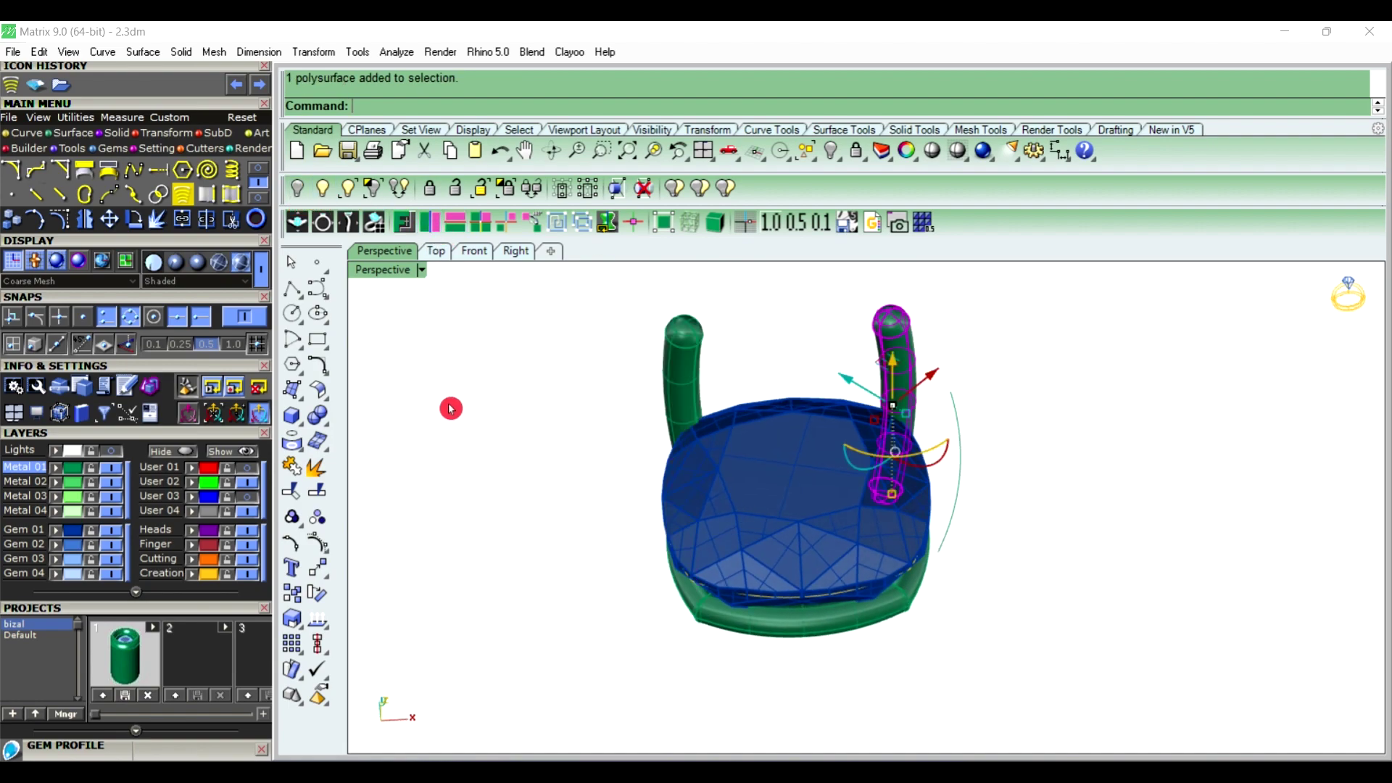
pyautogui.click(672, 385)
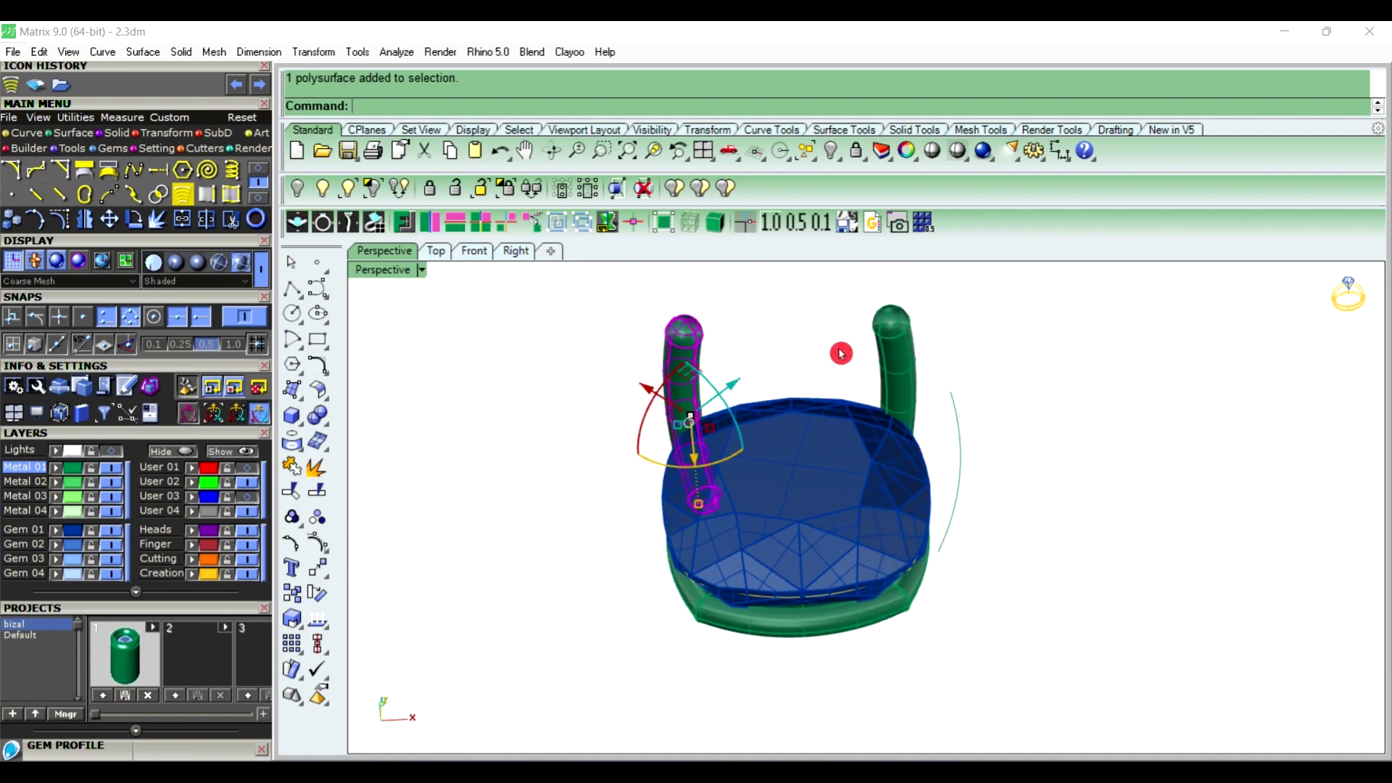
pyautogui.click(455, 222)
pyautogui.moveTo(522, 407)
pyautogui.mouseDown(button='right')
pyautogui.moveTo(686, 455)
pyautogui.moveTo(789, 444)
pyautogui.moveTo(805, 495)
pyautogui.mouseUp(button='right')
pyautogui.scroll(2, 805, 508)
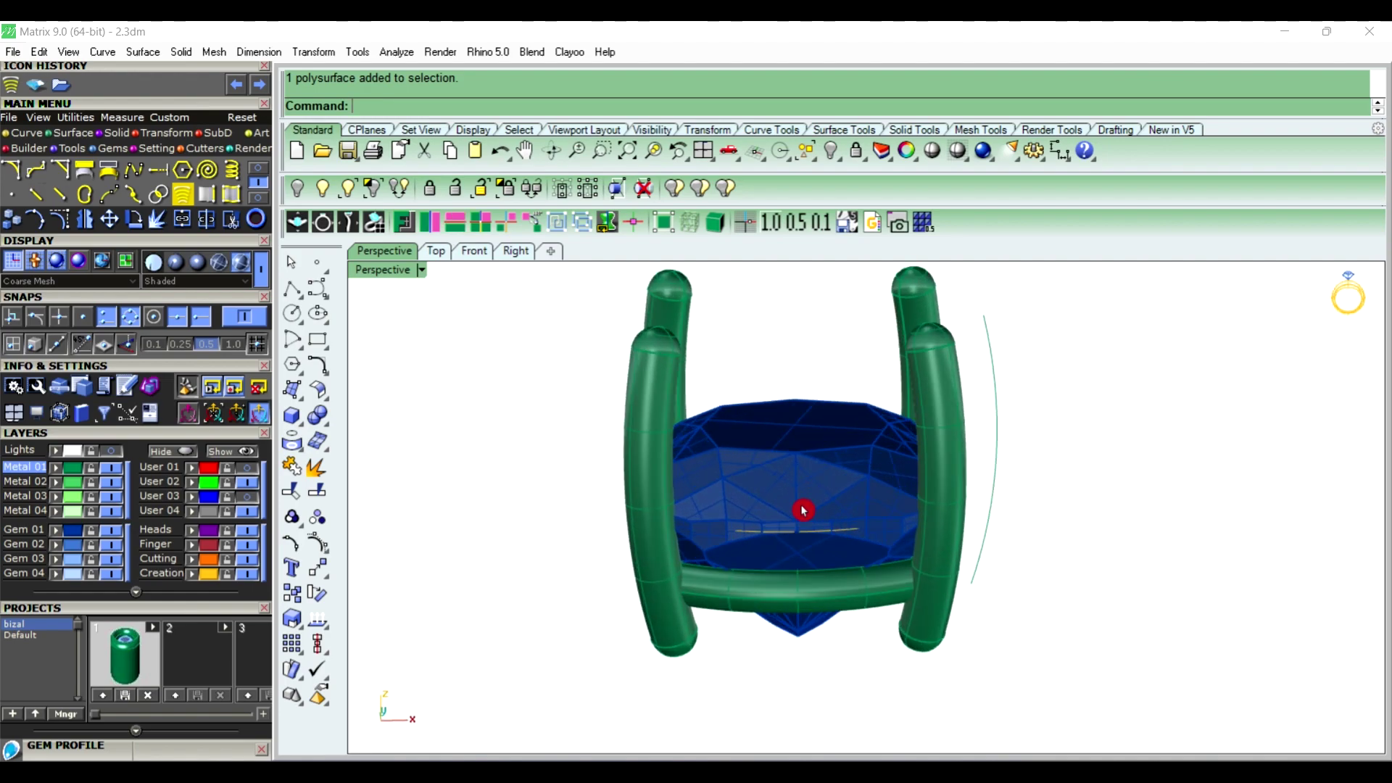
pyautogui.scroll(2, 812, 488)
pyautogui.click(732, 371)
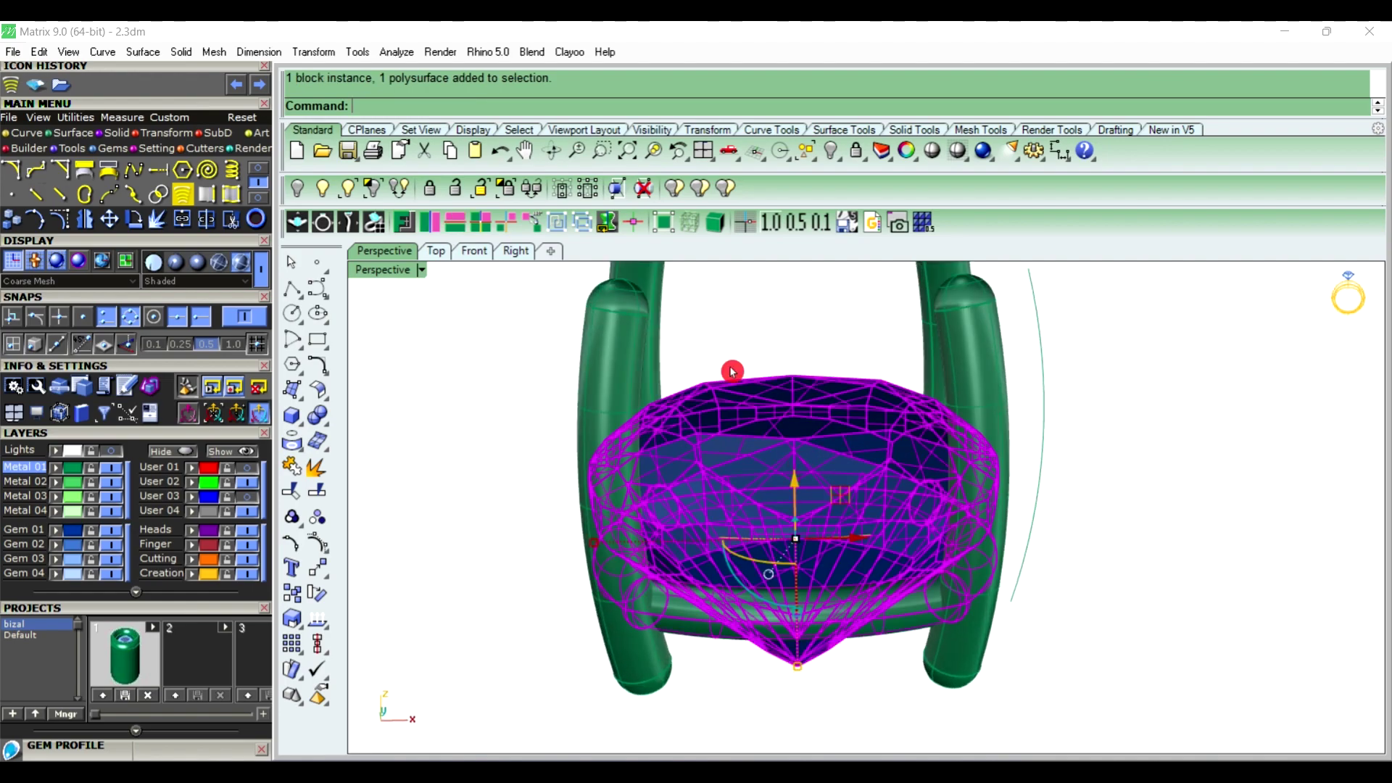
# Hide the gem and band, then delete the two leftover teal outline curves
pyautogui.click(296, 190)
pyautogui.moveTo(794, 457); pyautogui.dragTo(780, 575, button='right')
pyautogui.click(789, 606)
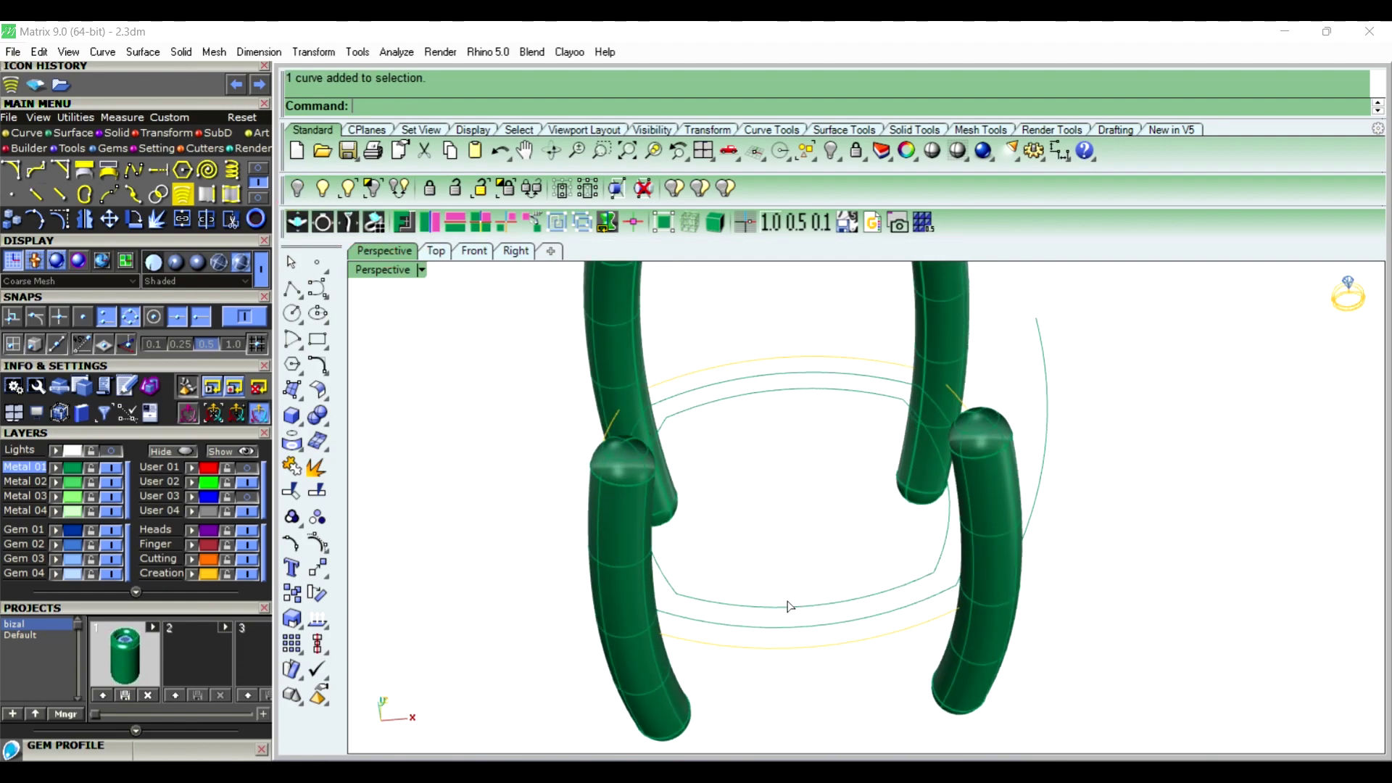
pyautogui.press('Delete')
pyautogui.click(793, 621)
pyautogui.press('Delete')
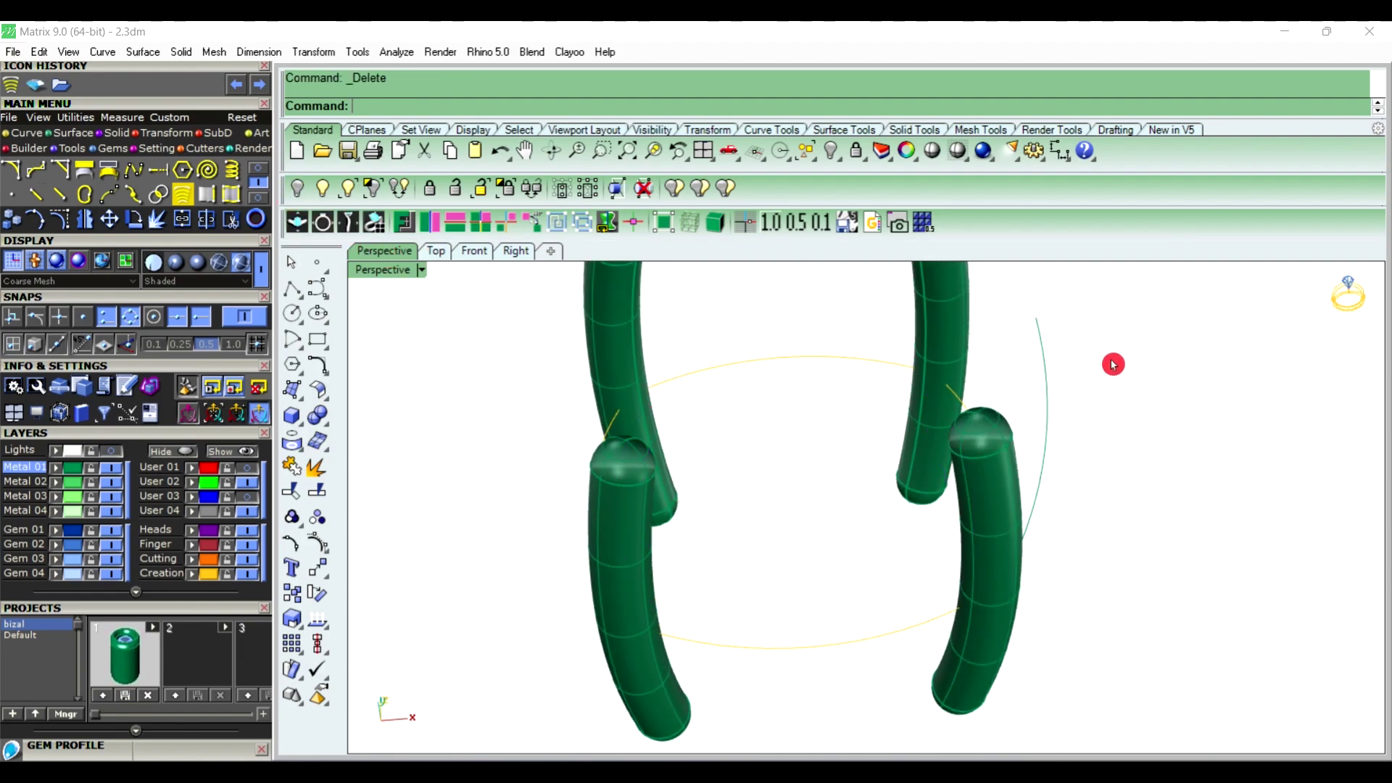
pyautogui.moveTo(773, 404)
pyautogui.mouseDown(button='right')
pyautogui.moveTo(795, 416)
pyautogui.moveTo(833, 488)
pyautogui.moveTo(1050, 454)
pyautogui.moveTo(771, 427)
pyautogui.mouseUp(button='right')
# Show the hidden gem and prongs again and group them into one unit
pyautogui.click(322, 190)
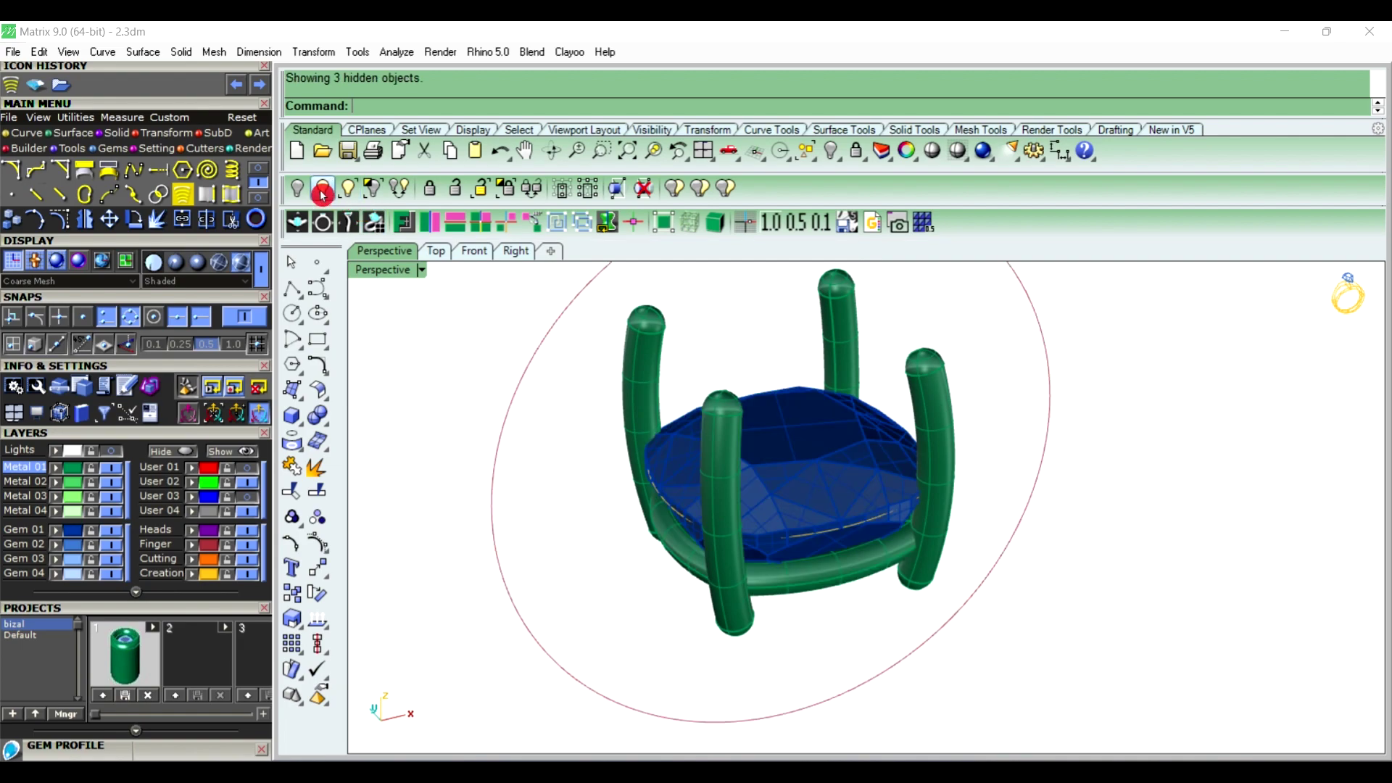
pyautogui.moveTo(692, 522)
pyautogui.mouseDown(button='right')
pyautogui.moveTo(724, 528)
pyautogui.moveTo(747, 462)
pyautogui.mouseUp(button='right')
pyautogui.click(795, 474)
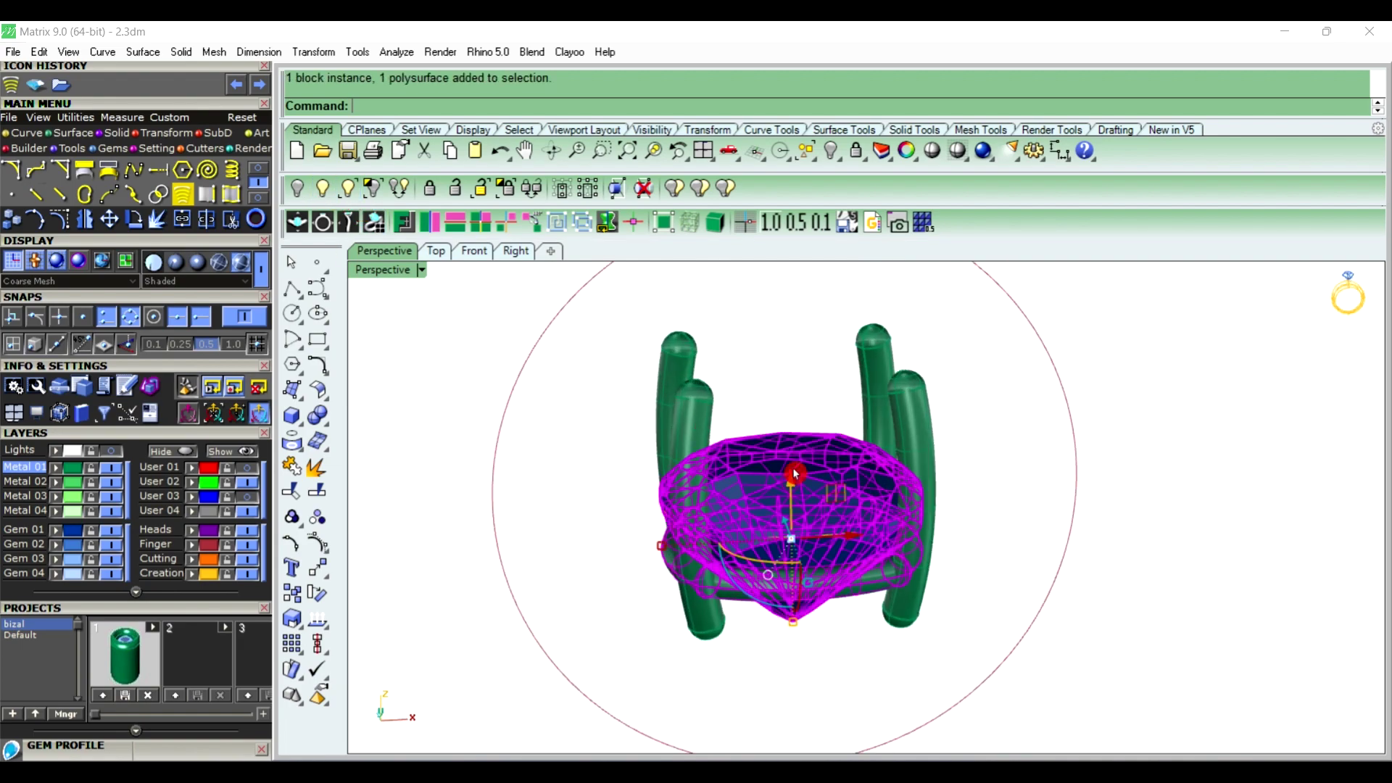
pyautogui.keyDown('shift'); pyautogui.click(681, 349); pyautogui.keyUp('shift')
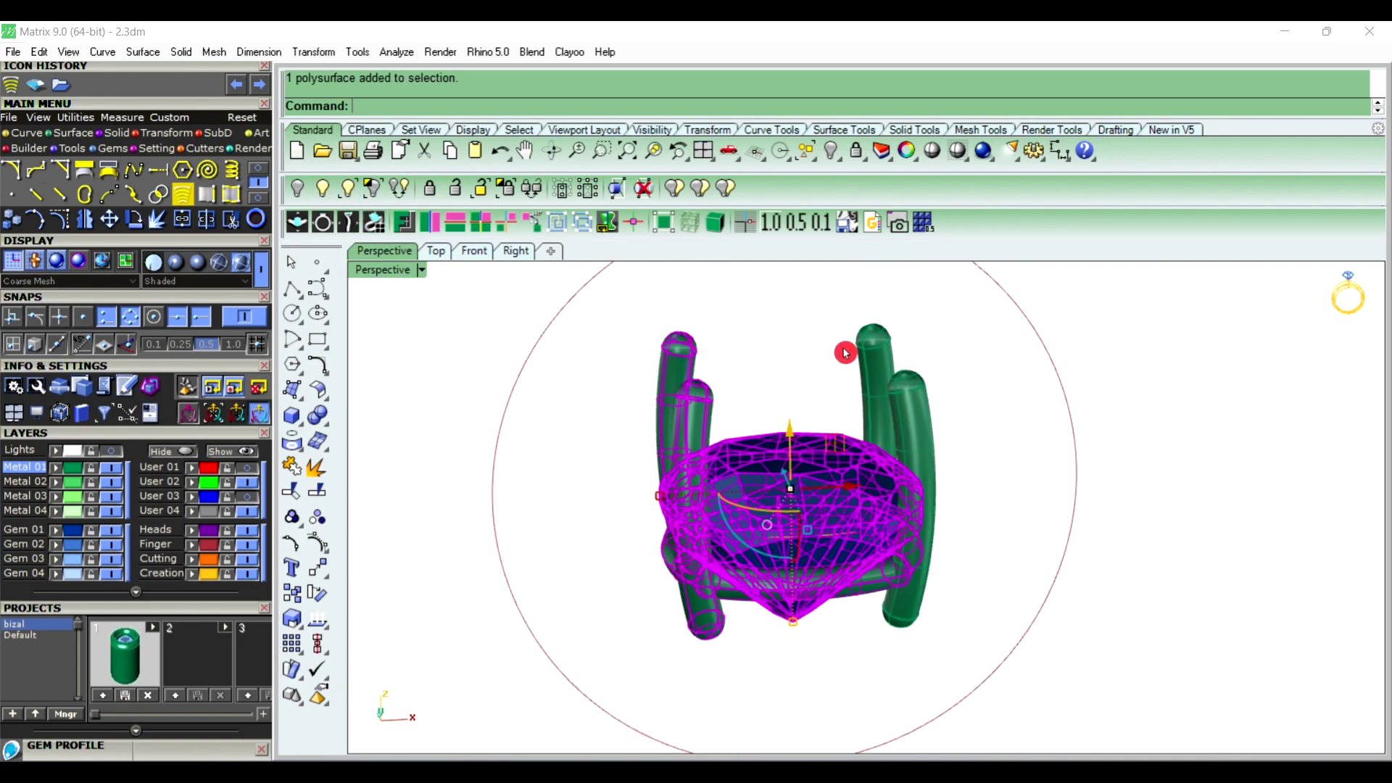
pyautogui.click(292, 517)
# Orbit around the grouped head from several angles and pick at the gem's girdle
pyautogui.click(641, 559)
pyautogui.moveTo(641, 559); pyautogui.dragTo(731, 573, button='right')
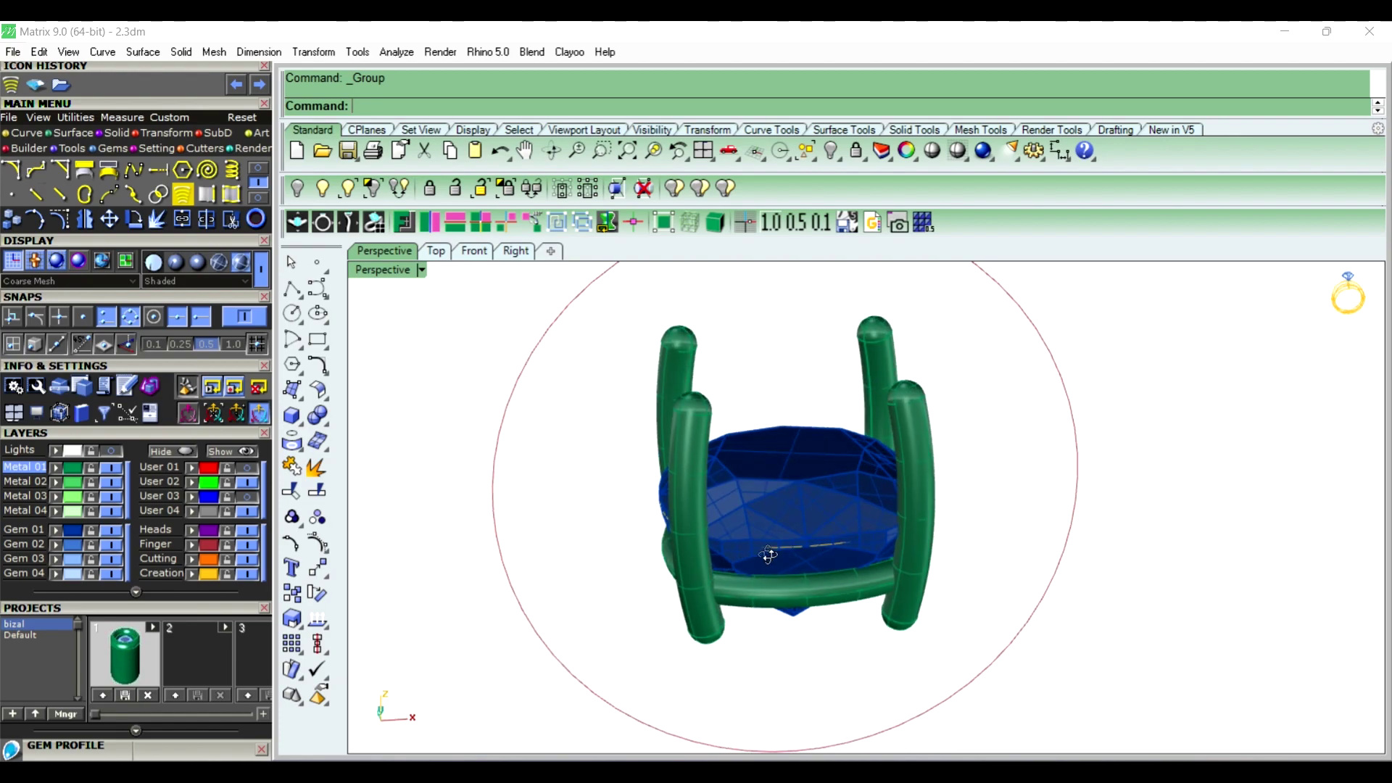
pyautogui.moveTo(927, 615); pyautogui.dragTo(593, 428, button='right')
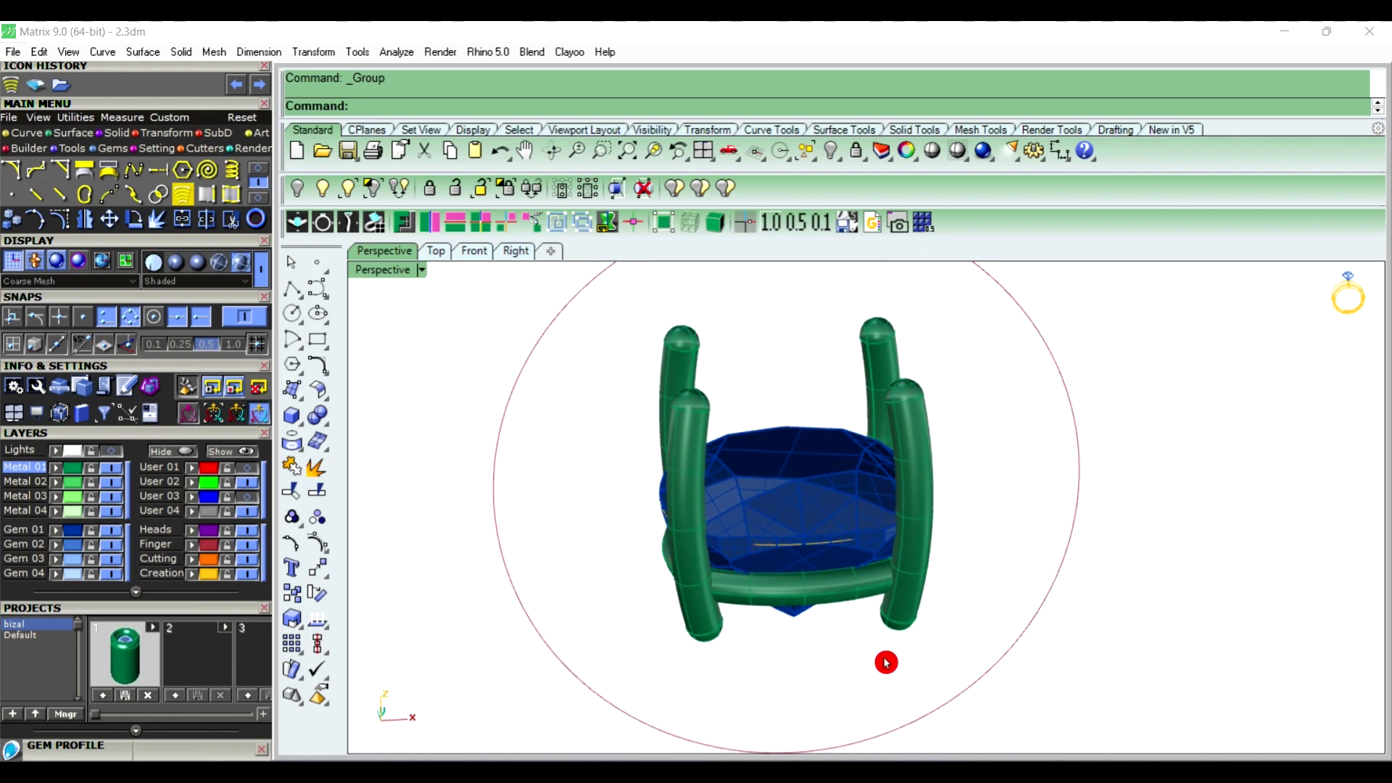
pyautogui.moveTo(563, 493); pyautogui.dragTo(759, 545, button='right')
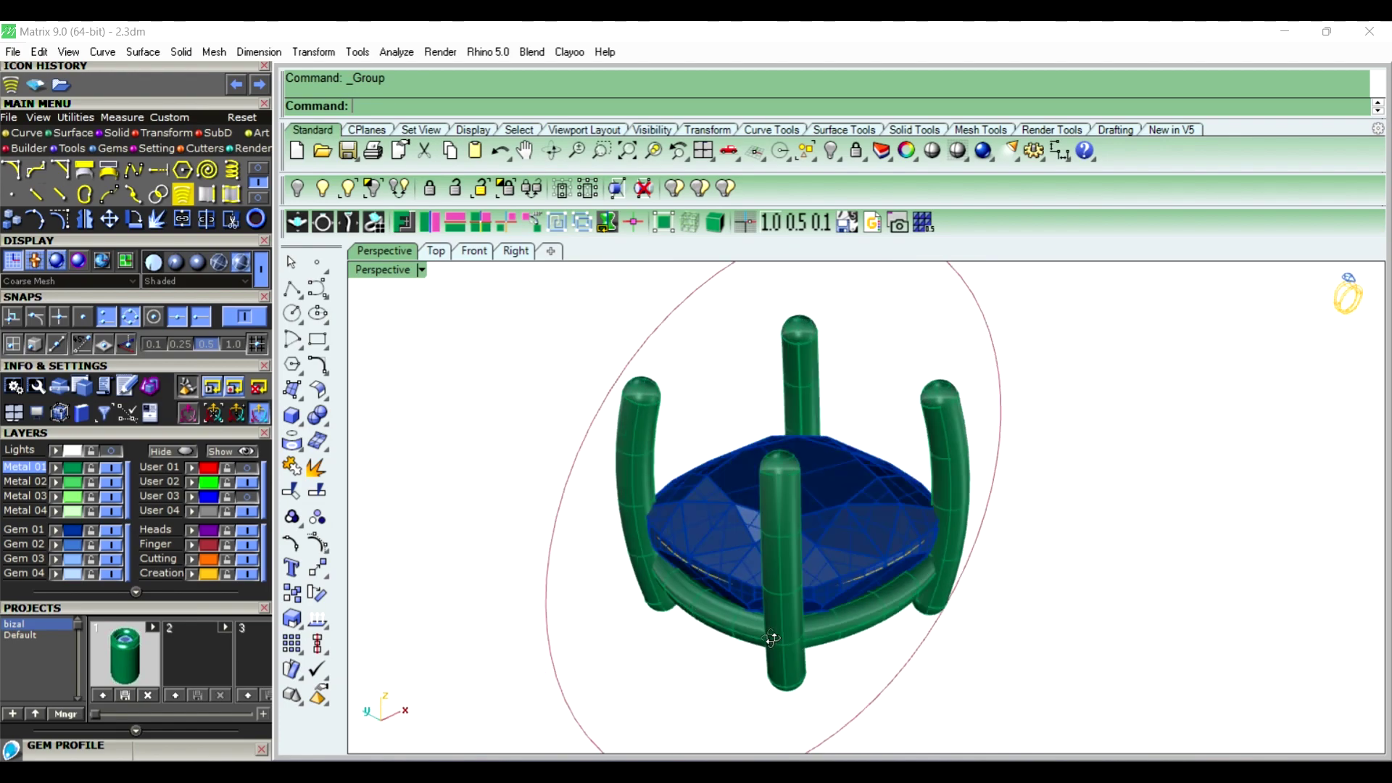
pyautogui.scroll(3, 759, 545)
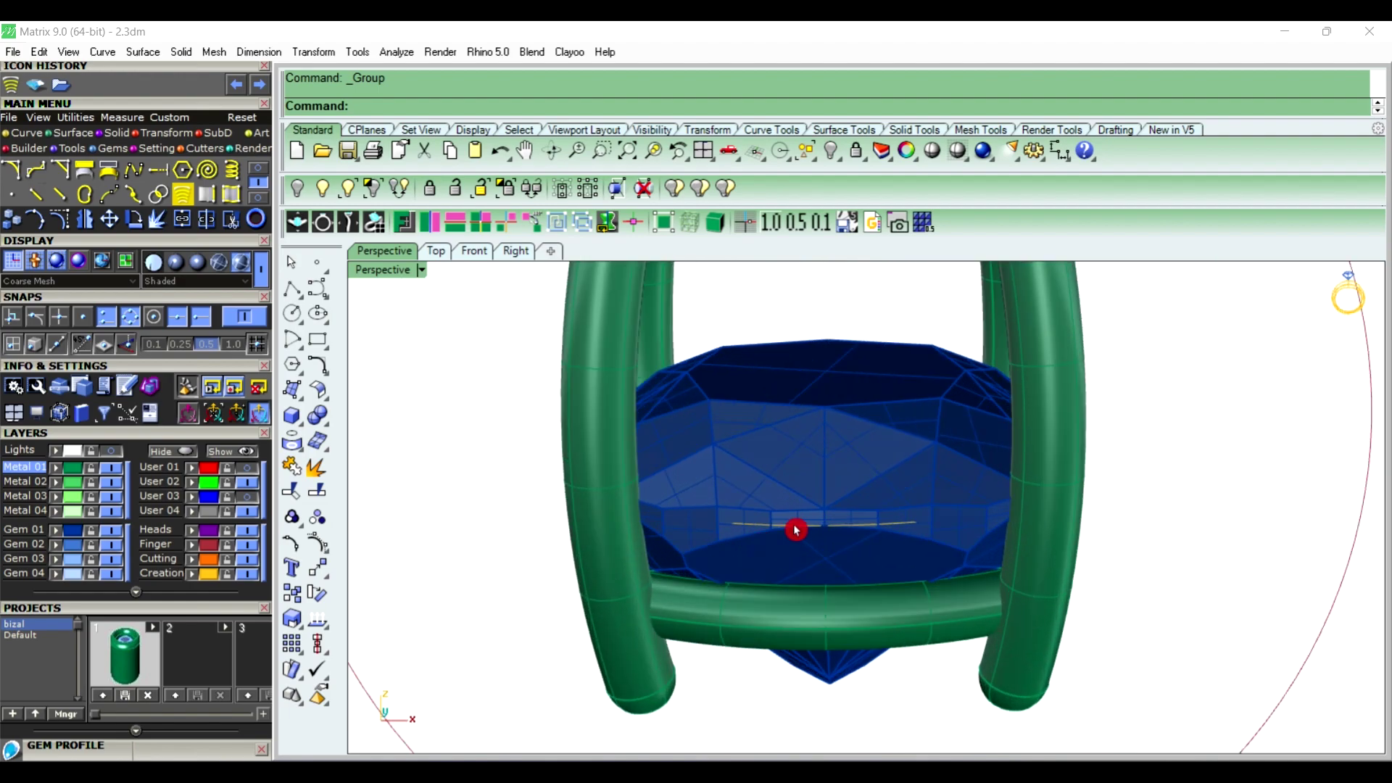
pyautogui.click(799, 530)
# Pick the girdle Profile curve and drag it downward with the gumball Z arrow
pyautogui.click(844, 570)
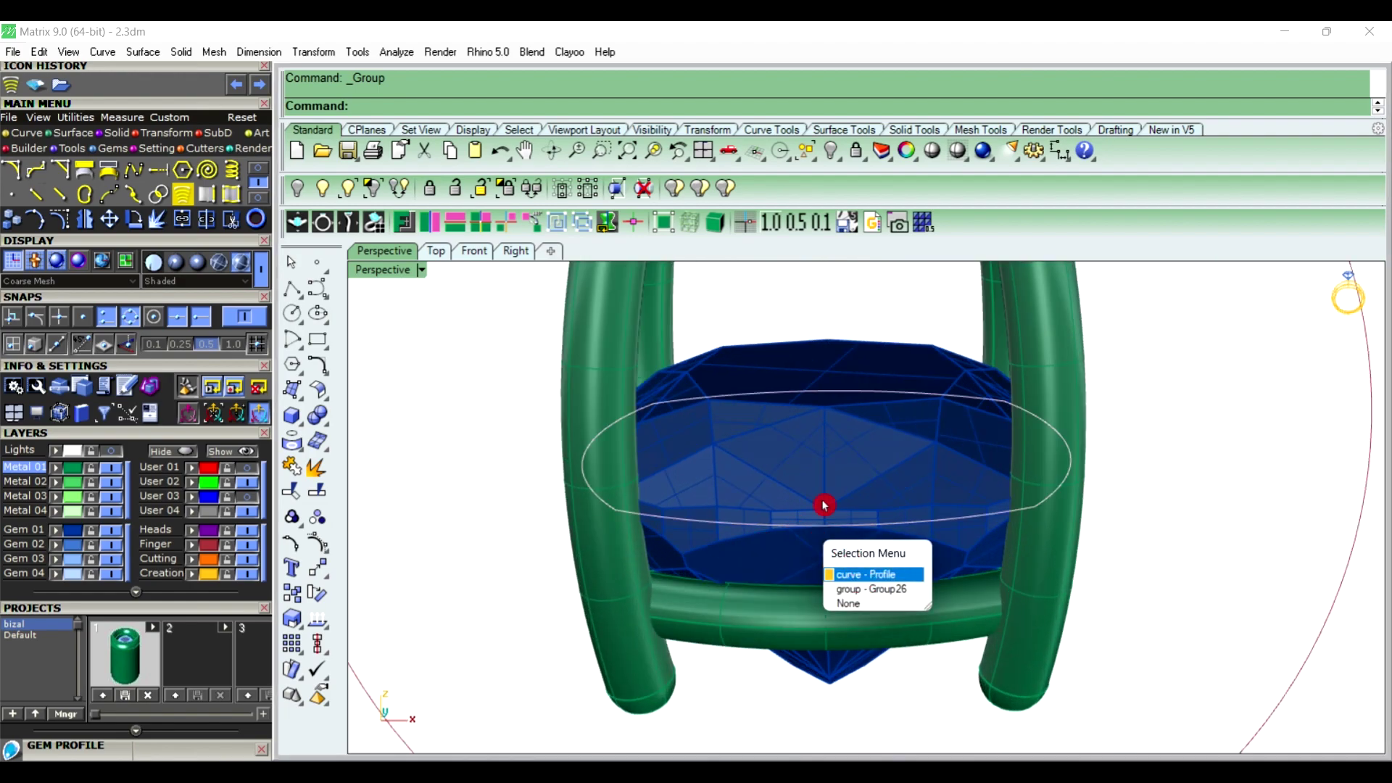
pyautogui.scroll(-1, 809, 491)
pyautogui.scroll(2, 841, 500)
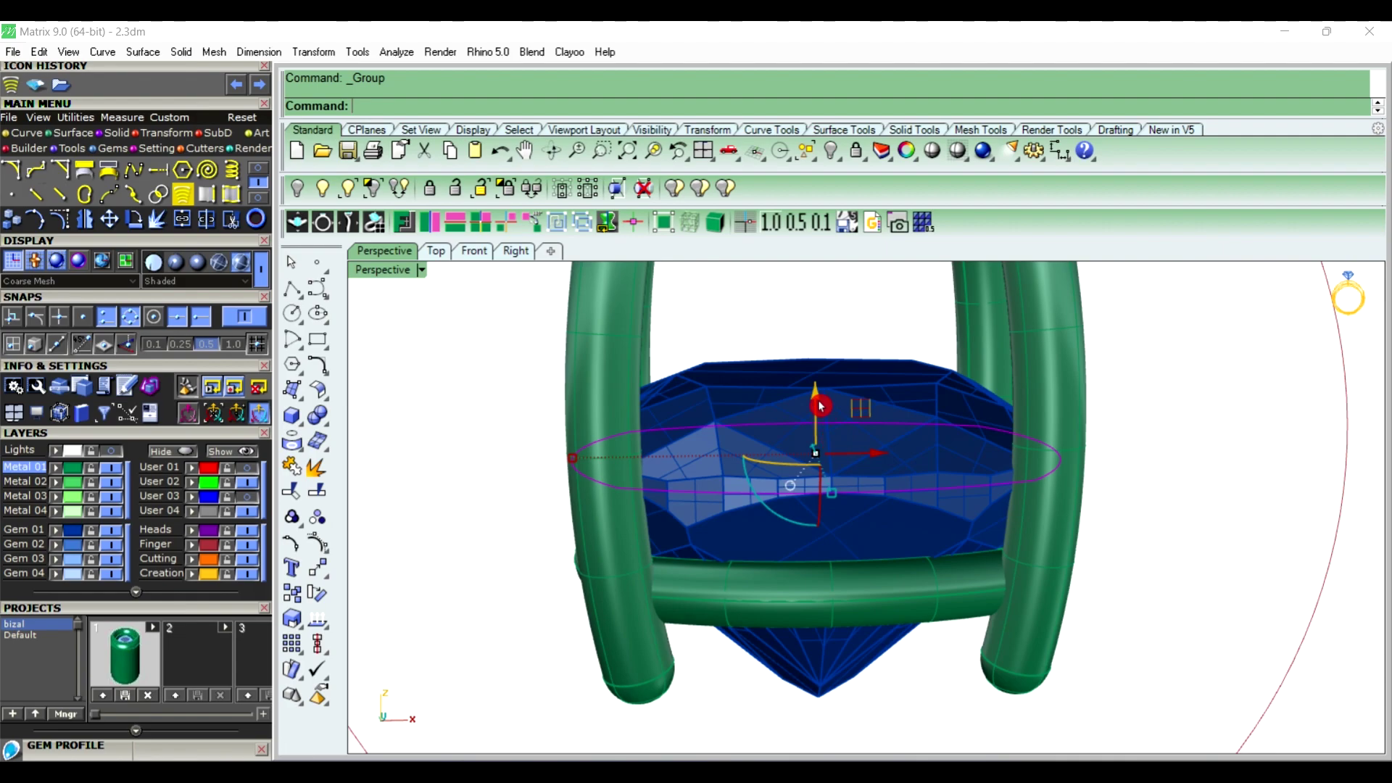
pyautogui.moveTo(820, 406); pyautogui.dragTo(775, 419)
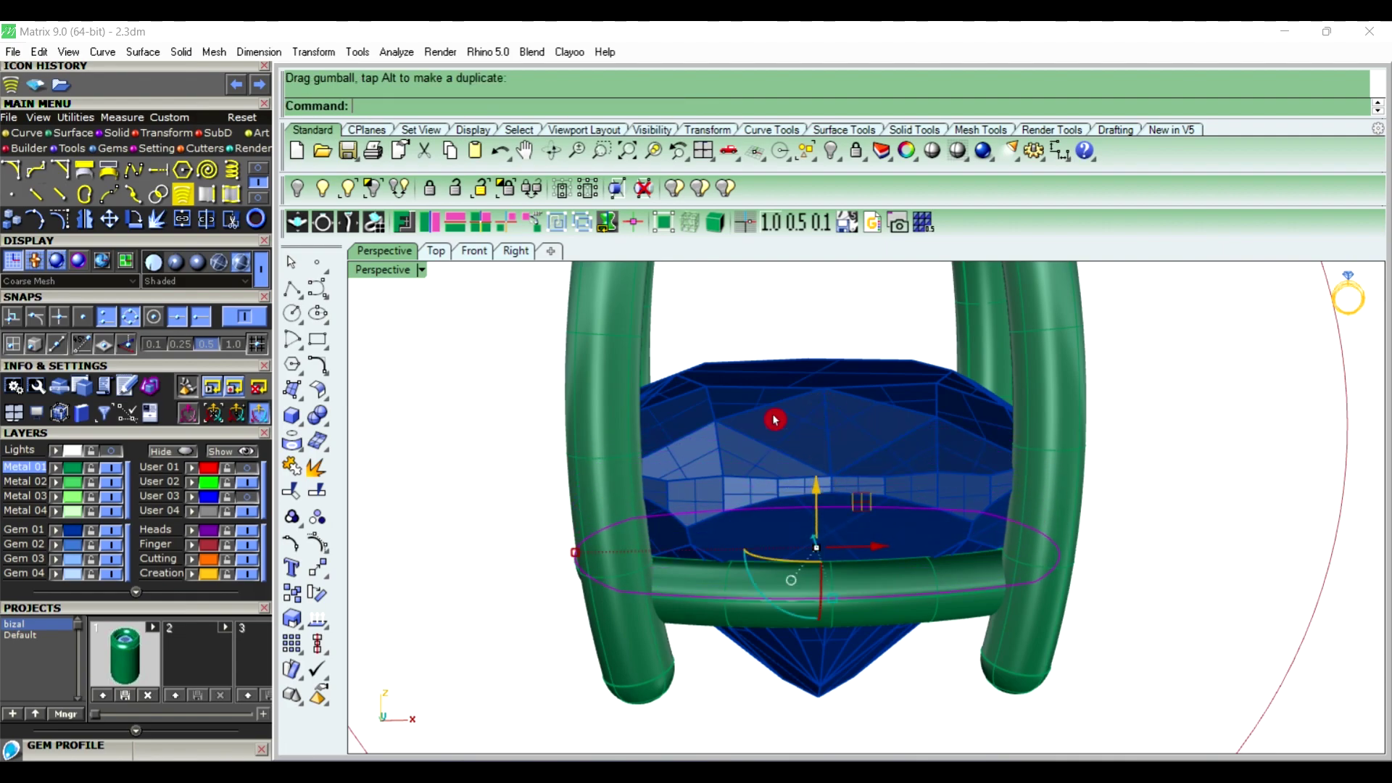
# In Front view, align the profile curve with the horizontal bar's centre line
pyautogui.click(482, 252)
pyautogui.scroll(3, 706, 515)
pyautogui.scroll(2, 733, 573)
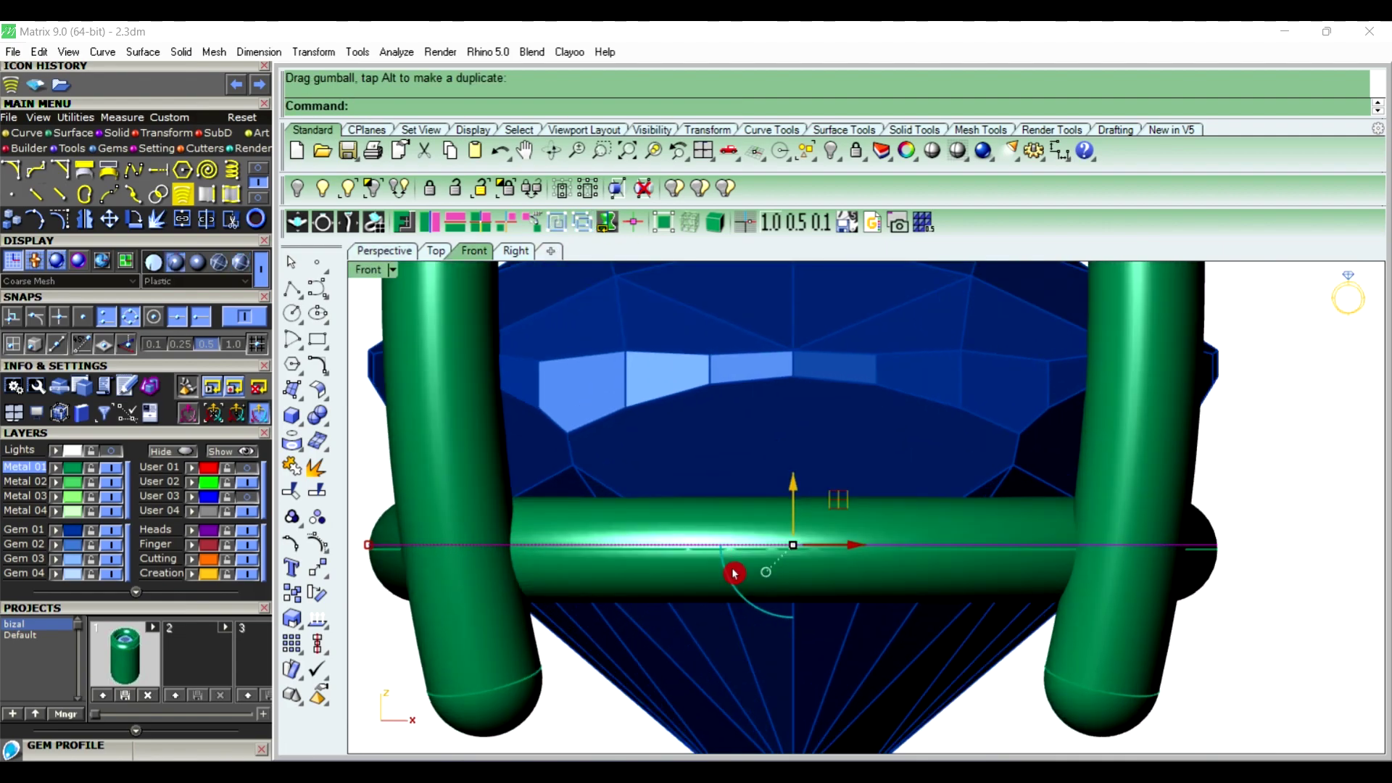
pyautogui.scroll(2, 734, 572)
pyautogui.moveTo(829, 481); pyautogui.dragTo(833, 474)
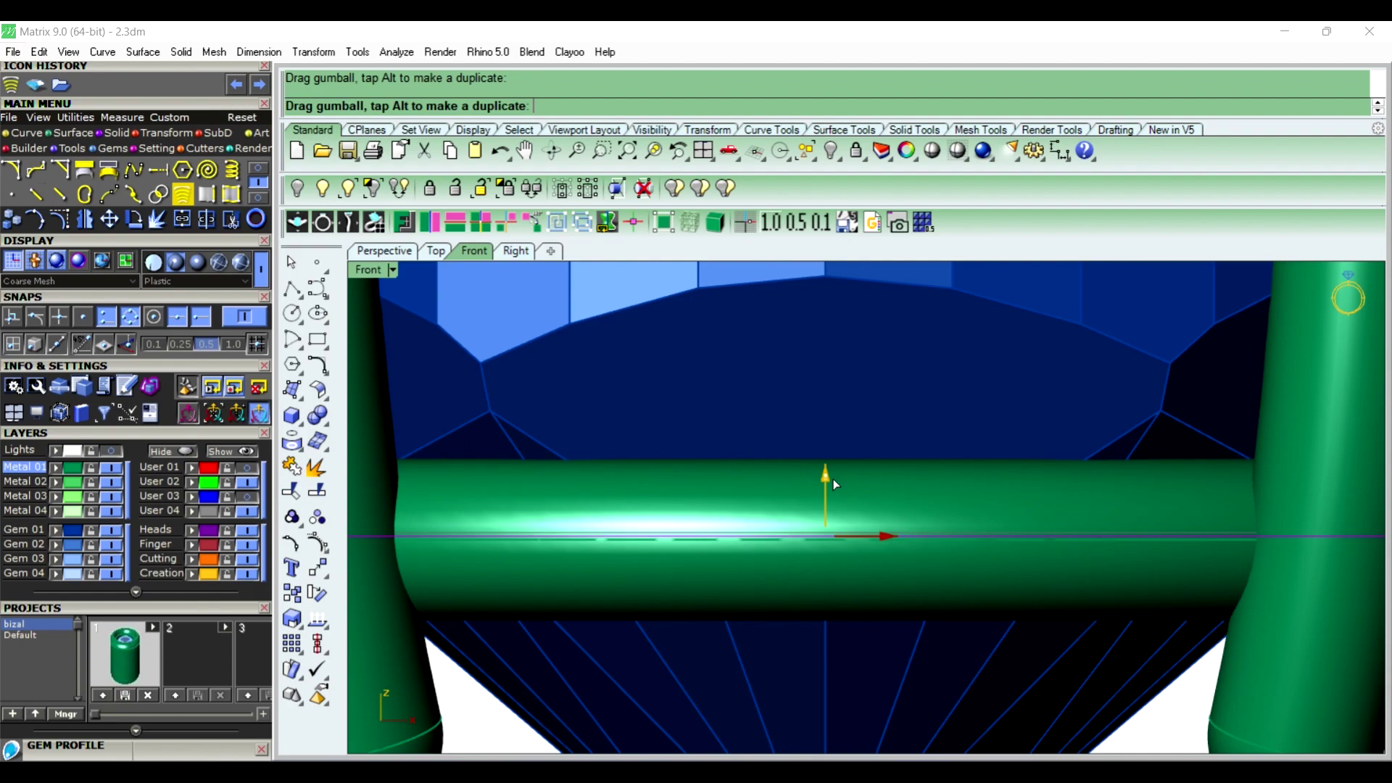
pyautogui.moveTo(832, 474); pyautogui.dragTo(833, 476)
pyautogui.scroll(-5, 892, 467)
pyautogui.scroll(-2, 1029, 471)
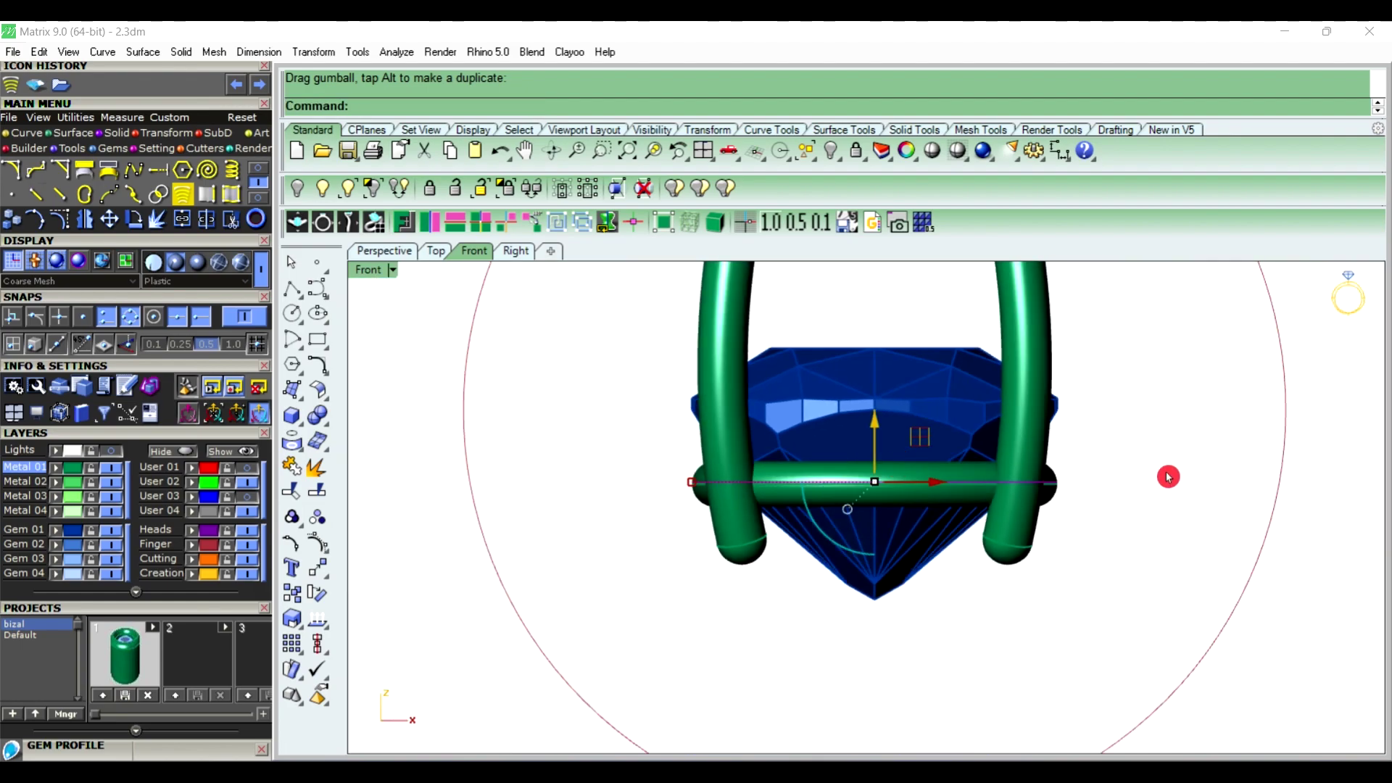
pyautogui.scroll(-2, 789, 391)
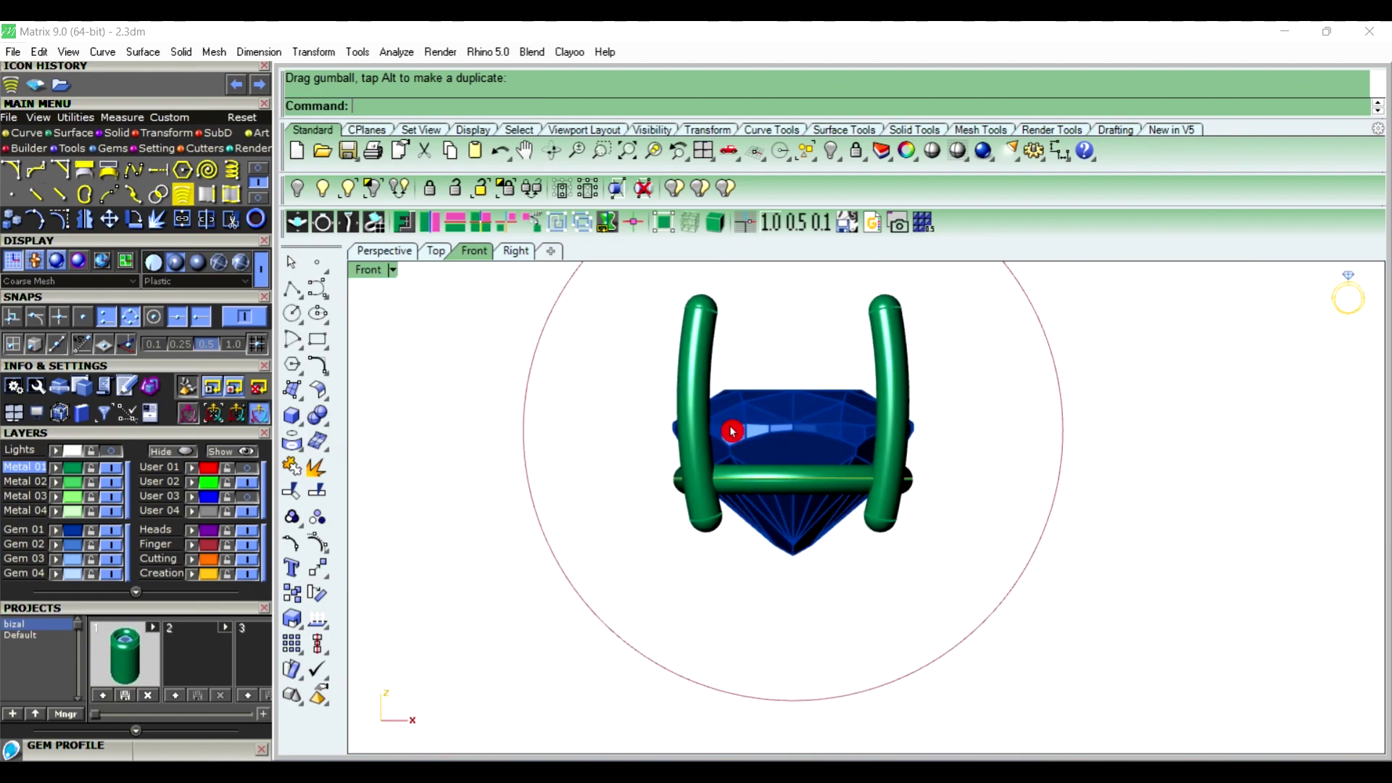
pyautogui.click(803, 407)
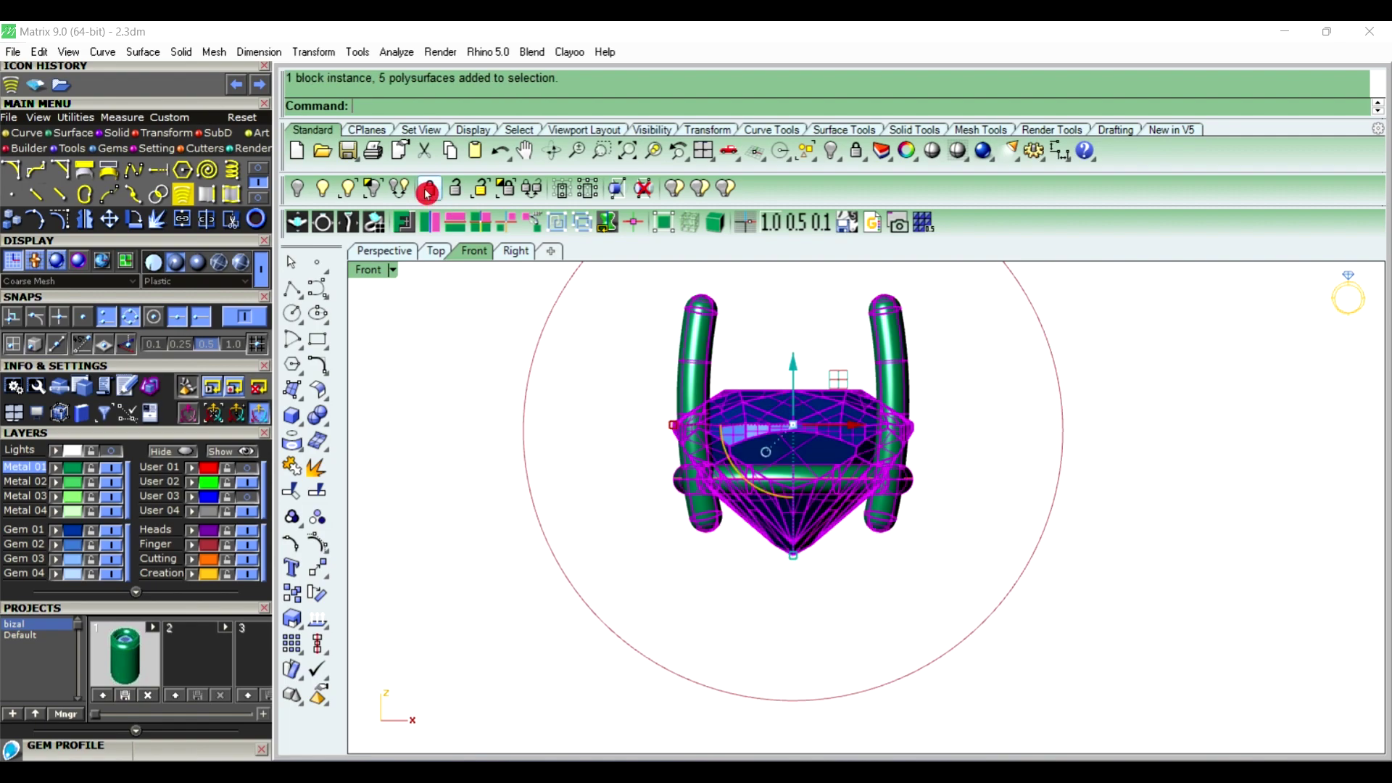
# Hide the gem-and-prong head and select the cushion profile curve in Top view
pyautogui.click(298, 188)
pyautogui.click(434, 251)
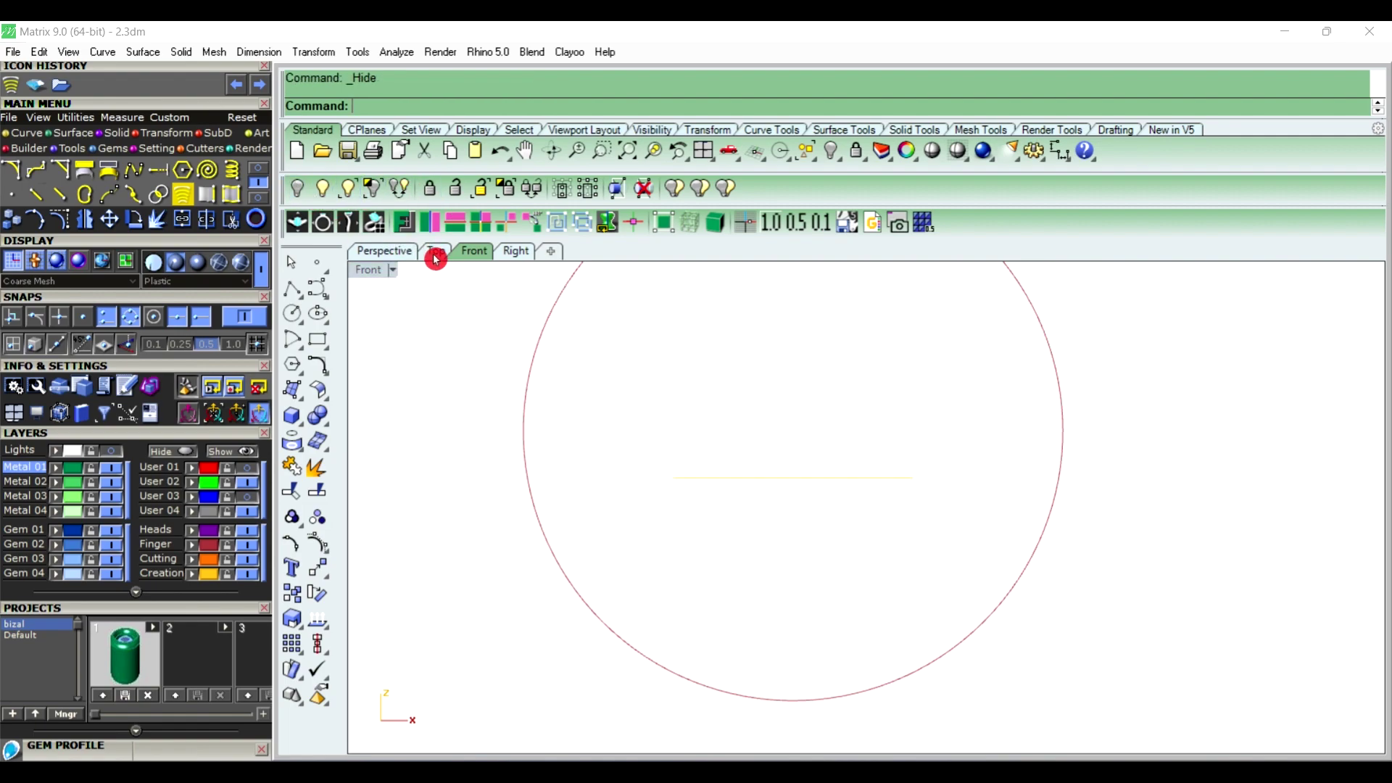
pyautogui.scroll(-2, 798, 428)
pyautogui.scroll(-3, 821, 416)
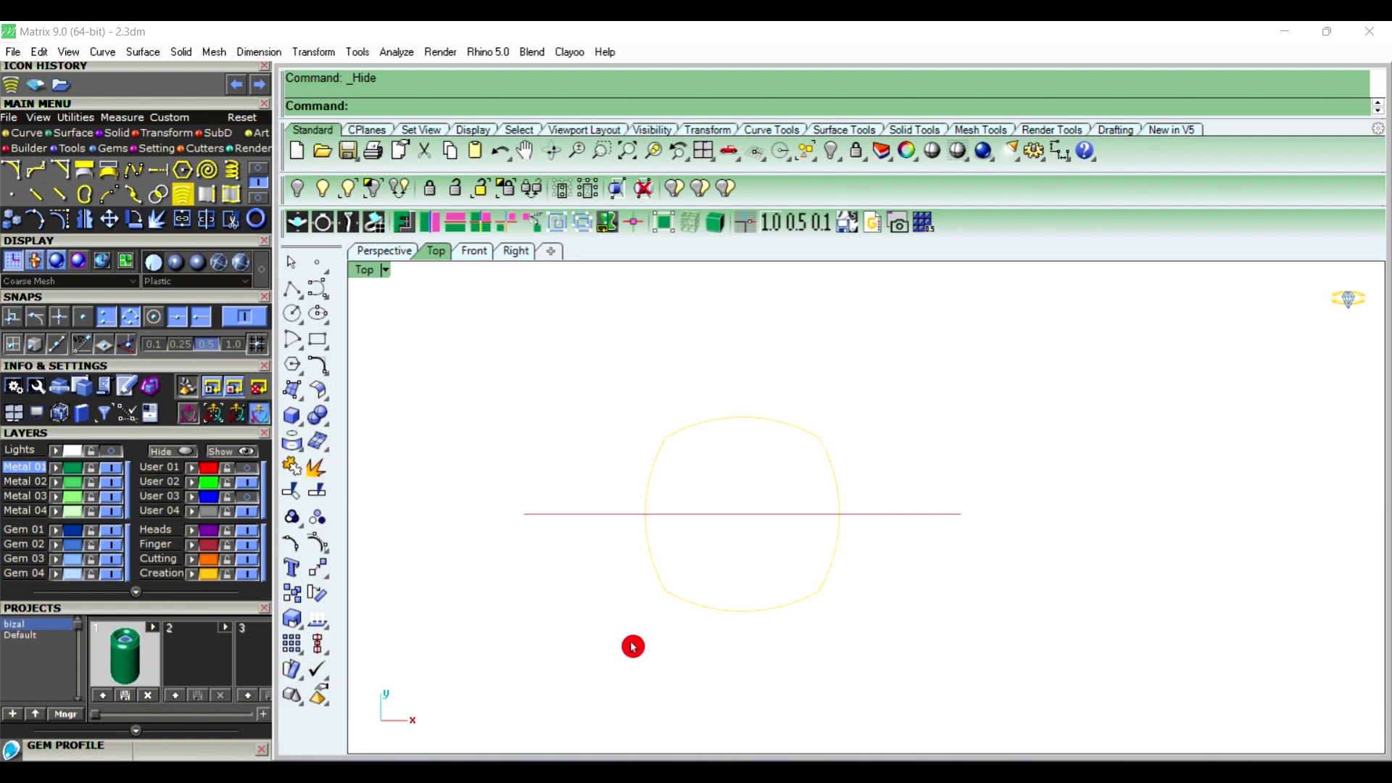
pyautogui.scroll(3, 623, 432)
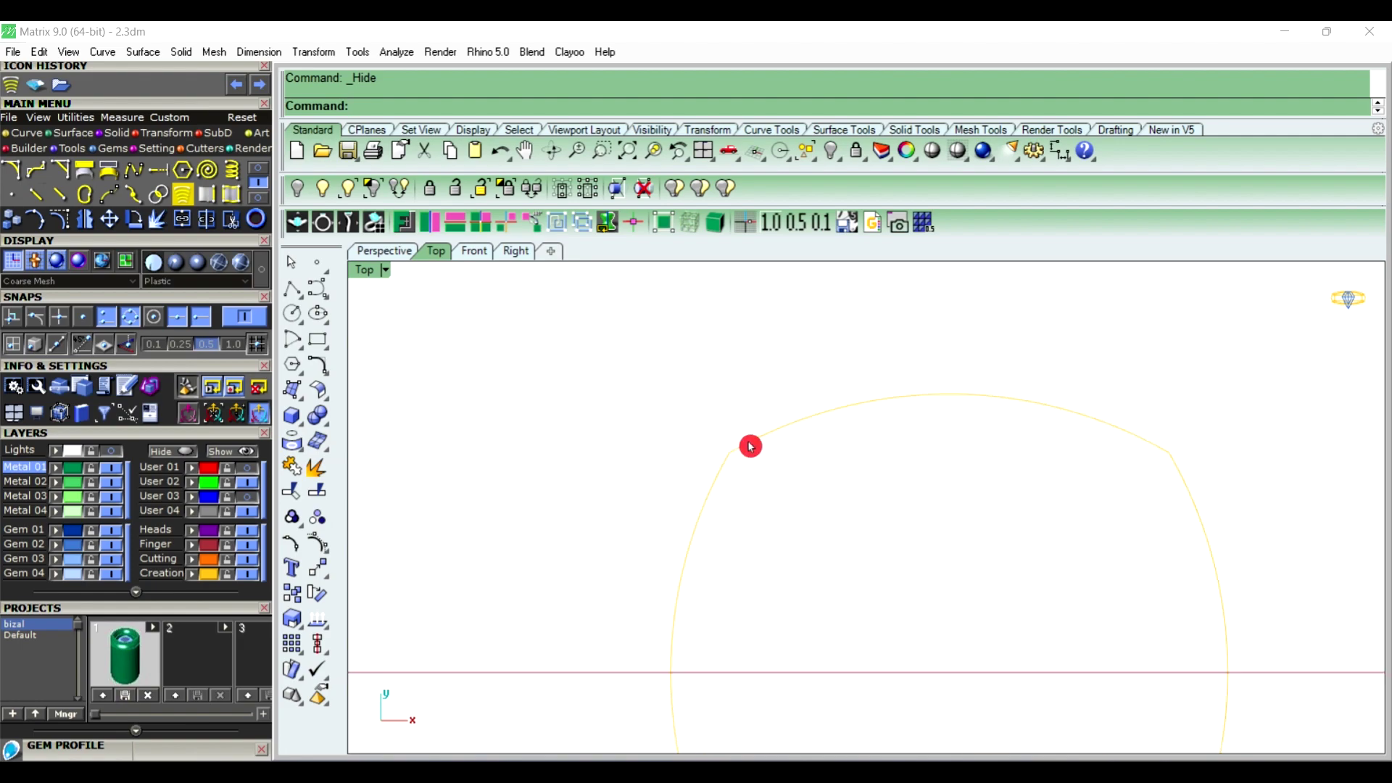
pyautogui.scroll(-2, 969, 450)
pyautogui.scroll(-2, 981, 432)
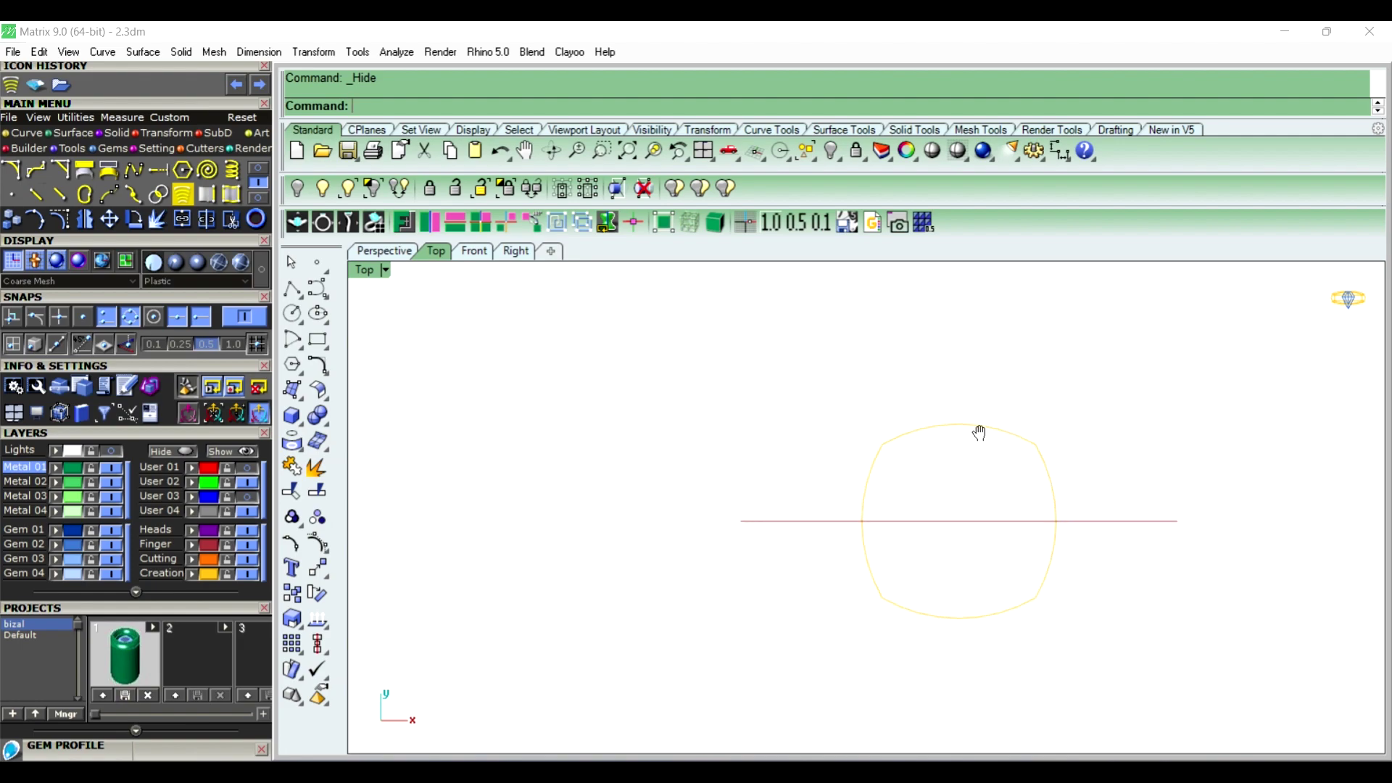
pyautogui.scroll(-1, 975, 411)
pyautogui.scroll(1, 974, 410)
pyautogui.click(985, 406)
pyautogui.write('Re')
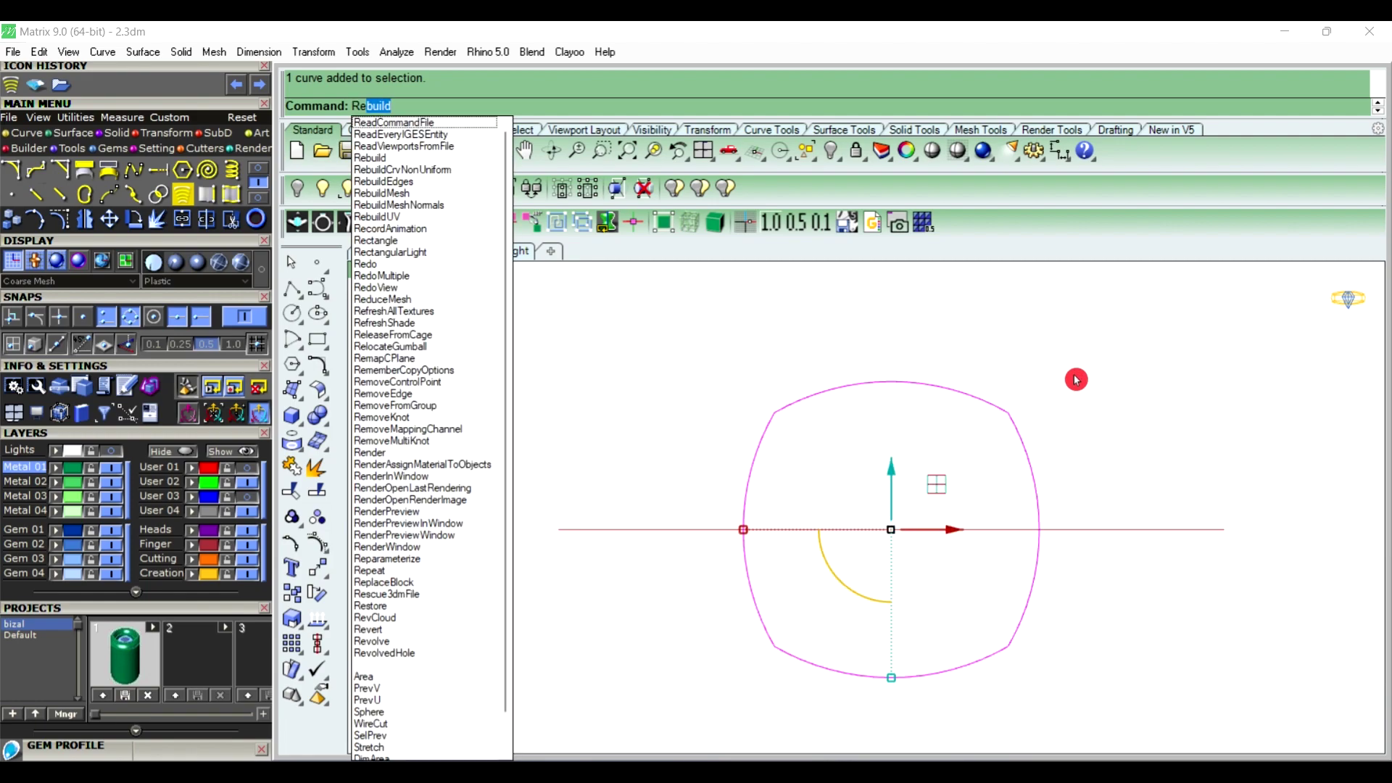
# Rebuild the cushion profile curve with 12 points at degree 3 and reselect it
pyautogui.press('Return')
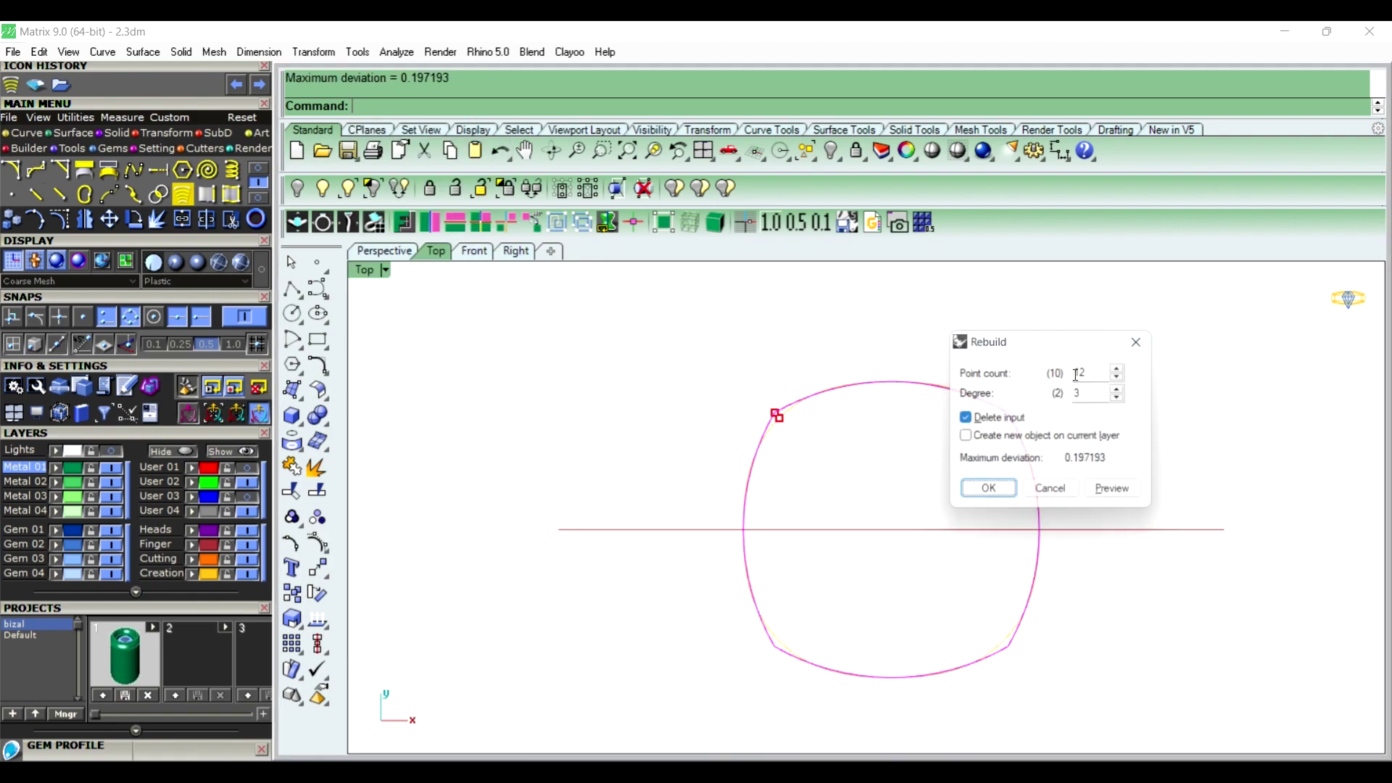
pyautogui.press('Return')
pyautogui.click(1045, 380)
pyautogui.click(1001, 414)
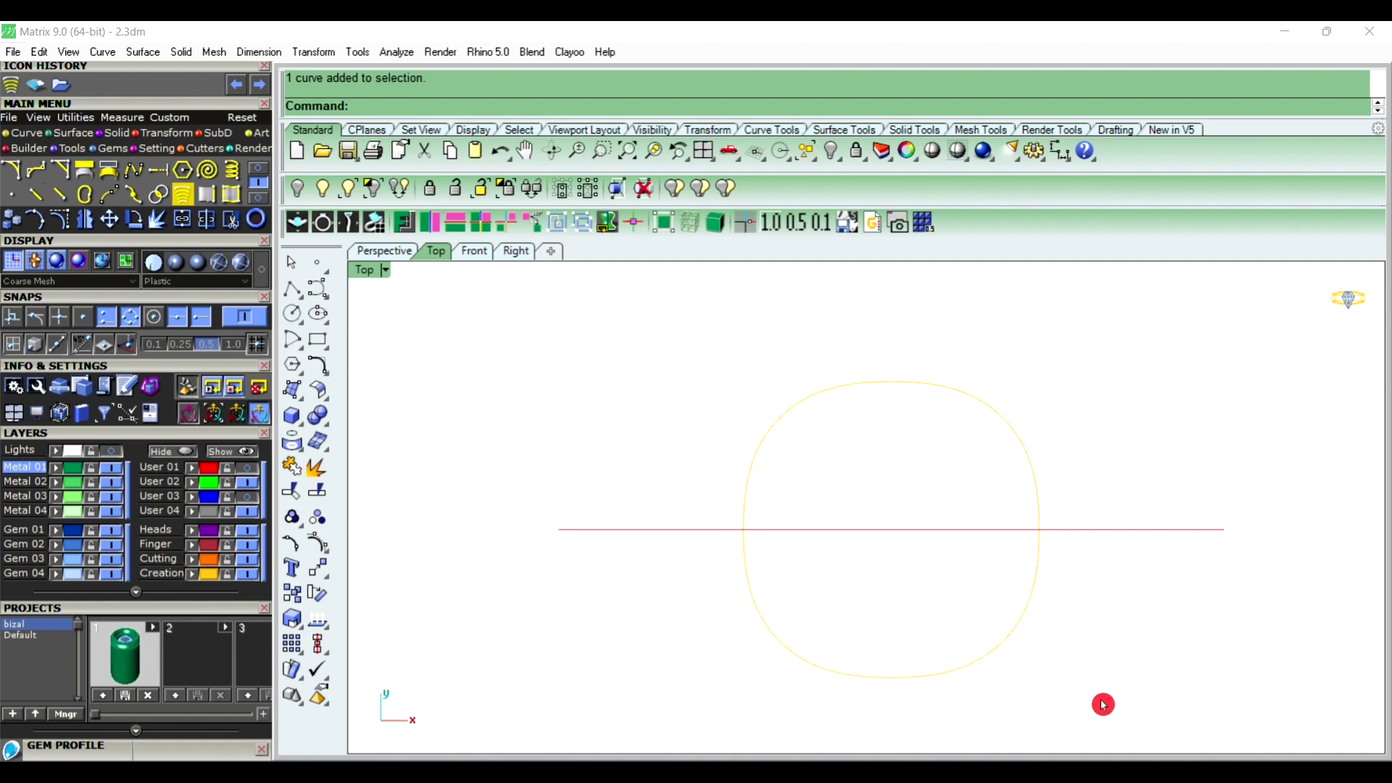
pyautogui.click(1037, 458)
pyautogui.write('Off')
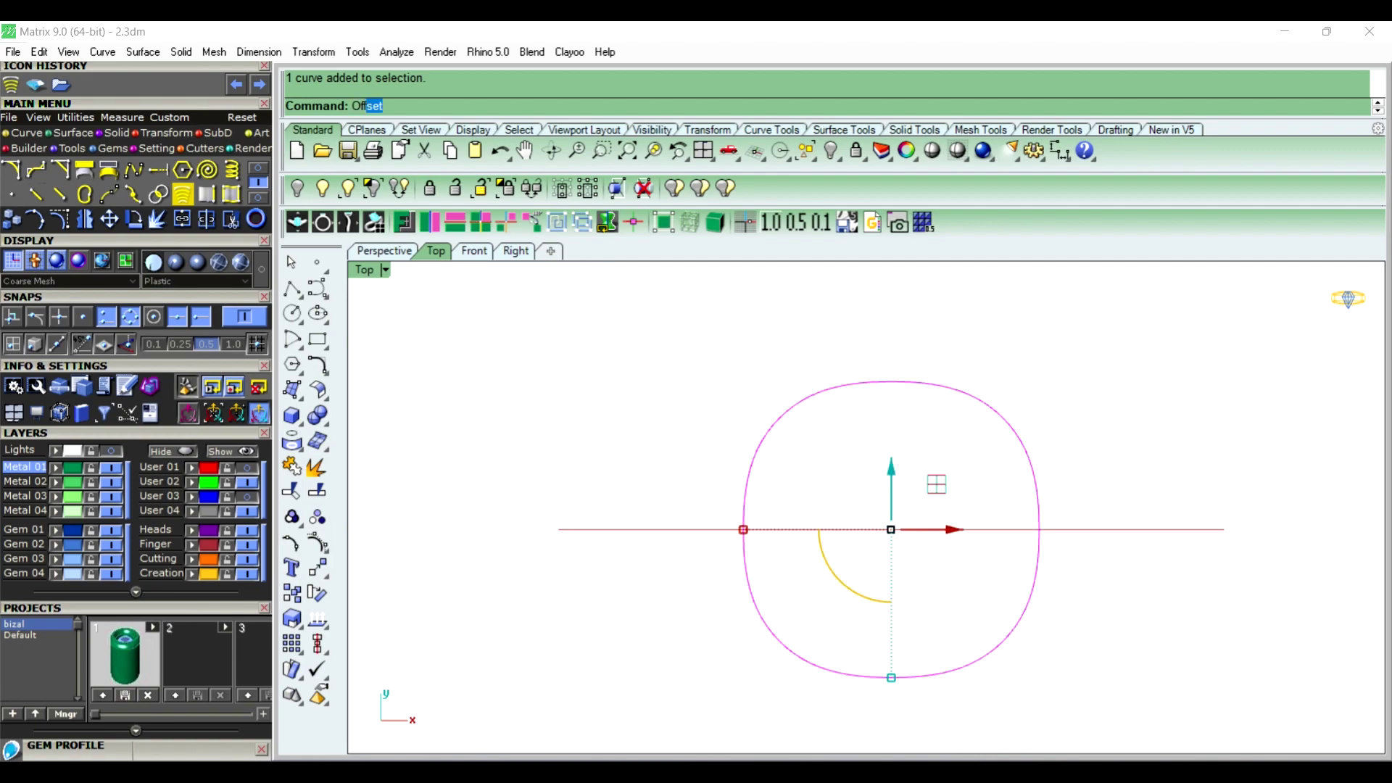
pyautogui.press('Return')
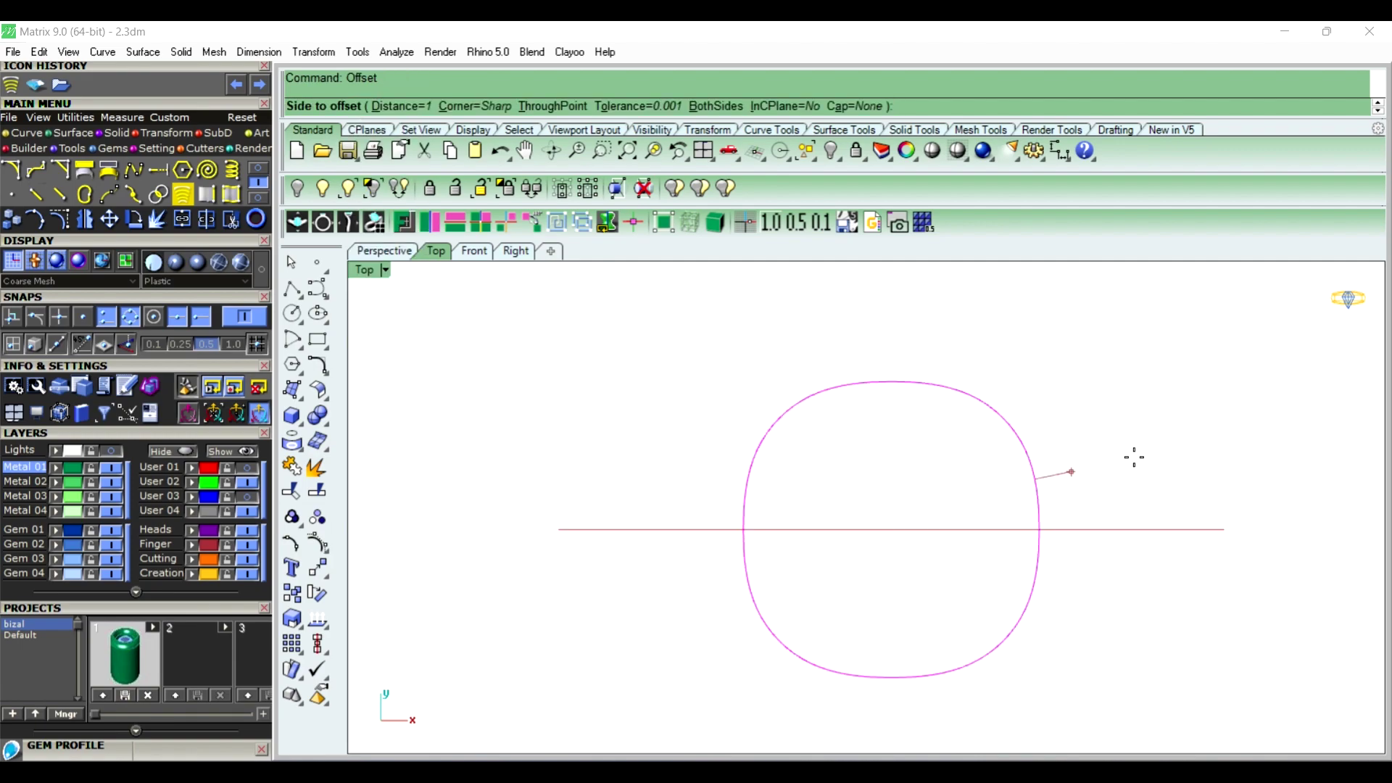
pyautogui.write('.5')
pyautogui.press('Return')
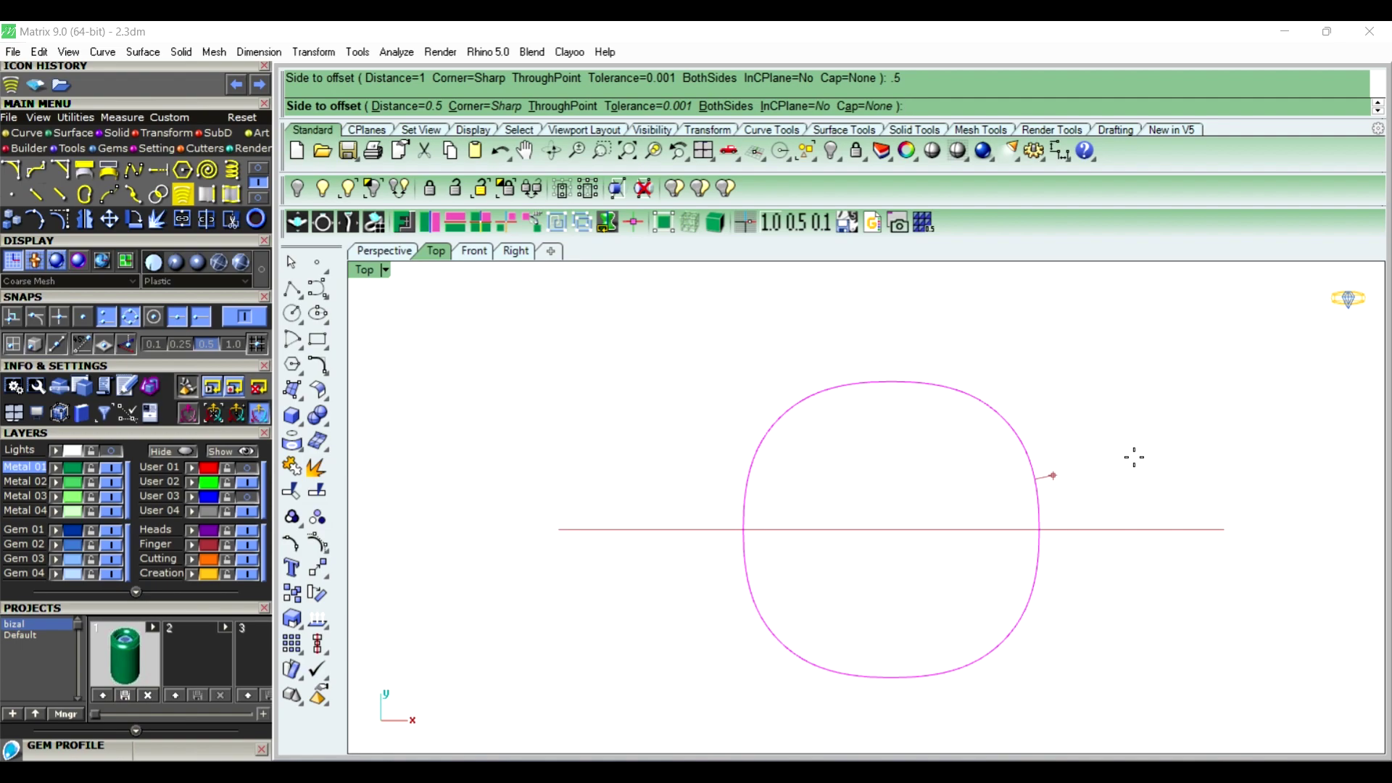
pyautogui.click(1135, 460)
pyautogui.click(1141, 463)
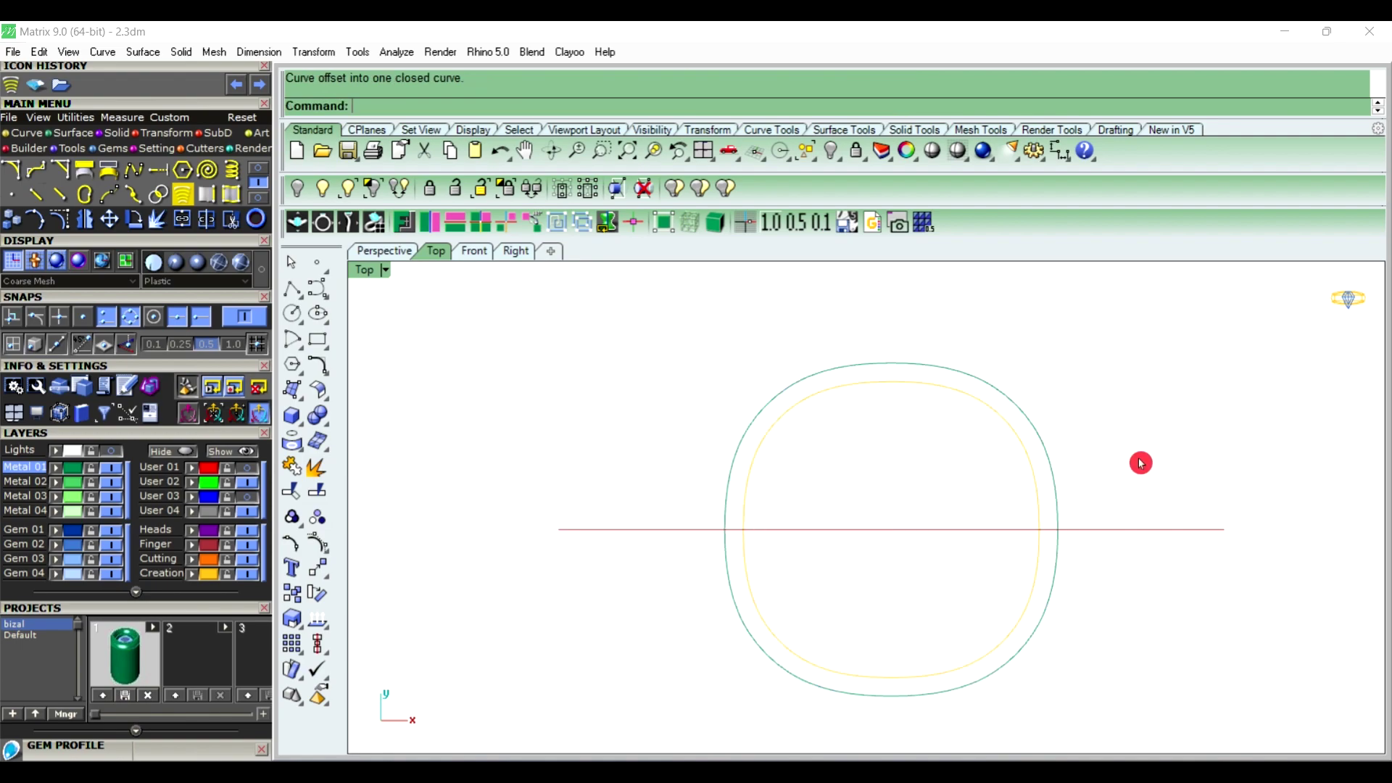
pyautogui.click(1055, 479)
pyautogui.press('Return')
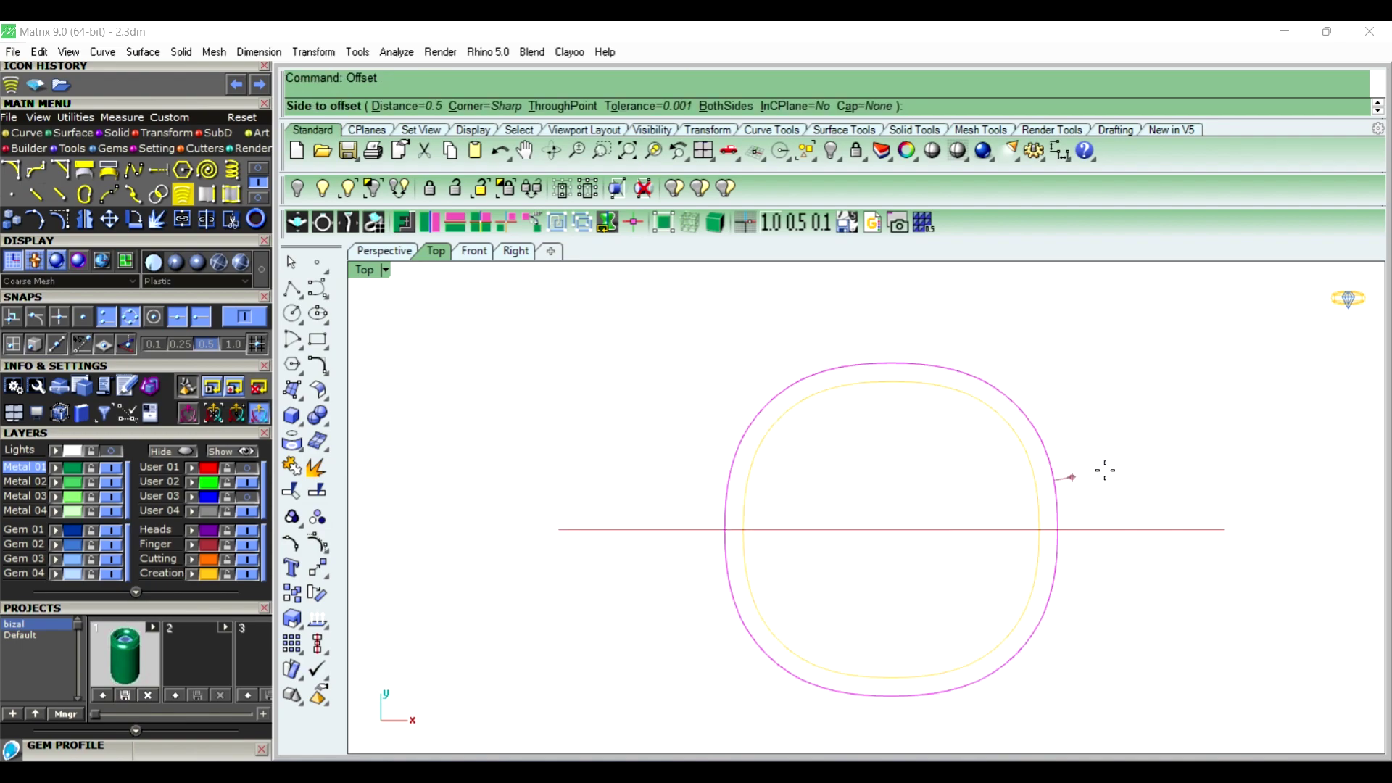
pyautogui.write('1.3')
pyautogui.press('Return')
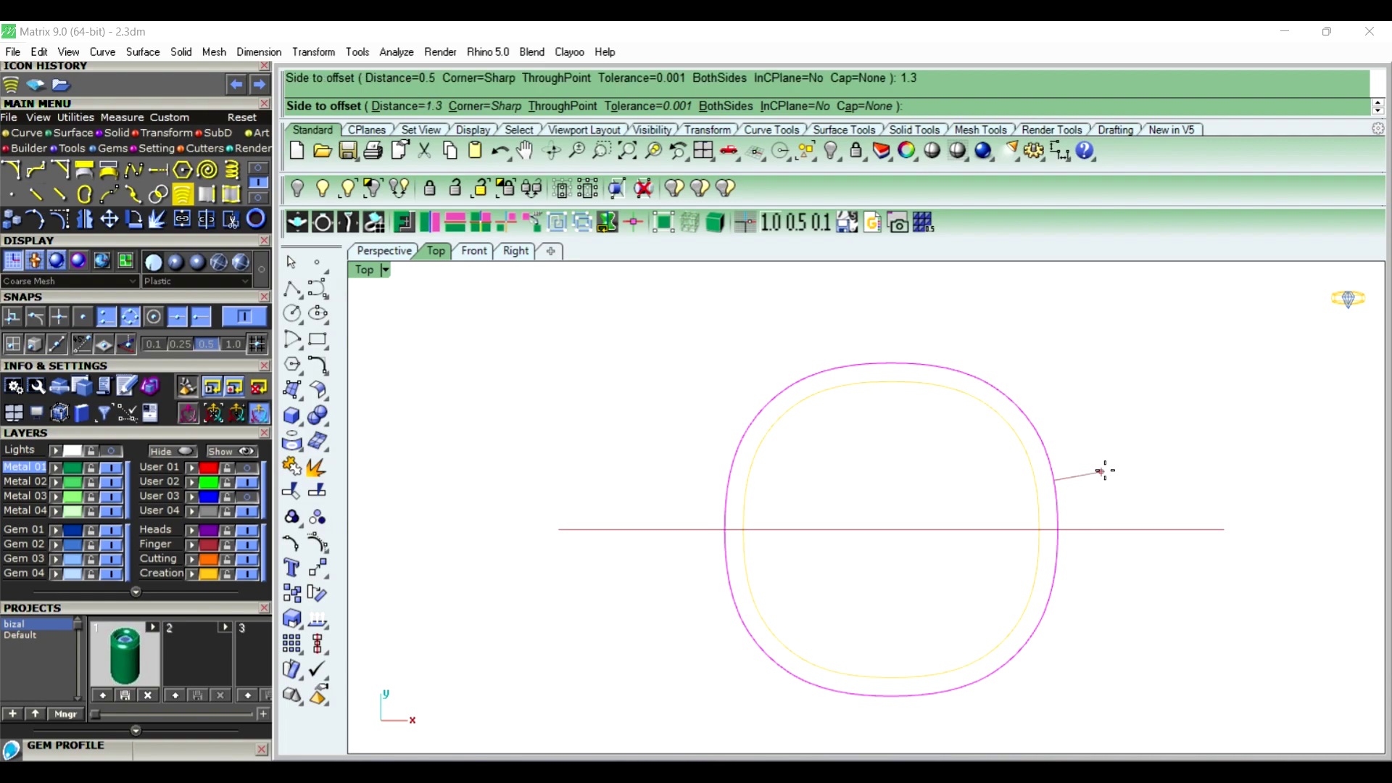
pyautogui.click(1110, 471)
pyautogui.click(952, 436)
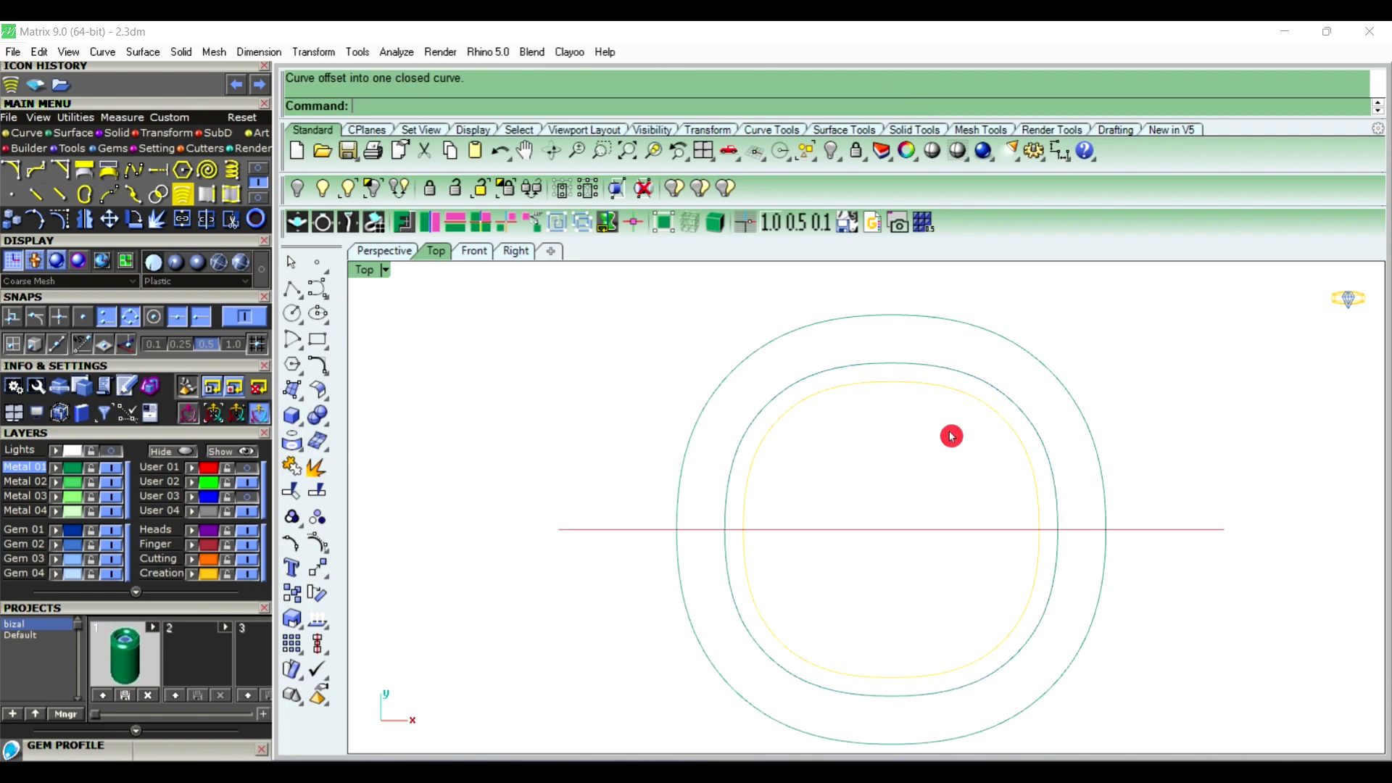
pyautogui.click(1060, 151)
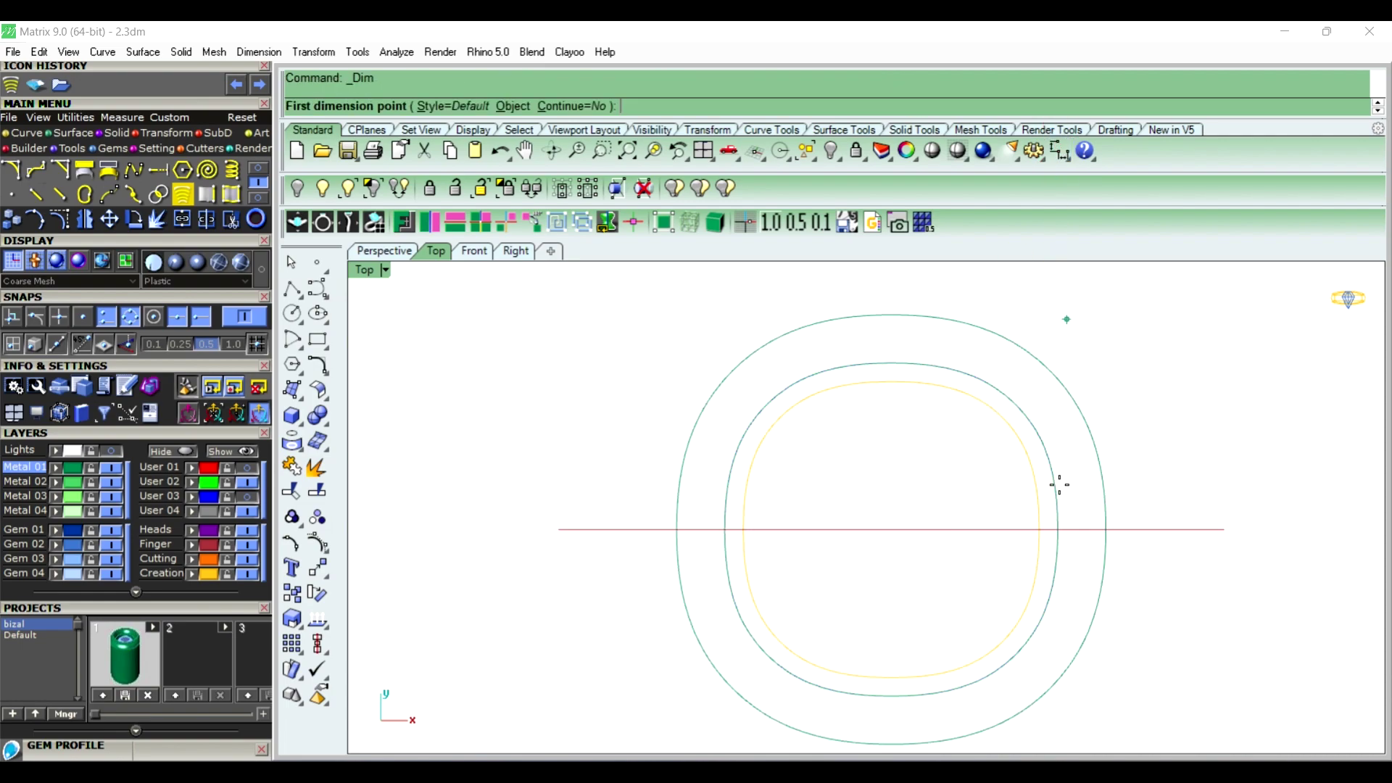
pyautogui.scroll(3, 1038, 529)
pyautogui.click(1041, 531)
pyautogui.click(1078, 532)
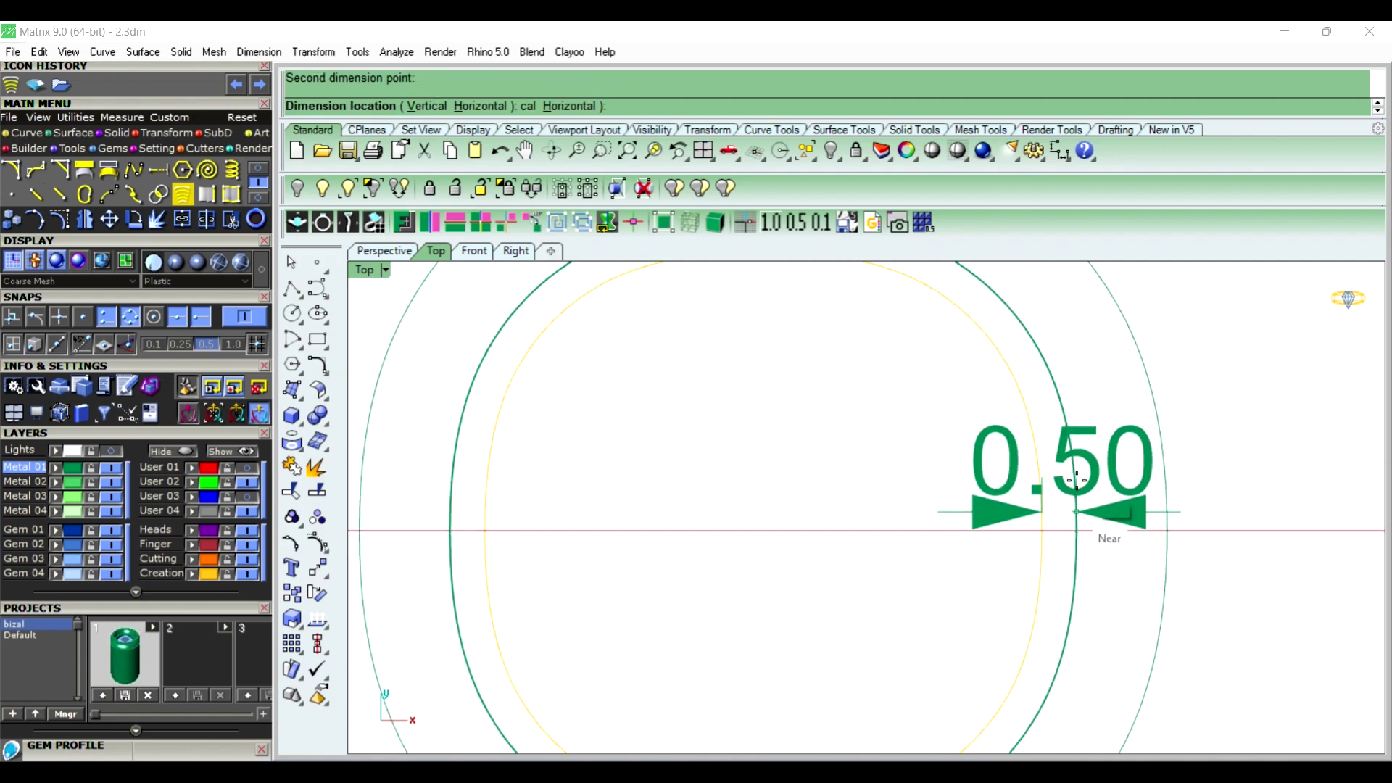
pyautogui.rightClick(992, 507)
pyautogui.scroll(-4, 991, 507)
pyautogui.click(1050, 468)
pyautogui.write('Off')
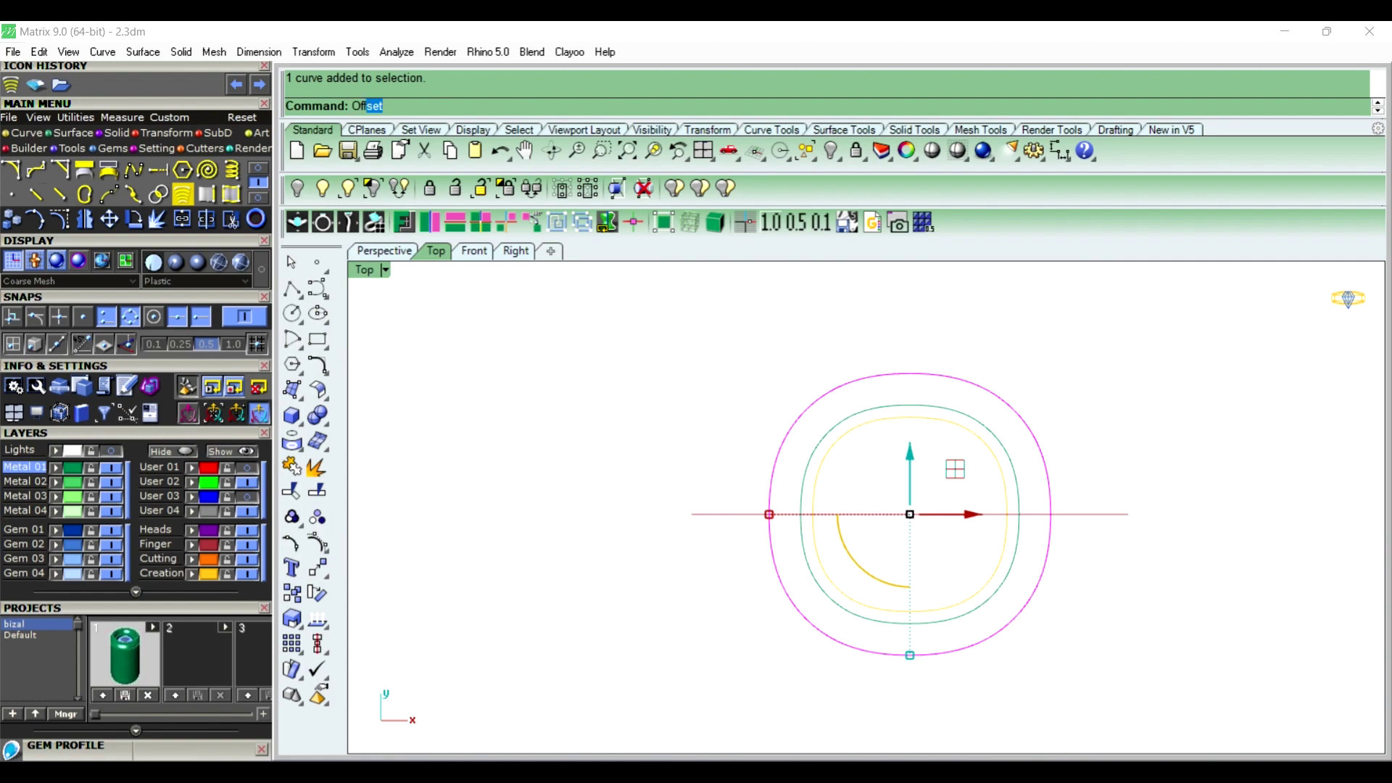
# Offset the selected ring outward by 0.5
pyautogui.press('Return')
pyautogui.write('.5')
pyautogui.press('Return')
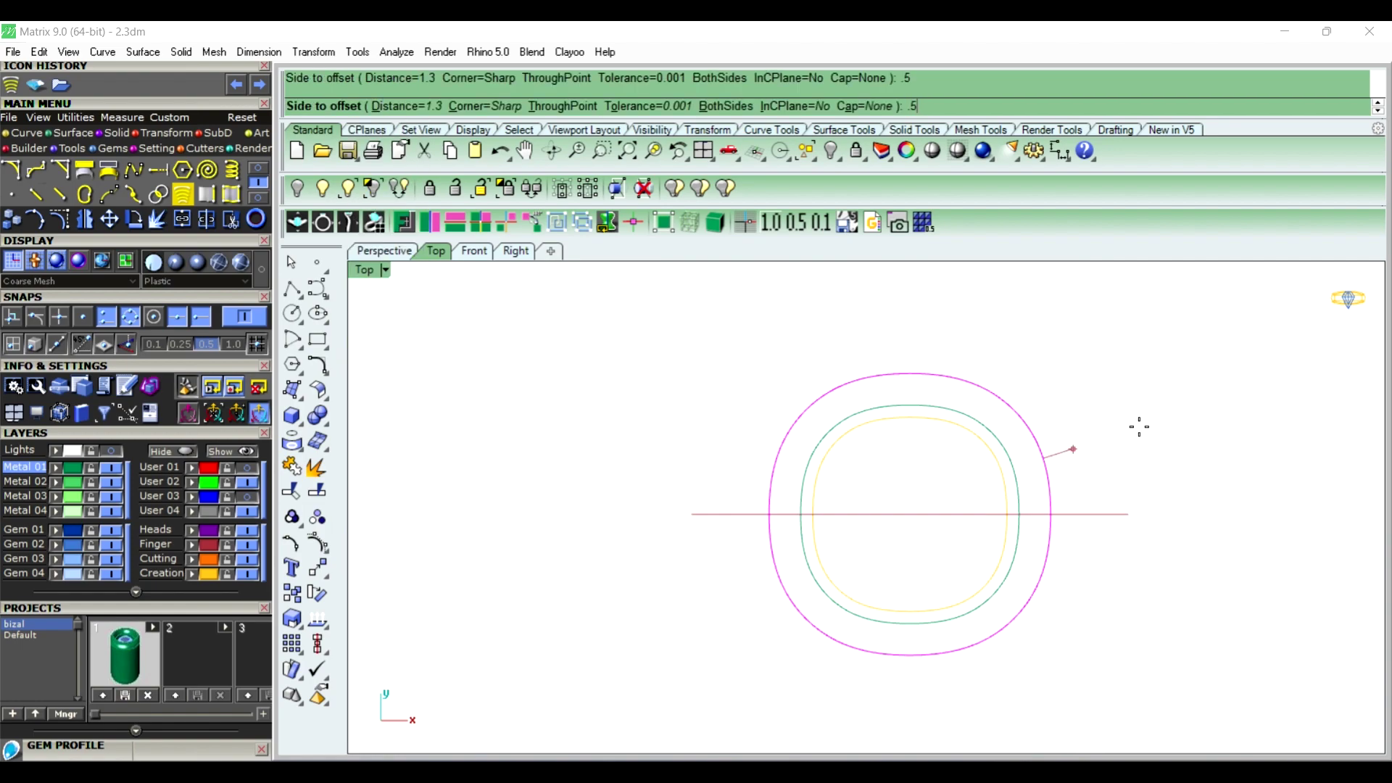
pyautogui.click(1139, 427)
# Move the yellow finger curve and the new outer curve onto the orange layer
pyautogui.scroll(2, 797, 348)
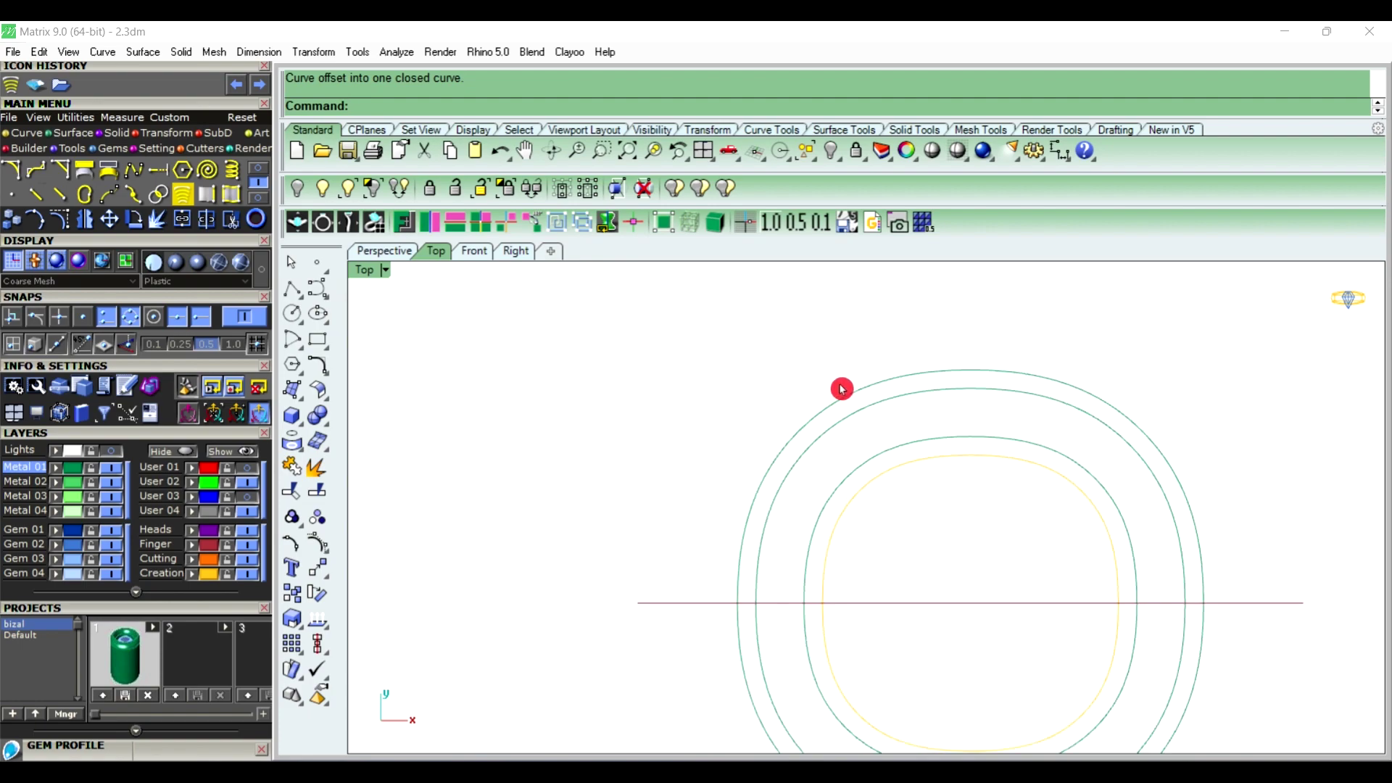
pyautogui.click(907, 471)
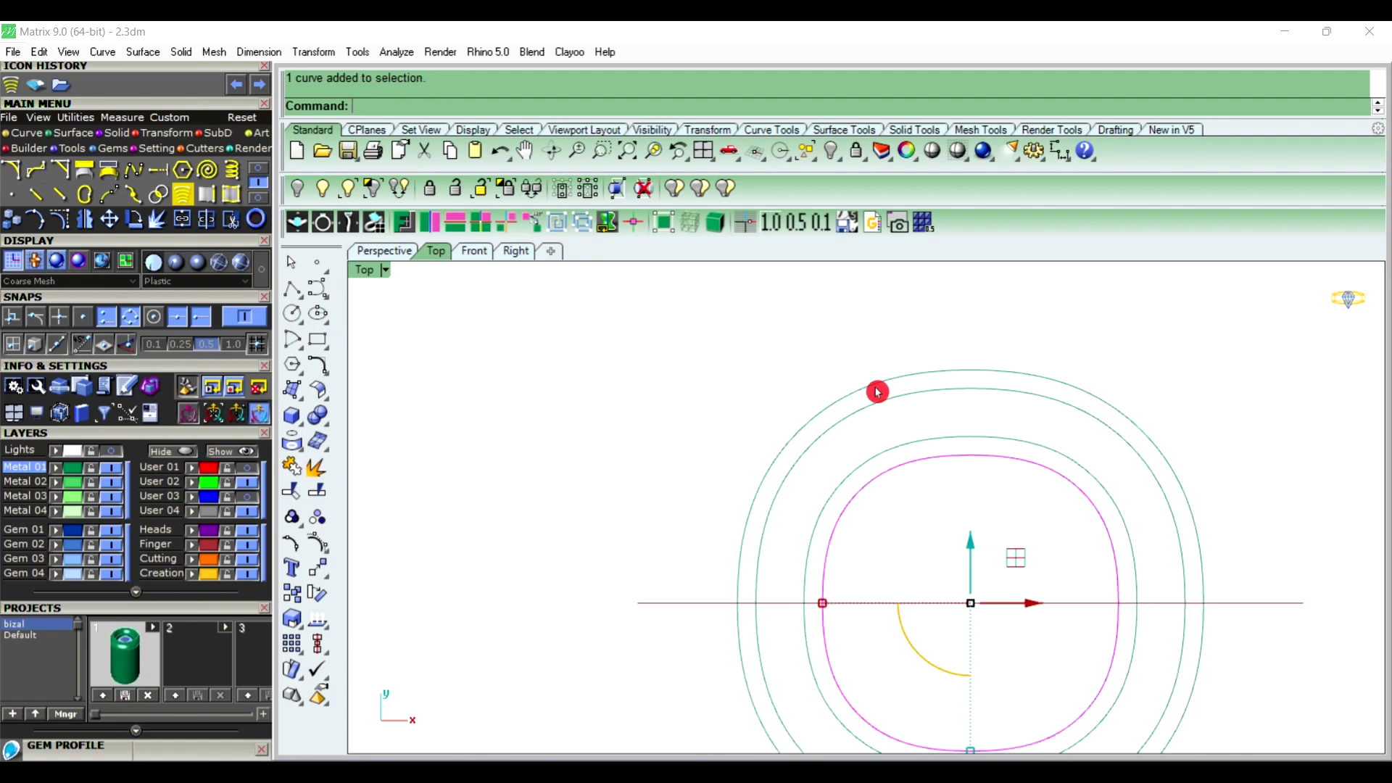
pyautogui.keyDown('shift'); pyautogui.click(878, 392); pyautogui.keyUp('shift')
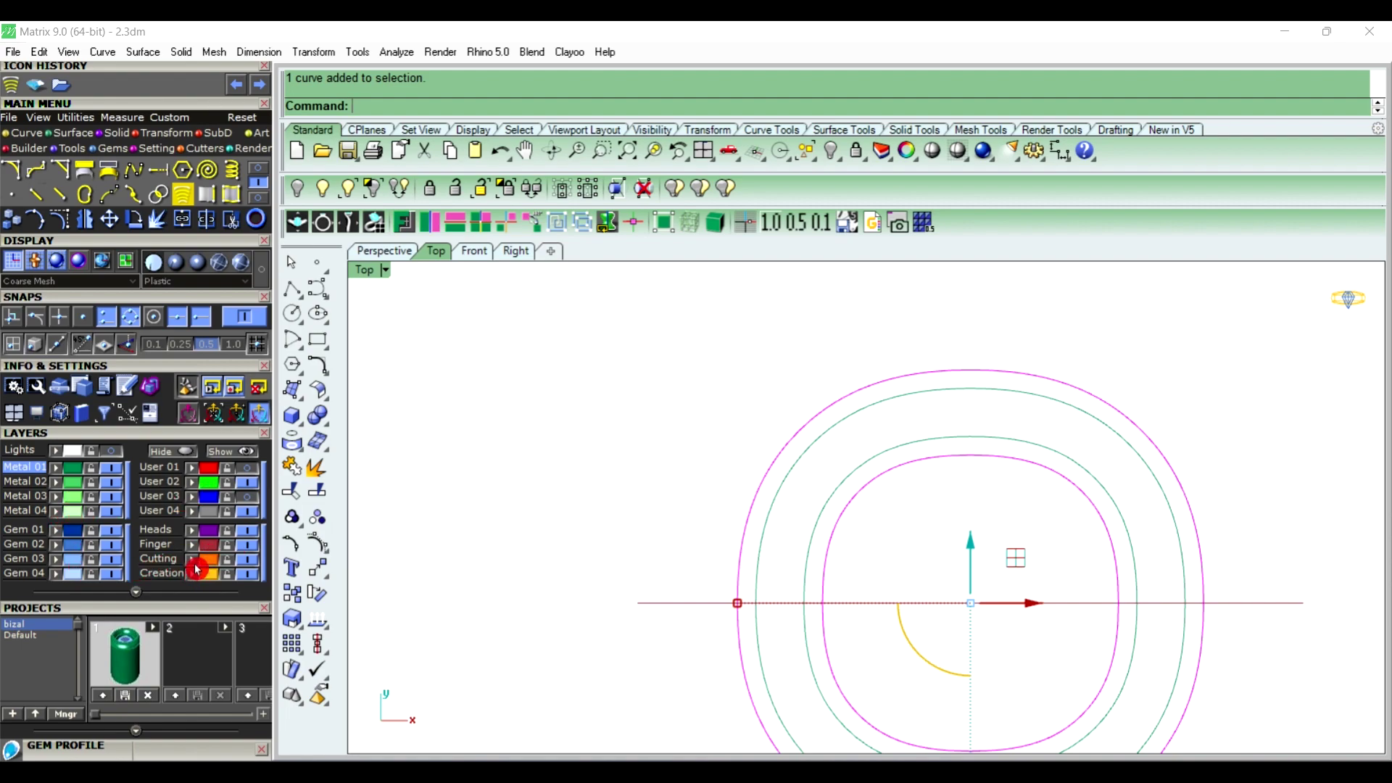
pyautogui.click(609, 410)
# Hide the green curves and yellow arc, then view the remaining curves in Perspective
pyautogui.scroll(-2, 653, 419)
pyautogui.scroll(2, 834, 406)
pyautogui.scroll(2, 783, 384)
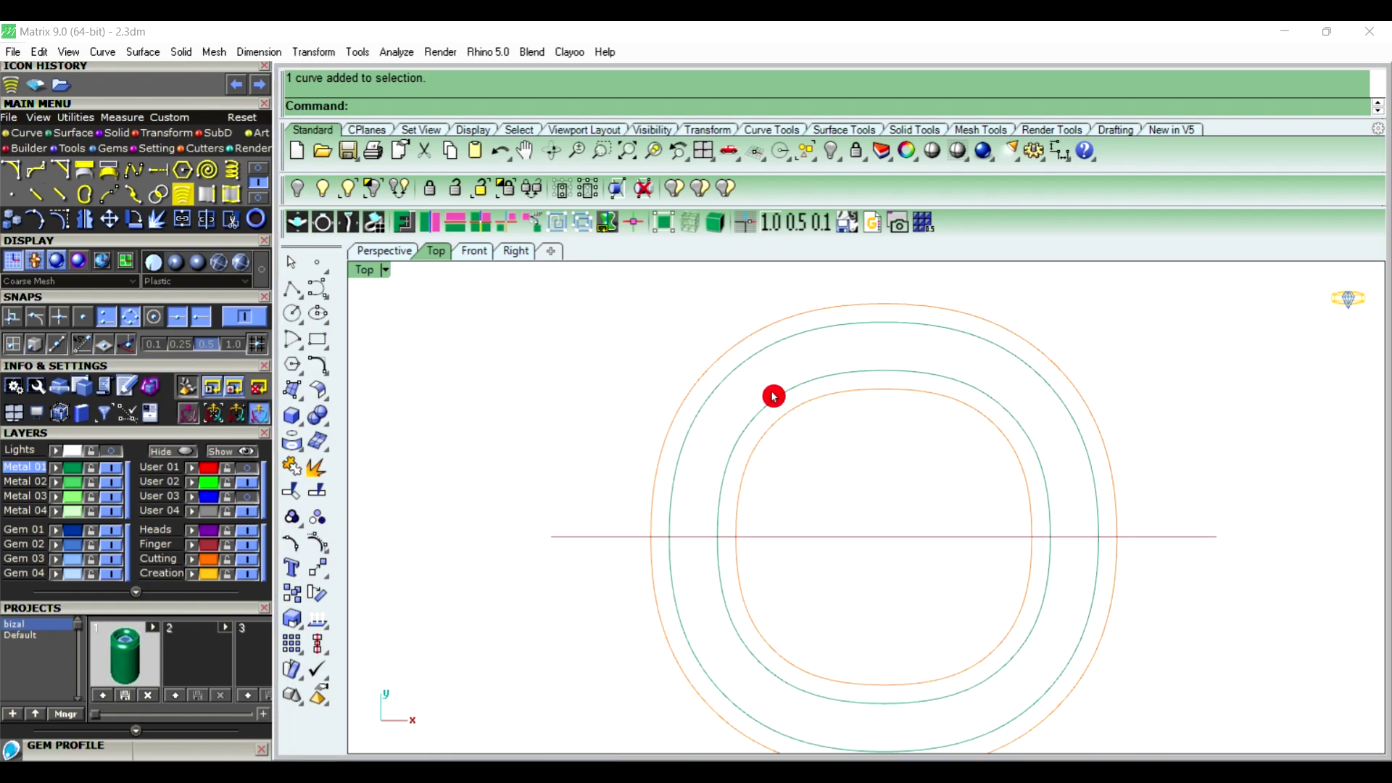
pyautogui.click(856, 376)
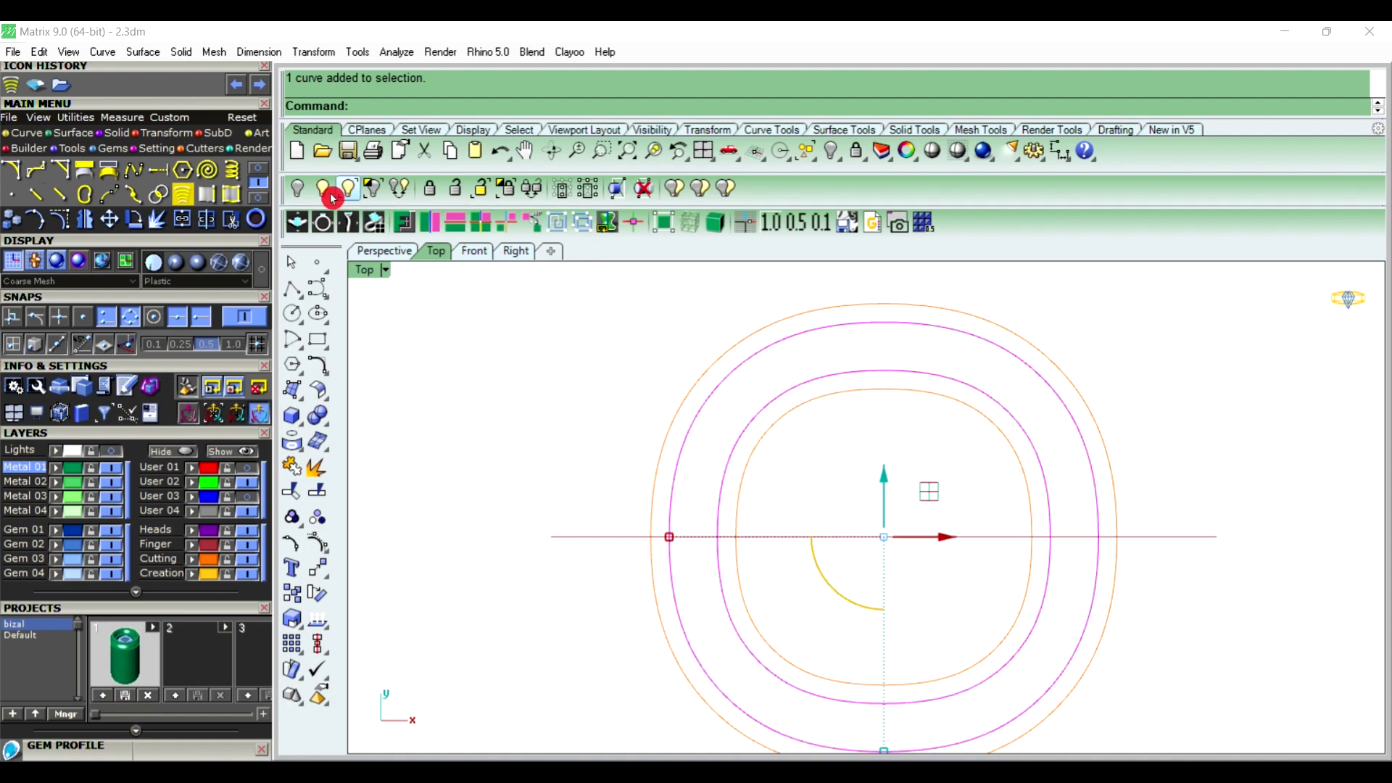
pyautogui.click(296, 188)
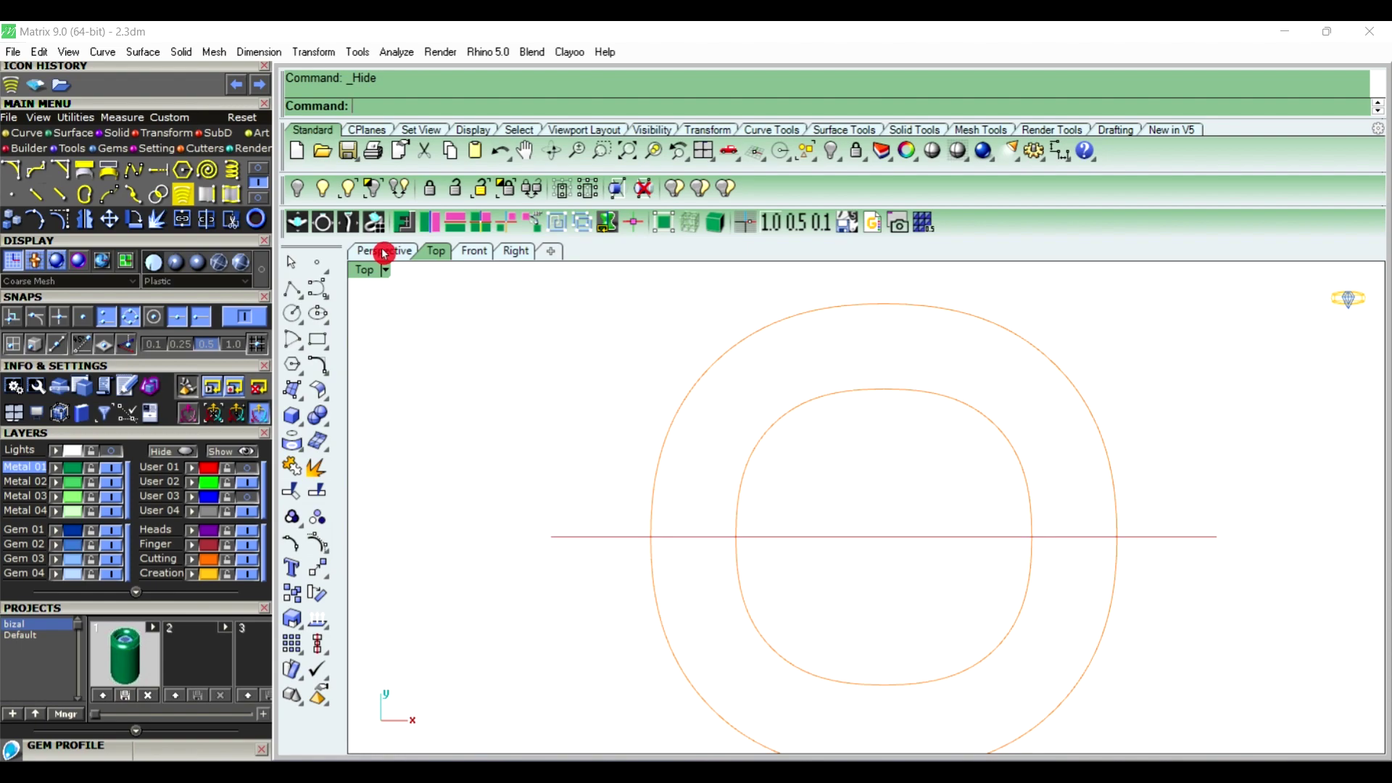
pyautogui.click(385, 252)
pyautogui.moveTo(752, 426)
pyautogui.mouseDown(button='right')
pyautogui.moveTo(947, 533)
pyautogui.moveTo(727, 439)
pyautogui.mouseUp(button='right')
# Hide the finger circle and extra curves, leaving only the two orange rings
pyautogui.click(682, 426)
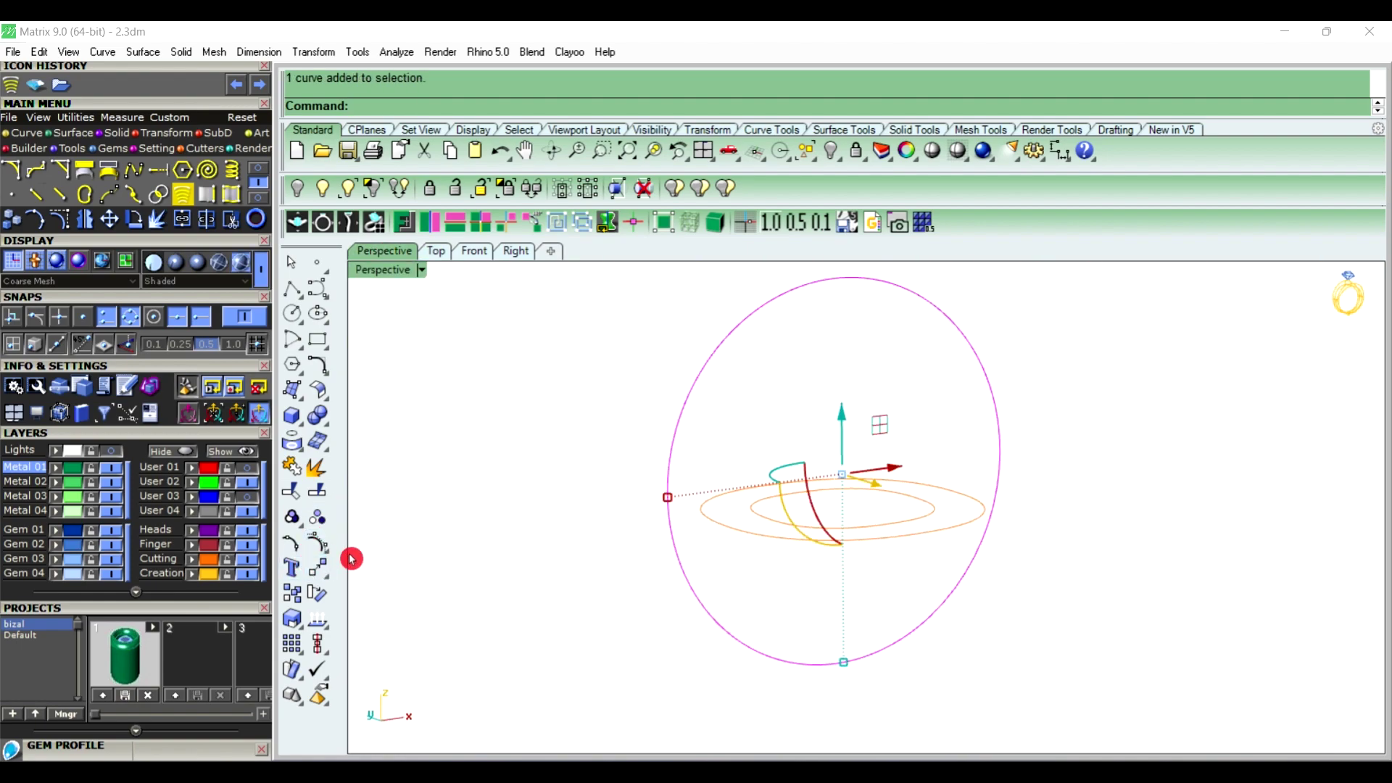
pyautogui.click(249, 547)
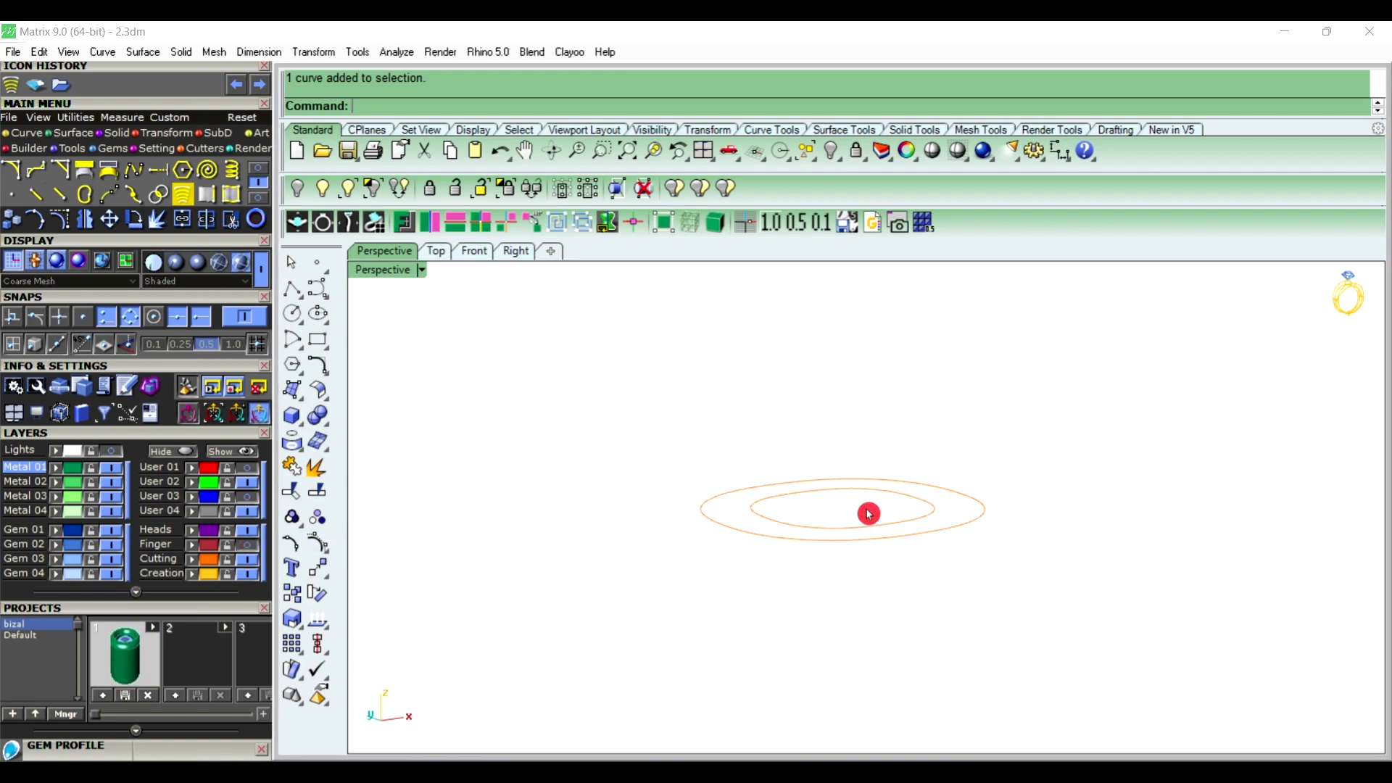
pyautogui.moveTo(869, 513)
pyautogui.mouseDown(button='right')
pyautogui.moveTo(988, 488)
pyautogui.moveTo(855, 544)
pyautogui.moveTo(1063, 521)
pyautogui.moveTo(749, 559)
pyautogui.moveTo(733, 459)
pyautogui.moveTo(733, 615)
pyautogui.moveTo(921, 449)
pyautogui.moveTo(813, 542)
pyautogui.mouseUp(button='right')
pyautogui.hotkey('ctrl', 'h')
pyautogui.rightClick(830, 461)
pyautogui.moveTo(830, 461)
pyautogui.mouseDown(button='right')
pyautogui.moveTo(855, 429)
pyautogui.moveTo(916, 475)
pyautogui.moveTo(1012, 482)
pyautogui.moveTo(972, 460)
pyautogui.moveTo(923, 481)
pyautogui.mouseUp(button='right')
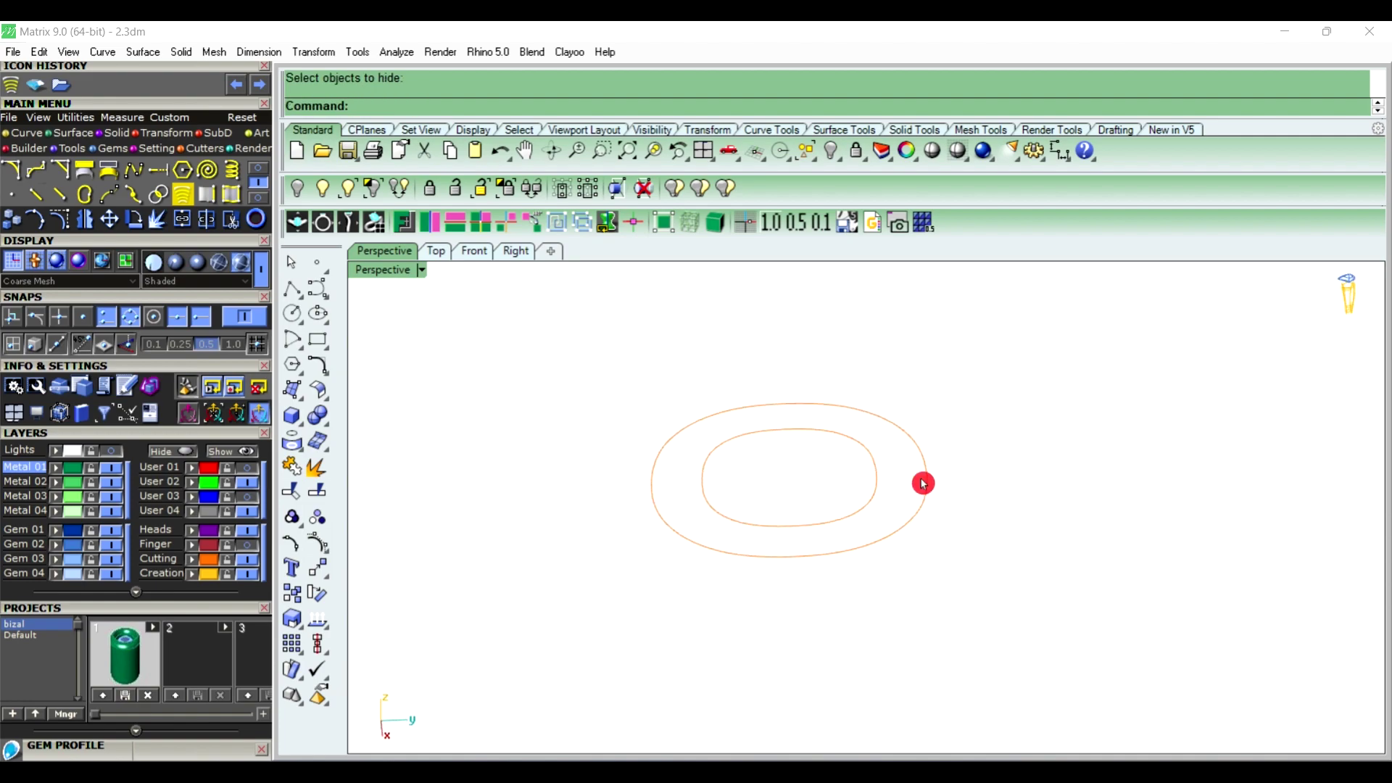
# Select the outer orange ring and bring up its Object Actions list with F6
pyautogui.scroll(2, 928, 487)
pyautogui.click(931, 487)
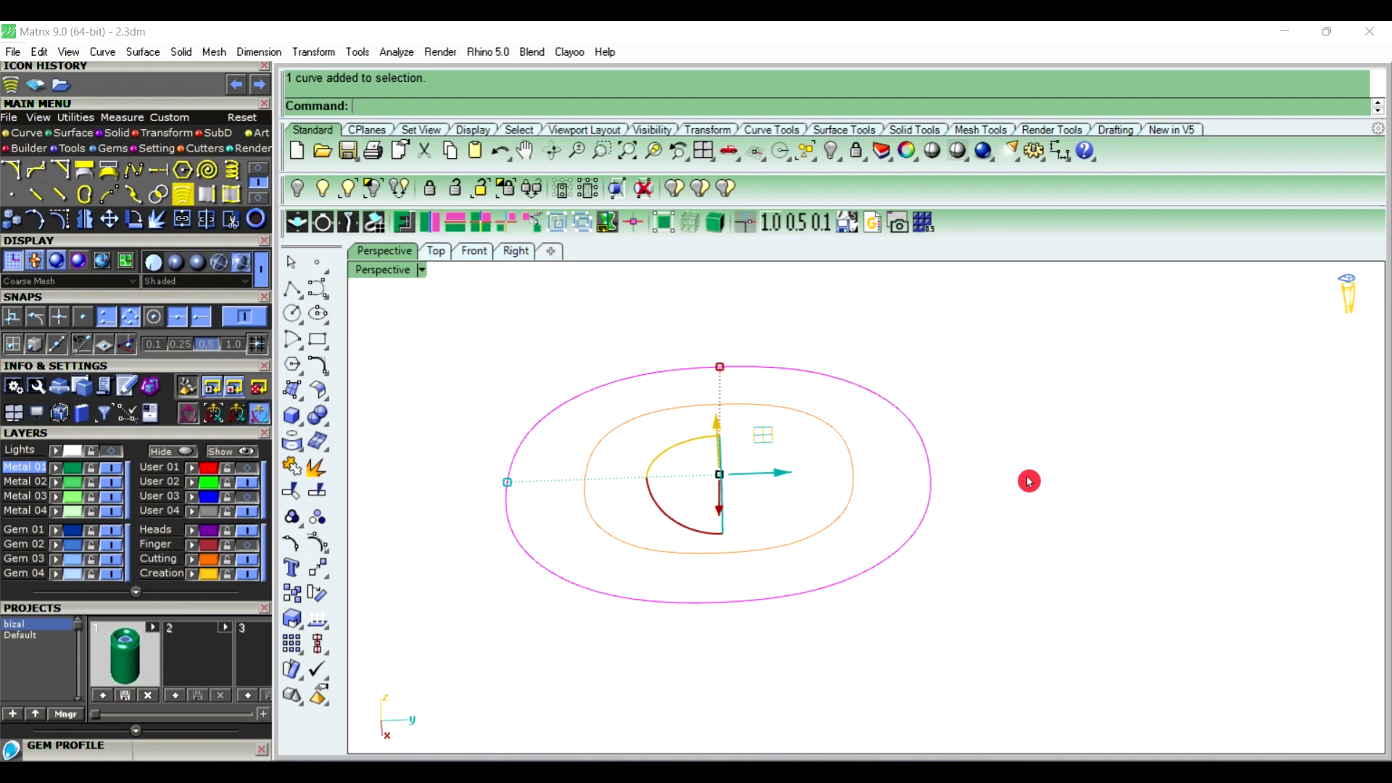
pyautogui.press('F6')
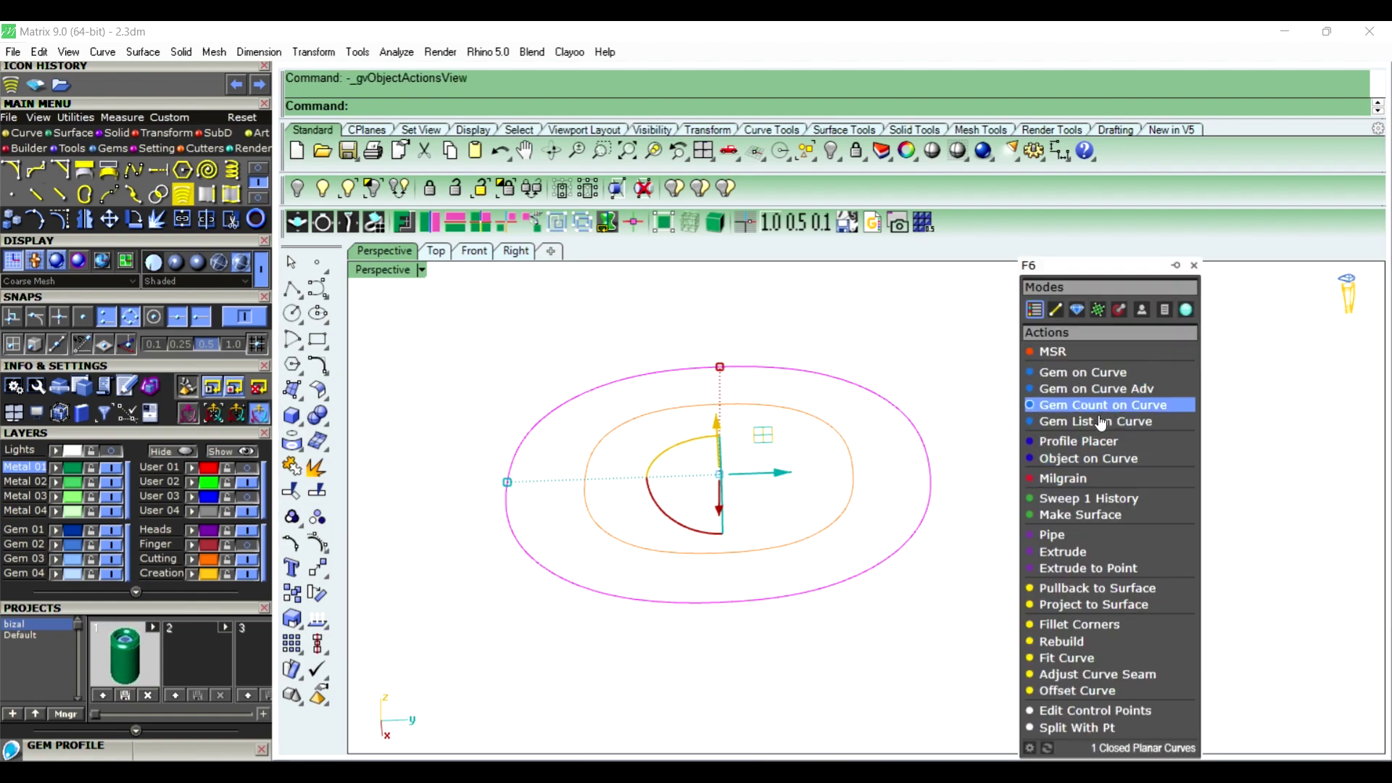
# Start Profile Placer on the outer cushion outline and open the Edge Profile library
pyautogui.click(1087, 441)
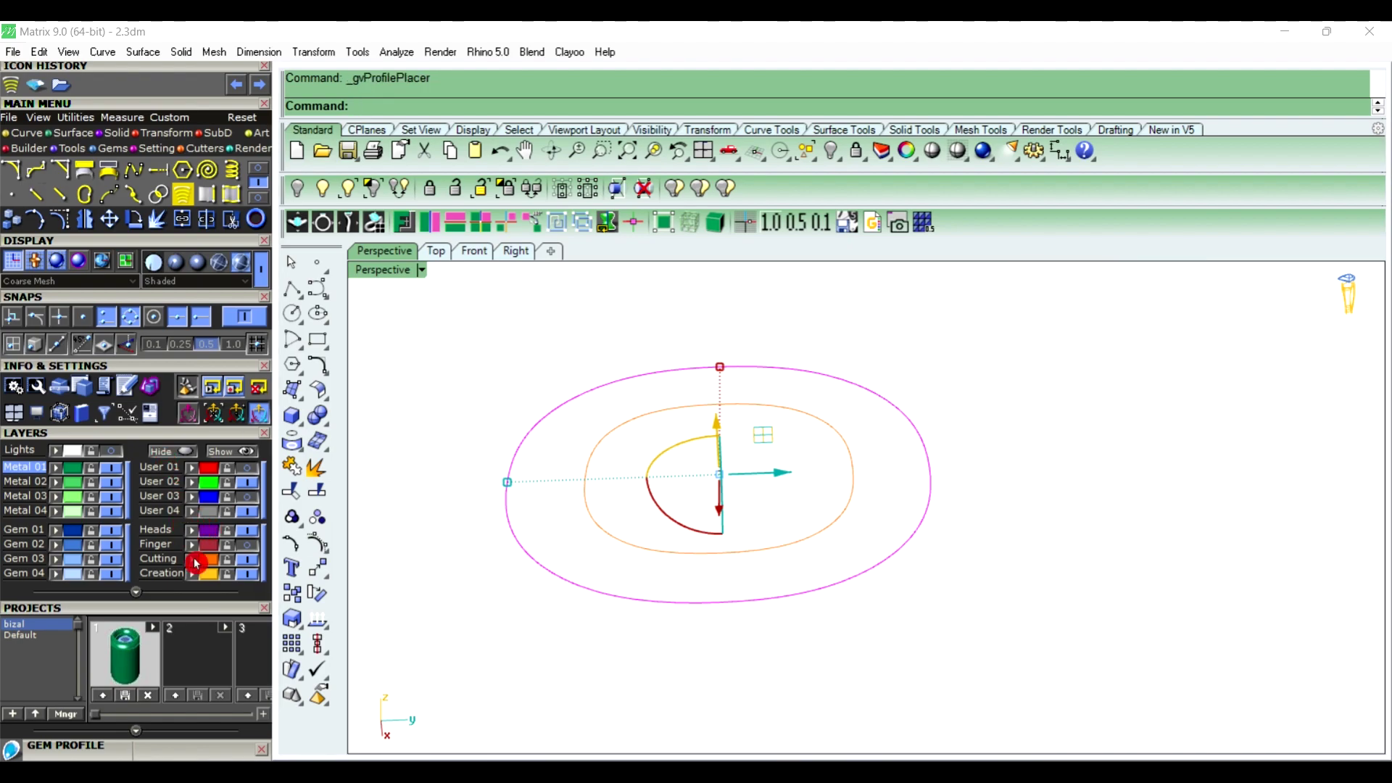
pyautogui.click(834, 529)
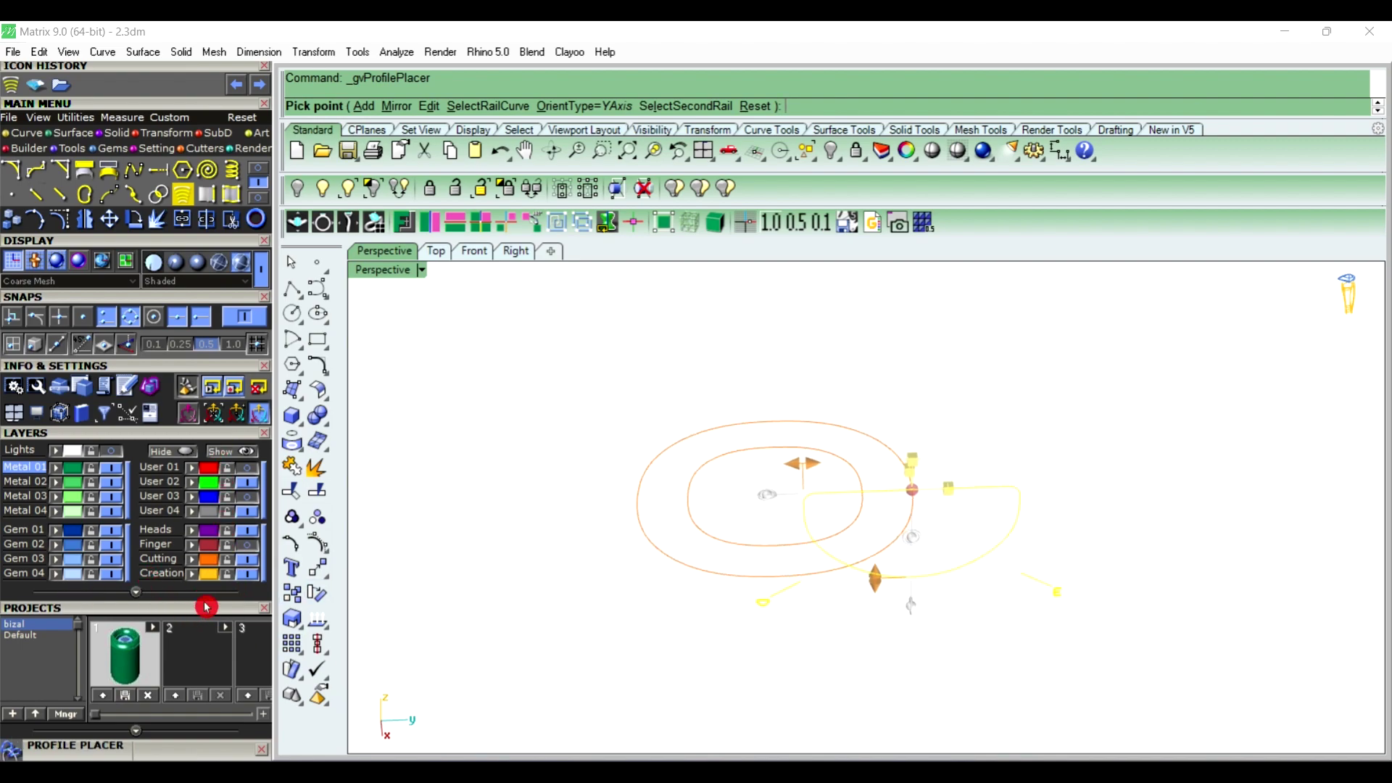
pyautogui.moveTo(206, 612); pyautogui.dragTo(190, 453)
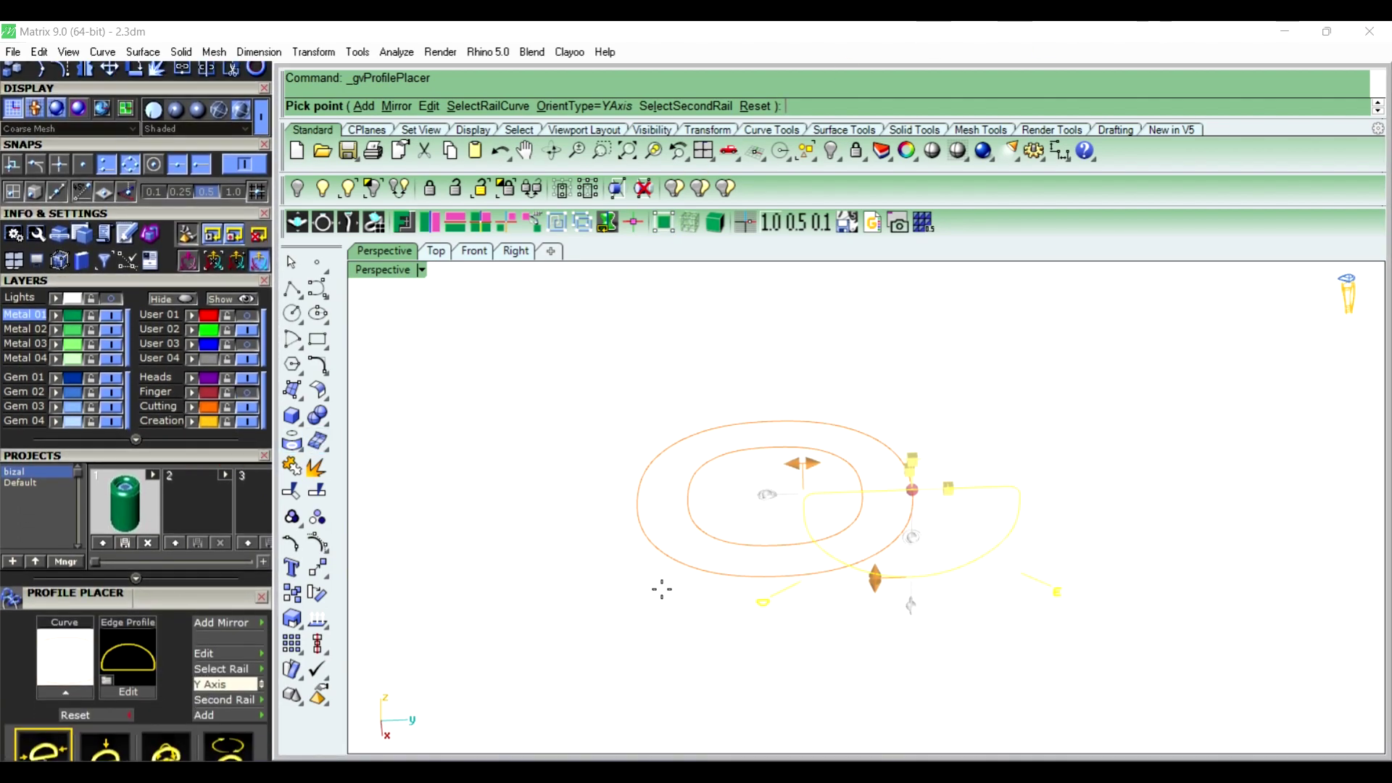
pyautogui.moveTo(202, 453)
pyautogui.mouseDown()
pyautogui.moveTo(207, 347)
pyautogui.moveTo(233, 522)
pyautogui.mouseUp()
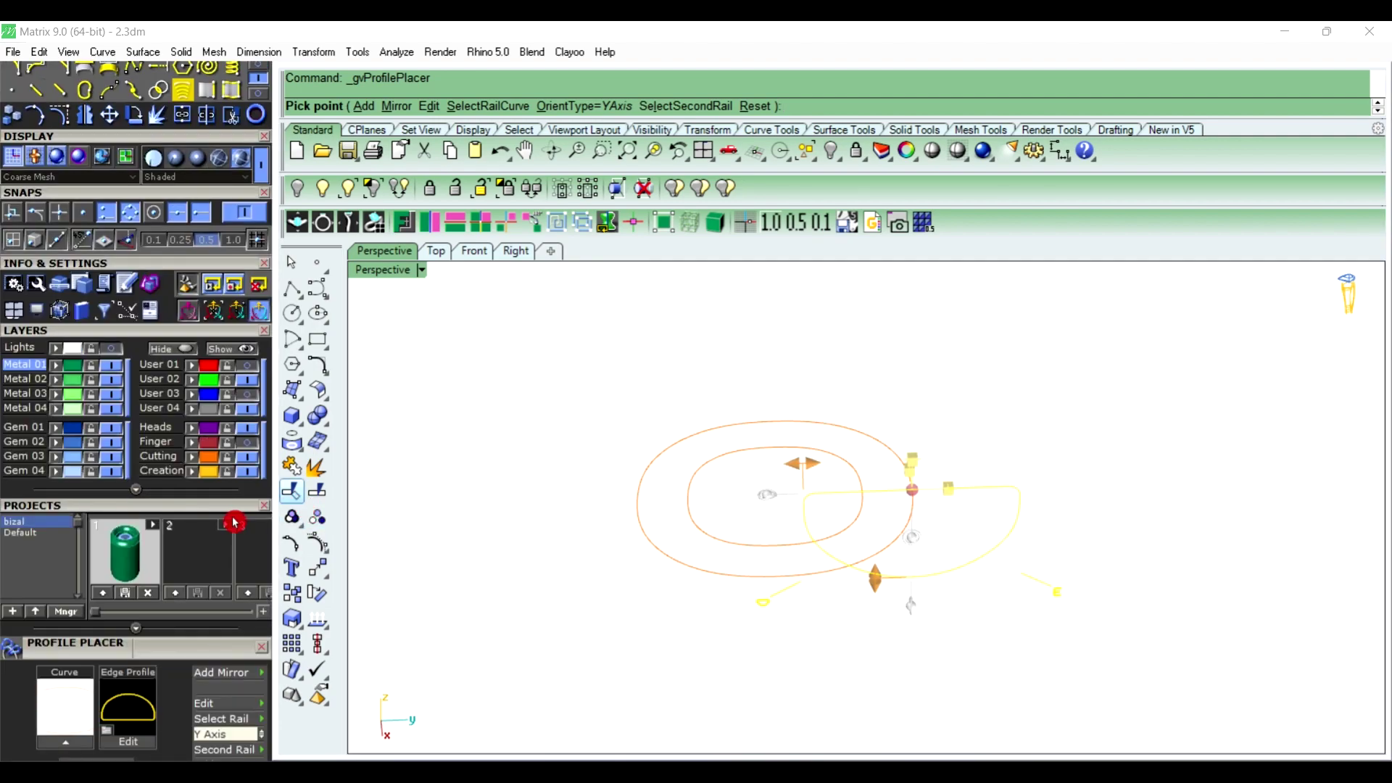
pyautogui.moveTo(181, 647); pyautogui.dragTo(181, 479)
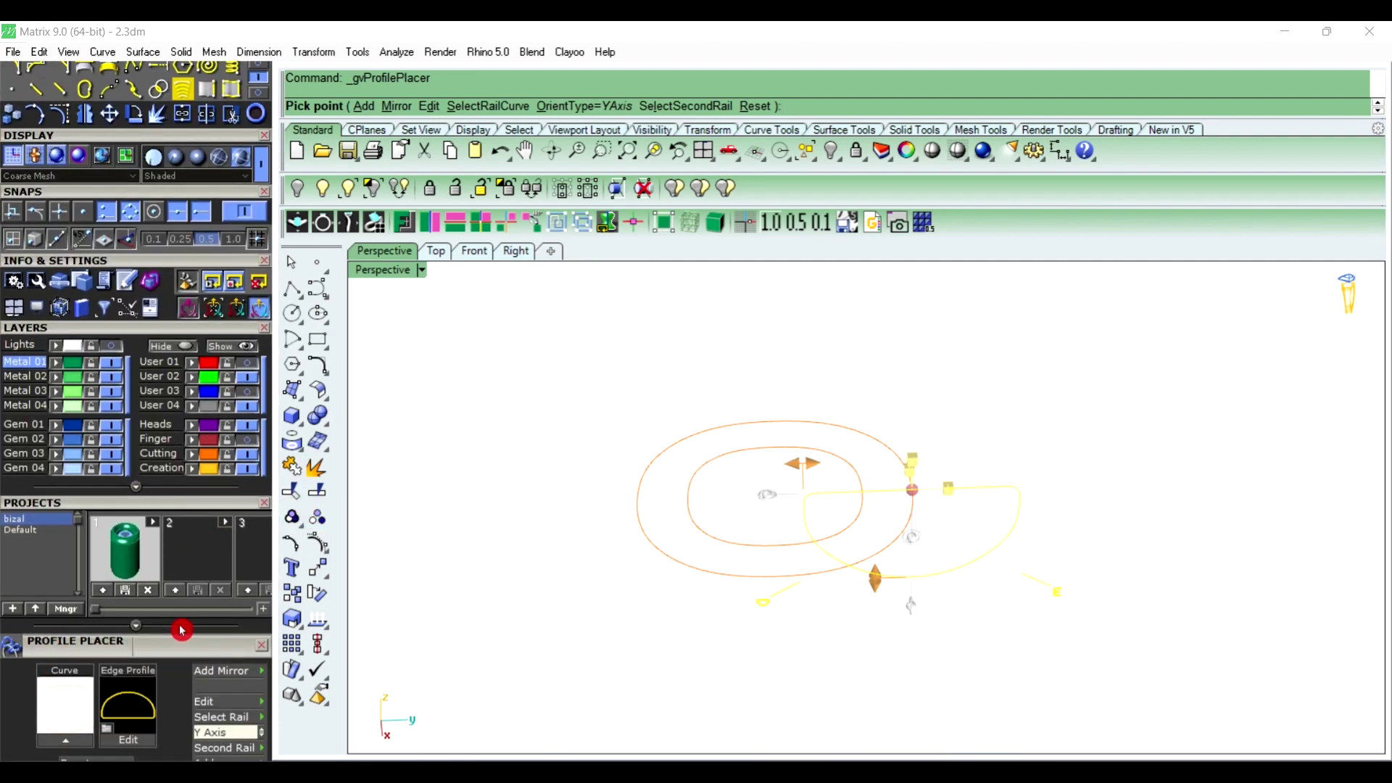
pyautogui.click(166, 533)
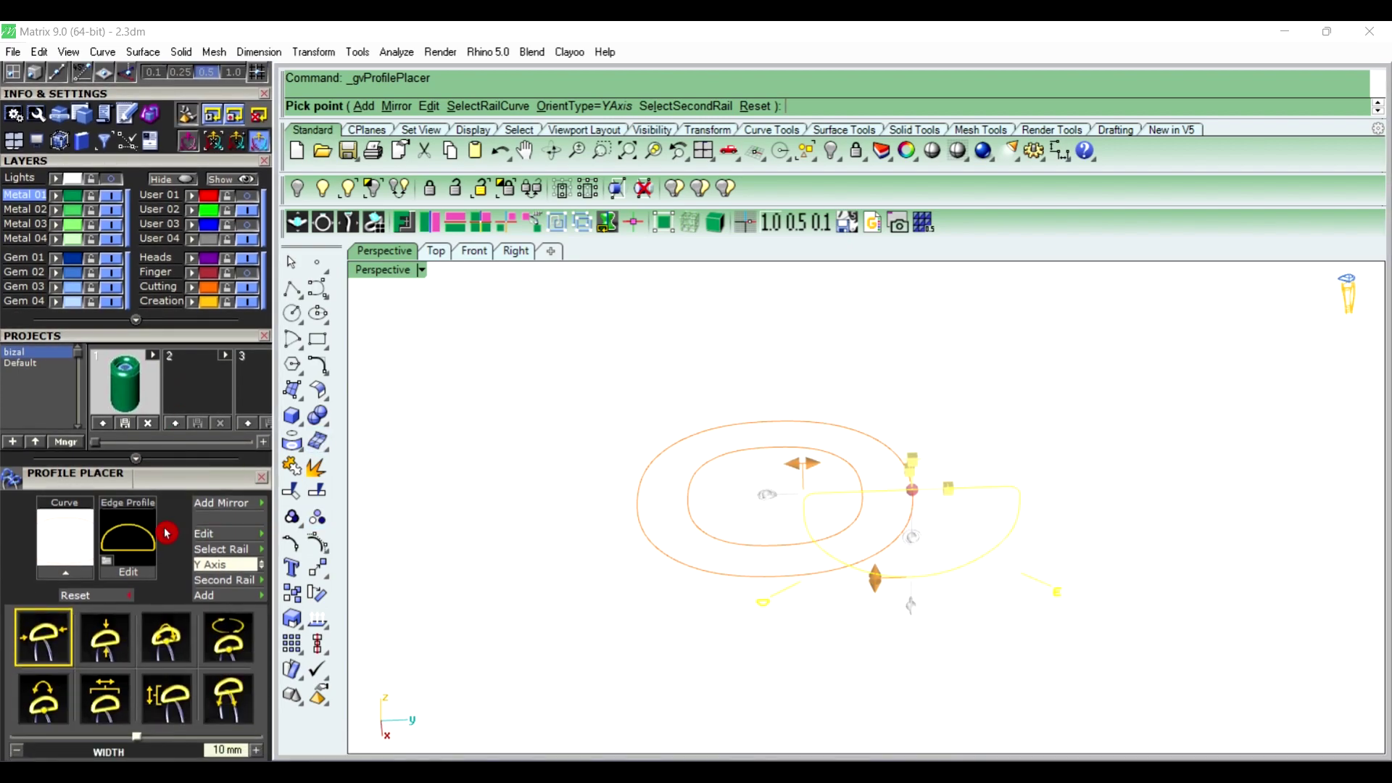
pyautogui.click(114, 564)
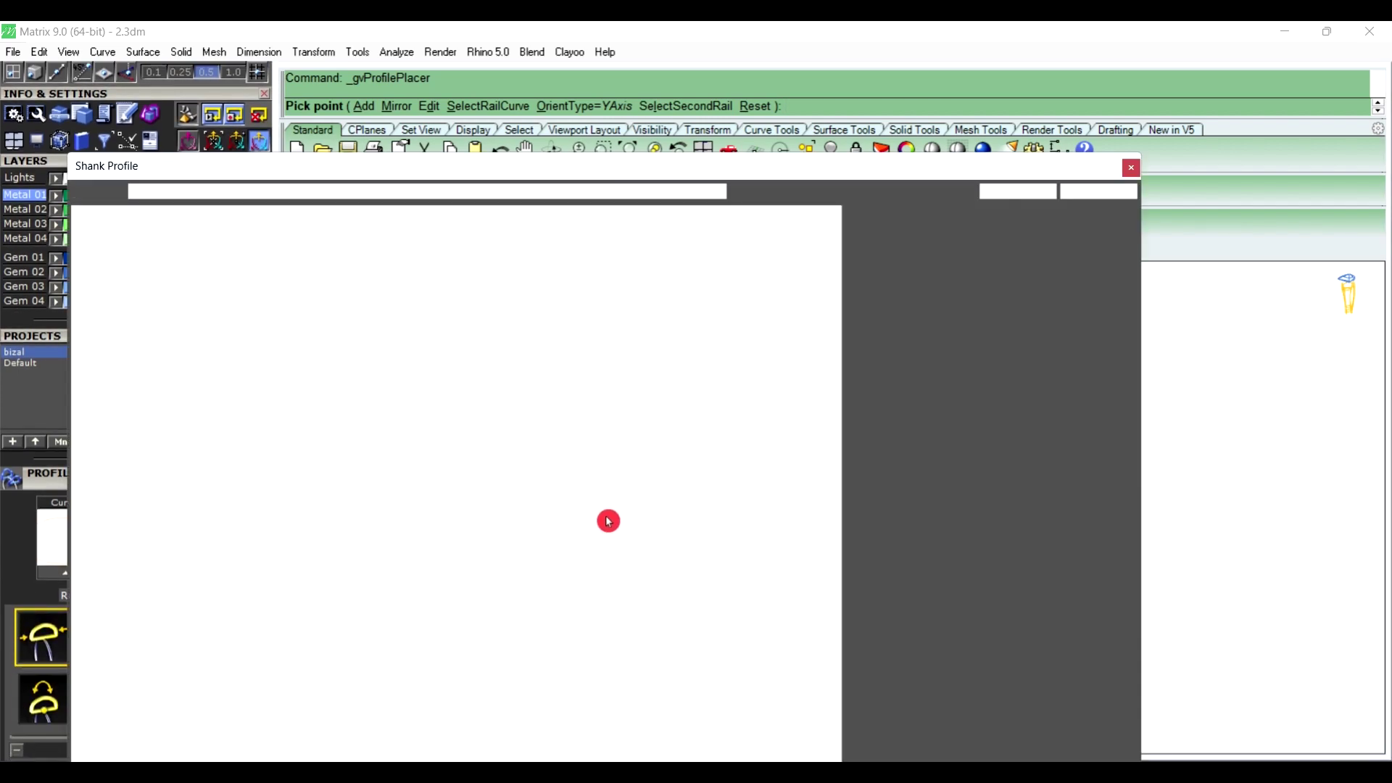
# Load the rounded-rectangle profileplacer_08 shank profile onto the outer ring at 10 mm width
pyautogui.scroll(-3, 604, 501)
pyautogui.scroll(-3, 604, 500)
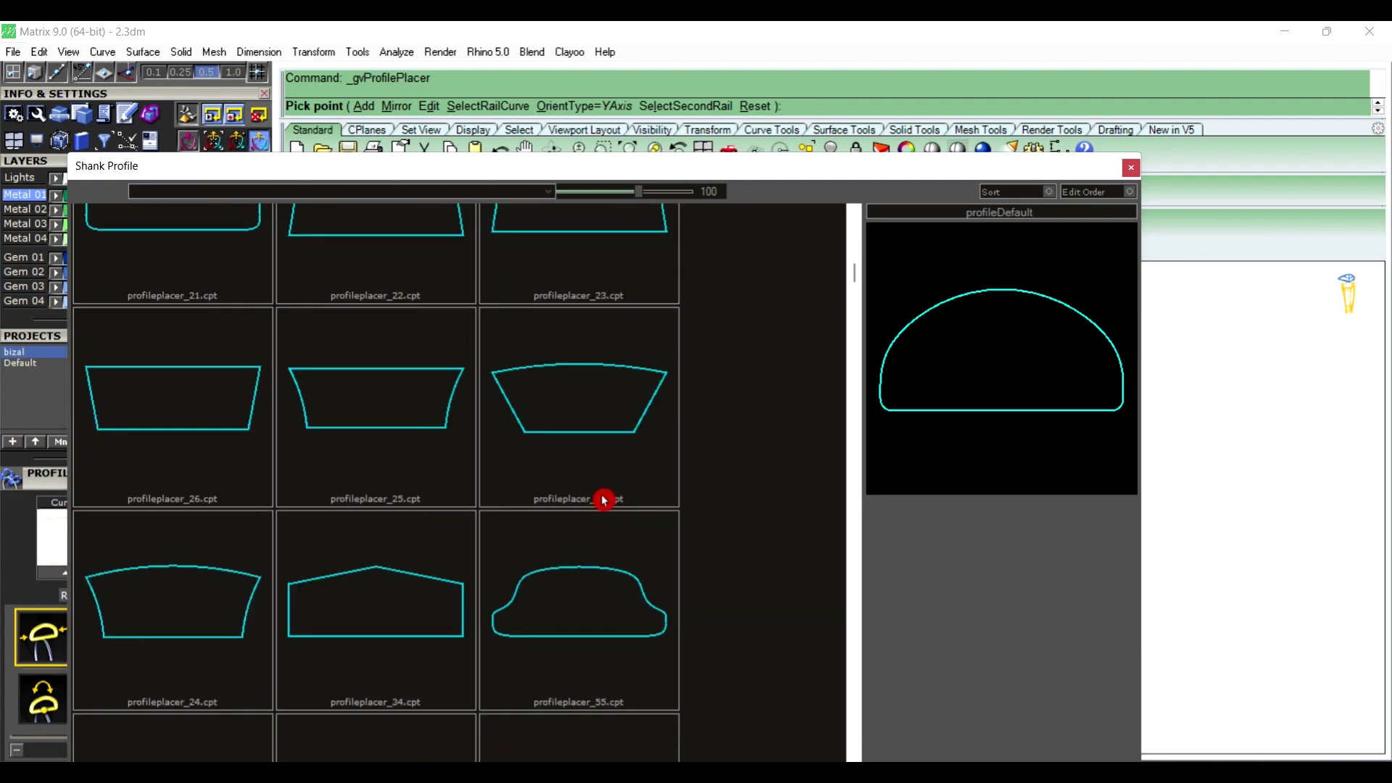
pyautogui.scroll(-3, 604, 501)
pyautogui.scroll(-3, 604, 500)
pyautogui.scroll(-2, 604, 500)
pyautogui.scroll(-2, 604, 501)
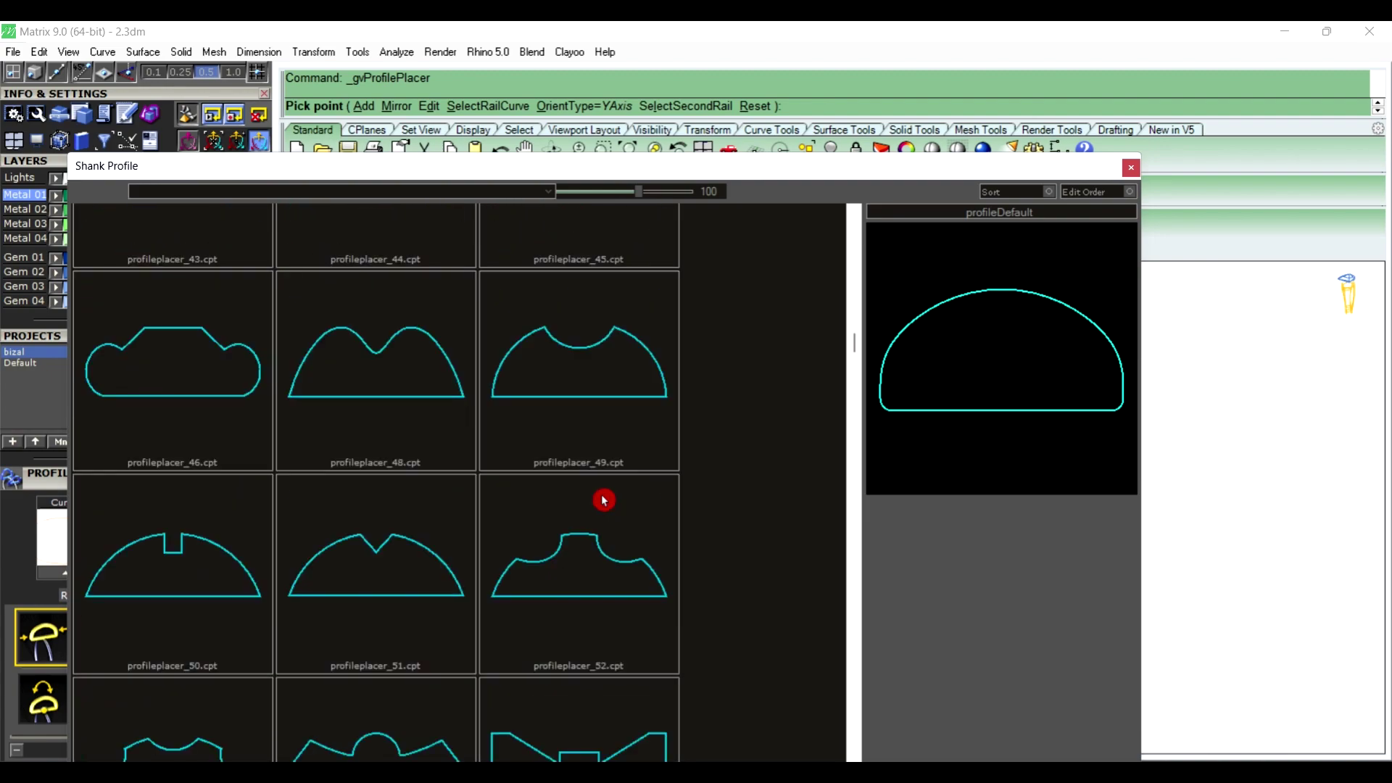
pyautogui.scroll(-2, 604, 500)
pyautogui.scroll(-2, 604, 501)
pyautogui.scroll(-2, 604, 501)
pyautogui.scroll(-2, 604, 500)
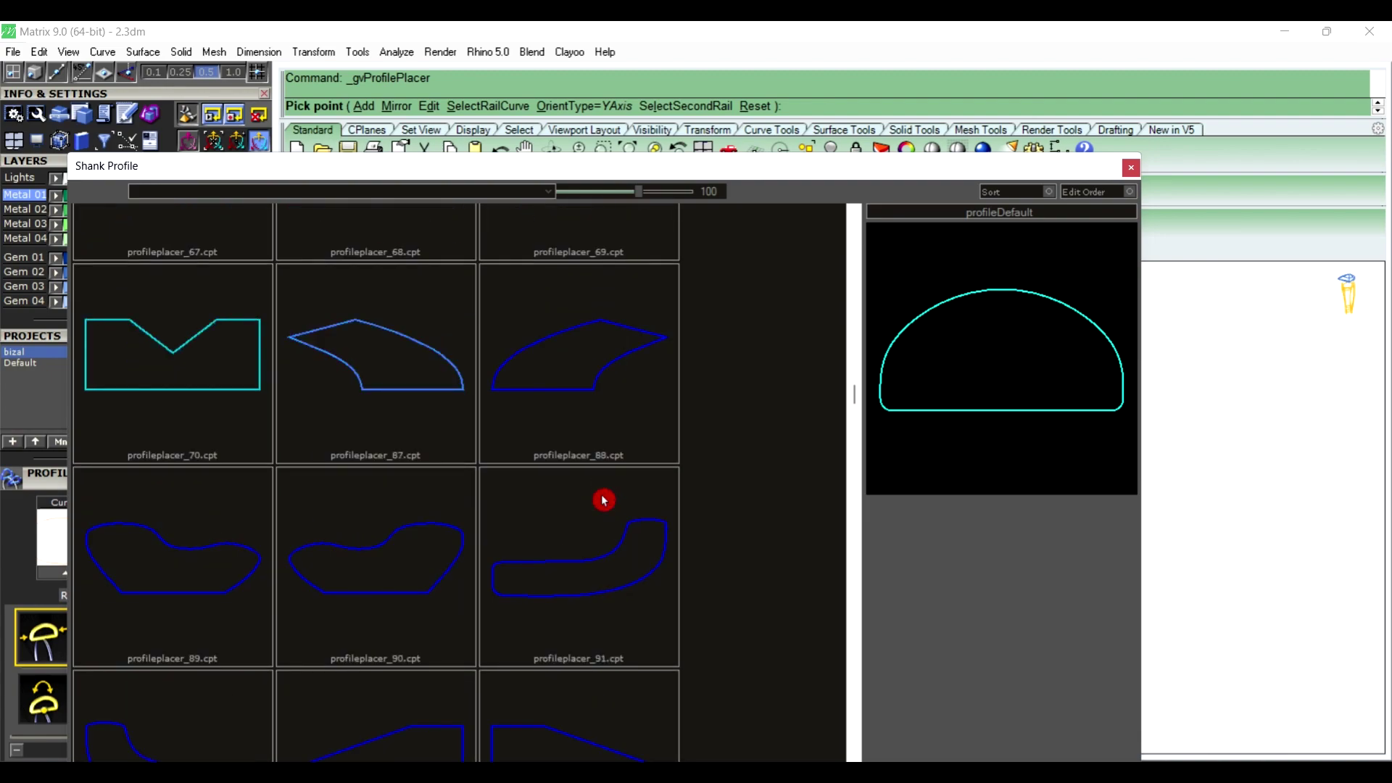
pyautogui.scroll(-2, 604, 501)
pyautogui.click(335, 679)
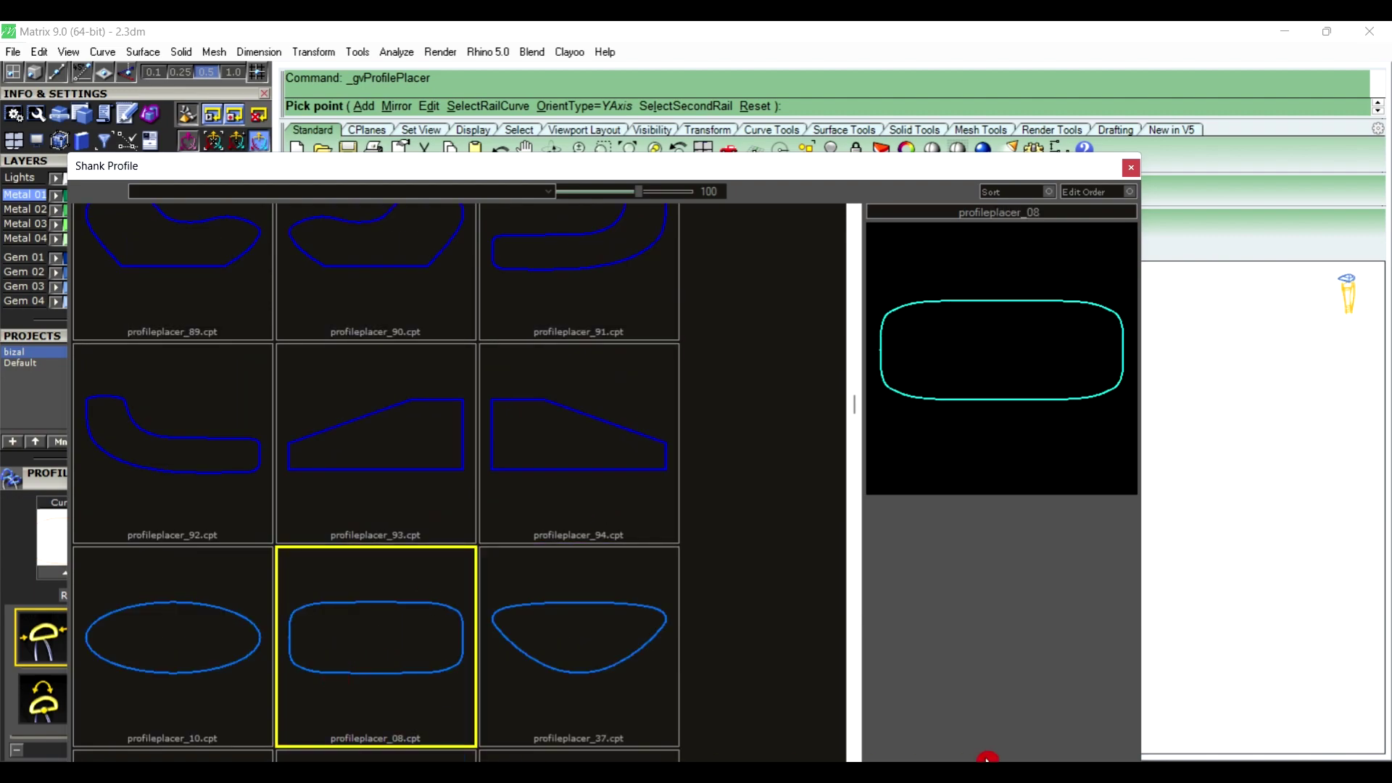
pyautogui.doubleClick(336, 679)
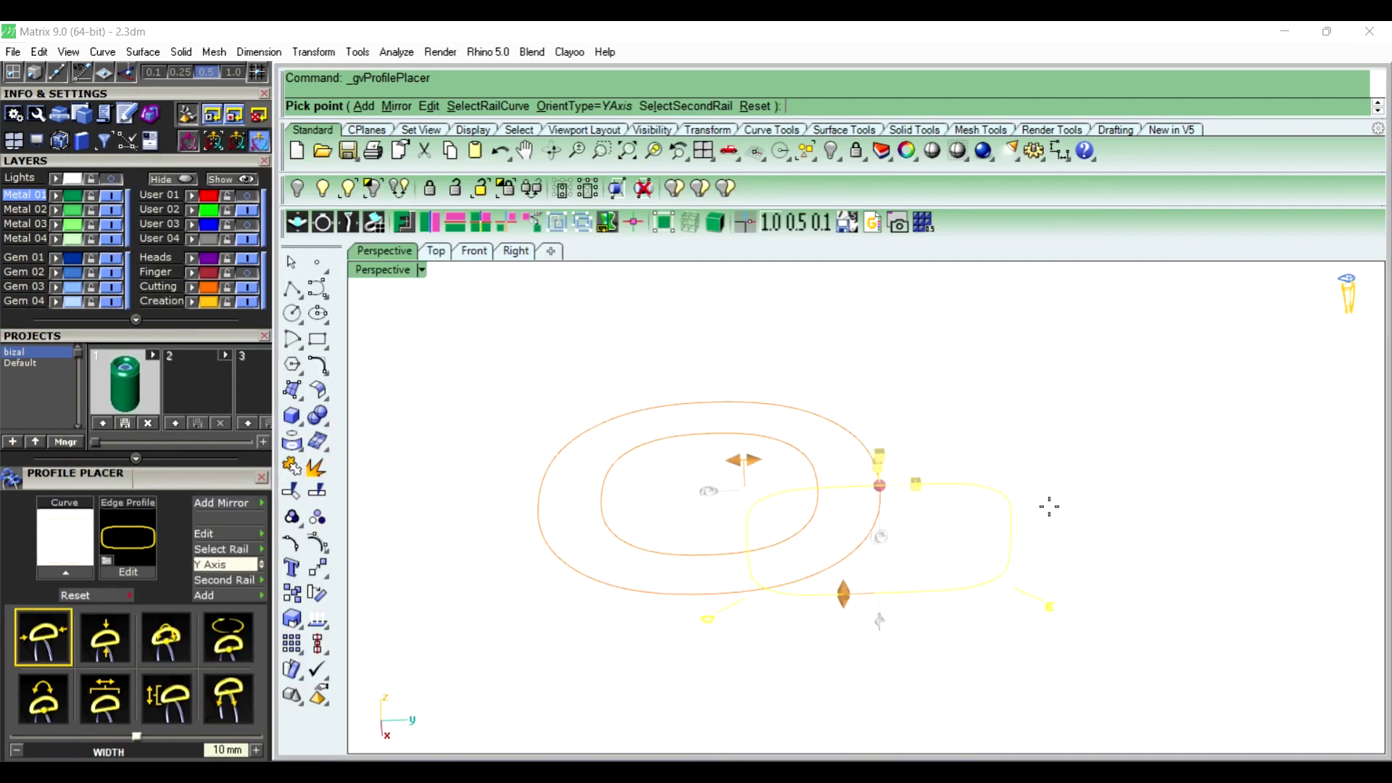
pyautogui.moveTo(1101, 543)
pyautogui.mouseDown(button='right')
pyautogui.moveTo(1098, 589)
pyautogui.moveTo(773, 577)
pyautogui.moveTo(645, 555)
pyautogui.moveTo(916, 471)
pyautogui.moveTo(972, 482)
pyautogui.moveTo(973, 516)
pyautogui.moveTo(955, 523)
pyautogui.mouseUp(button='right')
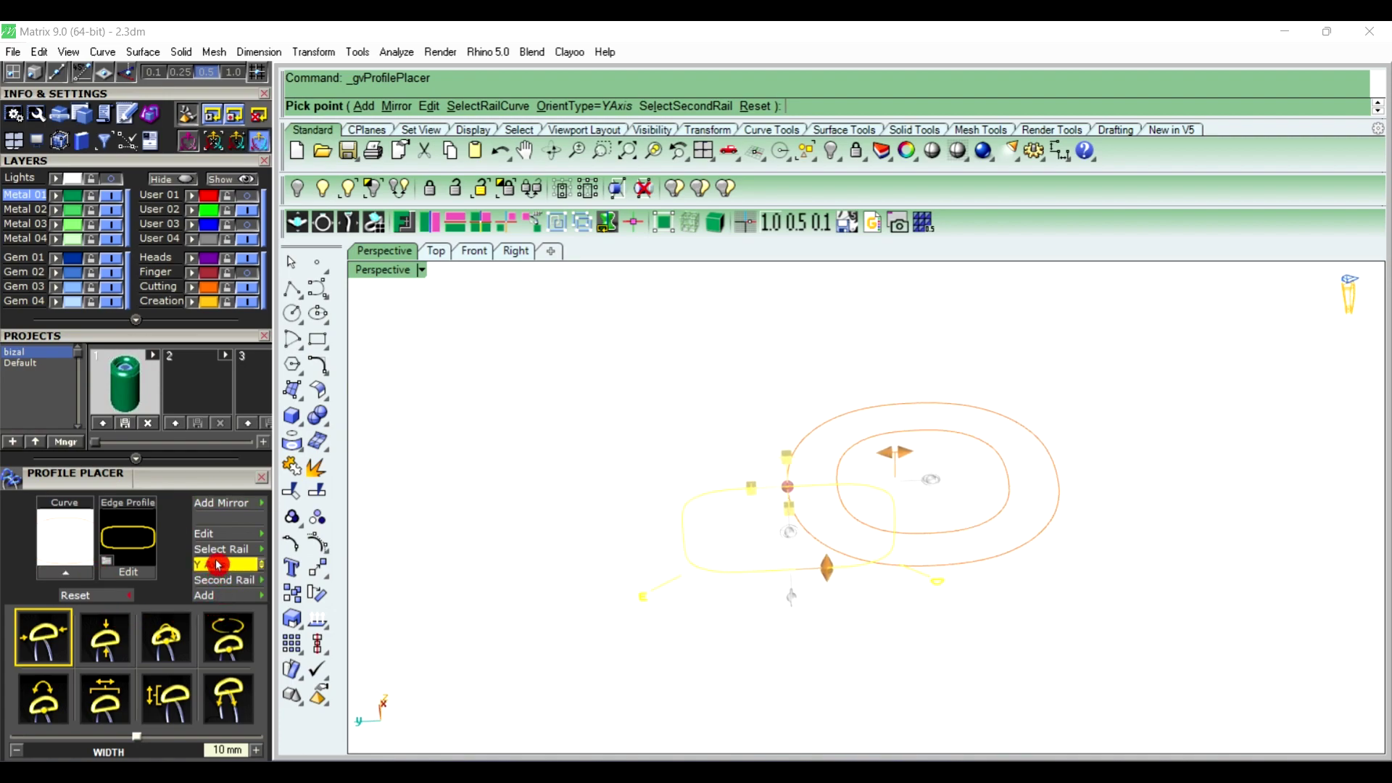
# Add the inner ellipse as a second rail and finish placing the profile
pyautogui.click(238, 556)
pyautogui.click(237, 580)
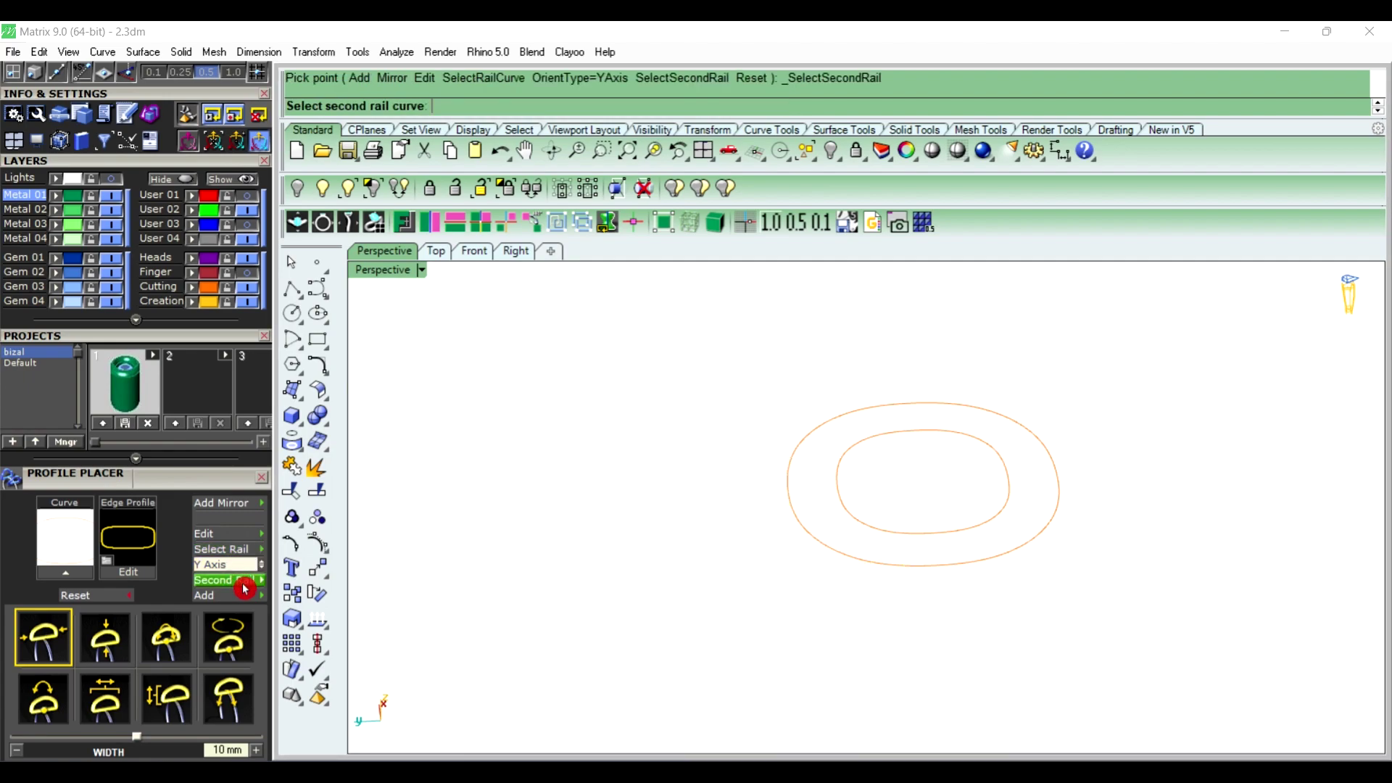
pyautogui.click(868, 530)
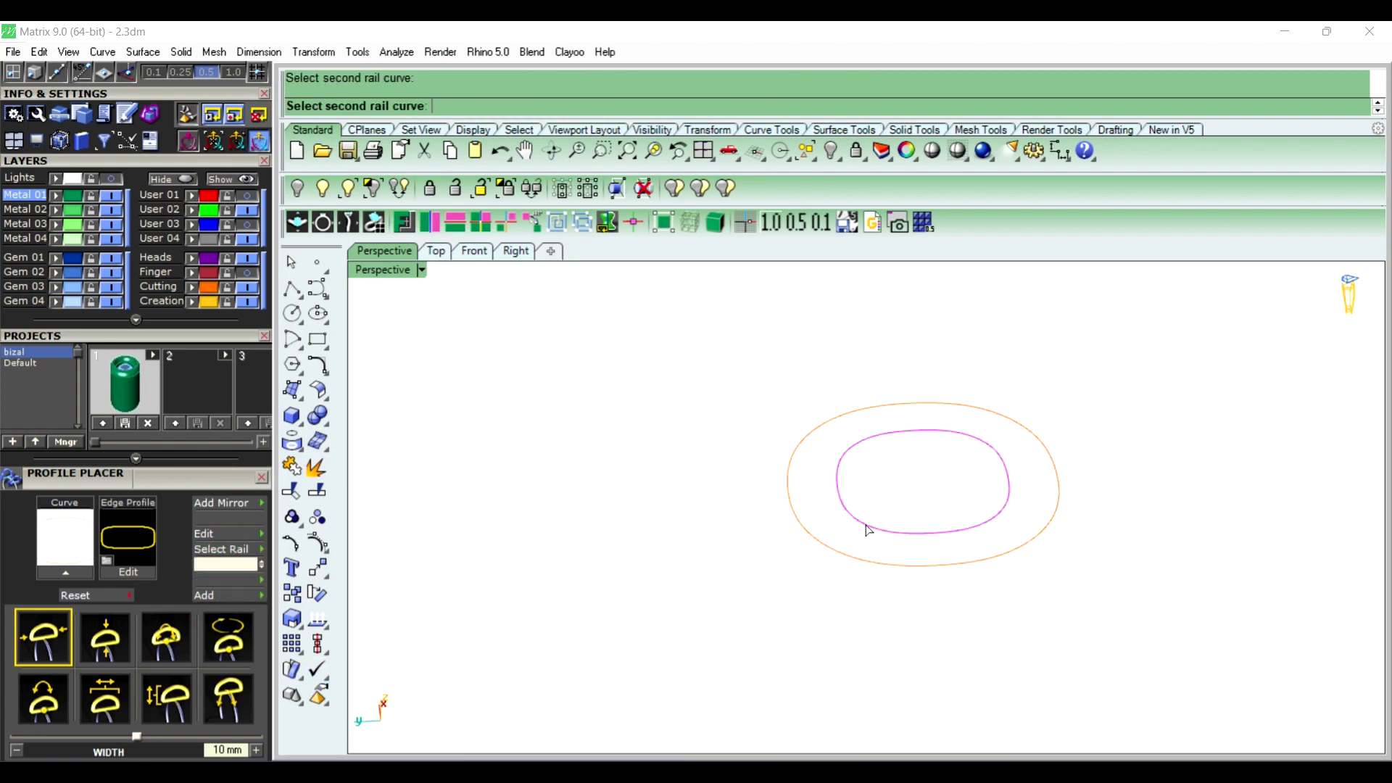
pyautogui.rightClick(867, 530)
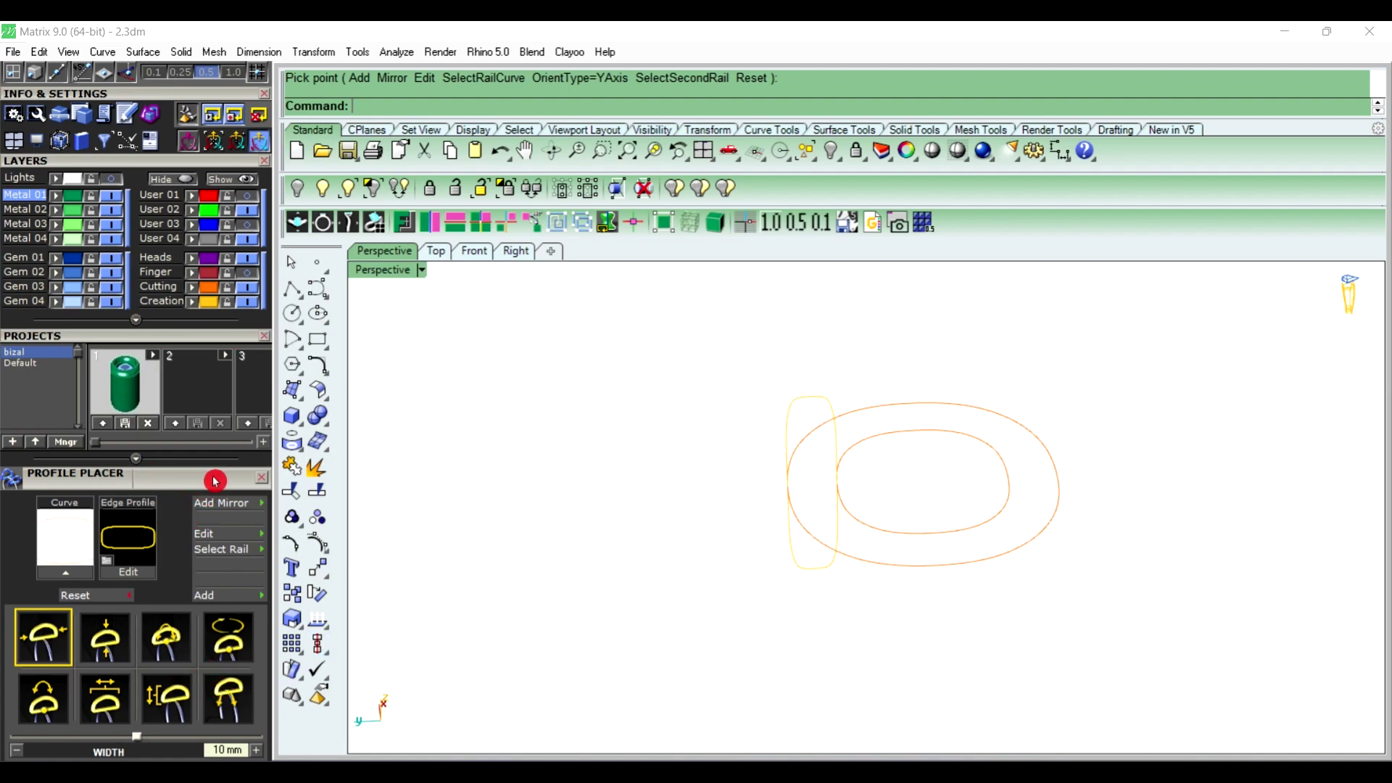
# Select the placed profile curve and bring up its Object Actions list
pyautogui.moveTo(214, 481); pyautogui.dragTo(227, 356)
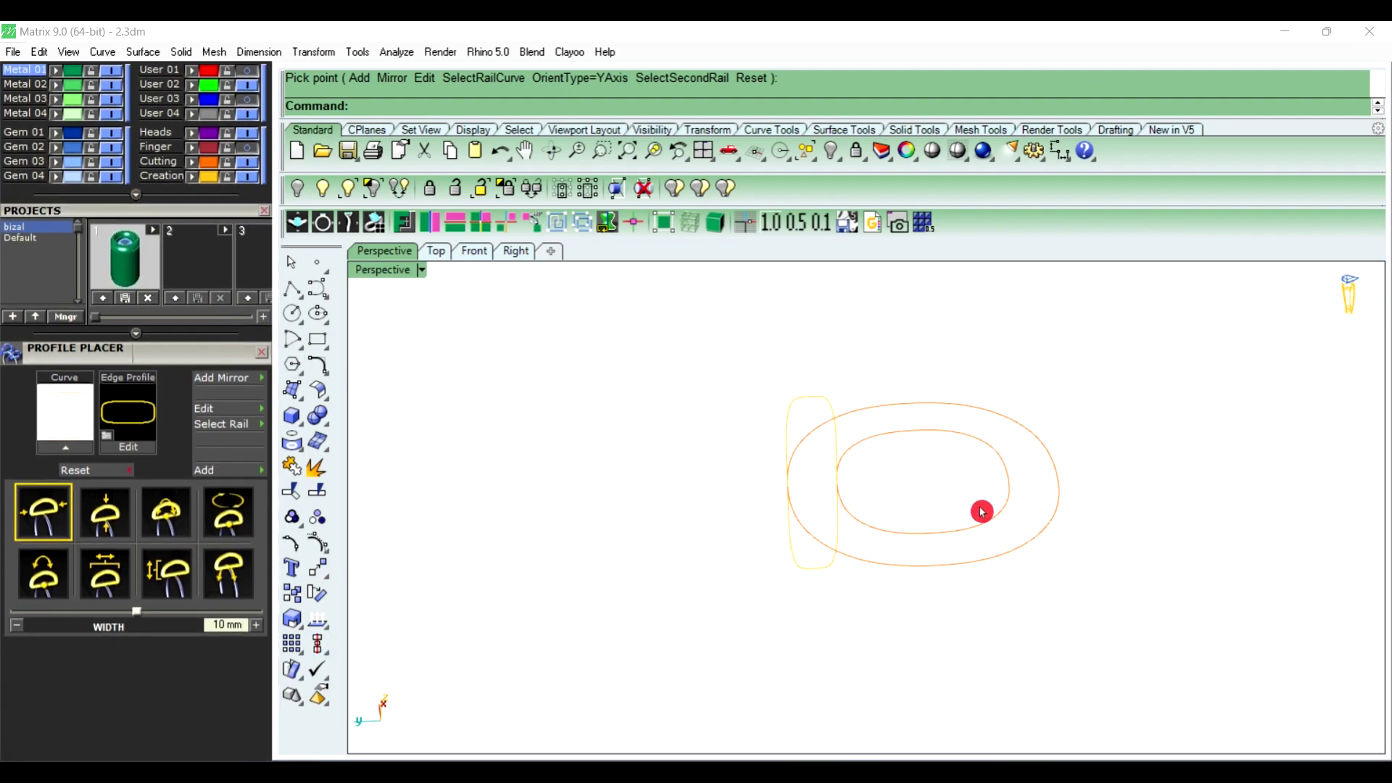
pyautogui.click(829, 567)
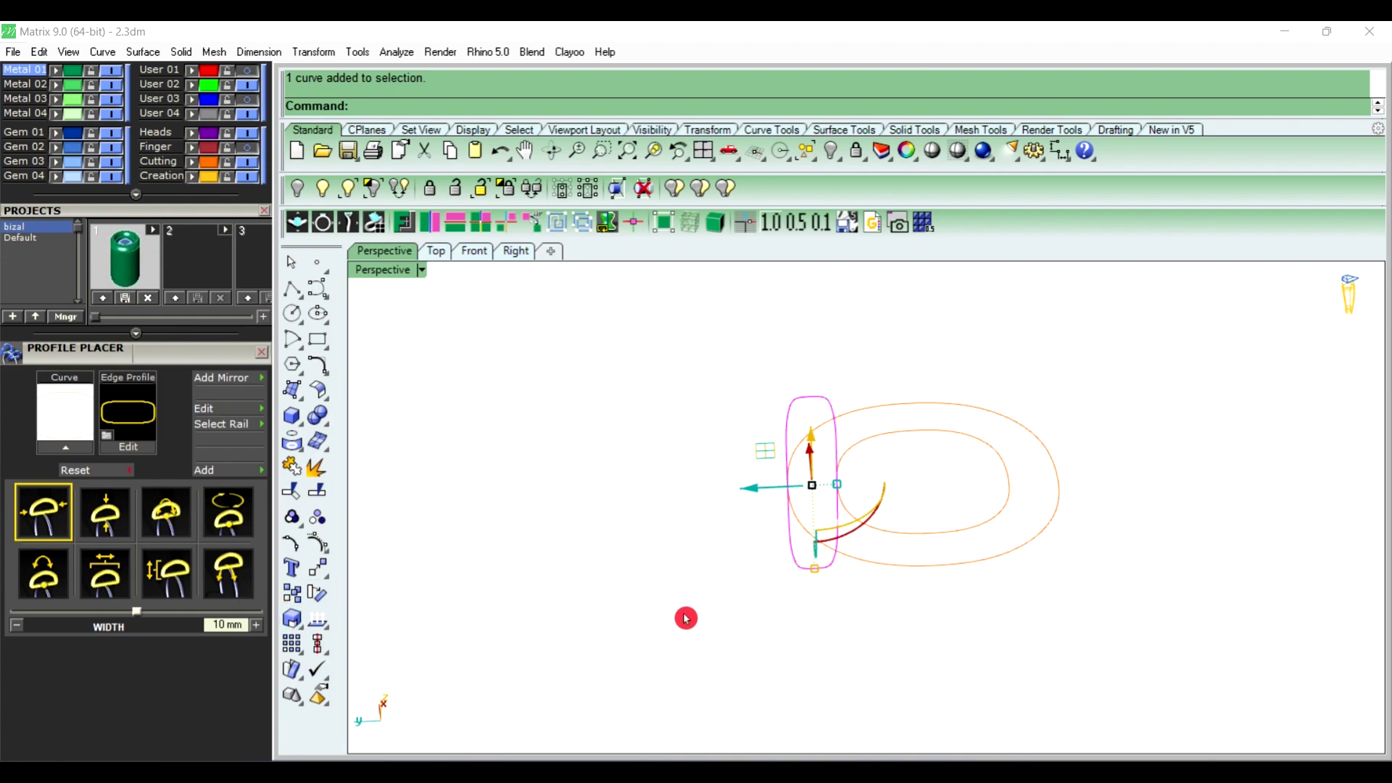
pyautogui.press('F6')
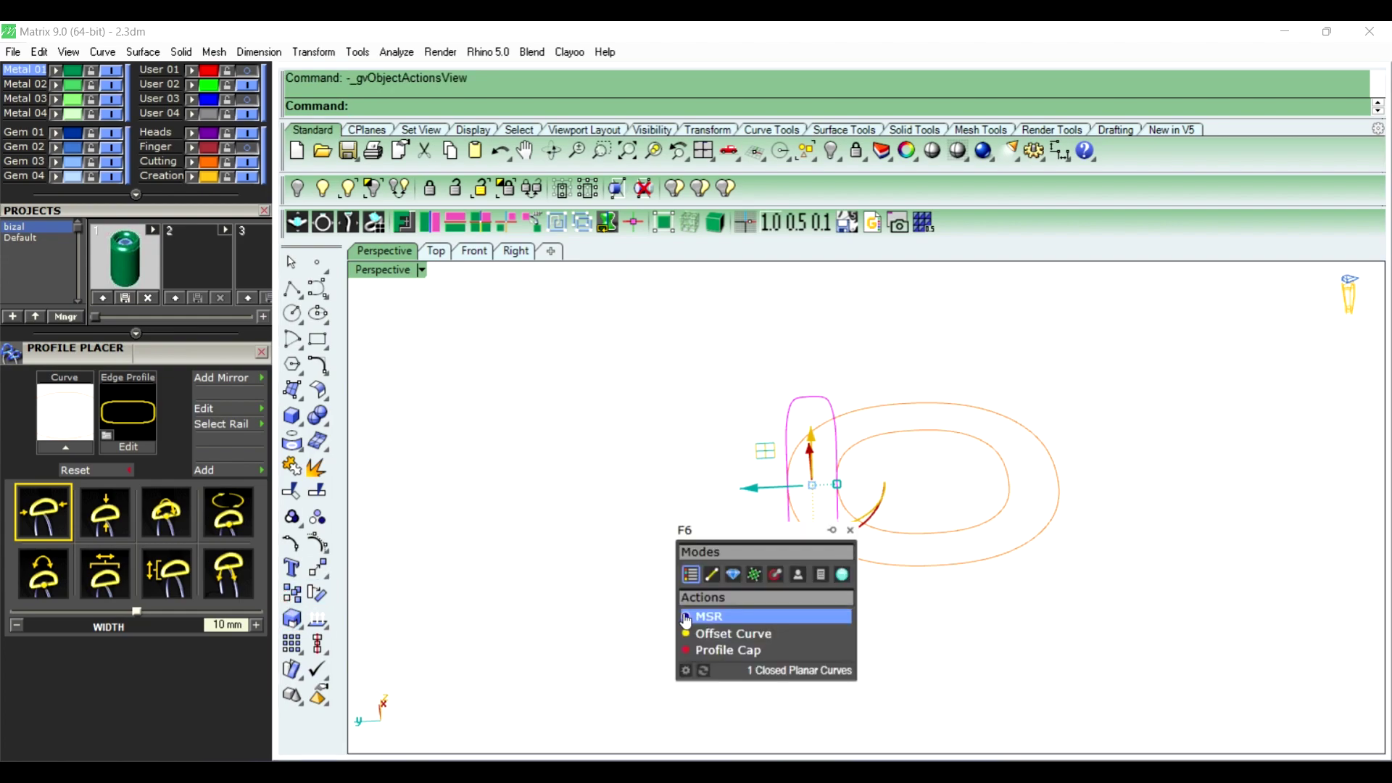
# Reshape the profile with MSR into a flatter edge profile 2 mm wide
pyautogui.click(709, 617)
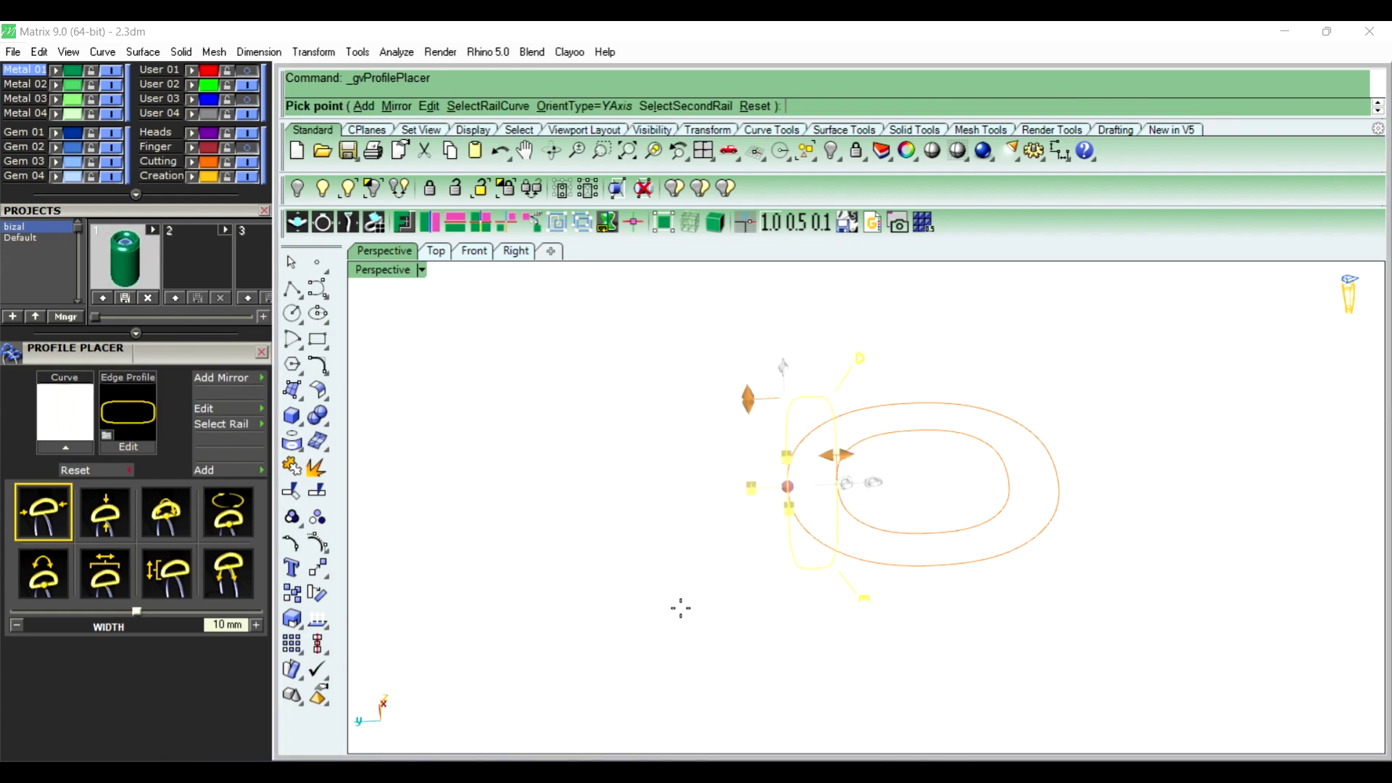
pyautogui.click(252, 538)
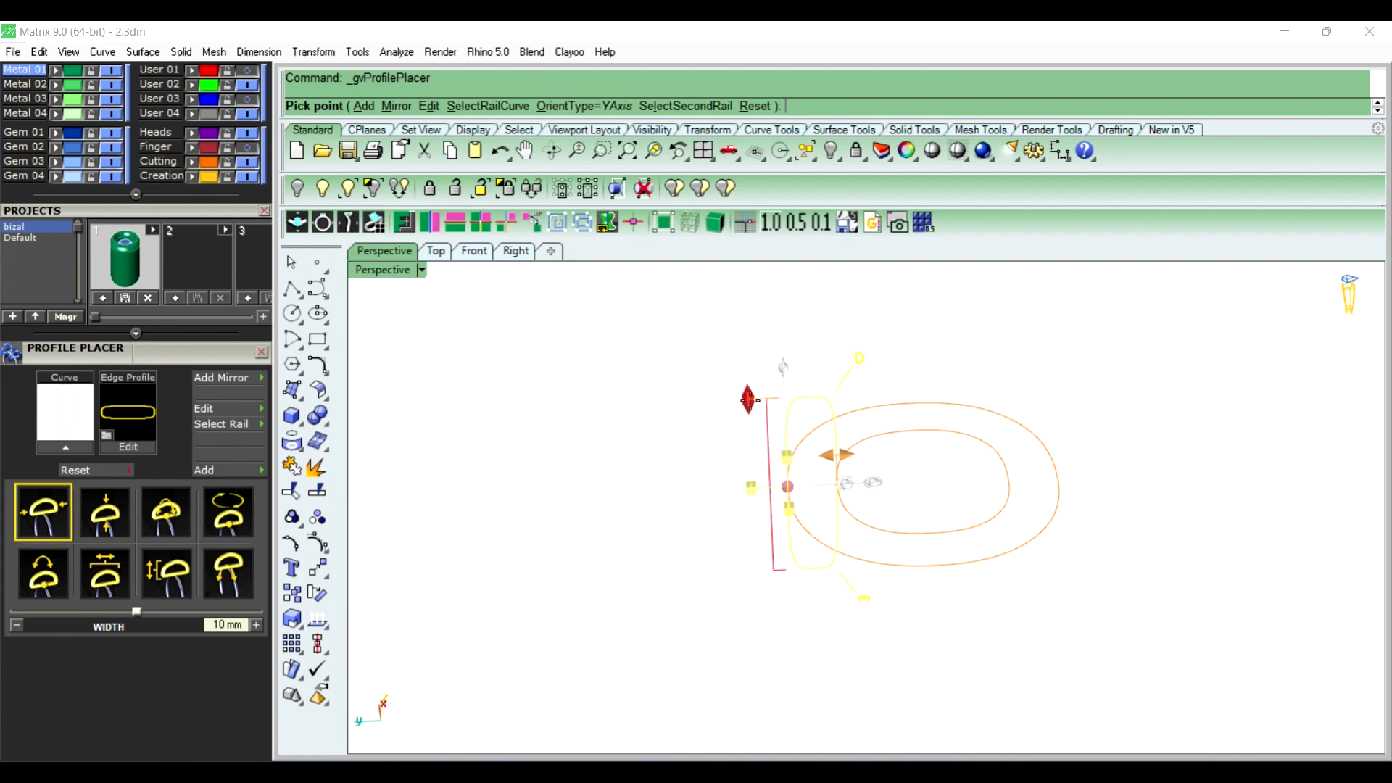
pyautogui.write('5.5')
pyautogui.press('Return')
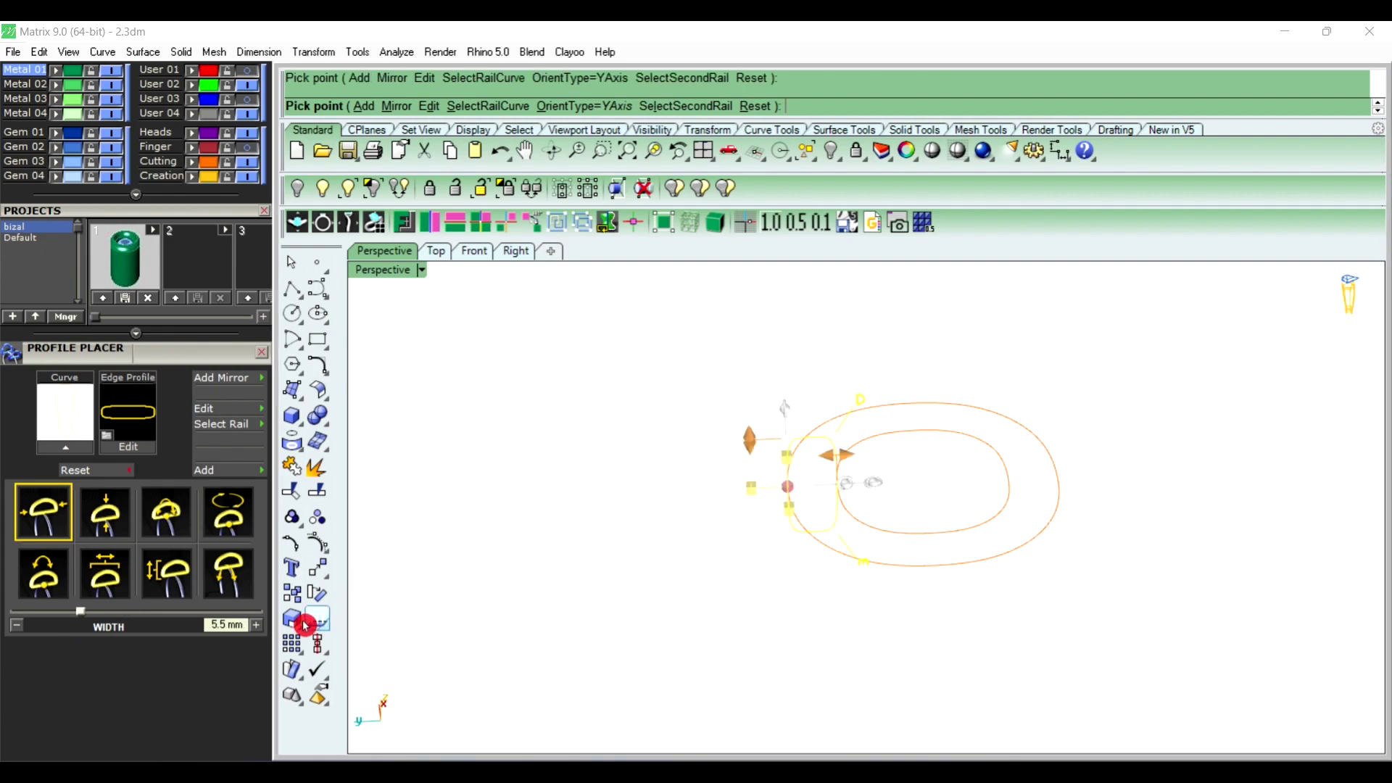
pyautogui.click(257, 631)
pyautogui.click(142, 607)
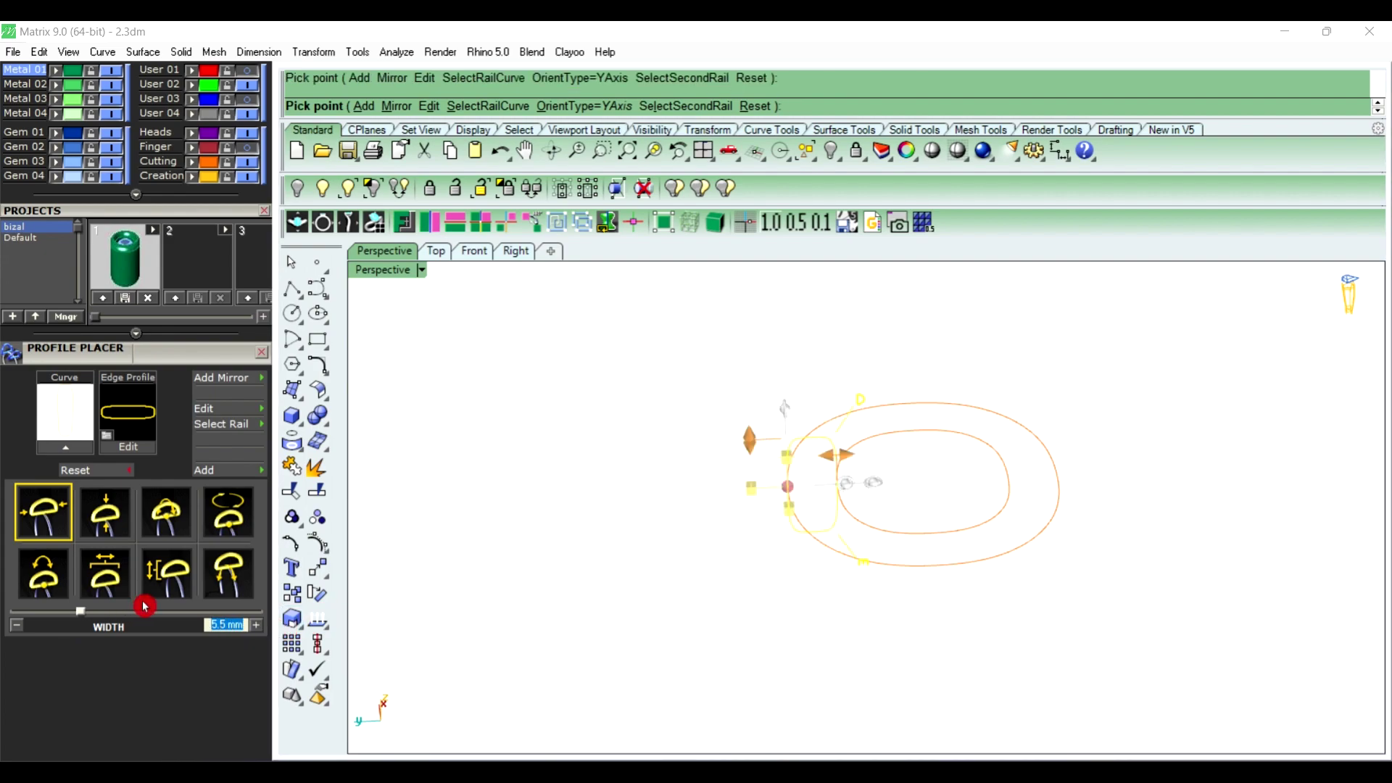
pyautogui.write('2')
pyautogui.click(145, 606)
pyautogui.scroll(1, 794, 475)
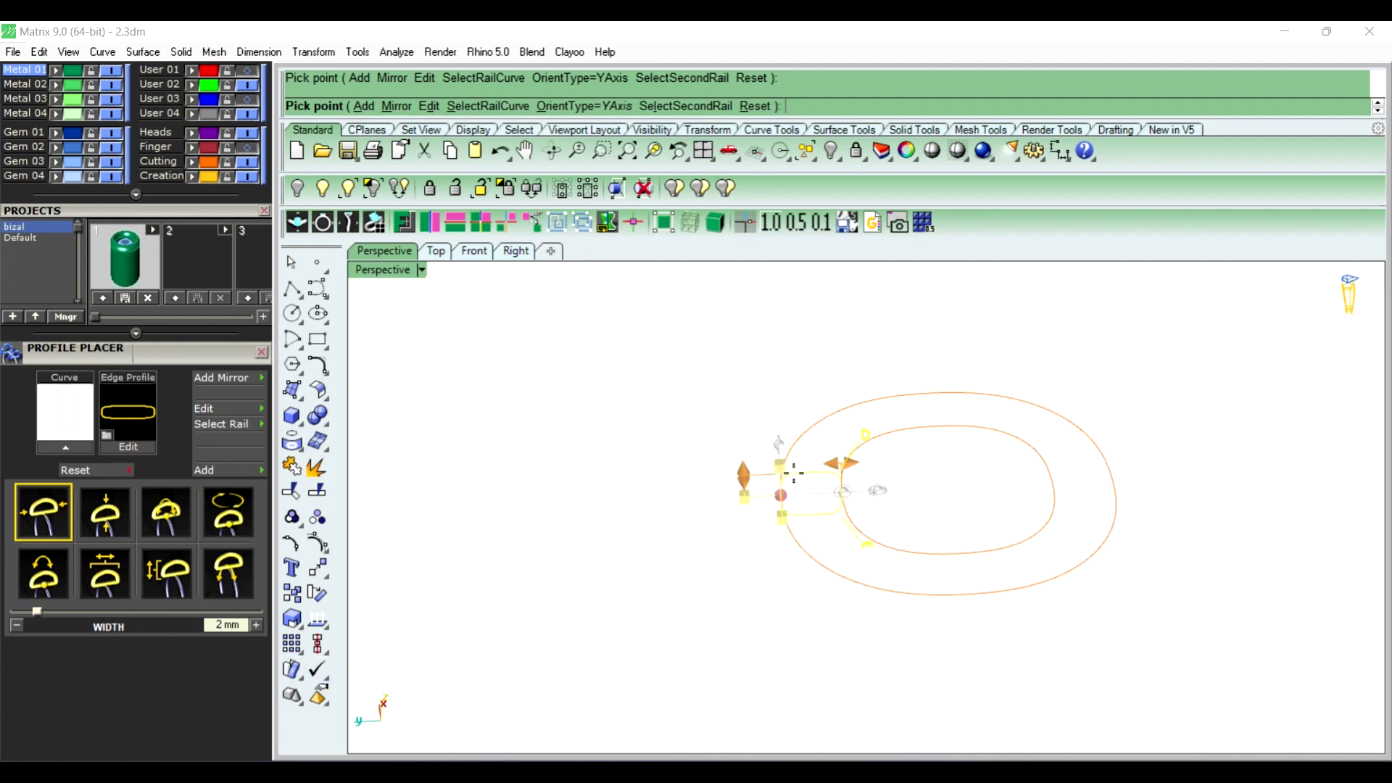
pyautogui.rightClick(707, 509)
# Move the profile curve an exact distance so it sits across both cushion rails
pyautogui.moveTo(708, 513)
pyautogui.mouseDown(button='right')
pyautogui.moveTo(884, 547)
pyautogui.moveTo(851, 559)
pyautogui.moveTo(954, 538)
pyautogui.mouseUp(button='right')
pyautogui.scroll(3, 933, 370)
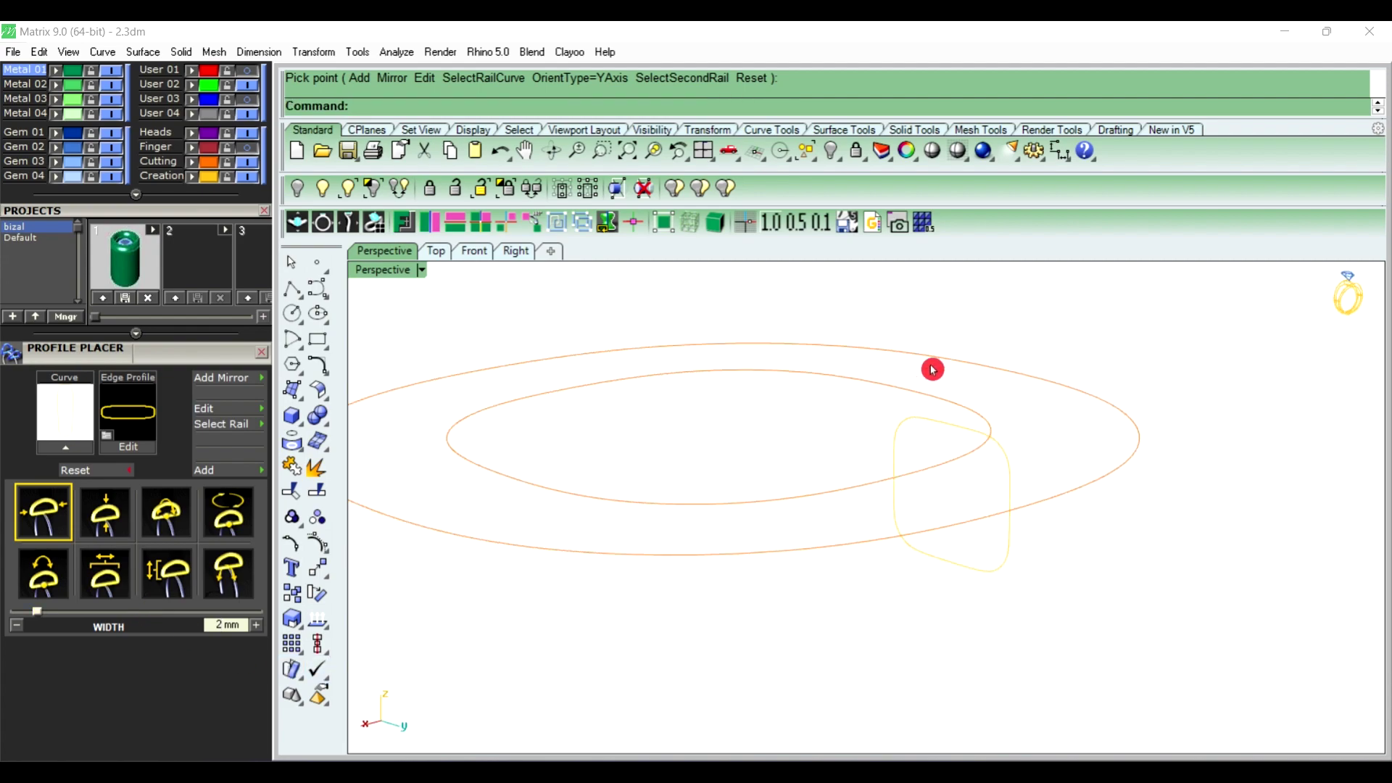
pyautogui.moveTo(940, 634)
pyautogui.mouseDown(button='right')
pyautogui.moveTo(855, 584)
pyautogui.moveTo(789, 568)
pyautogui.moveTo(740, 519)
pyautogui.moveTo(724, 581)
pyautogui.moveTo(698, 422)
pyautogui.mouseUp(button='right')
pyautogui.scroll(-2, 755, 573)
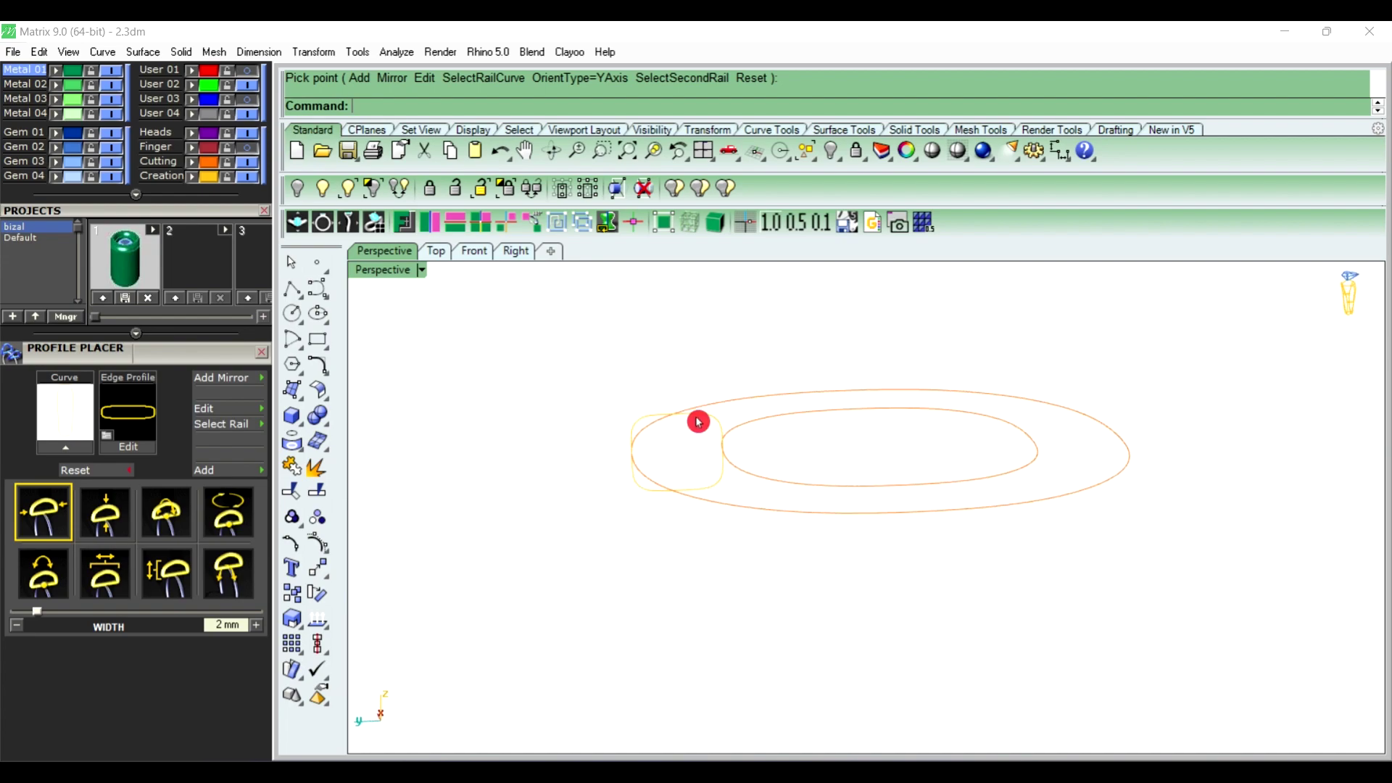
pyautogui.click(697, 415)
pyautogui.moveTo(451, 497)
pyautogui.mouseDown(button='right')
pyautogui.moveTo(598, 514)
pyautogui.moveTo(671, 429)
pyautogui.mouseUp(button='right')
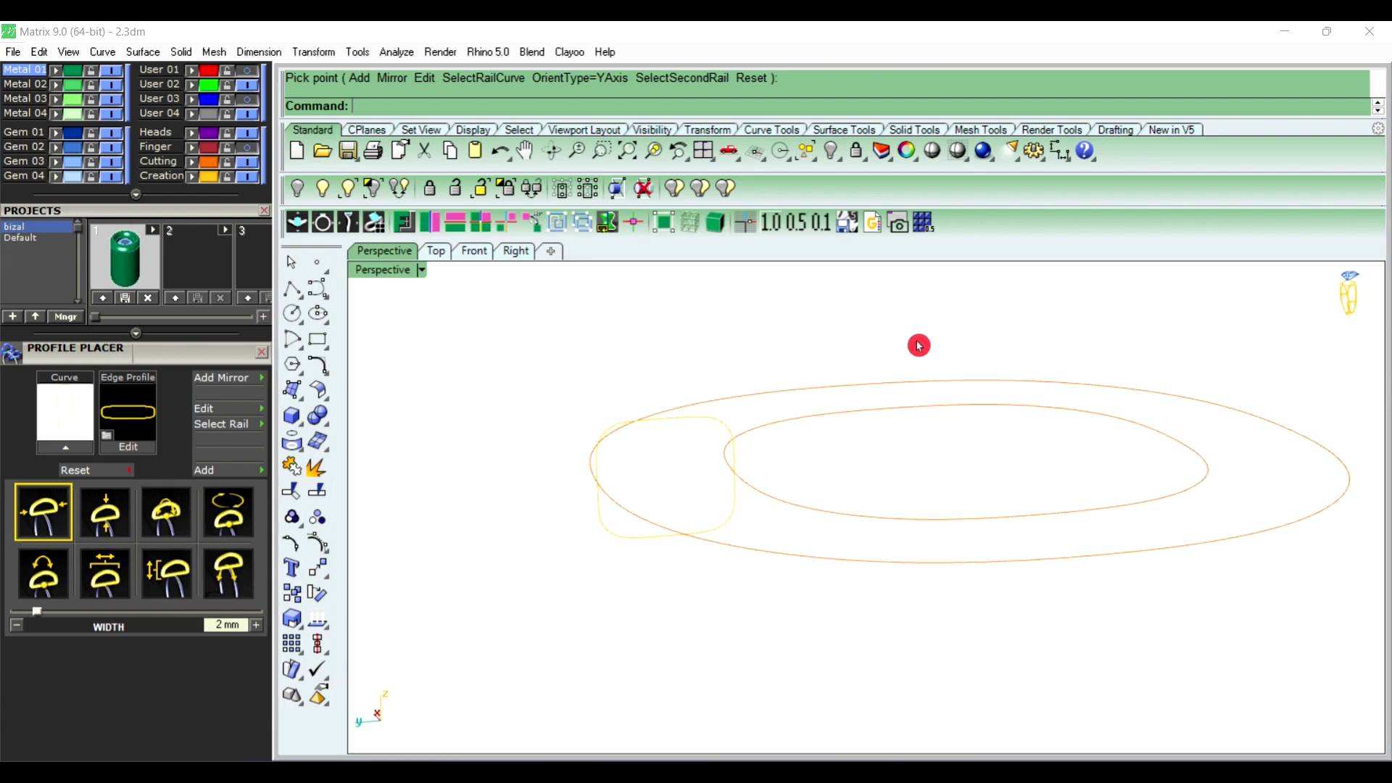
pyautogui.click(717, 427)
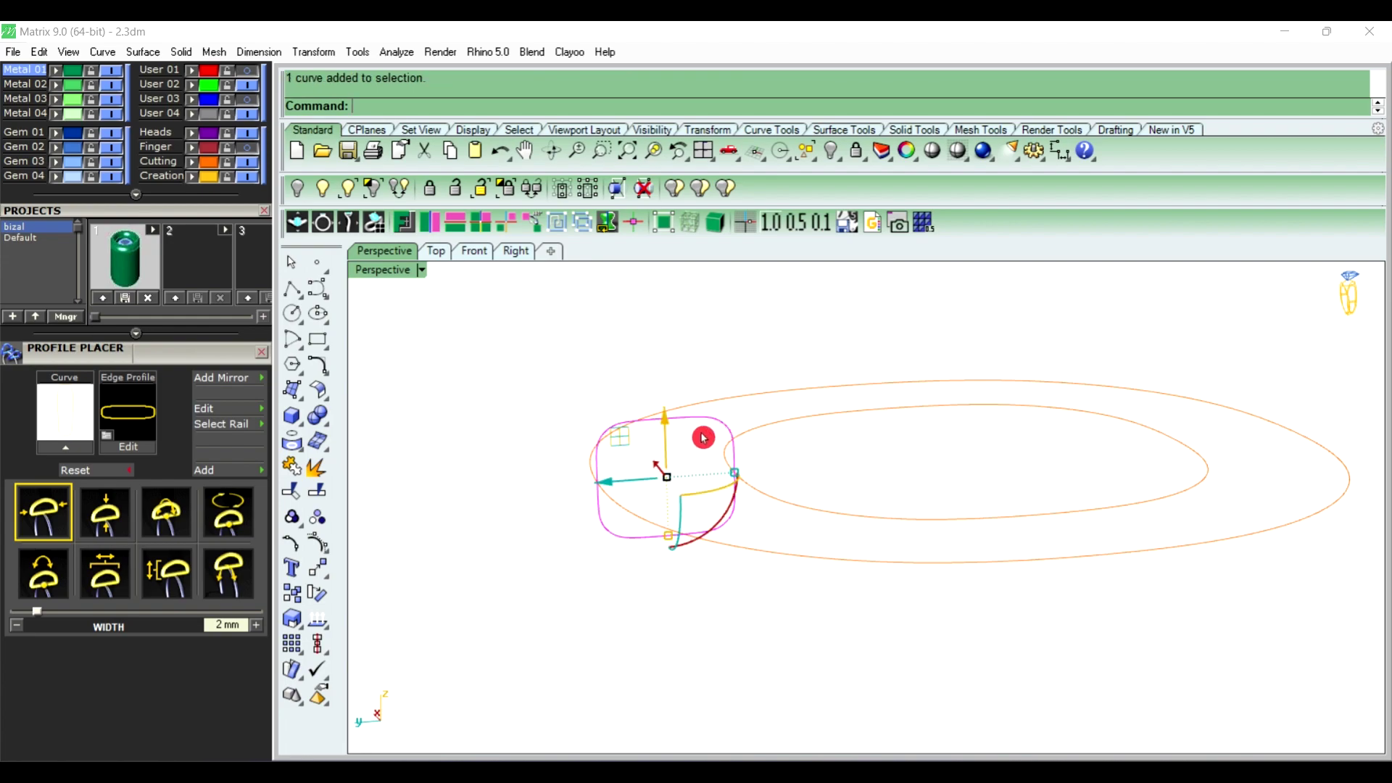
pyautogui.click(663, 427)
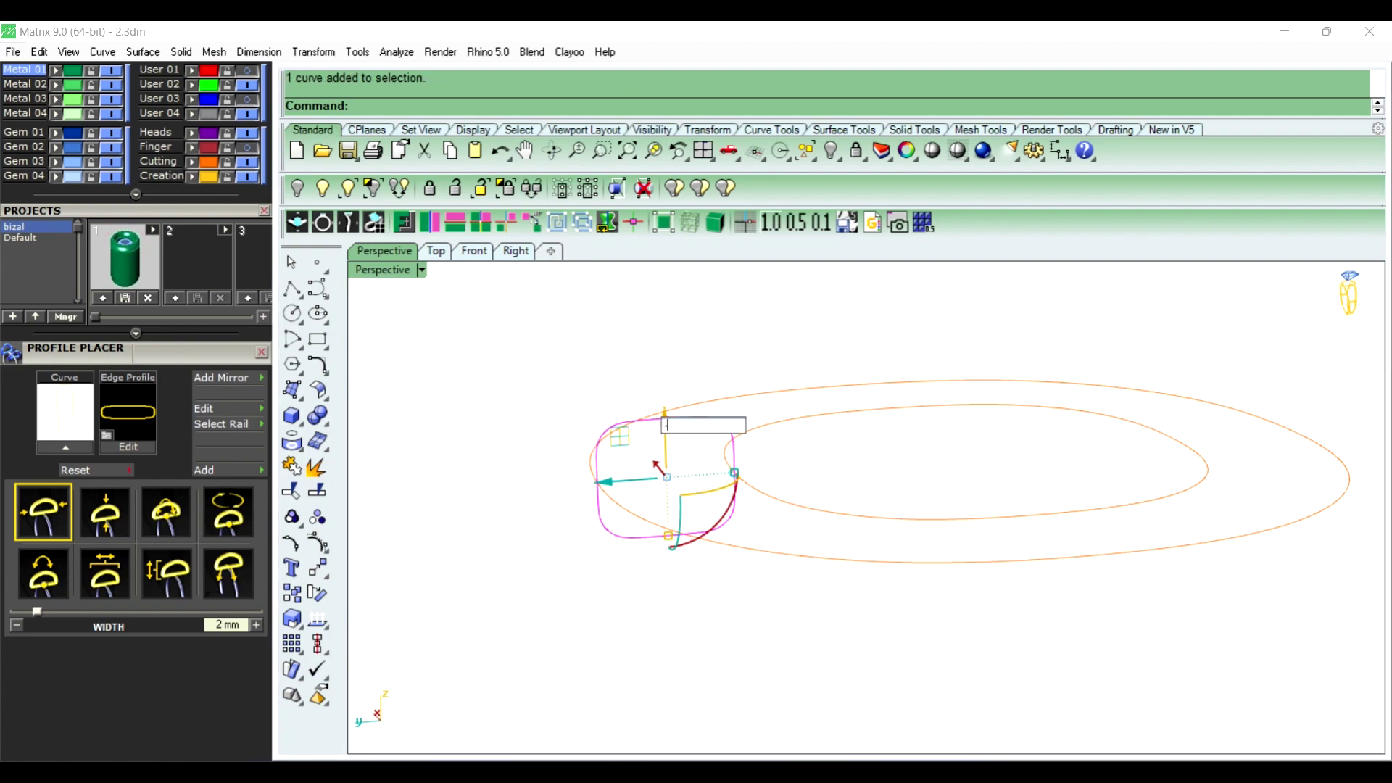
pyautogui.write('-1')
pyautogui.press('Return')
pyautogui.click(868, 472)
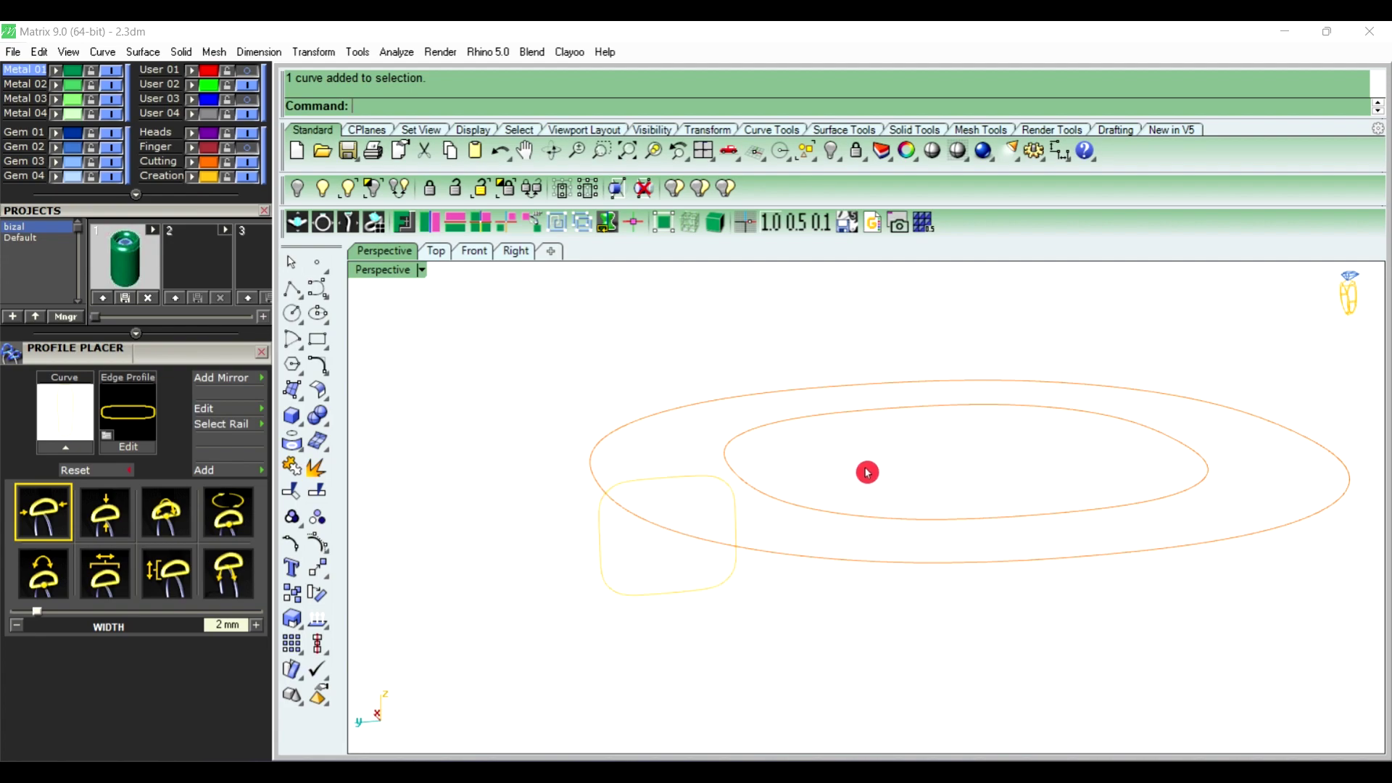
pyautogui.moveTo(868, 472)
pyautogui.mouseDown(button='right')
pyautogui.moveTo(681, 529)
pyautogui.moveTo(889, 475)
pyautogui.moveTo(858, 503)
pyautogui.moveTo(876, 428)
pyautogui.mouseUp(button='right')
pyautogui.write('Sw')
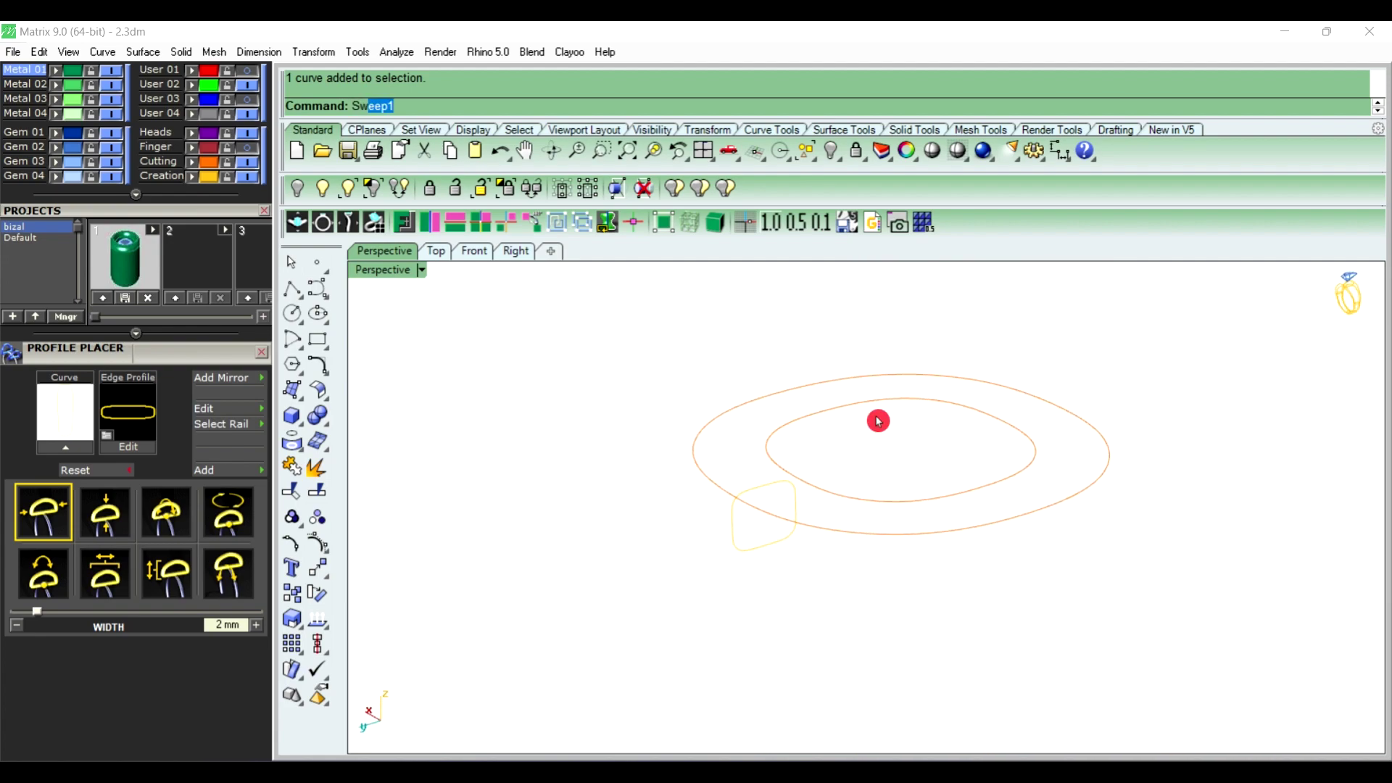
# Sweep2 the profile along the outer and inner ellipse rails to build the green band
pyautogui.click(404, 148)
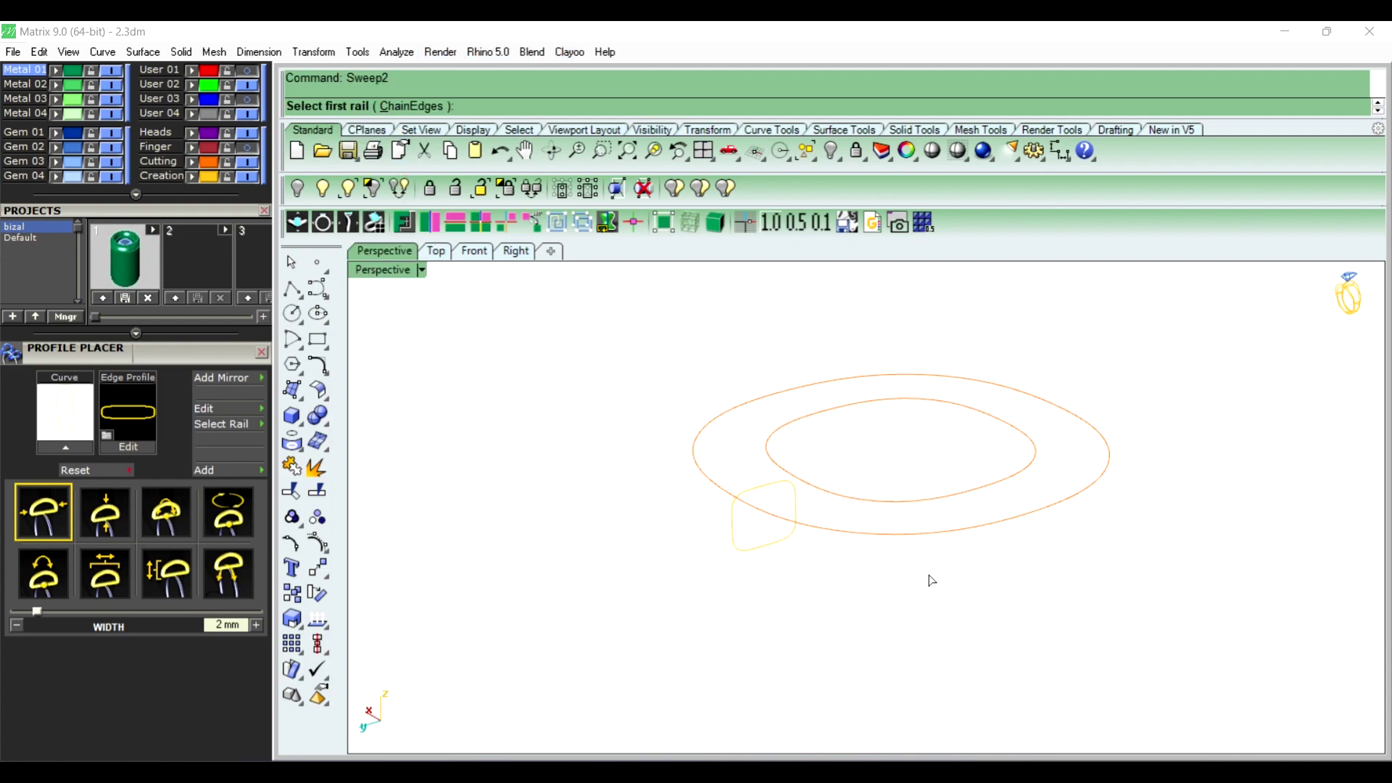
pyautogui.click(883, 542)
pyautogui.click(884, 504)
pyautogui.click(783, 490)
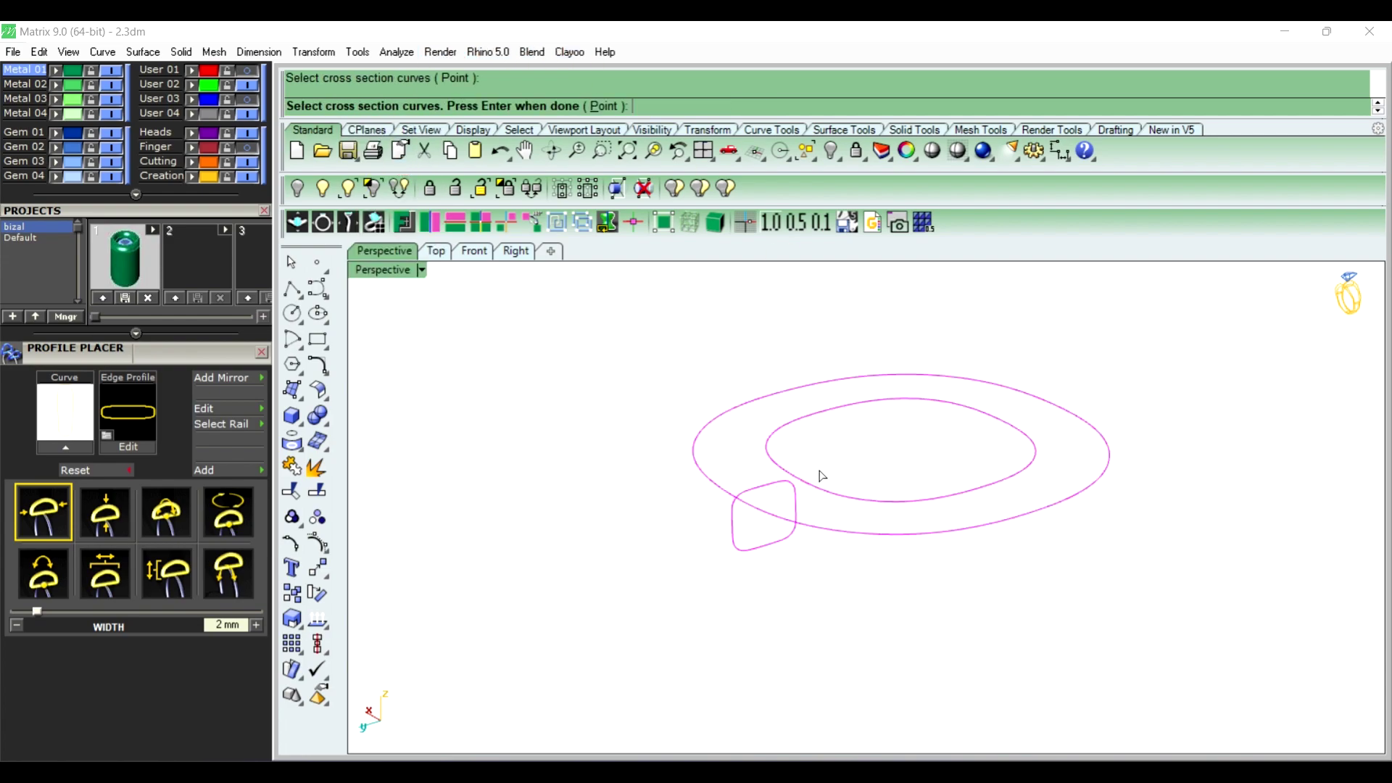
pyautogui.press('Return')
pyautogui.press('Return')
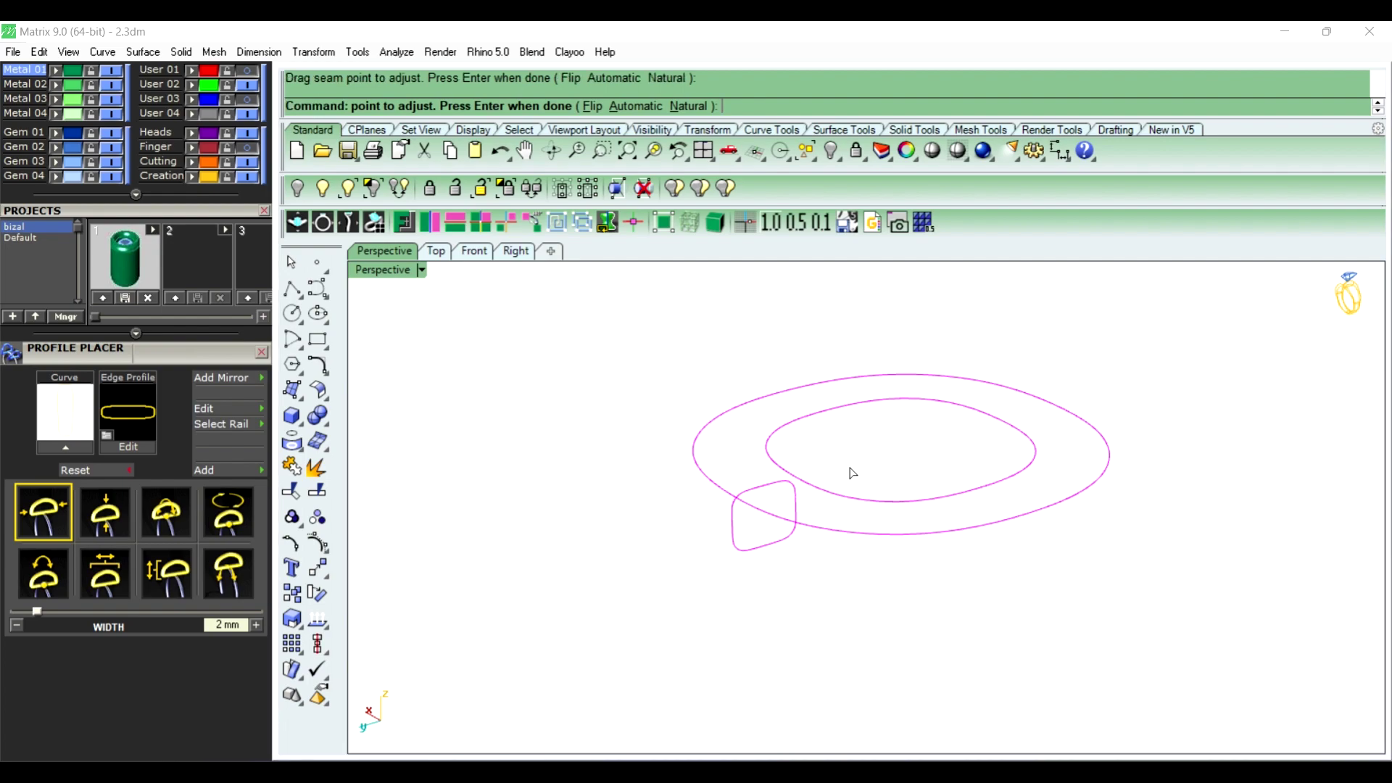
pyautogui.rightClick(853, 473)
# Inspect the new band from several angles and turn on the Finger layer guides
pyautogui.moveTo(852, 473)
pyautogui.mouseDown(button='right')
pyautogui.moveTo(908, 575)
pyautogui.moveTo(786, 534)
pyautogui.moveTo(699, 460)
pyautogui.moveTo(790, 392)
pyautogui.moveTo(892, 394)
pyautogui.moveTo(1097, 491)
pyautogui.mouseUp(button='right')
pyautogui.scroll(3, 877, 494)
pyautogui.scroll(5, 867, 584)
pyautogui.moveTo(867, 584)
pyautogui.mouseDown(button='right')
pyautogui.moveTo(1138, 537)
pyautogui.moveTo(1124, 507)
pyautogui.moveTo(1113, 551)
pyautogui.moveTo(723, 537)
pyautogui.mouseUp(button='right')
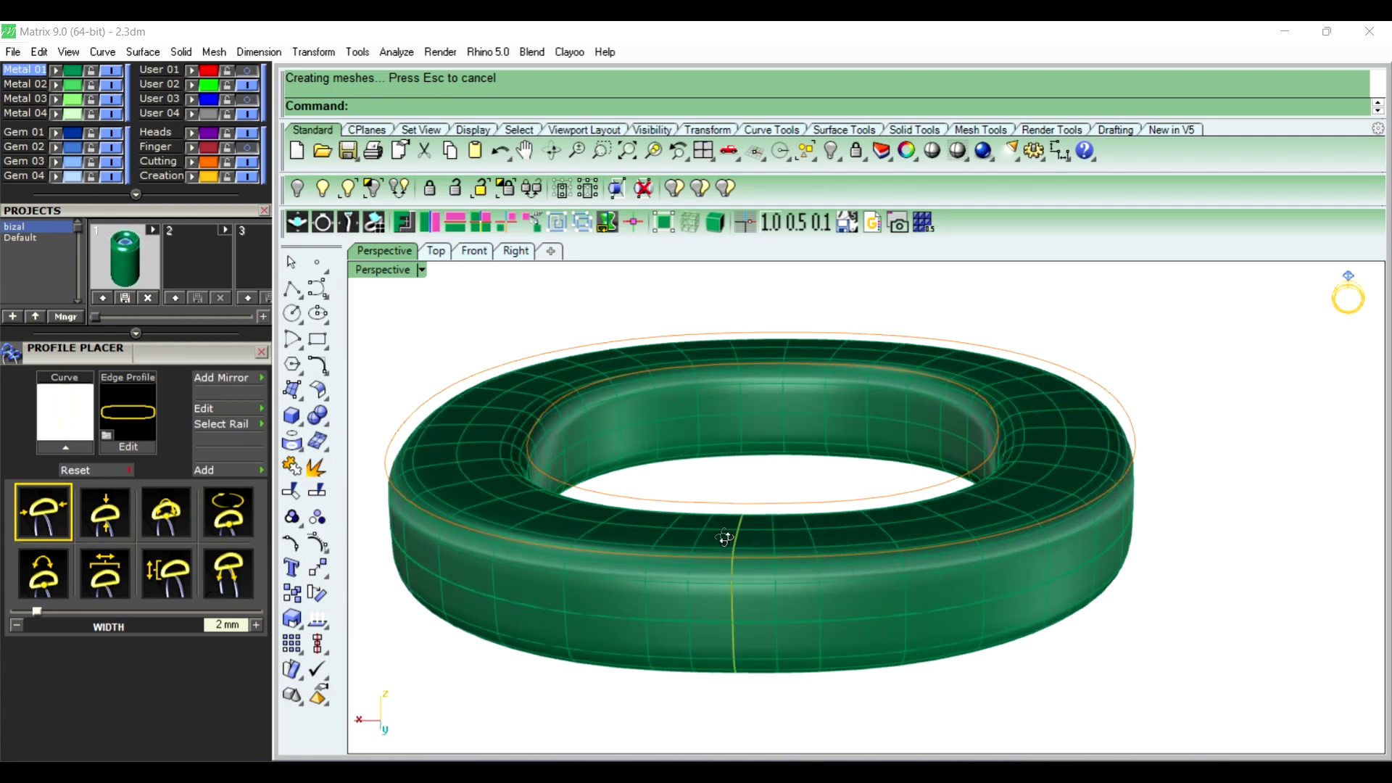
pyautogui.scroll(-3, 730, 637)
pyautogui.moveTo(730, 637)
pyautogui.mouseDown(button='right')
pyautogui.moveTo(736, 496)
pyautogui.moveTo(575, 392)
pyautogui.mouseUp(button='right')
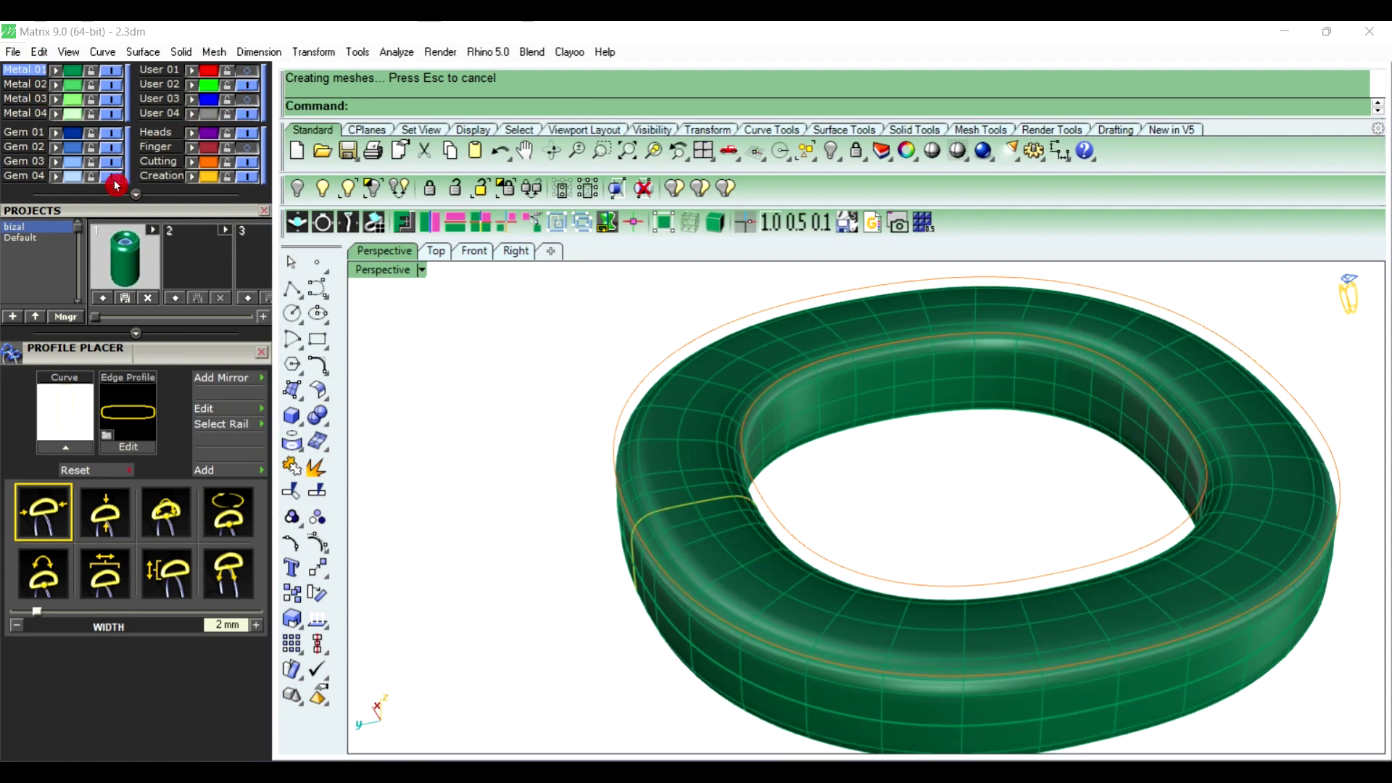
pyautogui.moveTo(140, 215); pyautogui.dragTo(161, 358)
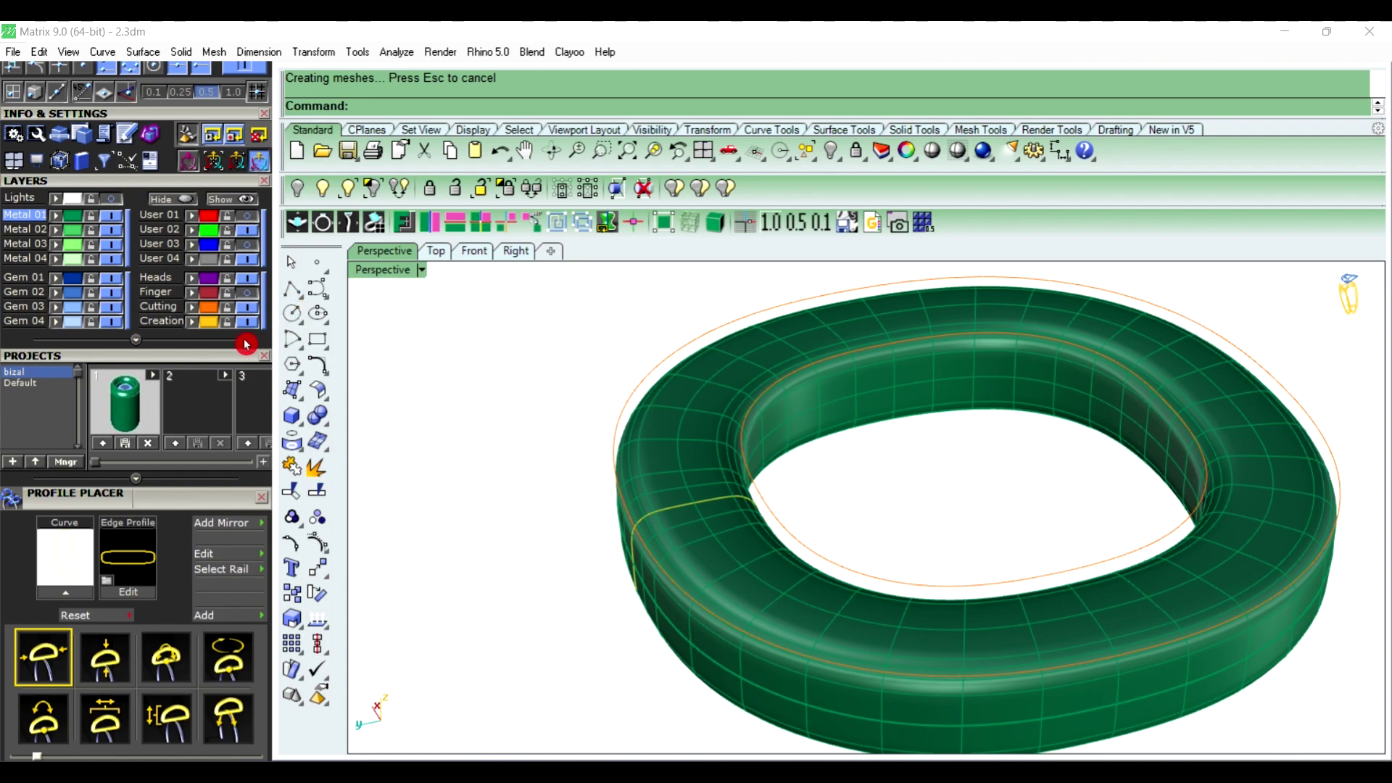
pyautogui.click(250, 298)
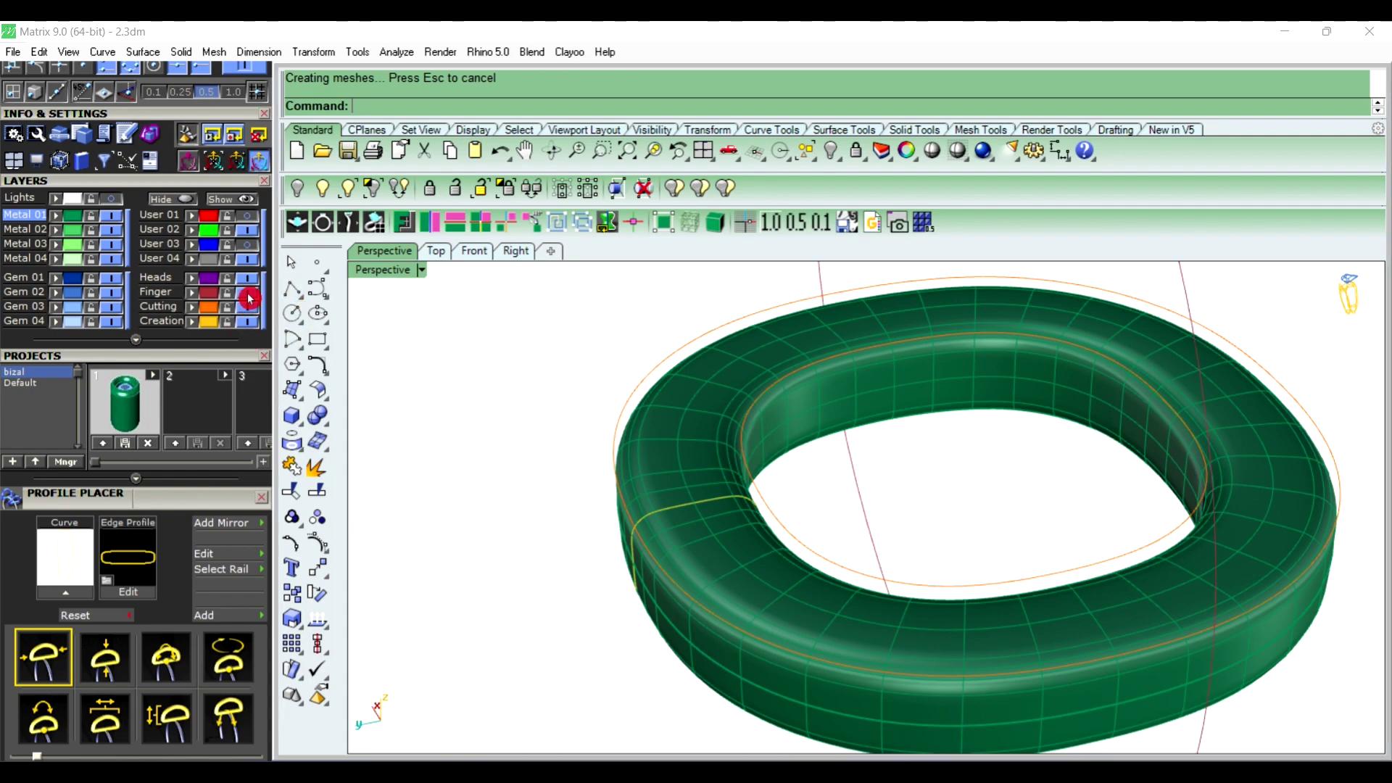
# Hide the Finger layer guides and the swept band surface
pyautogui.click(250, 298)
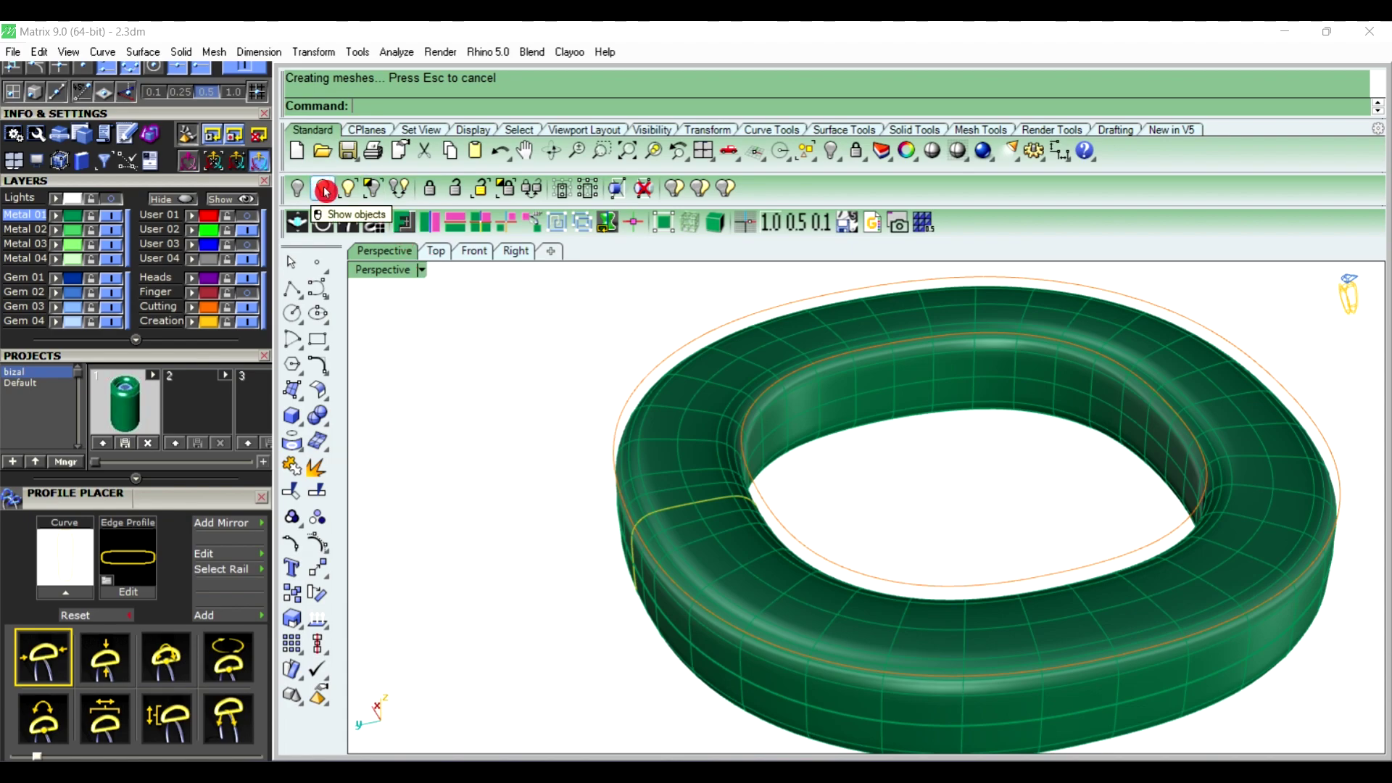
pyautogui.moveTo(482, 335)
pyautogui.mouseDown(button='right')
pyautogui.moveTo(713, 395)
pyautogui.moveTo(716, 475)
pyautogui.moveTo(623, 516)
pyautogui.mouseUp(button='right')
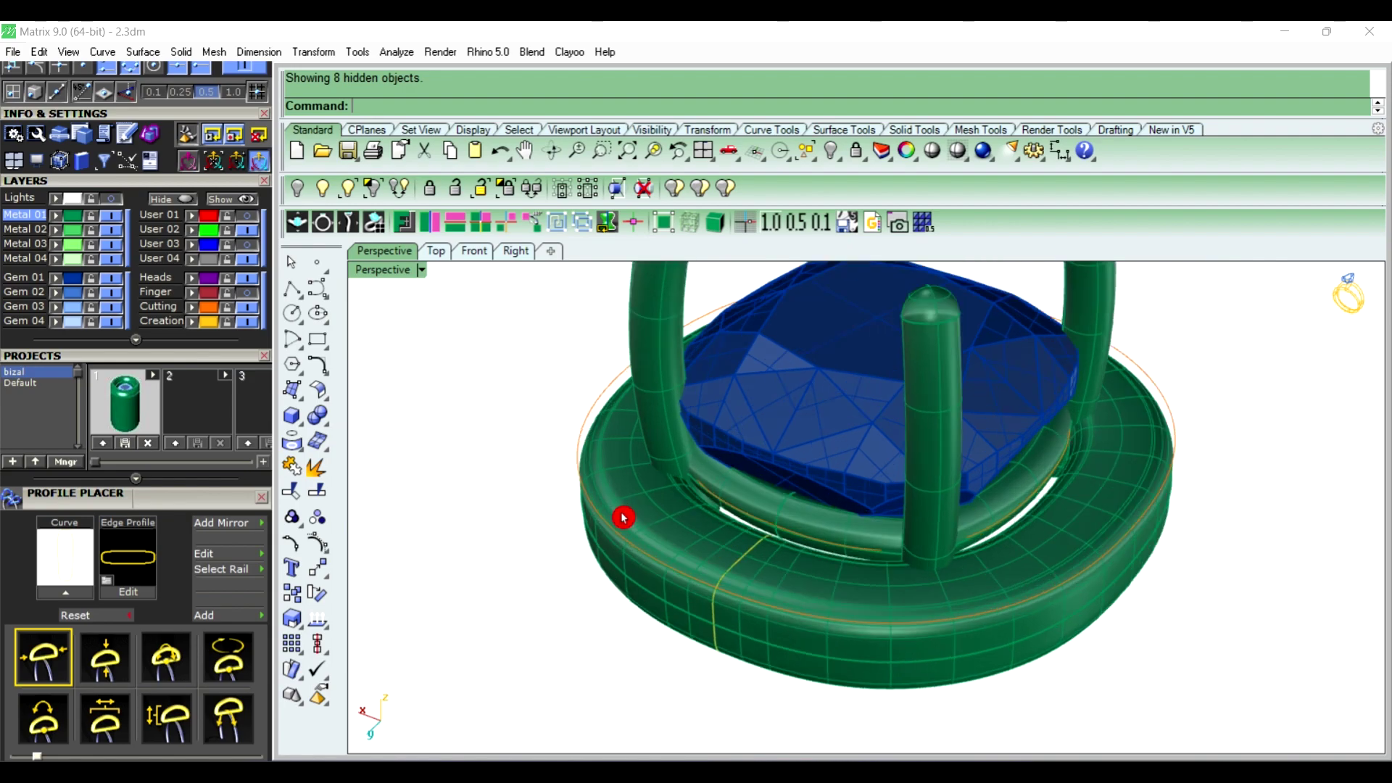
pyautogui.scroll(5, 647, 537)
pyautogui.click(636, 535)
pyautogui.scroll(-5, 677, 491)
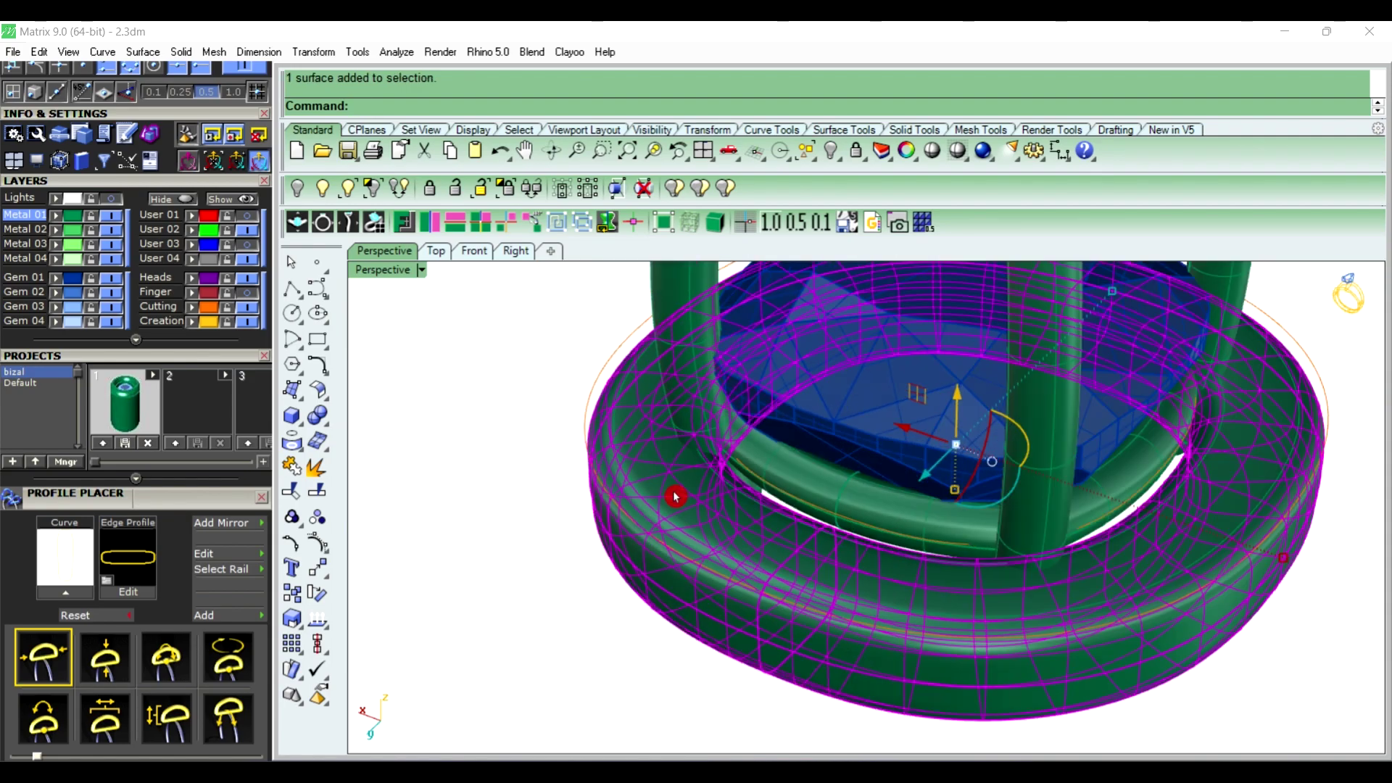
pyautogui.scroll(-3, 677, 471)
pyautogui.click(297, 188)
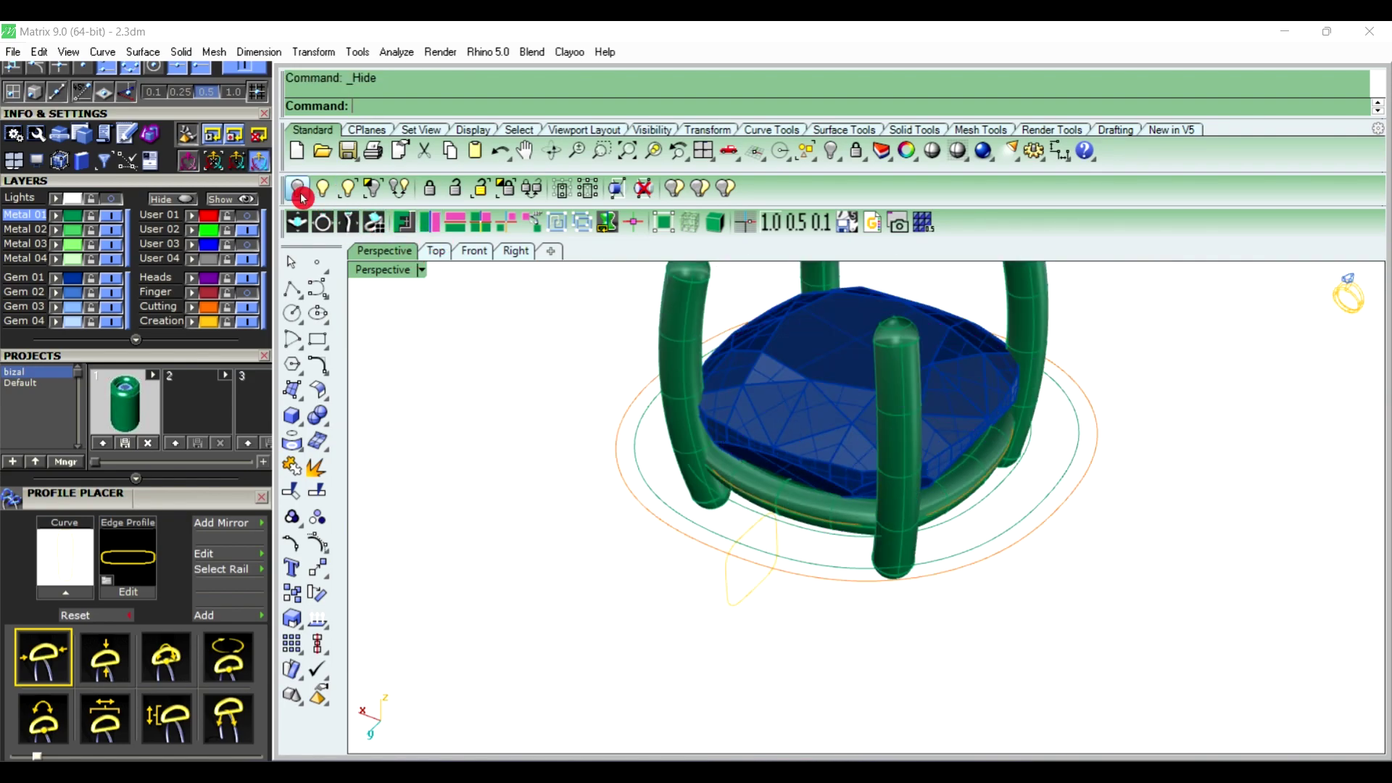
pyautogui.moveTo(643, 513); pyautogui.dragTo(717, 549, button='right')
pyautogui.scroll(3, 718, 552)
# Delete the outer orange ellipse curve
pyautogui.click(723, 567)
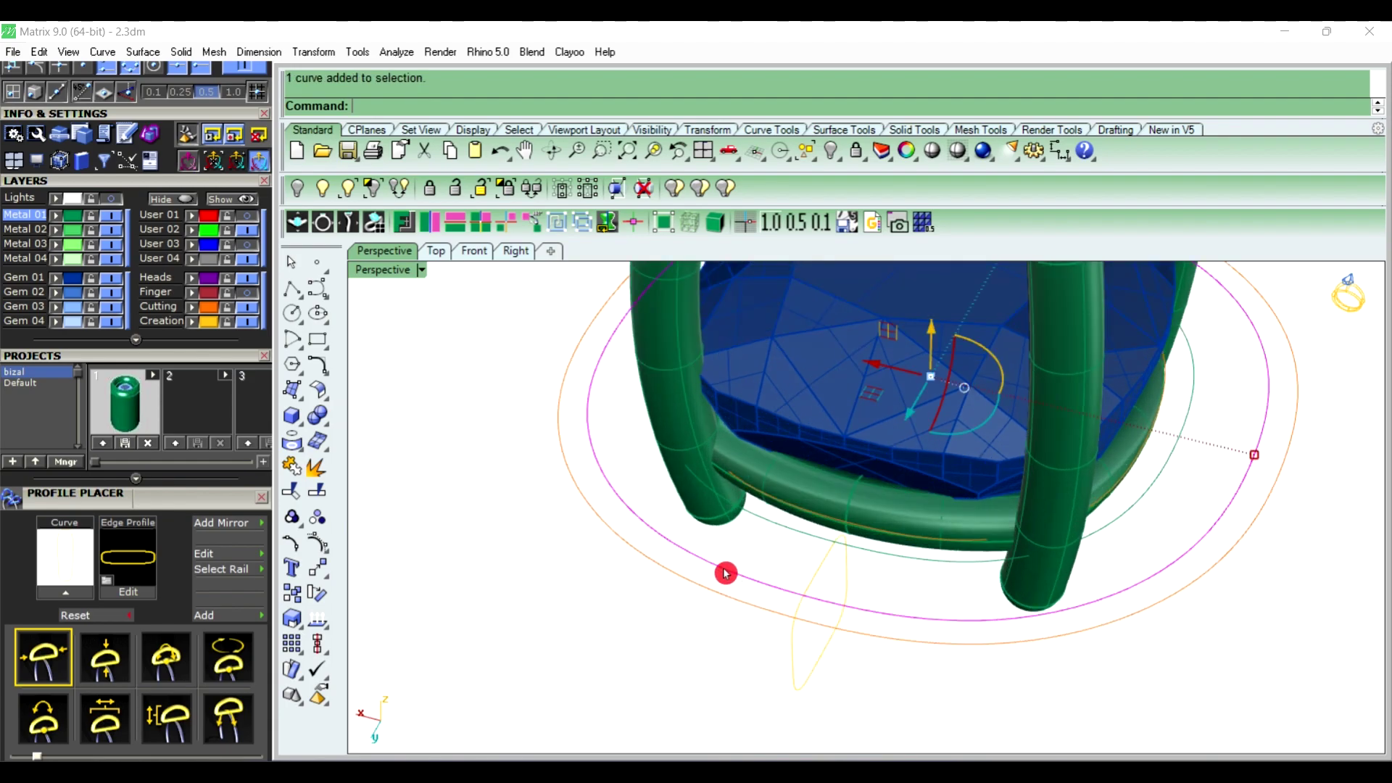
pyautogui.keyDown('shift'); pyautogui.click(788, 531); pyautogui.keyUp('shift')
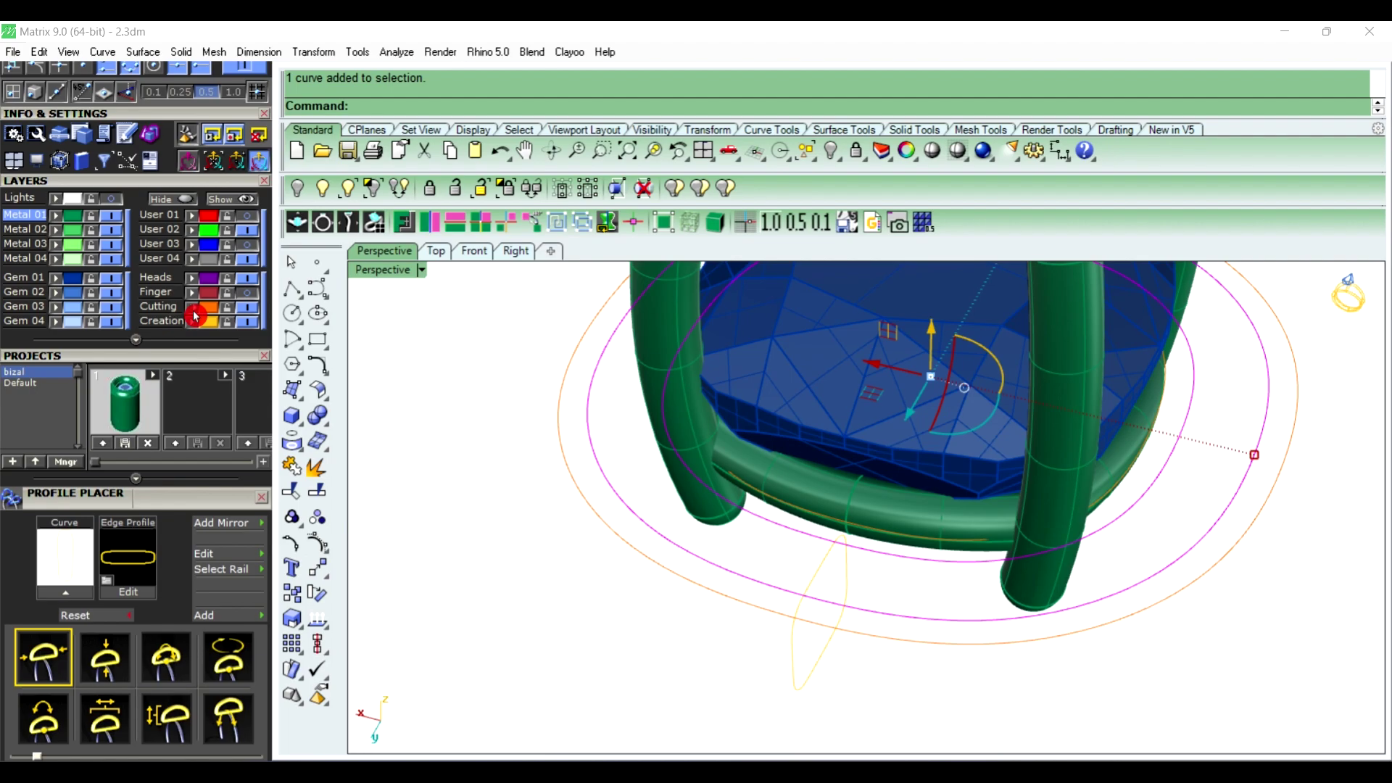
pyautogui.click(508, 537)
pyautogui.moveTo(678, 553)
pyautogui.mouseDown(button='right')
pyautogui.moveTo(631, 514)
pyautogui.moveTo(729, 557)
pyautogui.mouseUp(button='right')
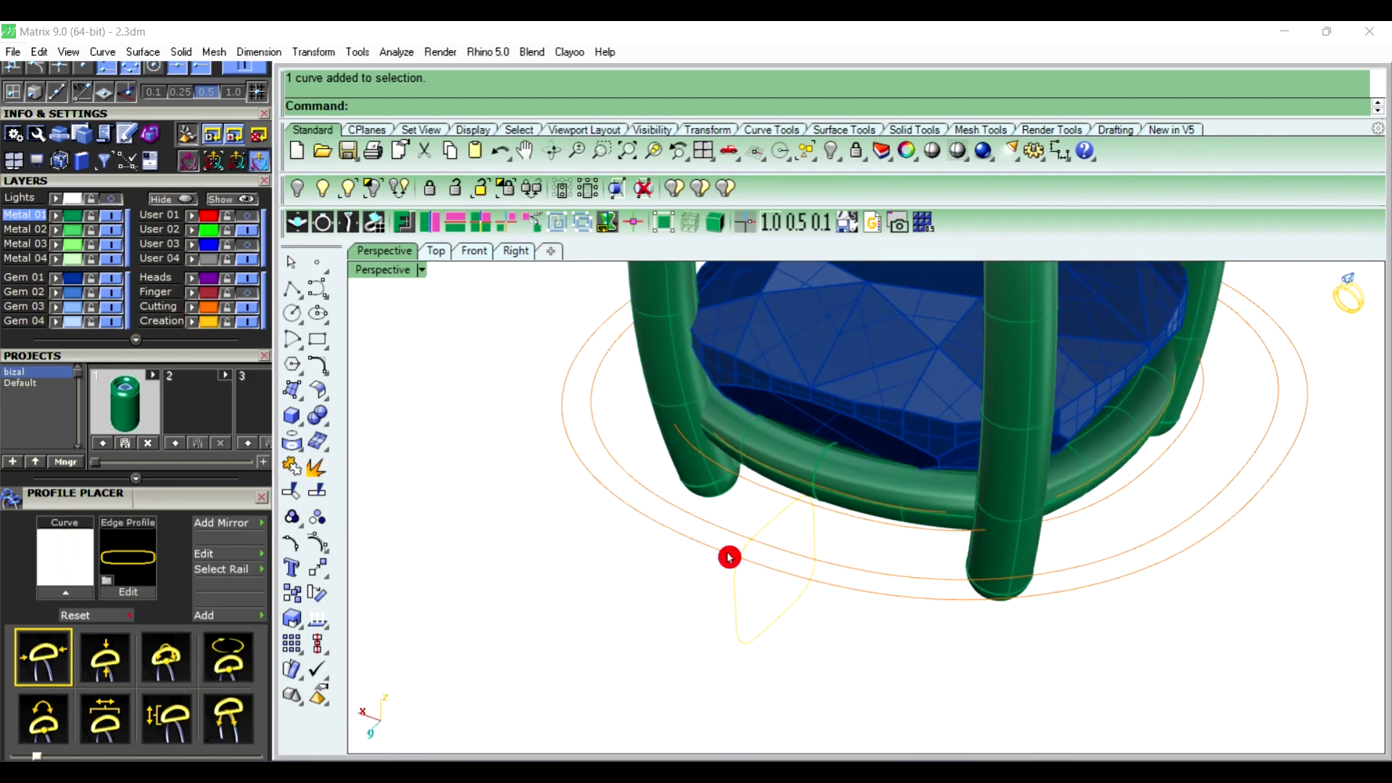
pyautogui.click(702, 549)
pyautogui.press('Delete')
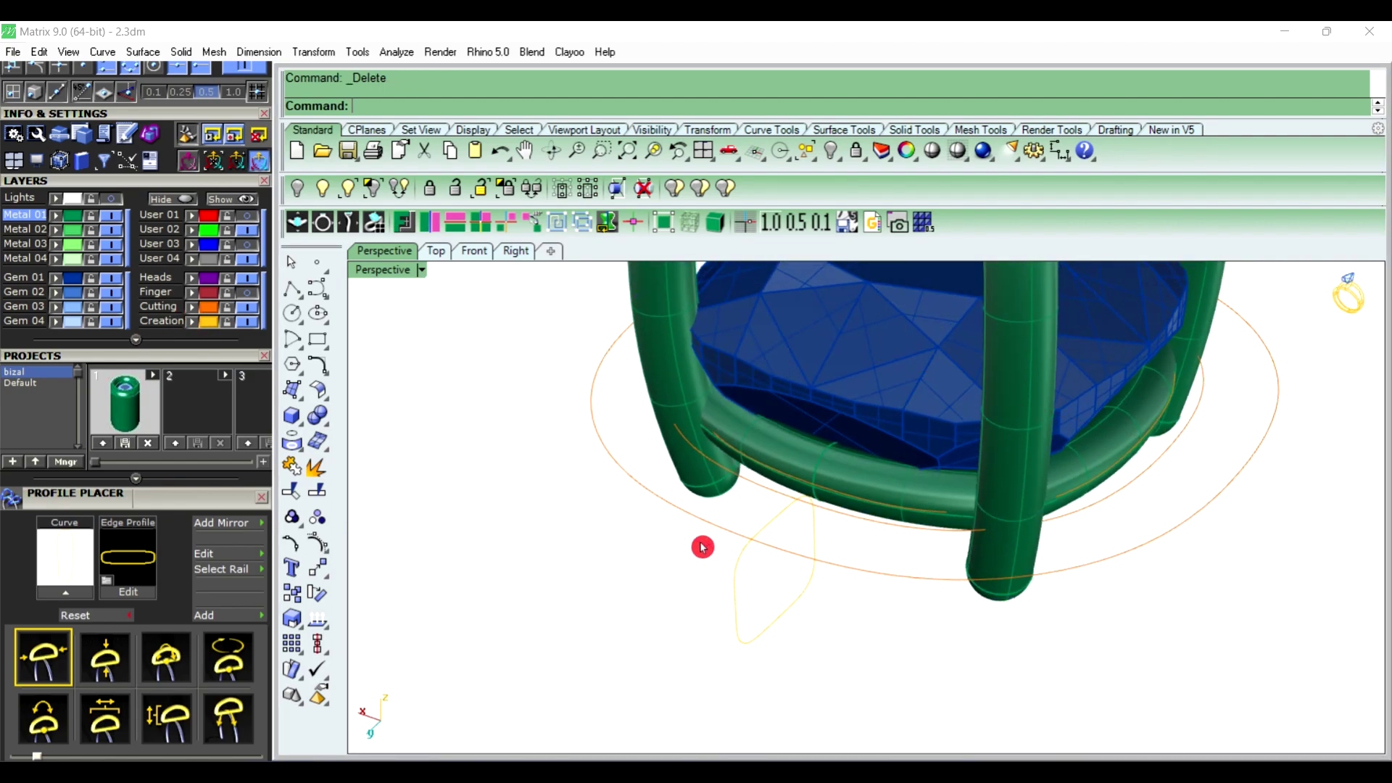
pyautogui.click(770, 471)
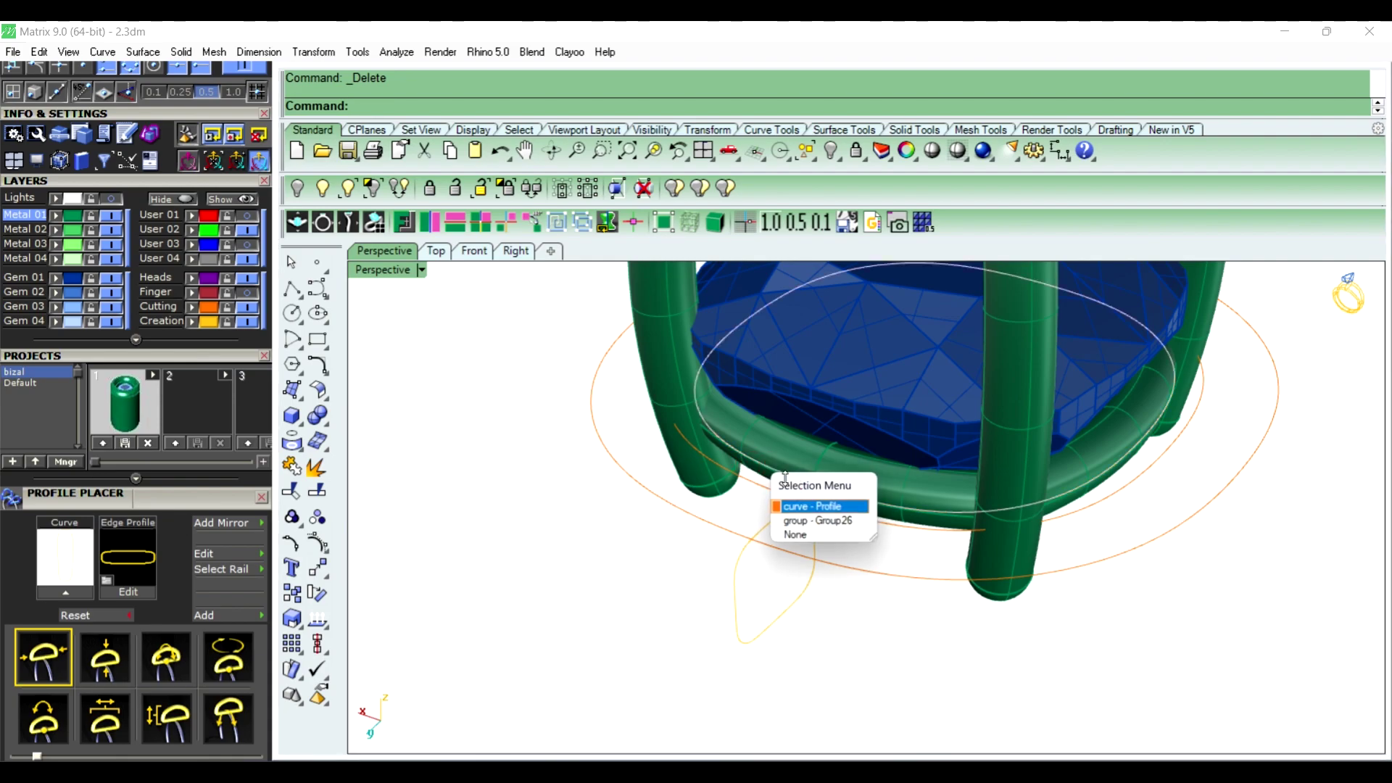
pyautogui.click(827, 512)
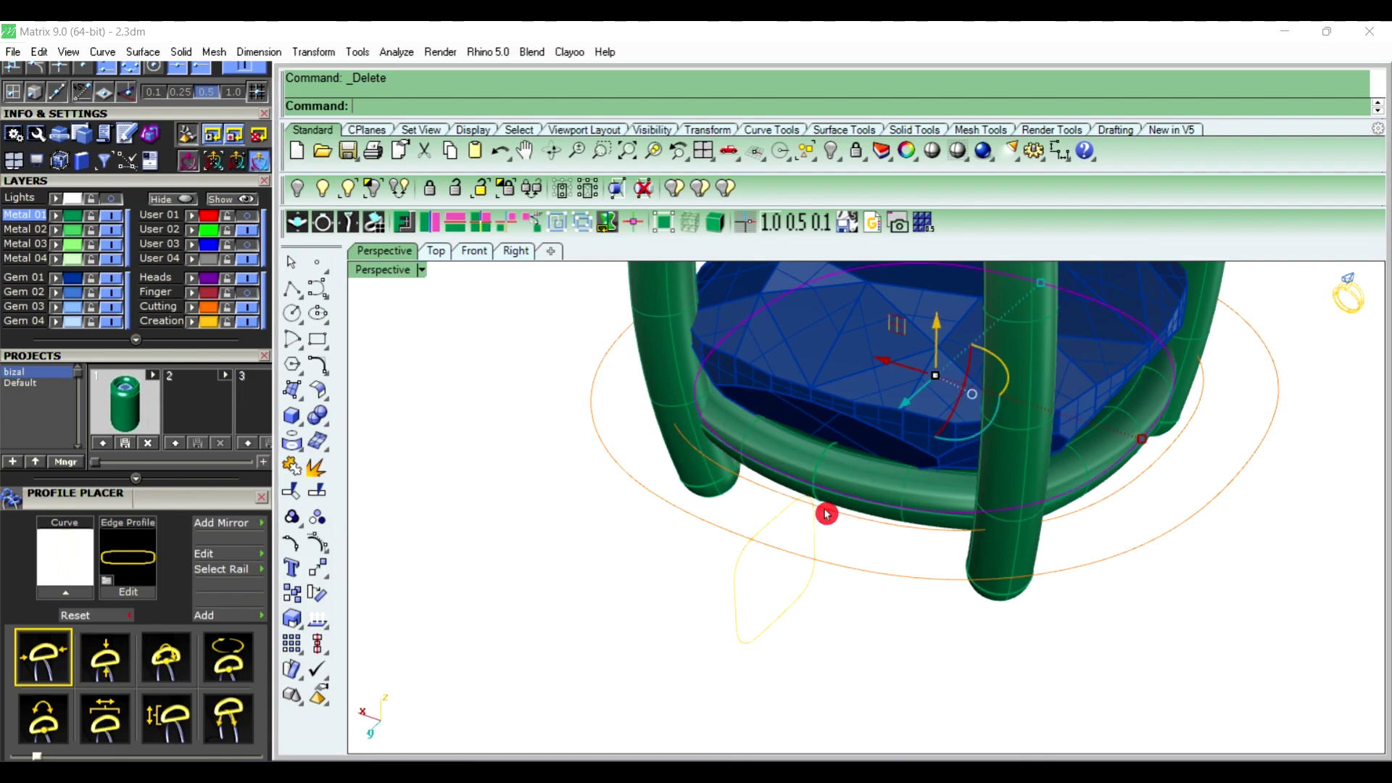
# Show the hidden ring base again and orbit around it
pyautogui.click(324, 190)
pyautogui.moveTo(643, 497)
pyautogui.mouseDown(button='right')
pyautogui.moveTo(752, 534)
pyautogui.moveTo(672, 504)
pyautogui.moveTo(638, 461)
pyautogui.mouseUp(button='right')
pyautogui.scroll(5, 672, 504)
pyautogui.scroll(-3, 512, 385)
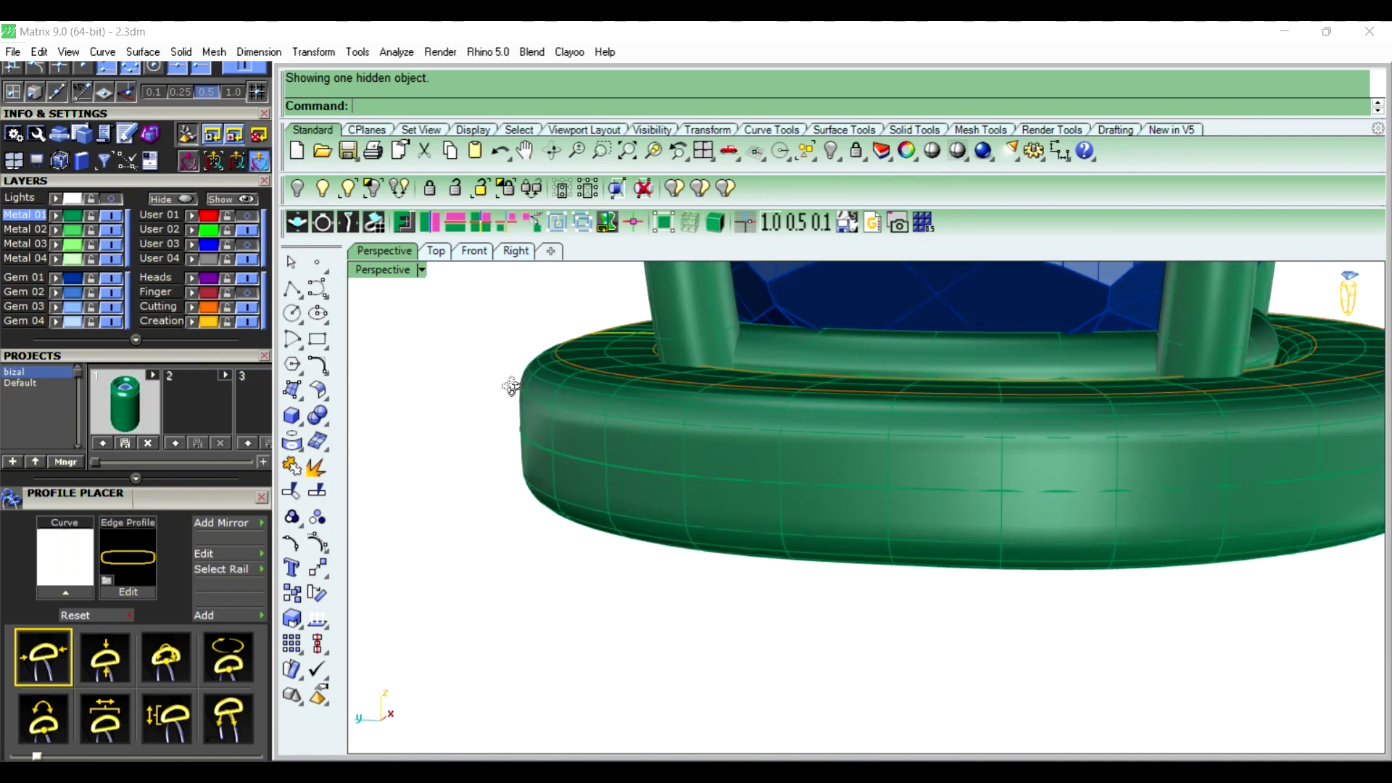
pyautogui.moveTo(513, 385)
pyautogui.mouseDown(button='right')
pyautogui.moveTo(792, 470)
pyautogui.moveTo(752, 454)
pyautogui.moveTo(757, 507)
pyautogui.mouseUp(button='right')
pyautogui.scroll(2, 756, 507)
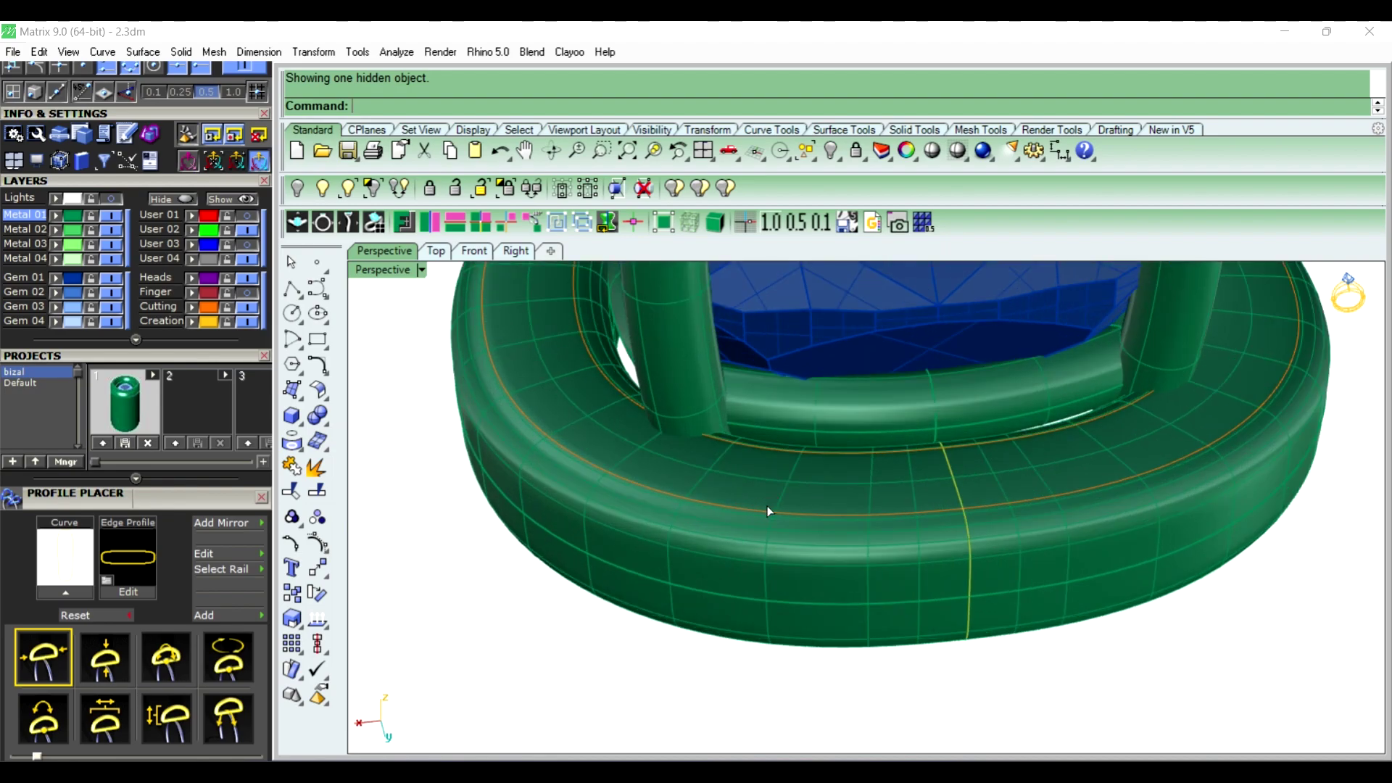
# Loft a straight-section orange surface between the two ring curves on the Cutting layer
pyautogui.click(769, 511)
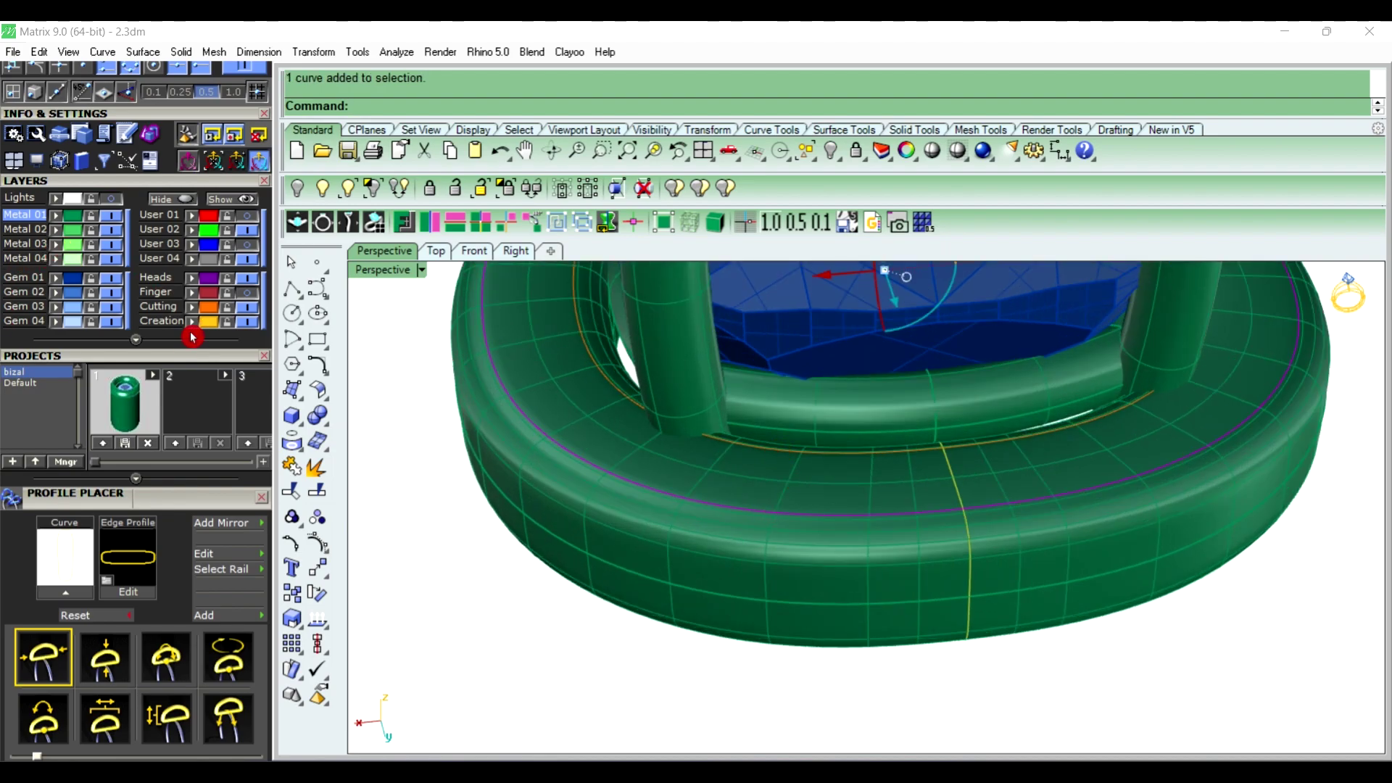
pyautogui.click(166, 308)
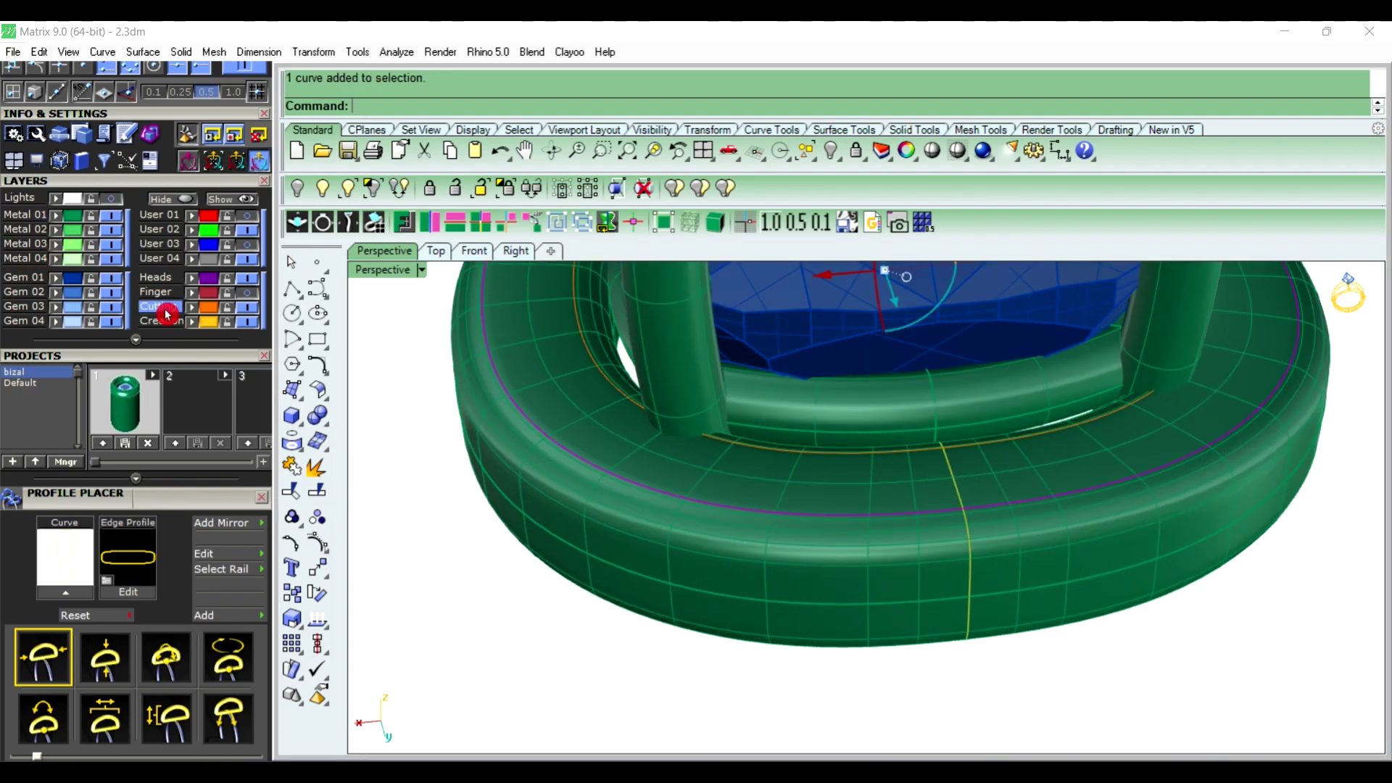
pyautogui.click(814, 454)
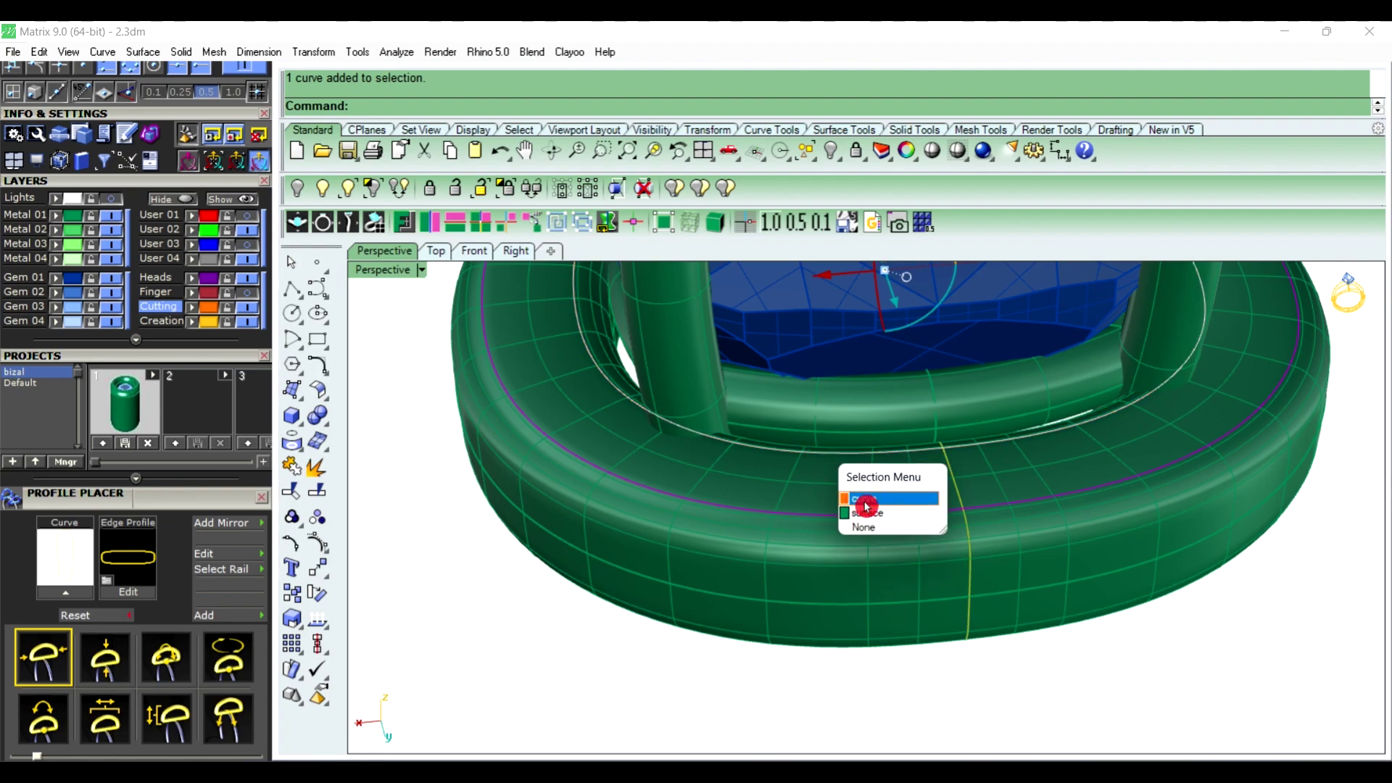
pyautogui.click(863, 498)
pyautogui.moveTo(689, 634); pyautogui.dragTo(647, 655, button='right')
pyautogui.write('Loft')
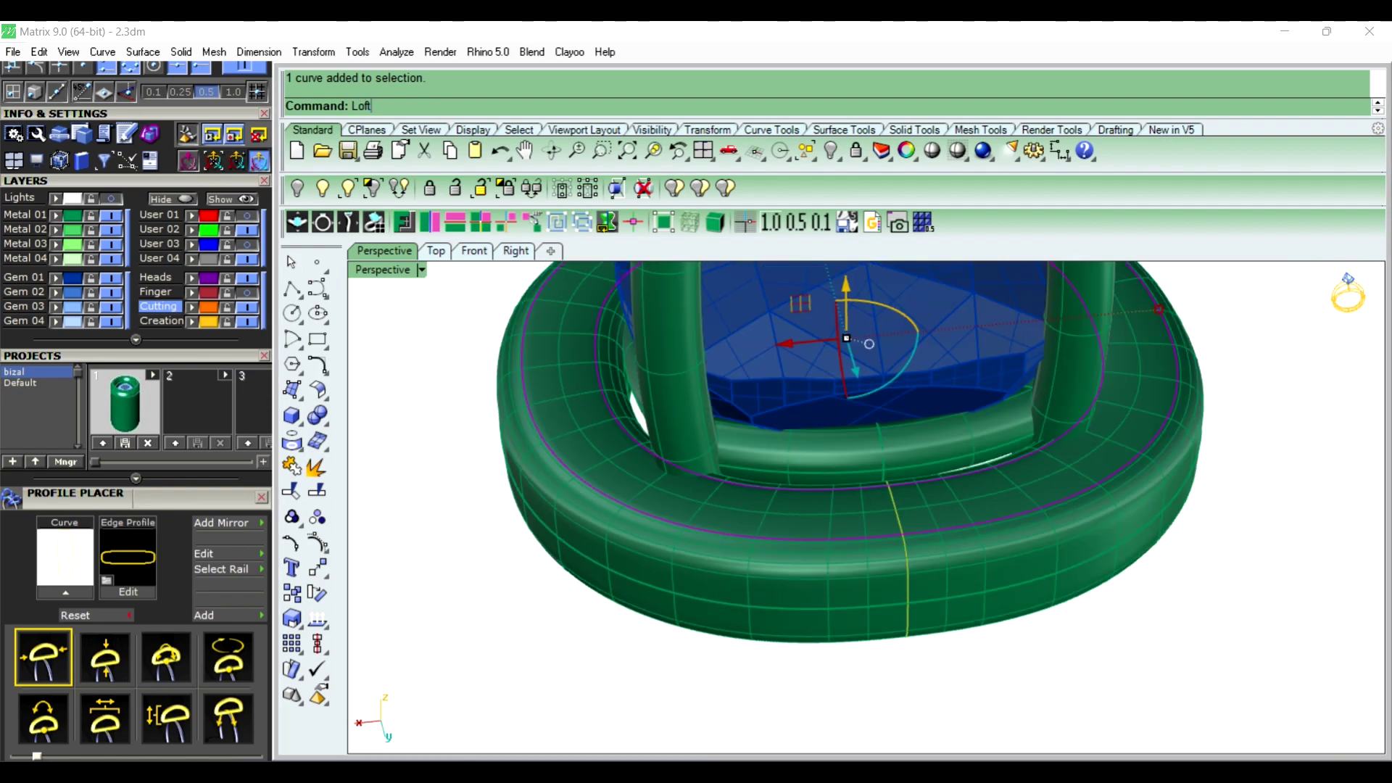
pyautogui.press('Return')
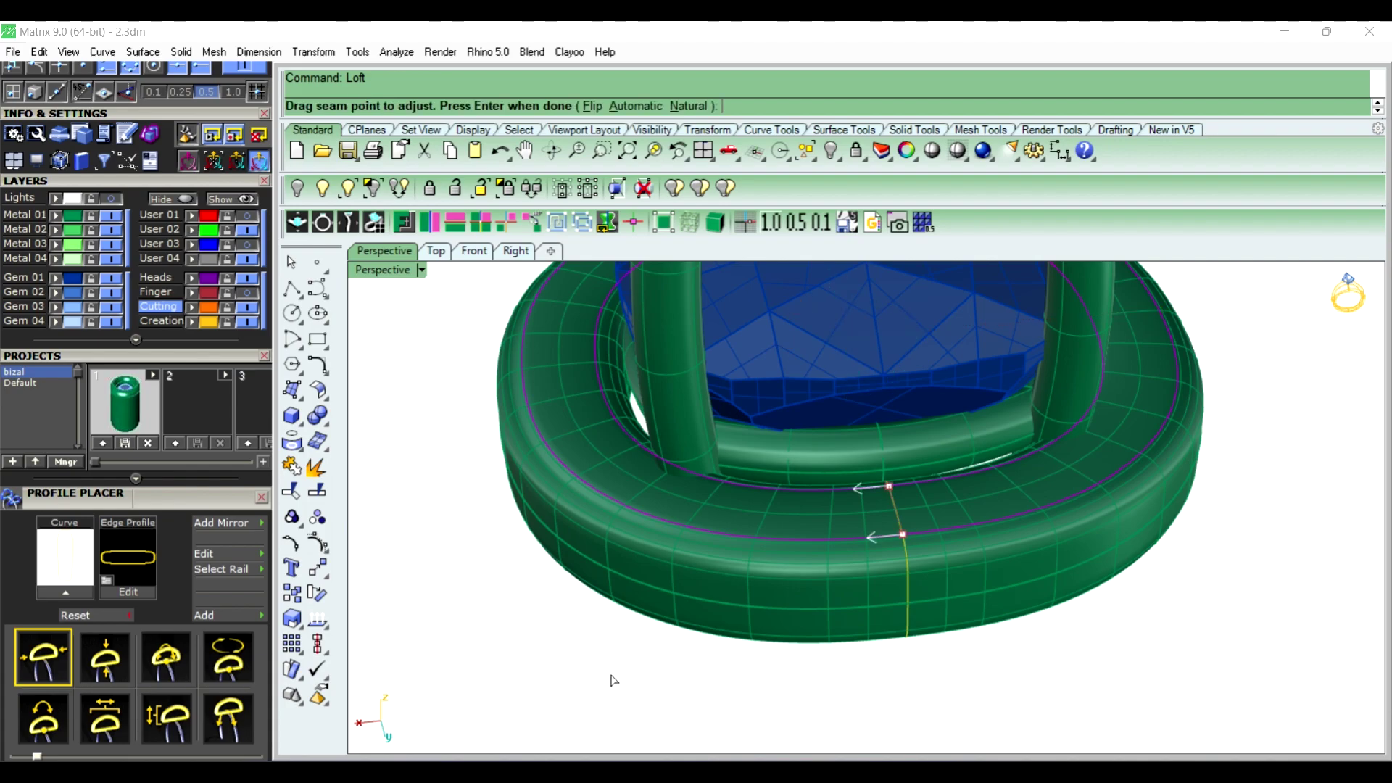
pyautogui.press('Return')
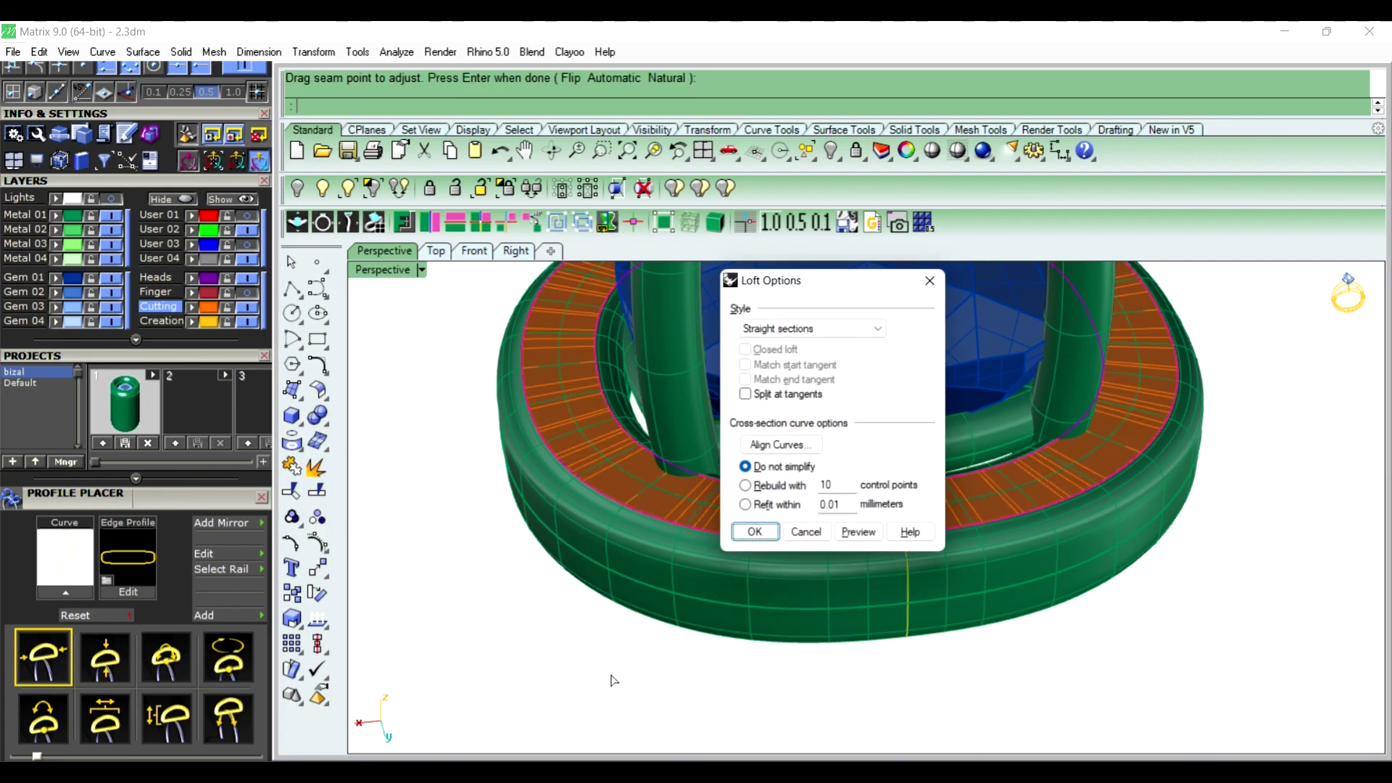
pyautogui.press('Return')
# Switch the viewport to Plastic display and orbit around the orange band
pyautogui.moveTo(613, 680); pyautogui.dragTo(624, 386, button='right')
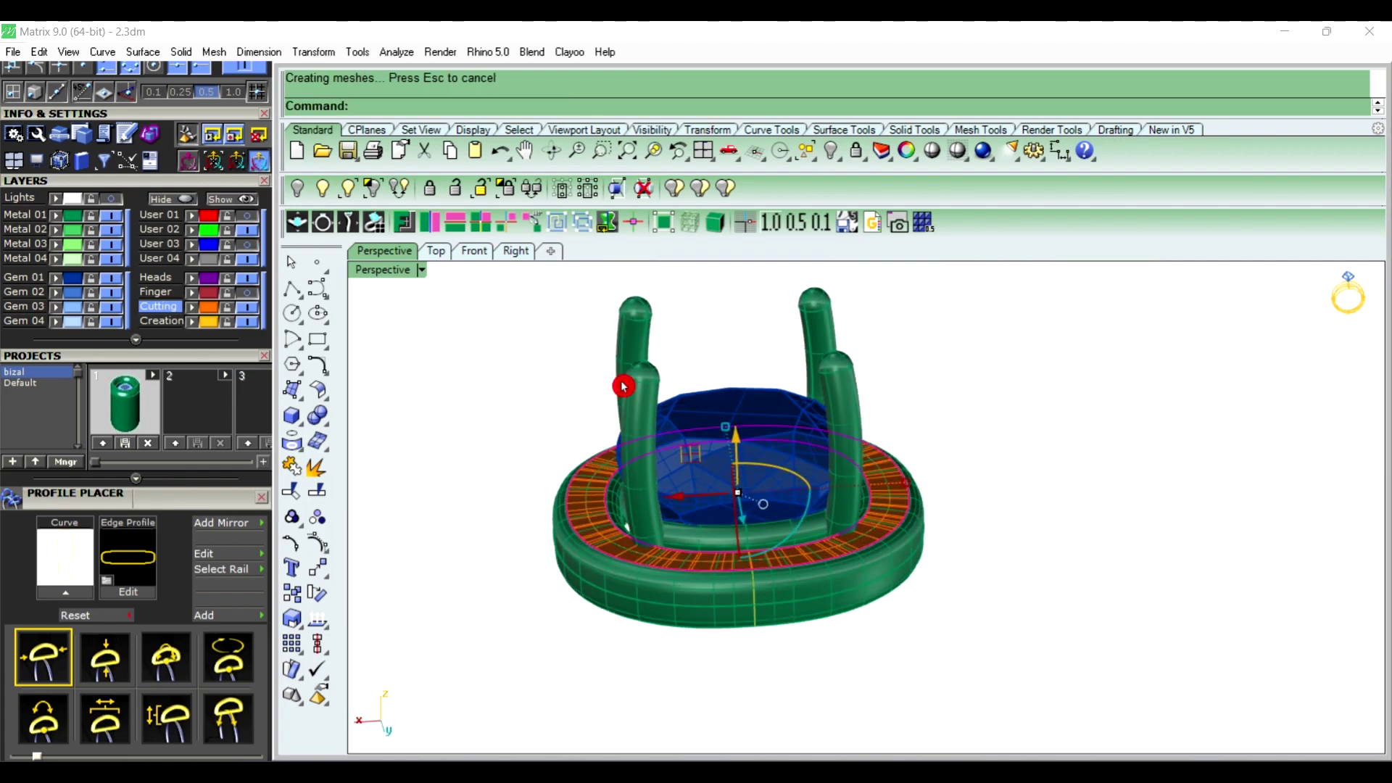
pyautogui.click(426, 273)
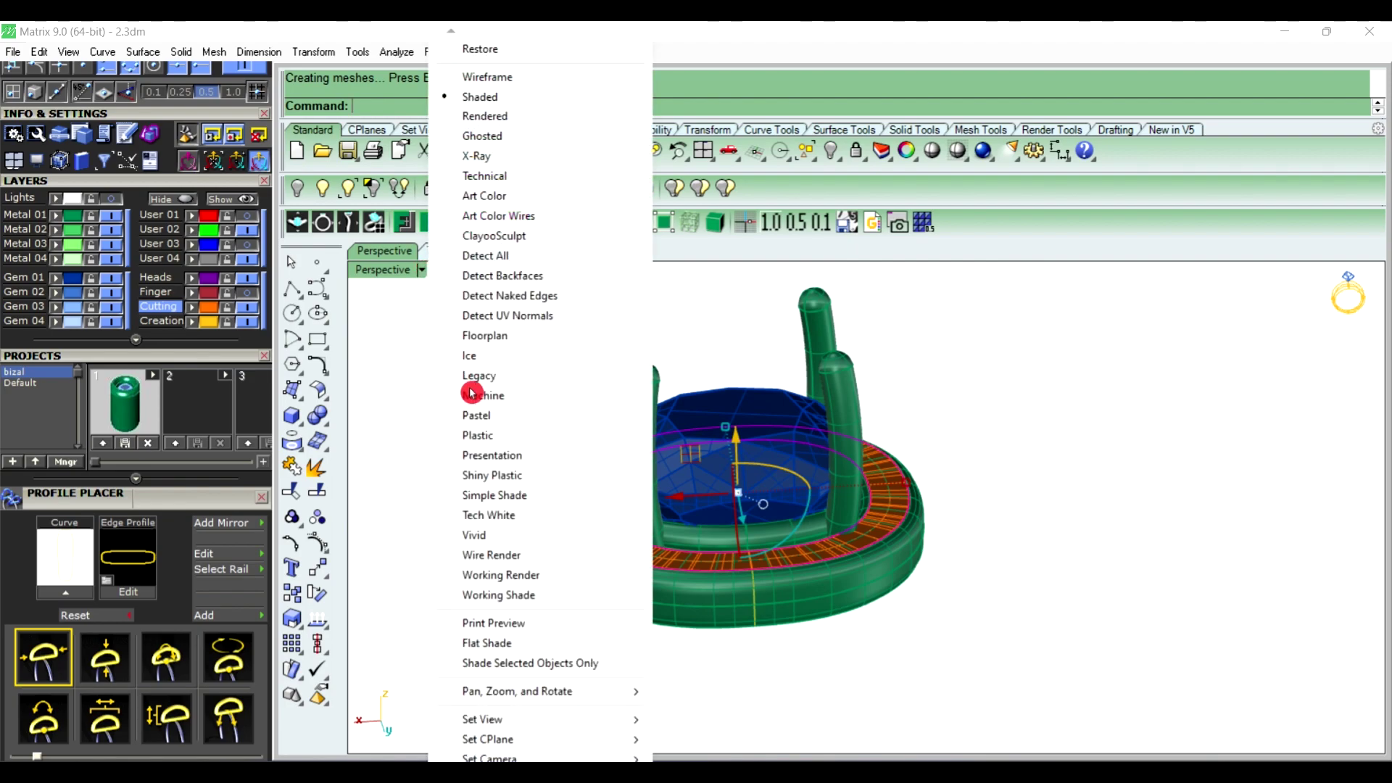
pyautogui.click(493, 435)
pyautogui.moveTo(1113, 423); pyautogui.dragTo(1054, 401, button='right')
pyautogui.scroll(-2, 1030, 449)
pyautogui.moveTo(1010, 503); pyautogui.dragTo(892, 508, button='right')
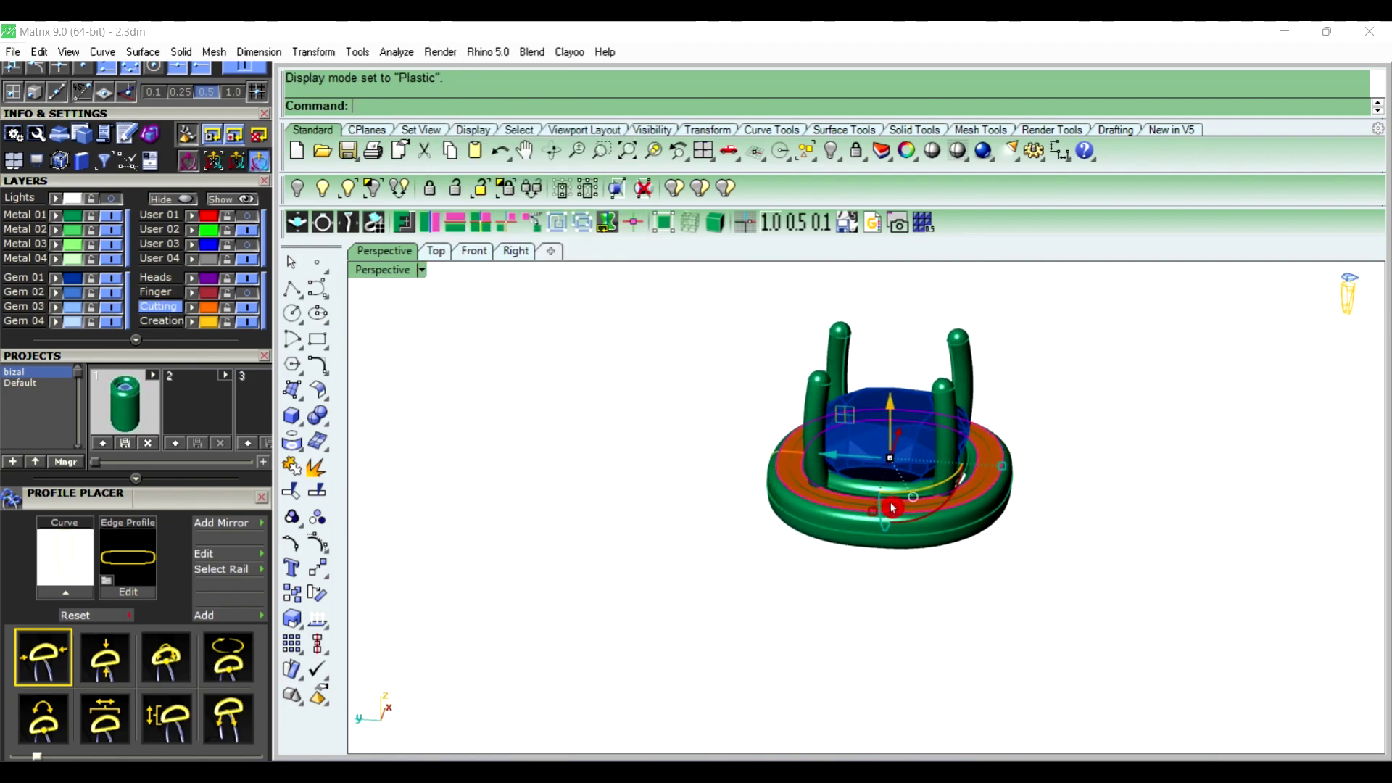
pyautogui.scroll(3, 892, 507)
pyautogui.moveTo(1286, 469)
pyautogui.mouseDown(button='right')
pyautogui.moveTo(1081, 497)
pyautogui.moveTo(889, 559)
pyautogui.moveTo(924, 496)
pyautogui.moveTo(776, 428)
pyautogui.moveTo(780, 484)
pyautogui.mouseUp(button='right')
pyautogui.scroll(-2, 924, 497)
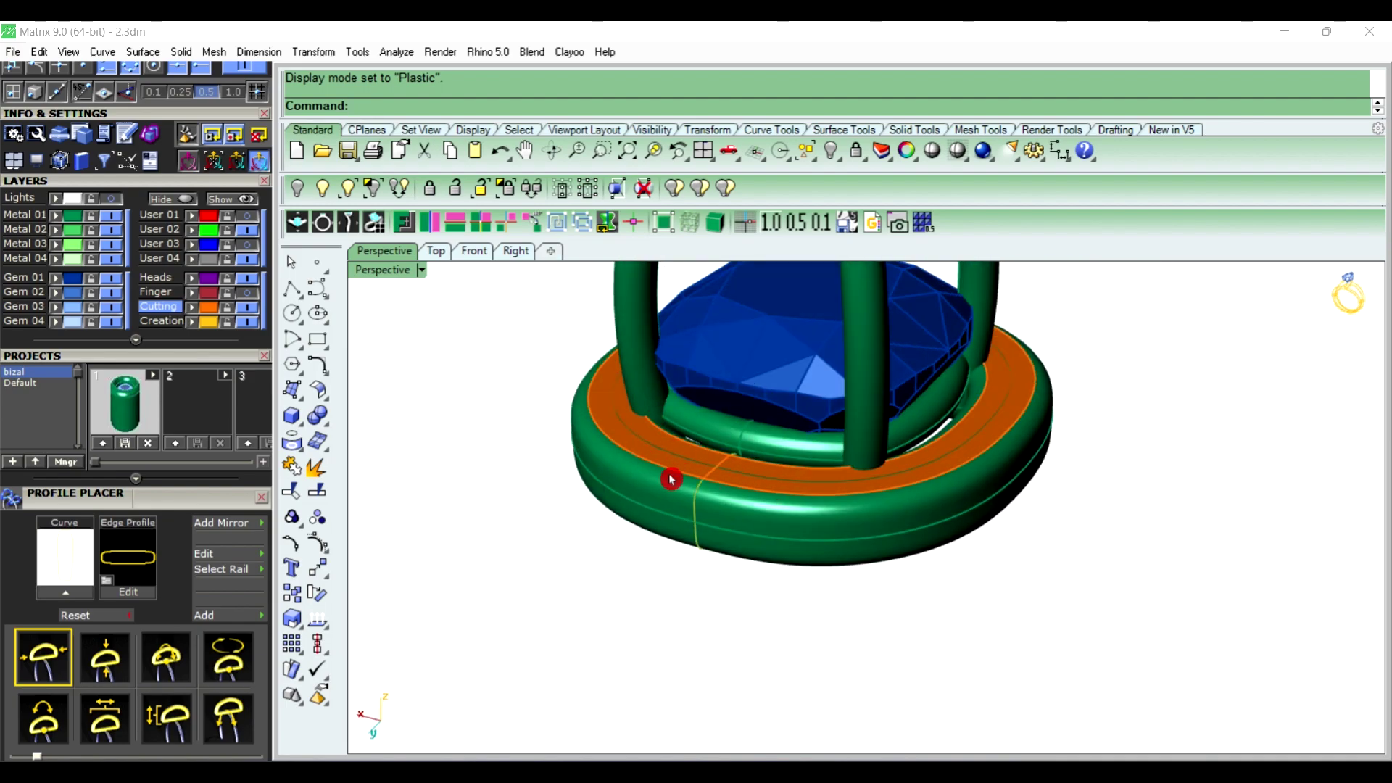
pyautogui.moveTo(671, 479)
pyautogui.mouseDown(button='right')
pyautogui.moveTo(712, 432)
pyautogui.moveTo(699, 472)
pyautogui.mouseUp(button='right')
pyautogui.scroll(3, 722, 445)
# Offset the orange band surface 0.5 to both sides as a solid
pyautogui.click(668, 519)
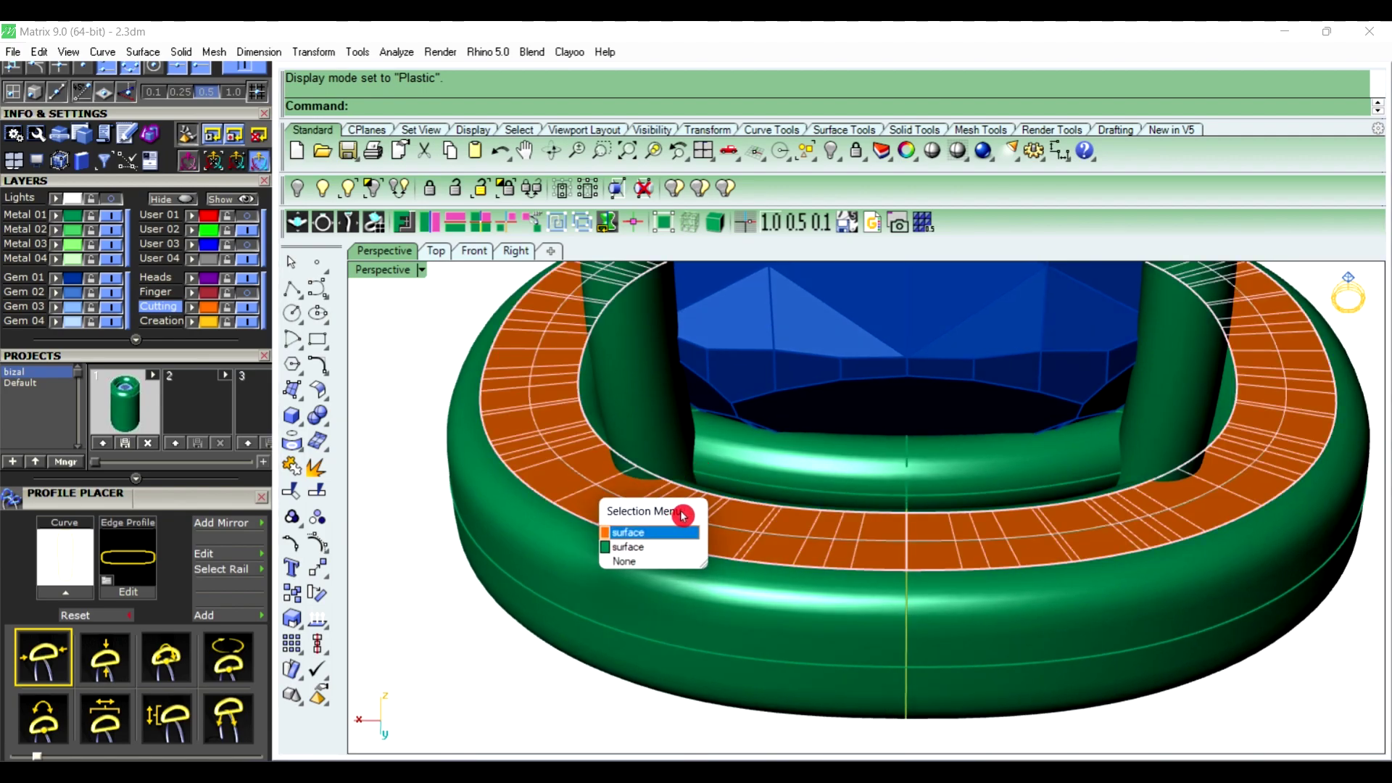
pyautogui.rightClick(682, 515)
pyautogui.scroll(-3, 661, 536)
pyautogui.click(661, 535)
pyautogui.write('Of')
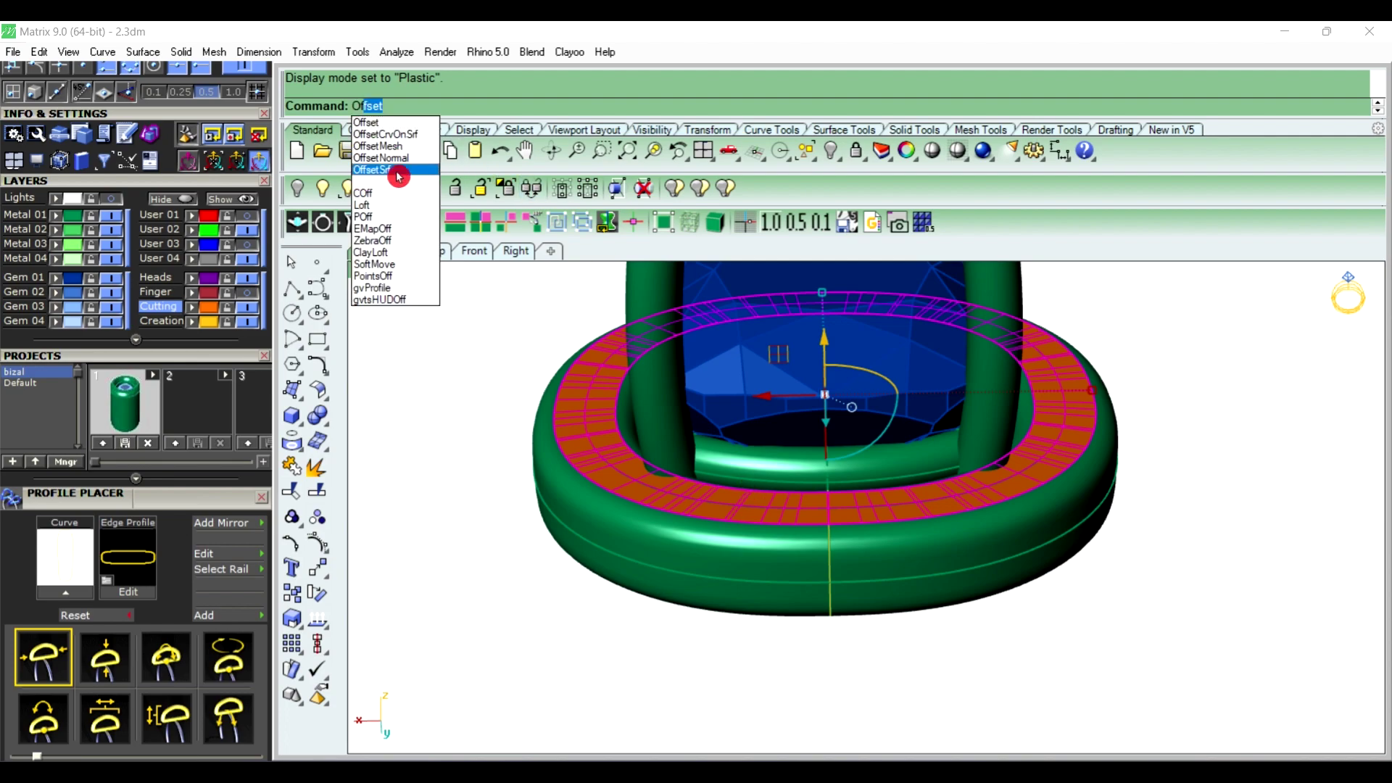
pyautogui.click(398, 175)
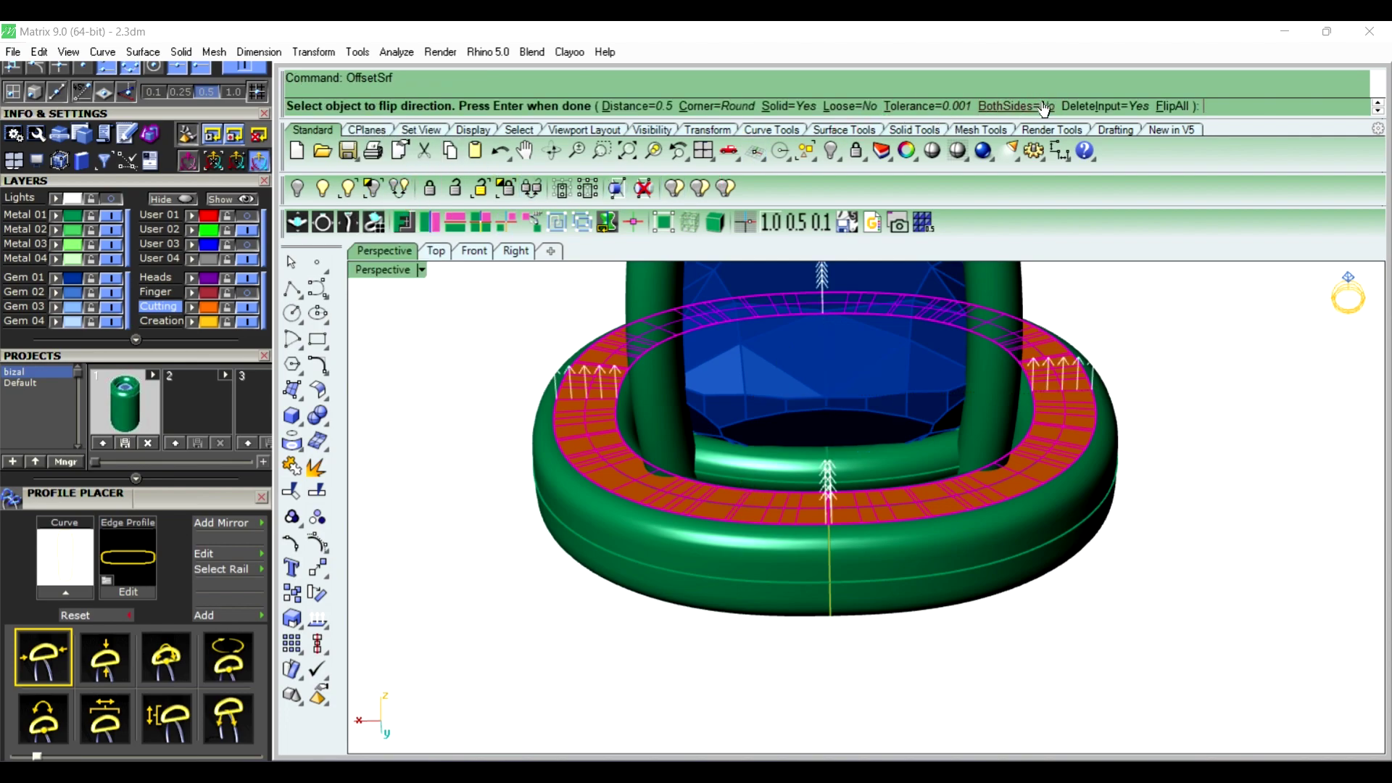
pyautogui.click(1043, 106)
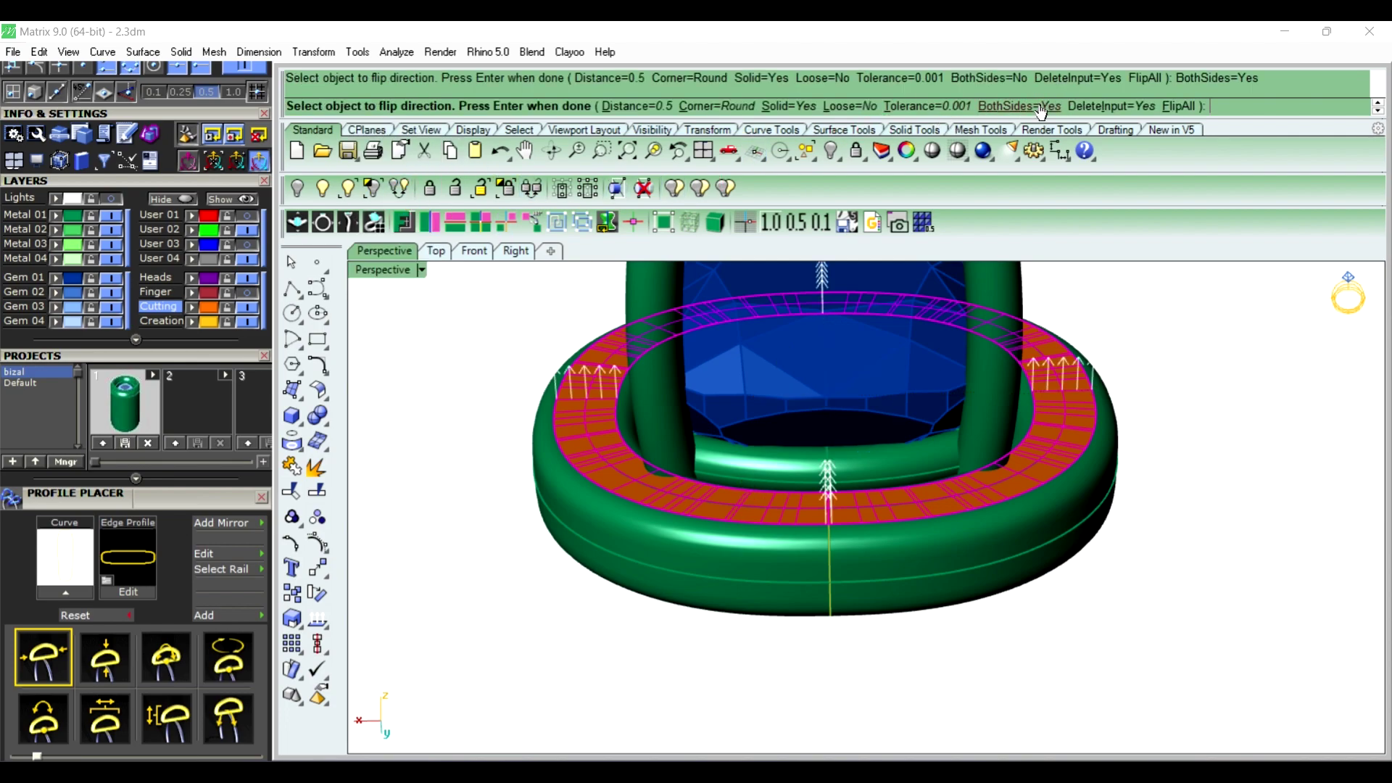
pyautogui.write('5')
pyautogui.press('Return')
pyautogui.rightClick(433, 501)
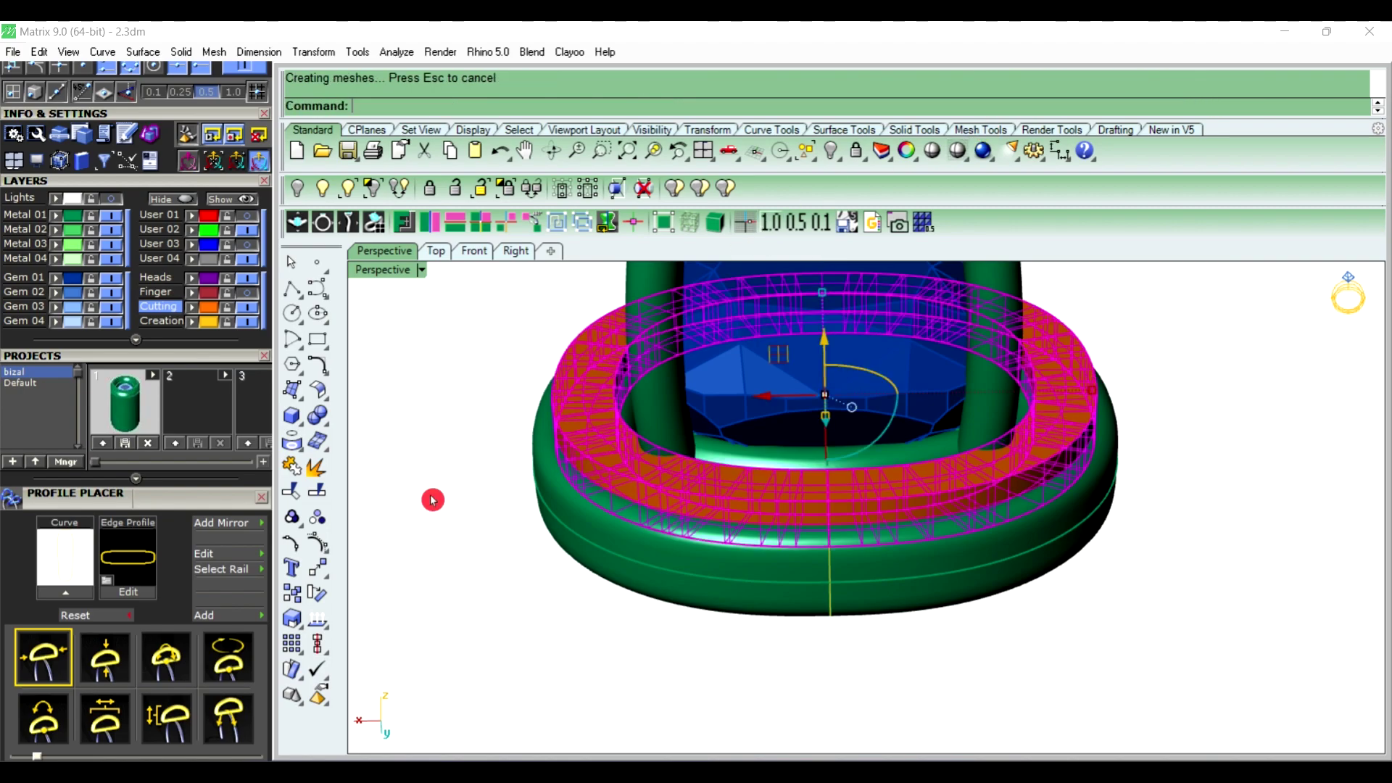
# Select the ring base that will be cut
pyautogui.click(490, 610)
pyautogui.moveTo(491, 610); pyautogui.dragTo(742, 583, button='right')
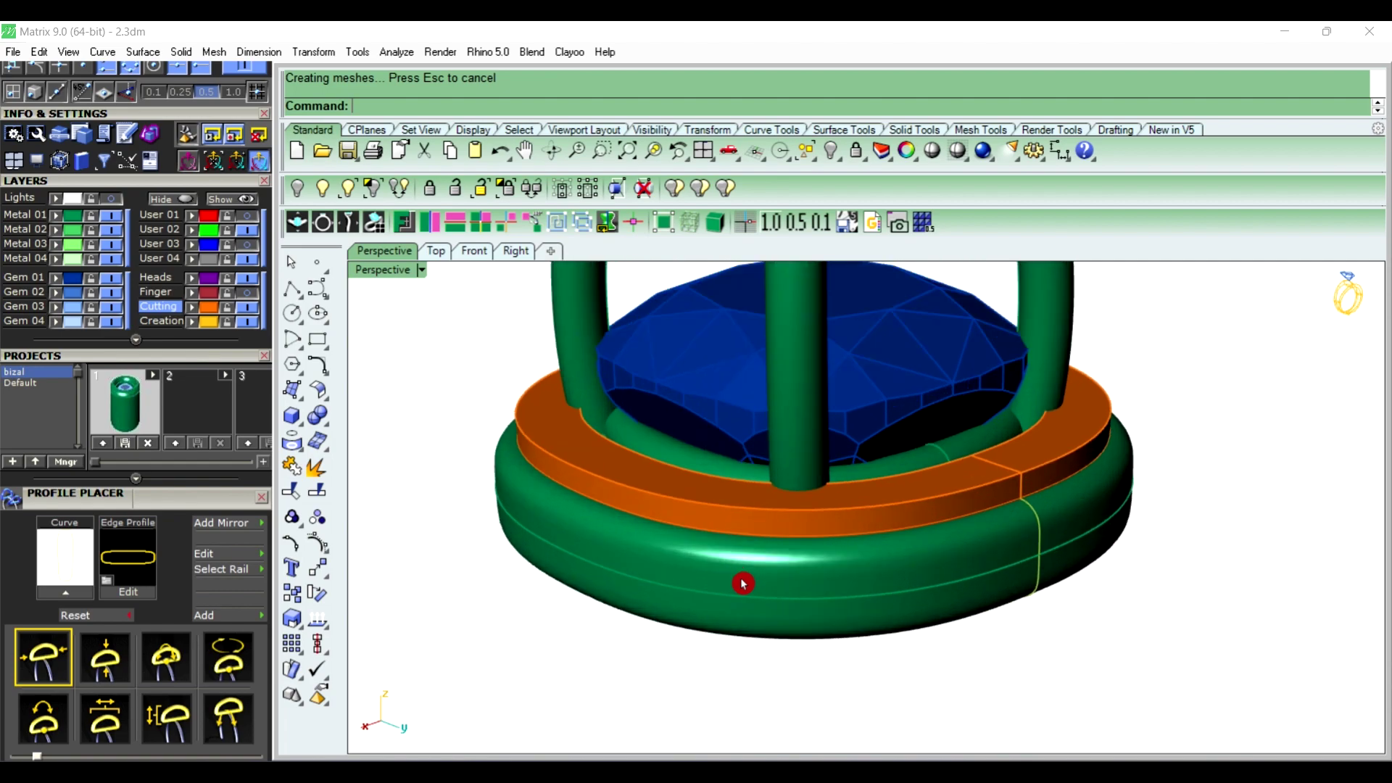
pyautogui.click(742, 583)
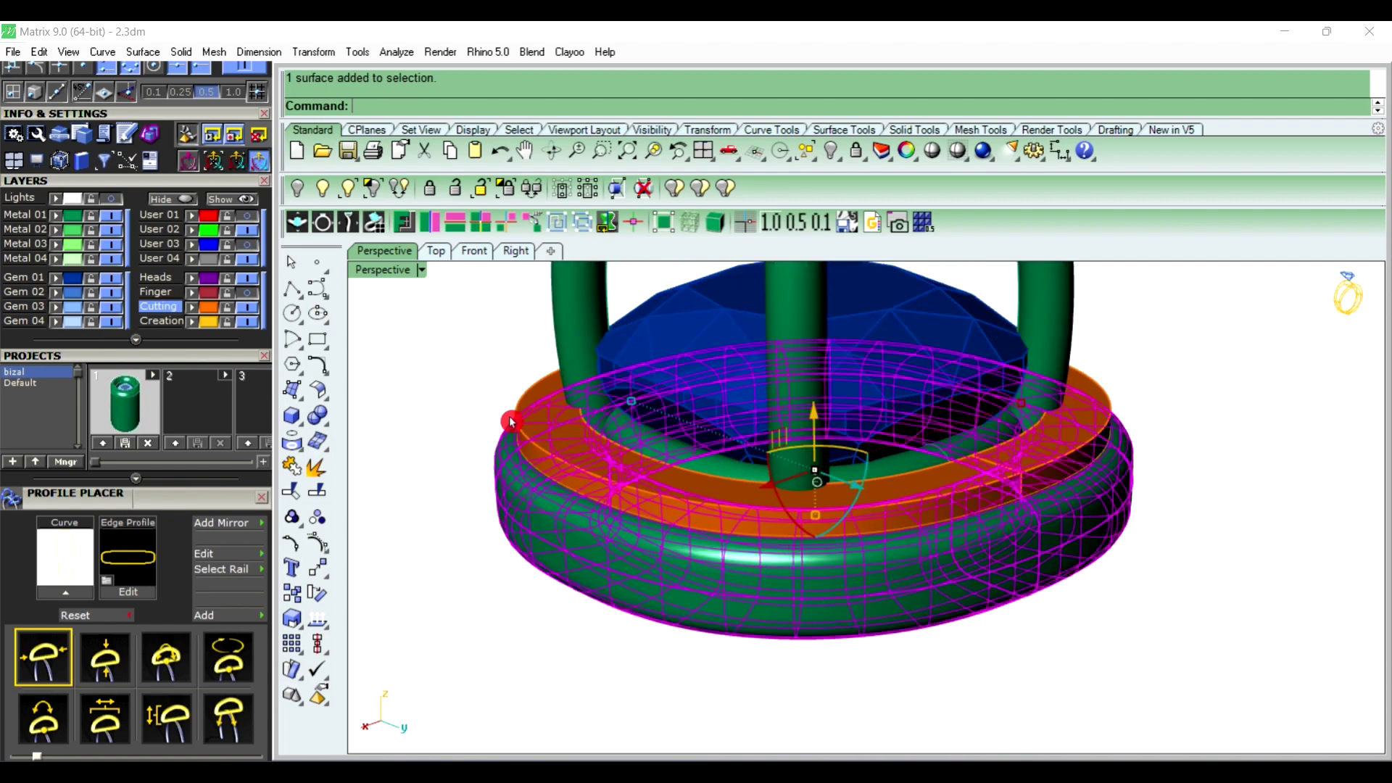
# Boolean-subtract the orange band solid from the green ring base to cut a recessed channel
pyautogui.click(327, 427)
pyautogui.click(369, 434)
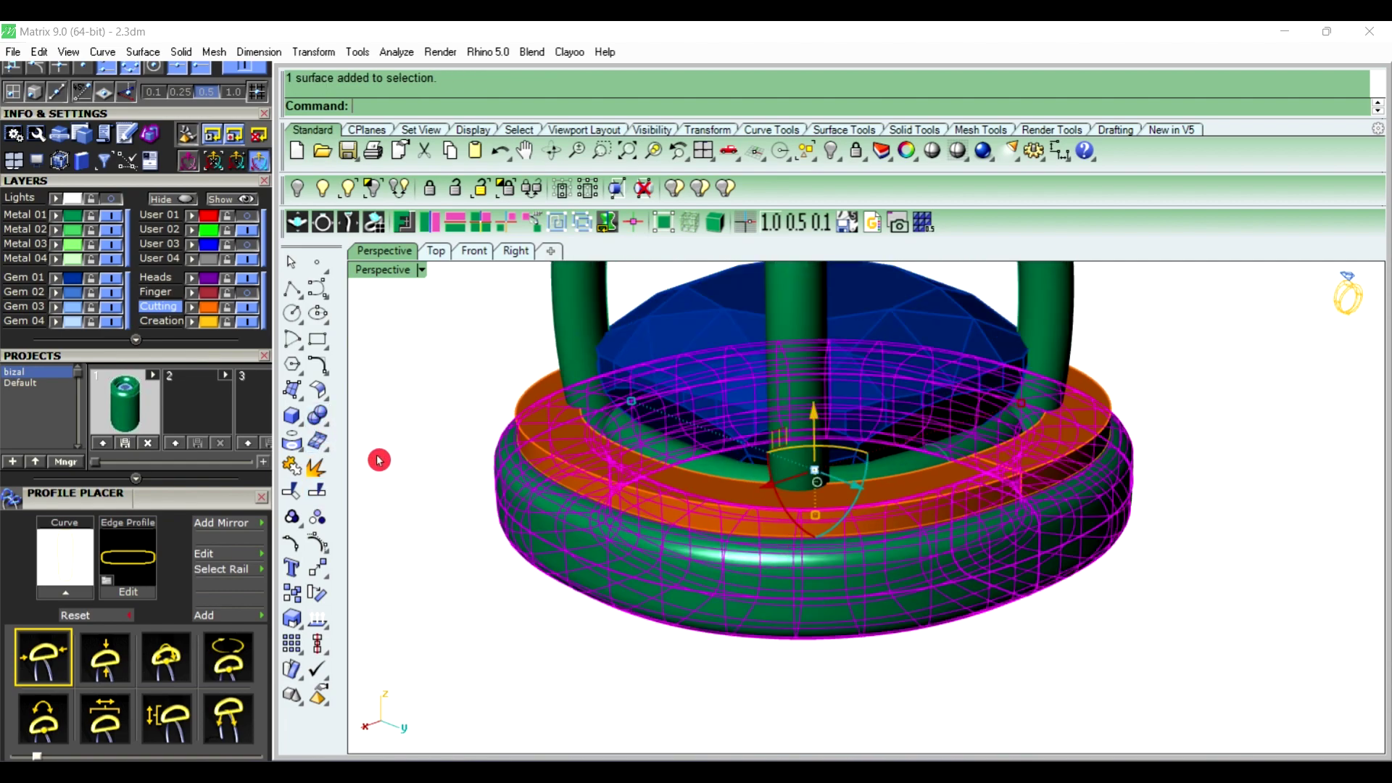
pyautogui.click(688, 507)
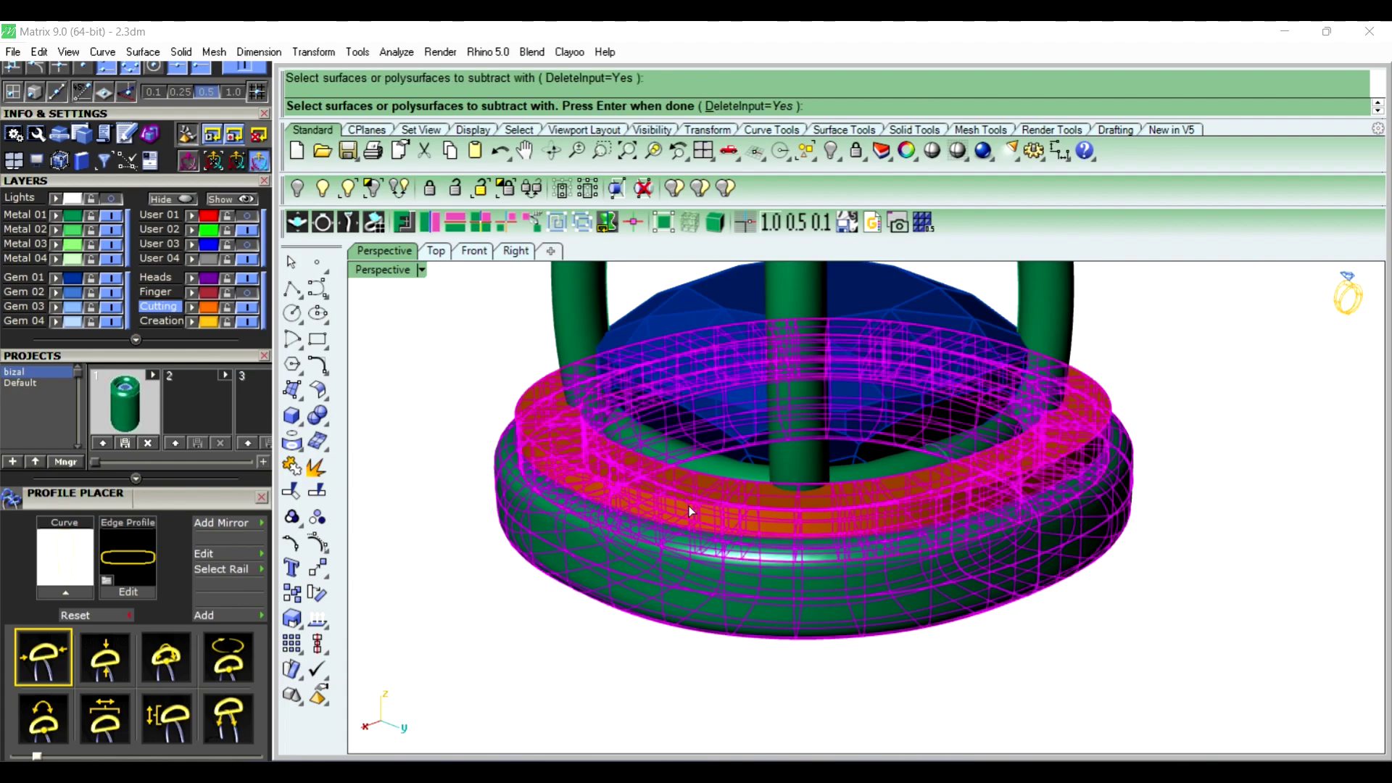
pyautogui.rightClick(689, 506)
pyautogui.moveTo(695, 511)
pyautogui.mouseDown(button='right')
pyautogui.moveTo(600, 529)
pyautogui.moveTo(538, 470)
pyautogui.moveTo(889, 502)
pyautogui.moveTo(746, 515)
pyautogui.moveTo(1029, 568)
pyautogui.moveTo(1095, 562)
pyautogui.moveTo(674, 491)
pyautogui.moveTo(684, 534)
pyautogui.mouseUp(button='right')
# Delete the leftover stray curves lying across the ring's bezel band
pyautogui.scroll(5, 685, 534)
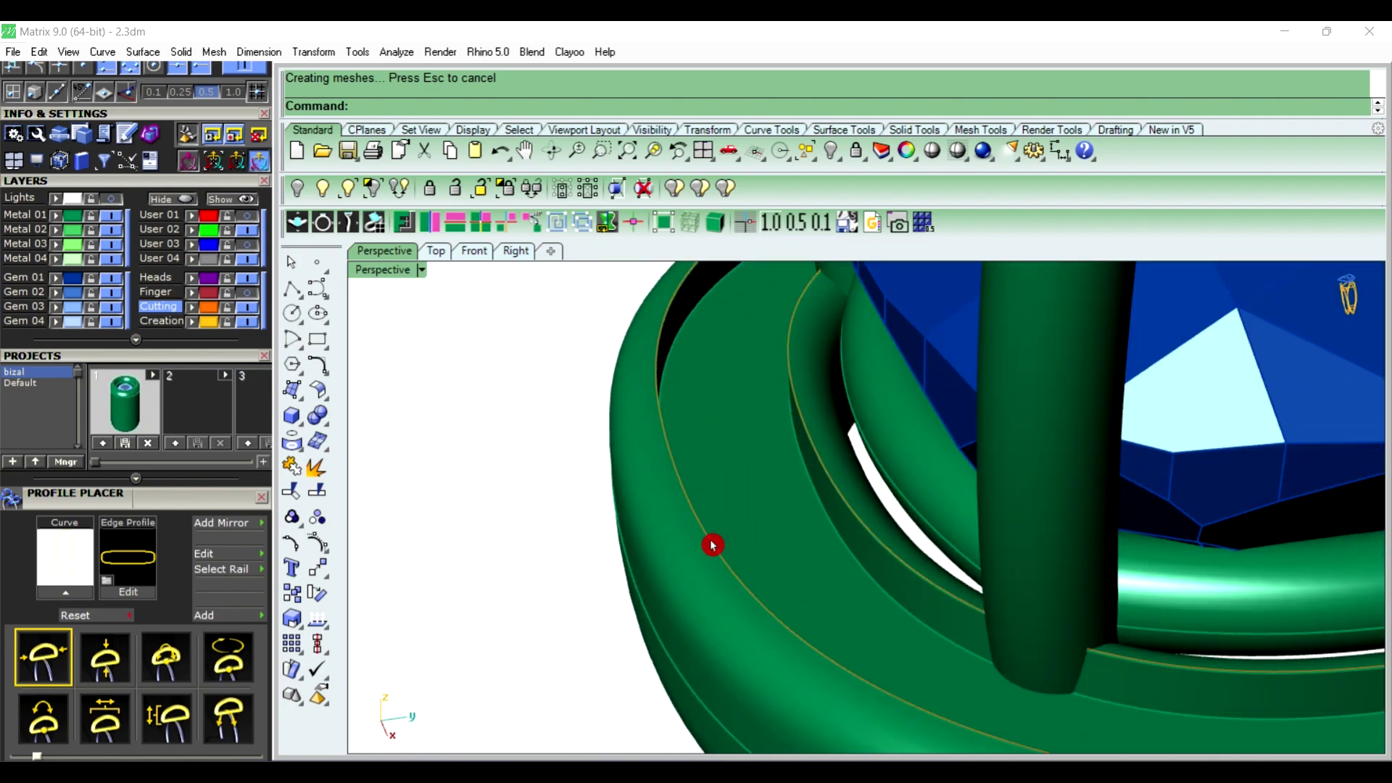
pyautogui.click(714, 547)
pyautogui.press('Delete')
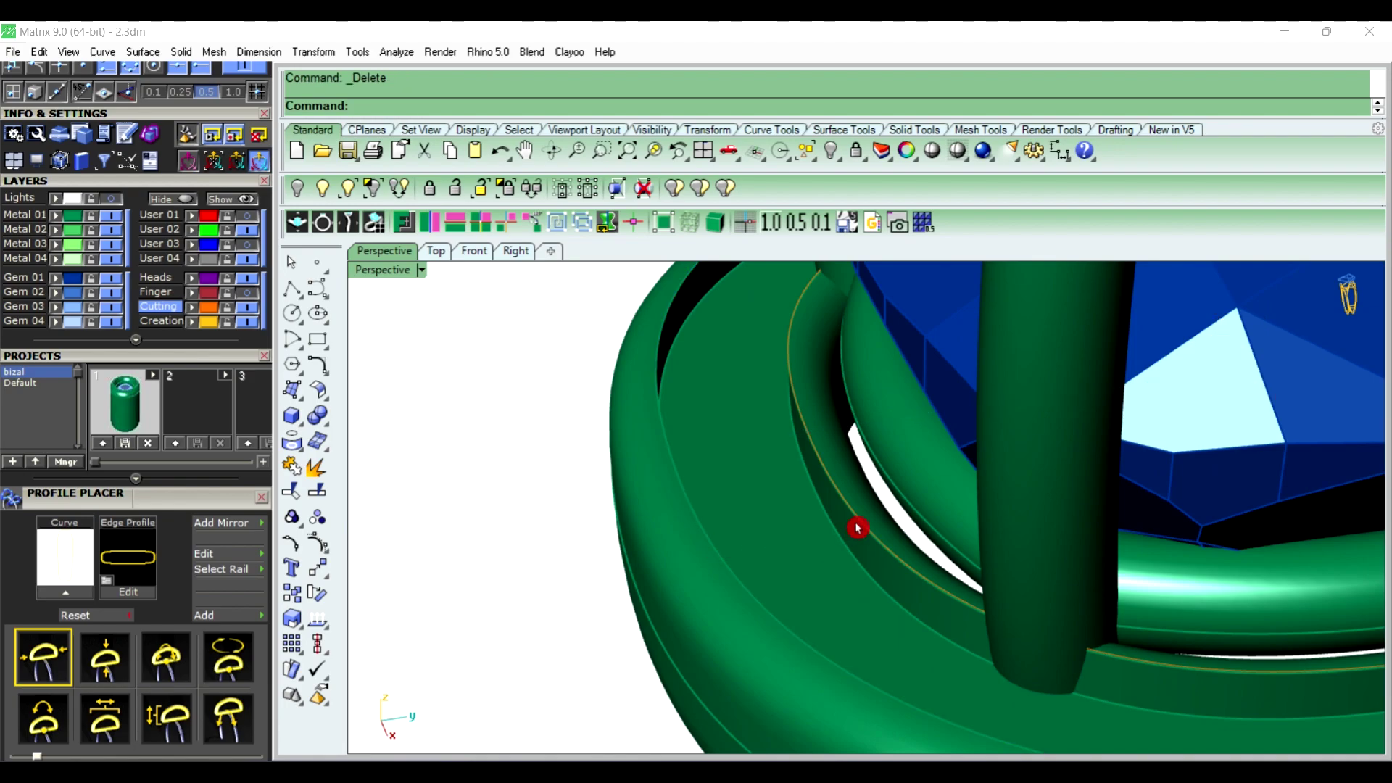
pyautogui.click(858, 528)
pyautogui.scroll(-5, 817, 520)
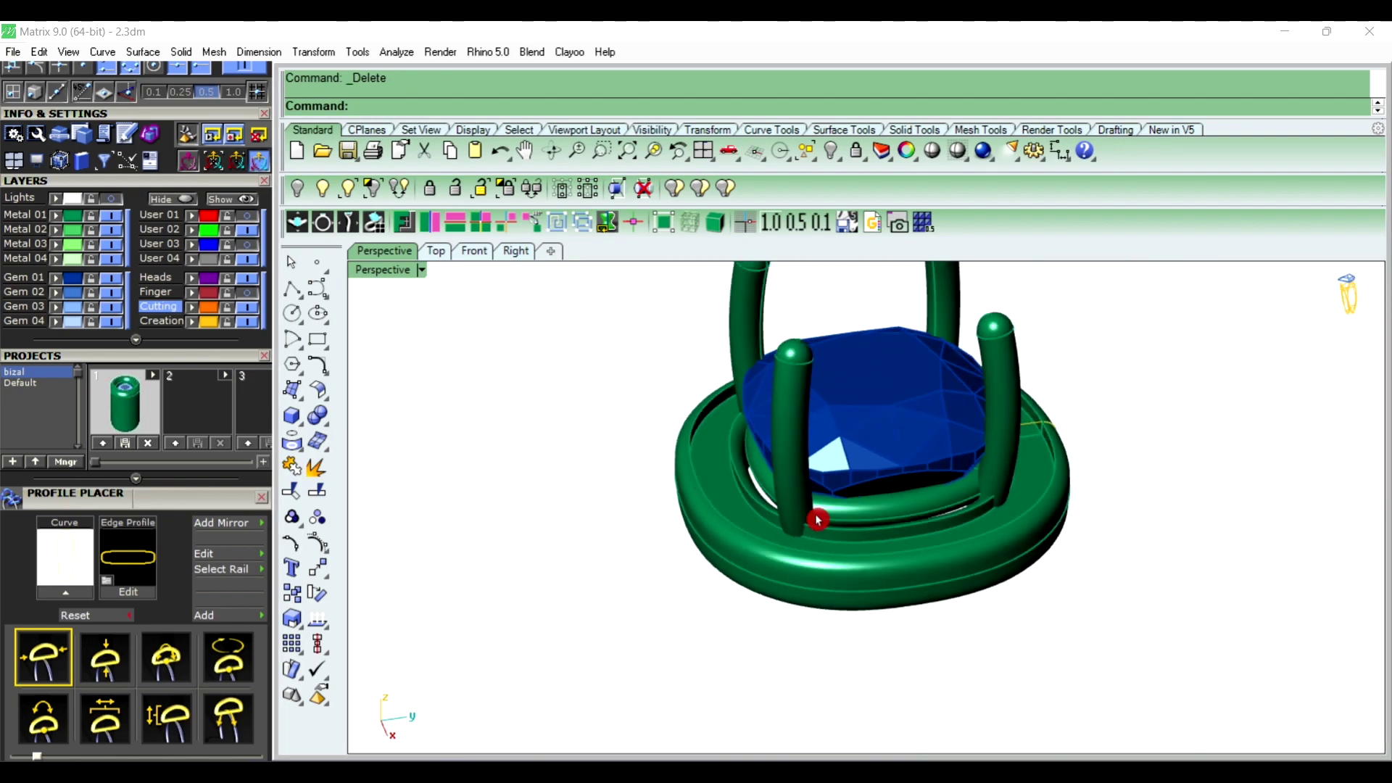
pyautogui.moveTo(817, 520); pyautogui.dragTo(802, 531, button='right')
pyautogui.scroll(3, 1110, 485)
pyautogui.scroll(2, 1051, 485)
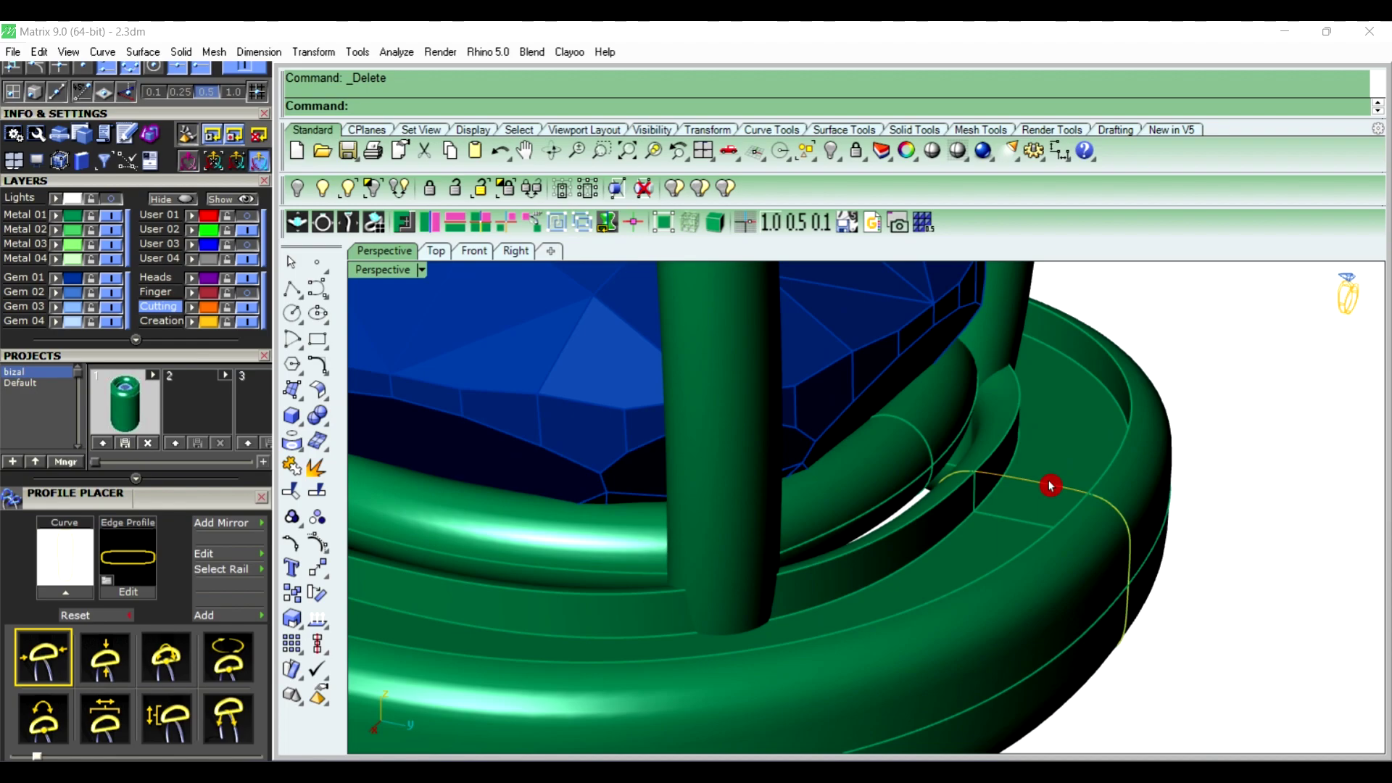
pyautogui.click(1050, 485)
pyautogui.press('Delete')
# Orbit around the ring to inspect the cut band and prongs from several angles
pyautogui.scroll(-5, 951, 467)
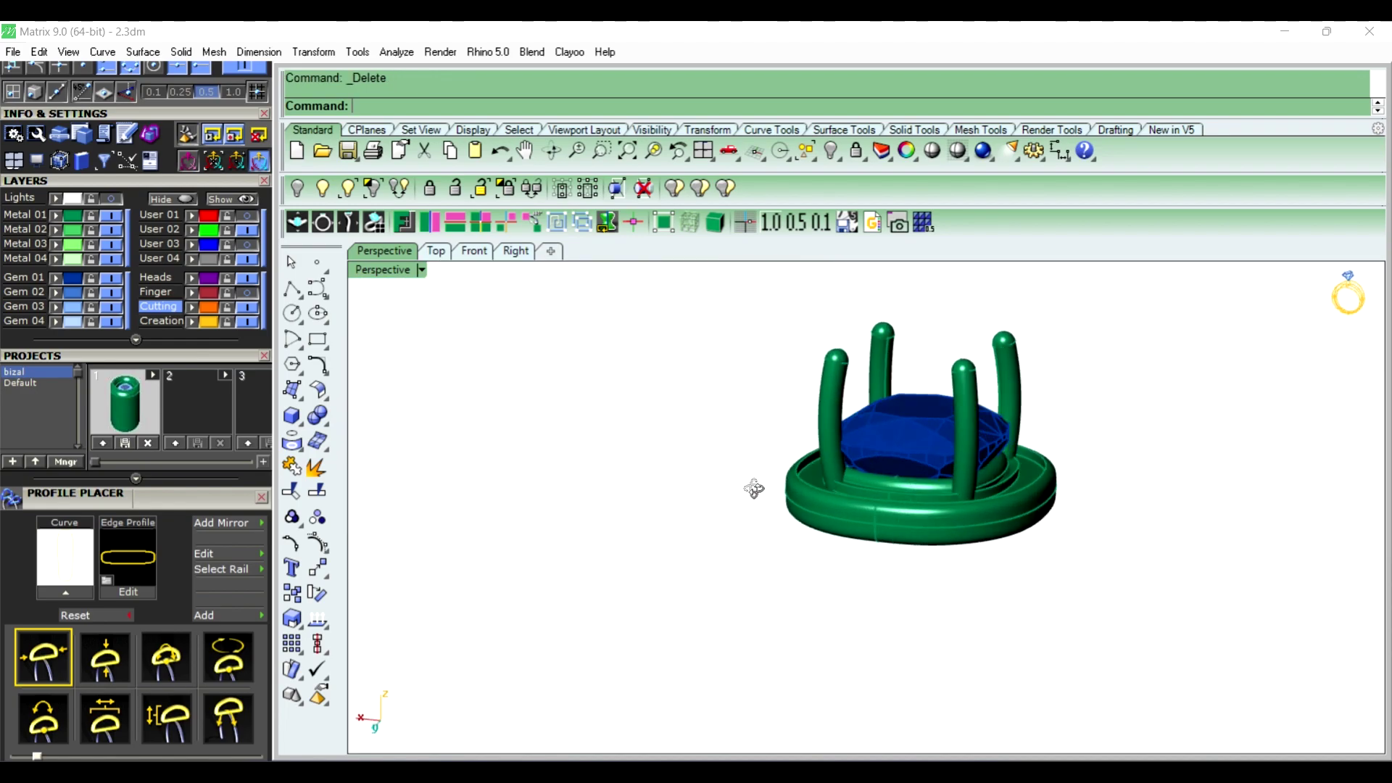
pyautogui.scroll(3, 899, 540)
pyautogui.moveTo(898, 547); pyautogui.dragTo(801, 472, button='right')
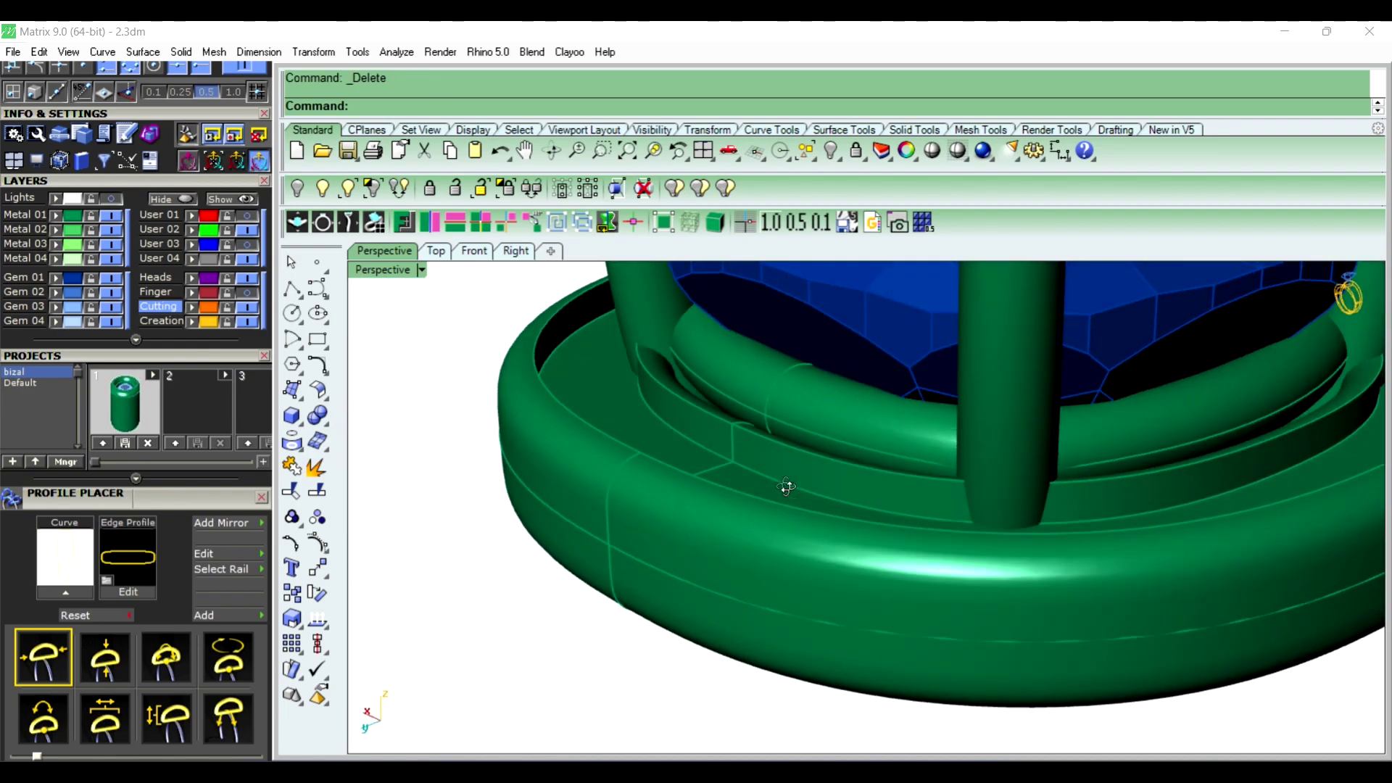
pyautogui.scroll(2, 966, 539)
pyautogui.scroll(-3, 827, 488)
pyautogui.scroll(-2, 873, 528)
pyautogui.moveTo(873, 528); pyautogui.dragTo(926, 503, button='right')
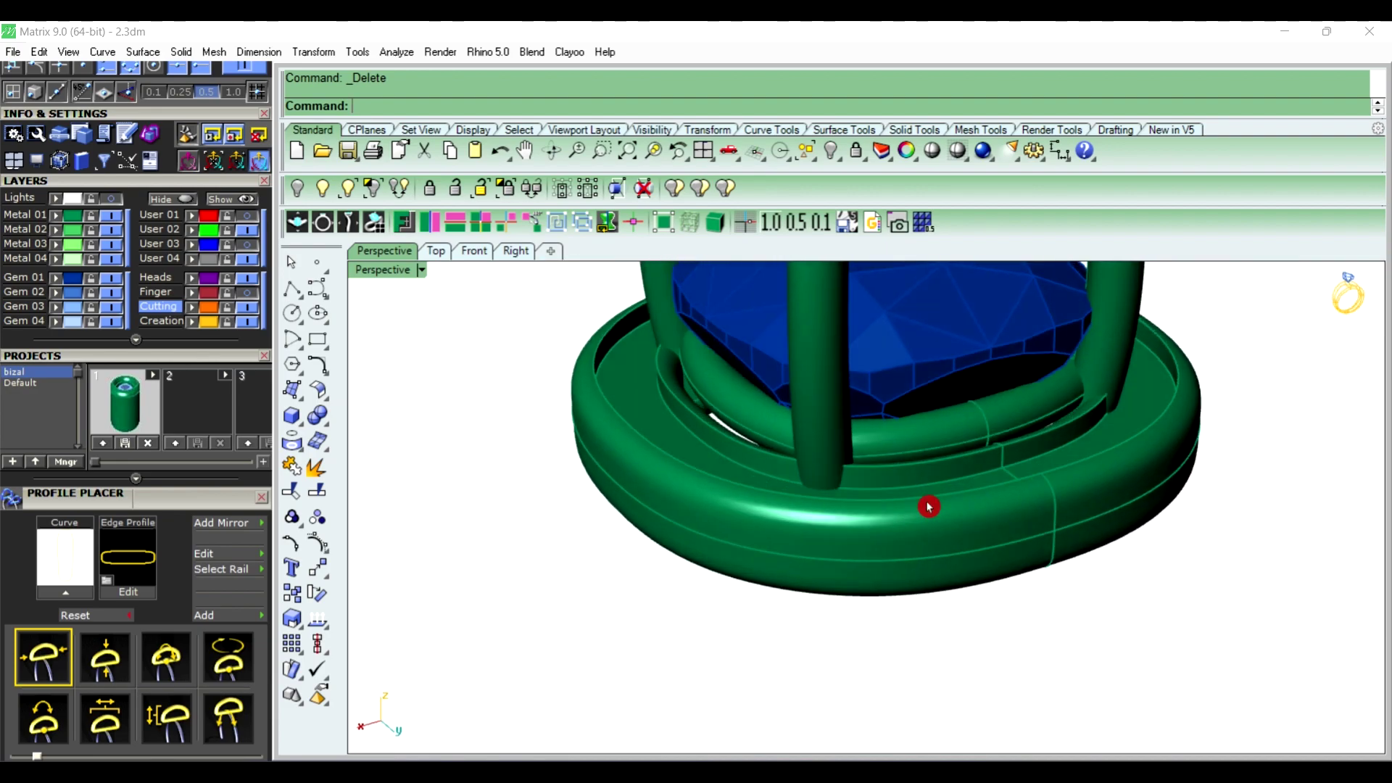
pyautogui.scroll(-2, 815, 519)
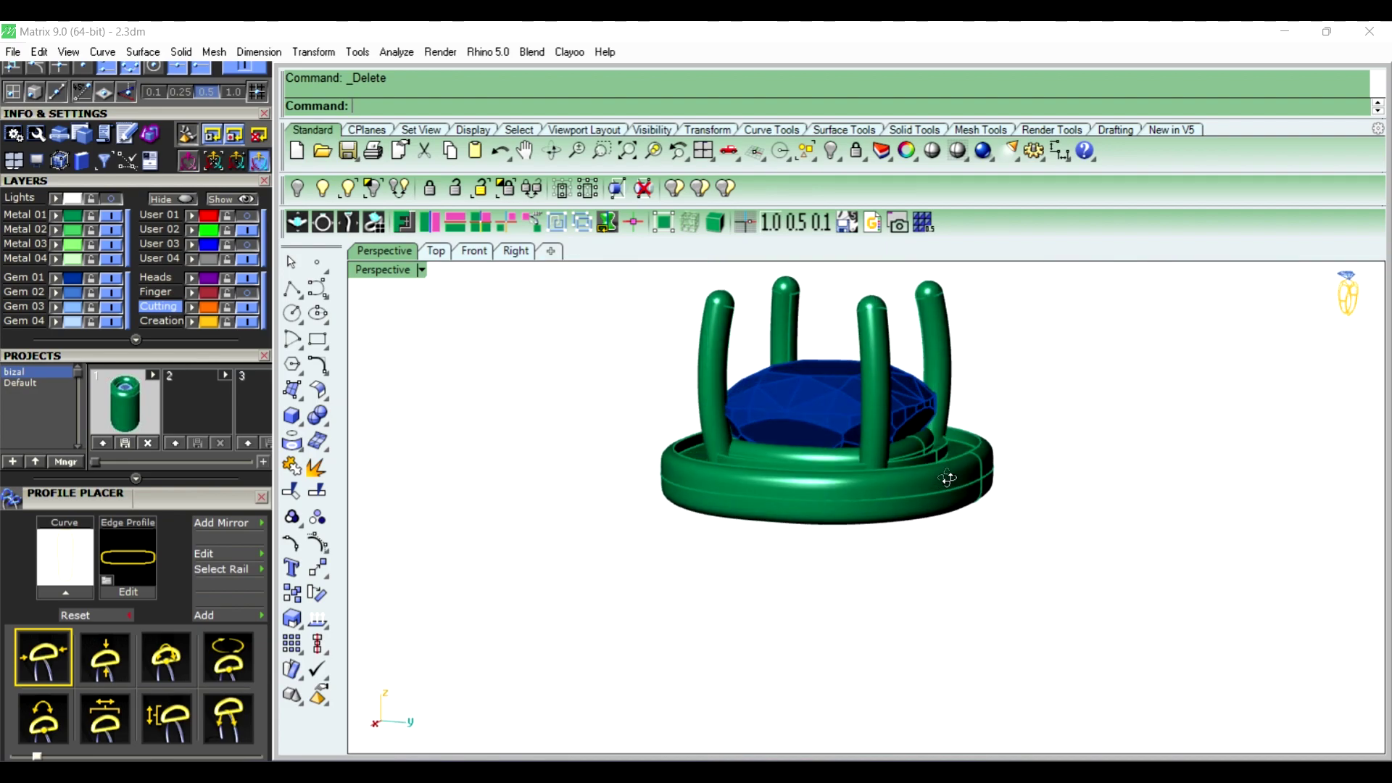
pyautogui.moveTo(911, 489); pyautogui.dragTo(792, 508, button='right')
pyautogui.scroll(2, 901, 506)
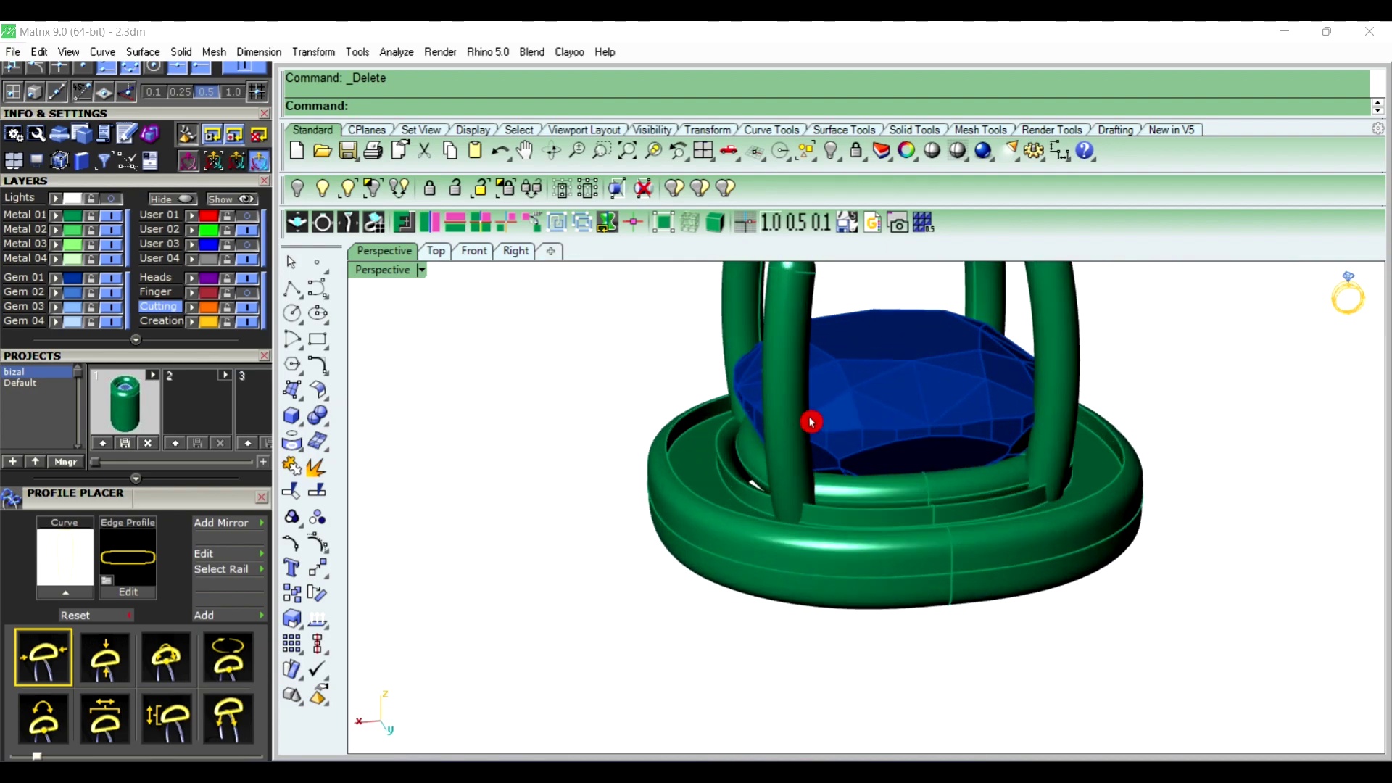
pyautogui.moveTo(811, 416)
pyautogui.mouseDown(button='right')
pyautogui.moveTo(1089, 413)
pyautogui.moveTo(720, 499)
pyautogui.mouseUp(button='right')
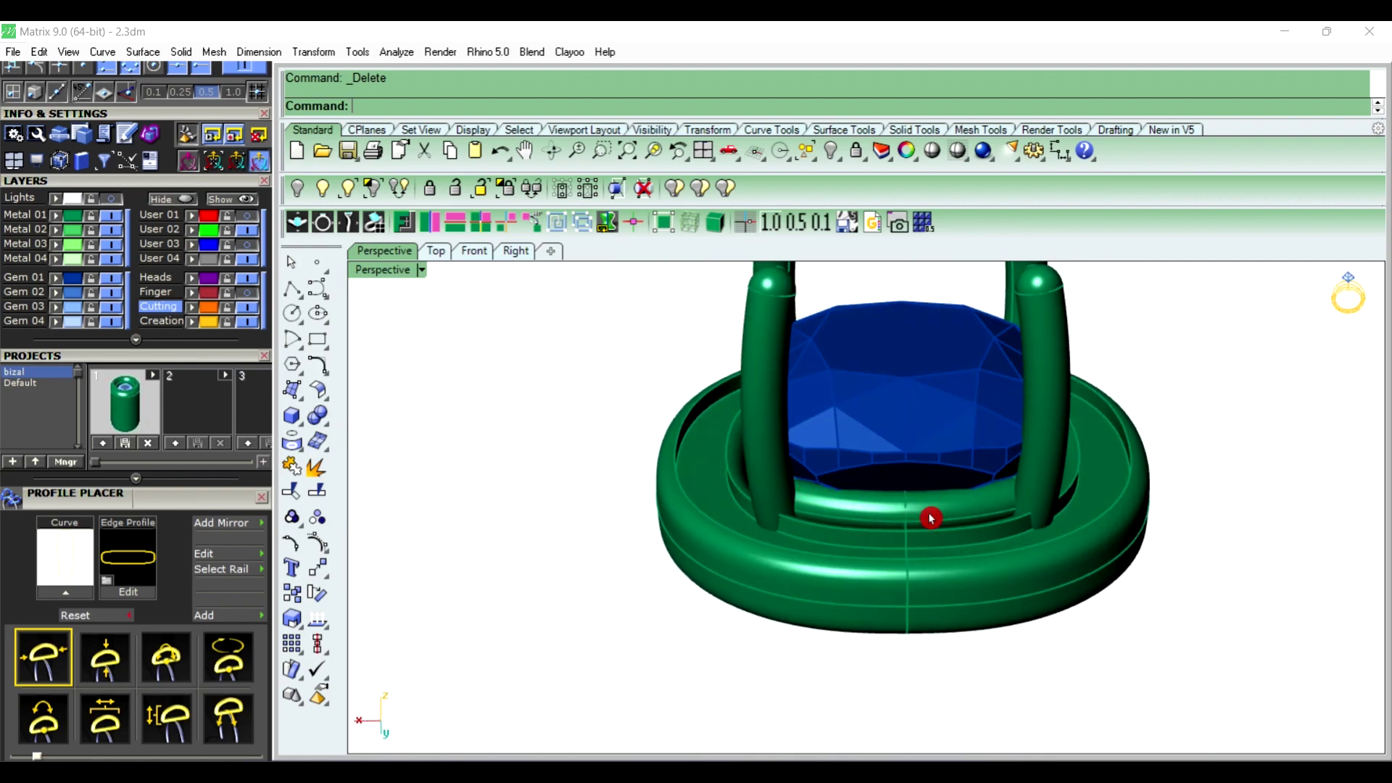
pyautogui.moveTo(931, 518); pyautogui.dragTo(722, 504, button='right')
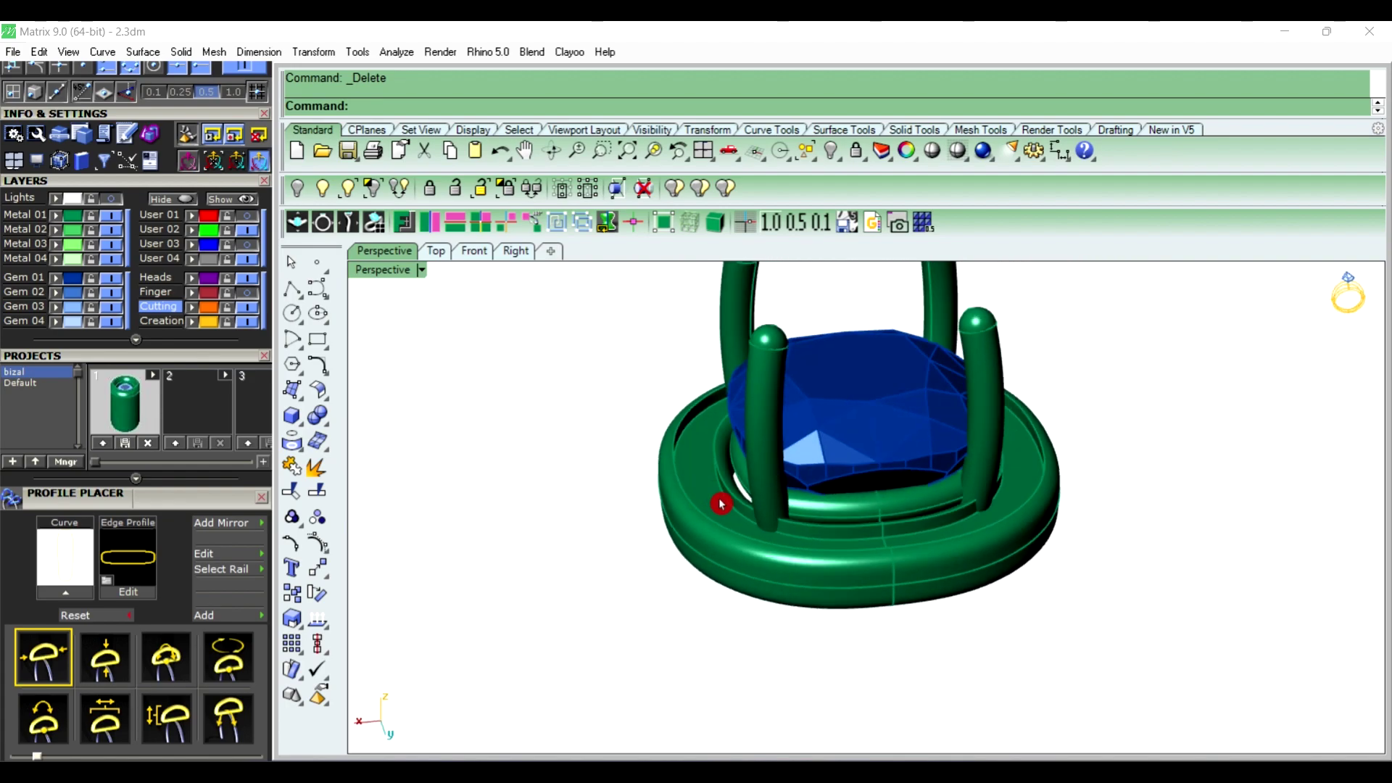
pyautogui.moveTo(722, 504)
pyautogui.mouseDown(button='right')
pyautogui.moveTo(1036, 566)
pyautogui.moveTo(1056, 367)
pyautogui.moveTo(1035, 522)
pyautogui.moveTo(885, 578)
pyautogui.moveTo(623, 560)
pyautogui.mouseUp(button='right')
pyautogui.scroll(-3, 633, 555)
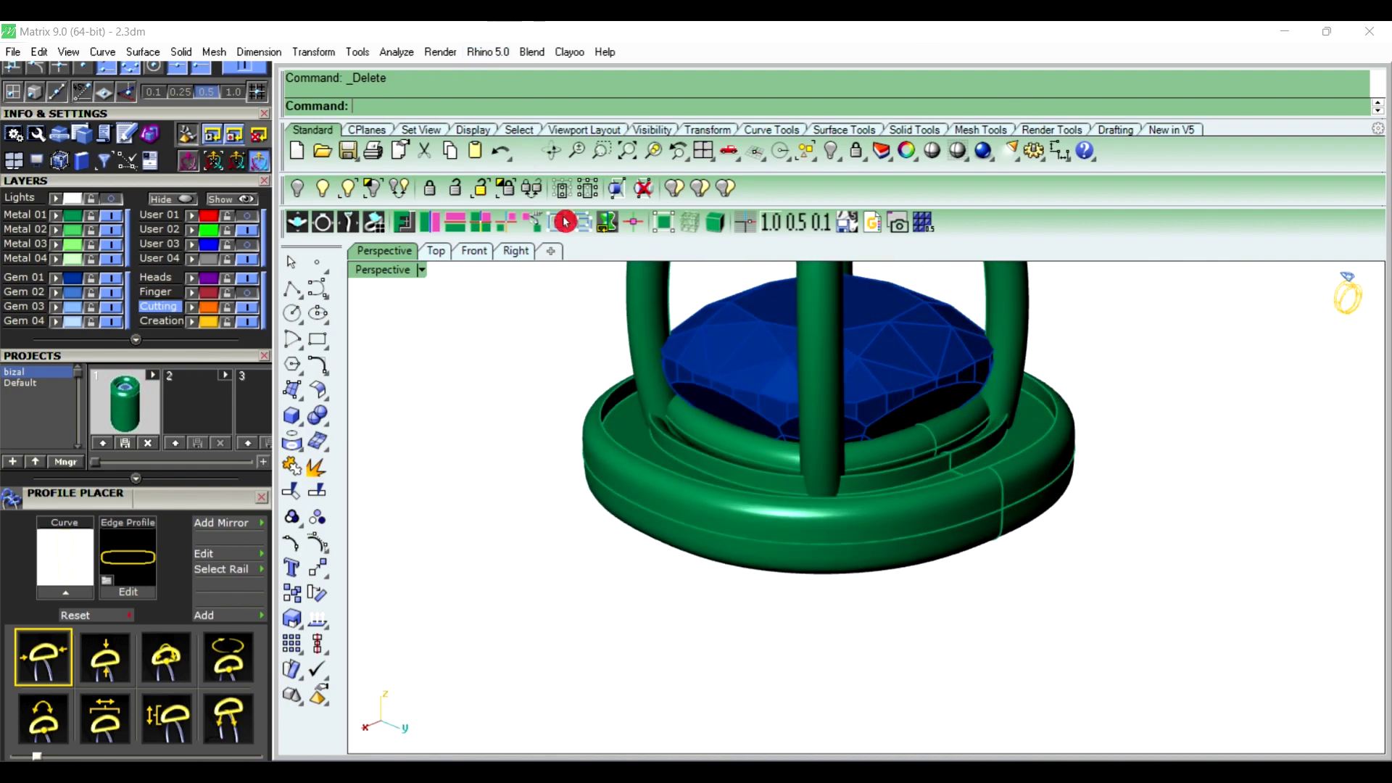
pyautogui.scroll(-2, 641, 446)
pyautogui.moveTo(641, 446); pyautogui.dragTo(760, 506, button='right')
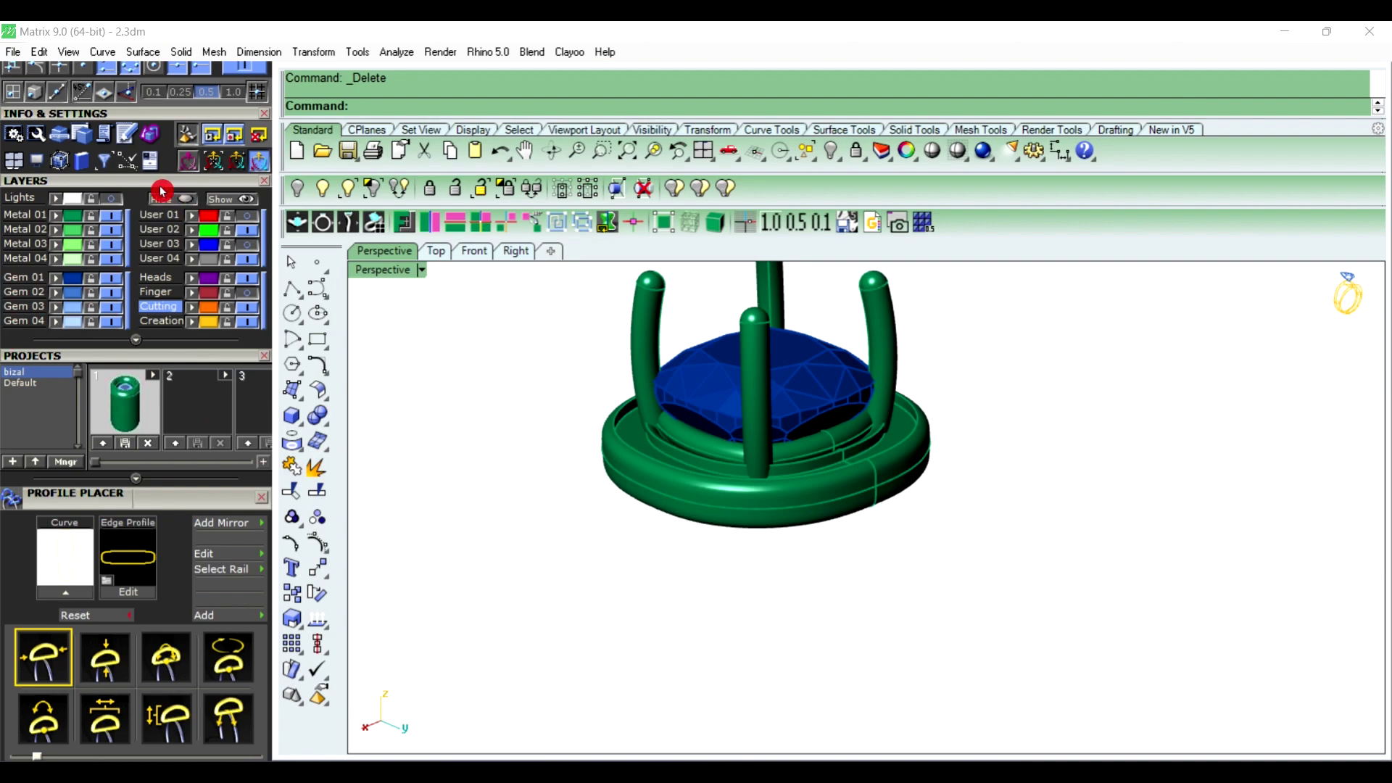
# Scroll the left panel stack up to bring the Main Menu into view
pyautogui.scroll(3, 169, 265)
pyautogui.scroll(3, 178, 343)
pyautogui.scroll(3, 187, 421)
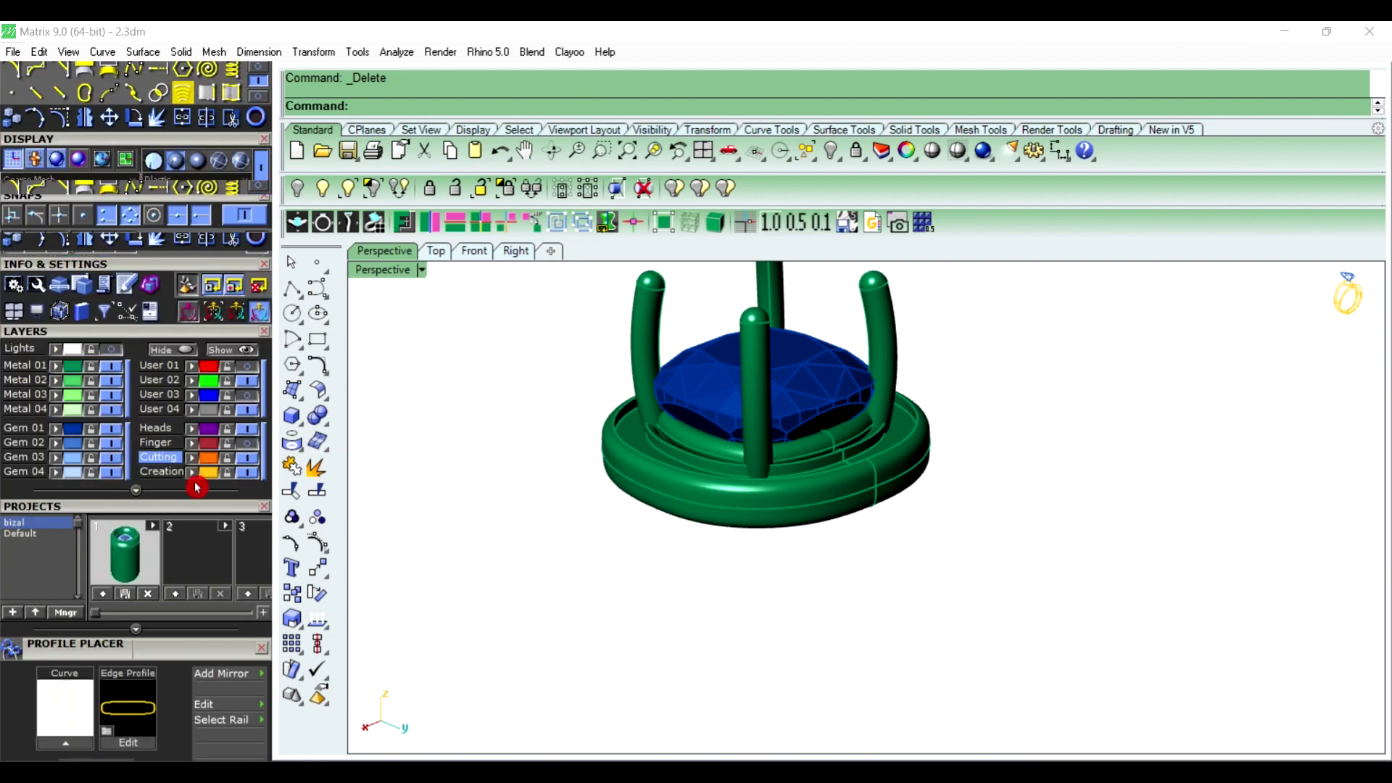
pyautogui.scroll(3, 196, 499)
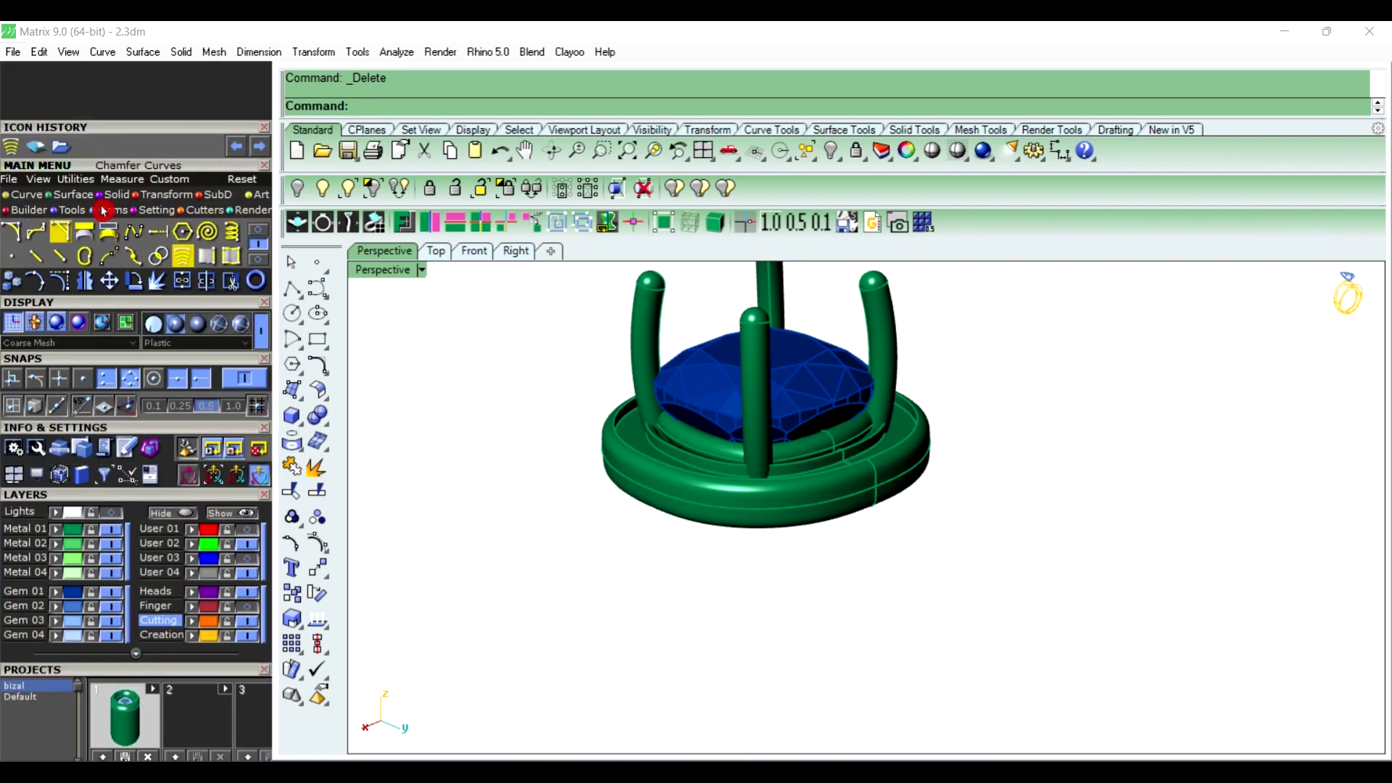
# Start Gems > Gems Between 2 Curves and pick both rail curves of the band
pyautogui.click(113, 211)
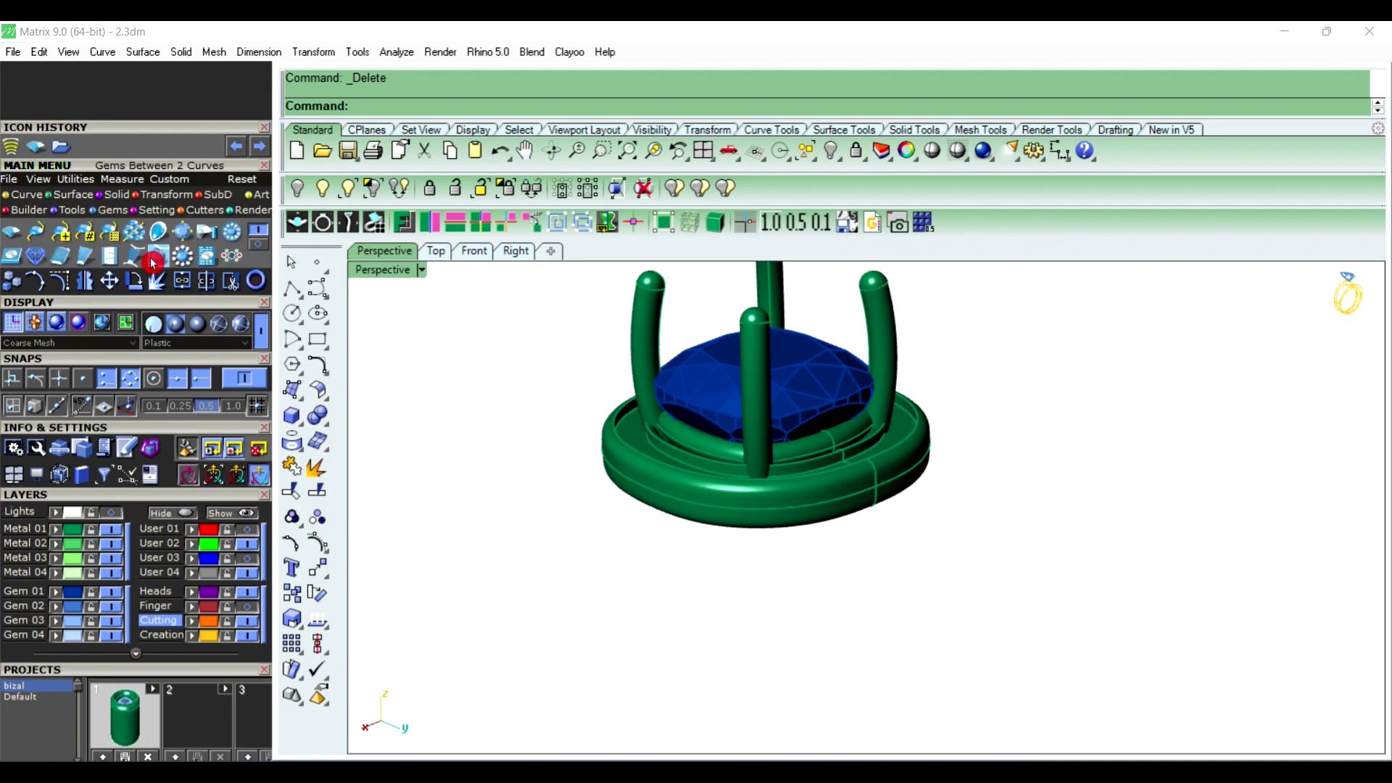
pyautogui.click(160, 264)
pyautogui.scroll(-2, 678, 585)
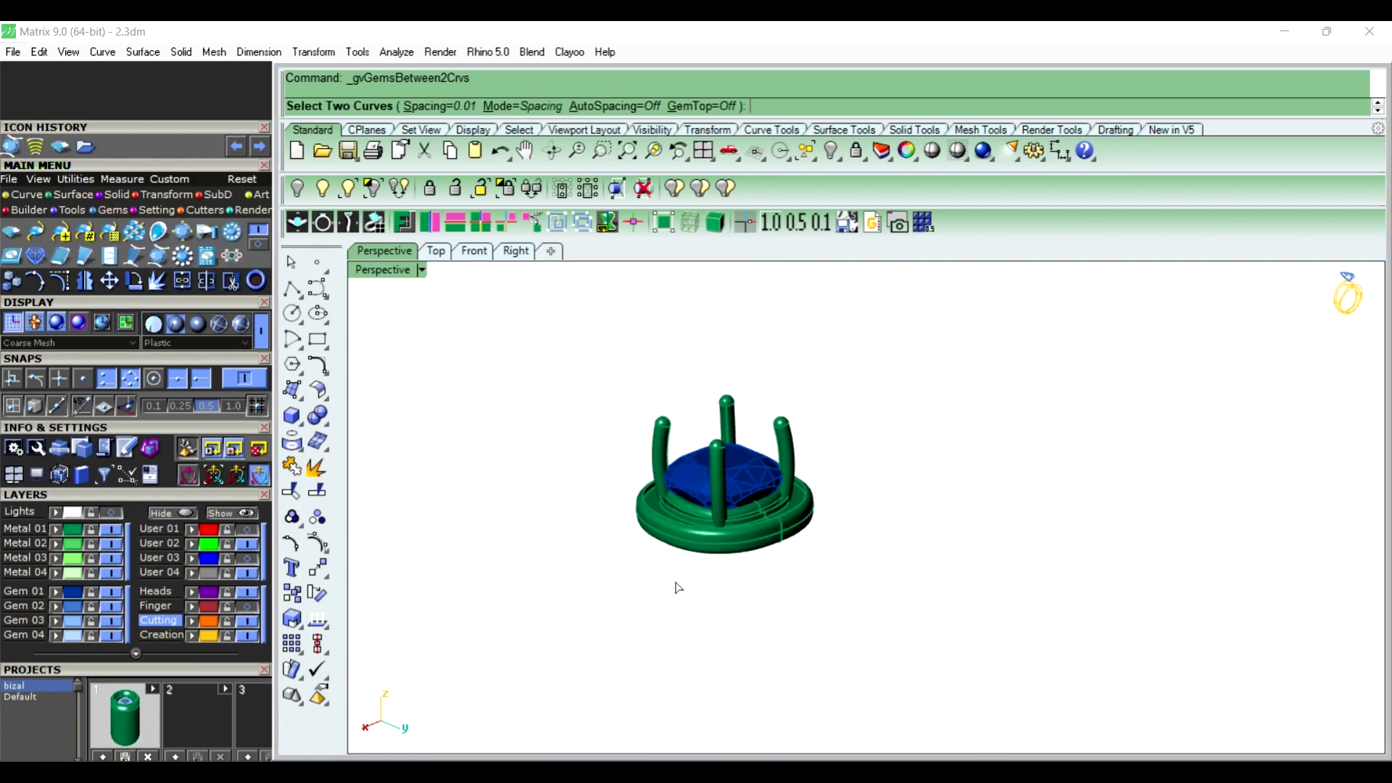
pyautogui.scroll(3, 668, 495)
pyautogui.scroll(3, 669, 495)
pyautogui.scroll(3, 624, 536)
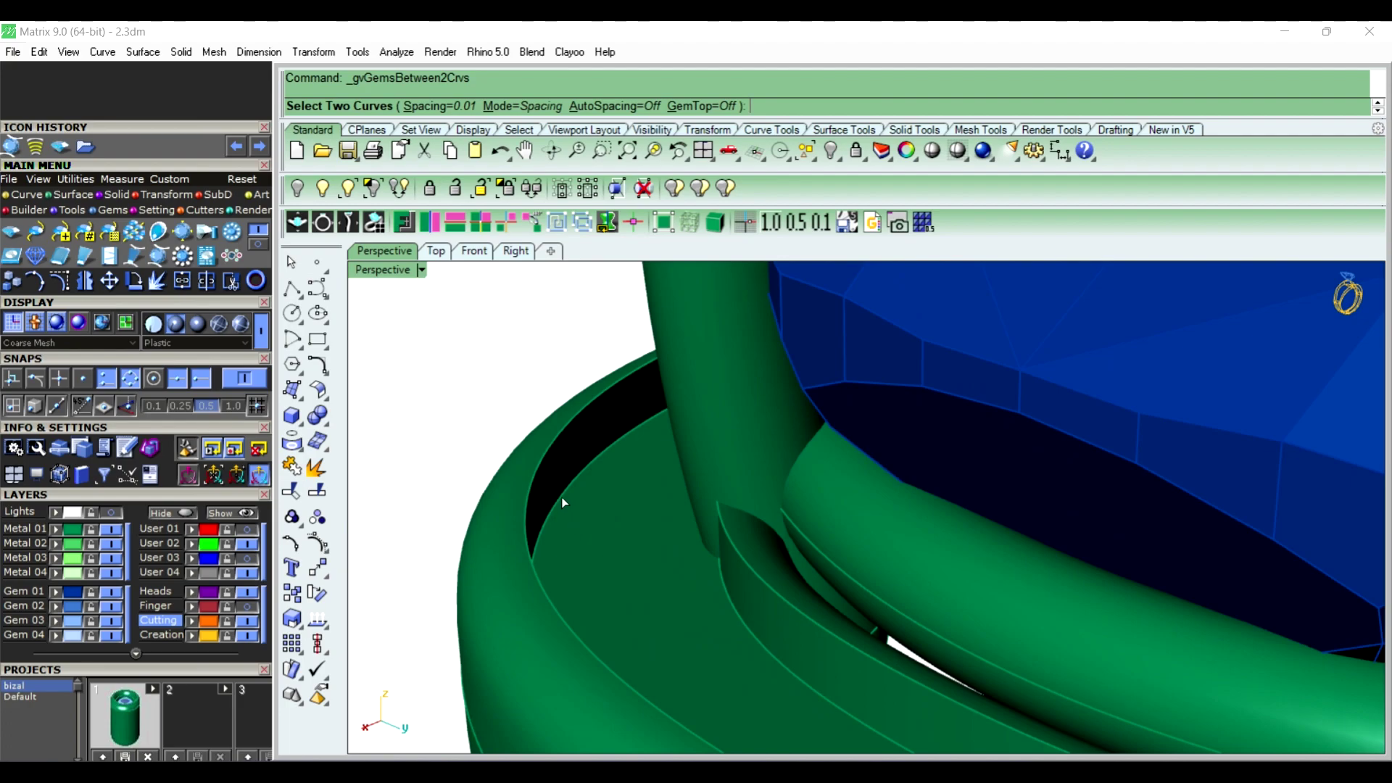
pyautogui.click(563, 500)
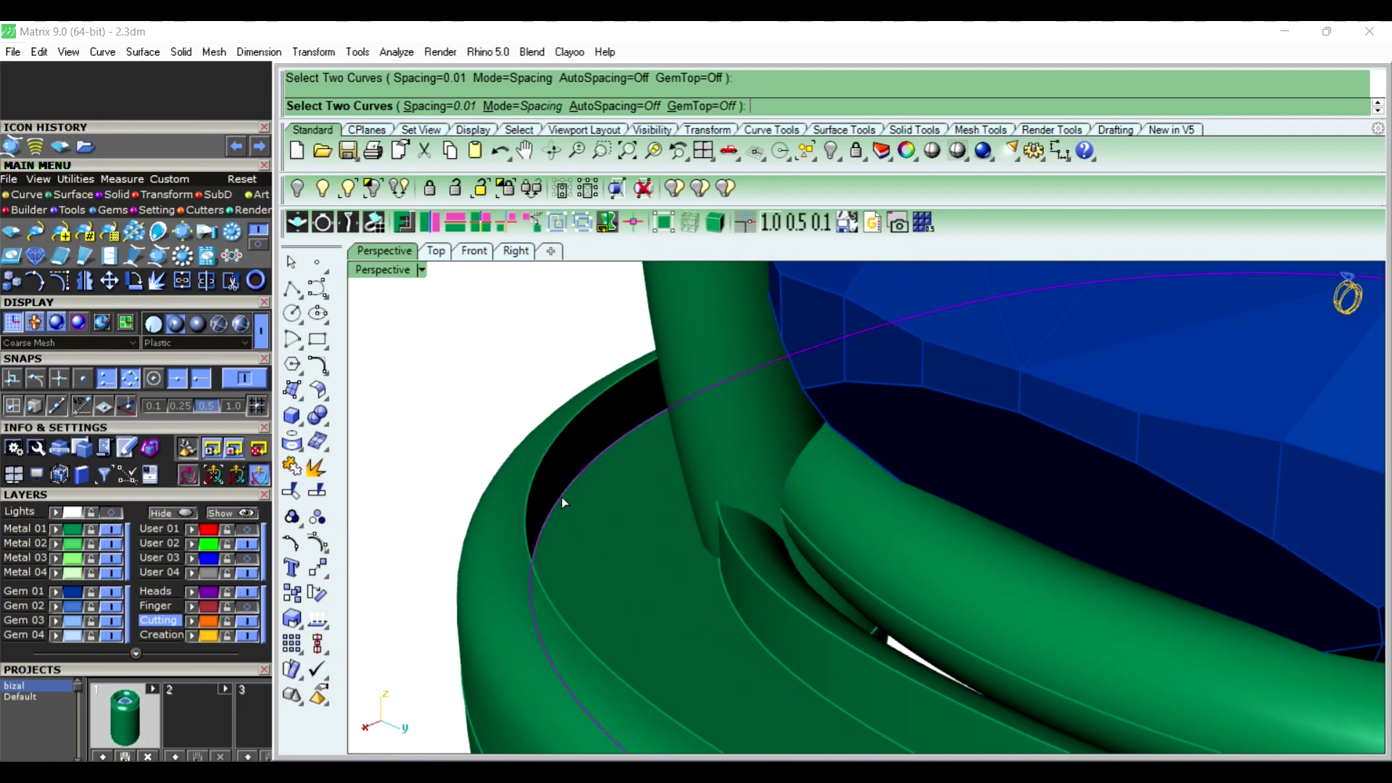
pyautogui.click(748, 635)
pyautogui.scroll(-5, 520, 442)
pyautogui.moveTo(754, 553)
pyautogui.mouseDown(button='right')
pyautogui.moveTo(783, 498)
pyautogui.moveTo(823, 509)
pyautogui.mouseUp(button='right')
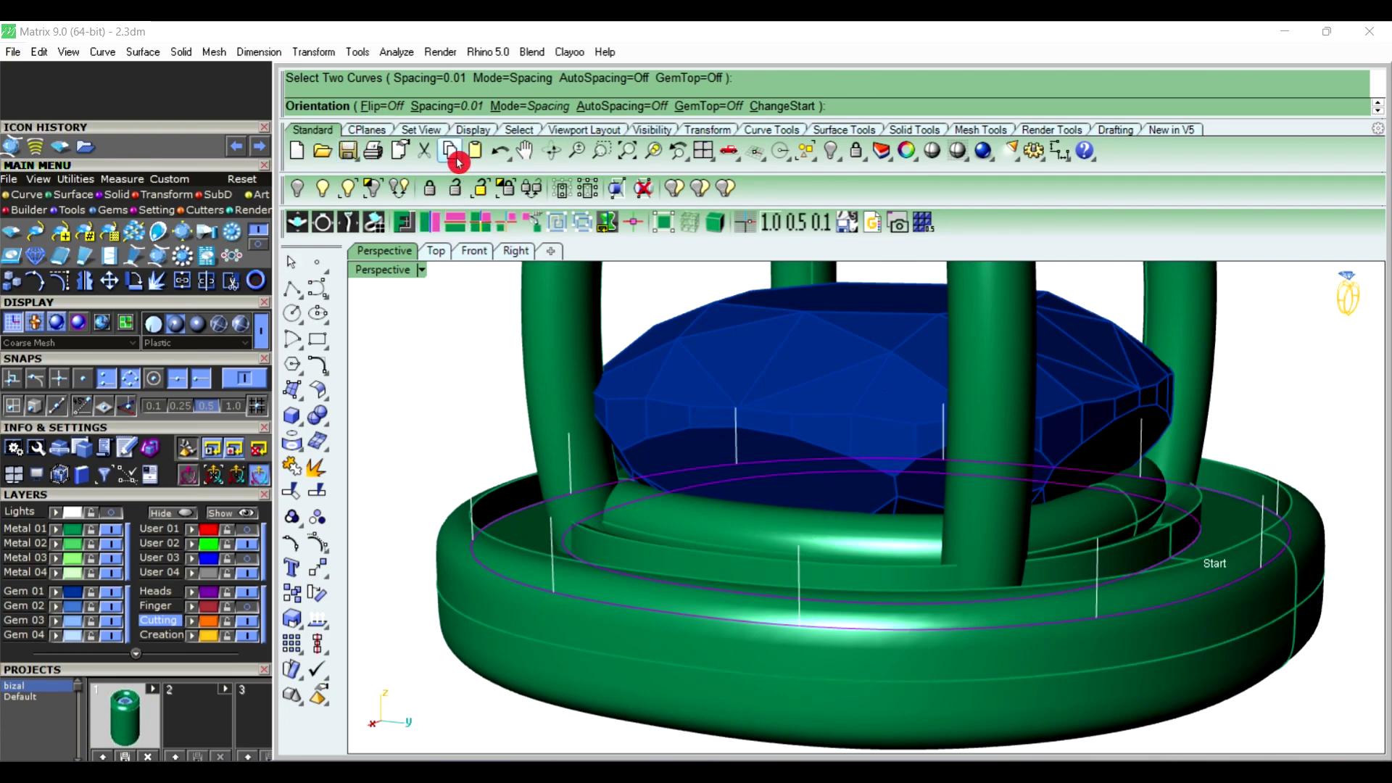
# Set gem spacing to 0.15, place the round pavé gems, and inspect the band
pyautogui.click(450, 112)
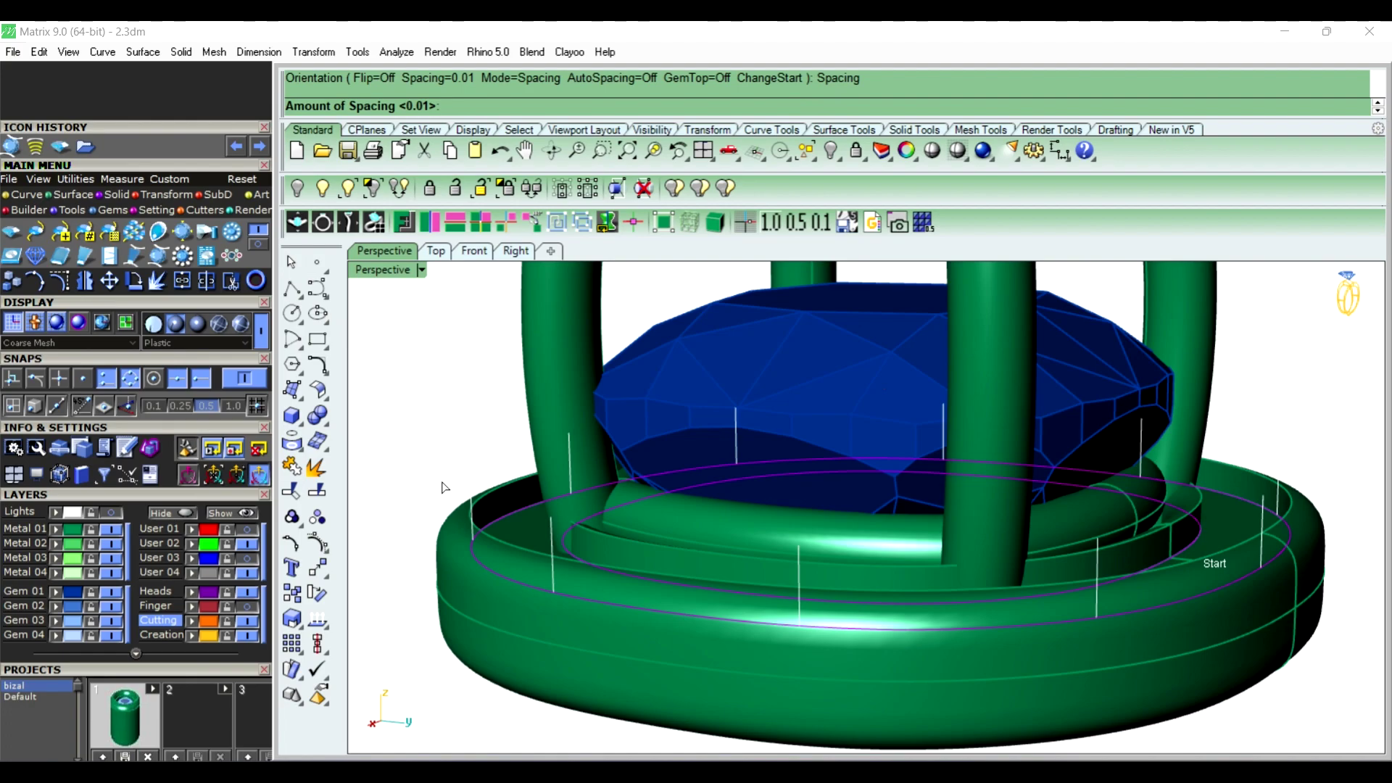
pyautogui.write('.15')
pyautogui.press('Return')
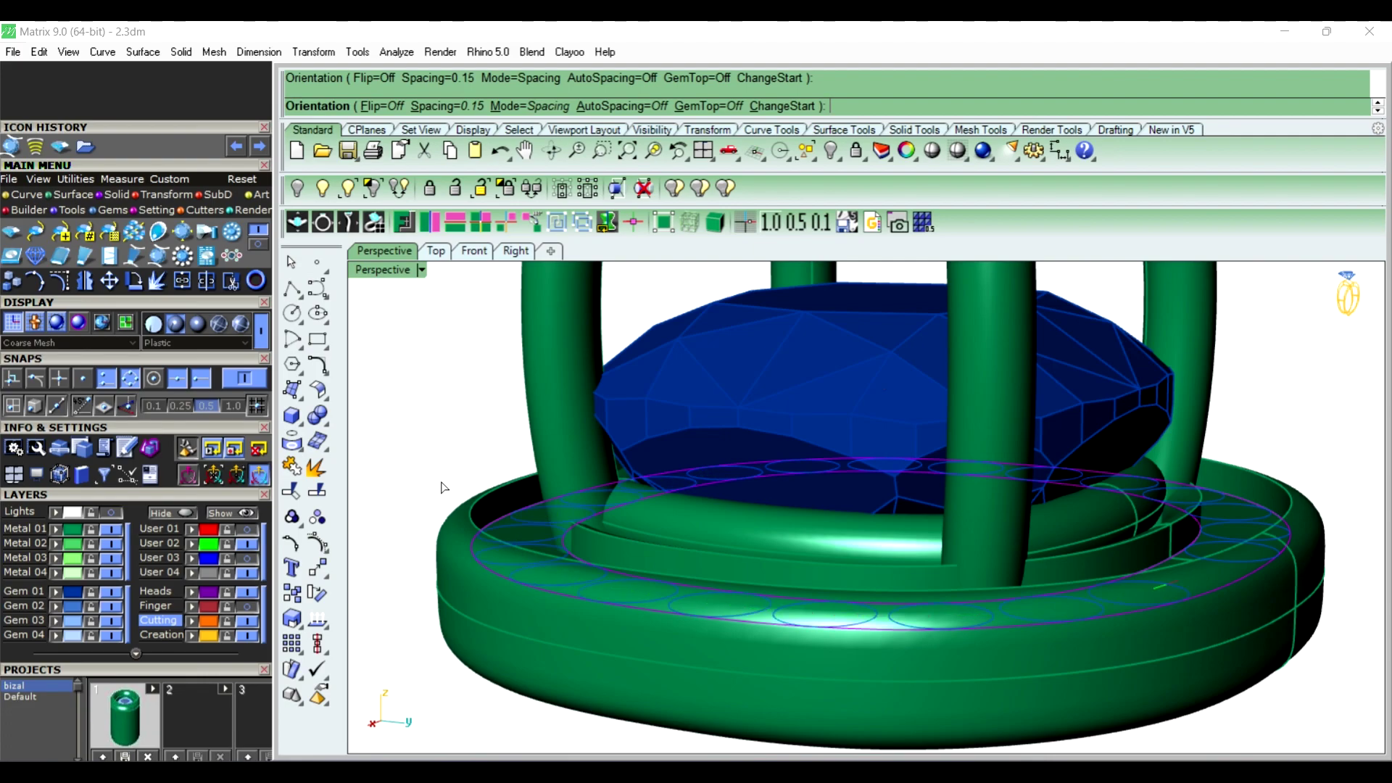
pyautogui.press('Return')
pyautogui.scroll(-4, 830, 481)
pyautogui.moveTo(830, 481)
pyautogui.mouseDown(button='right')
pyautogui.moveTo(1018, 605)
pyautogui.moveTo(877, 585)
pyautogui.mouseUp(button='right')
pyautogui.scroll(-2, 876, 584)
pyautogui.moveTo(994, 578)
pyautogui.mouseDown(button='right')
pyautogui.moveTo(896, 581)
pyautogui.moveTo(653, 535)
pyautogui.moveTo(1074, 578)
pyautogui.moveTo(903, 523)
pyautogui.mouseUp(button='right')
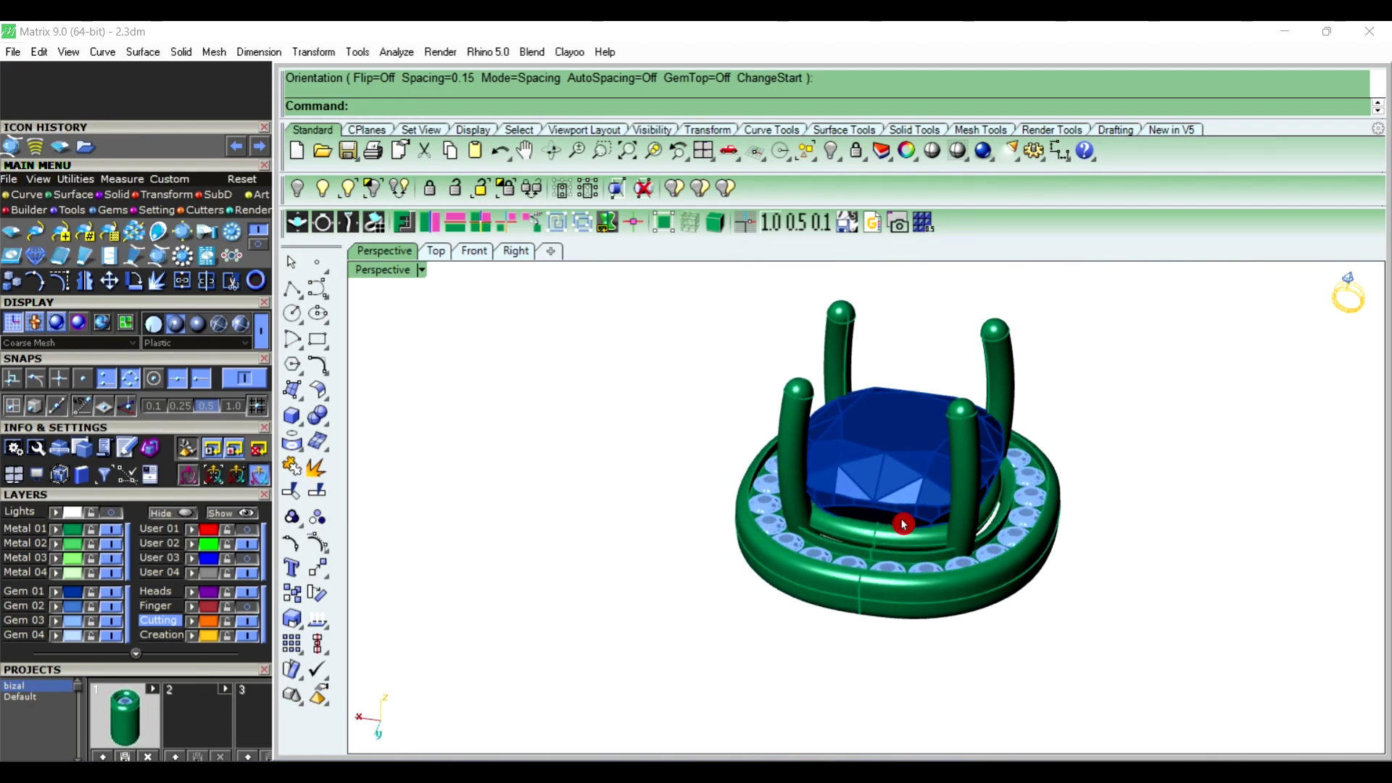
pyautogui.scroll(3, 903, 524)
pyautogui.scroll(2, 773, 600)
pyautogui.scroll(2, 725, 573)
# Select all the pavé gems and start the Prong Adder on them
pyautogui.scroll(2, 675, 541)
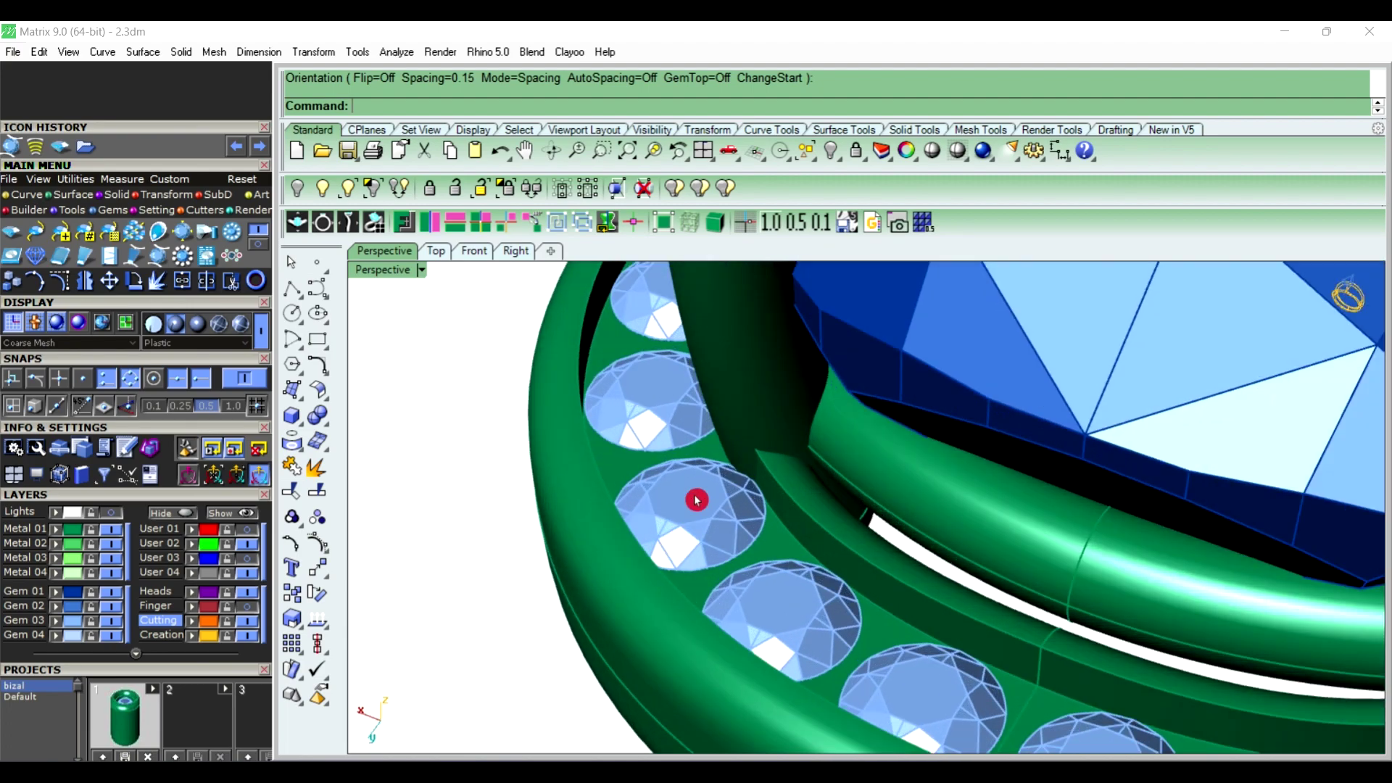
pyautogui.click(696, 500)
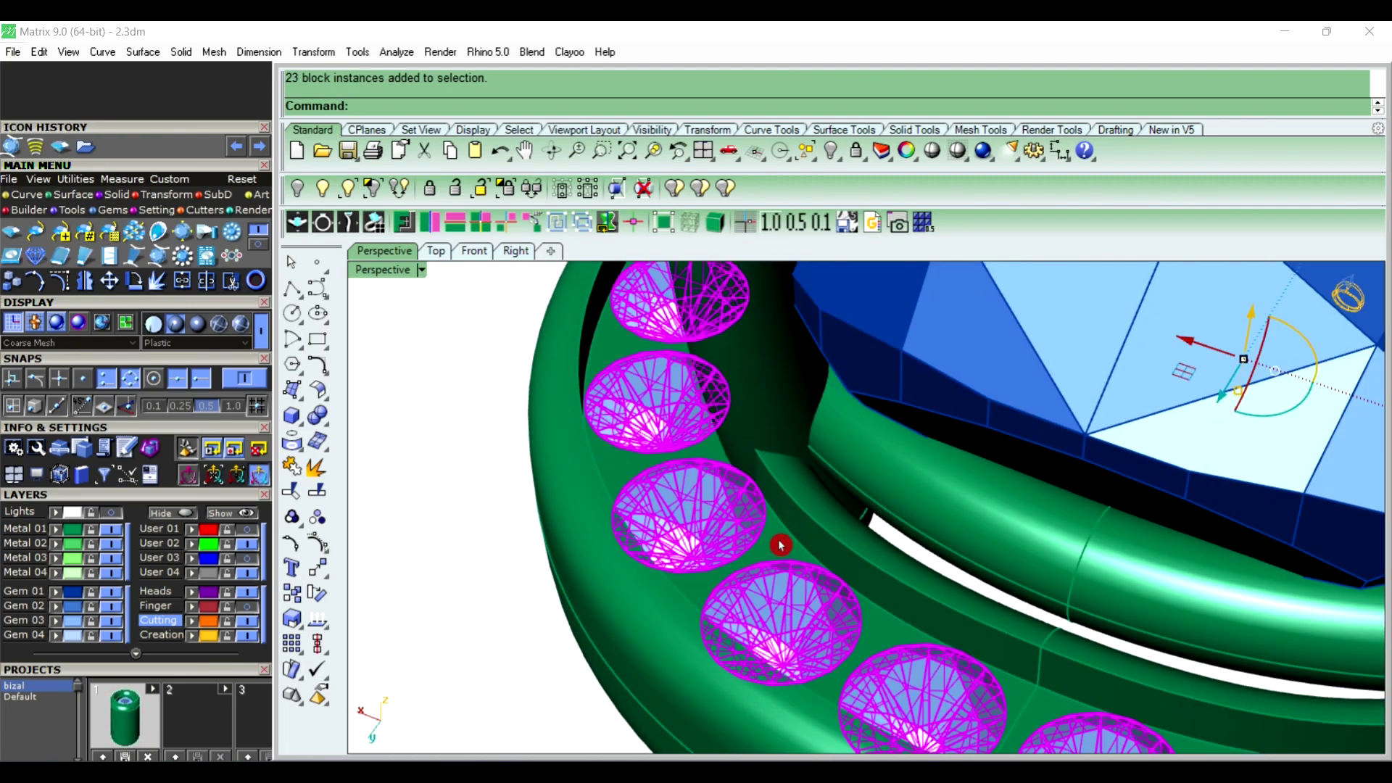
pyautogui.press('F6')
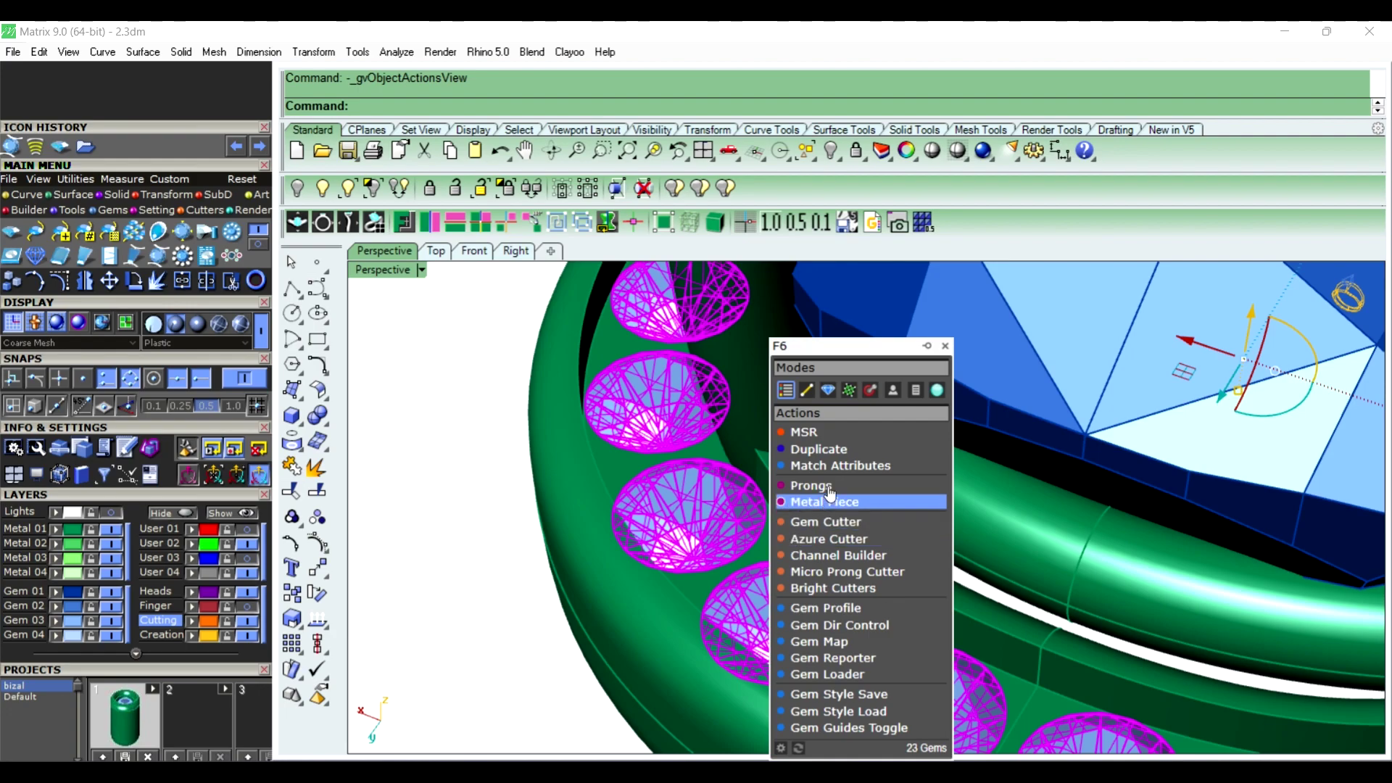
pyautogui.click(829, 487)
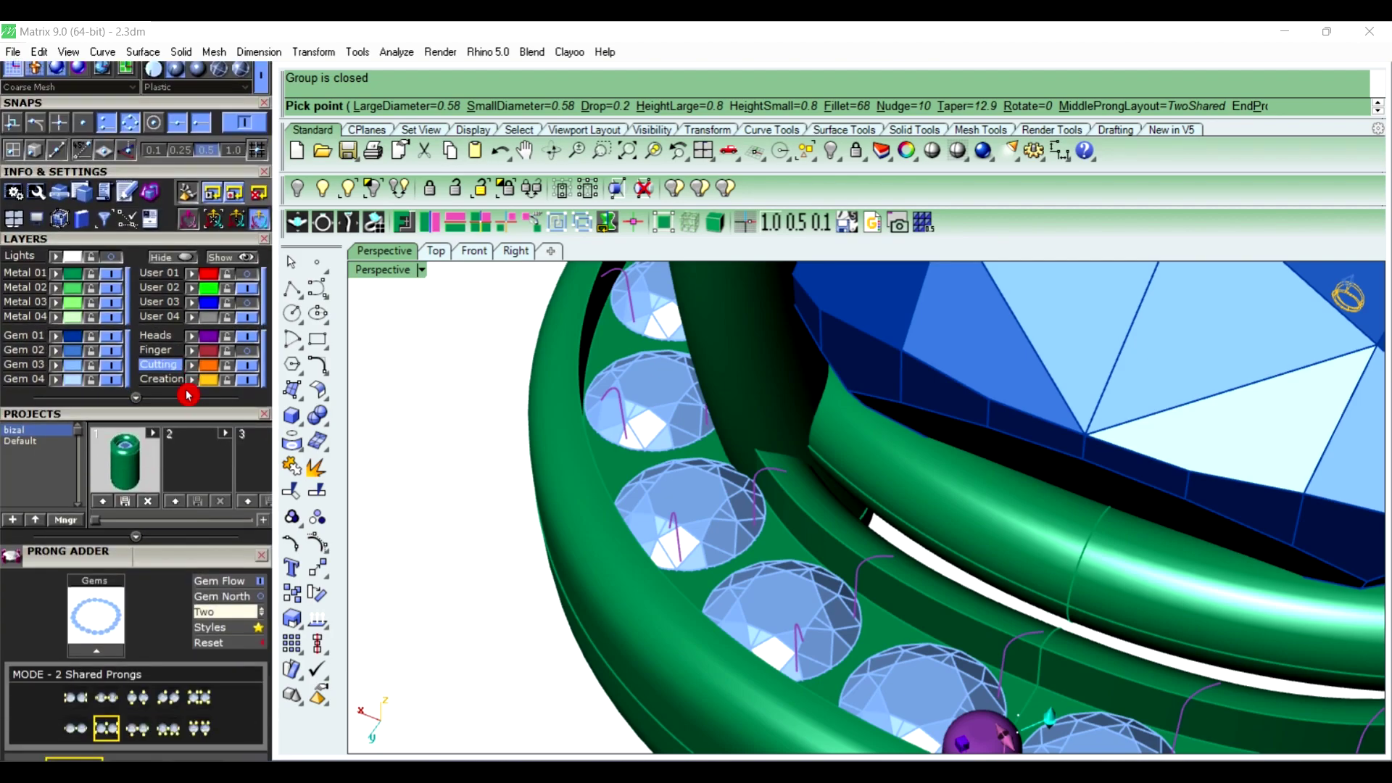
pyautogui.moveTo(188, 395); pyautogui.dragTo(210, 207)
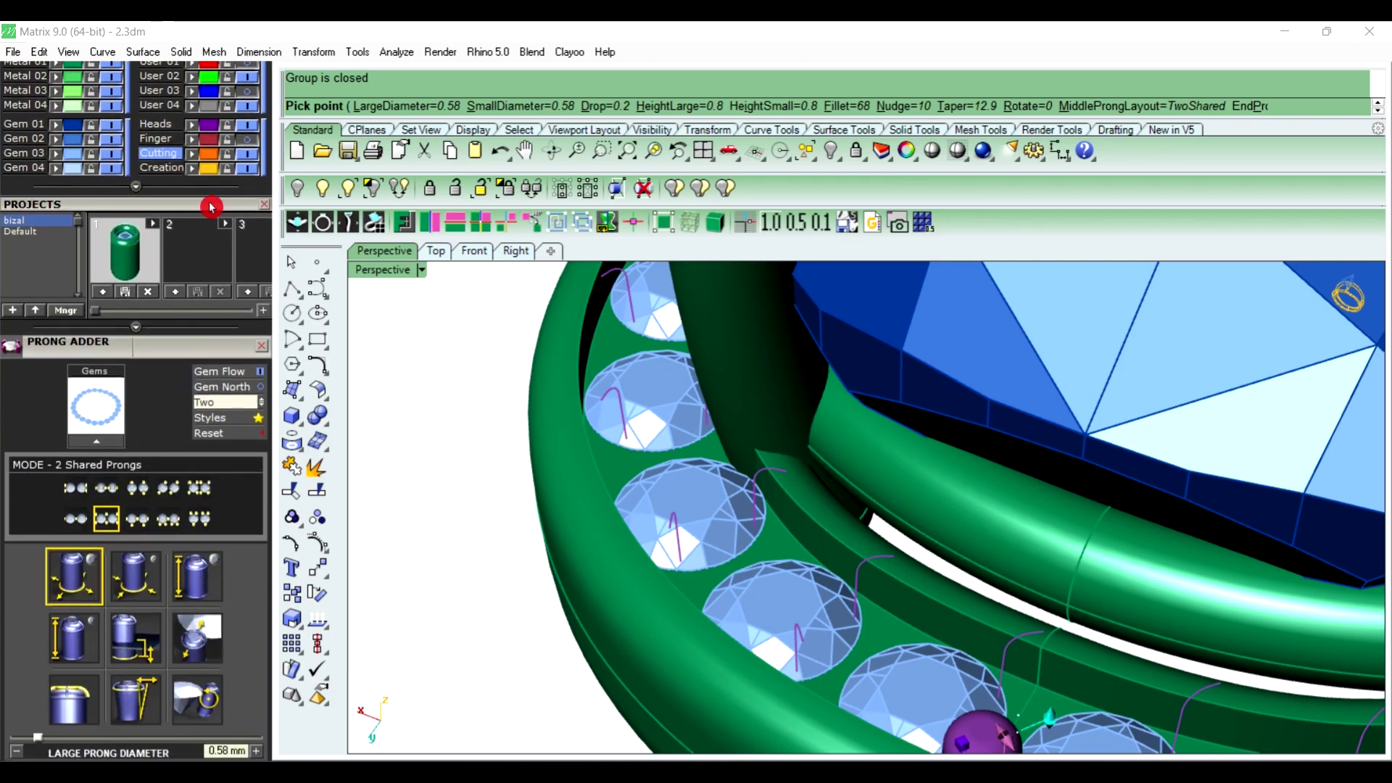
pyautogui.scroll(-4, 862, 512)
pyautogui.scroll(-2, 862, 512)
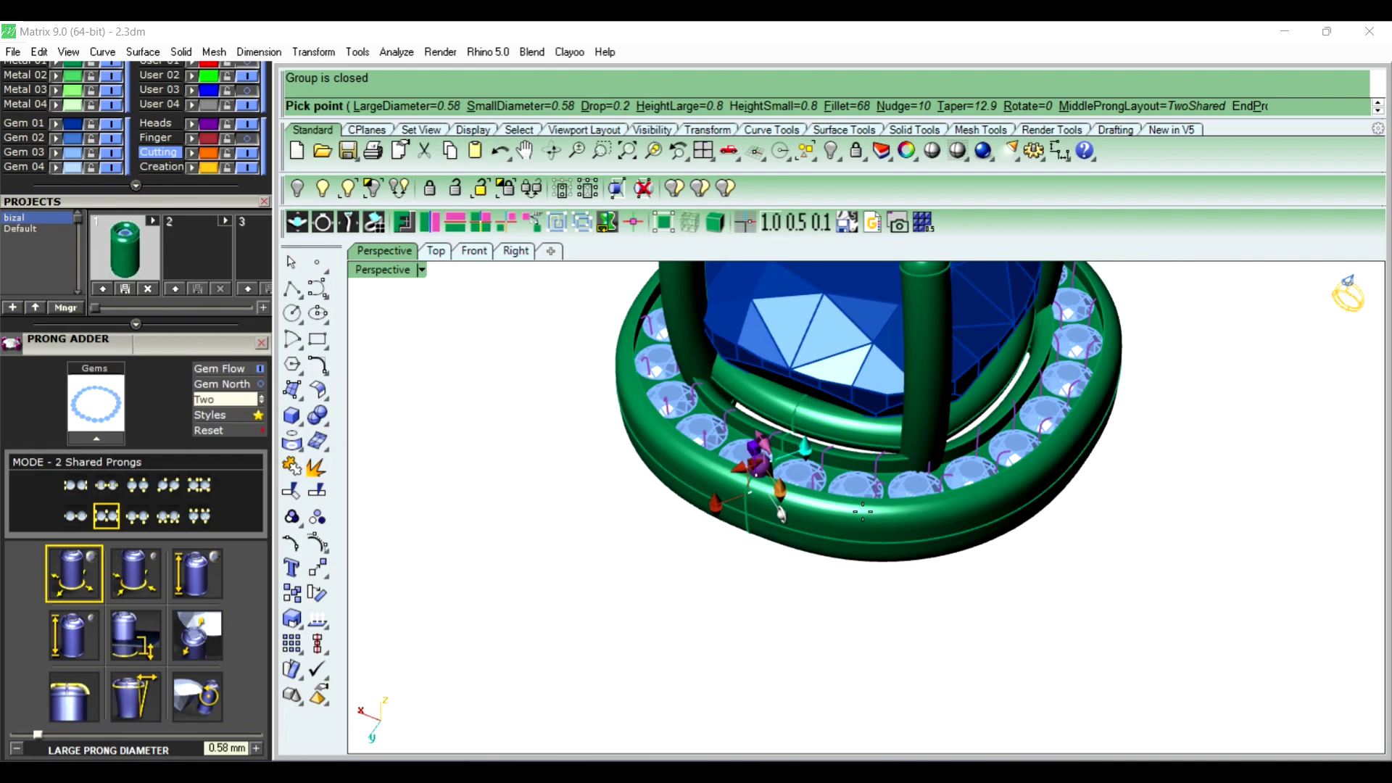
pyautogui.scroll(2, 862, 512)
pyautogui.scroll(2, 797, 464)
pyautogui.scroll(2, 749, 418)
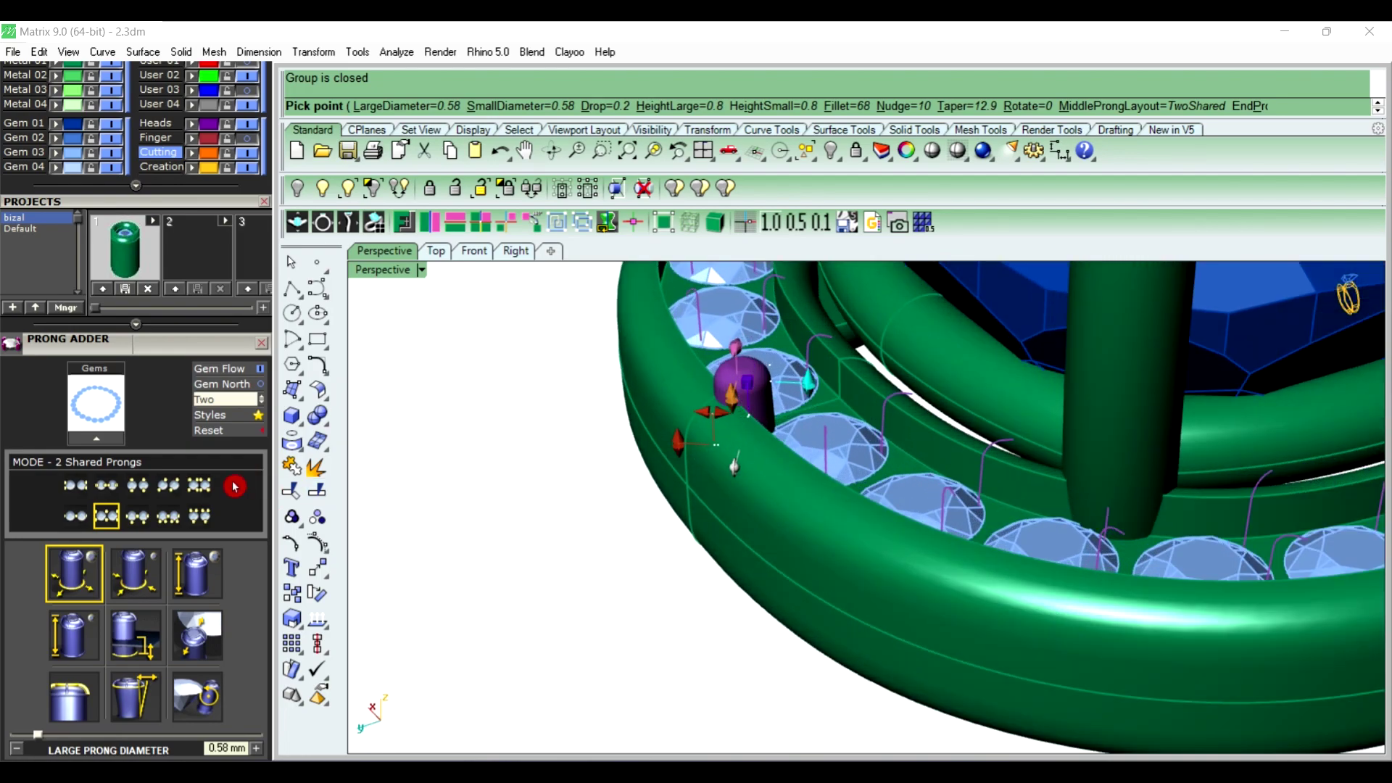
pyautogui.scroll(-2, 195, 345)
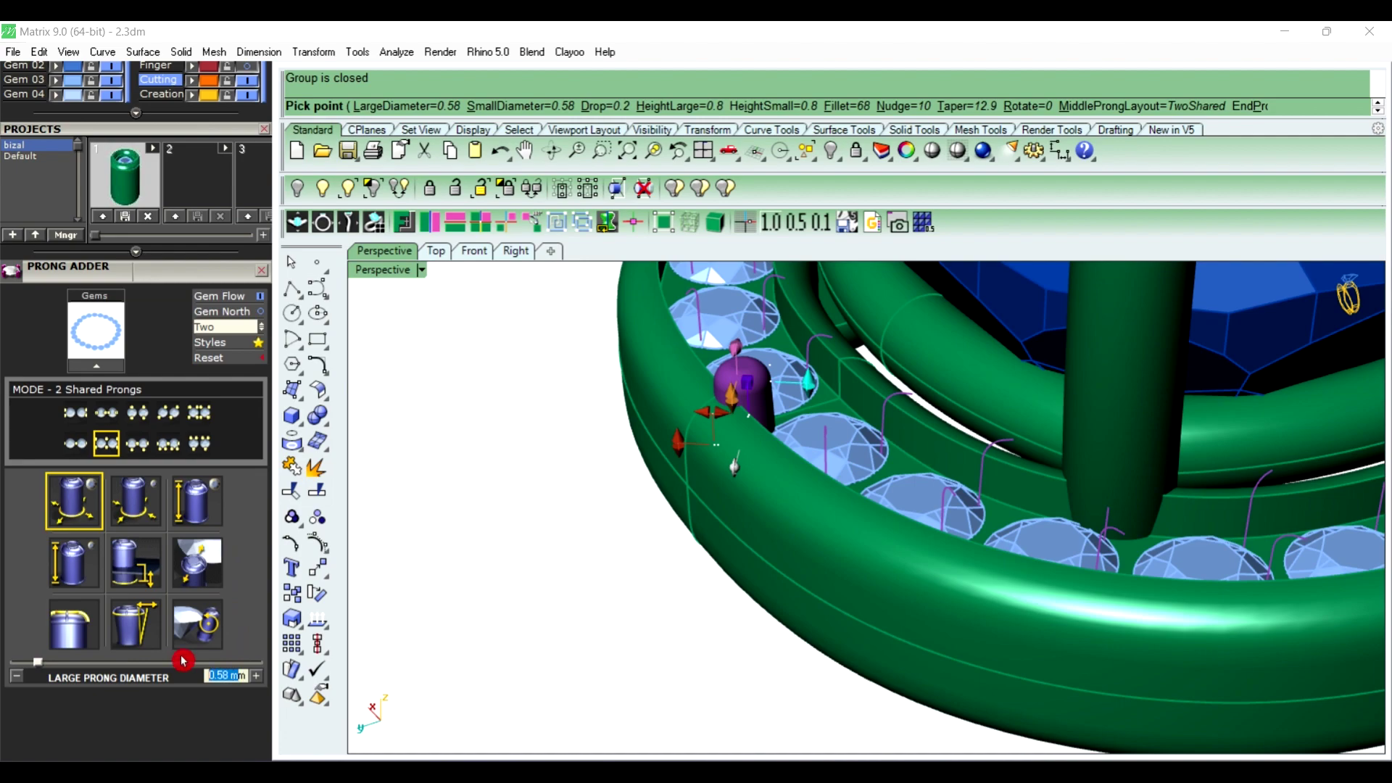
pyautogui.write('5m')
pyautogui.write('0.5')
# Set prong diameters to 0.5 and large and small prong heights to 0.75
pyautogui.press('Return')
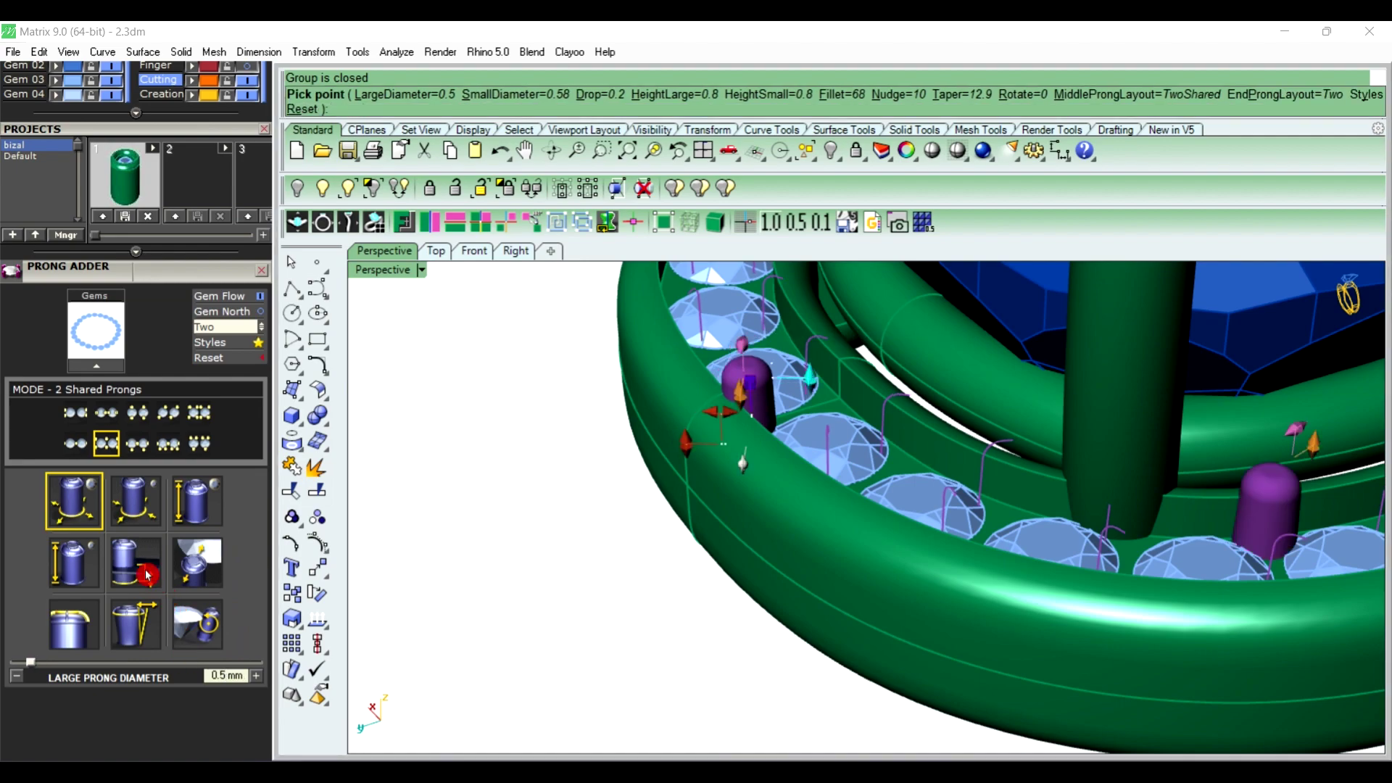
pyautogui.click(131, 523)
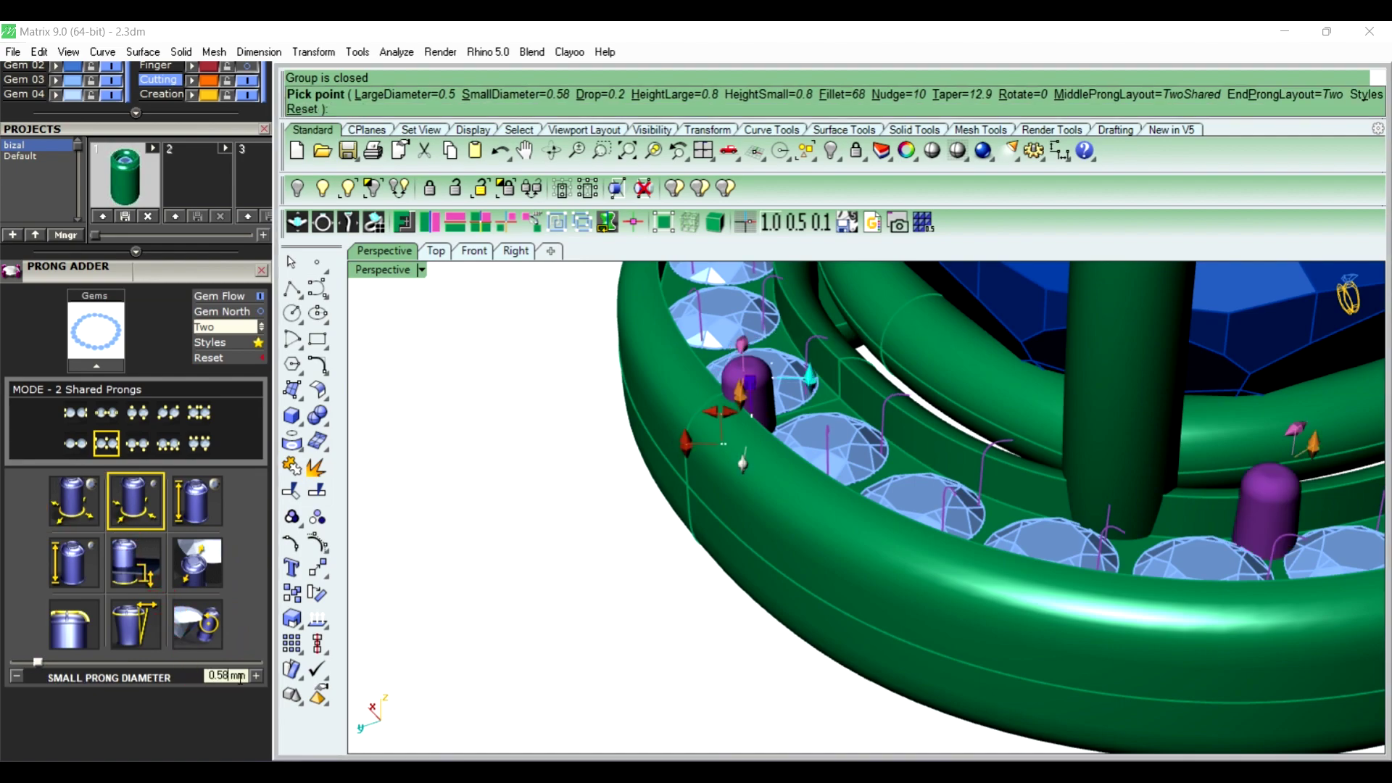
pyautogui.write('0.5')
pyautogui.press('Return')
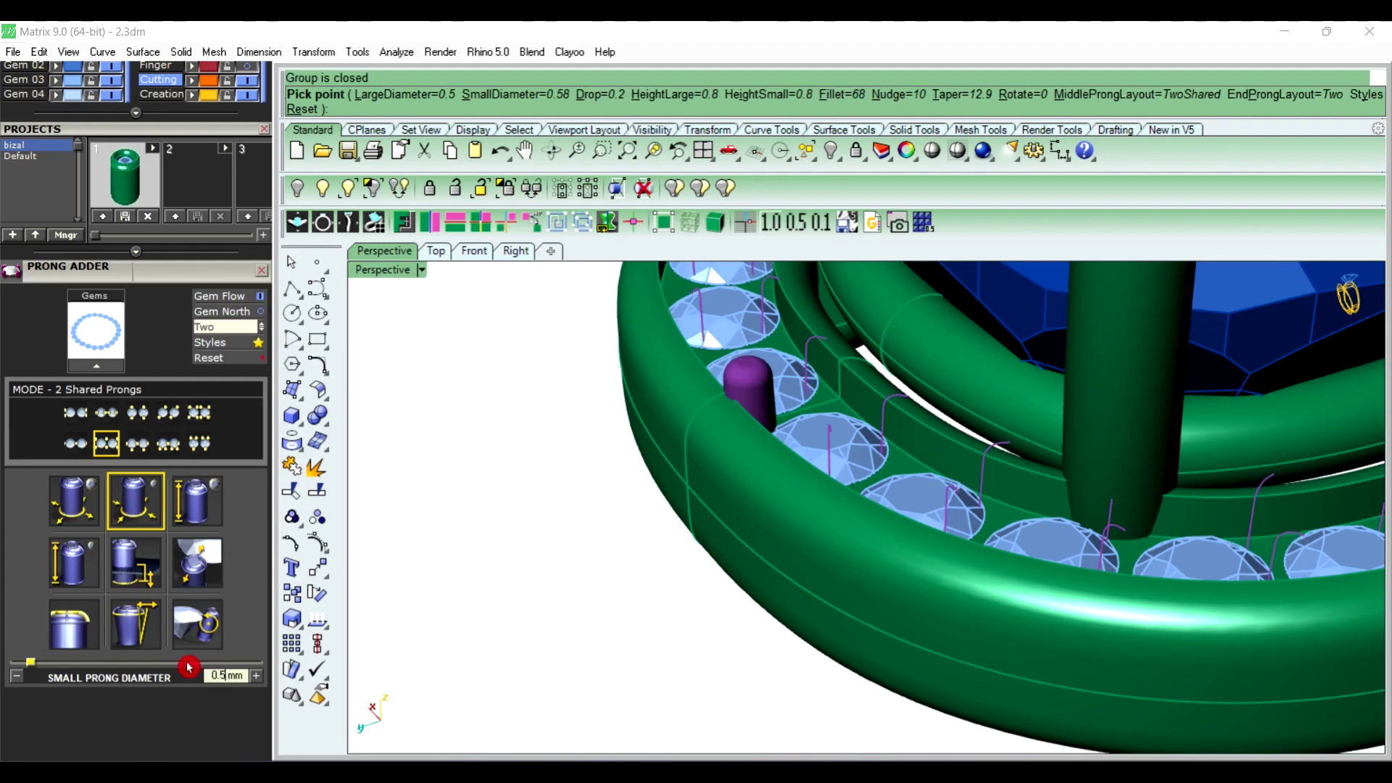
pyautogui.click(189, 513)
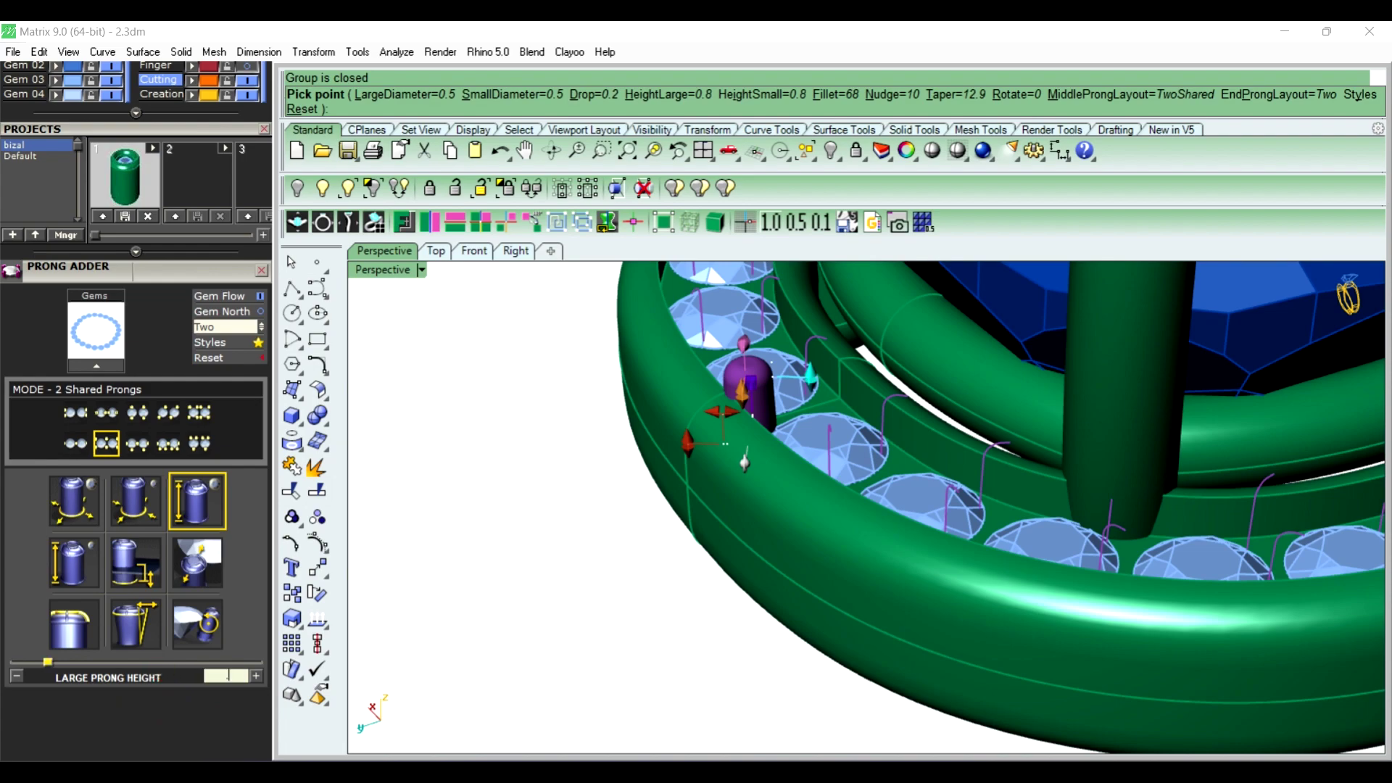
pyautogui.write('0.75')
pyautogui.press('Return')
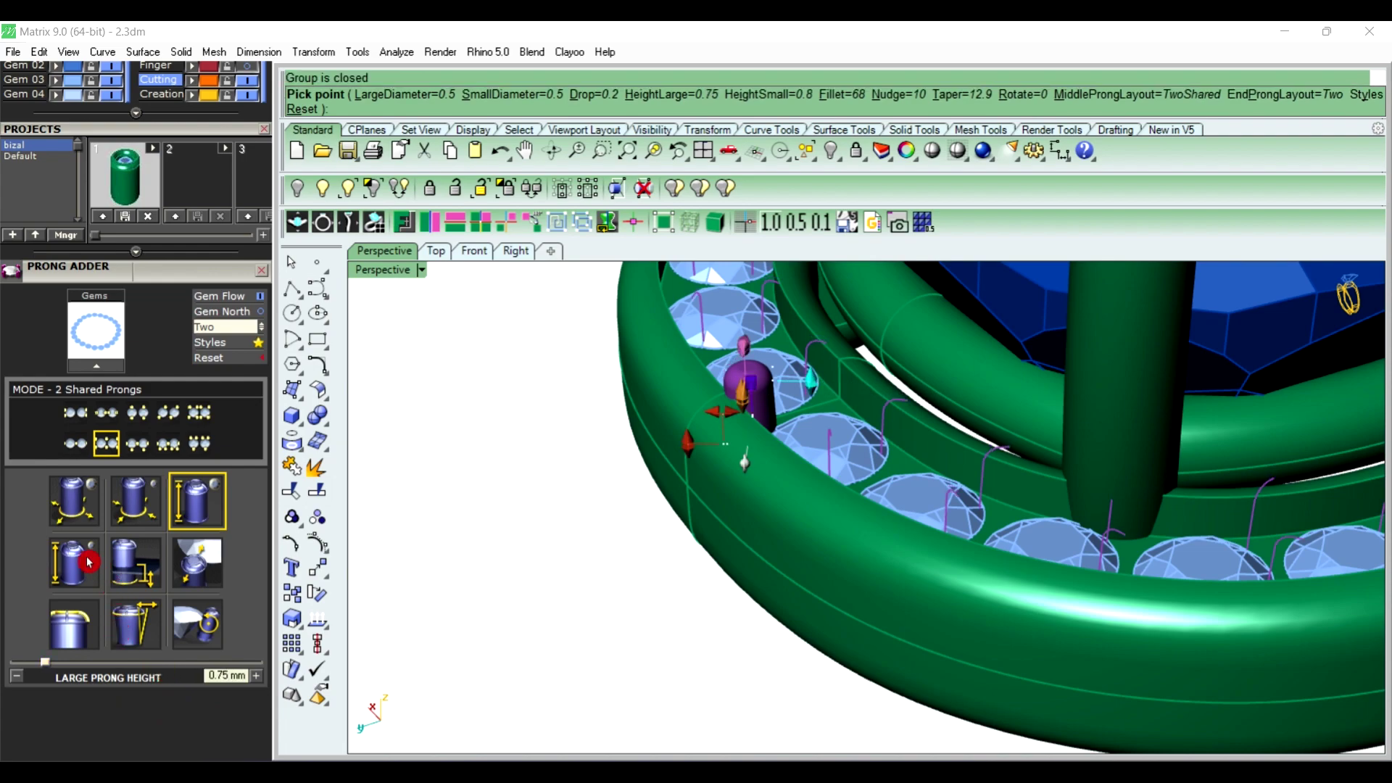
pyautogui.click(78, 555)
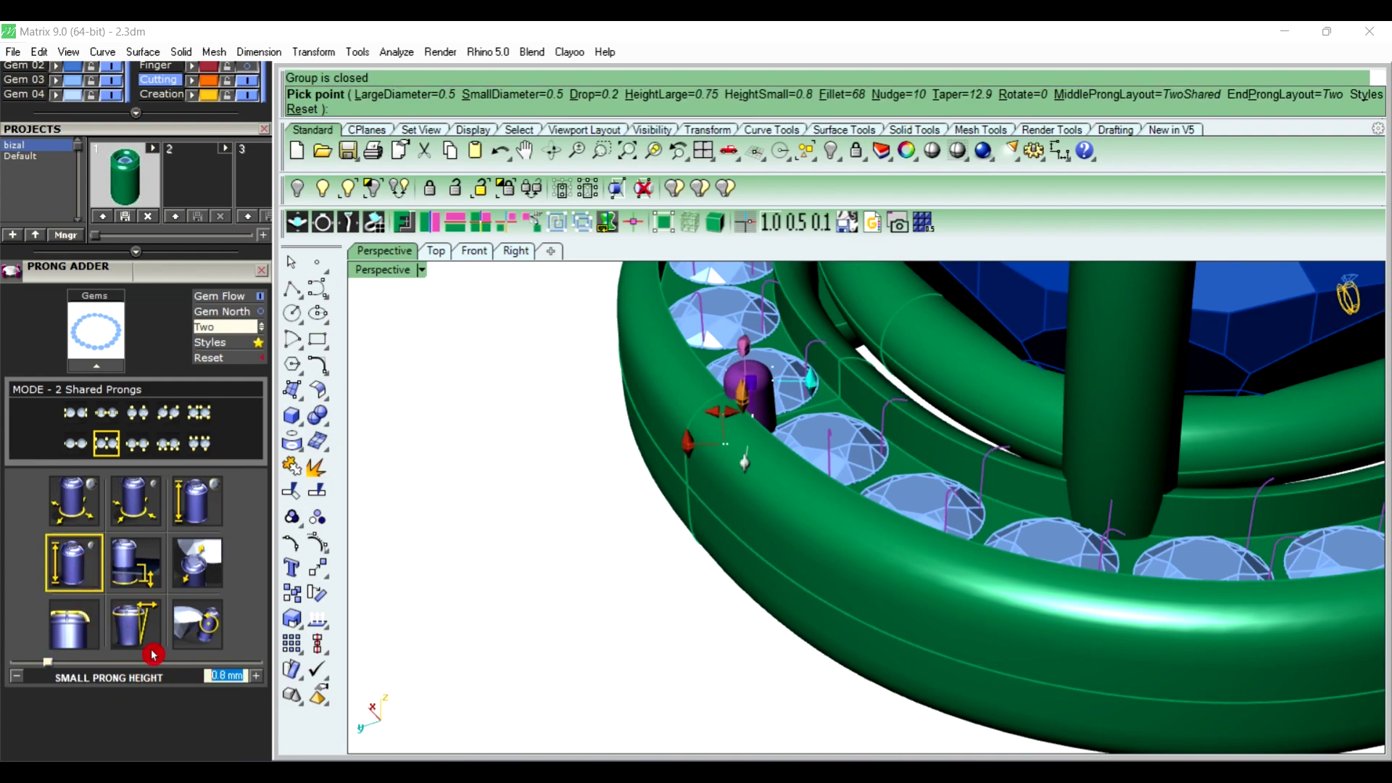
pyautogui.write('0.75')
pyautogui.press('Return')
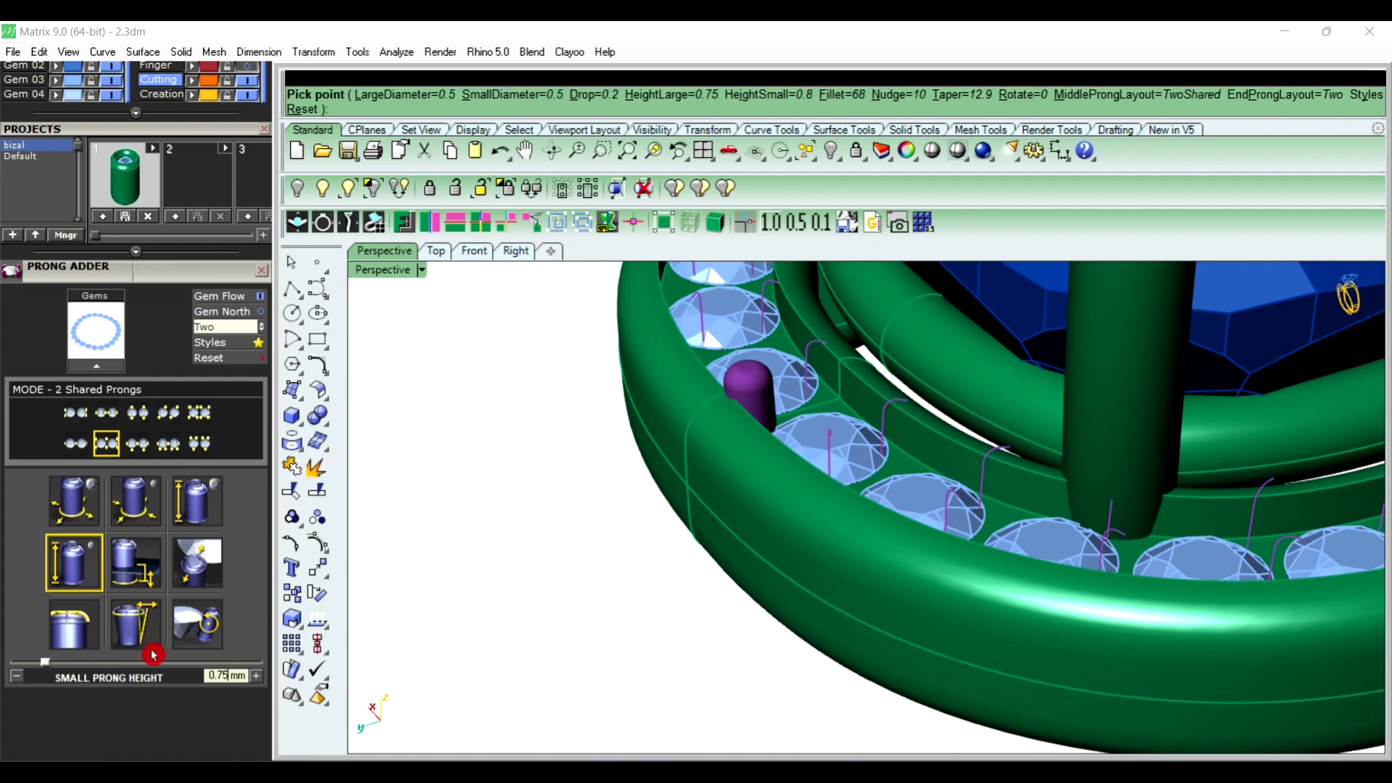
pyautogui.click(127, 562)
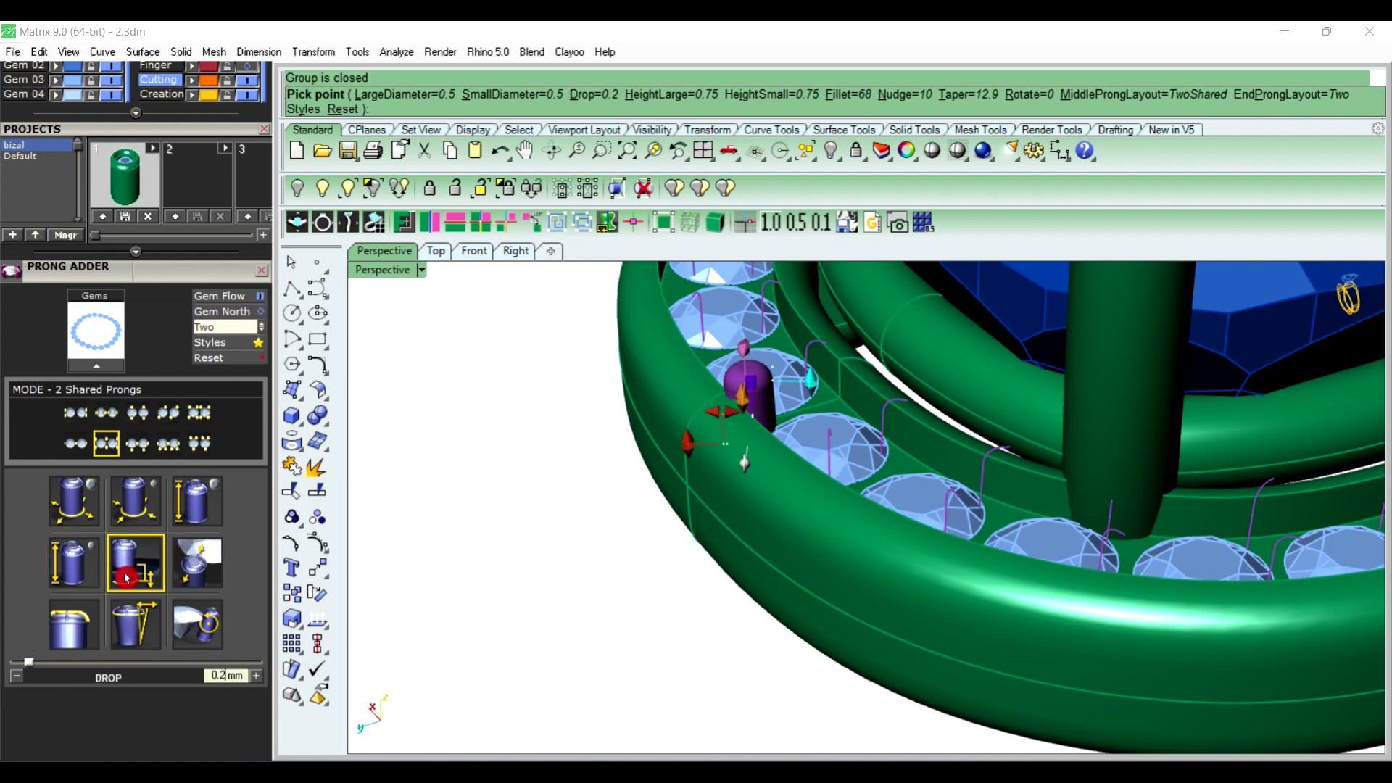
pyautogui.click(194, 571)
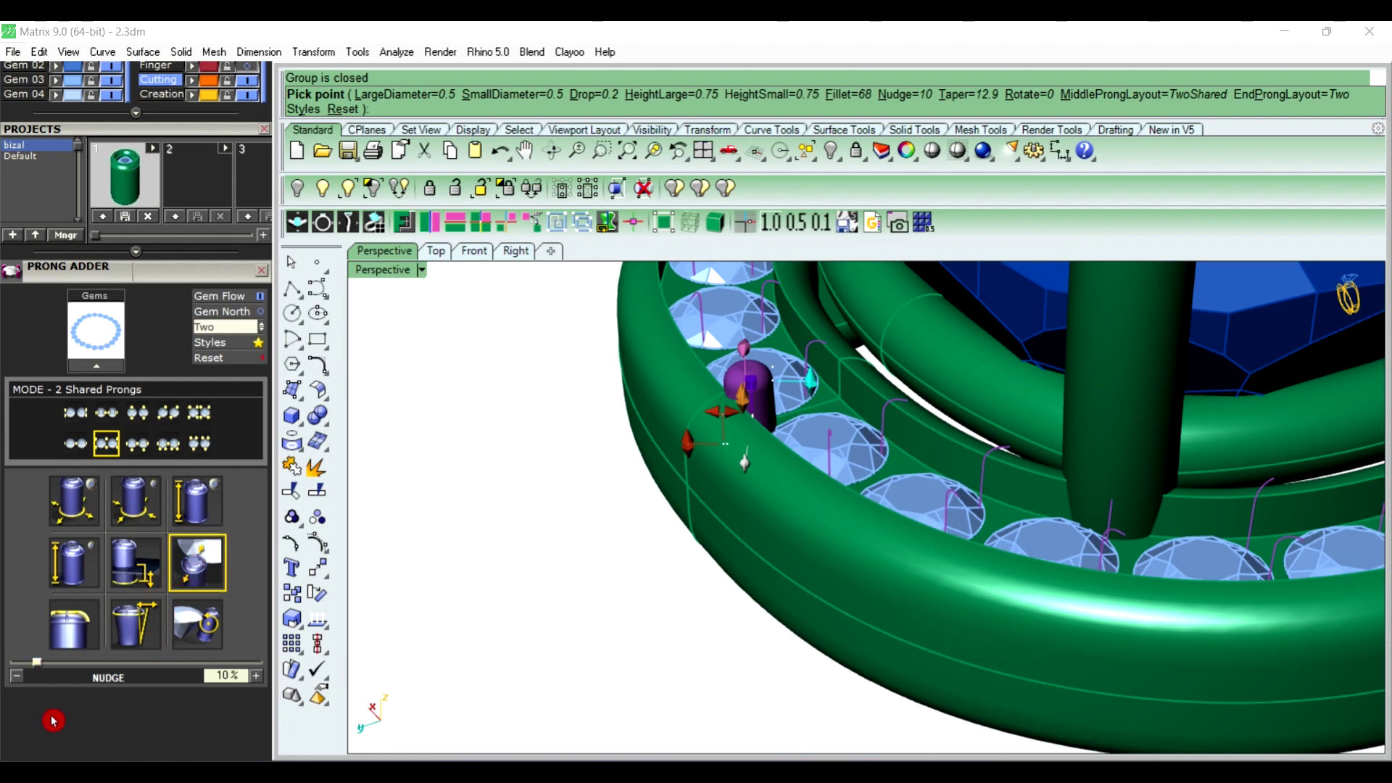
# Raise prong nudge to 34%, then check fillet 68%, taper 13% and rotation 0°
pyautogui.scroll(2, 566, 537)
pyautogui.scroll(2, 631, 430)
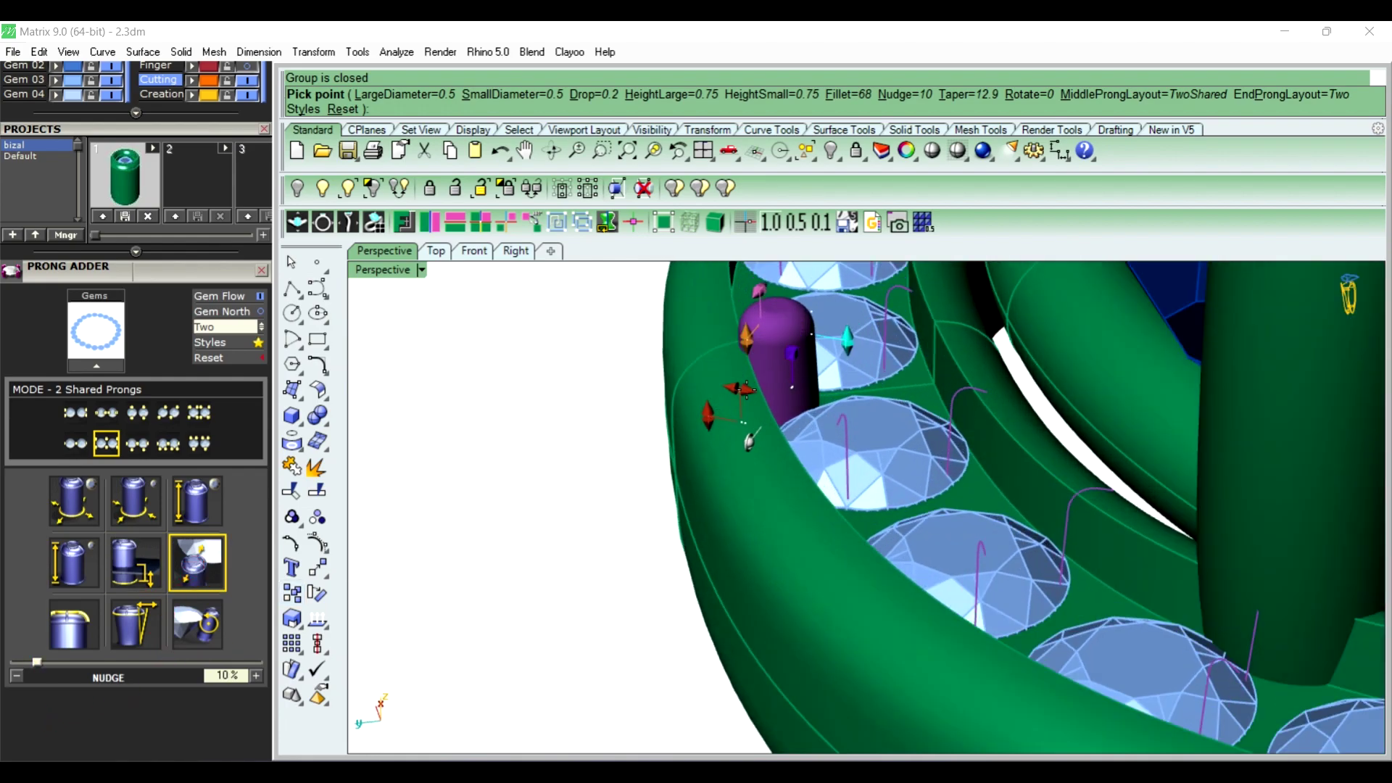
pyautogui.scroll(-2, 746, 489)
pyautogui.scroll(2, 749, 382)
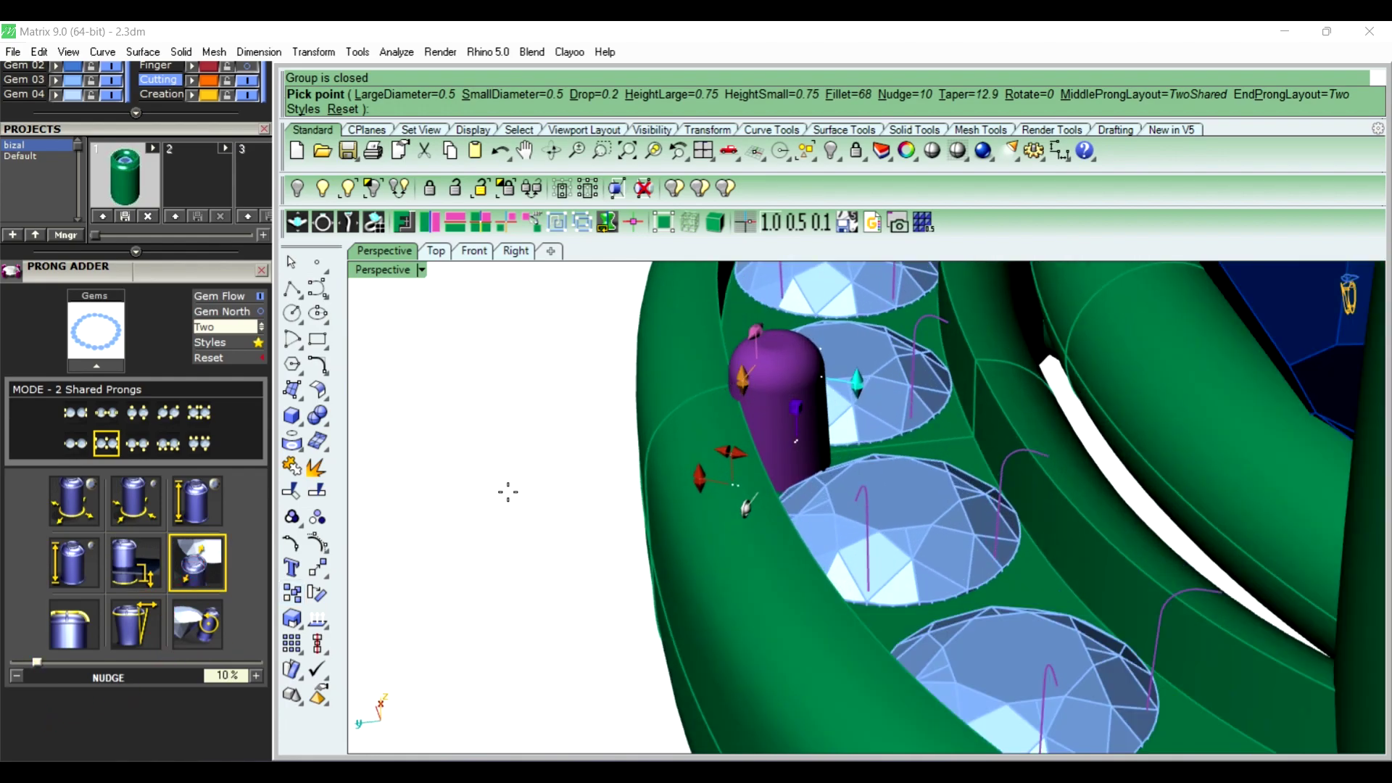
pyautogui.moveTo(40, 667); pyautogui.dragTo(84, 660)
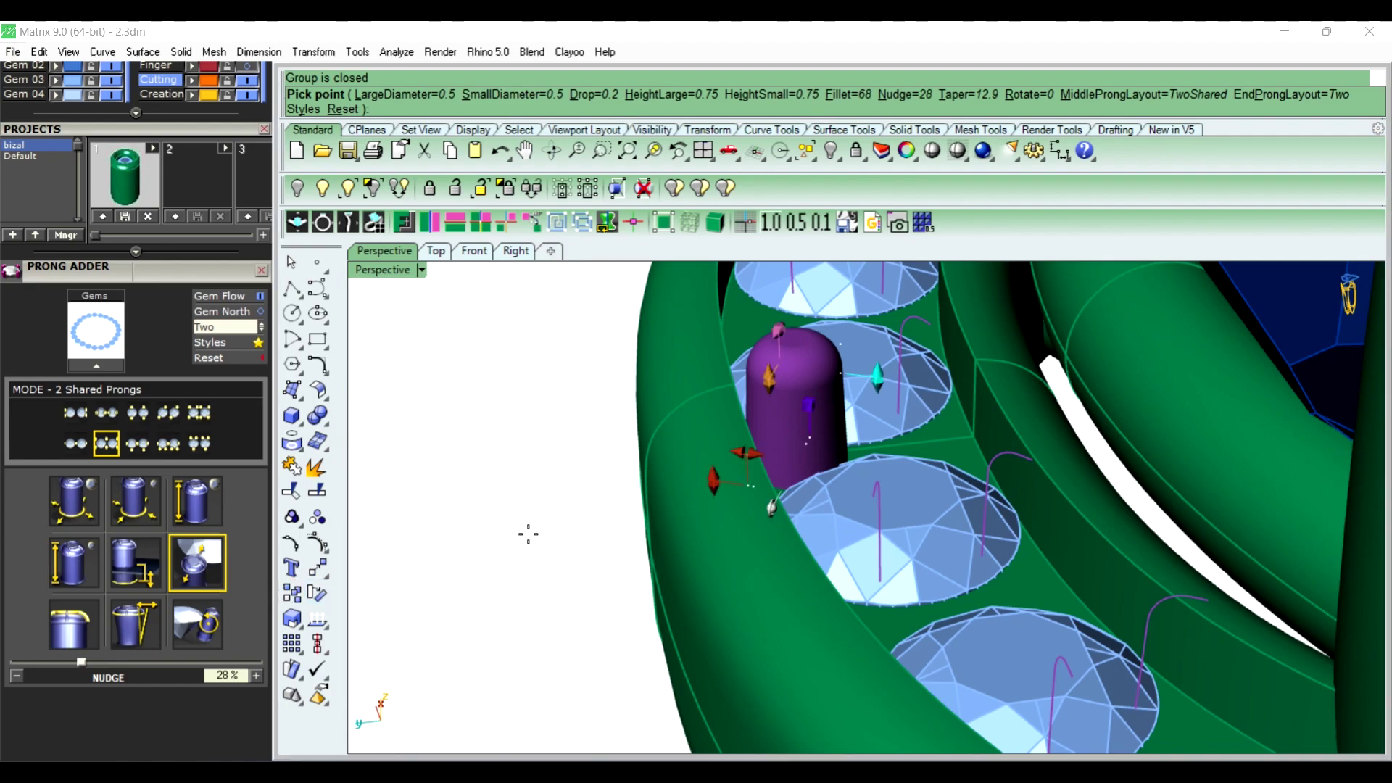
pyautogui.moveTo(529, 534)
pyautogui.mouseDown(button='right')
pyautogui.moveTo(777, 499)
pyautogui.moveTo(818, 542)
pyautogui.mouseUp(button='right')
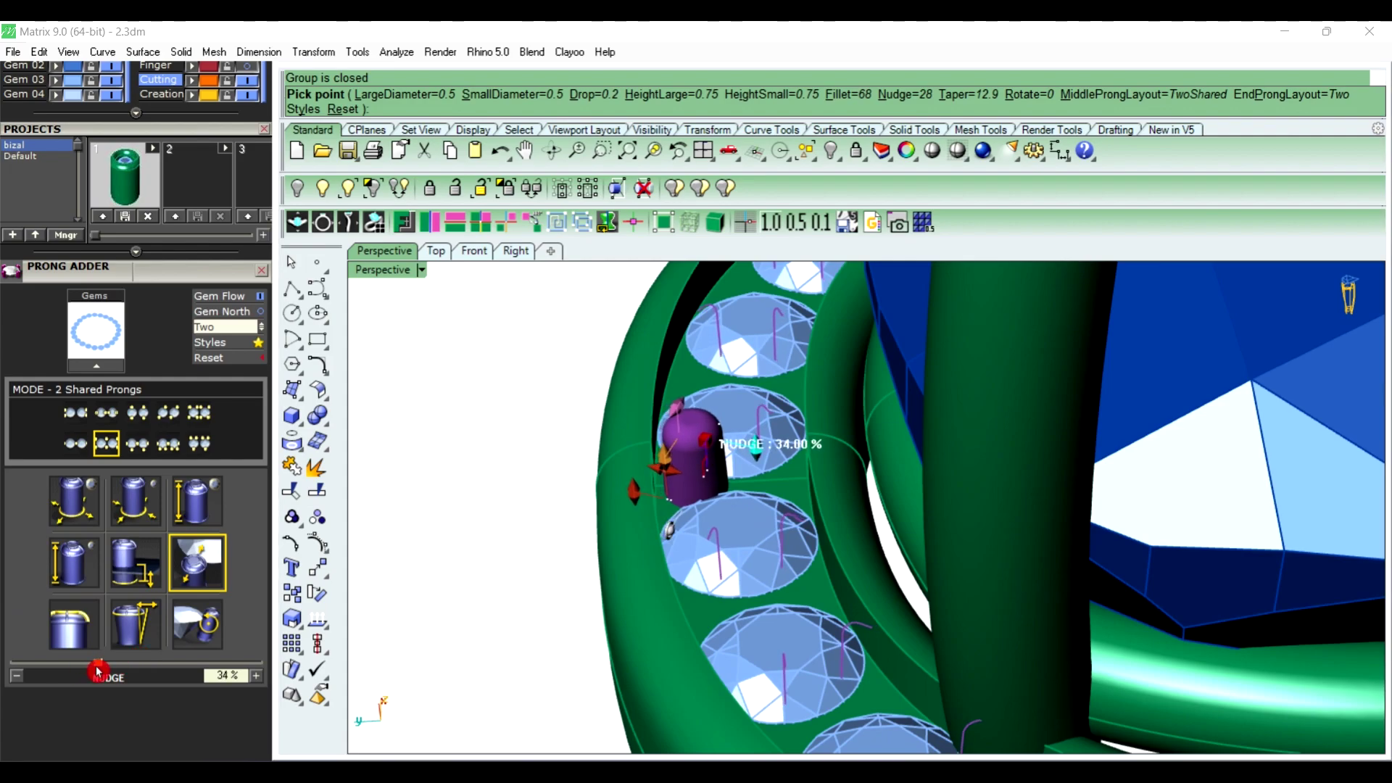
pyautogui.moveTo(86, 672); pyautogui.dragTo(100, 673)
pyautogui.scroll(-3, 722, 486)
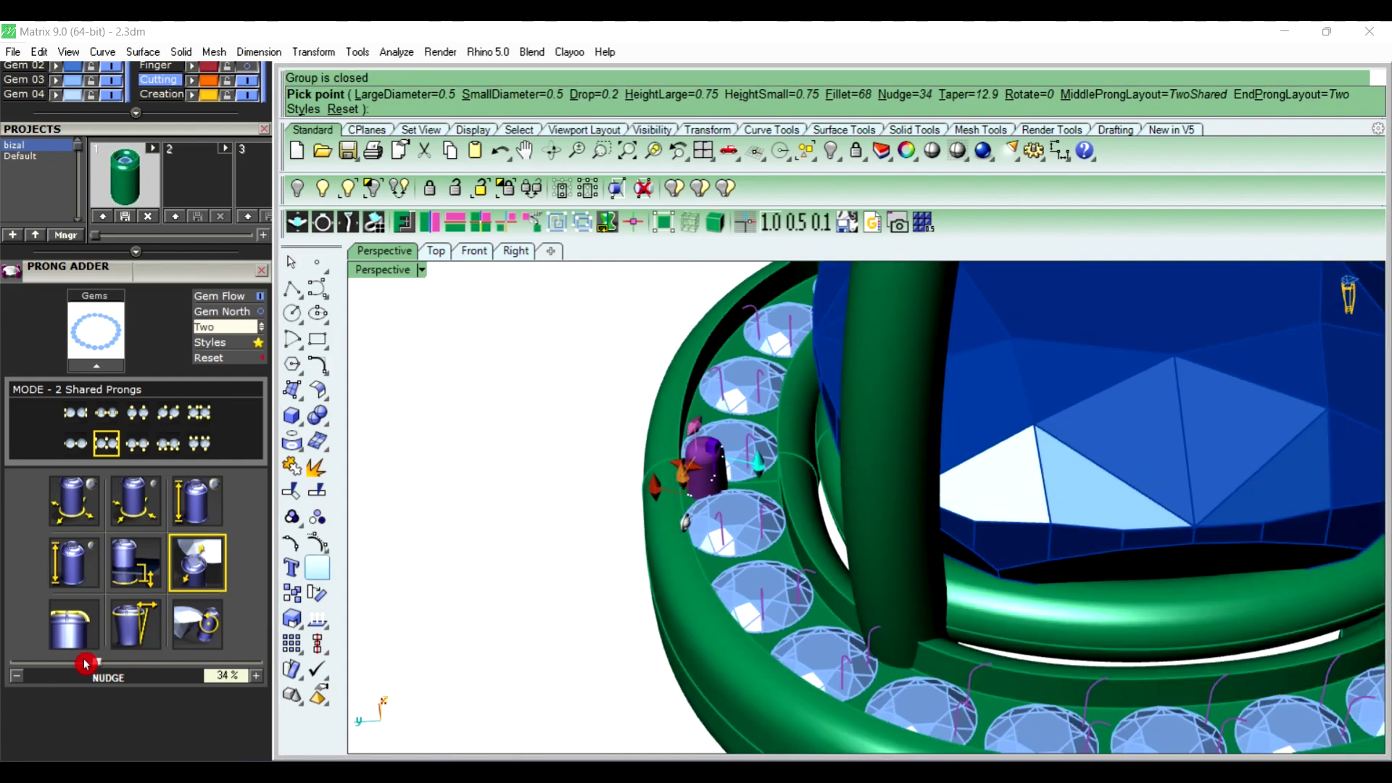
pyautogui.click(87, 625)
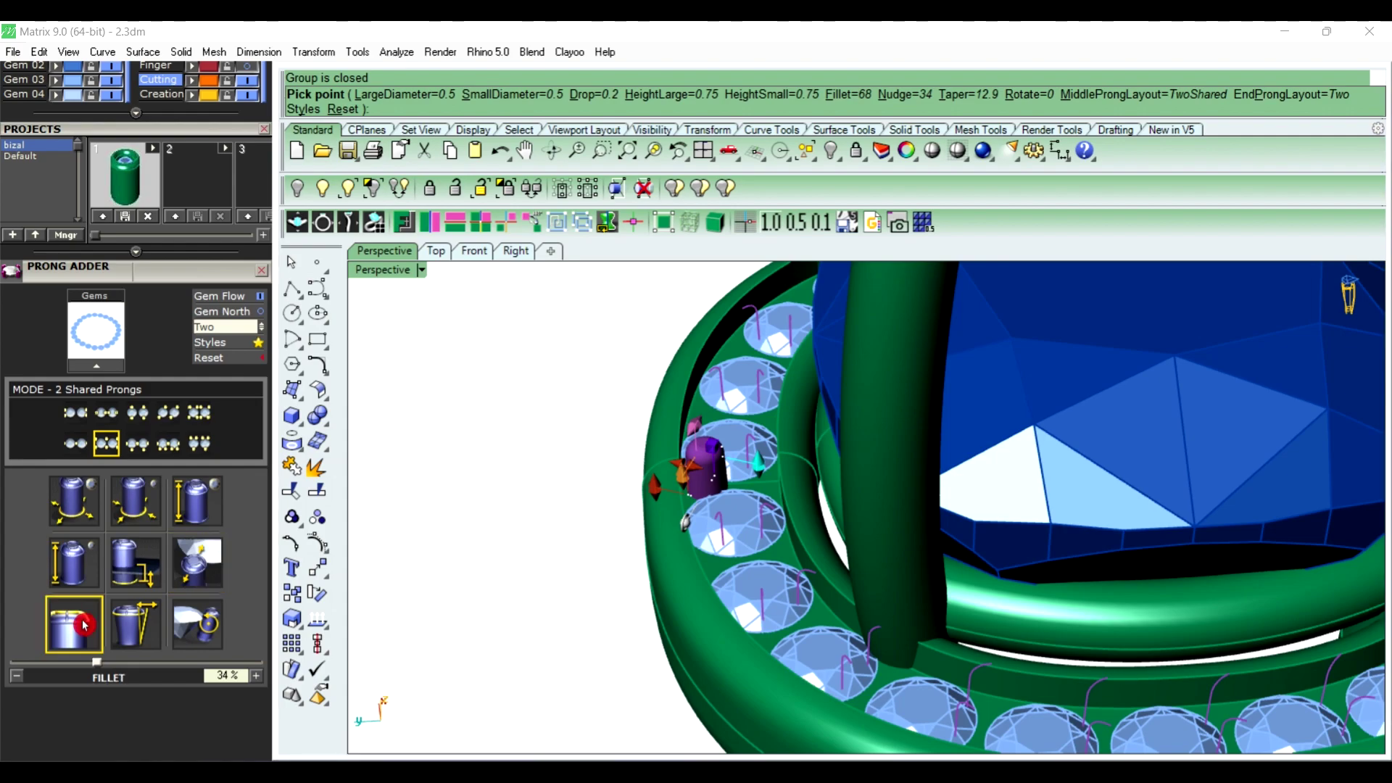
pyautogui.click(143, 621)
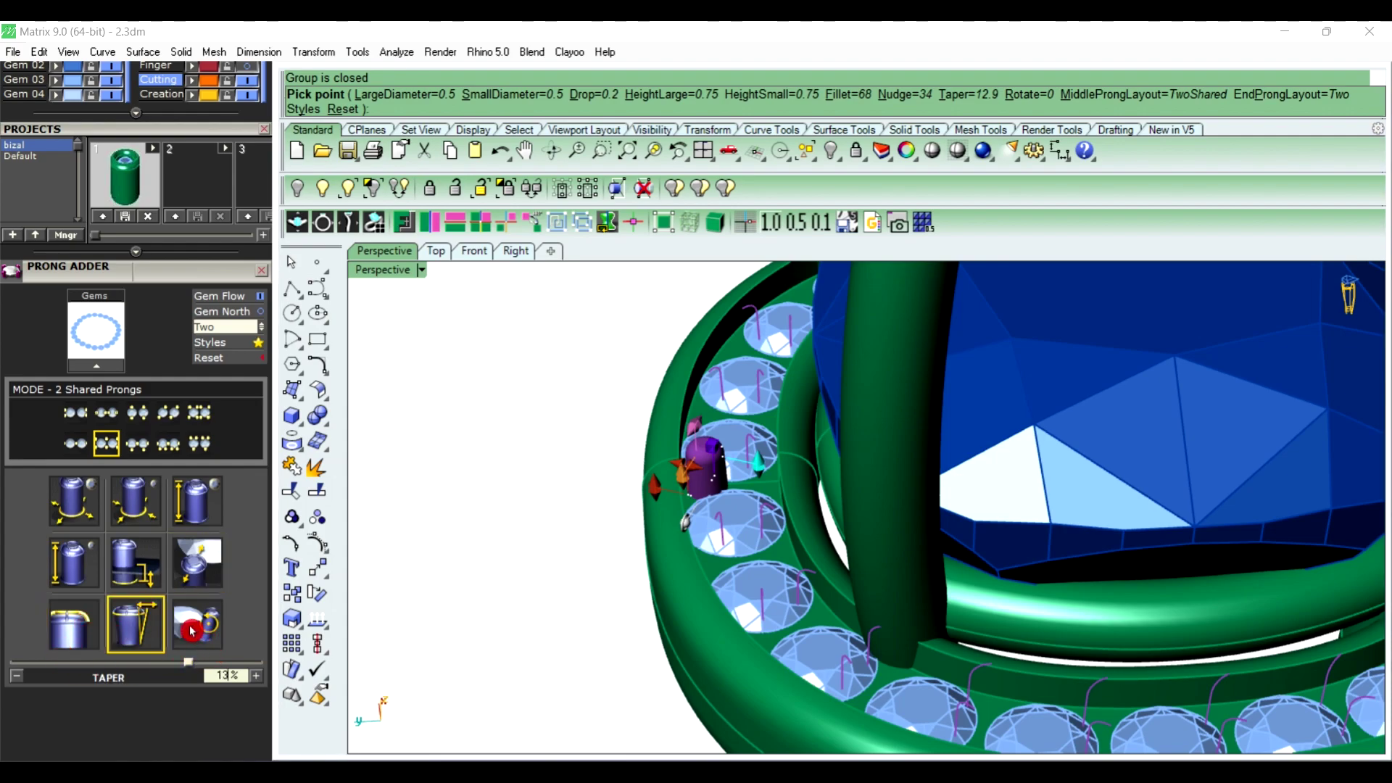
pyautogui.click(191, 631)
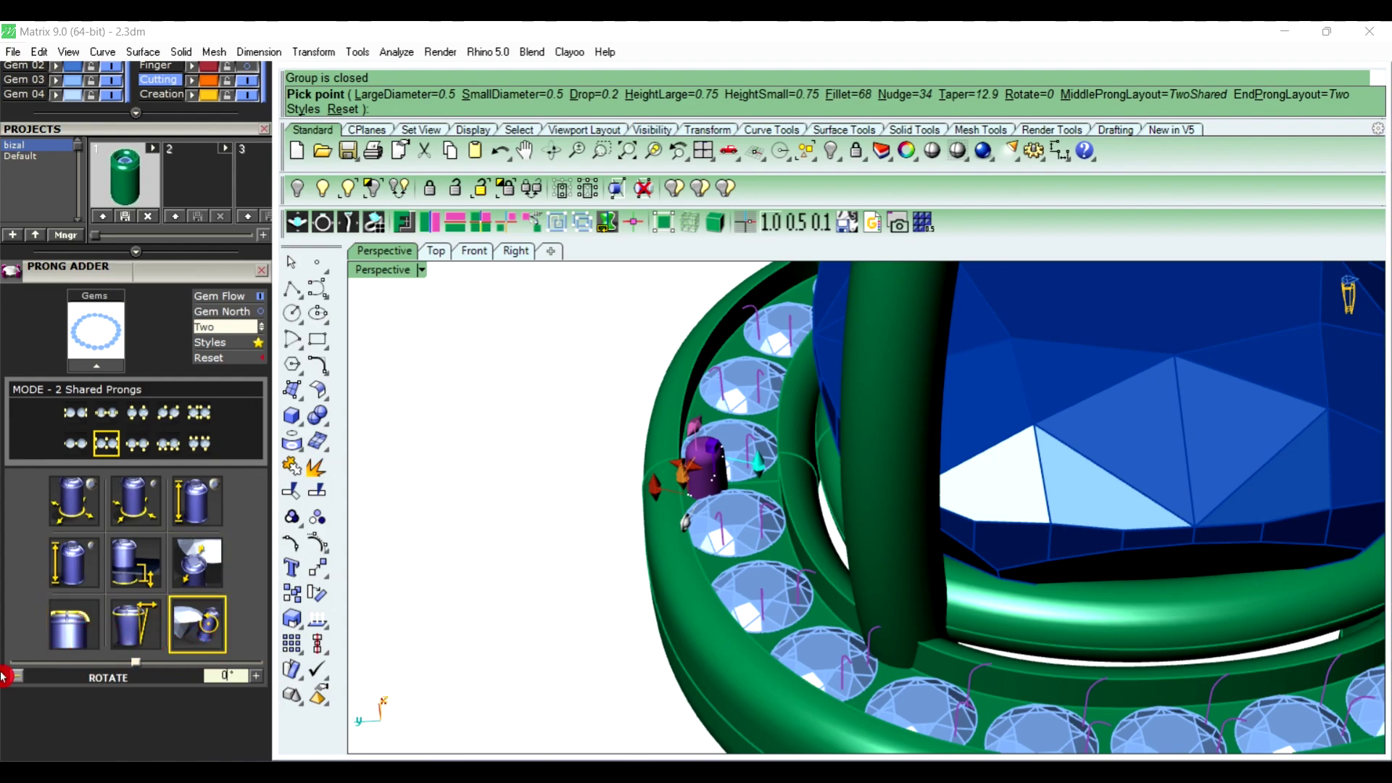
# Accept the Prong Adder settings to build shared prongs between every pavé gem
pyautogui.rightClick(514, 512)
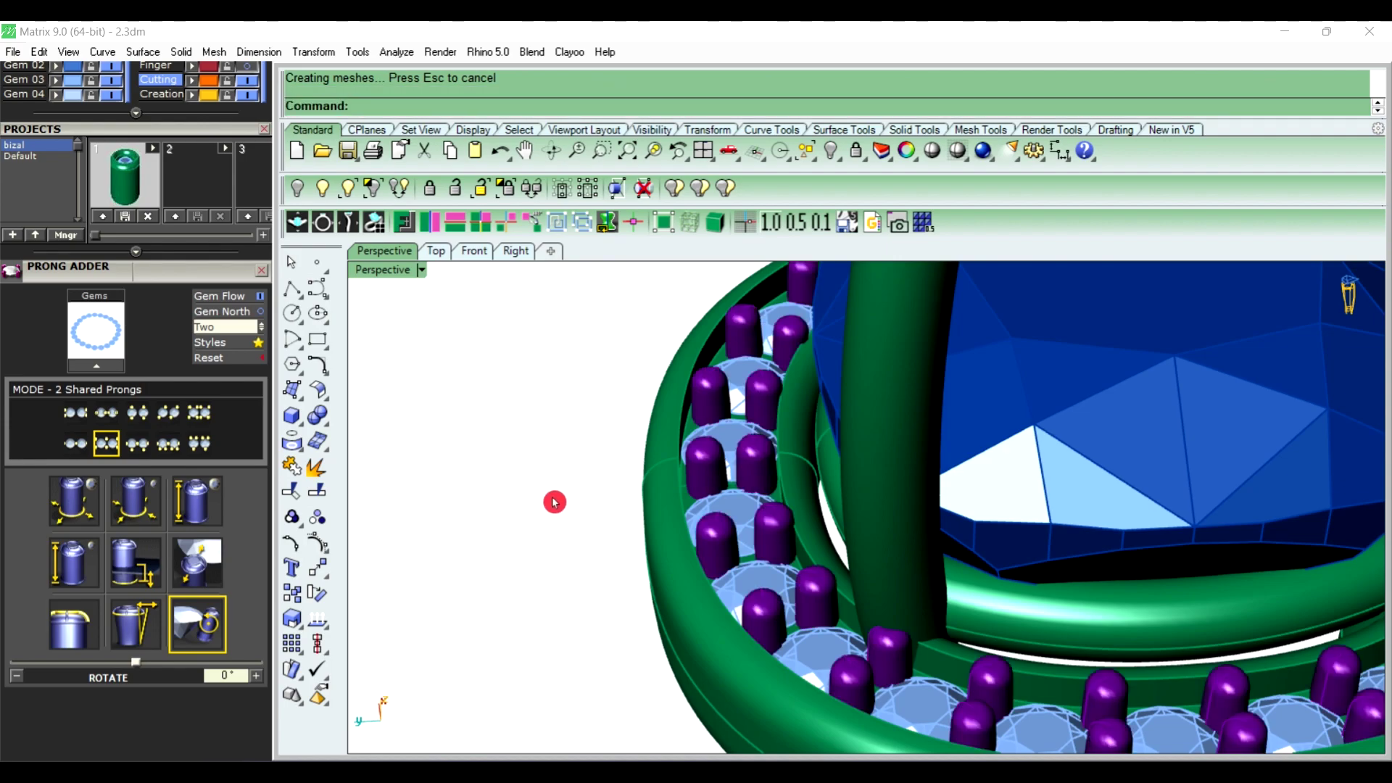
pyautogui.scroll(-5, 555, 502)
pyautogui.scroll(5, 711, 600)
pyautogui.scroll(5, 869, 603)
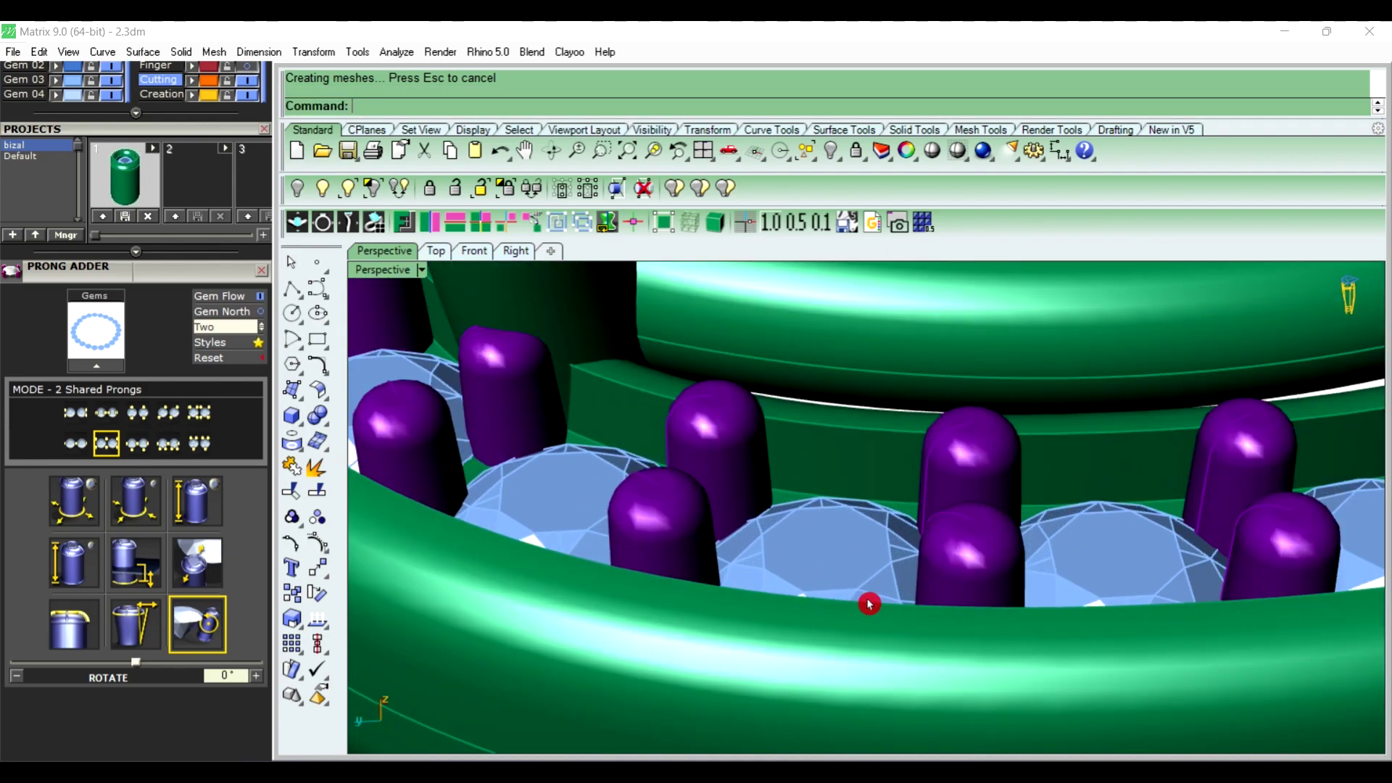
pyautogui.scroll(-2, 870, 603)
pyautogui.scroll(-2, 770, 599)
pyautogui.scroll(-2, 725, 551)
pyautogui.scroll(-2, 715, 513)
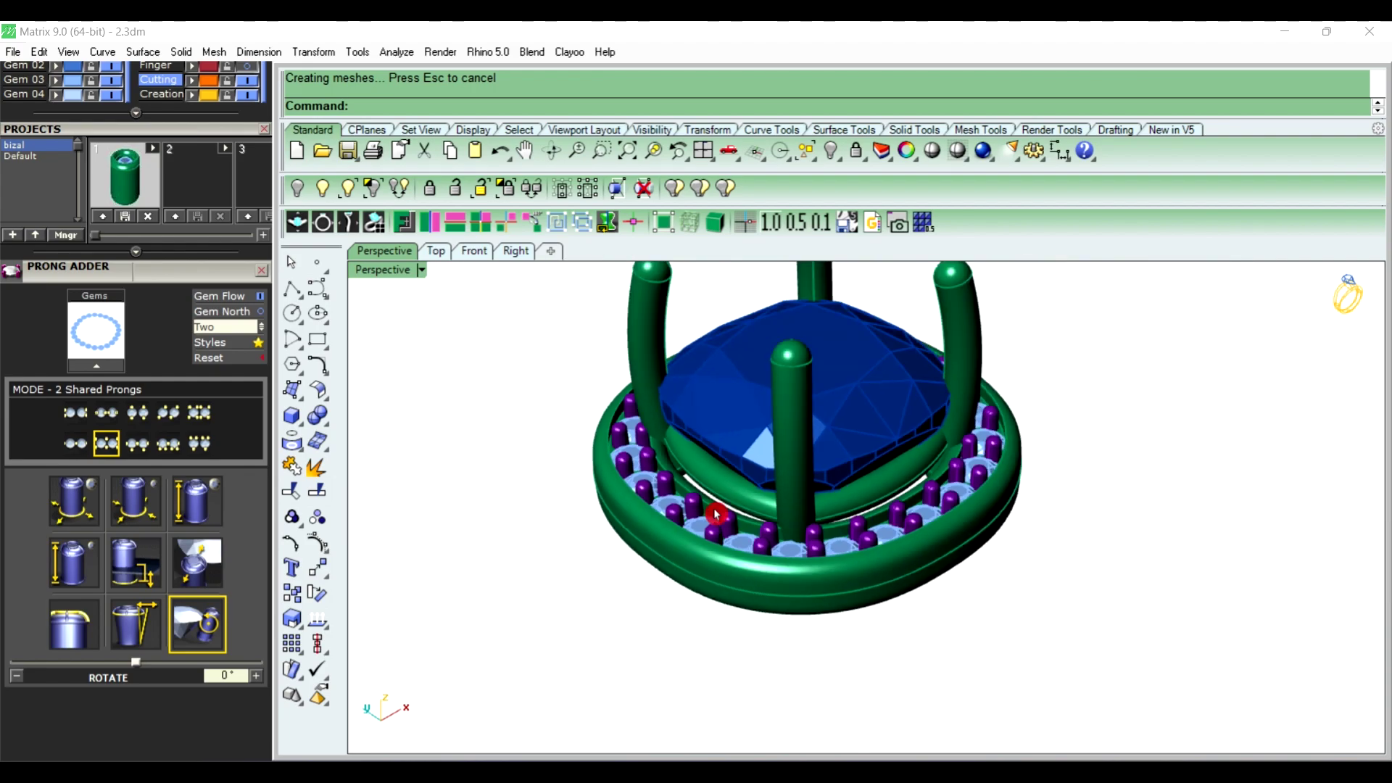
# Zoom and orbit the Perspective view to inspect the new prongs around the band
pyautogui.moveTo(715, 514)
pyautogui.mouseDown(button='right')
pyautogui.moveTo(794, 477)
pyautogui.moveTo(673, 480)
pyautogui.mouseUp(button='right')
pyautogui.scroll(3, 794, 477)
pyautogui.scroll(2, 793, 477)
pyautogui.scroll(2, 725, 479)
pyautogui.scroll(1, 674, 480)
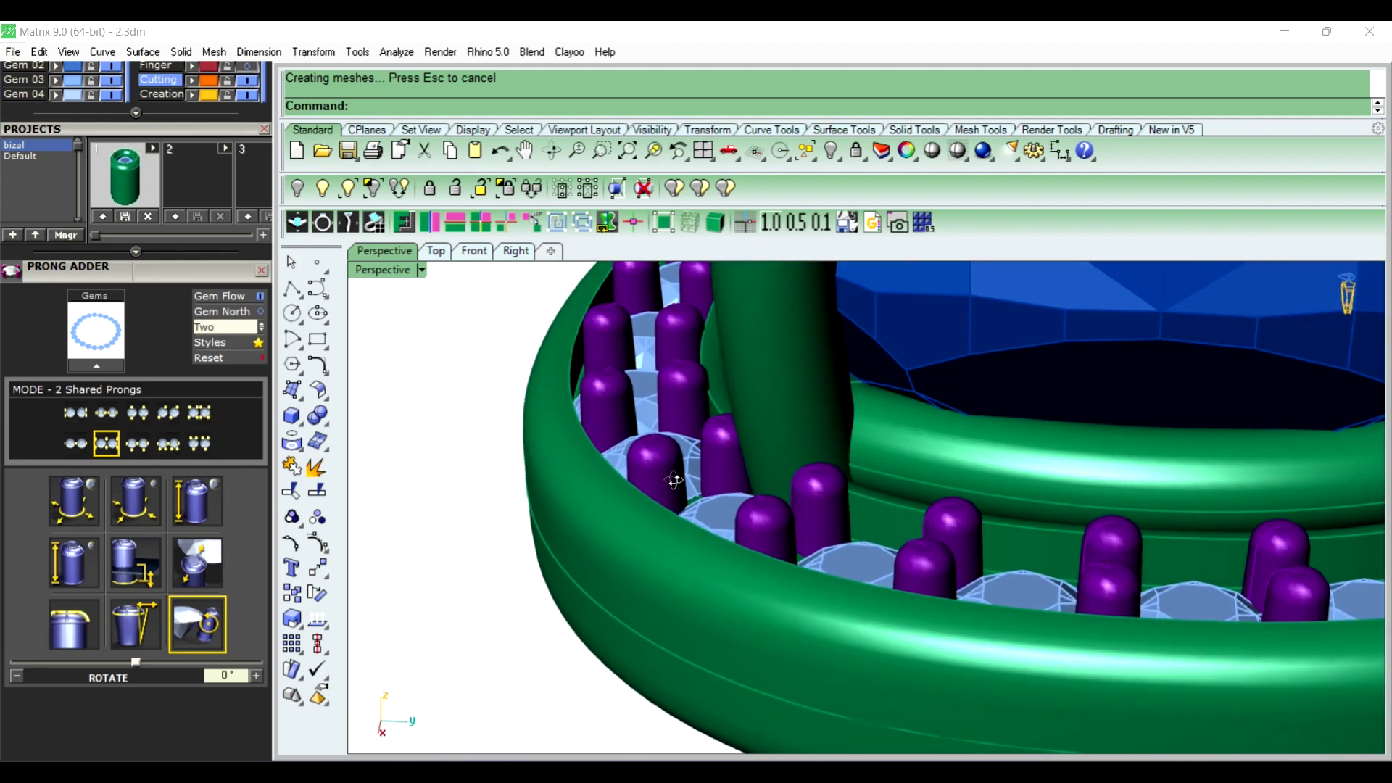
pyautogui.scroll(-2, 674, 480)
pyautogui.scroll(-2, 718, 519)
pyautogui.scroll(-2, 696, 554)
pyautogui.moveTo(697, 553)
pyautogui.mouseDown(button='right')
pyautogui.moveTo(871, 433)
pyautogui.moveTo(810, 555)
pyautogui.moveTo(820, 488)
pyautogui.mouseUp(button='right')
pyautogui.scroll(3, 811, 570)
pyautogui.scroll(-2, 820, 488)
pyautogui.scroll(-2, 839, 474)
# In the Front view, window-select every ring part, group them, and show objects
pyautogui.moveTo(704, 484)
pyautogui.mouseDown(button='right')
pyautogui.moveTo(634, 706)
pyautogui.moveTo(801, 506)
pyautogui.moveTo(808, 404)
pyautogui.moveTo(779, 414)
pyautogui.moveTo(666, 629)
pyautogui.mouseUp(button='right')
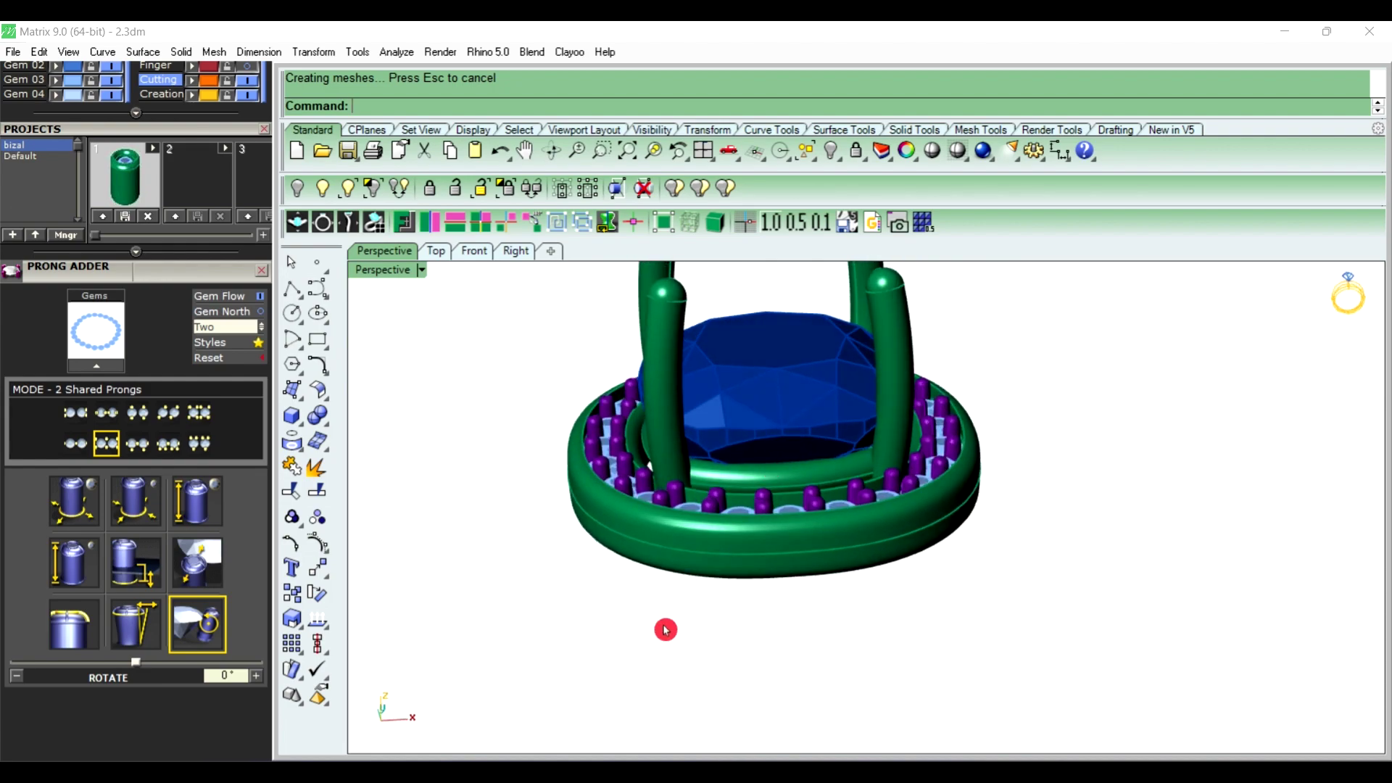
pyautogui.click(485, 251)
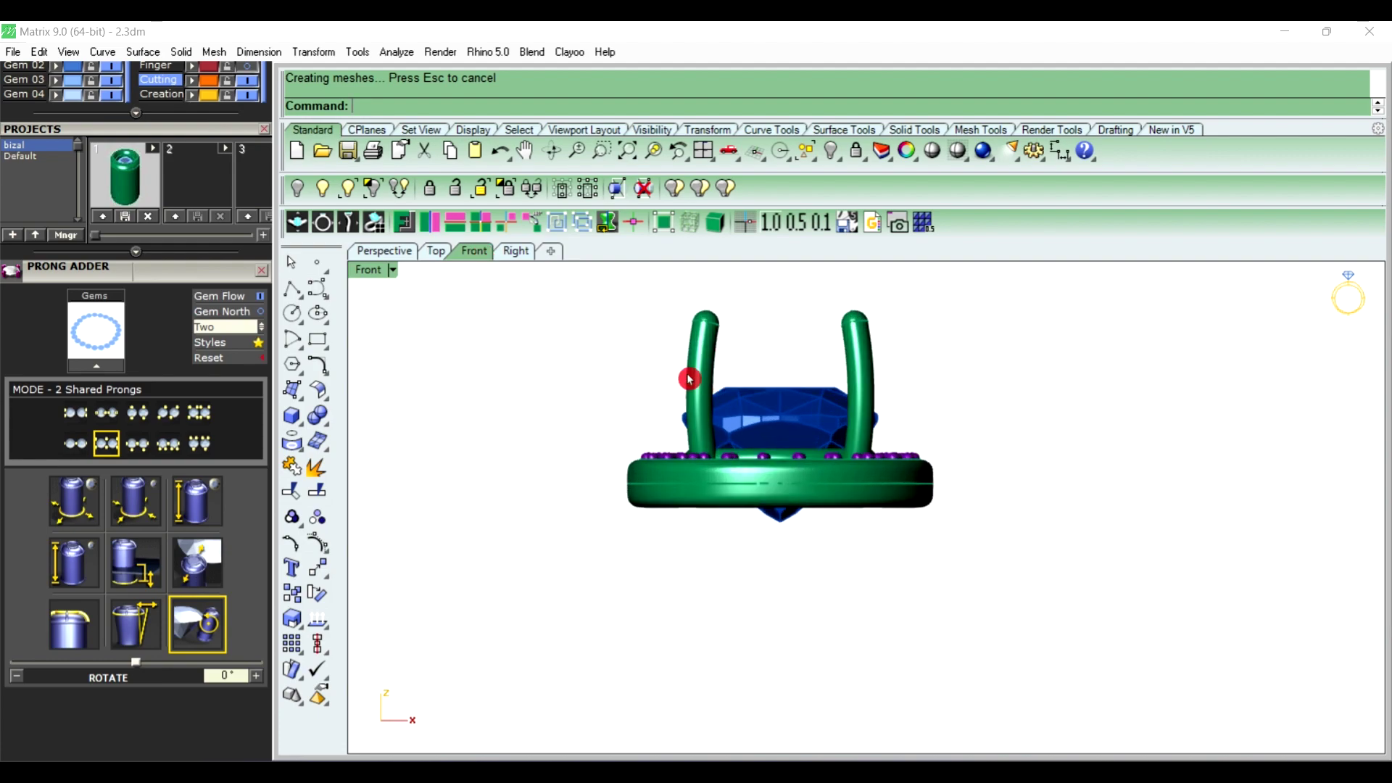
pyautogui.moveTo(599, 284); pyautogui.dragTo(984, 614)
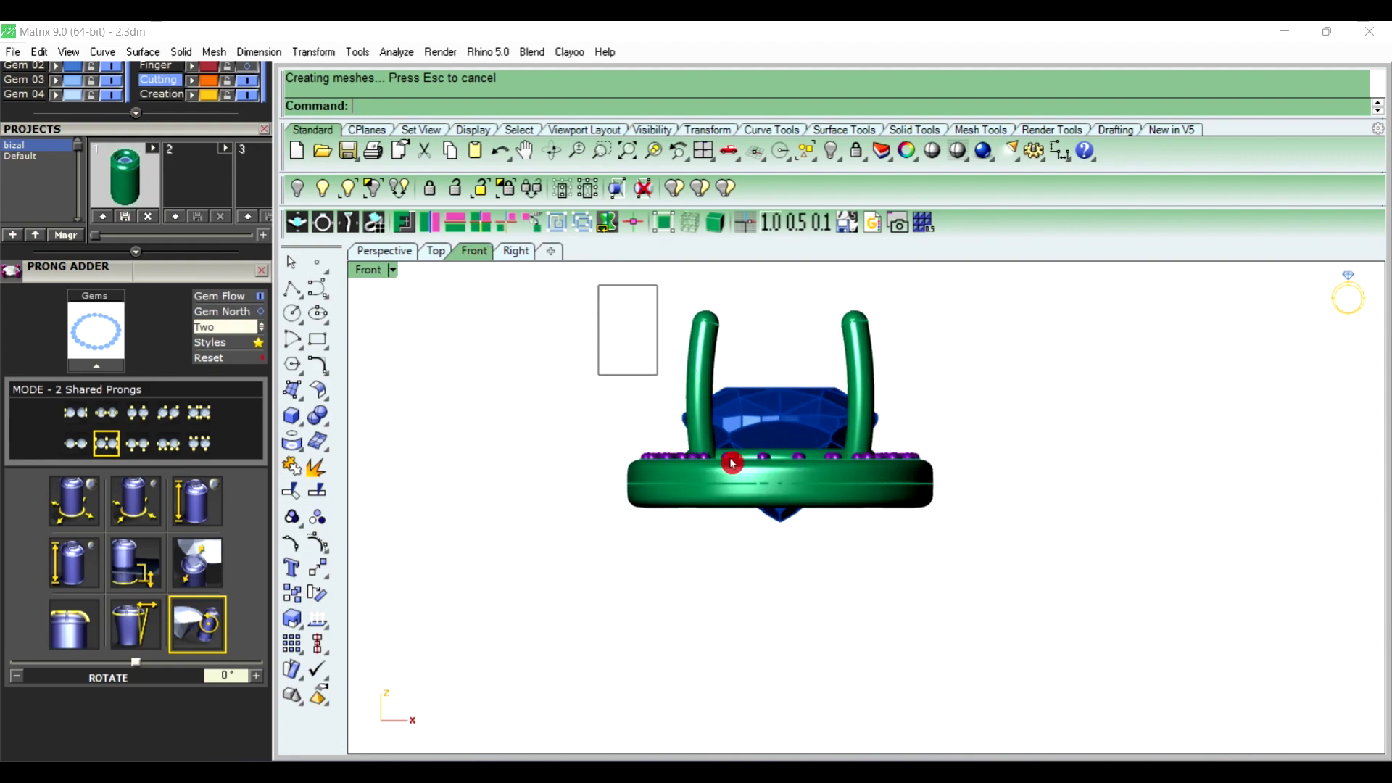
pyautogui.click(292, 522)
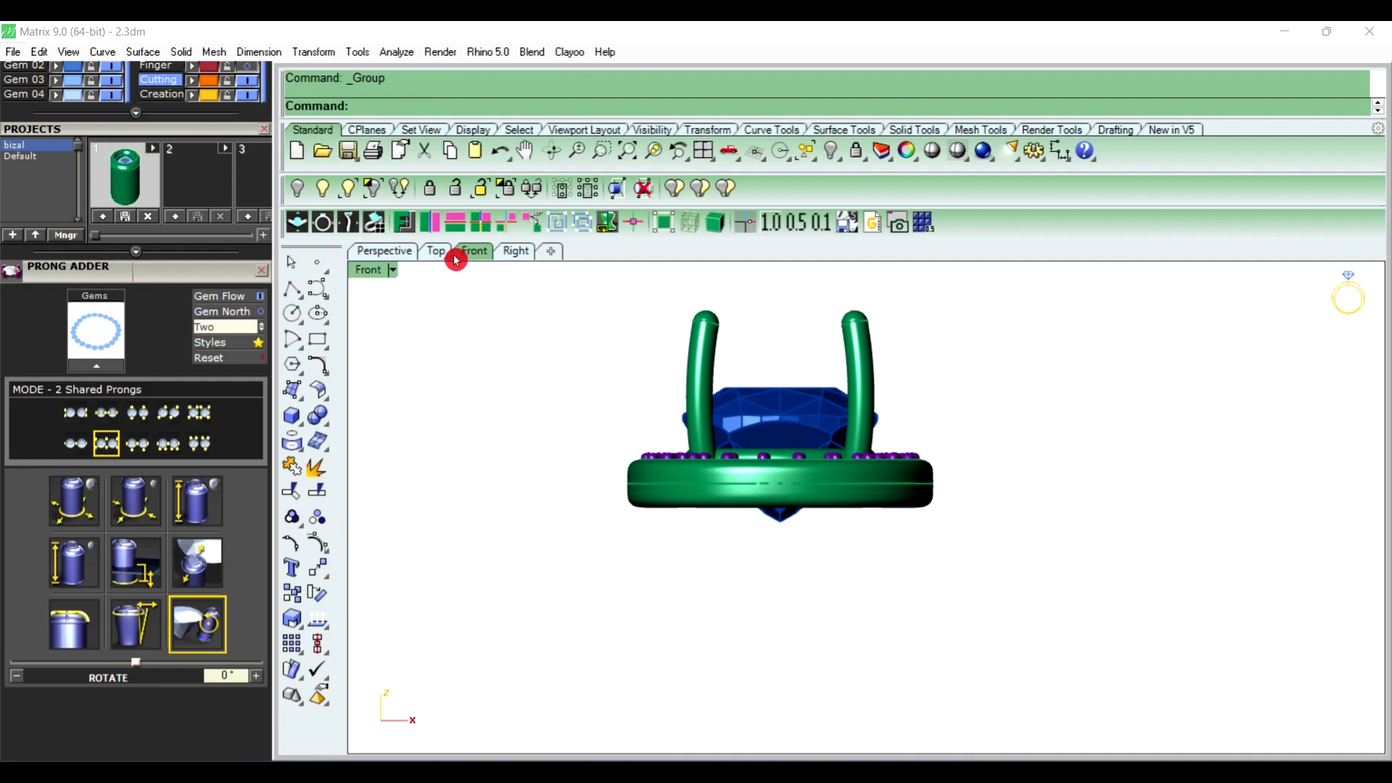
pyautogui.scroll(-2, 728, 422)
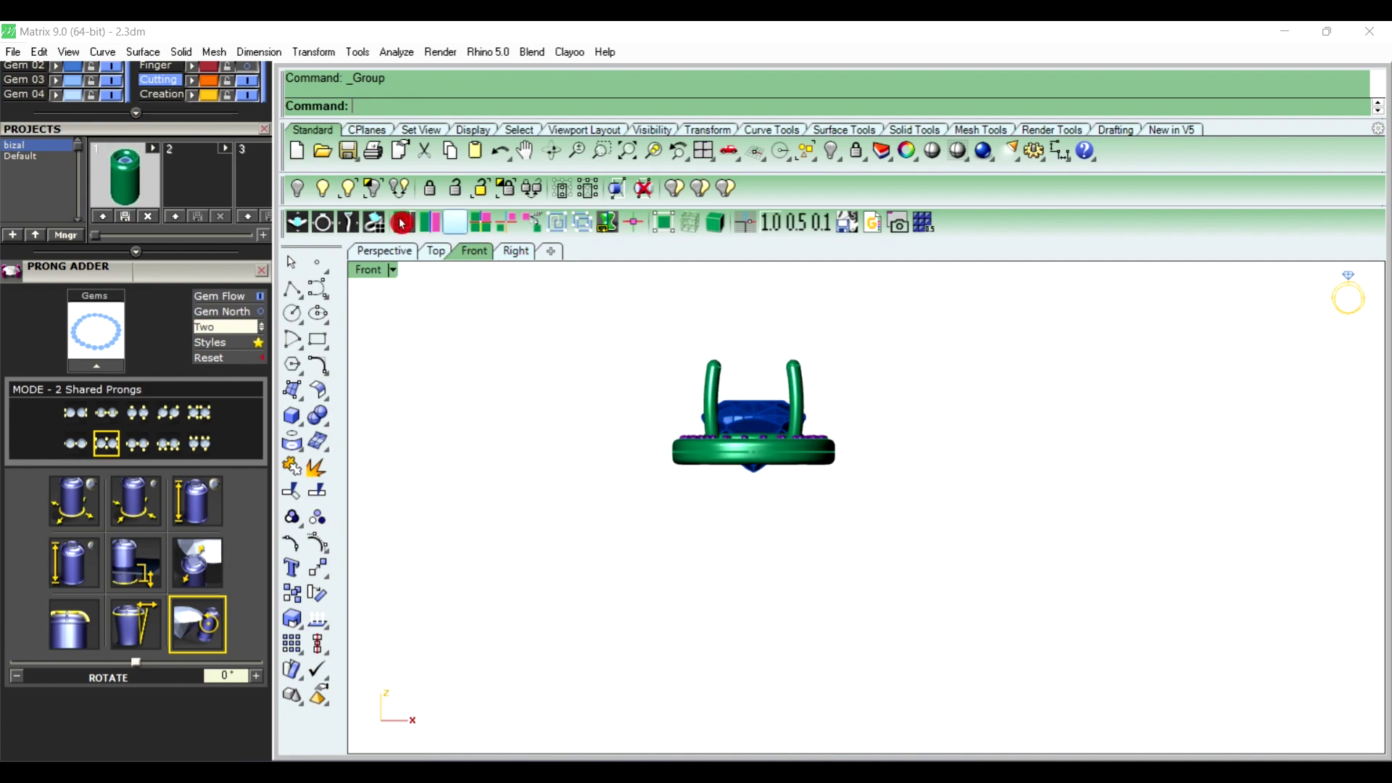
pyautogui.click(317, 189)
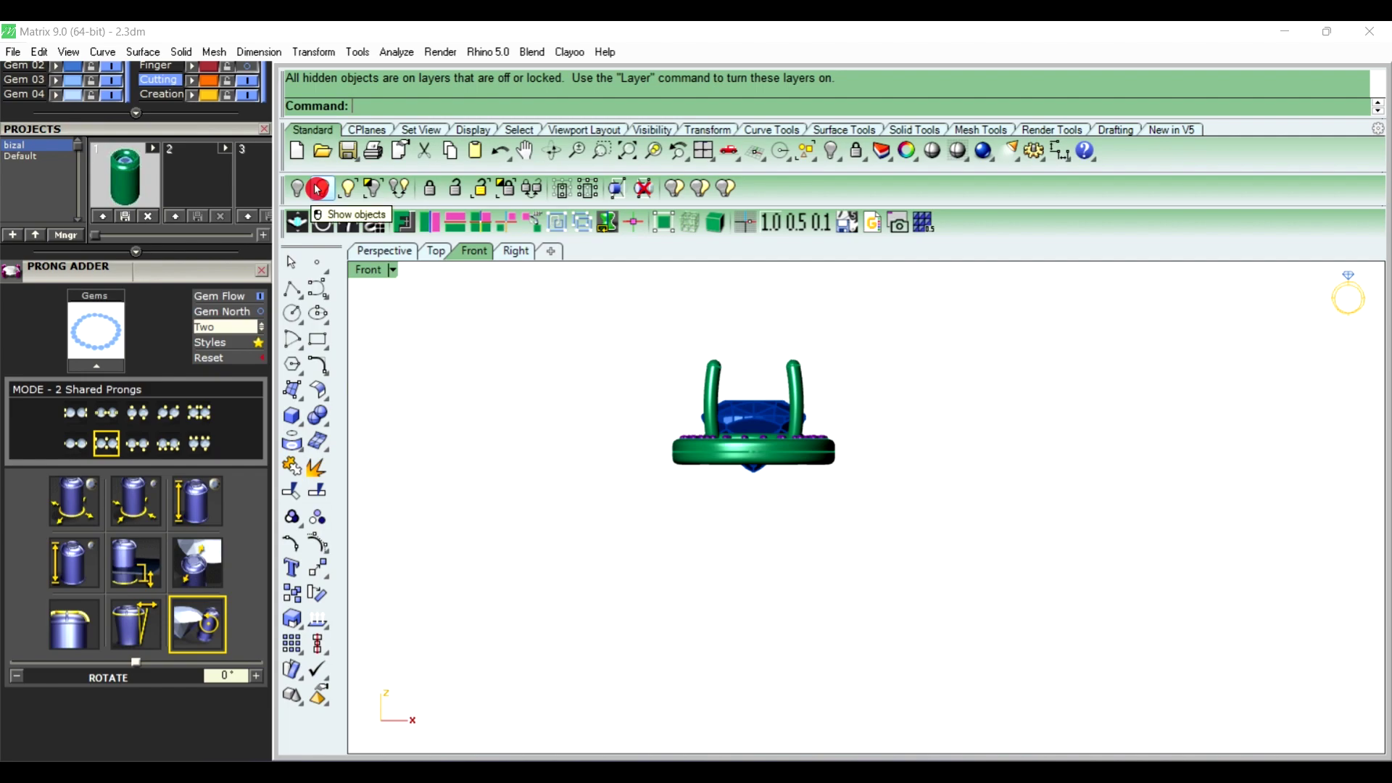
# Window-select the ring assembly and lift it vertically above the finger-size circle
pyautogui.scroll(3, 211, 505)
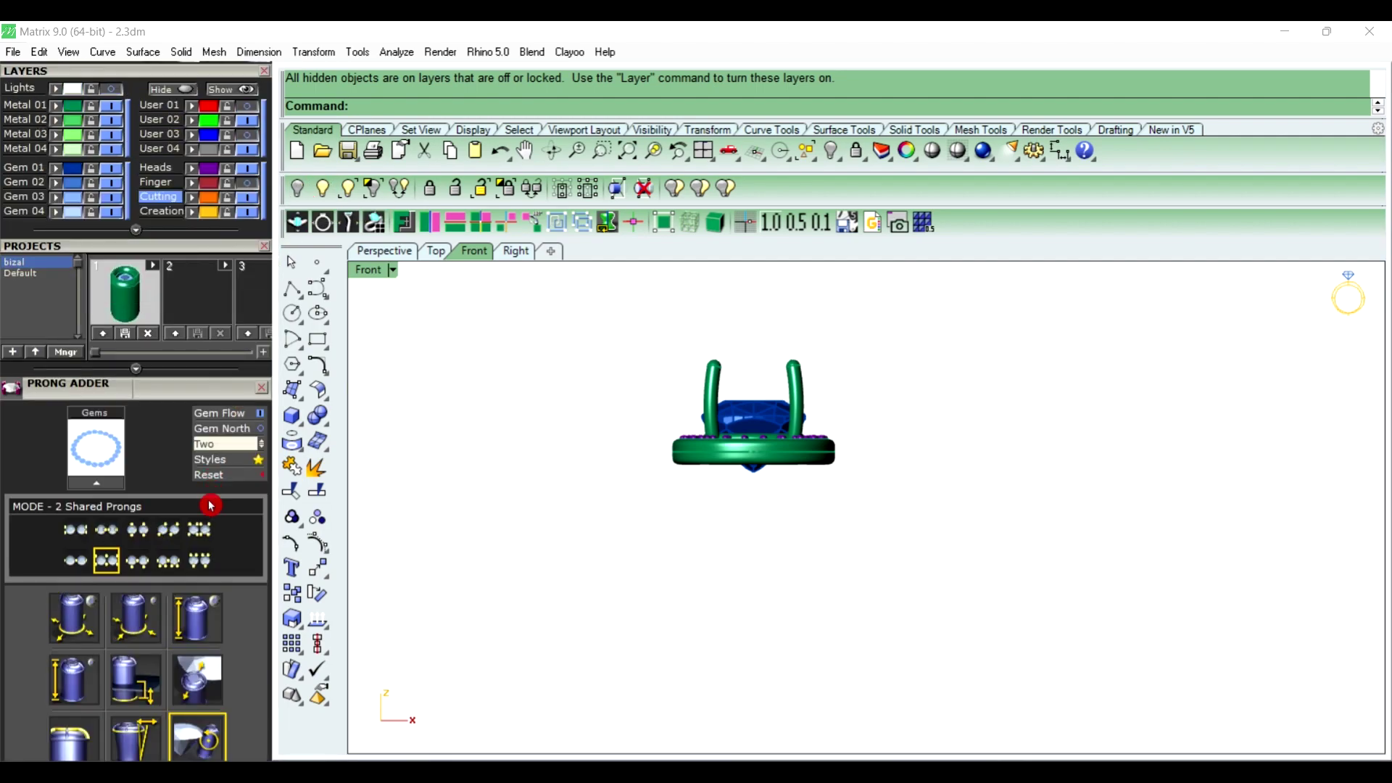
pyautogui.scroll(3, 211, 505)
pyautogui.scroll(4, 203, 580)
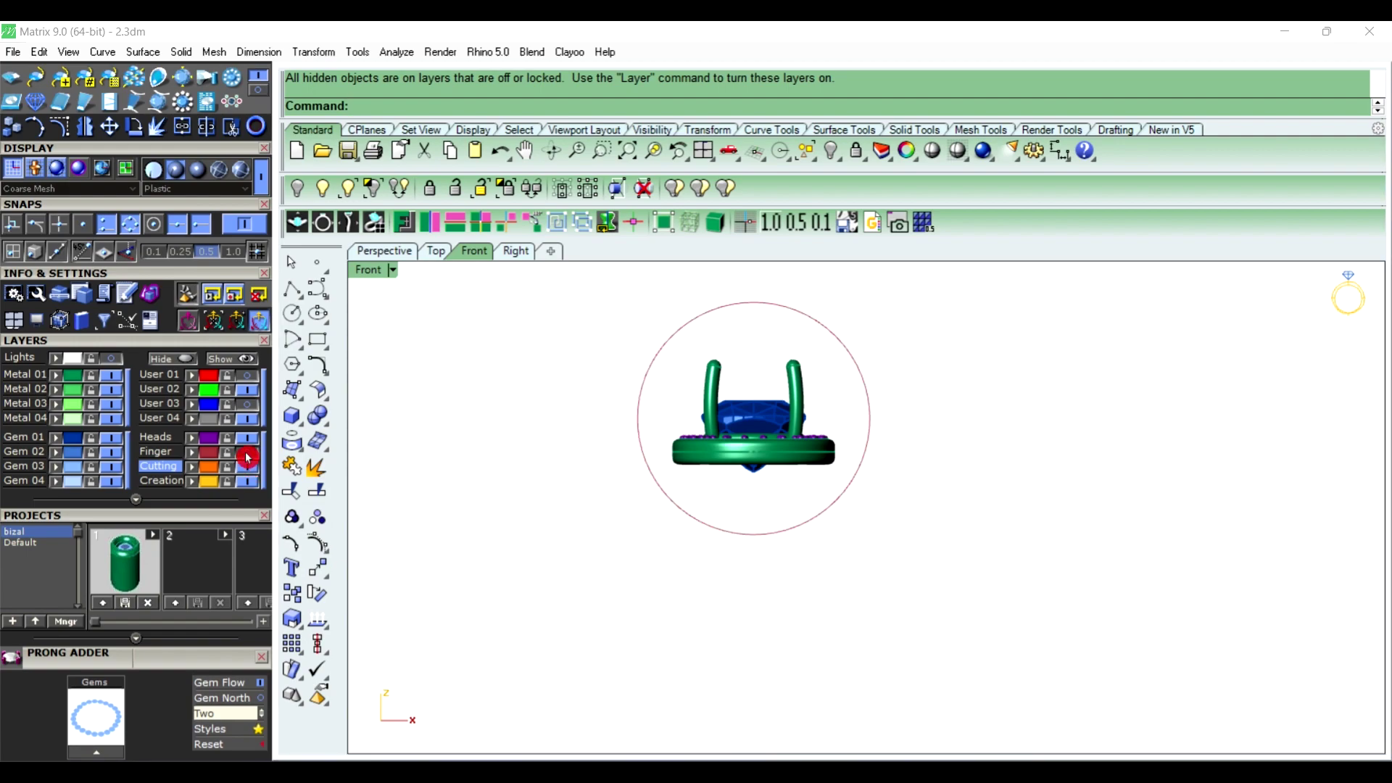
pyautogui.scroll(-2, 943, 500)
pyautogui.scroll(-2, 830, 450)
pyautogui.scroll(2, 830, 450)
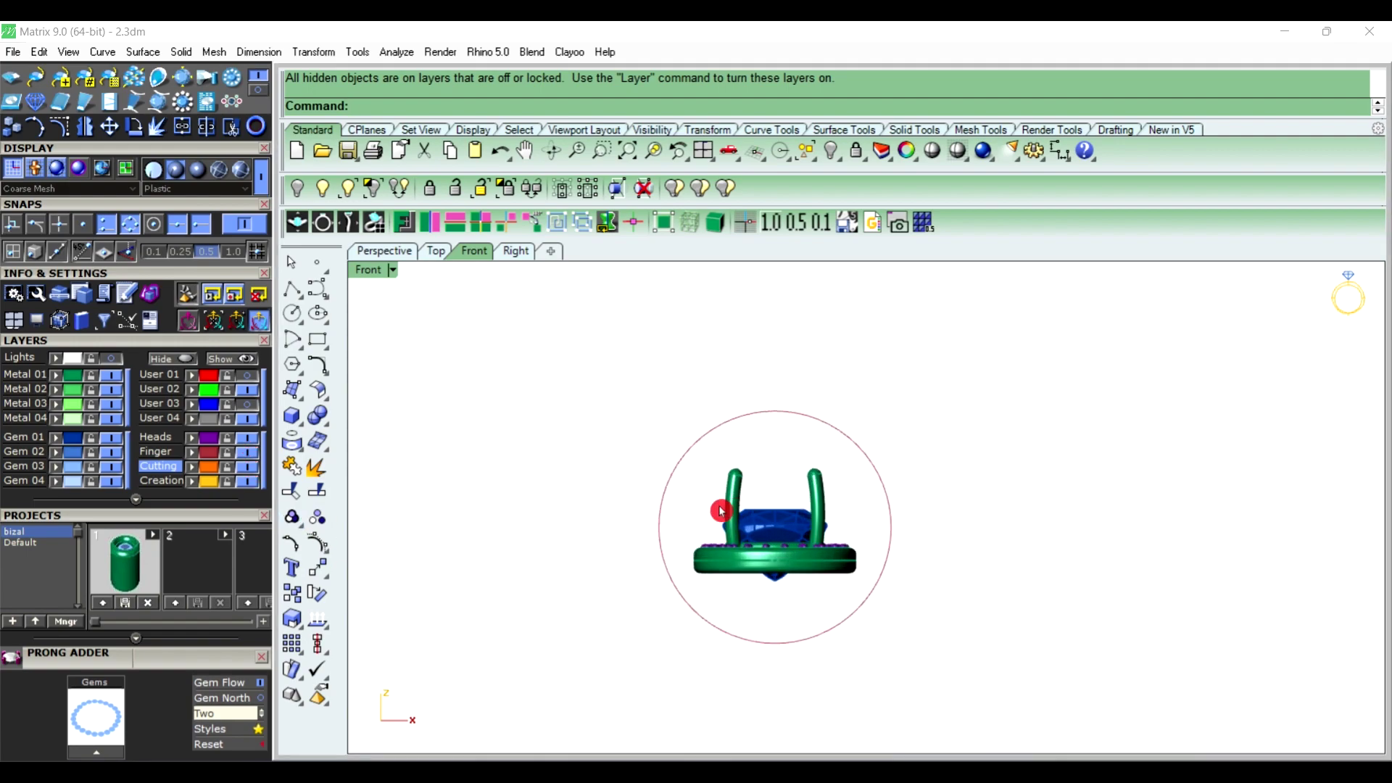
pyautogui.moveTo(649, 426); pyautogui.dragTo(910, 604)
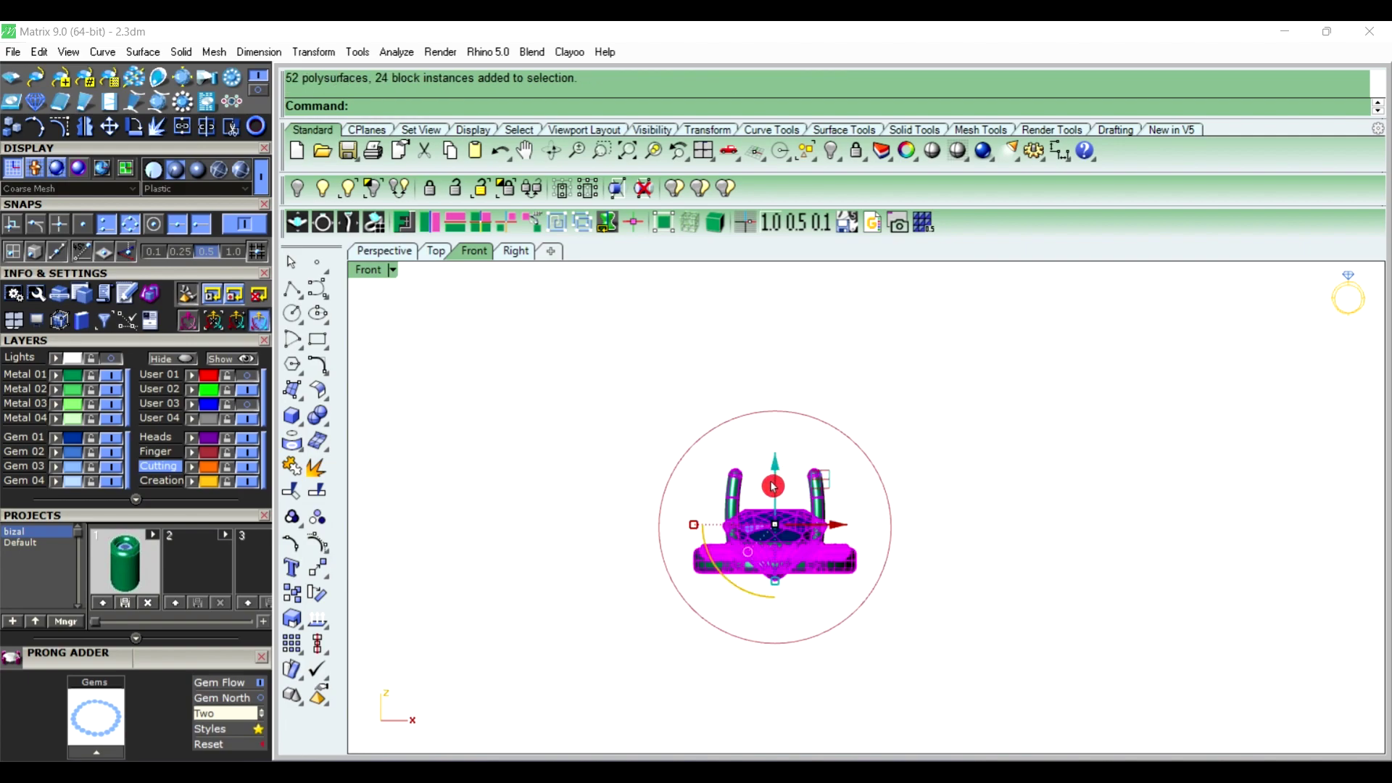
pyautogui.moveTo(773, 487); pyautogui.dragTo(772, 301)
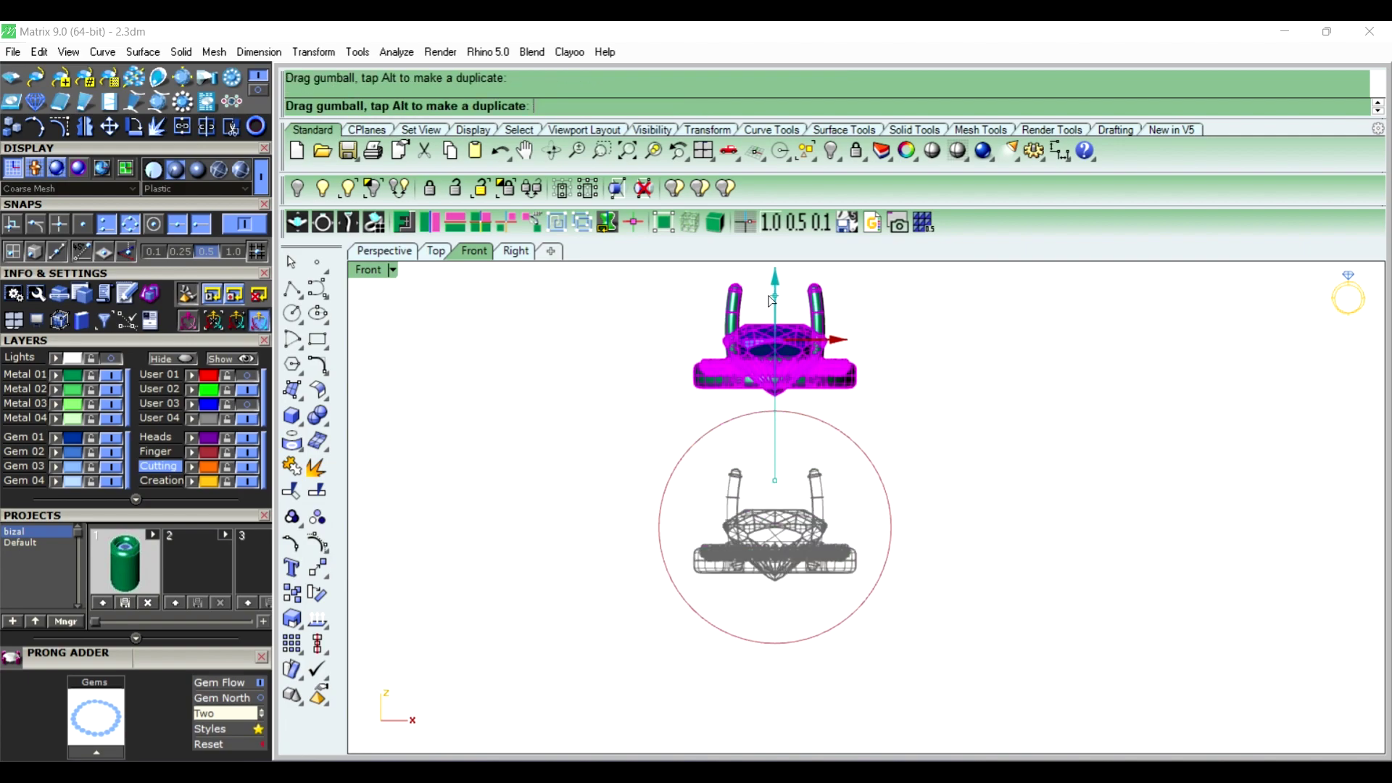
pyautogui.moveTo(914, 428); pyautogui.dragTo(829, 497, button='right')
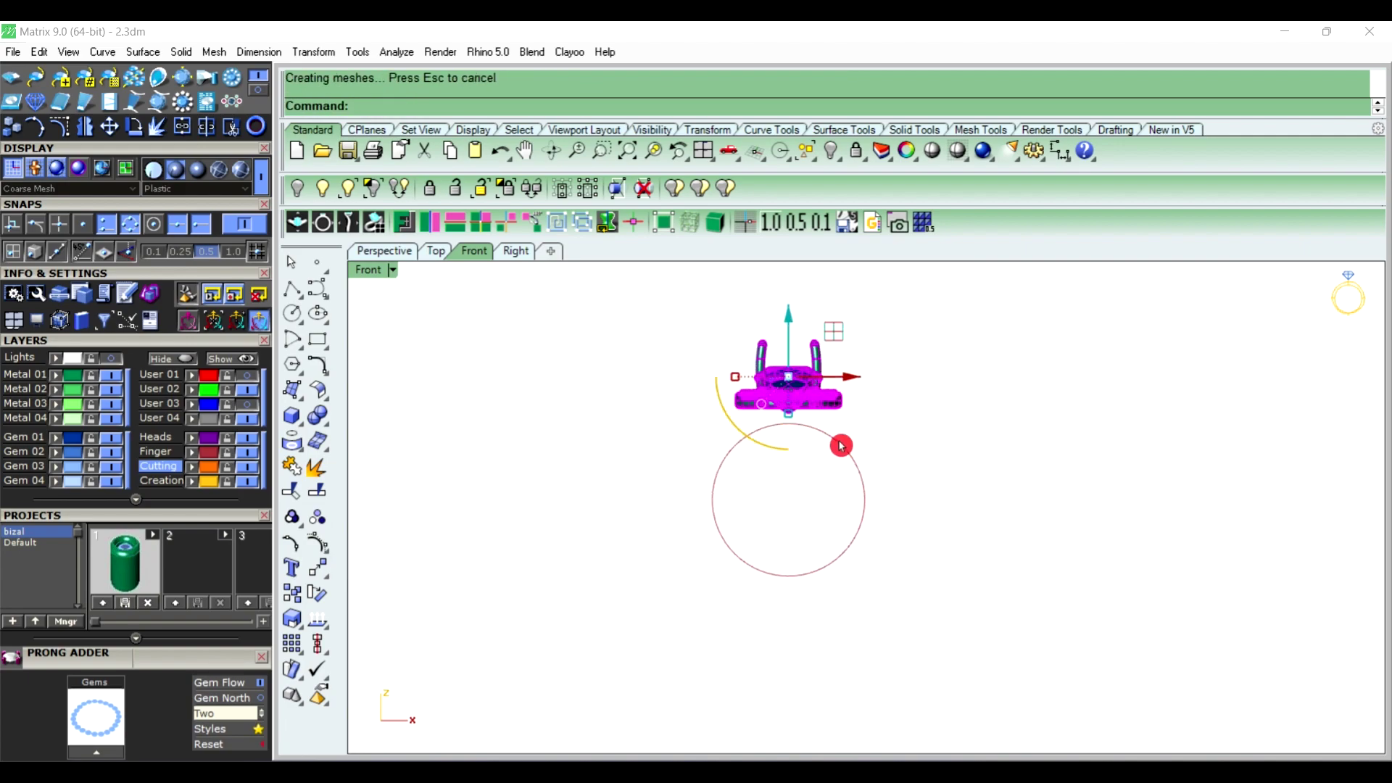
# Raise the ring a little higher above the finger circle, then deselect it
pyautogui.scroll(2, 766, 419)
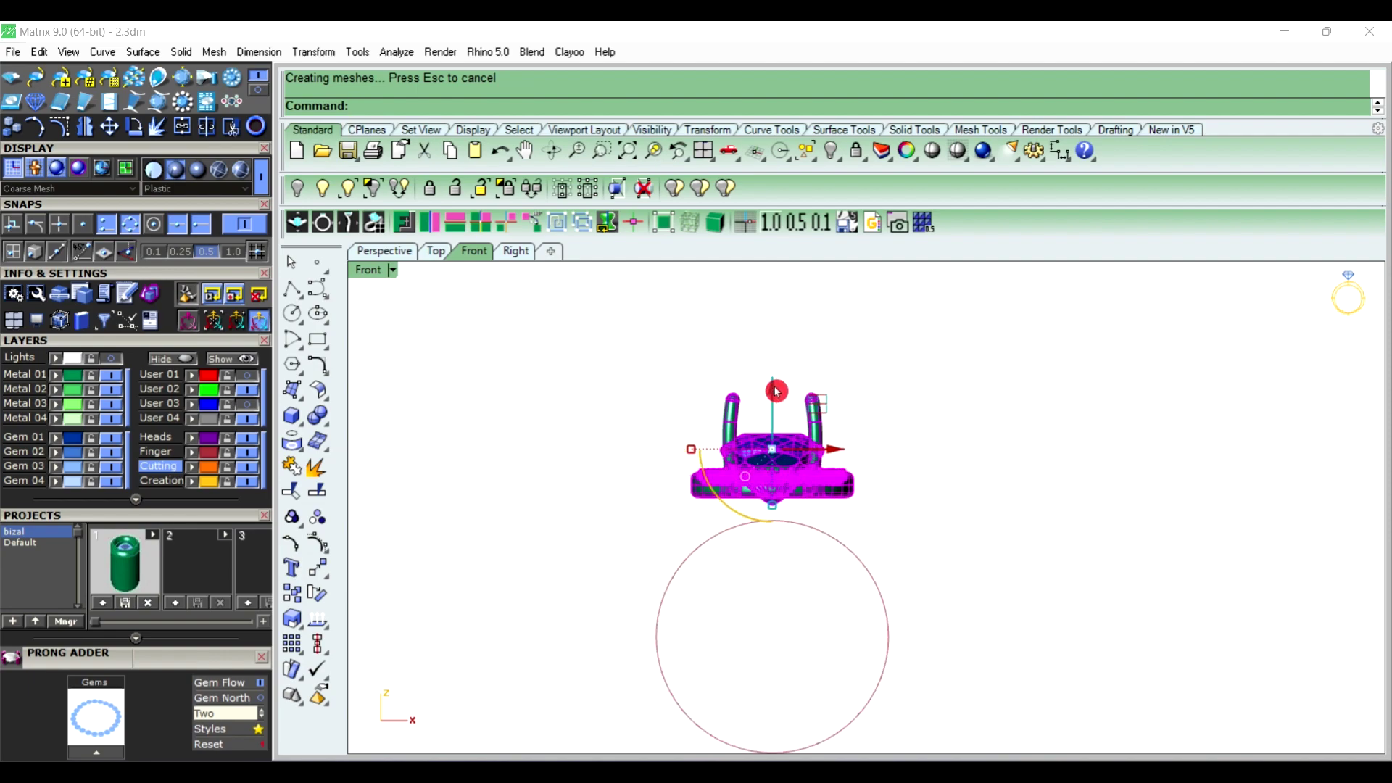
pyautogui.moveTo(776, 392); pyautogui.dragTo(763, 340)
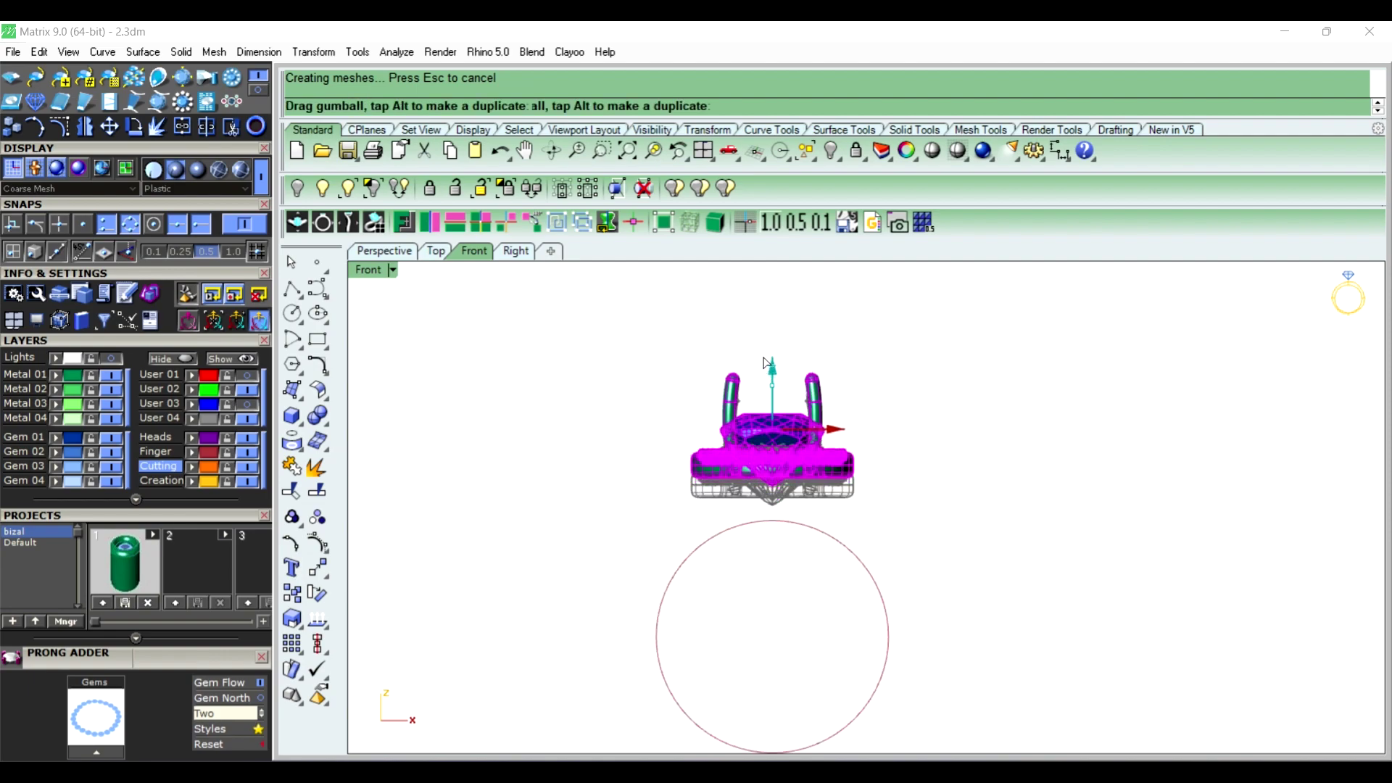
pyautogui.click(936, 438)
pyautogui.scroll(-2, 862, 410)
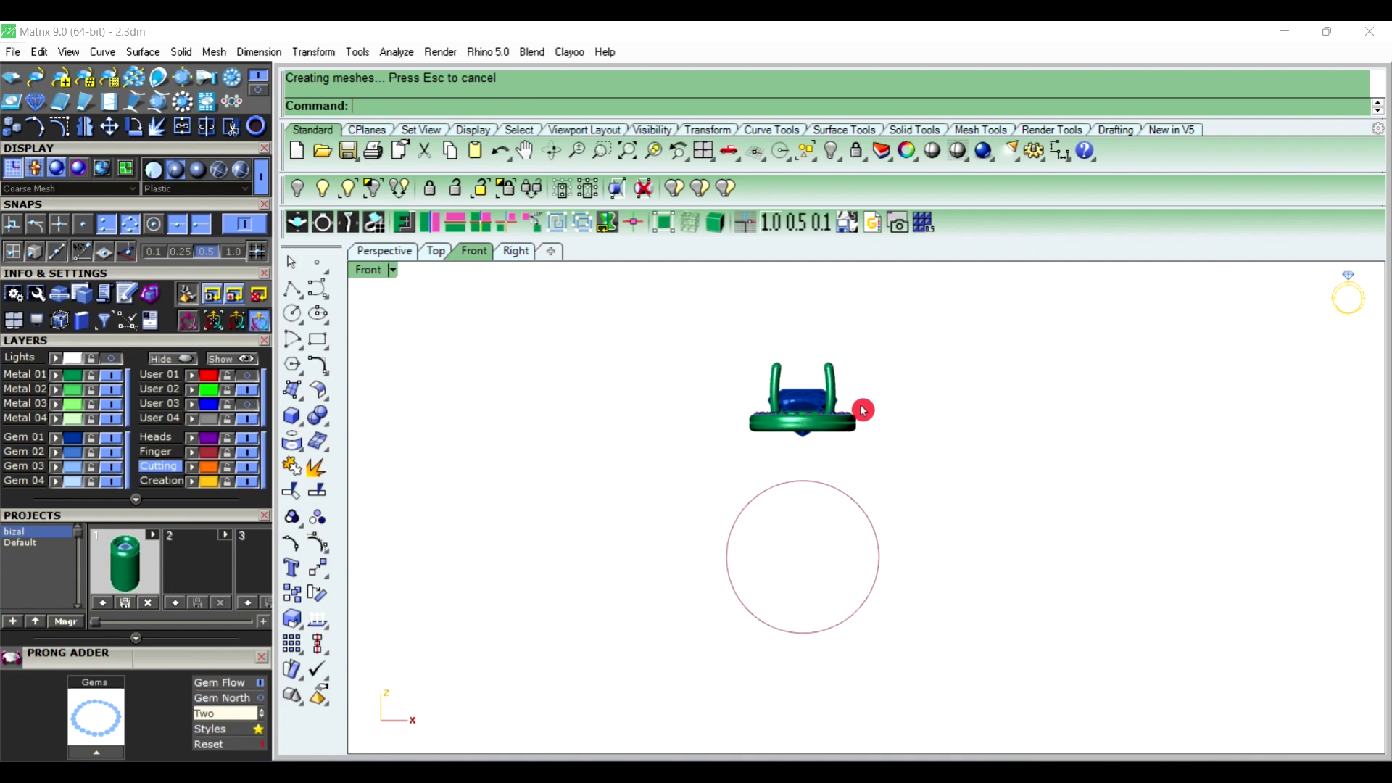
pyautogui.moveTo(887, 473); pyautogui.dragTo(878, 456, button='right')
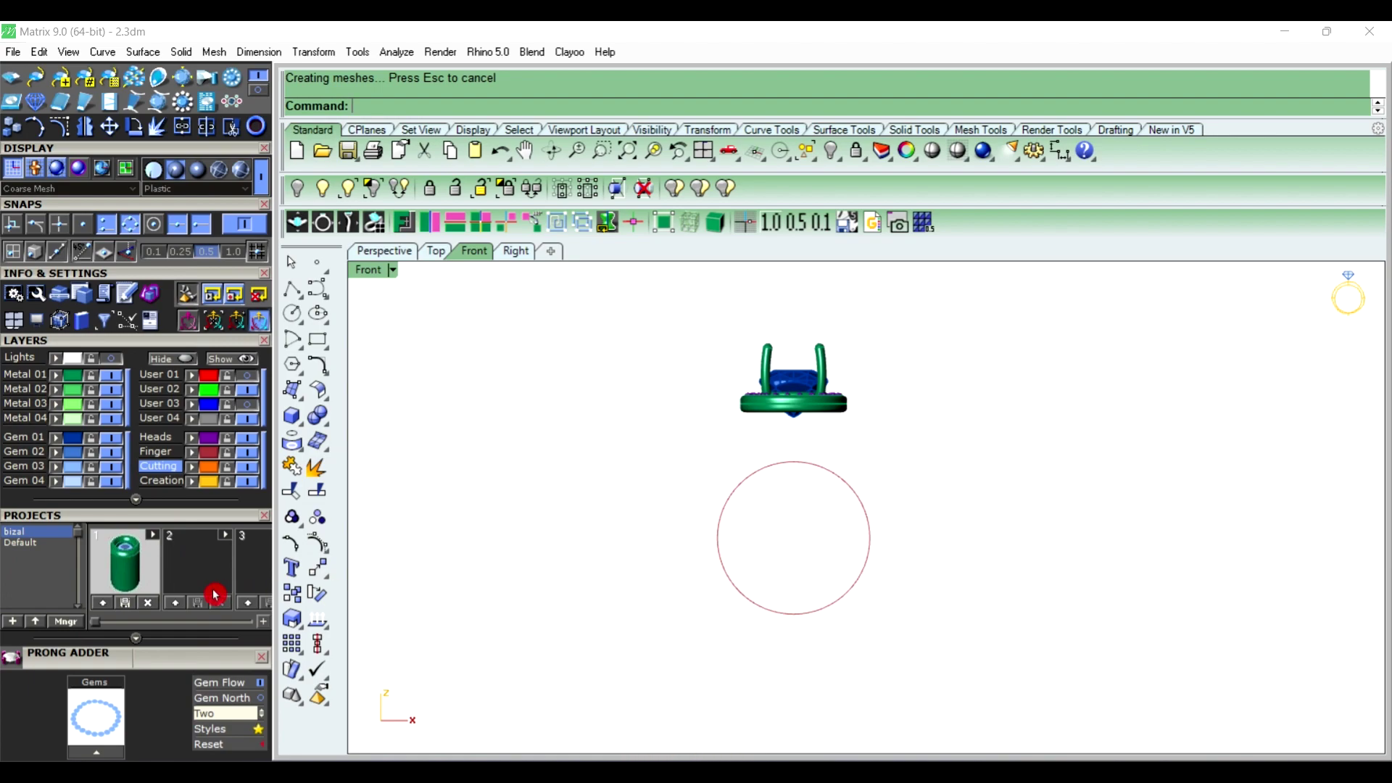
# Turn on the User 03 layer and select the outer teardrop shank curve
pyautogui.click(251, 406)
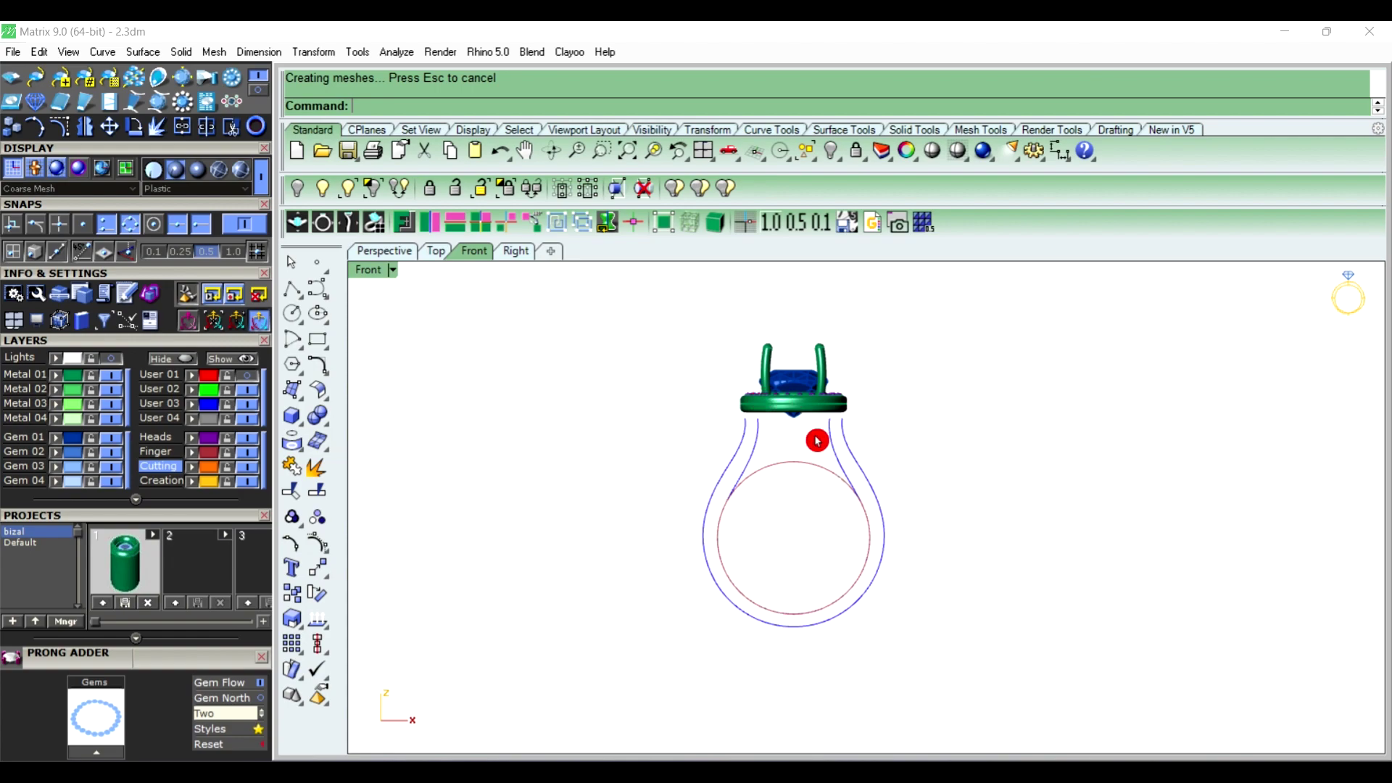
pyautogui.scroll(3, 814, 438)
pyautogui.moveTo(811, 456); pyautogui.dragTo(829, 469, button='right')
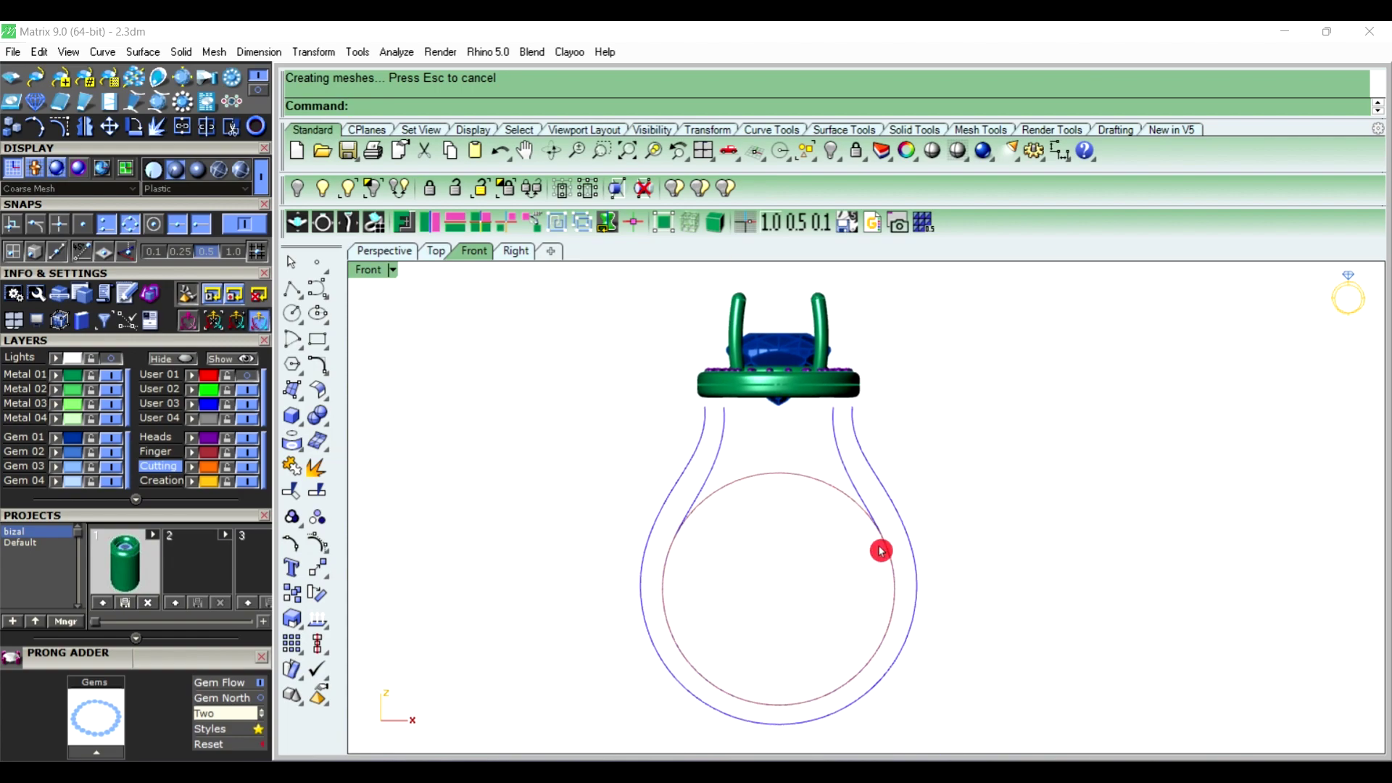
pyautogui.scroll(3, 833, 581)
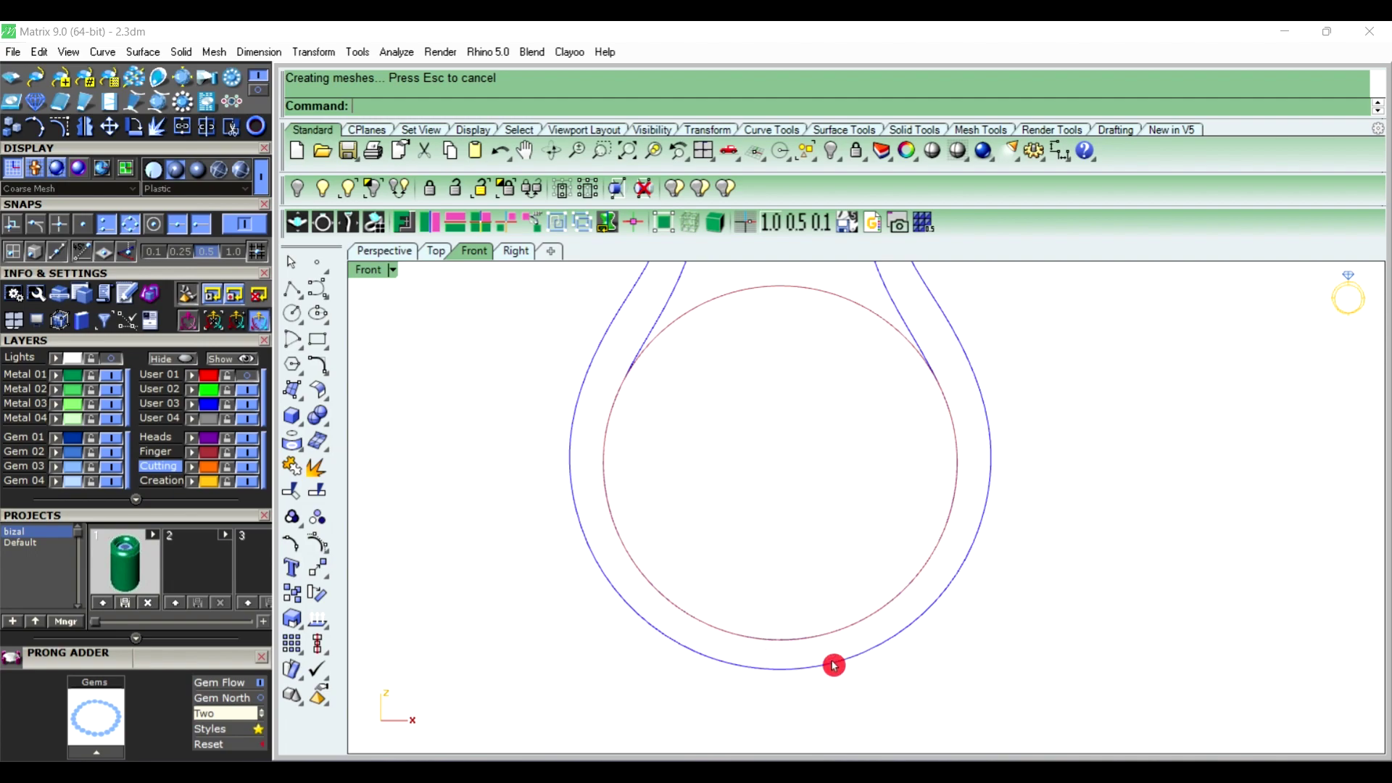
pyautogui.scroll(-2, 760, 617)
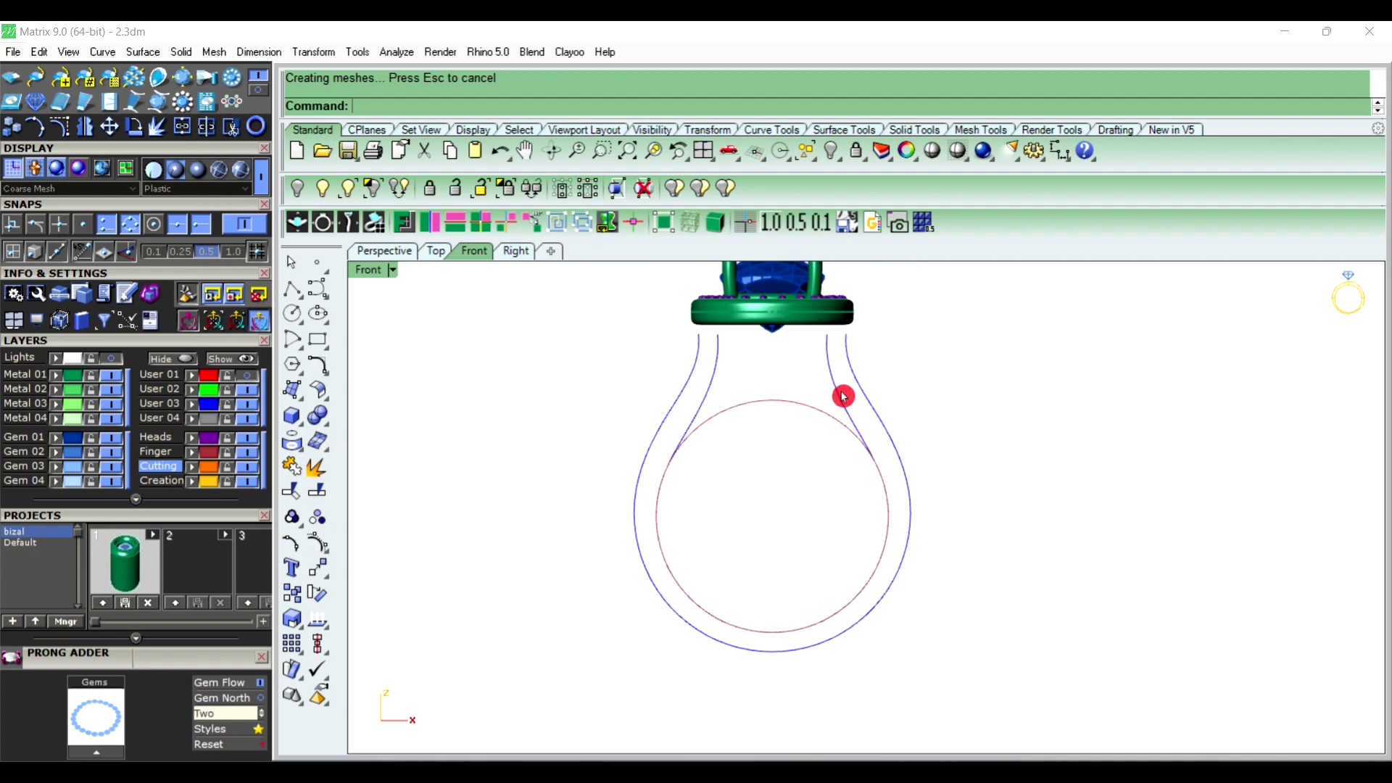
pyautogui.click(712, 387)
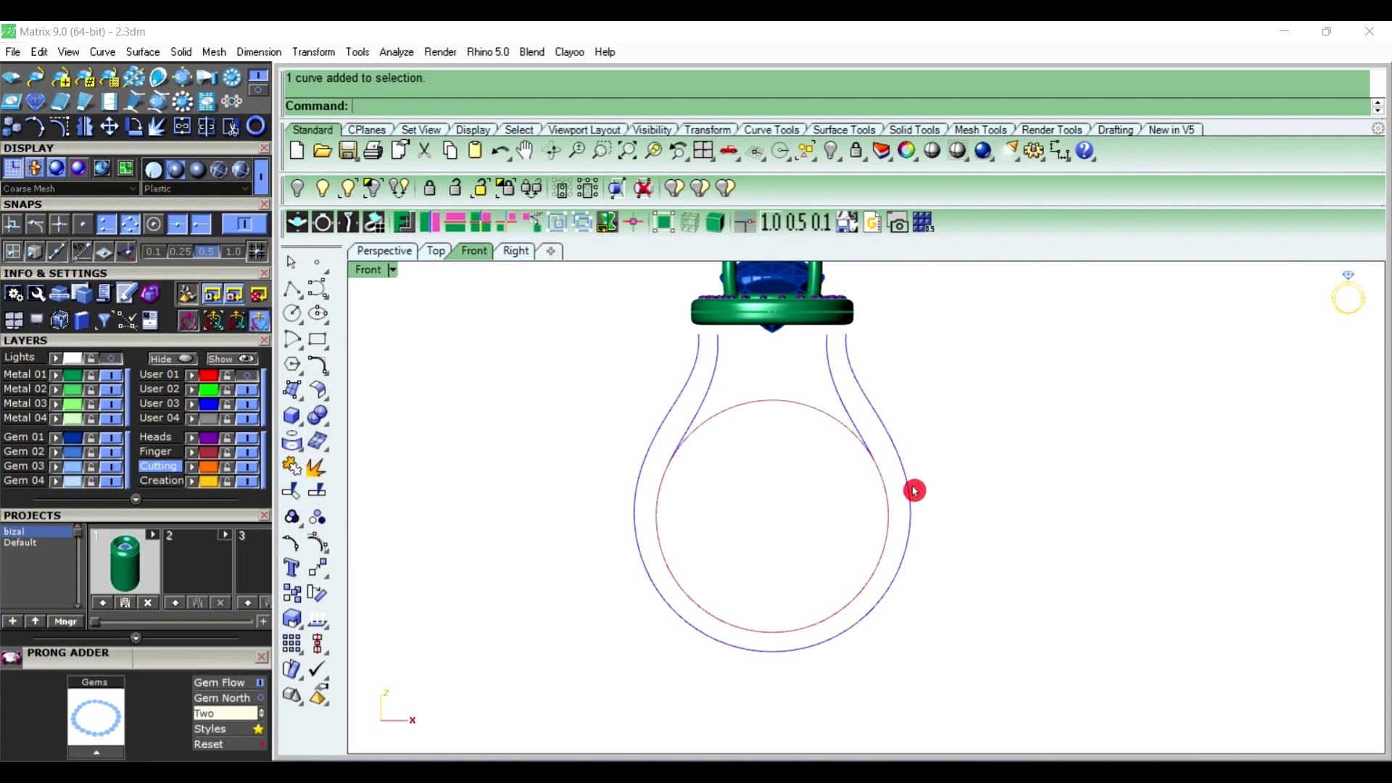
# Hide the outer shank curve and draw a 1.5 line down from the circle's bottom
pyautogui.click(161, 360)
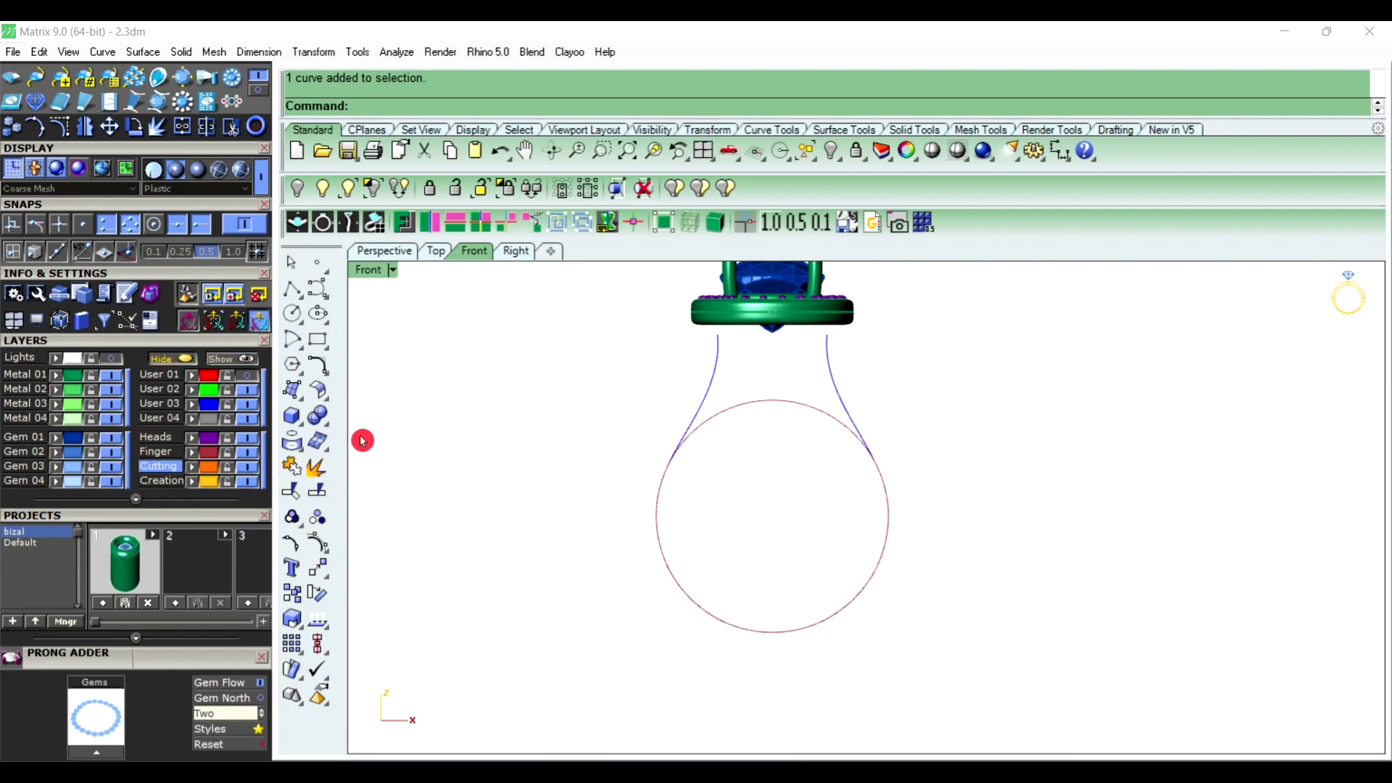
pyautogui.click(292, 289)
pyautogui.click(771, 633)
pyautogui.write('1.5')
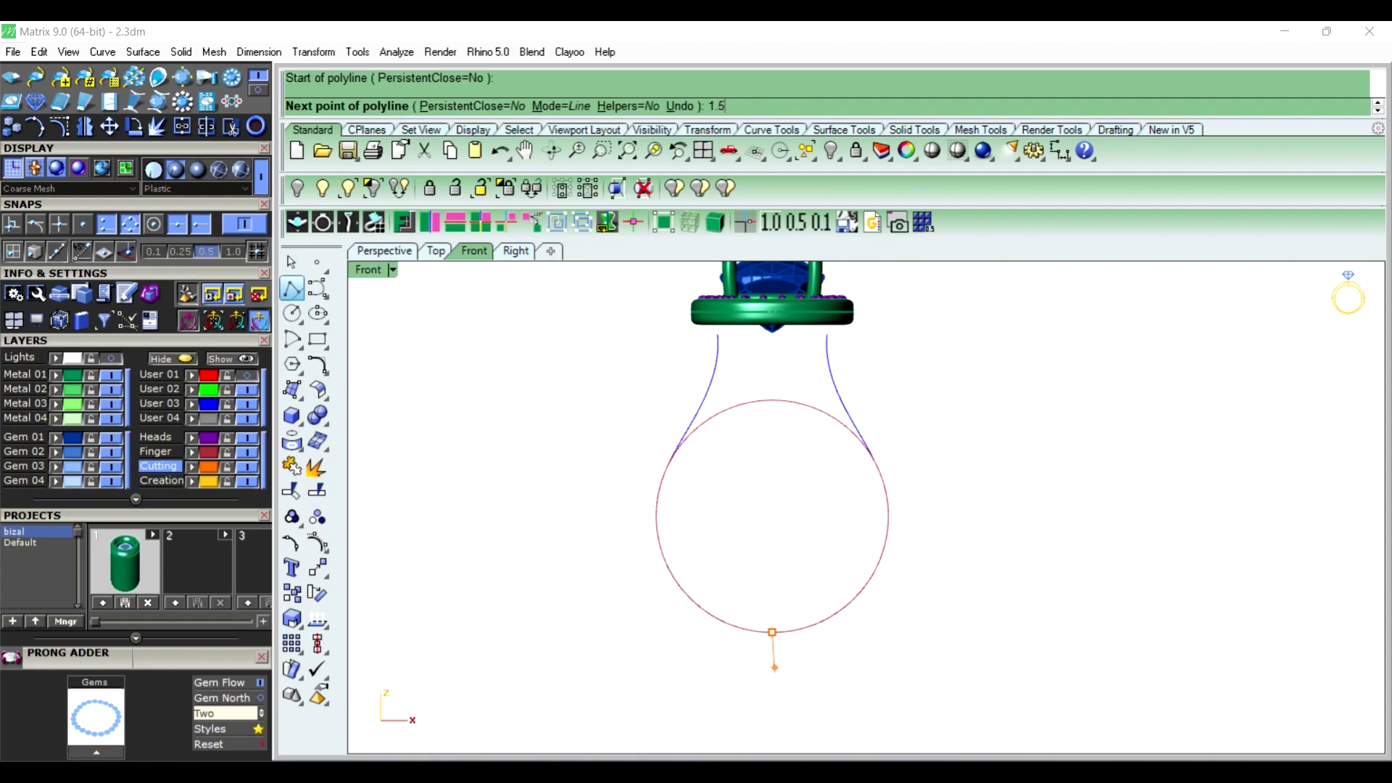
pyautogui.press('Return')
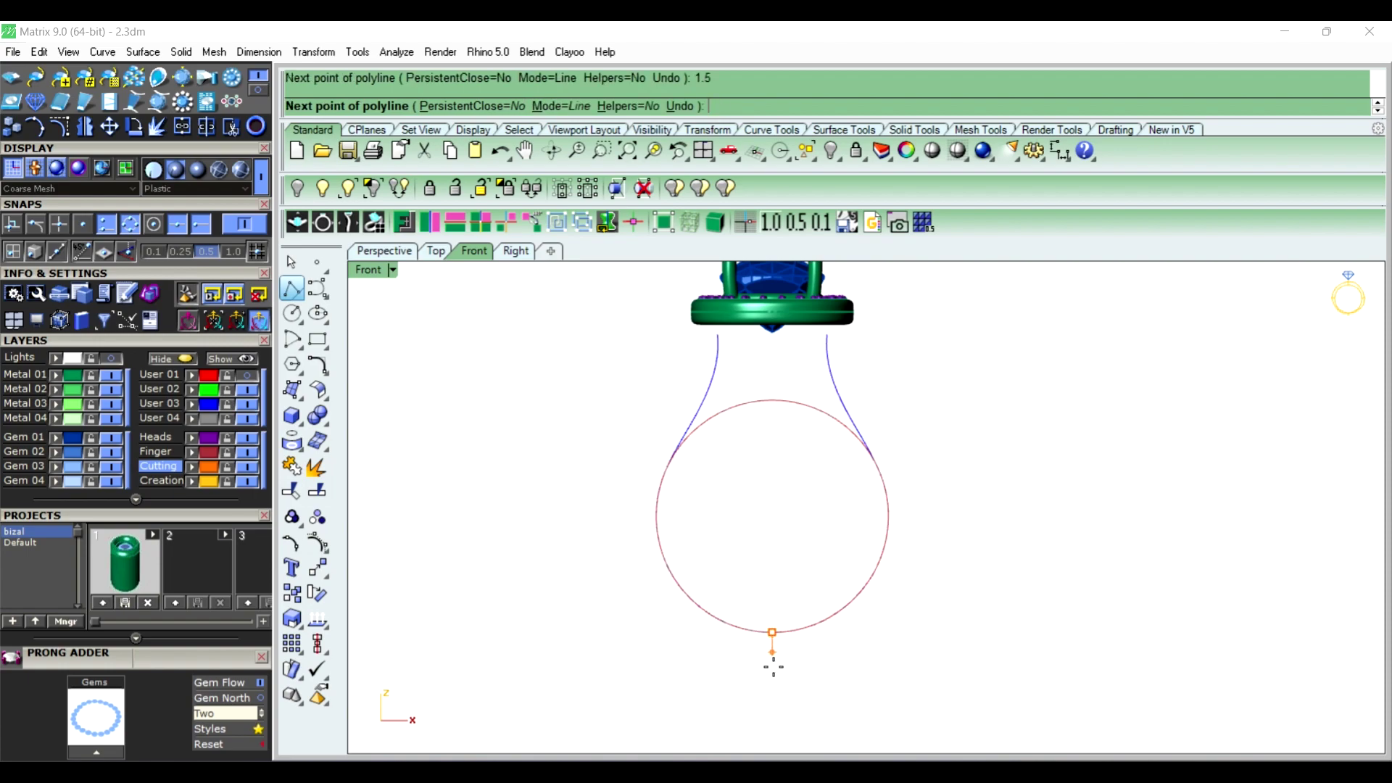
pyautogui.click(774, 667)
pyautogui.rightClick(892, 624)
# Draw a 1.7 polyline rightward from the circle's right quadrant
pyautogui.press('Return')
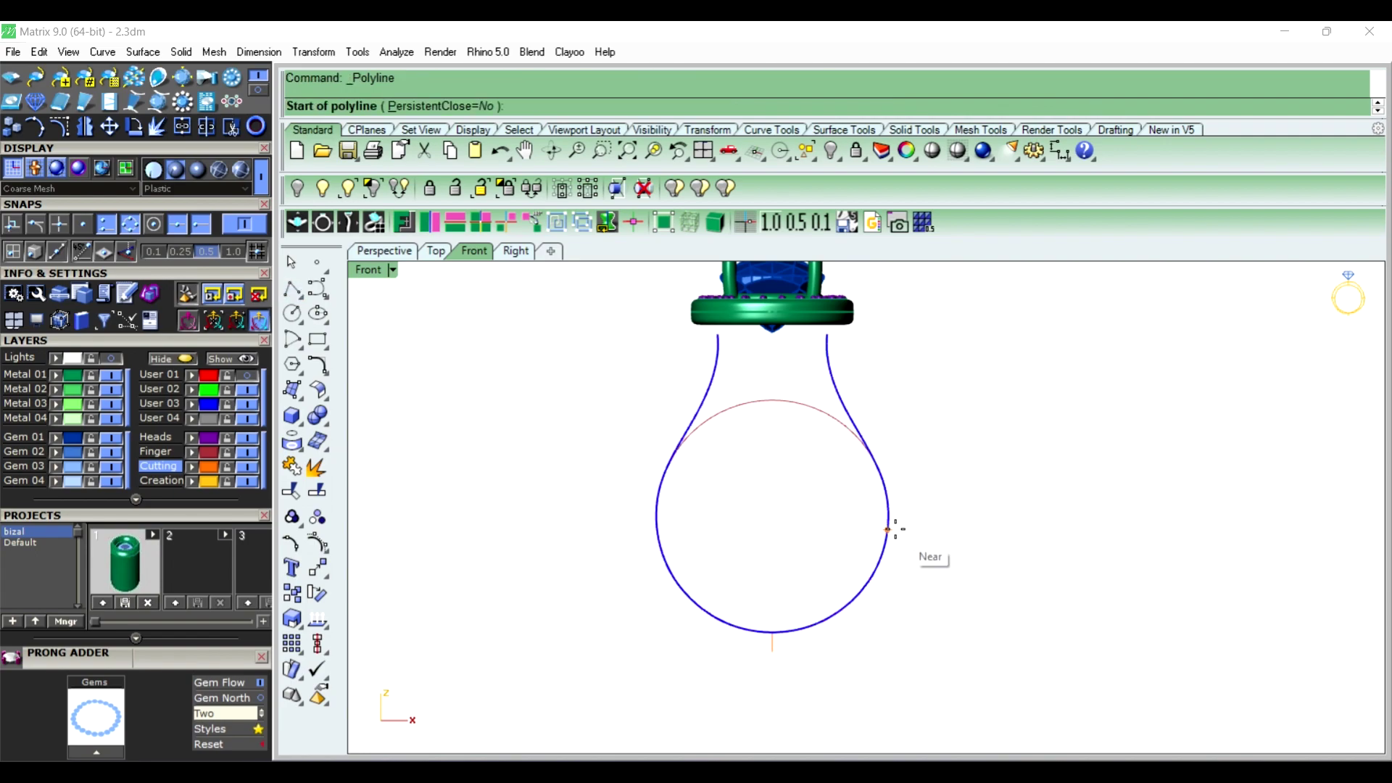
pyautogui.click(889, 515)
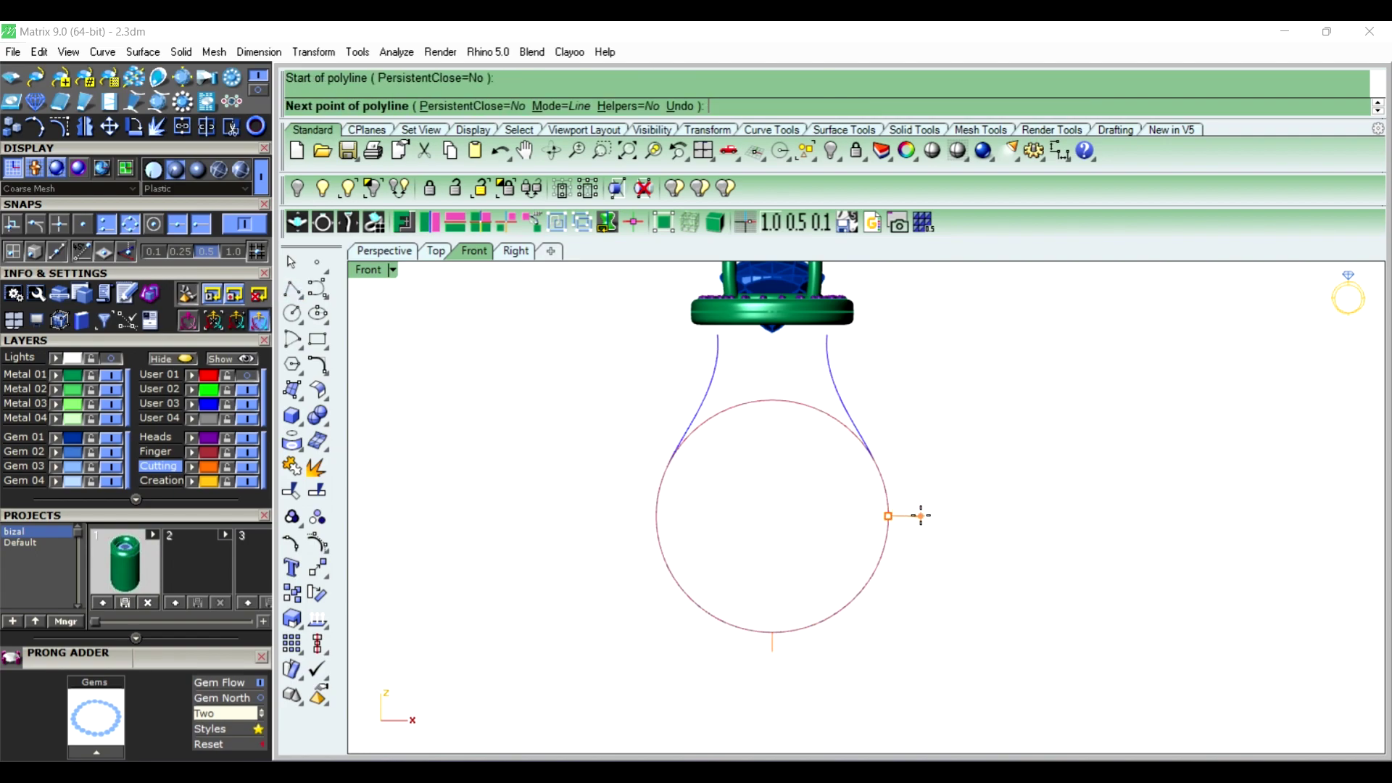
pyautogui.write('17')
pyautogui.press('Return')
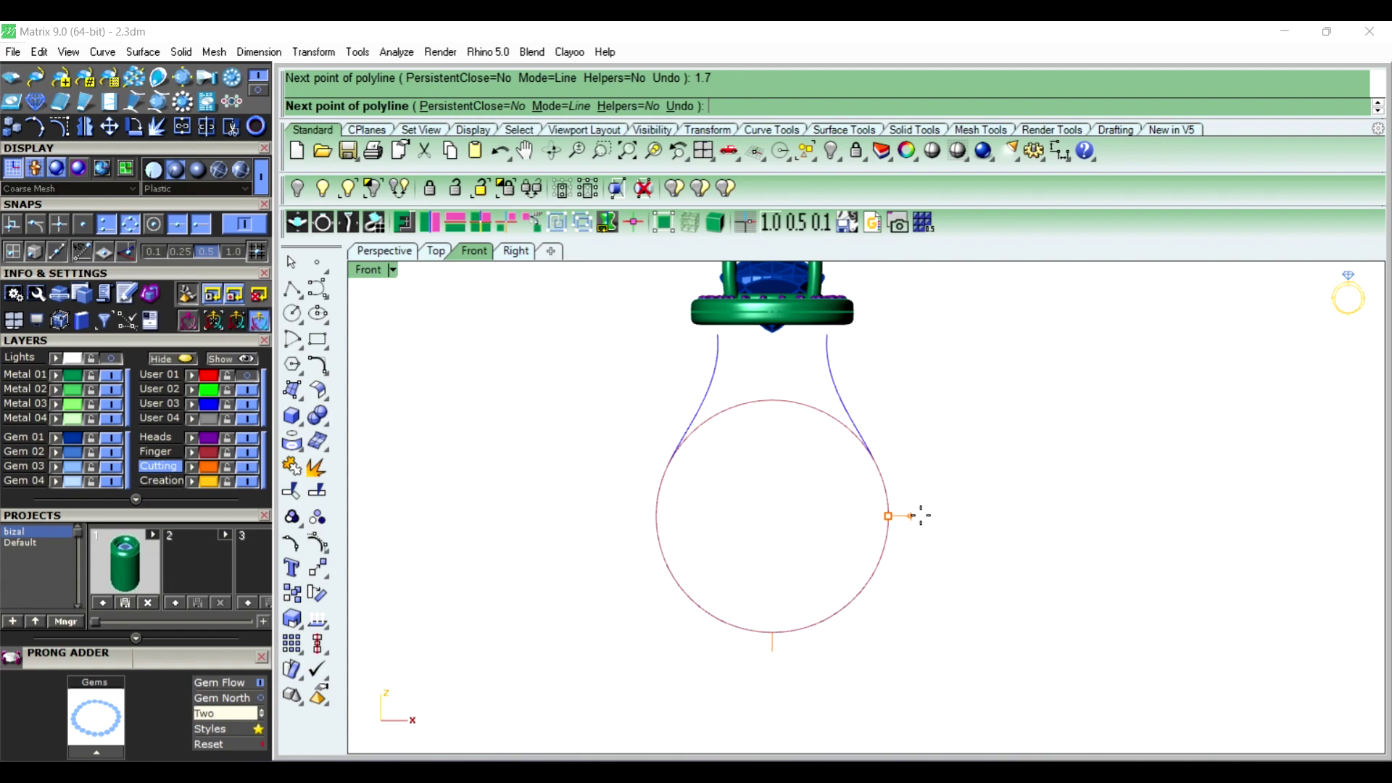
pyautogui.click(920, 516)
pyautogui.press('Return')
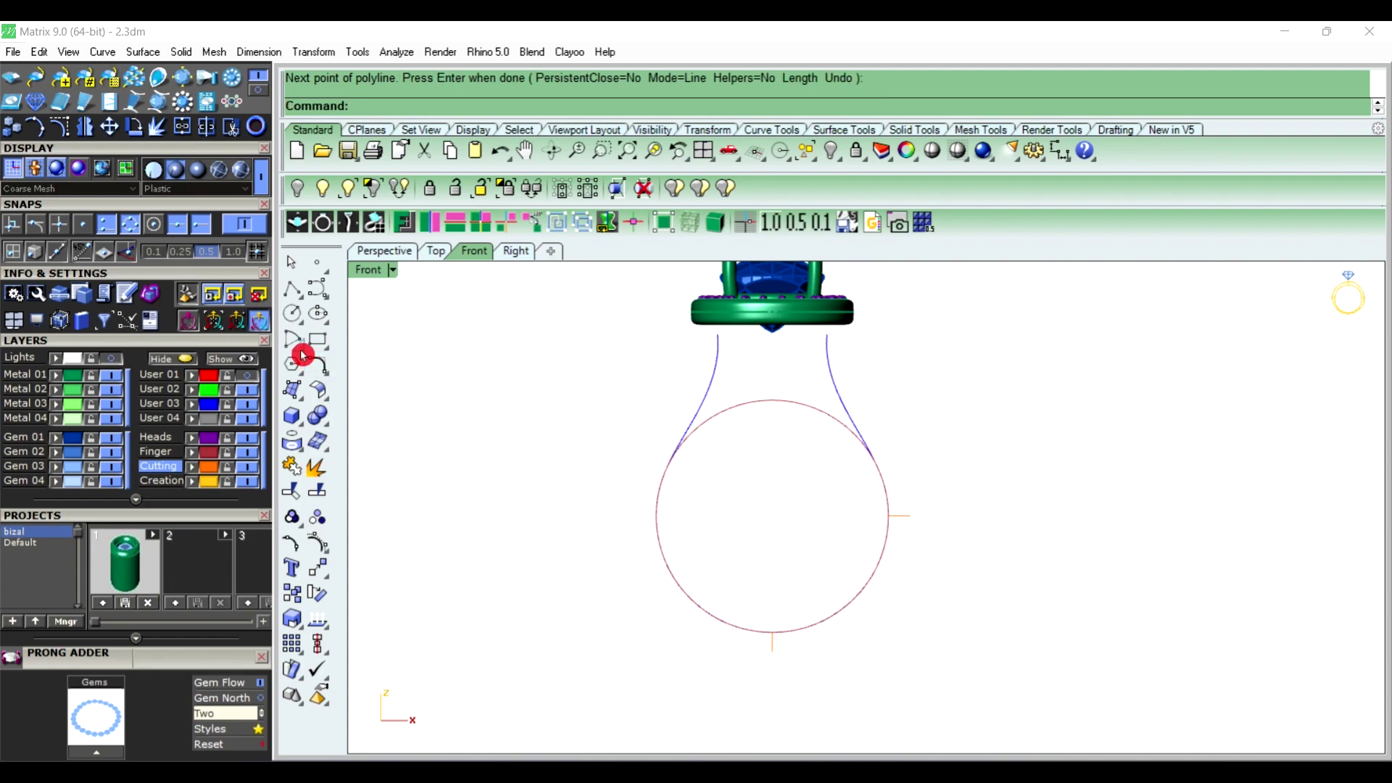
# Draw an arc joining the ends of the 1.5 and 1.7 guide lines, bulging outward
pyautogui.moveTo(303, 351); pyautogui.dragTo(364, 353)
pyautogui.click(371, 353)
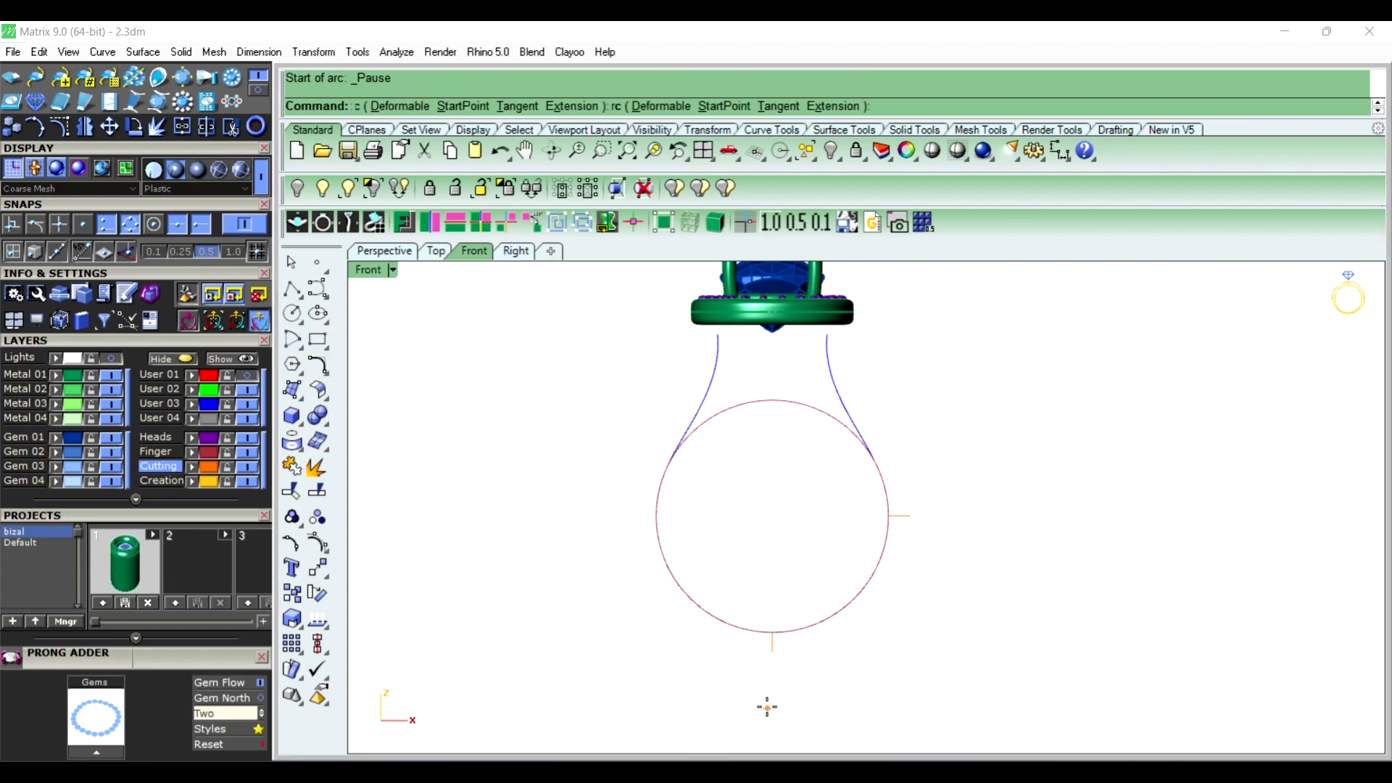
pyautogui.click(773, 652)
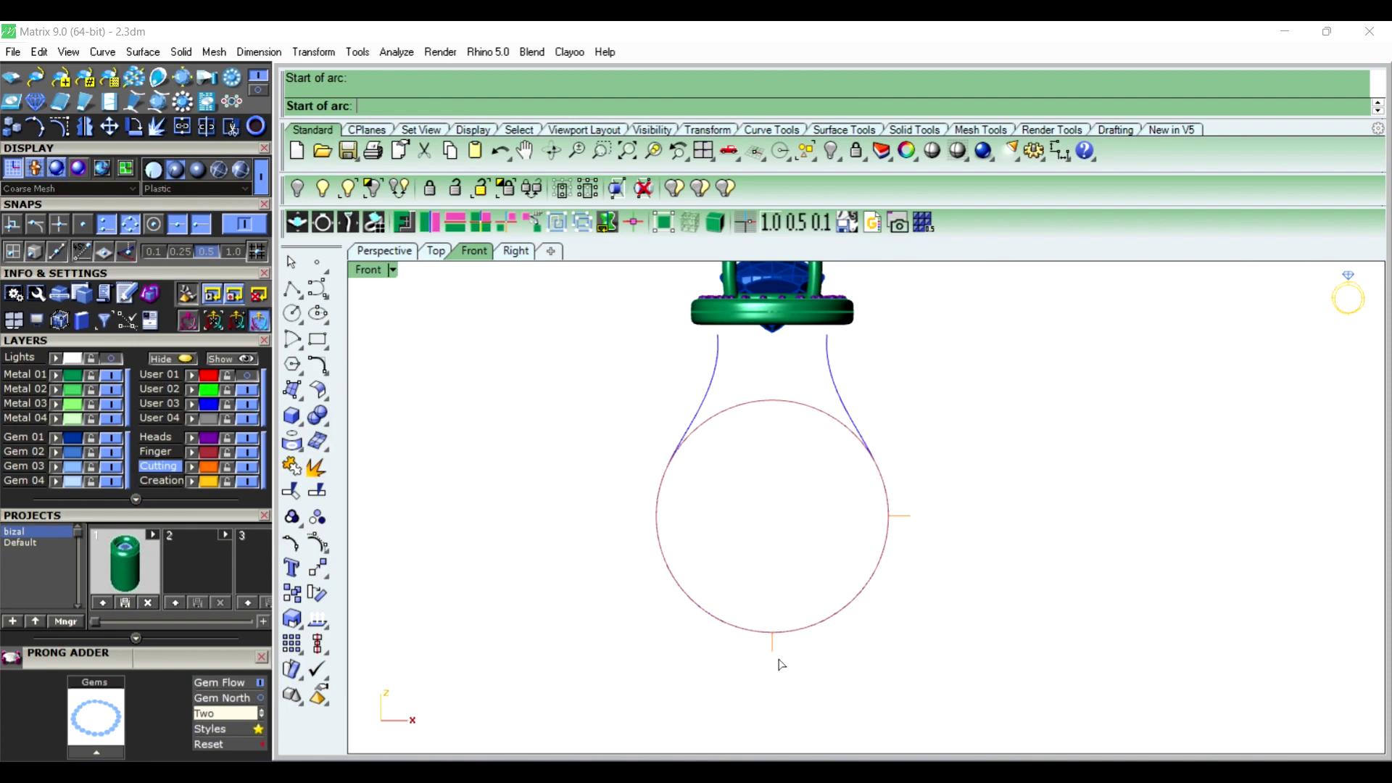
pyautogui.click(911, 517)
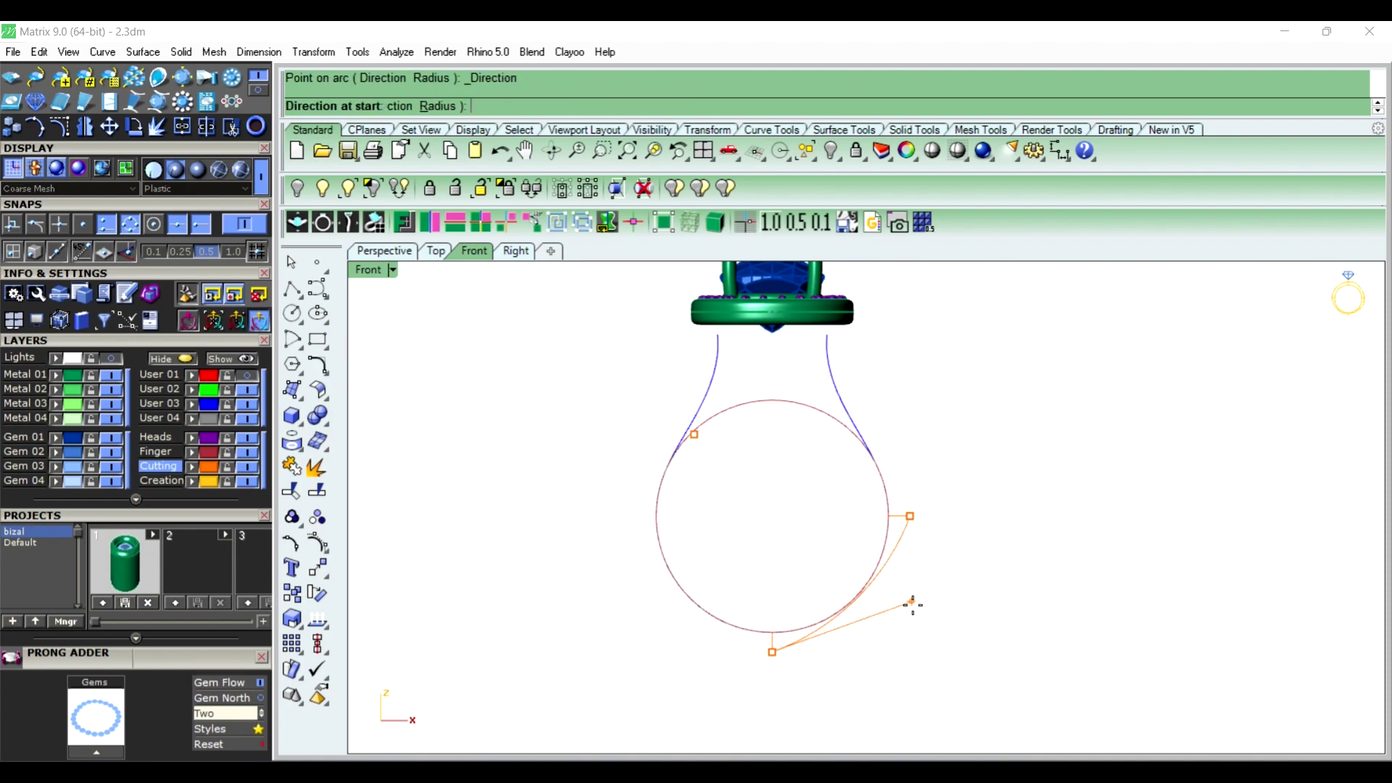
pyautogui.click(936, 639)
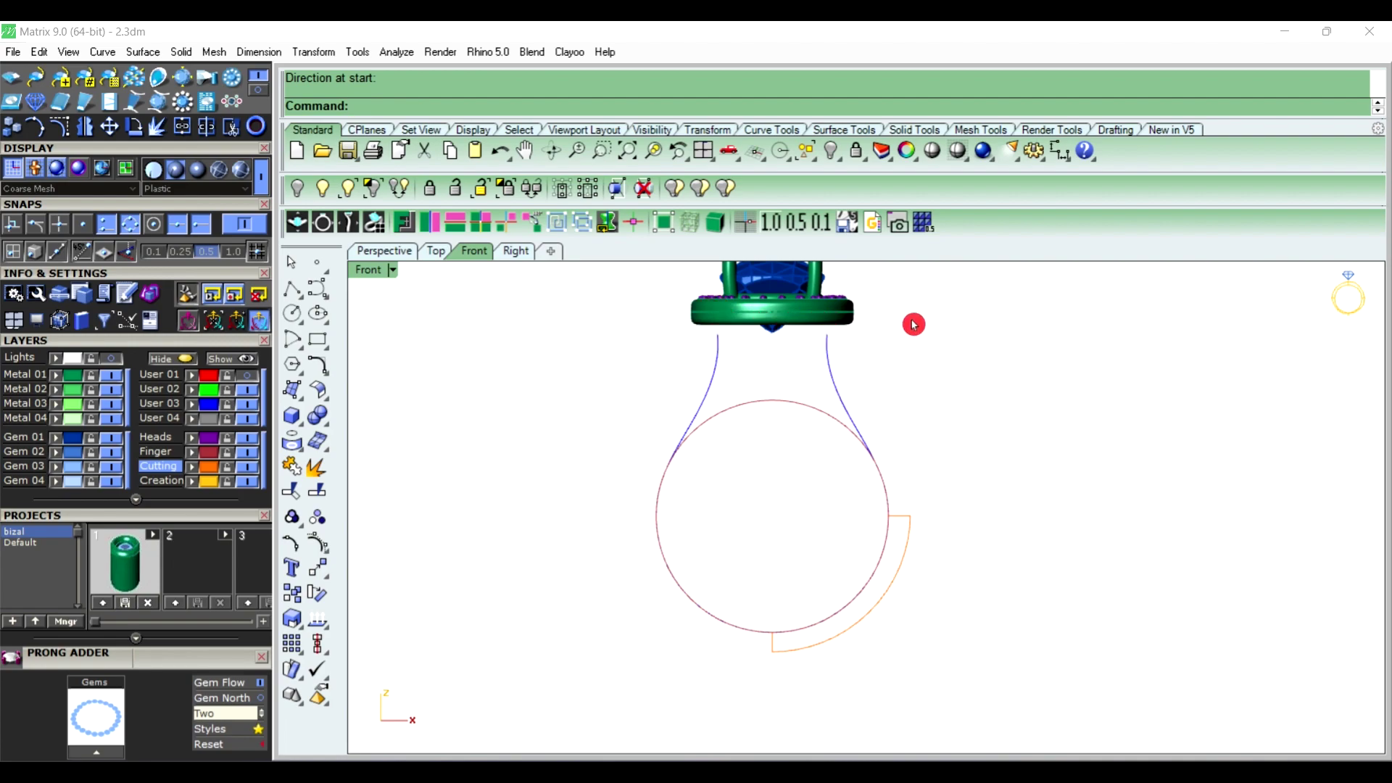
# Draw a control-point curve along the right shank to the arc, then undo it
pyautogui.click(319, 289)
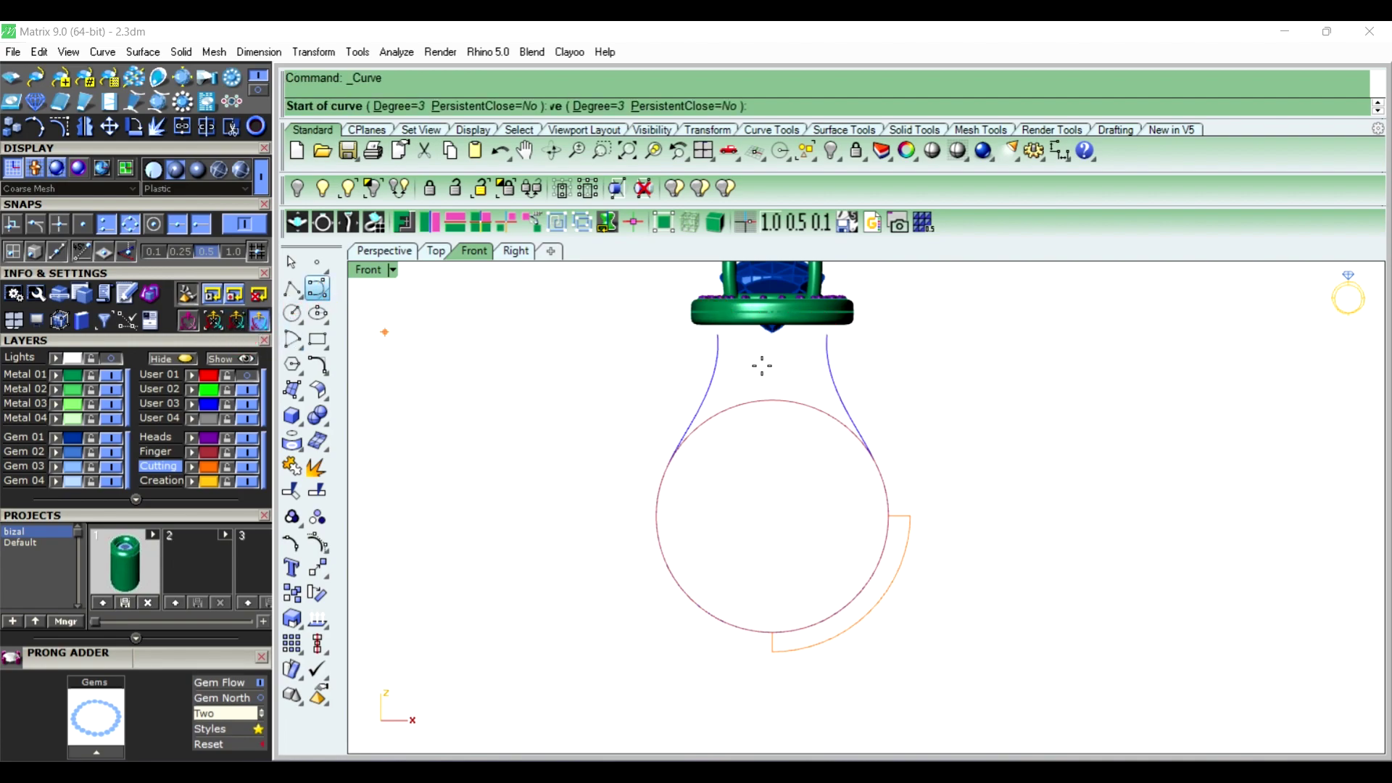
pyautogui.click(854, 334)
pyautogui.click(866, 381)
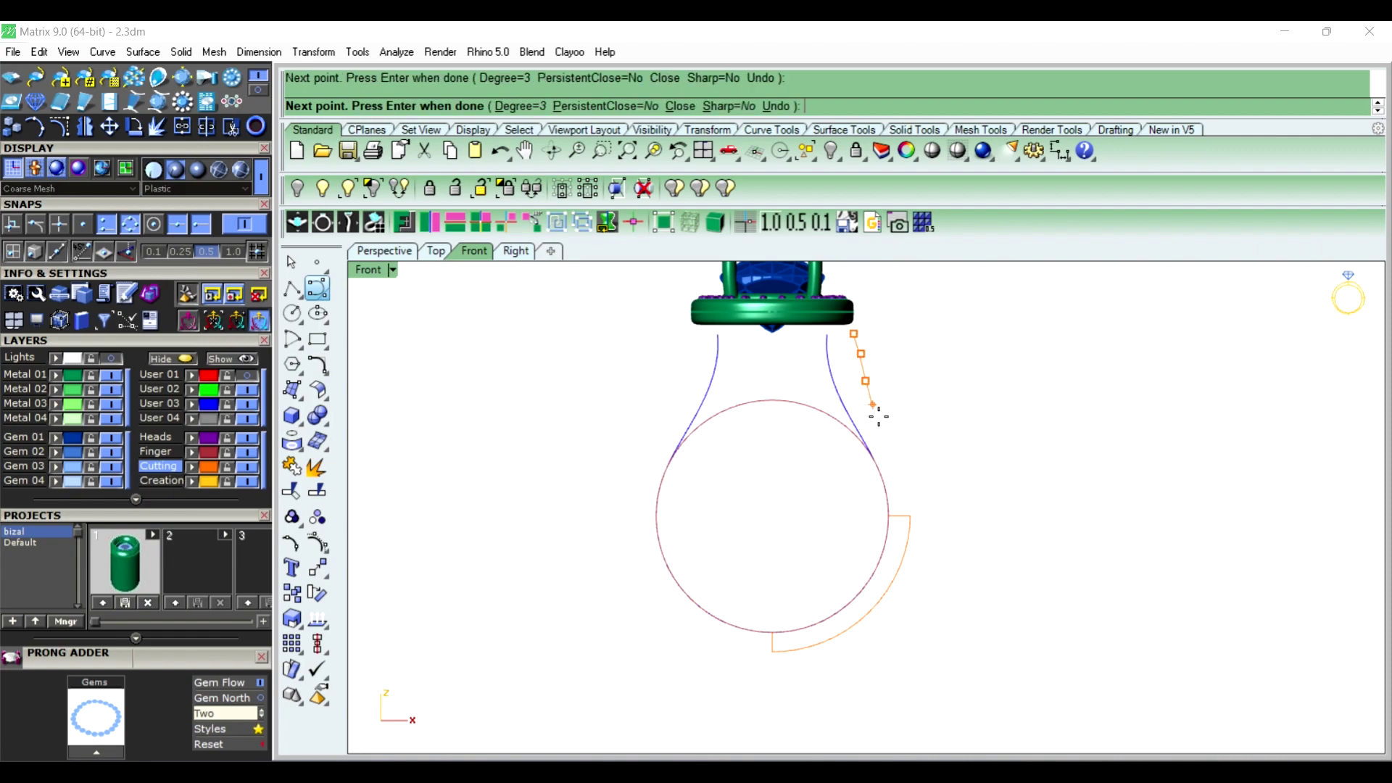
pyautogui.click(913, 515)
pyautogui.rightClick(895, 477)
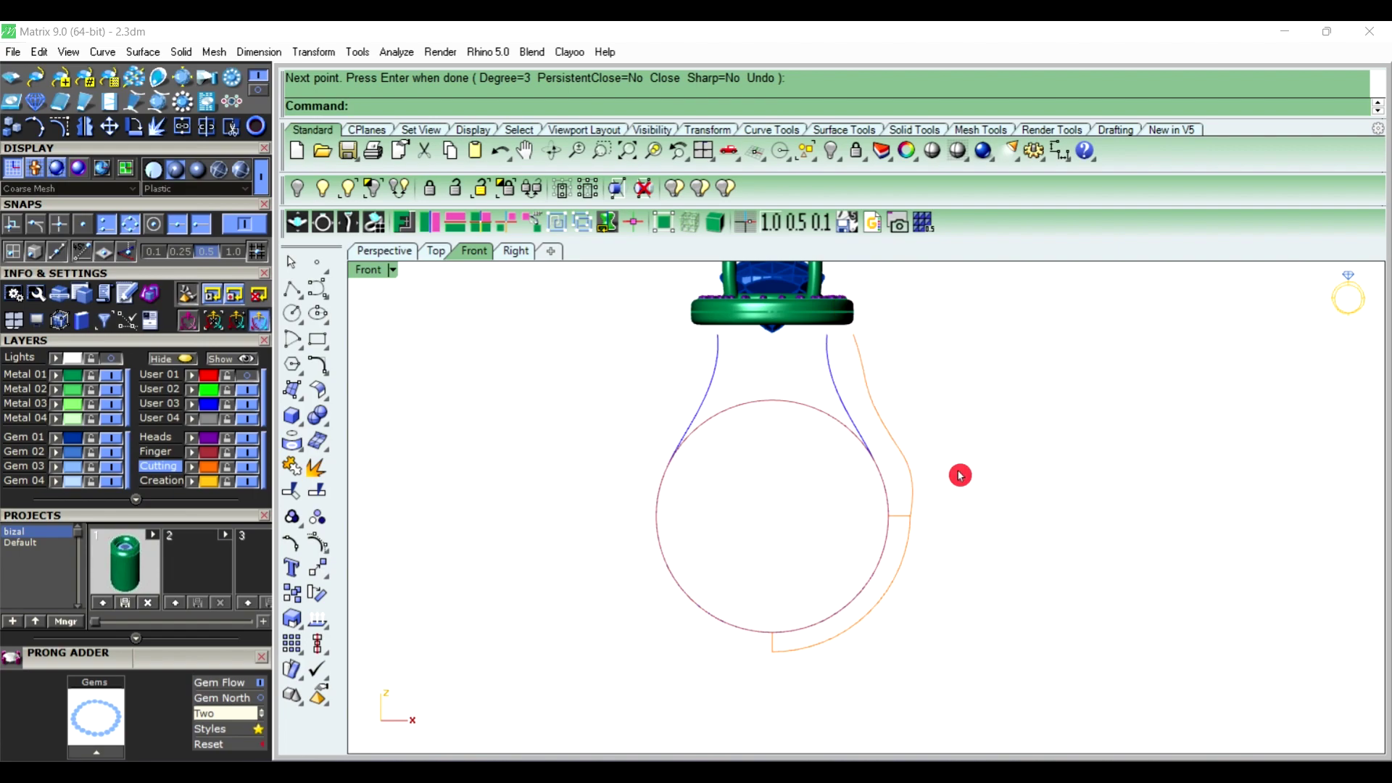
pyautogui.hotkey('ctrl', 'z')
# Delete the lower arc, the short side line and the short line below the circle
pyautogui.click(899, 589)
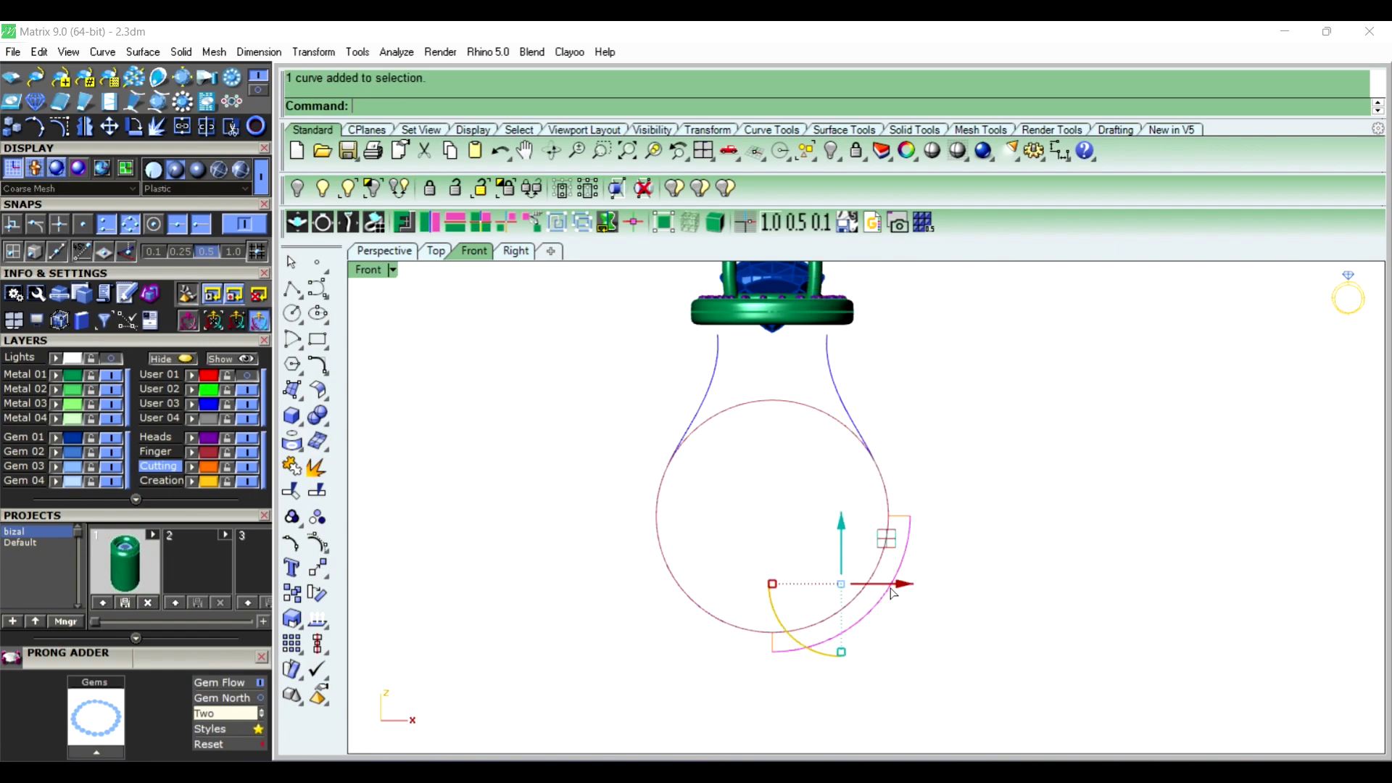
pyautogui.press('Delete')
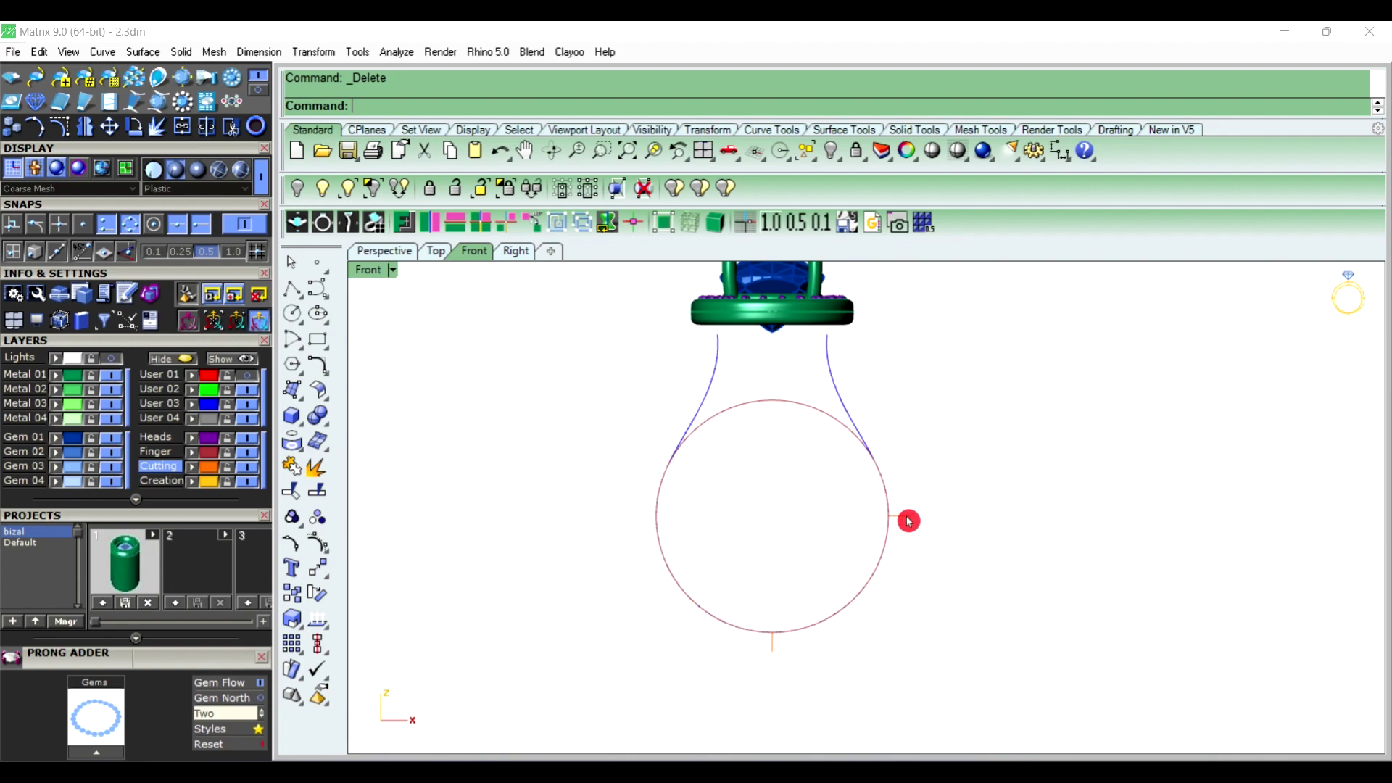
pyautogui.click(892, 516)
pyautogui.press('Delete')
pyautogui.click(772, 648)
pyautogui.press('Delete')
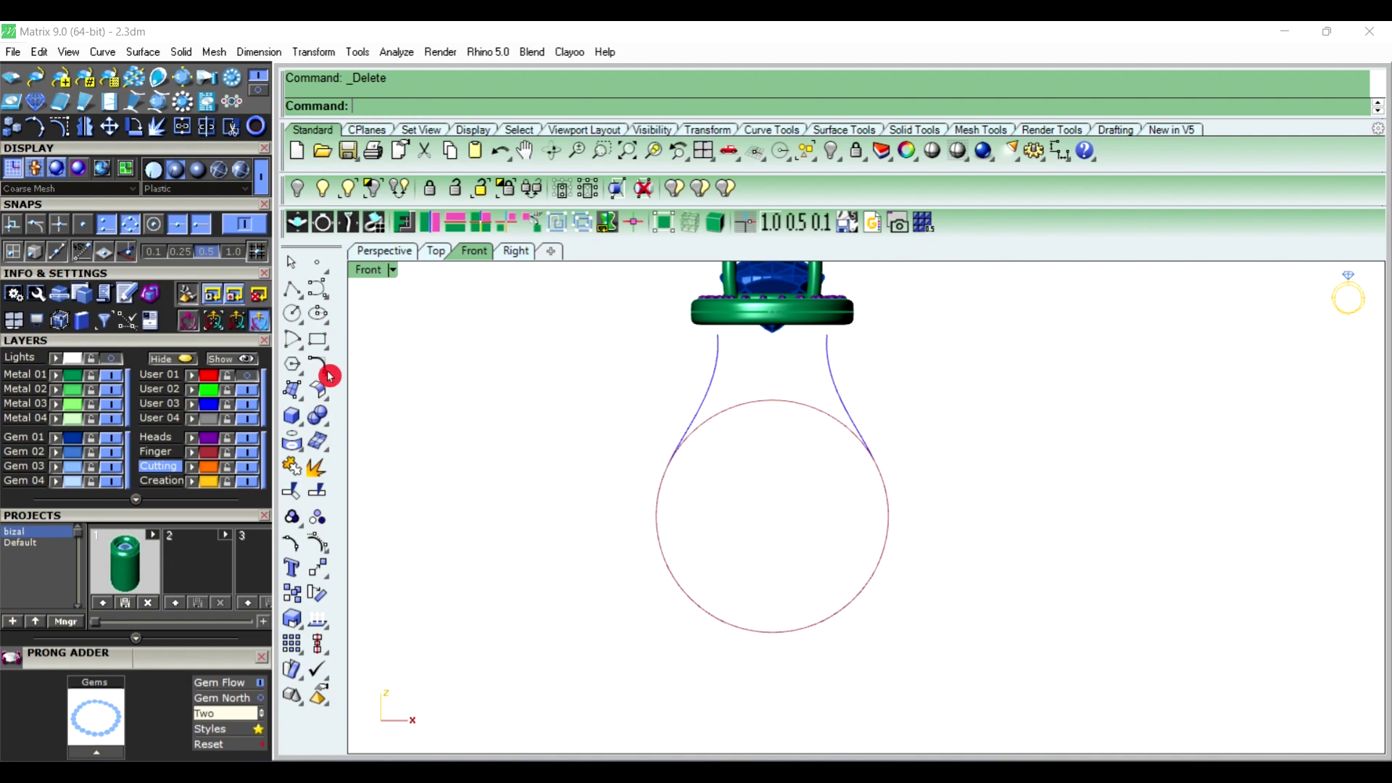
# Restore the hidden shank curves and prongs, and hide the finger-size circle
pyautogui.click(227, 362)
pyautogui.scroll(-2, 950, 475)
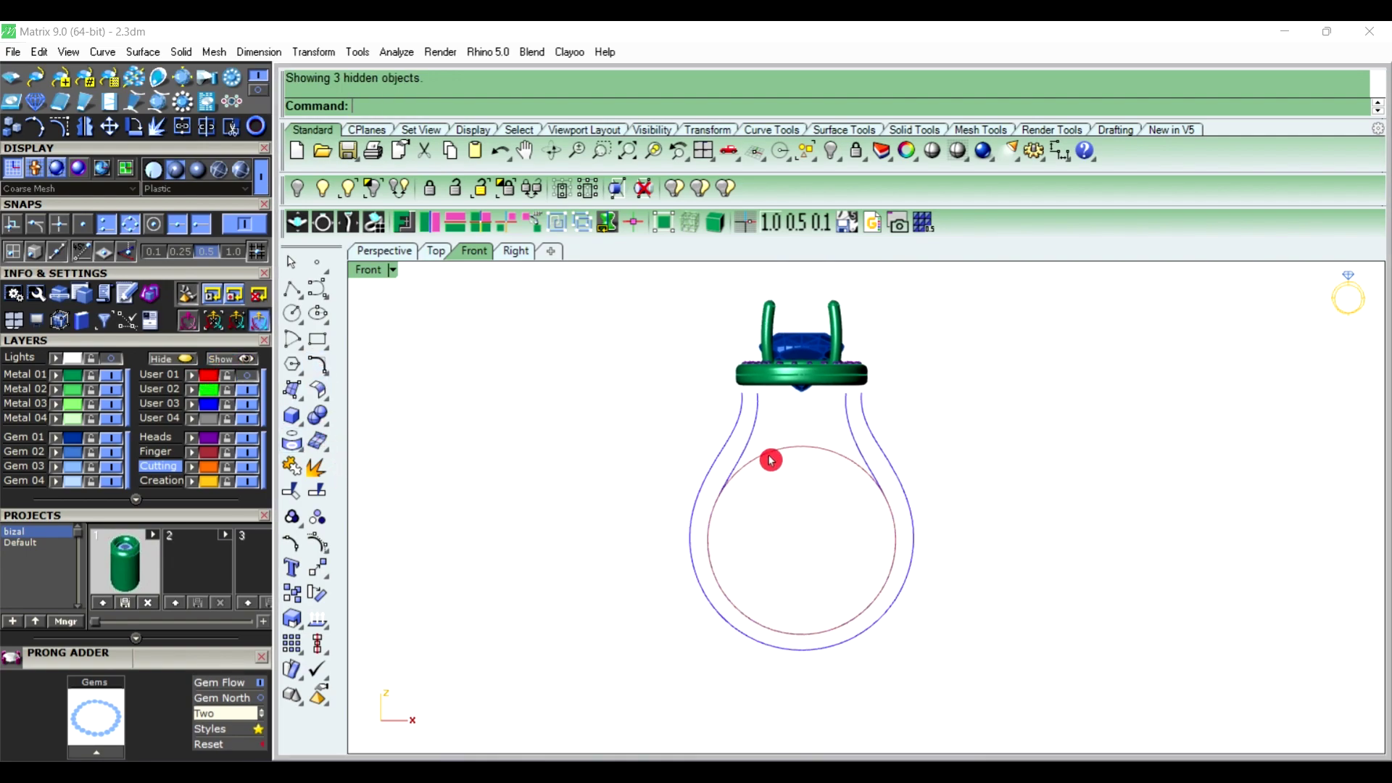
pyautogui.scroll(2, 771, 459)
pyautogui.click(821, 450)
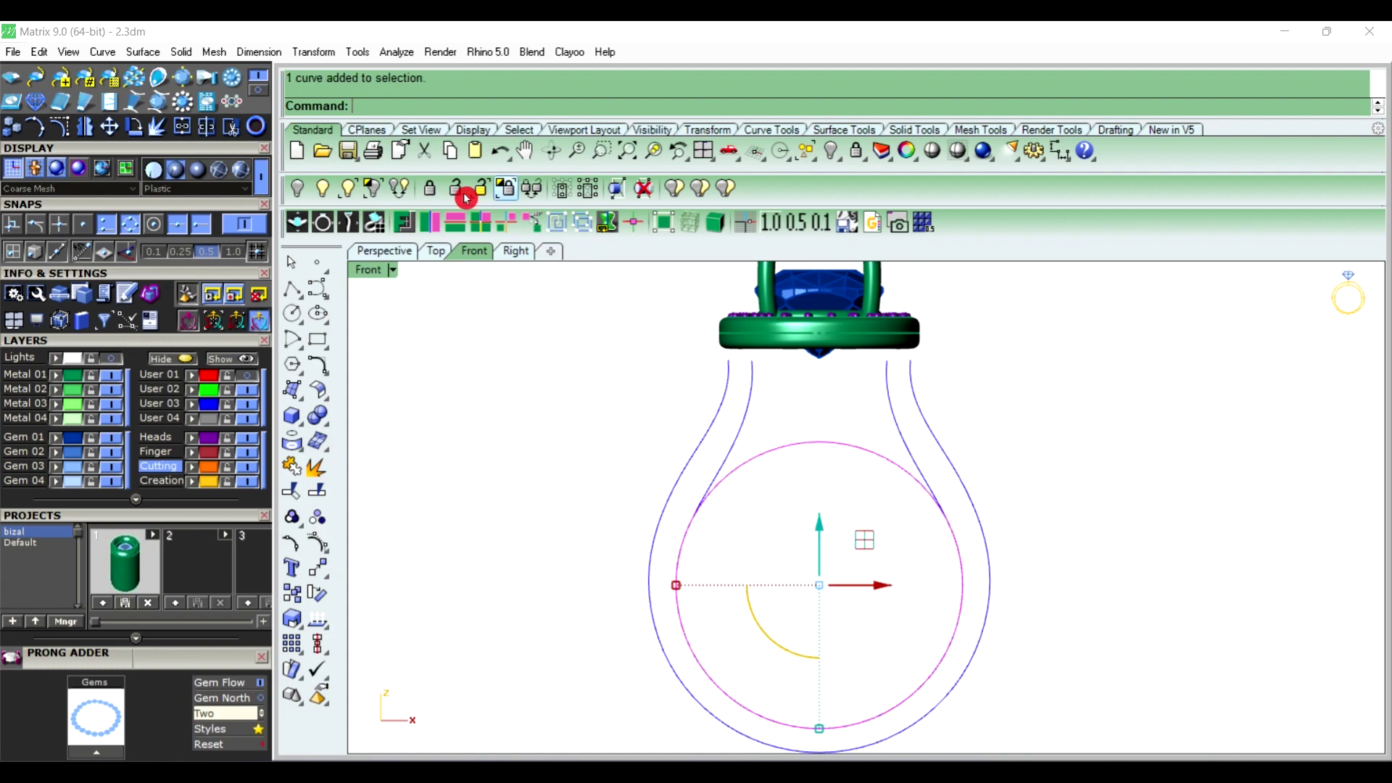
pyautogui.click(297, 188)
pyautogui.scroll(-2, 855, 522)
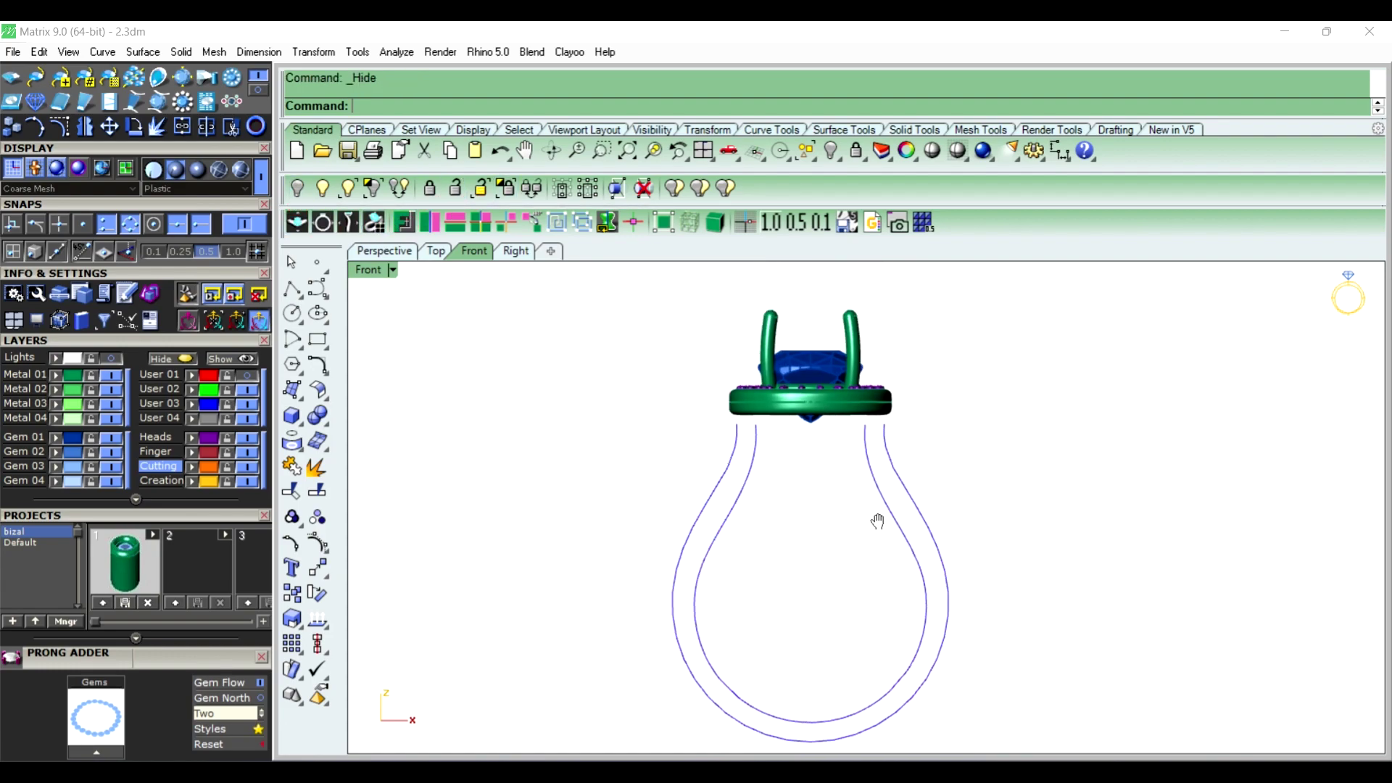
pyautogui.scroll(-1, 830, 398)
pyautogui.scroll(4, 725, 362)
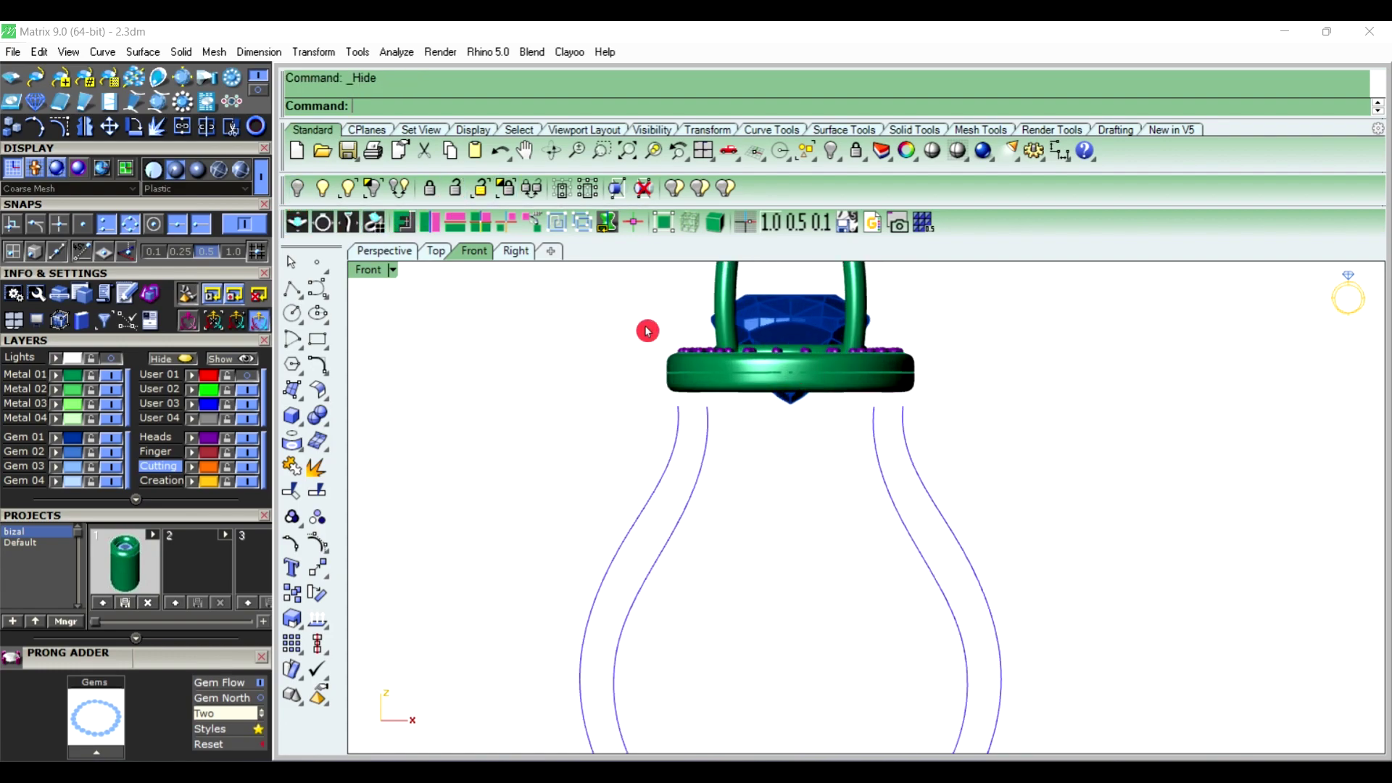
# Draw short lines capping the left and right band ends
pyautogui.click(312, 292)
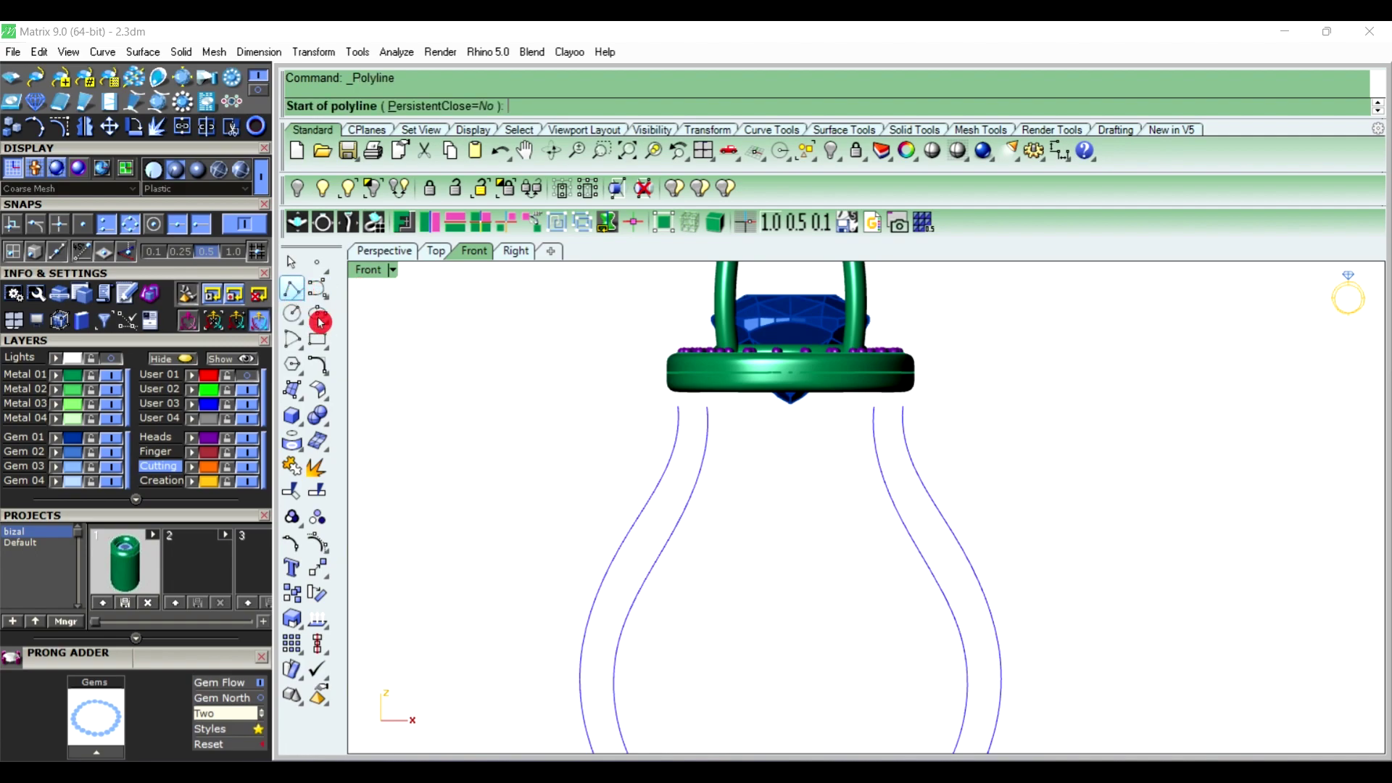
pyautogui.click(678, 406)
pyautogui.click(707, 408)
pyautogui.rightClick(1019, 452)
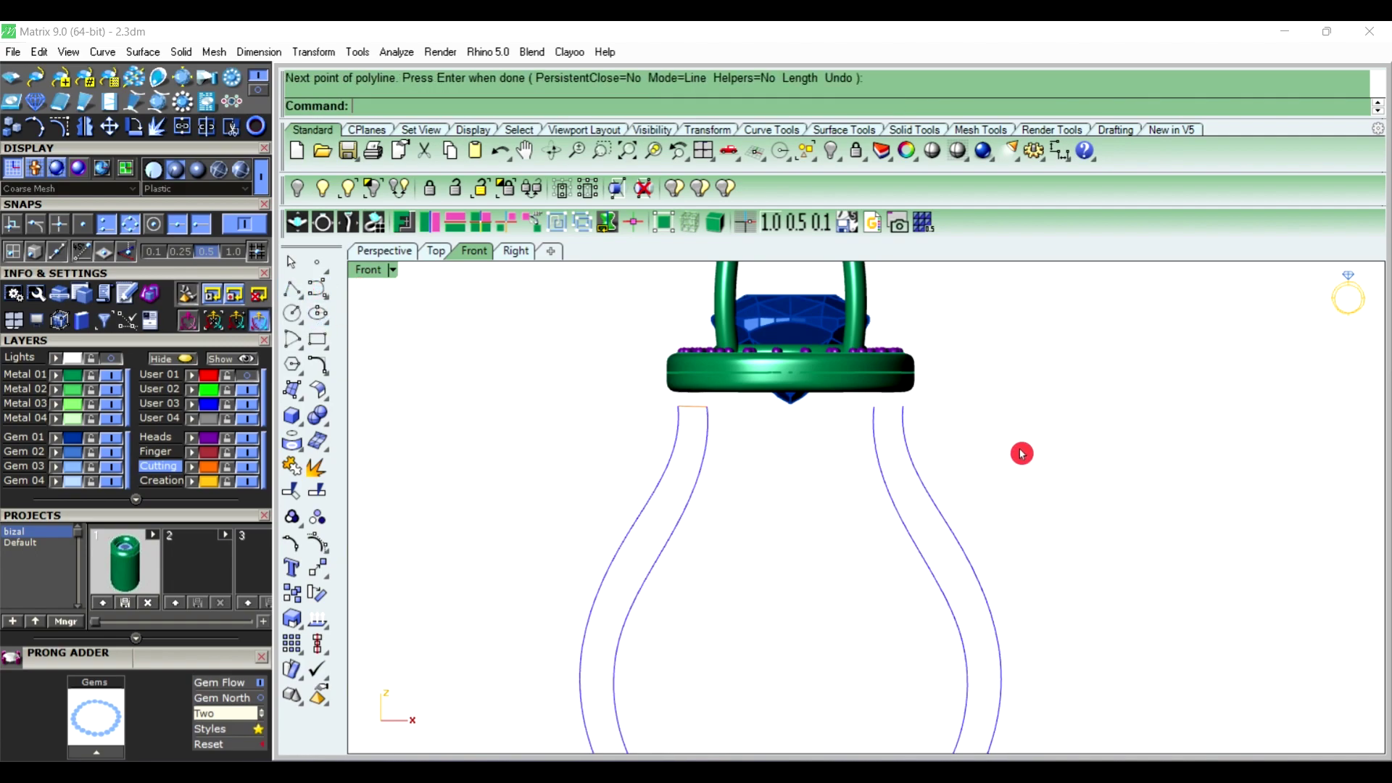
pyautogui.press('Return')
pyautogui.click(874, 406)
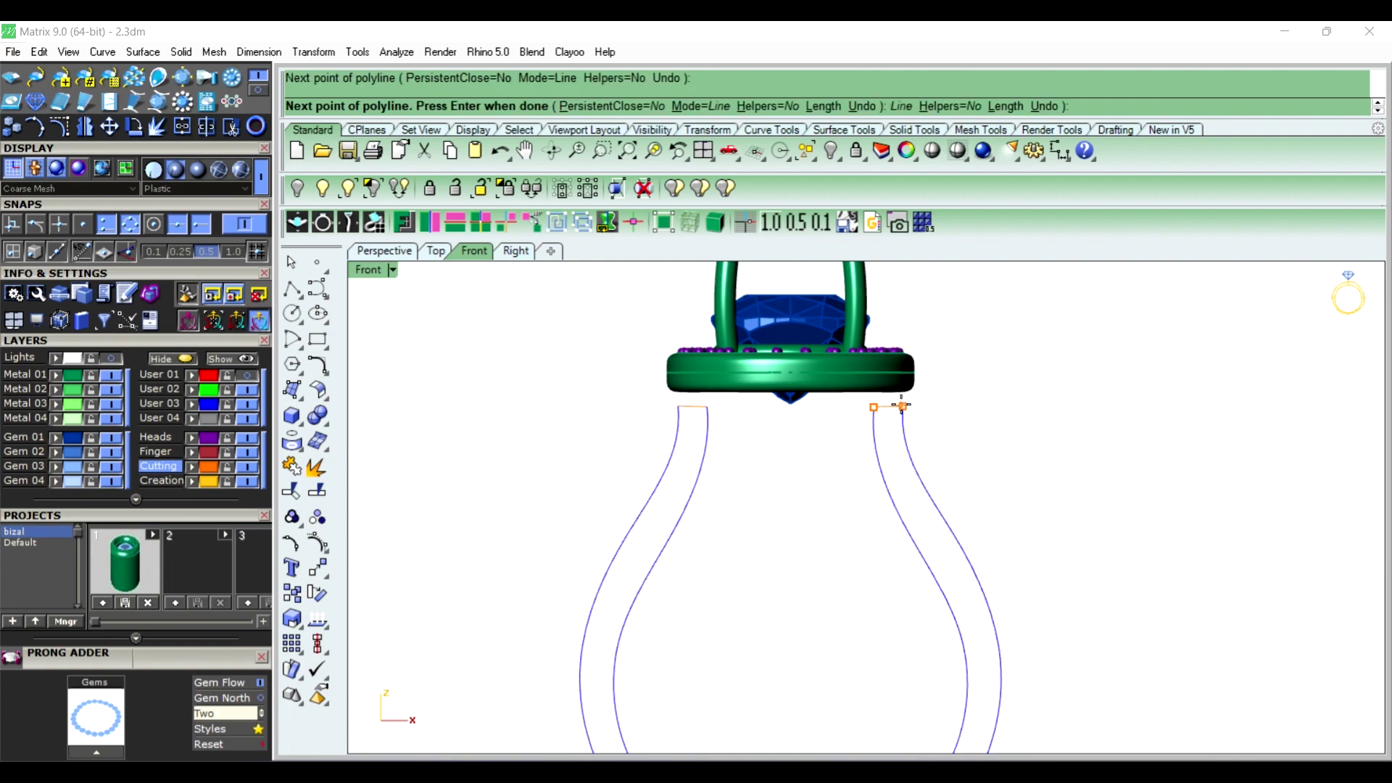
pyautogui.rightClick(988, 727)
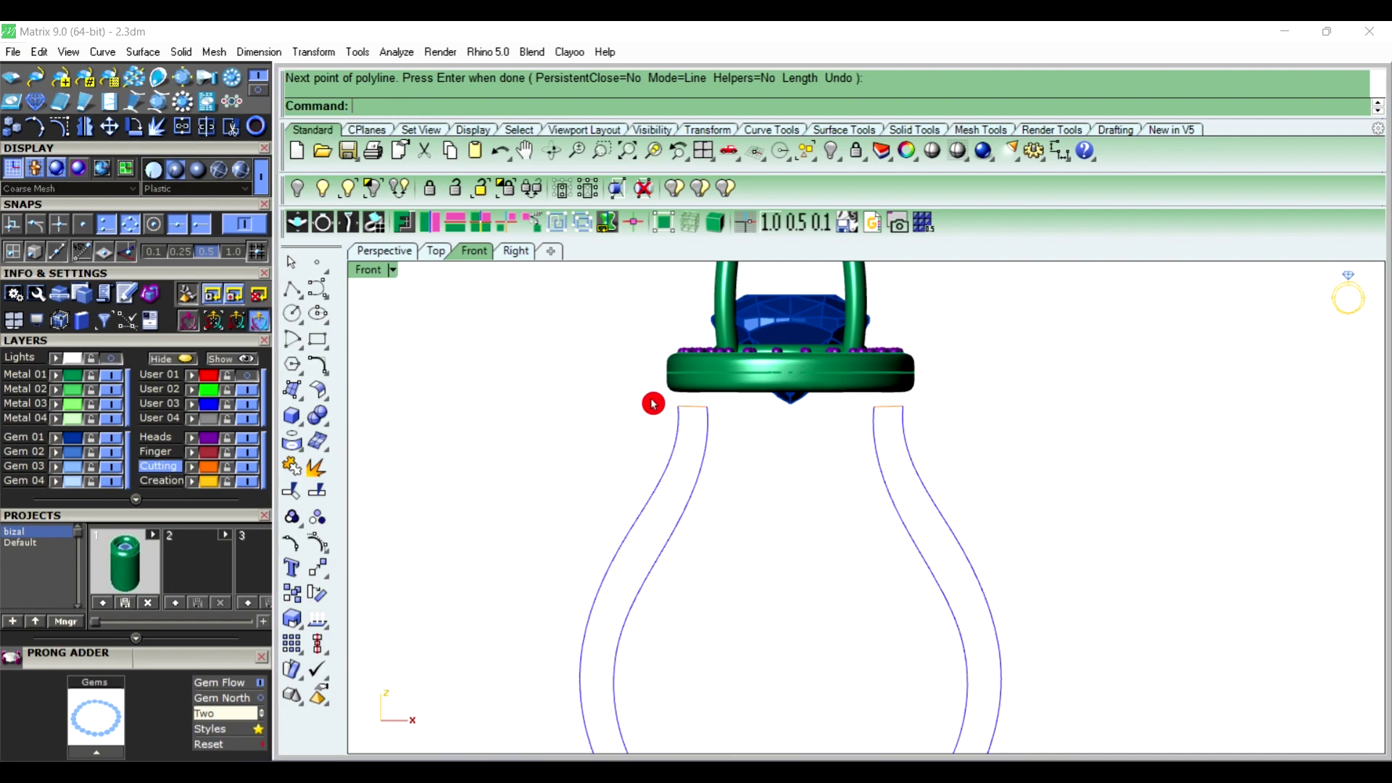
# Delete the unwanted line across the band opening
pyautogui.click(689, 407)
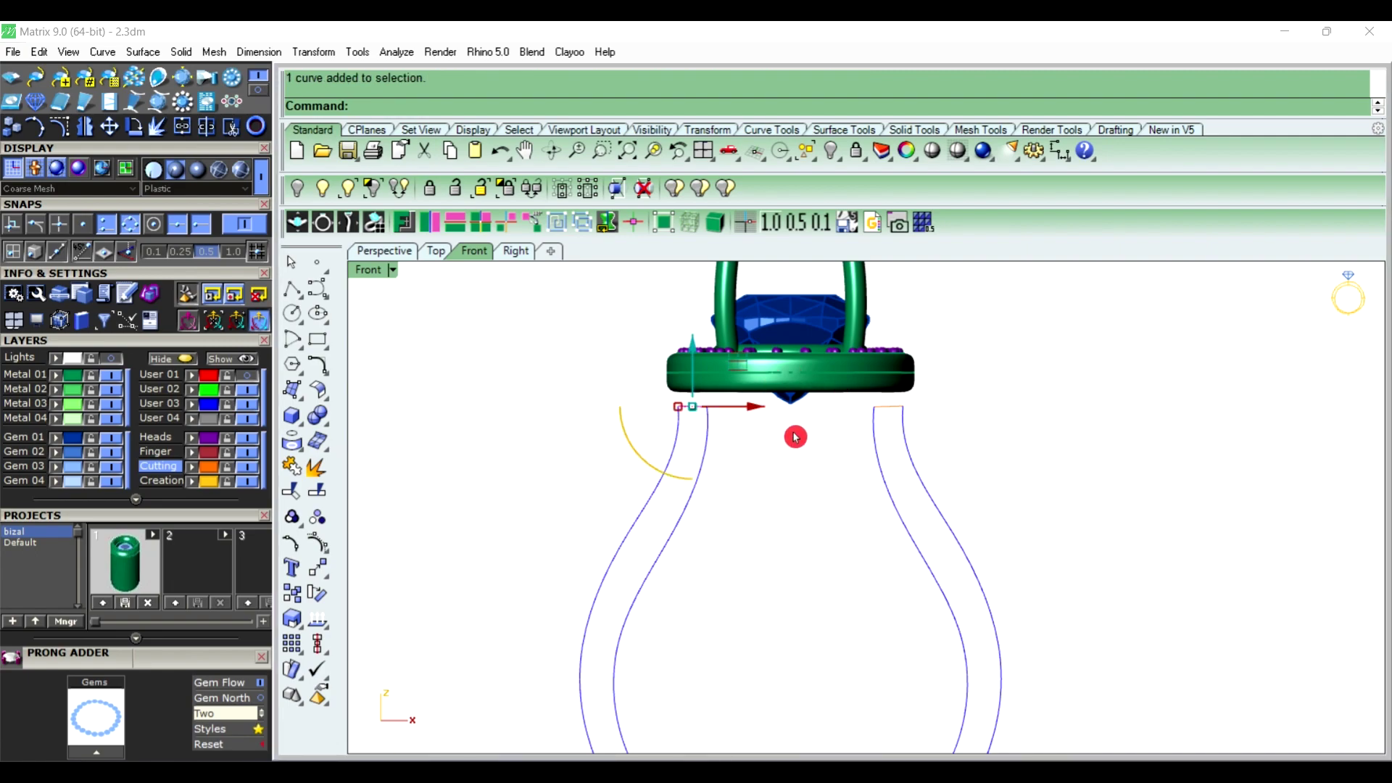
pyautogui.click(891, 417)
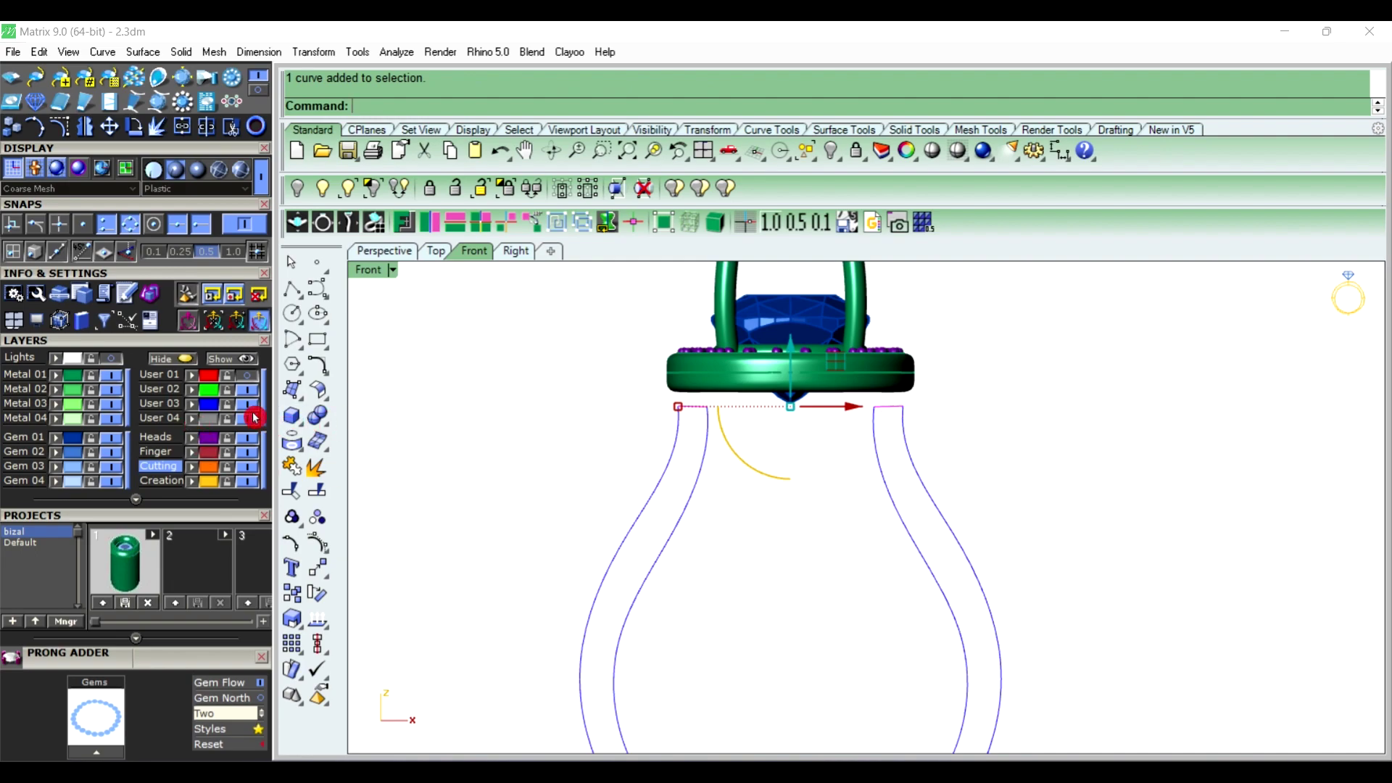
pyautogui.press('Delete')
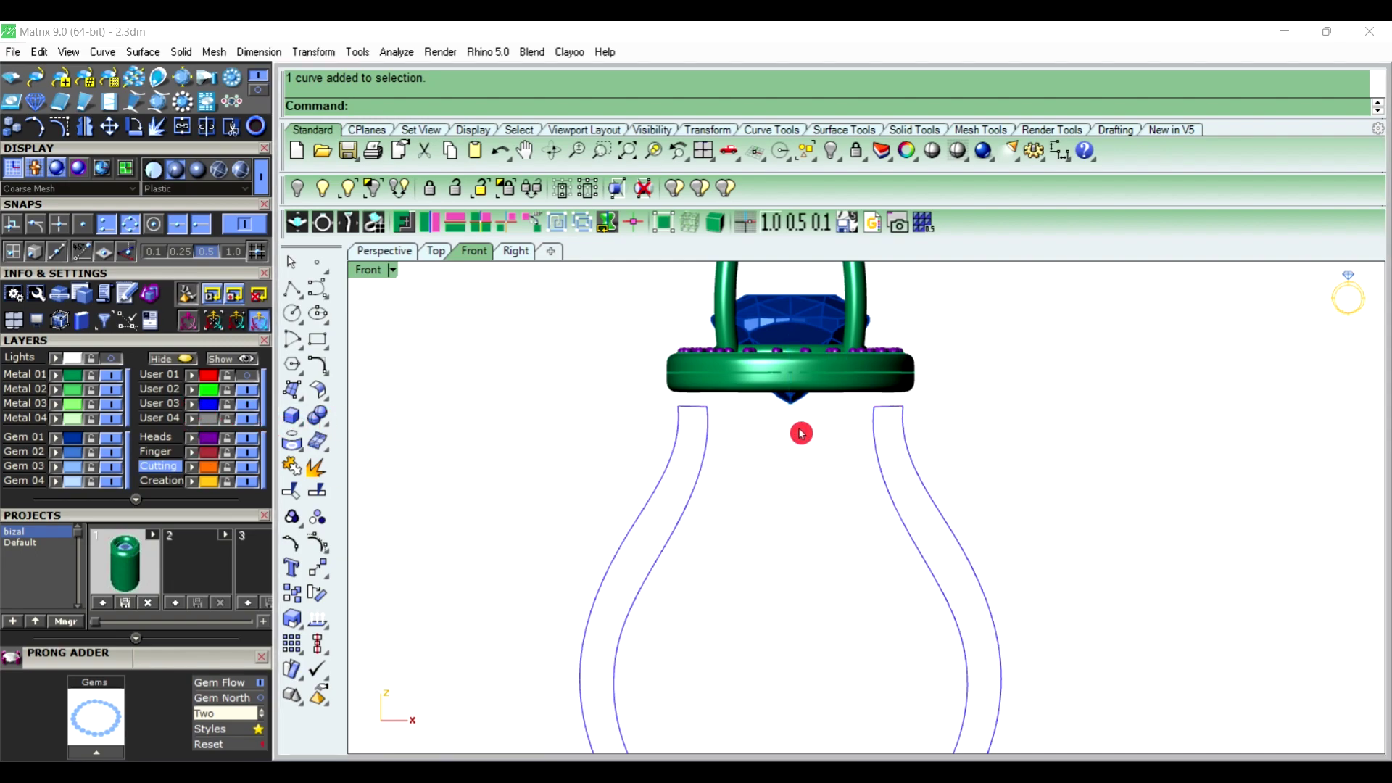
pyautogui.scroll(-3, 801, 433)
pyautogui.scroll(-1, 812, 532)
pyautogui.write('Sw')
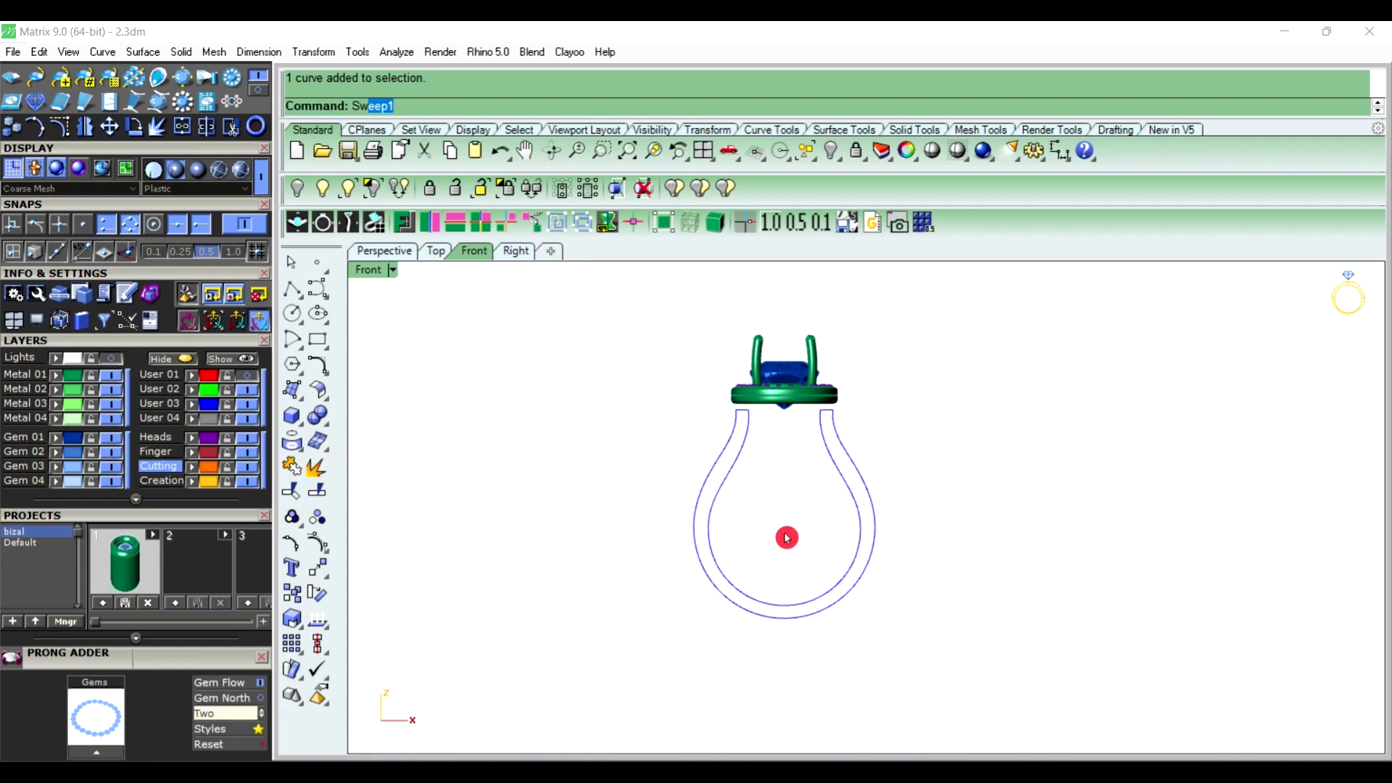
# Start Sweep2 with the inner and outer band curves as rails and both end caps as cross sections
pyautogui.click(398, 154)
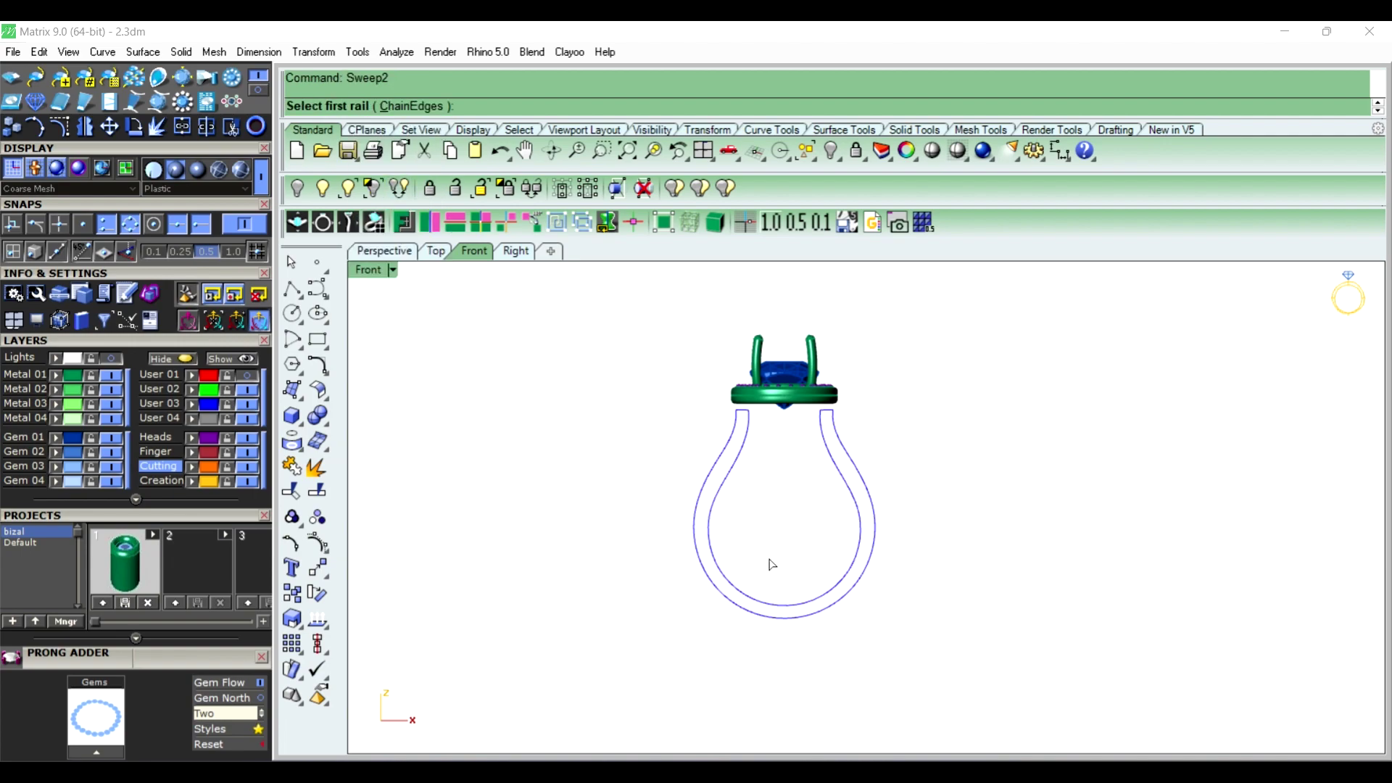
pyautogui.click(713, 502)
pyautogui.click(696, 503)
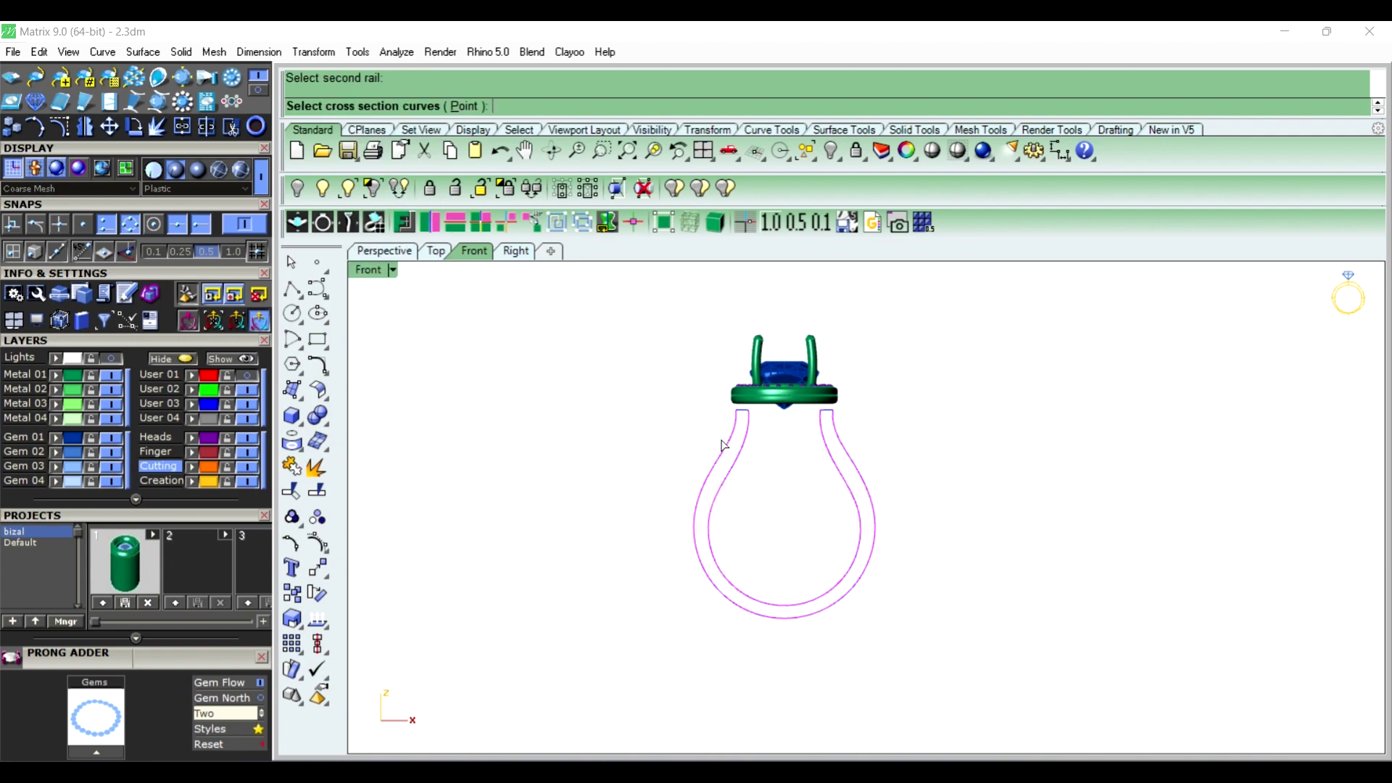
pyautogui.scroll(2, 727, 428)
pyautogui.click(758, 399)
pyautogui.click(921, 399)
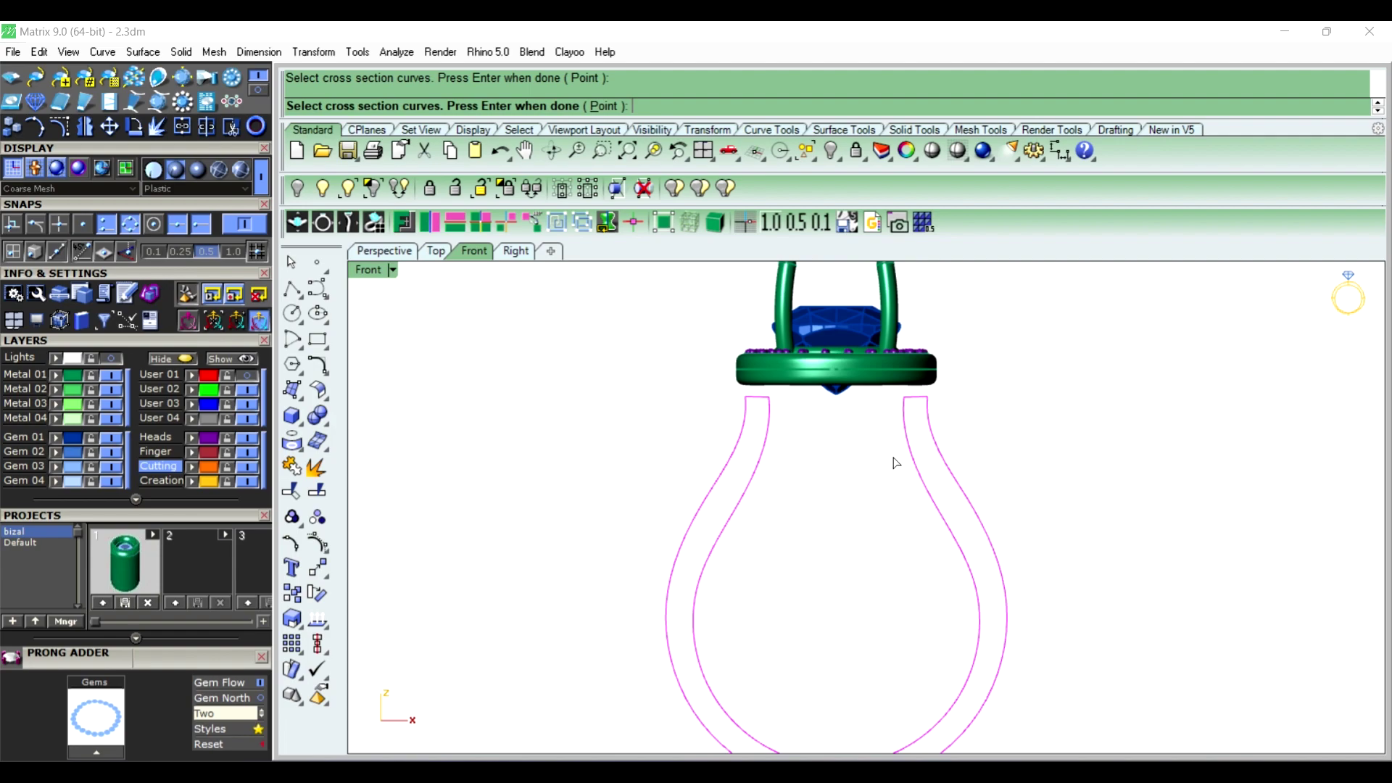
pyautogui.press('Return')
# Add slashes across the left, right and bottom of the band and build the sweep
pyautogui.click(1262, 508)
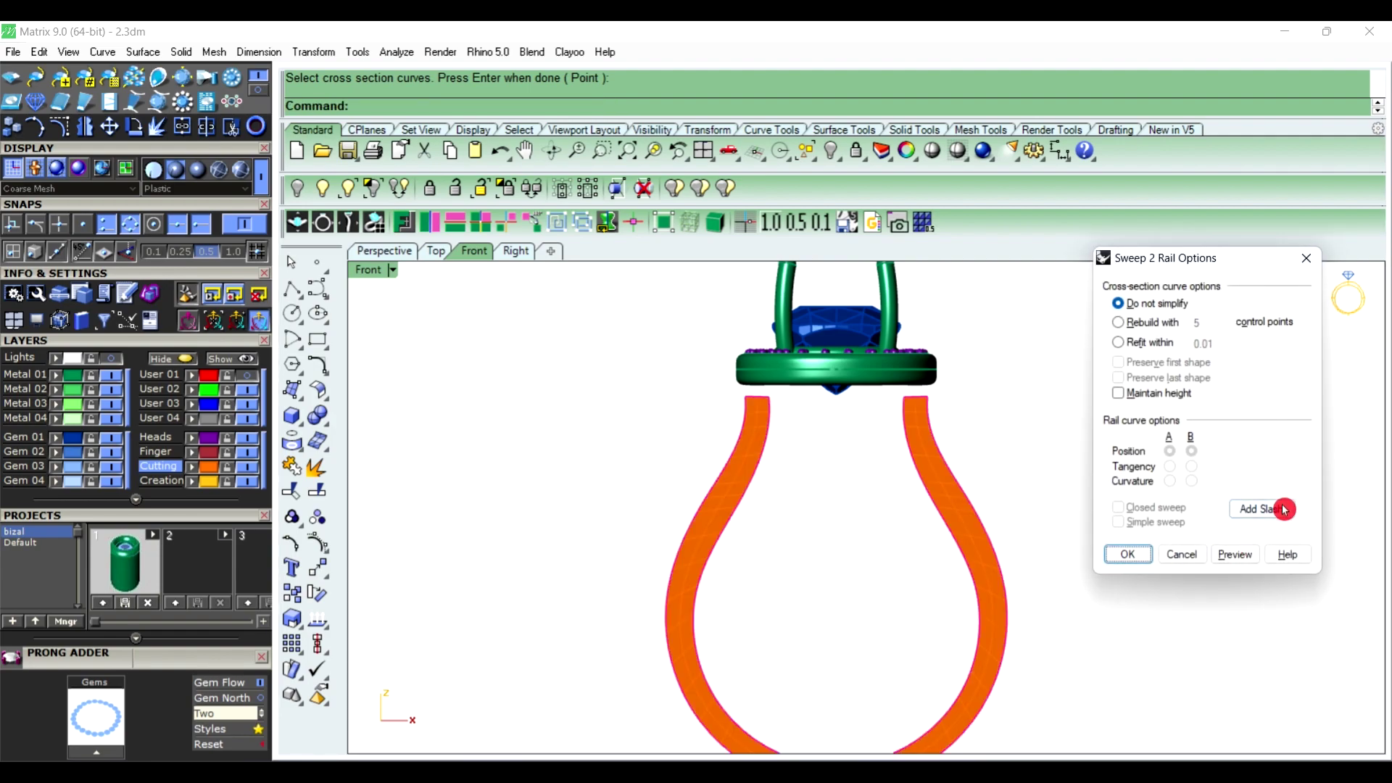
pyautogui.scroll(2, 716, 594)
pyautogui.click(652, 587)
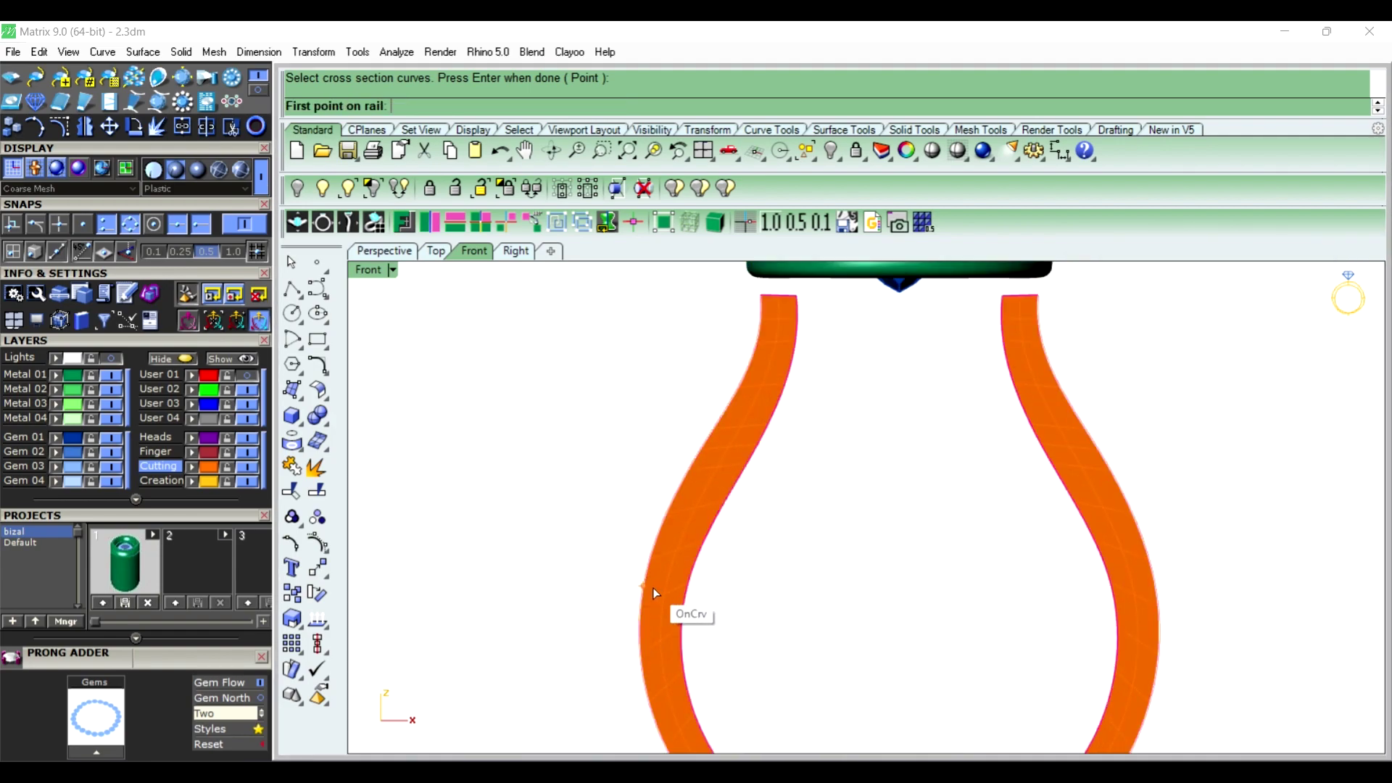
pyautogui.click(687, 588)
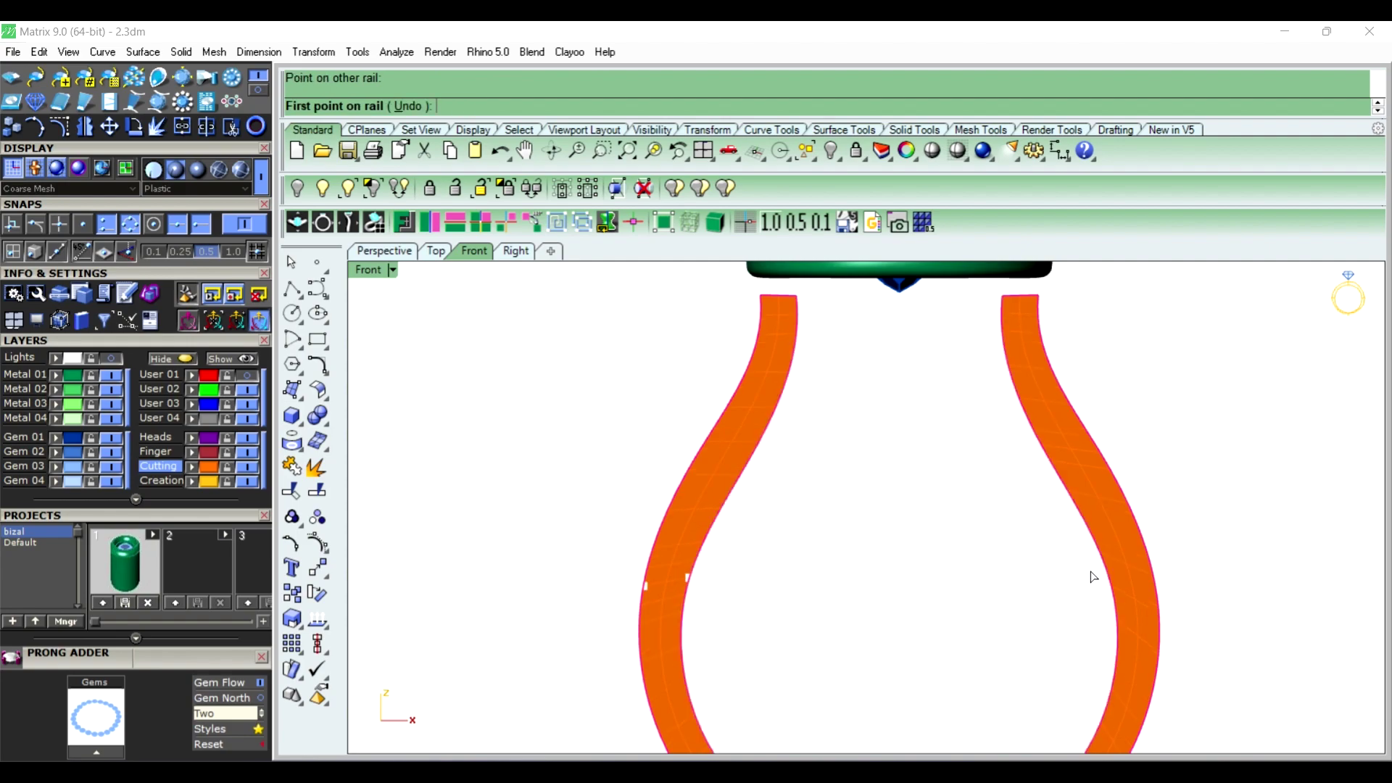
pyautogui.click(1112, 559)
pyautogui.click(1141, 557)
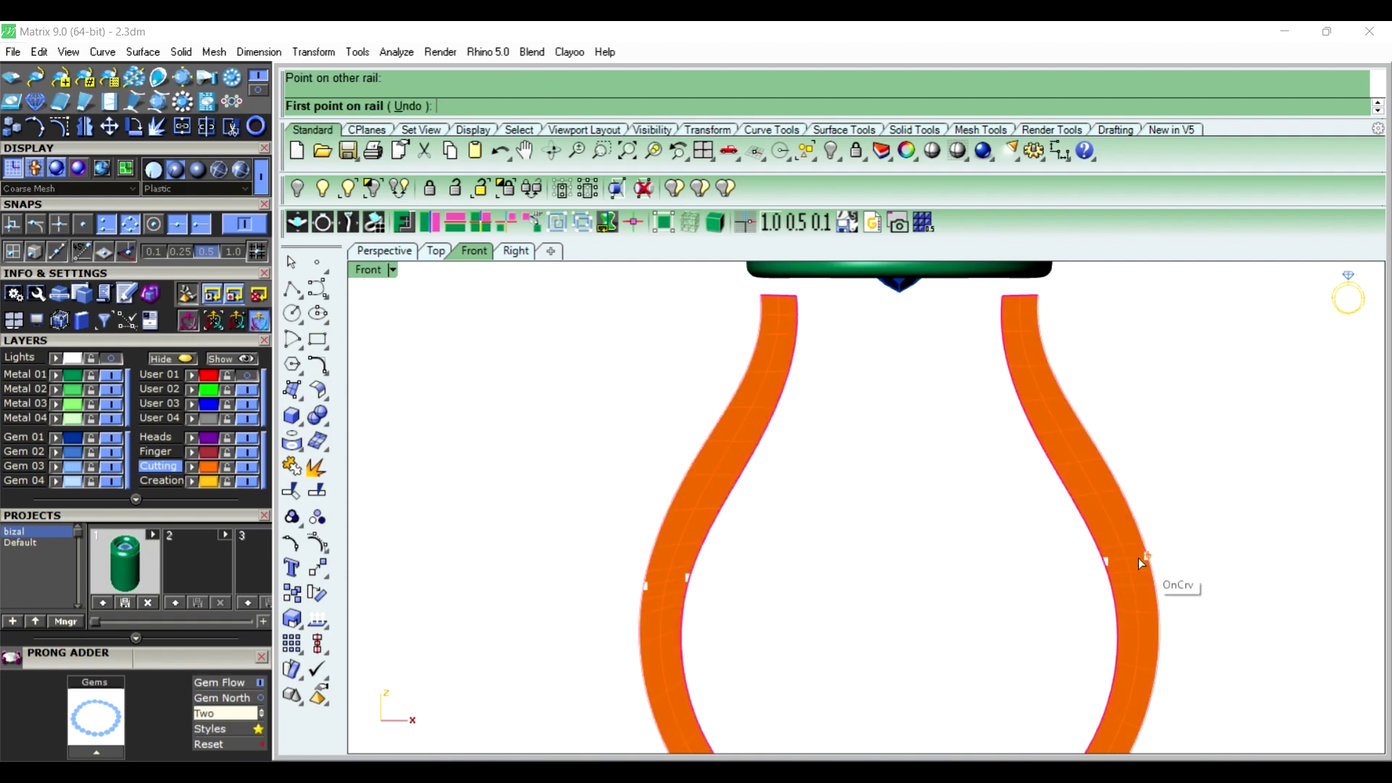
pyautogui.scroll(-2, 876, 529)
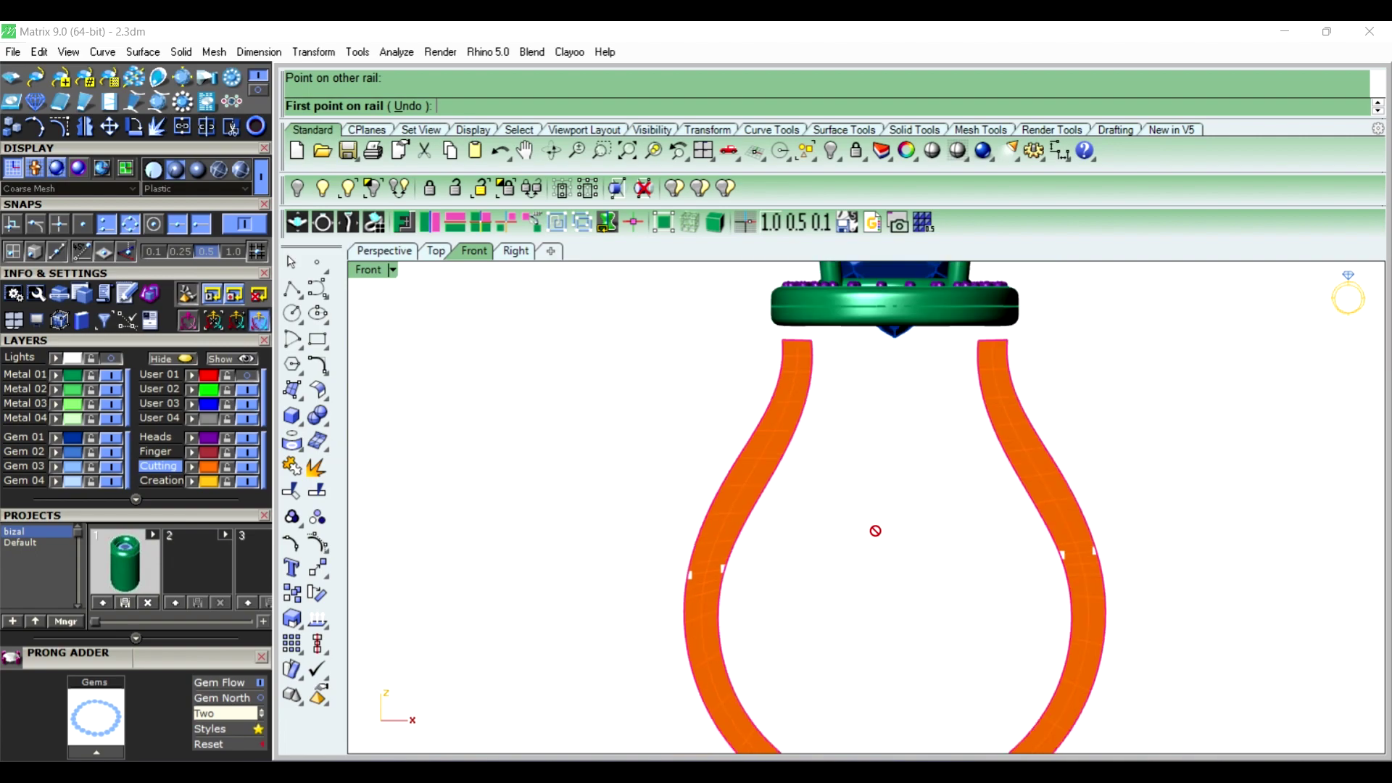
pyautogui.scroll(-2, 875, 531)
pyautogui.scroll(2, 883, 628)
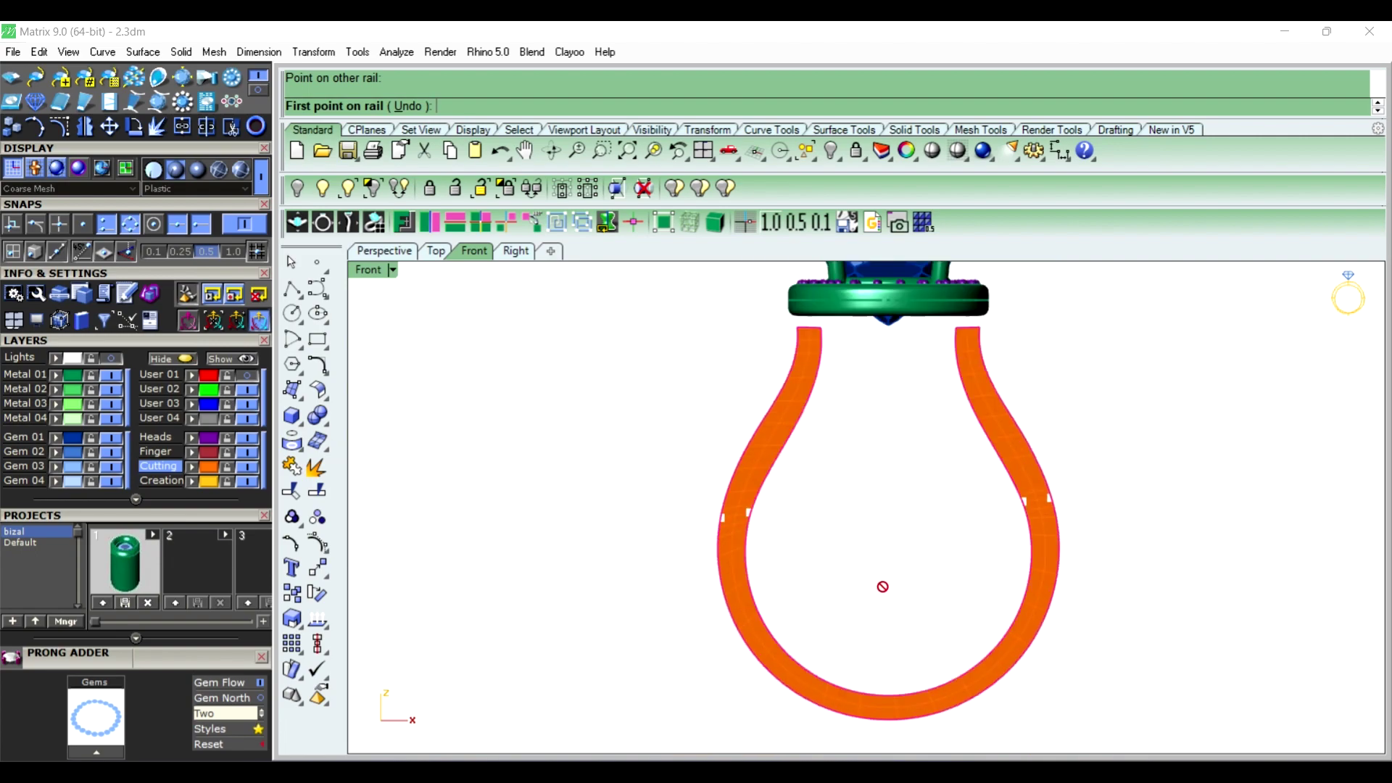
pyautogui.scroll(-2, 883, 585)
pyautogui.scroll(2, 892, 640)
pyautogui.scroll(1, 888, 649)
pyautogui.click(880, 659)
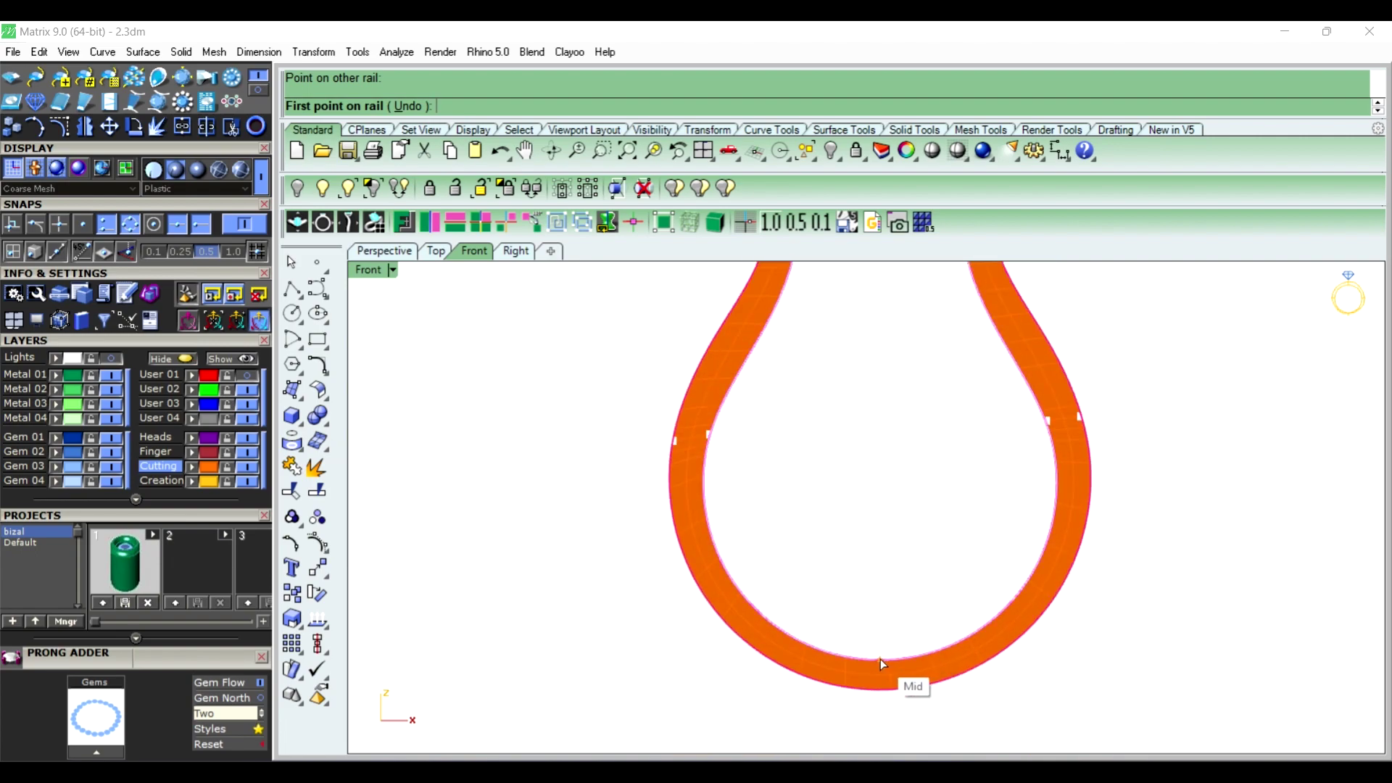
pyautogui.click(882, 683)
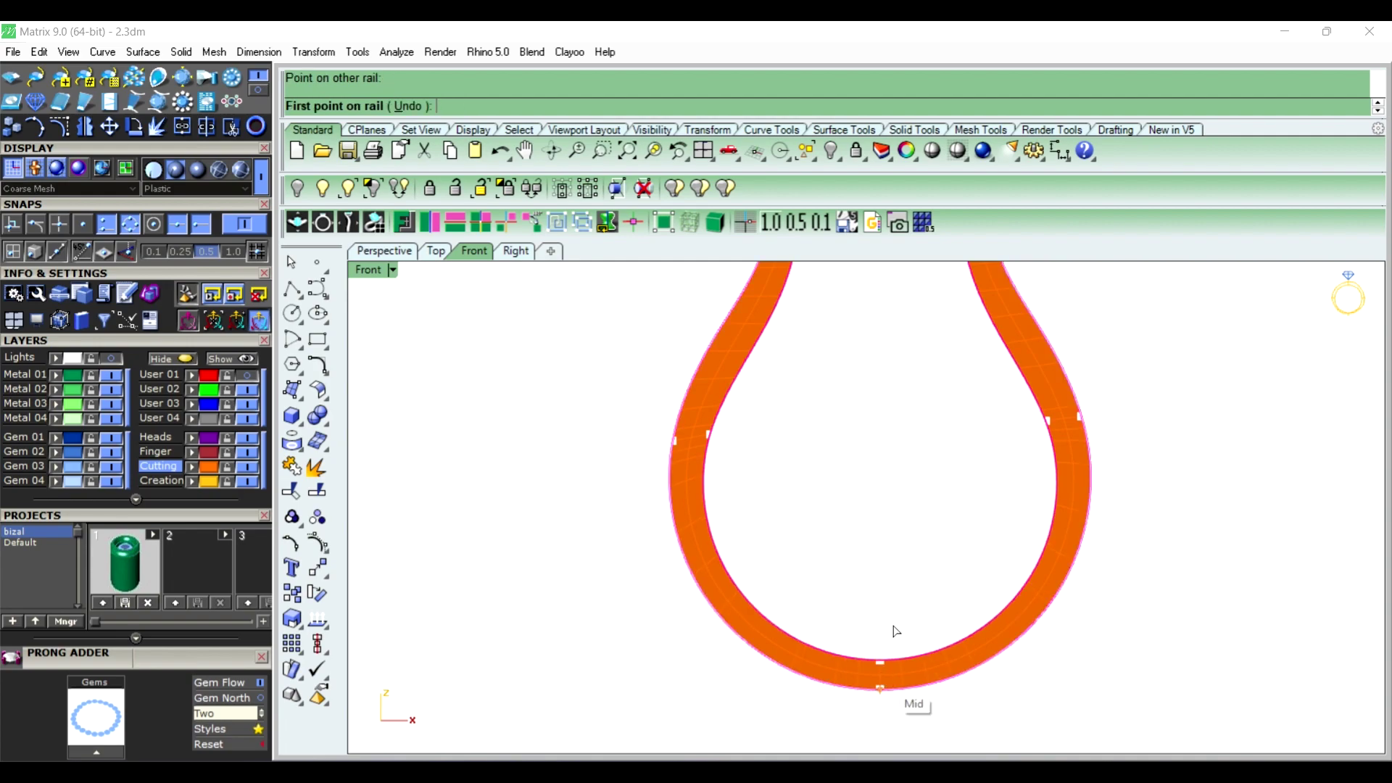
pyautogui.press('Return')
pyautogui.press('Return')
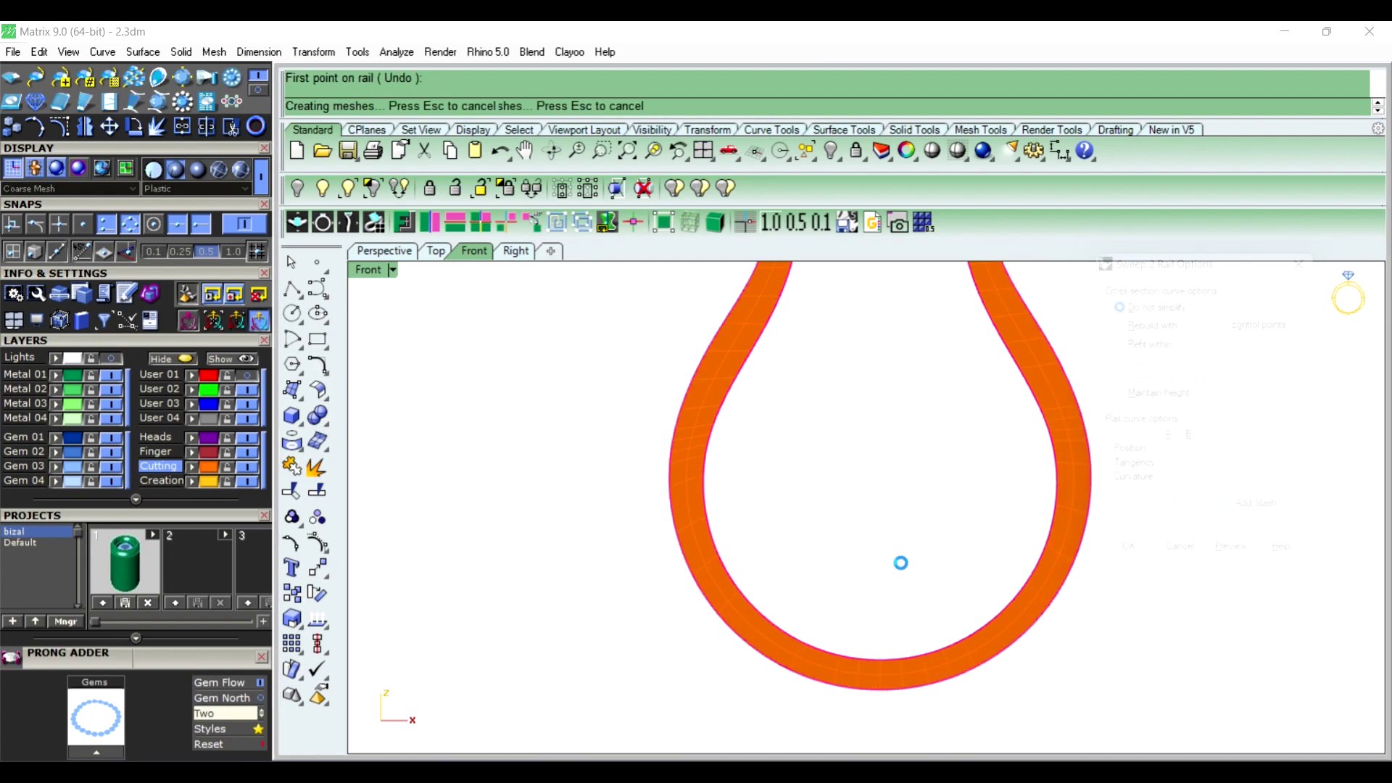
pyautogui.scroll(-3, 801, 556)
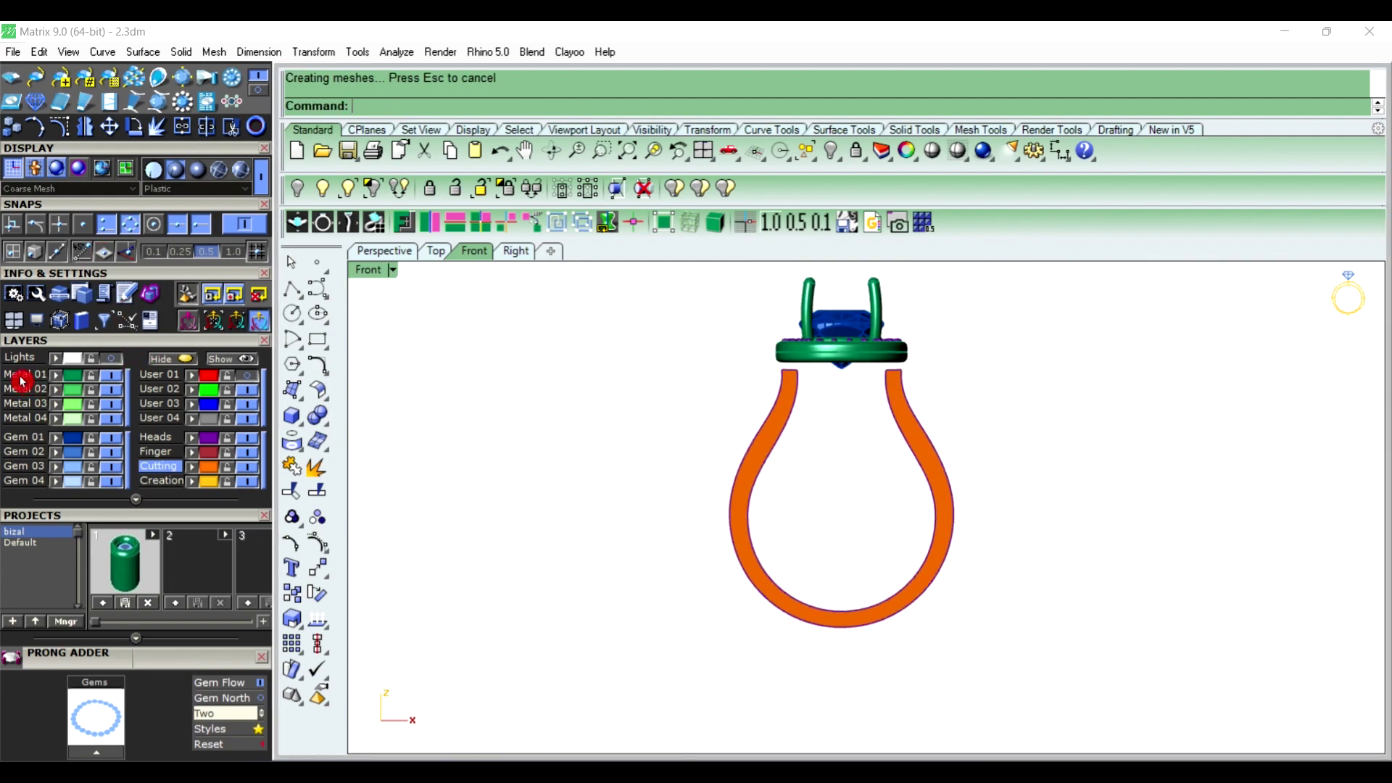
# Move the orange shank surface onto the Metal 01 layer
pyautogui.click(22, 378)
pyautogui.click(742, 532)
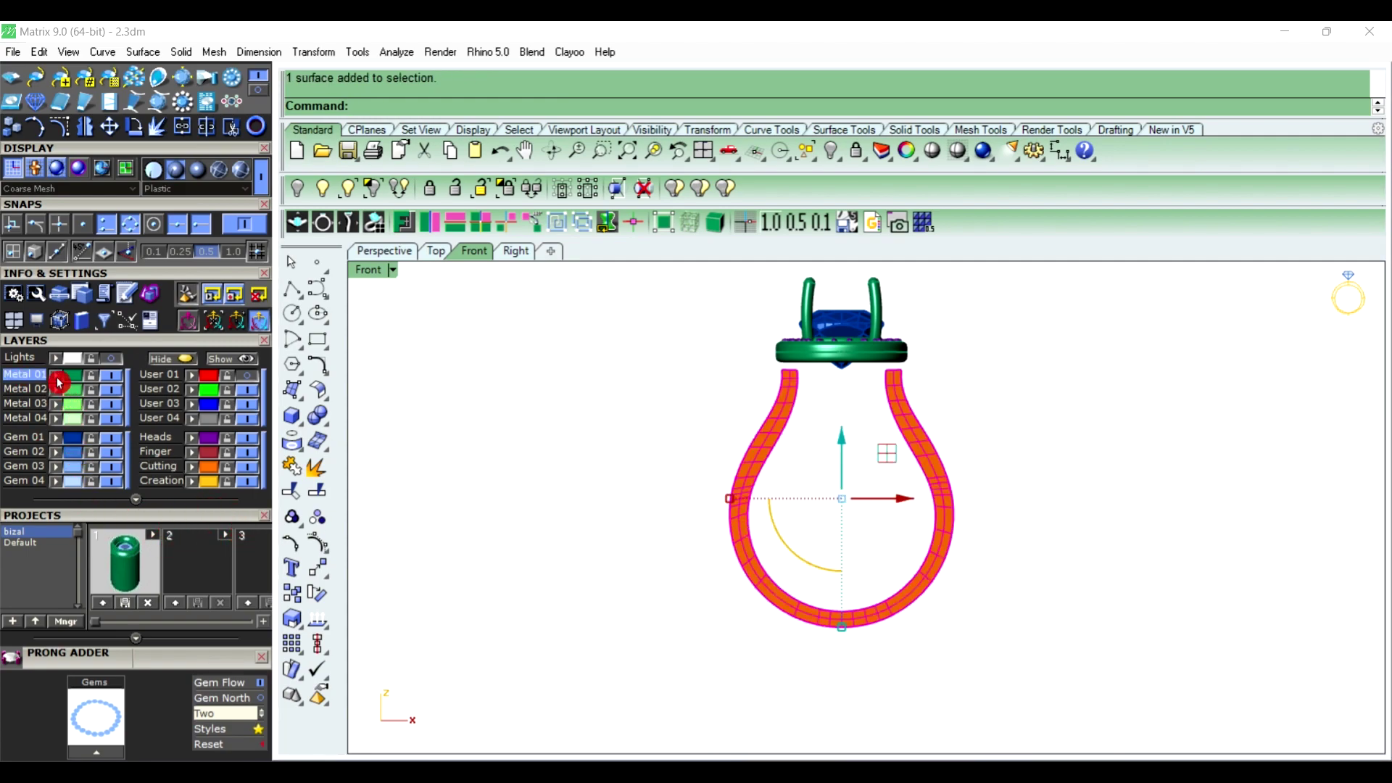
pyautogui.click(59, 382)
pyautogui.press('Escape')
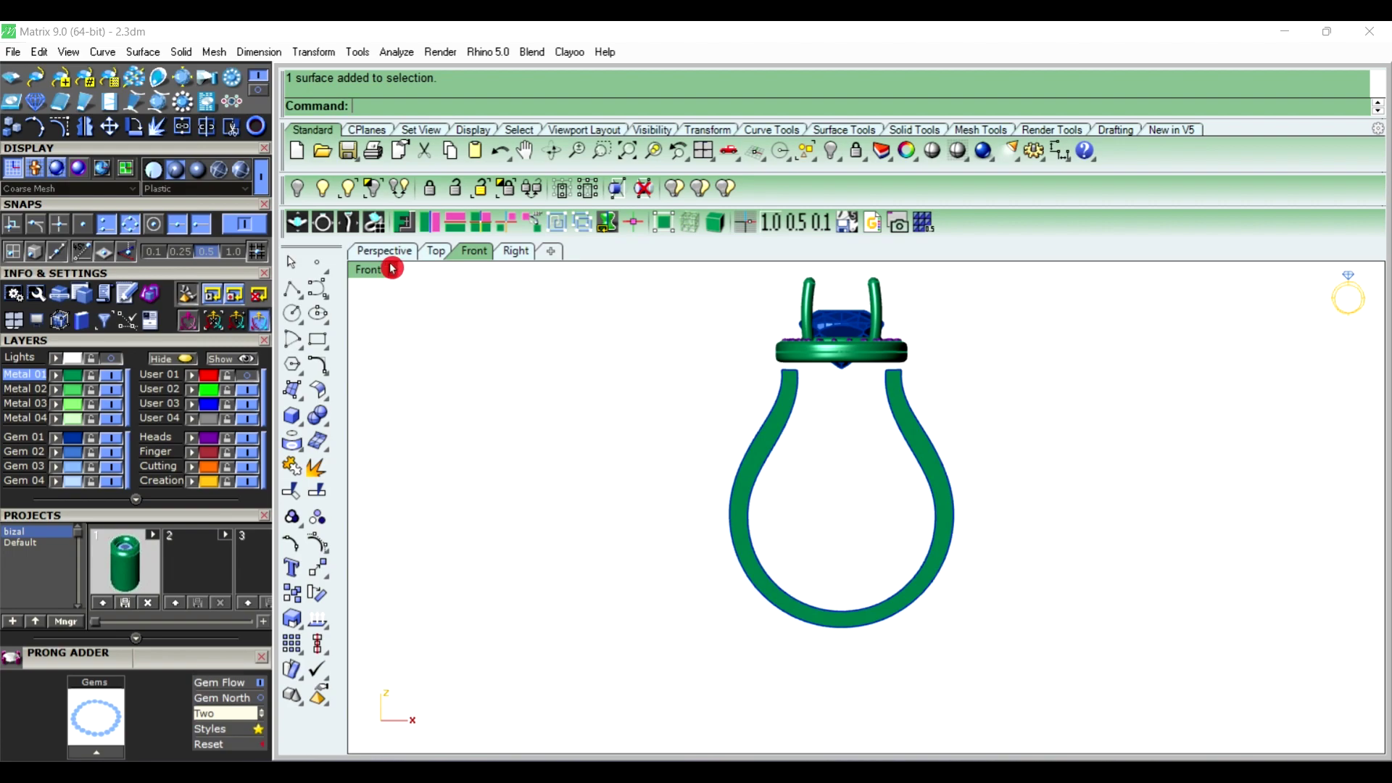
# Switch to the Perspective view and orbit to show the prongs and centre stone
pyautogui.click(384, 250)
pyautogui.moveTo(826, 546)
pyautogui.mouseDown(button='right')
pyautogui.moveTo(1001, 544)
pyautogui.moveTo(747, 485)
pyautogui.moveTo(1022, 385)
pyautogui.moveTo(1081, 419)
pyautogui.moveTo(735, 432)
pyautogui.moveTo(817, 550)
pyautogui.moveTo(807, 467)
pyautogui.mouseUp(button='right')
pyautogui.scroll(-3, 735, 432)
pyautogui.scroll(5, 807, 466)
pyautogui.moveTo(892, 460)
pyautogui.mouseDown(button='right')
pyautogui.moveTo(779, 422)
pyautogui.moveTo(746, 429)
pyautogui.moveTo(861, 428)
pyautogui.mouseUp(button='right')
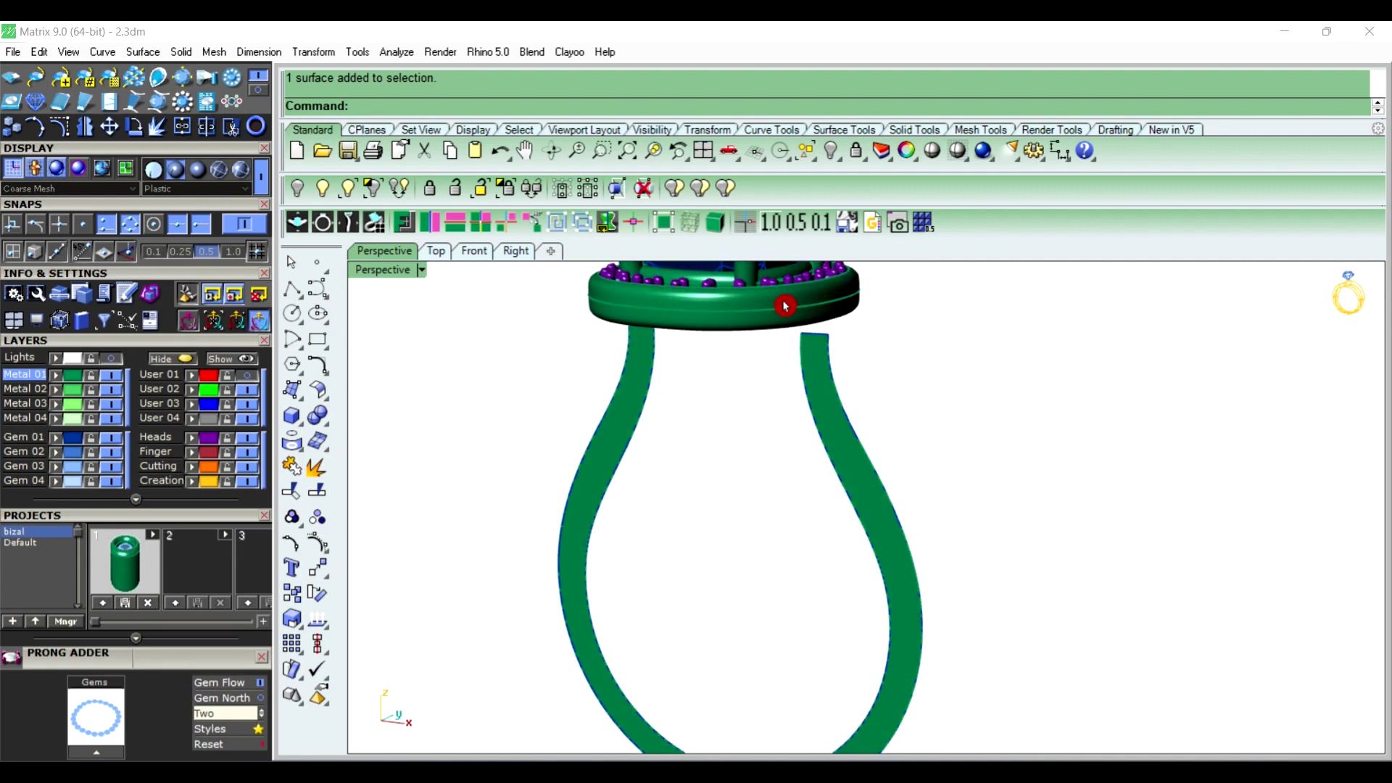
pyautogui.scroll(-3, 926, 551)
pyautogui.moveTo(926, 572)
pyautogui.mouseDown(button='right')
pyautogui.moveTo(913, 577)
pyautogui.moveTo(908, 453)
pyautogui.mouseUp(button='right')
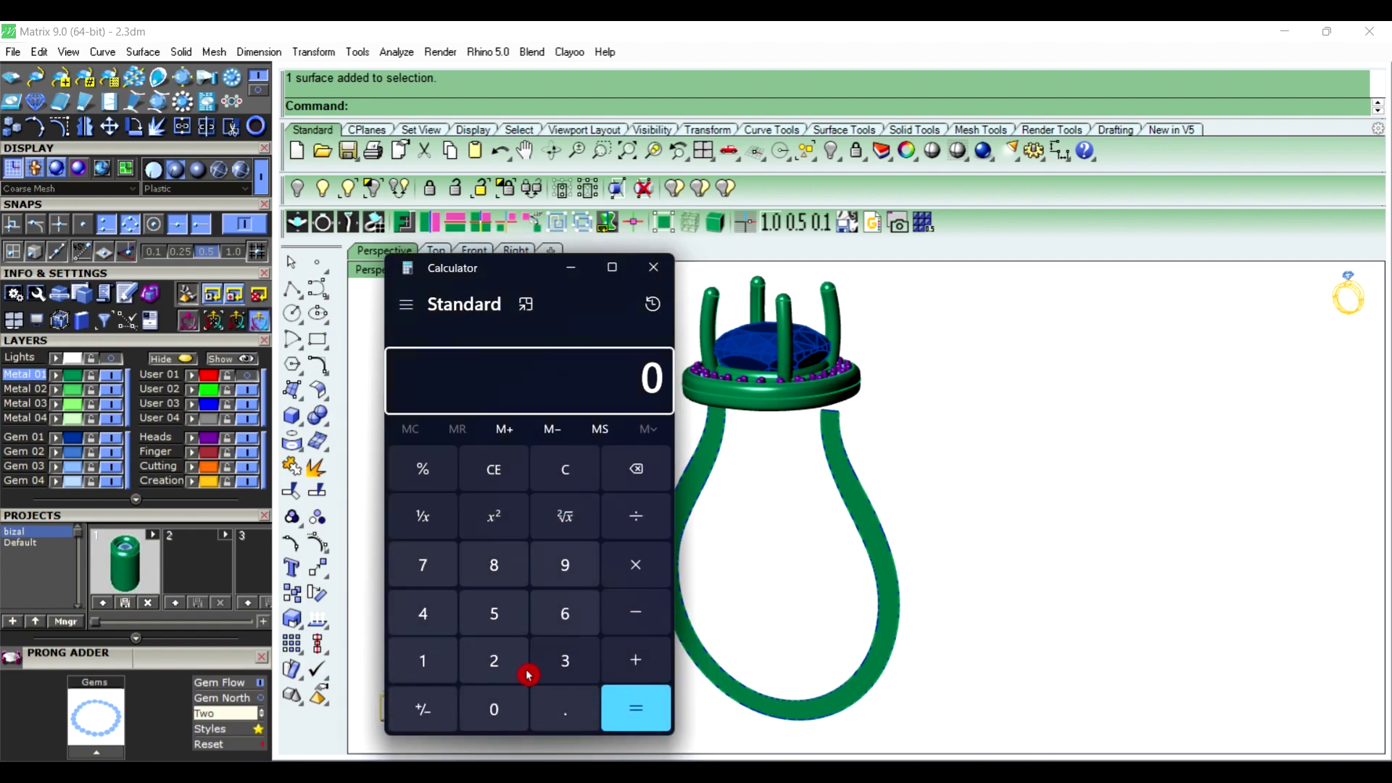
# Compute 2.3 ÷ 2 = 1.15 in Calculator, then close it
pyautogui.click(507, 671)
pyautogui.click(570, 709)
pyautogui.click(565, 665)
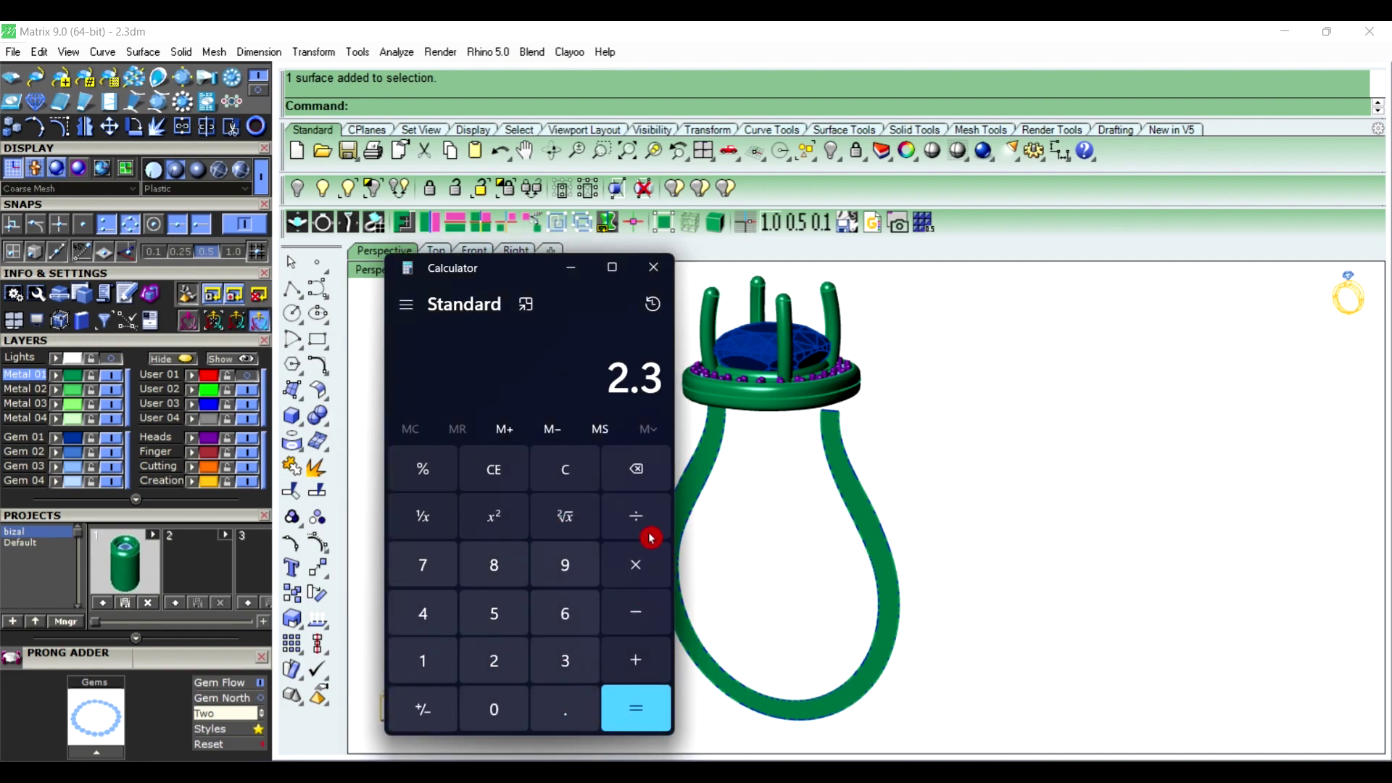
pyautogui.click(635, 518)
pyautogui.click(494, 663)
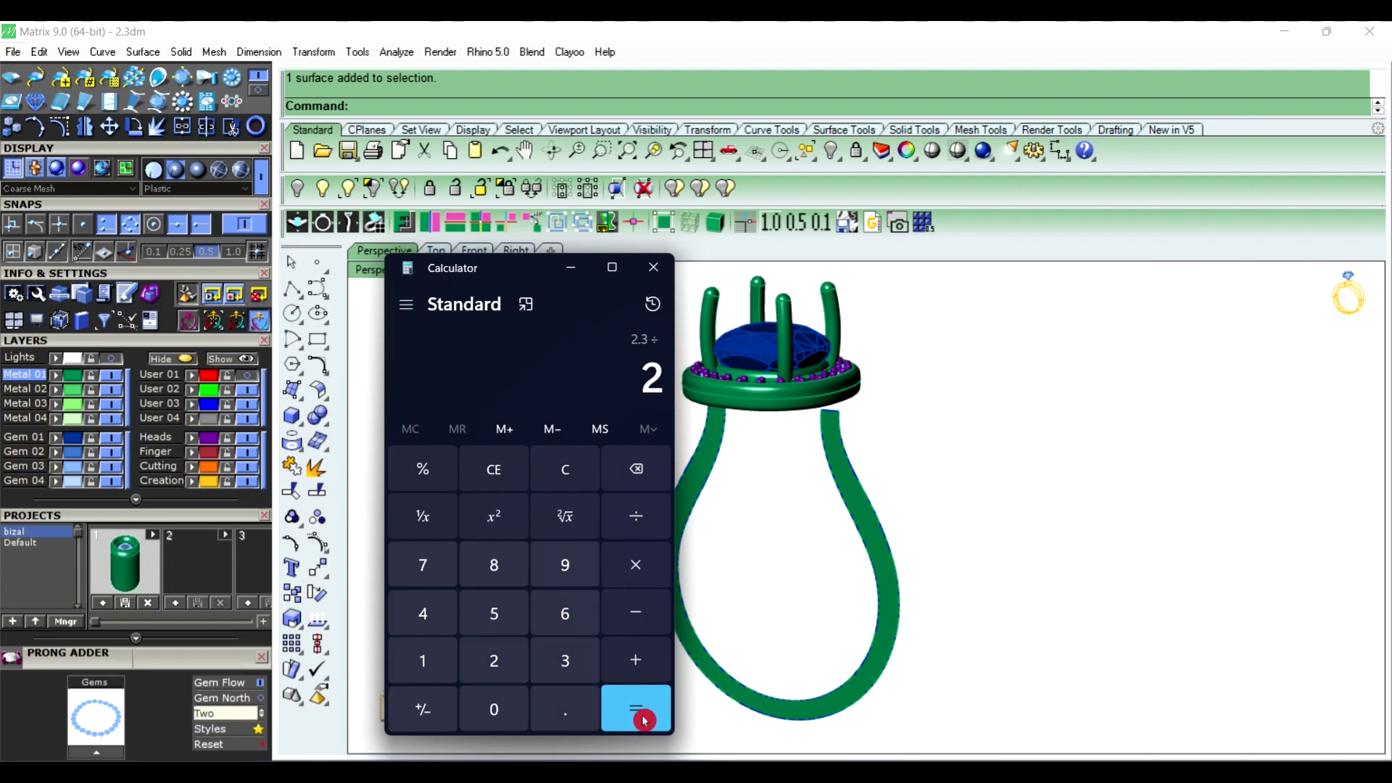
pyautogui.click(639, 711)
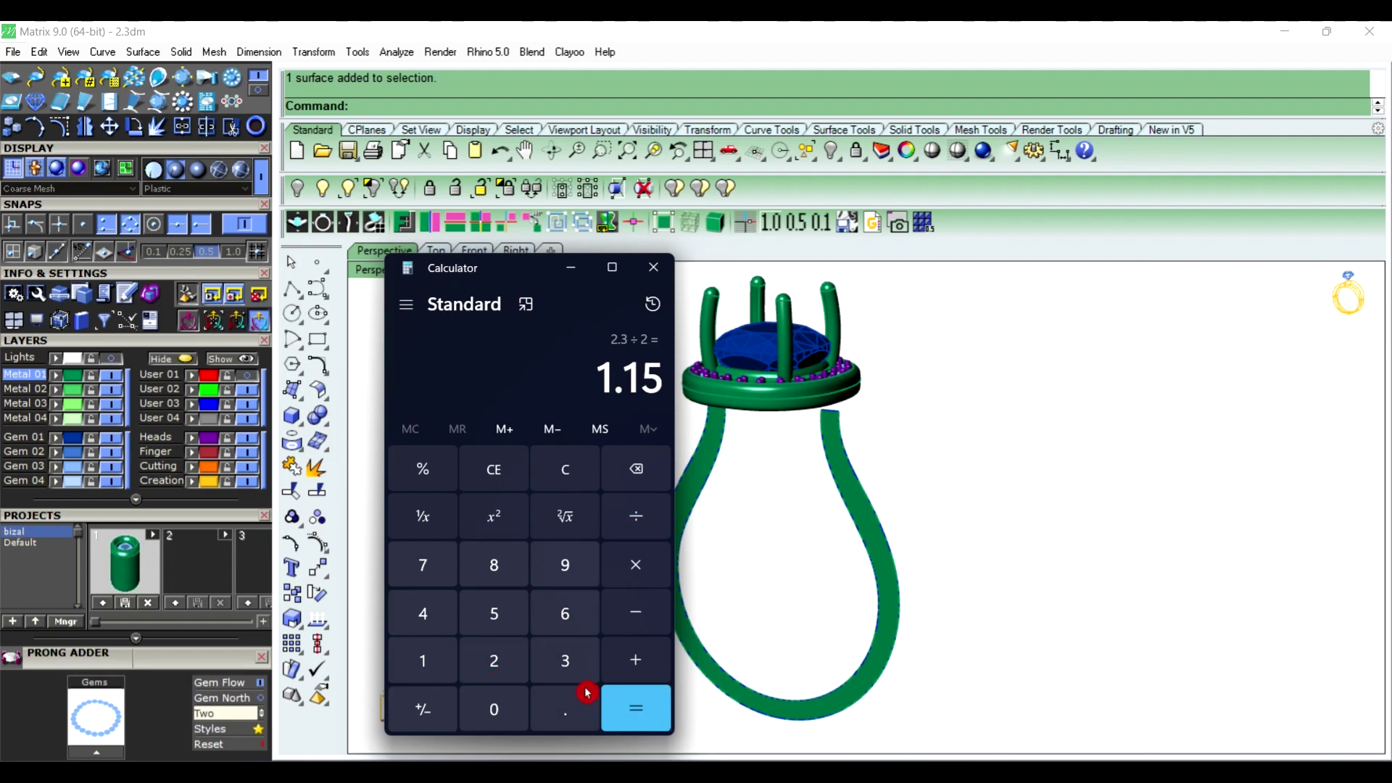
pyautogui.click(655, 274)
pyautogui.moveTo(1013, 634); pyautogui.dragTo(920, 599, button='right')
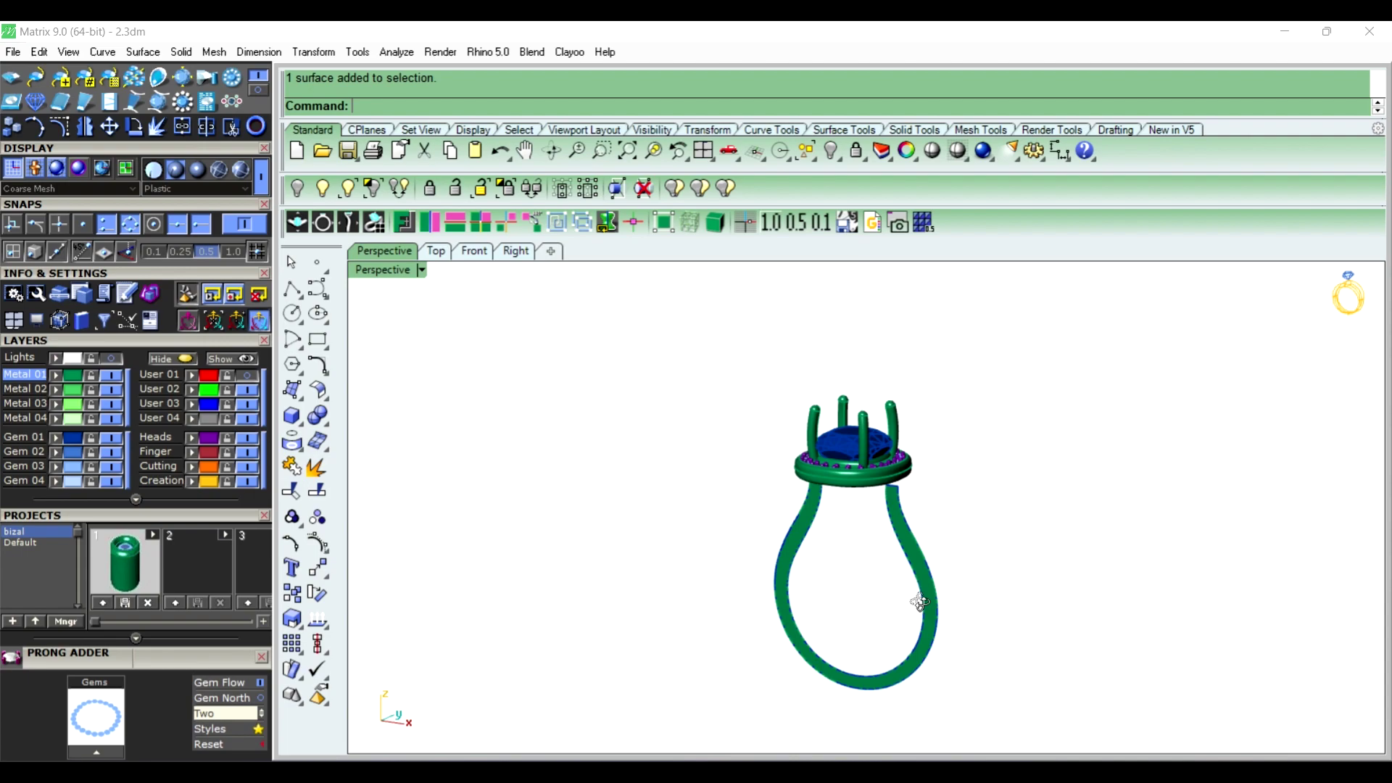
# Offset the shank surface by 1.15 to give the band real thickness
pyautogui.scroll(3, 923, 558)
pyautogui.click(922, 552)
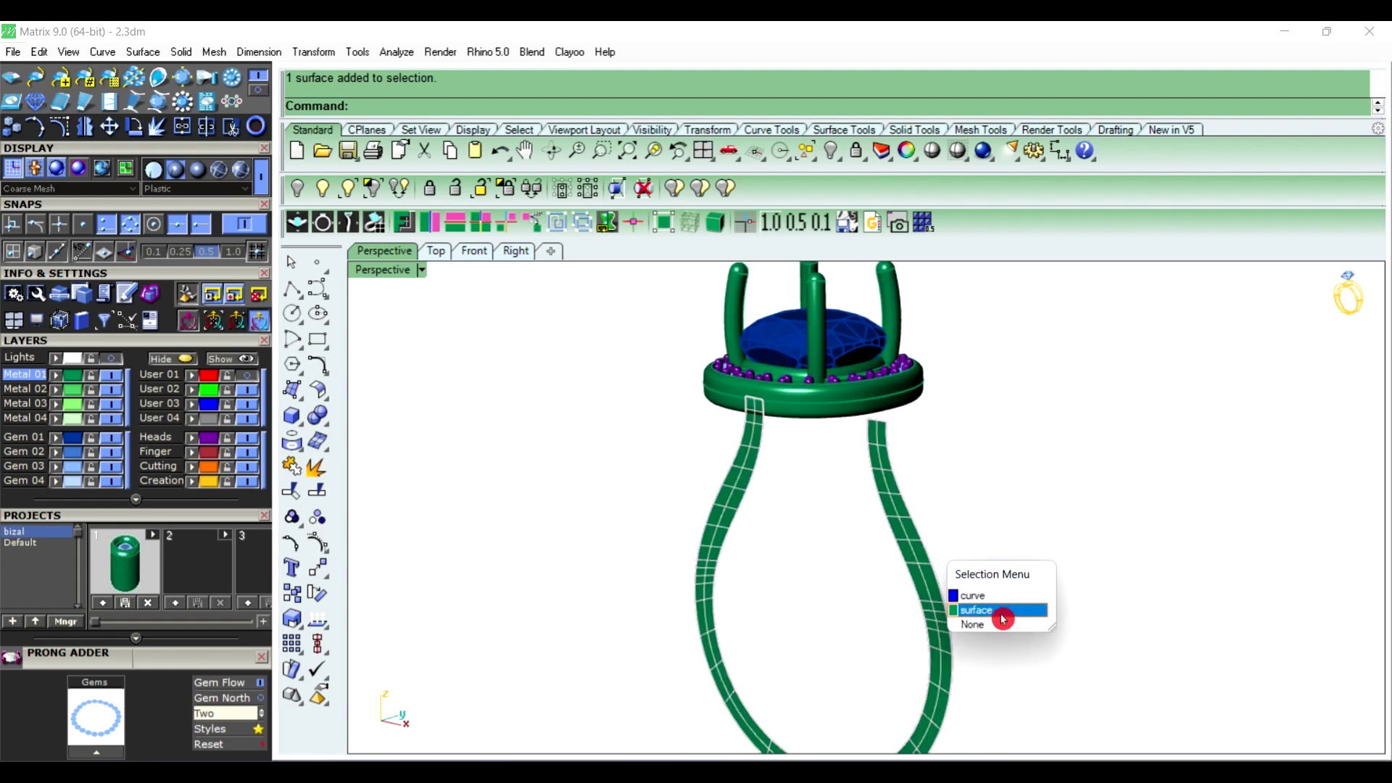
pyautogui.click(1002, 618)
pyautogui.write('Off')
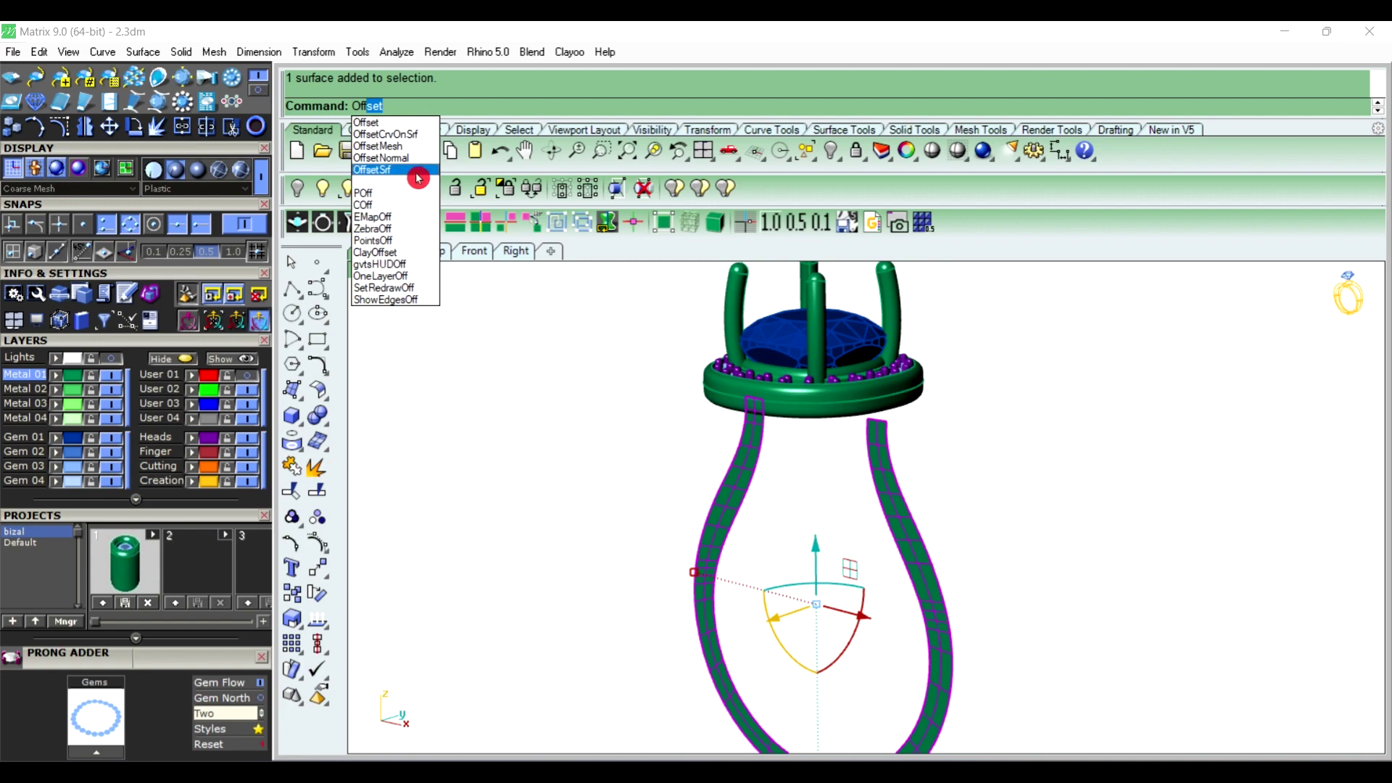
pyautogui.click(415, 180)
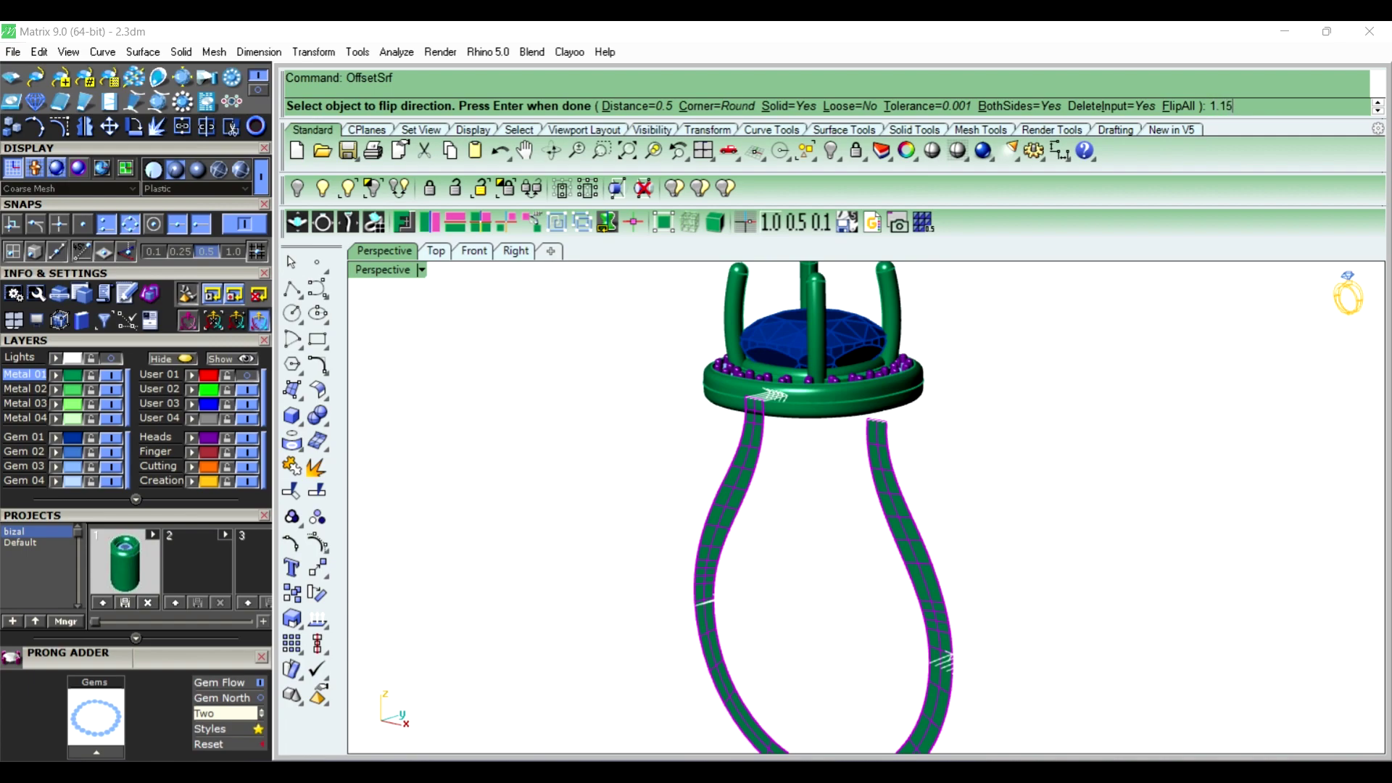
pyautogui.rightClick(1002, 450)
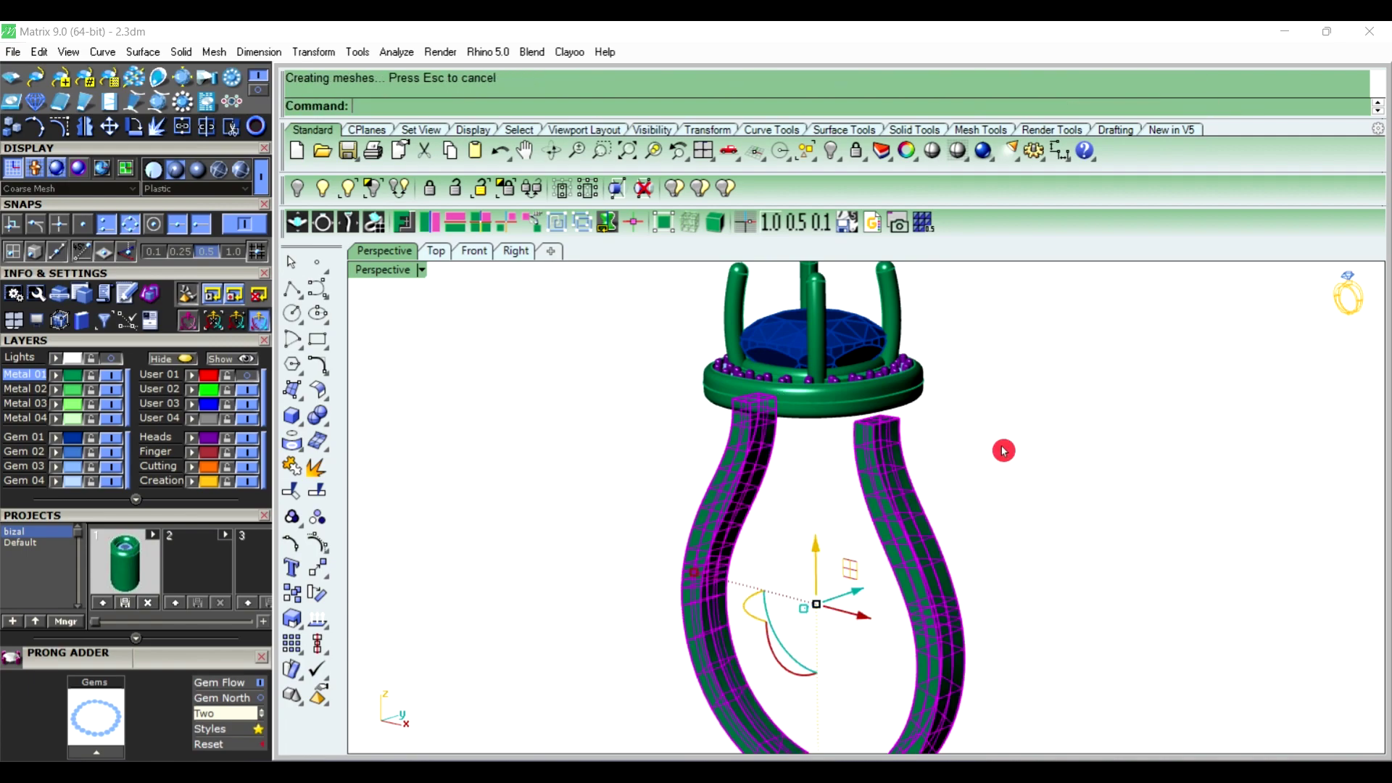
pyautogui.click(1009, 452)
pyautogui.scroll(-3, 923, 426)
pyautogui.moveTo(923, 426); pyautogui.dragTo(982, 445, button='right')
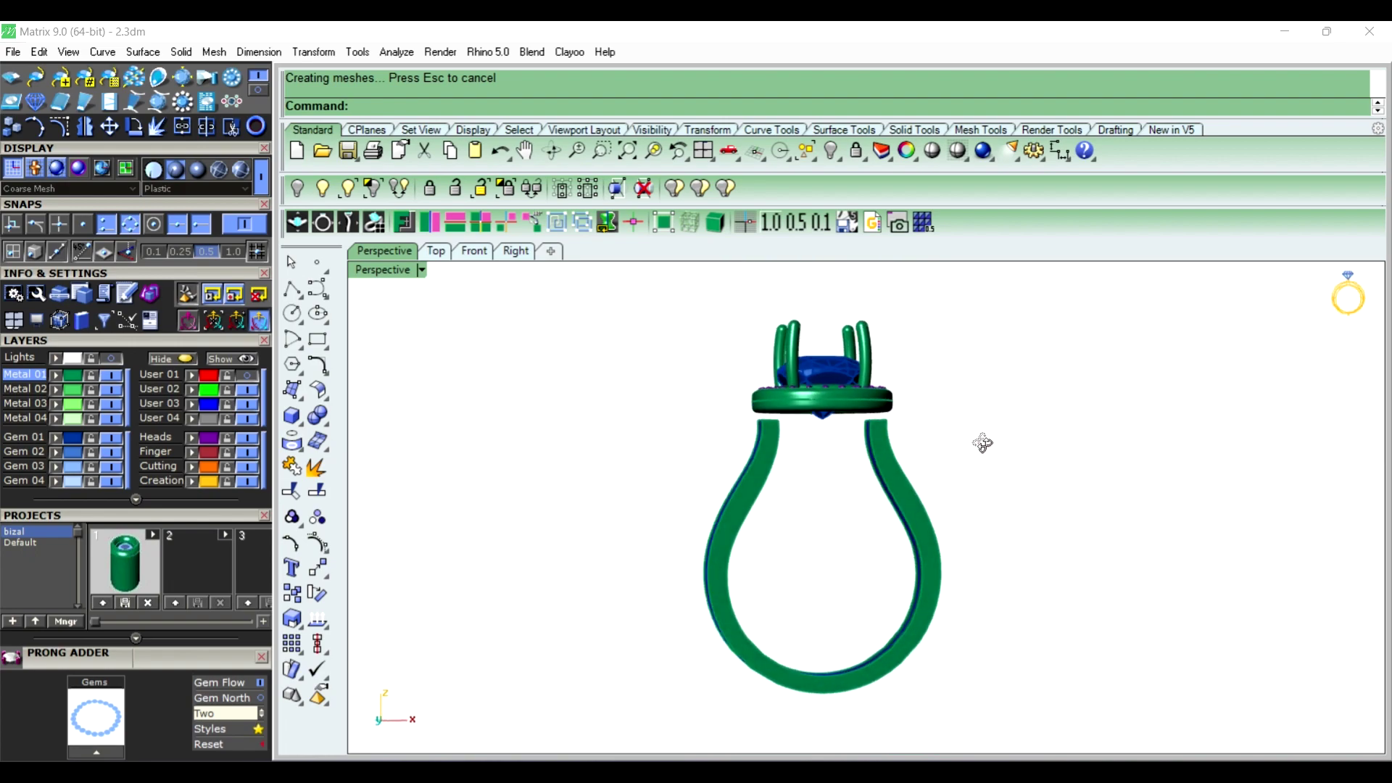
pyautogui.scroll(5, 861, 406)
# Lower the halo head and prongs slightly in the Front view
pyautogui.click(861, 406)
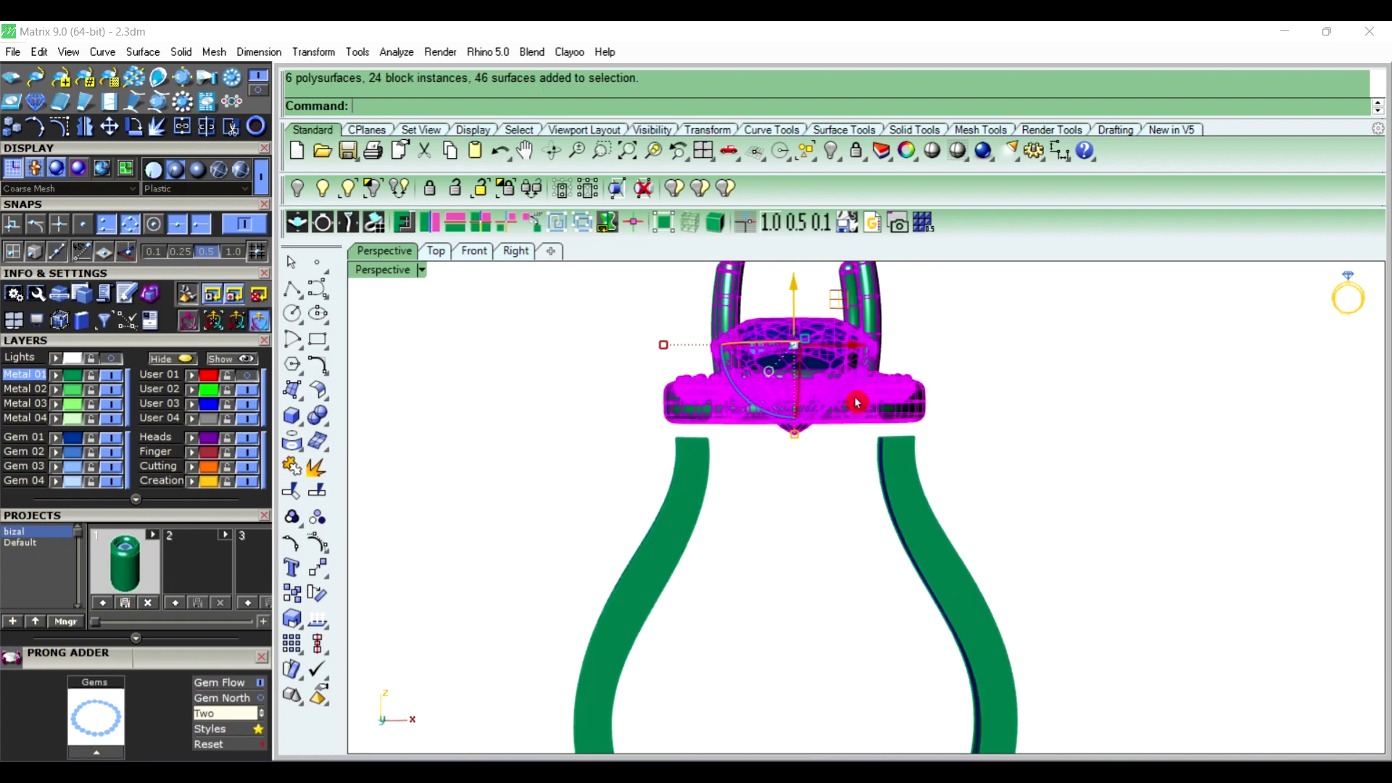
pyautogui.click(470, 250)
pyautogui.scroll(4, 868, 321)
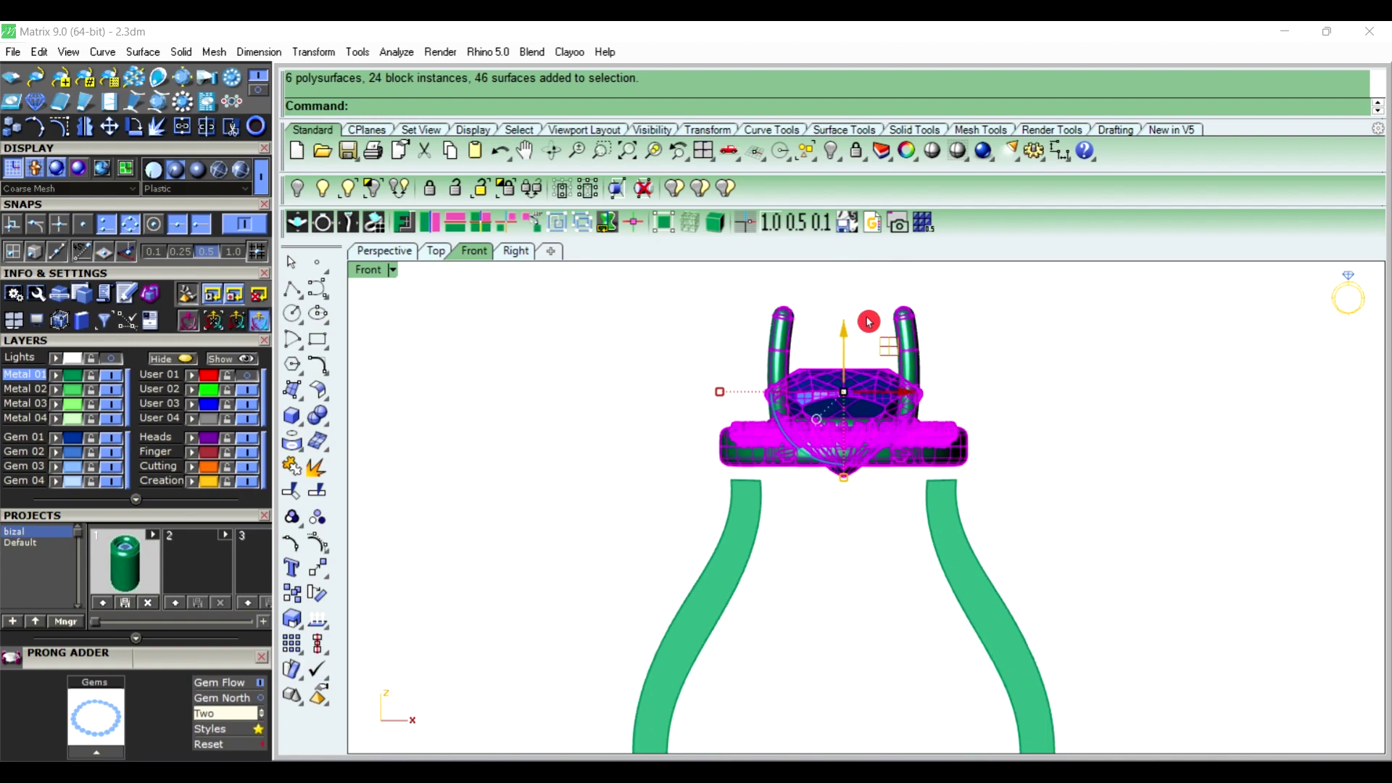
pyautogui.moveTo(848, 339); pyautogui.dragTo(853, 352)
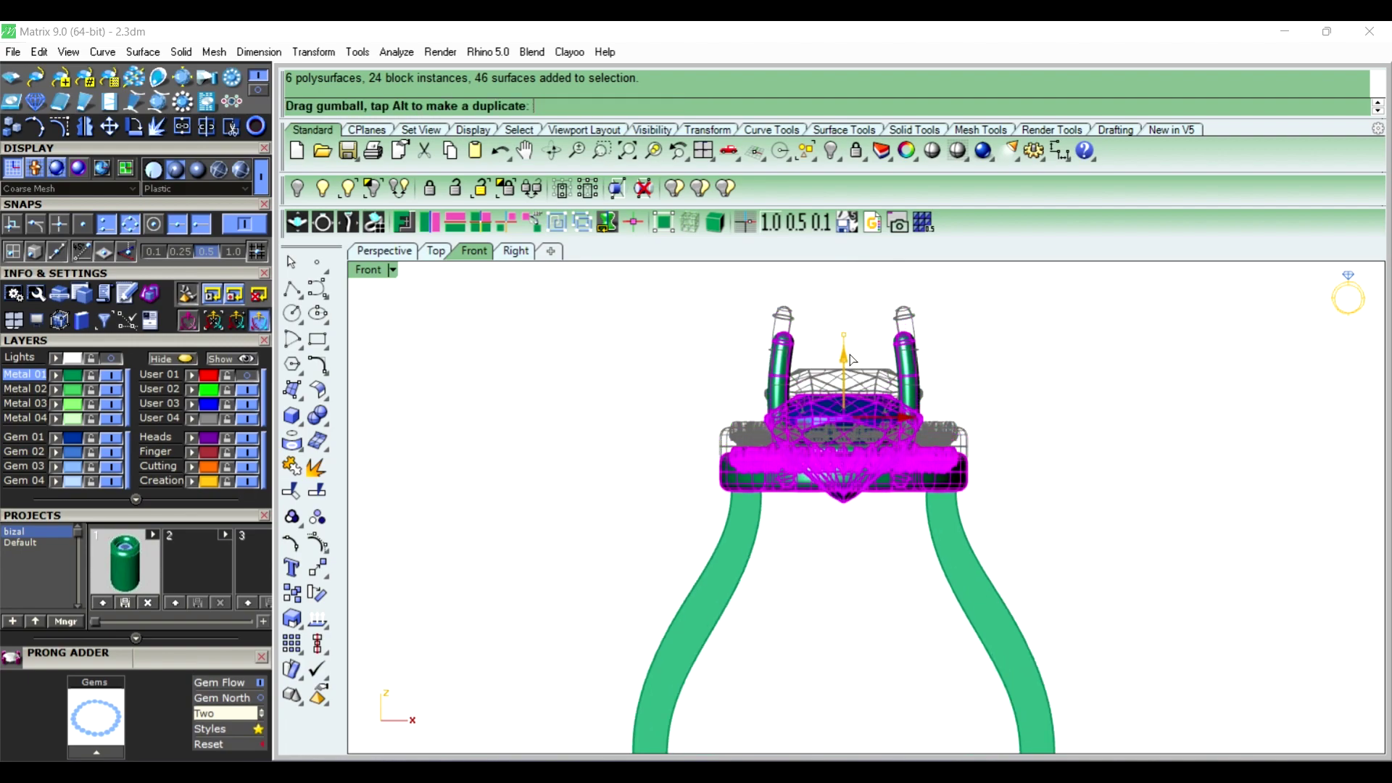
pyautogui.moveTo(854, 352); pyautogui.dragTo(859, 355)
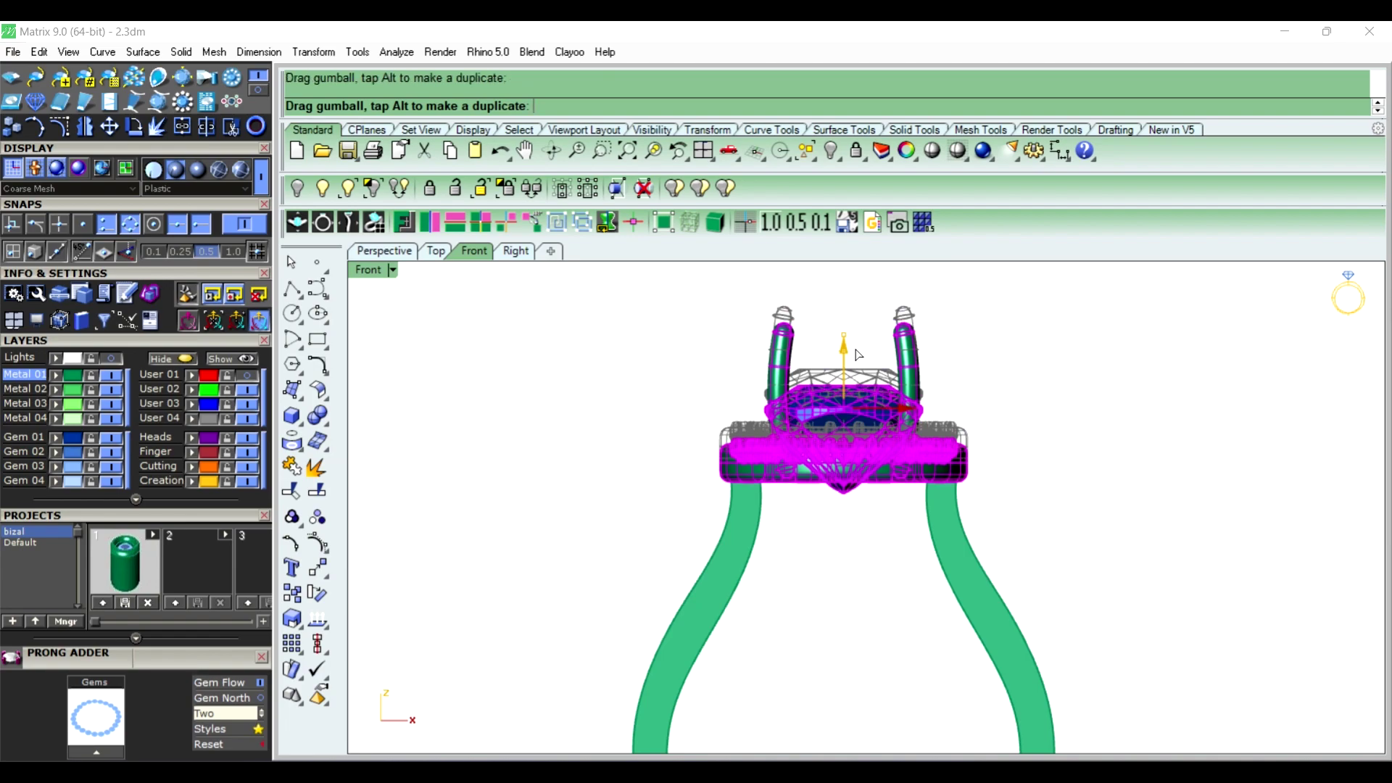
pyautogui.moveTo(1075, 367); pyautogui.dragTo(1074, 367)
pyautogui.click(1074, 368)
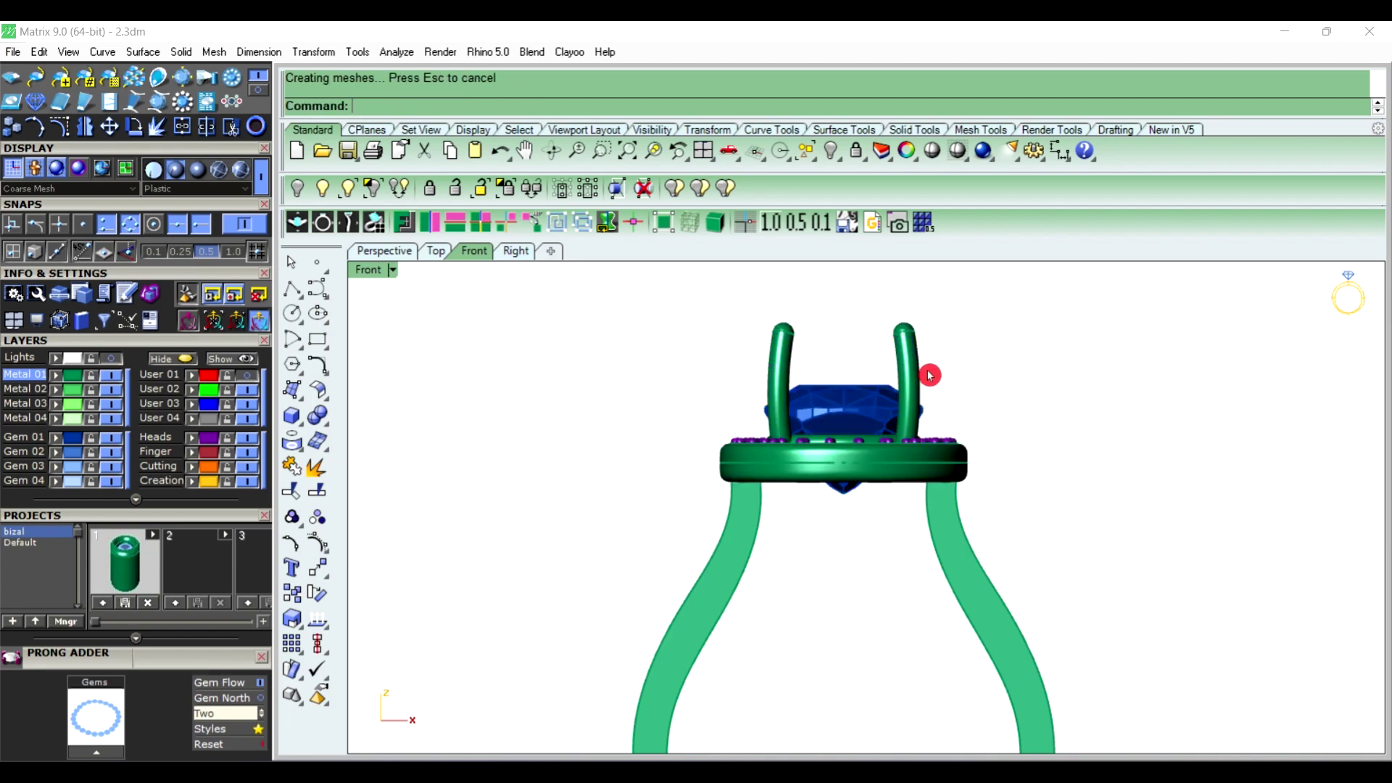
# Return to Perspective and orbit to inspect both shank legs below the head
pyautogui.scroll(-3, 928, 373)
pyautogui.scroll(-1, 870, 384)
pyautogui.moveTo(870, 385); pyautogui.dragTo(829, 396, button='right')
pyautogui.scroll(4, 829, 396)
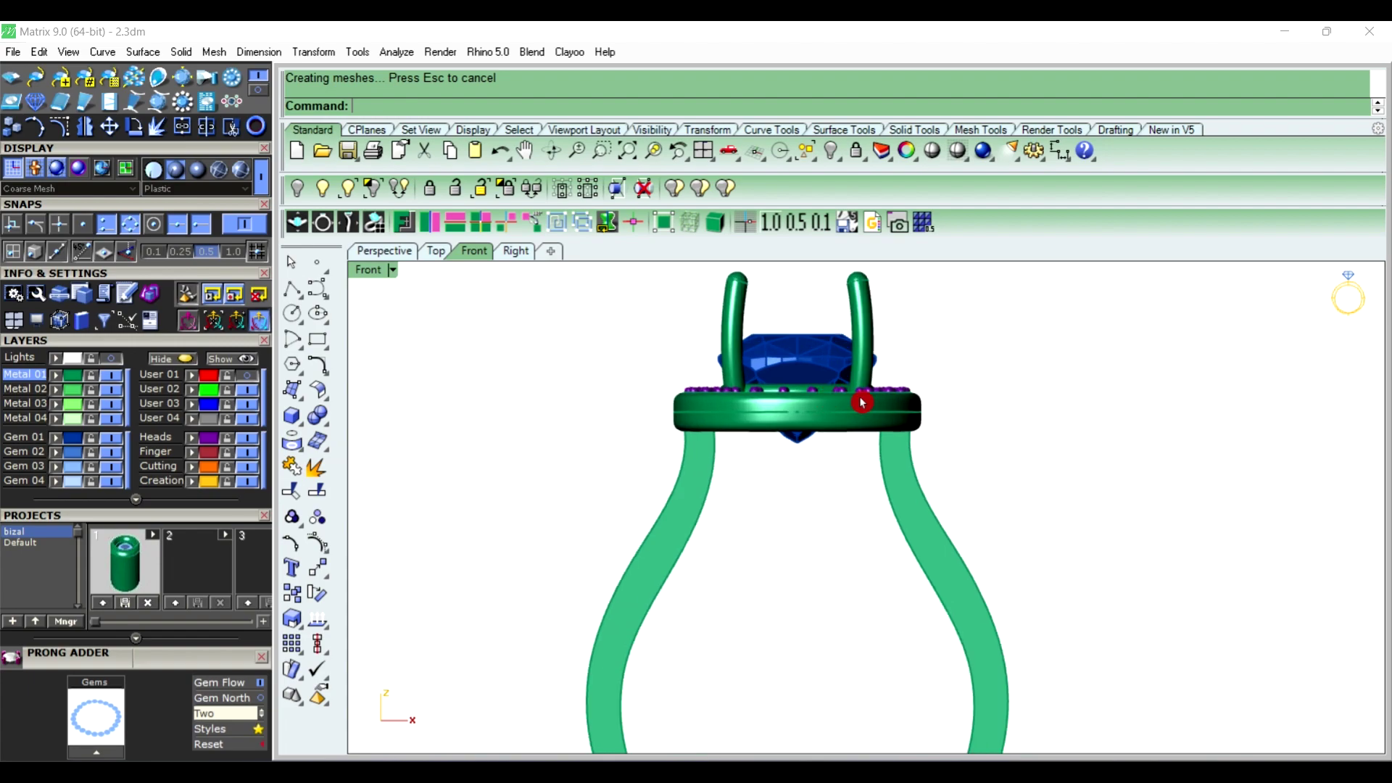
pyautogui.click(410, 253)
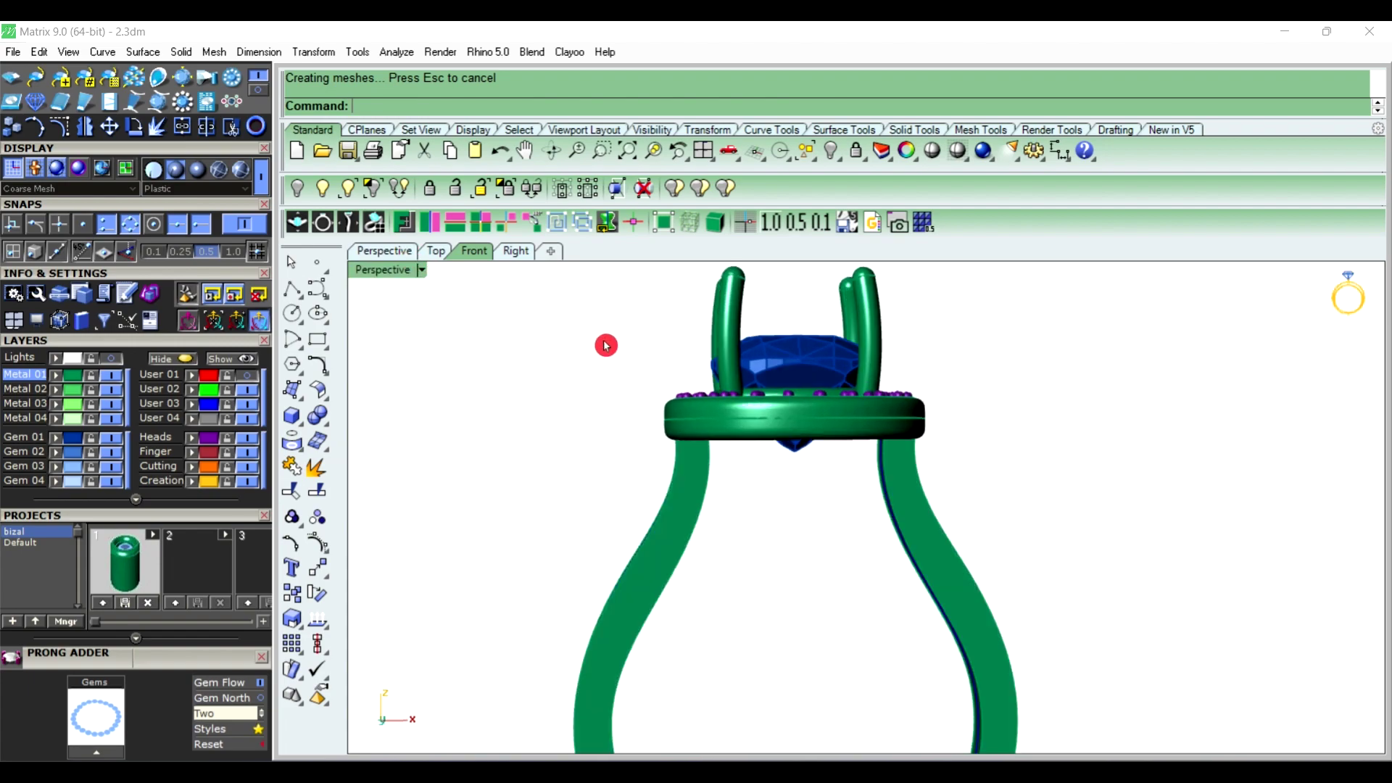
pyautogui.moveTo(606, 345)
pyautogui.mouseDown(button='right')
pyautogui.moveTo(767, 416)
pyautogui.moveTo(587, 462)
pyautogui.moveTo(584, 376)
pyautogui.moveTo(786, 351)
pyautogui.moveTo(868, 468)
pyautogui.moveTo(764, 516)
pyautogui.moveTo(690, 459)
pyautogui.moveTo(767, 510)
pyautogui.moveTo(852, 515)
pyautogui.moveTo(833, 534)
pyautogui.mouseUp(button='right')
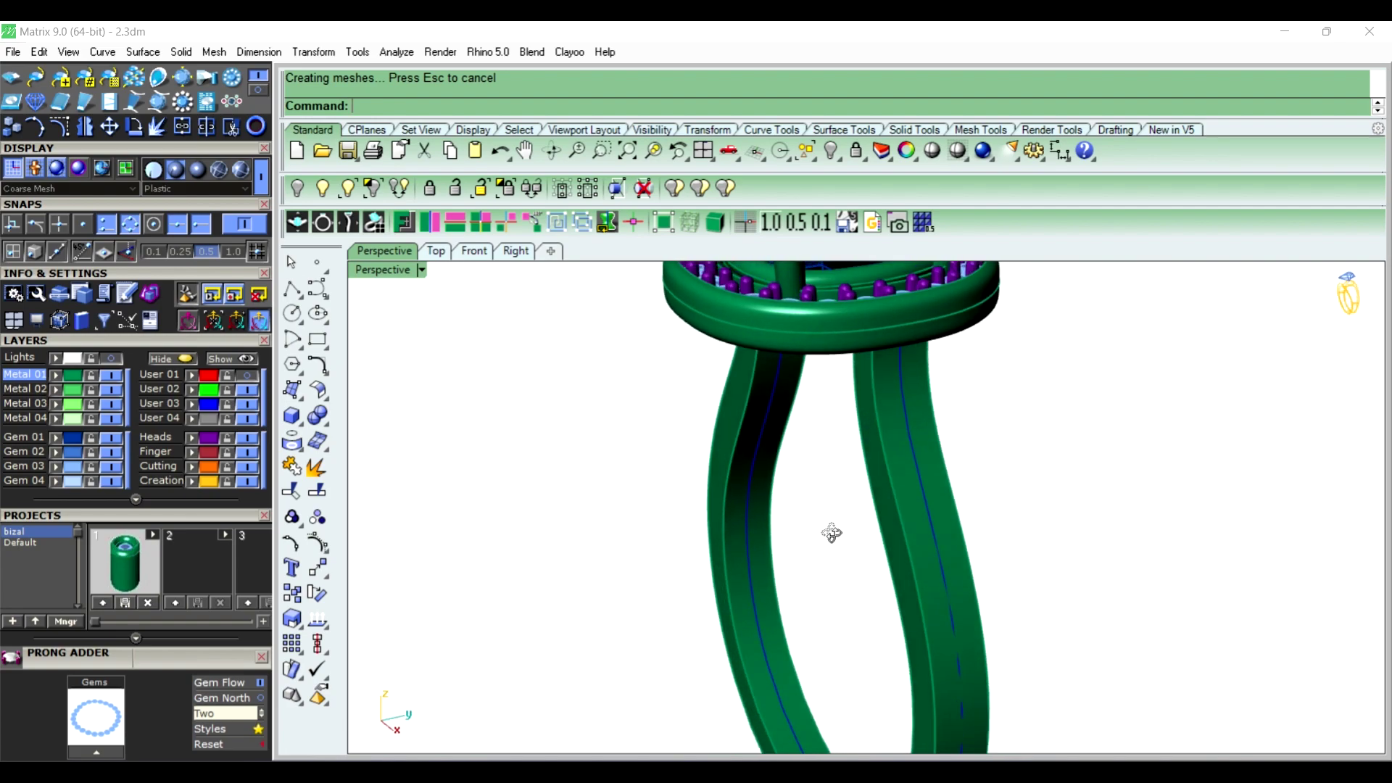
pyautogui.moveTo(914, 491)
pyautogui.mouseDown(button='right')
pyautogui.moveTo(867, 494)
pyautogui.moveTo(852, 517)
pyautogui.moveTo(786, 460)
pyautogui.moveTo(818, 484)
pyautogui.mouseUp(button='right')
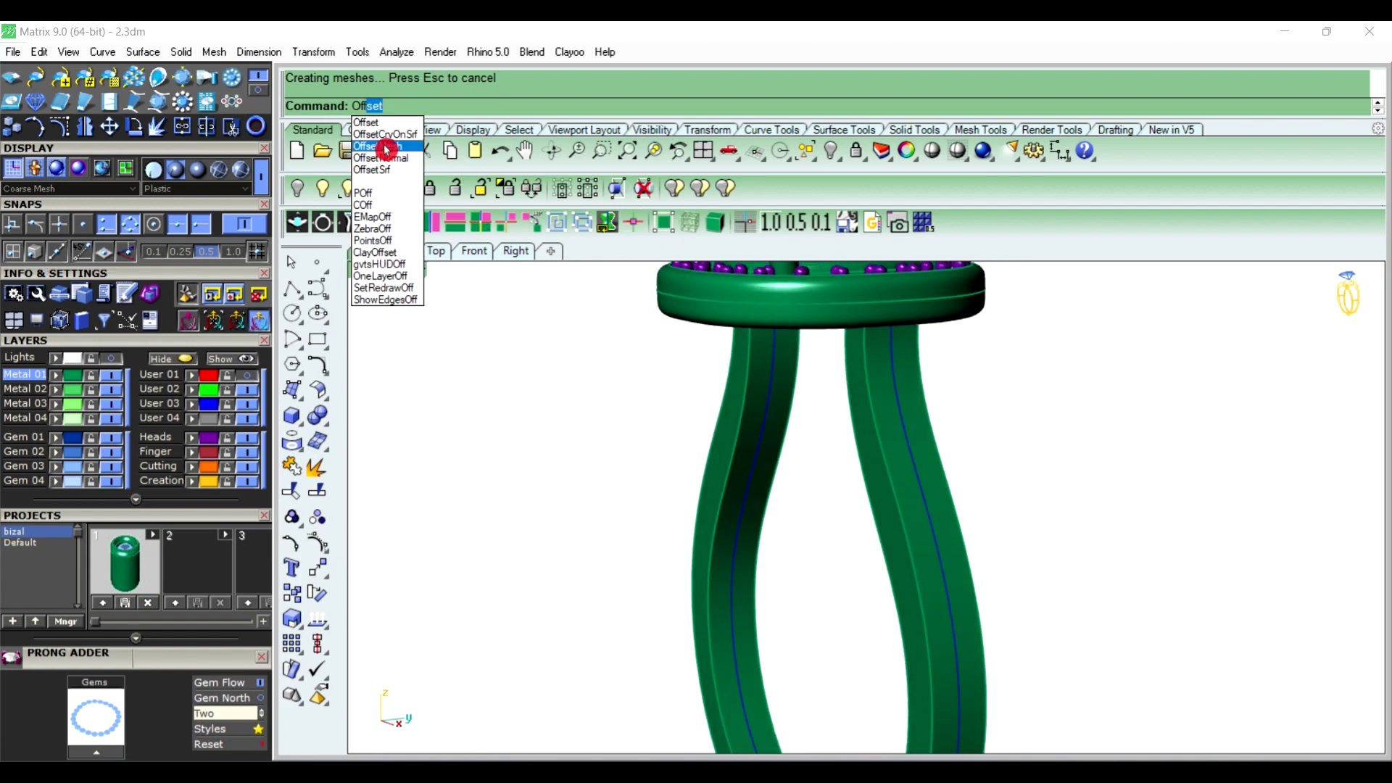
# Offset a curve 0.5, flipped, along the first shank leg's edge on the surface
pyautogui.click(395, 137)
pyautogui.click(906, 545)
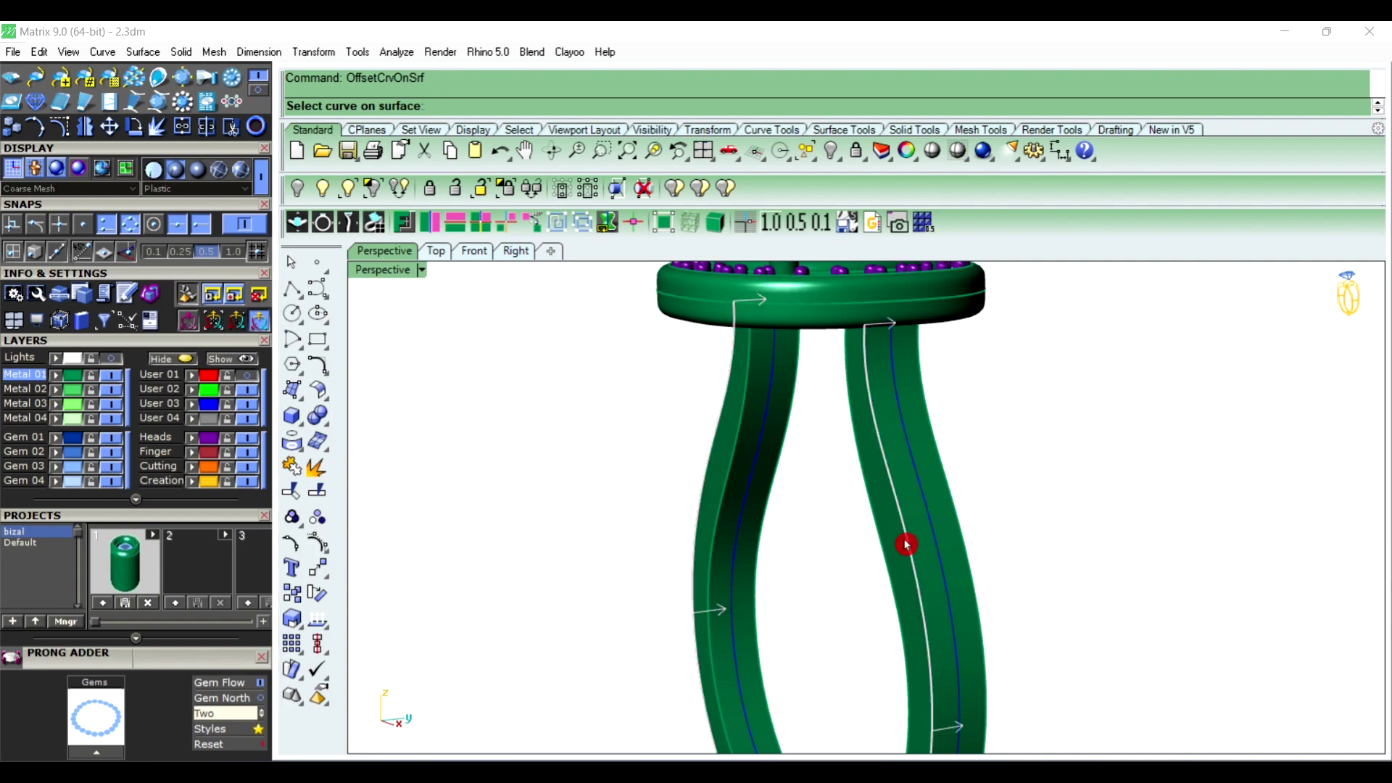
pyautogui.click(947, 591)
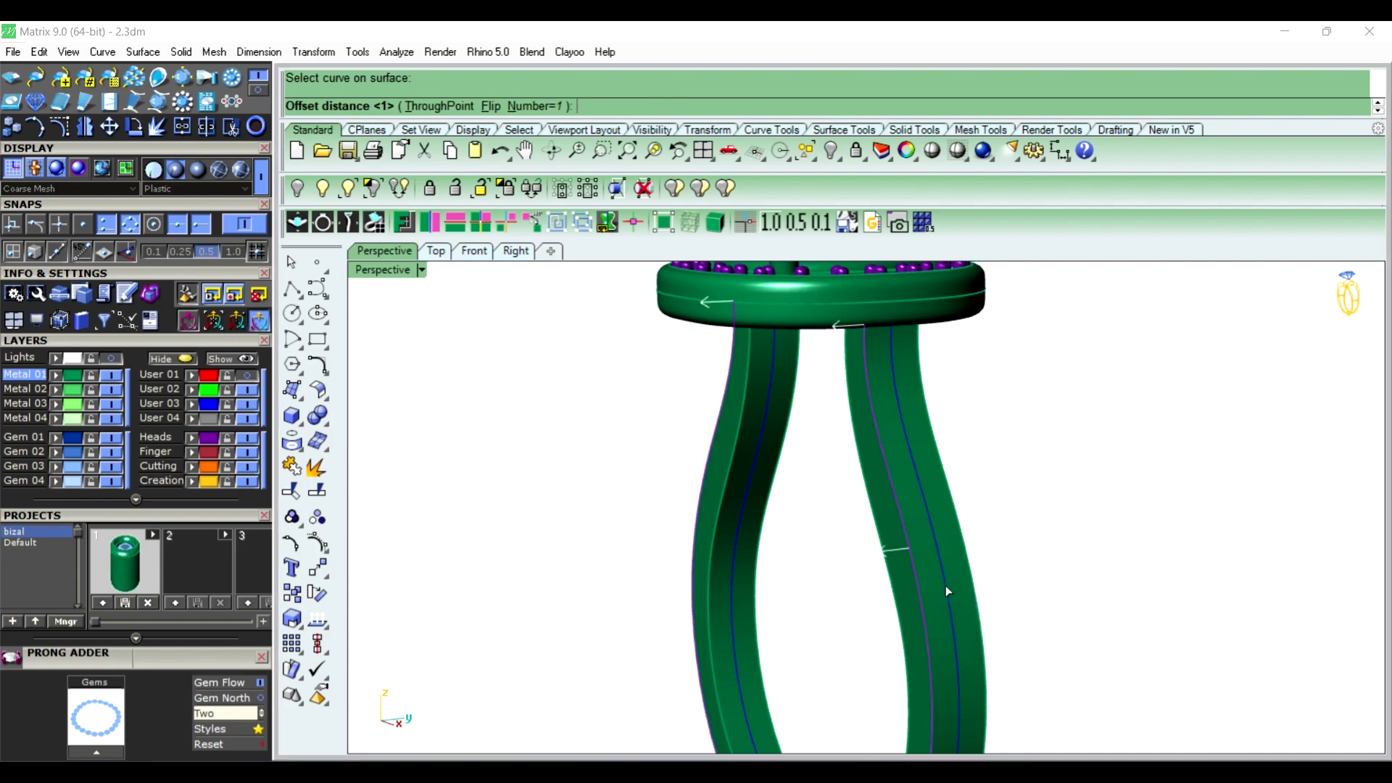
pyautogui.click(491, 116)
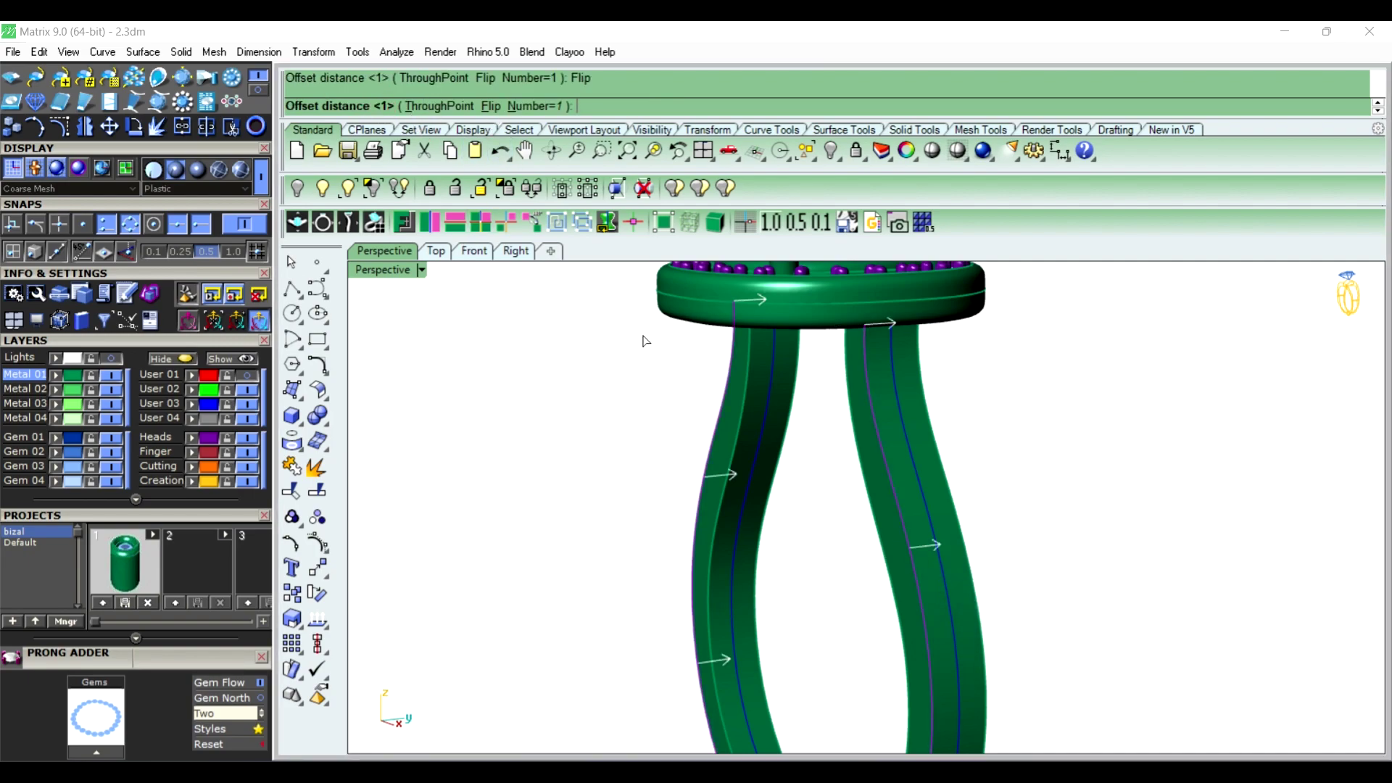
pyautogui.write('5')
pyautogui.rightClick(562, 393)
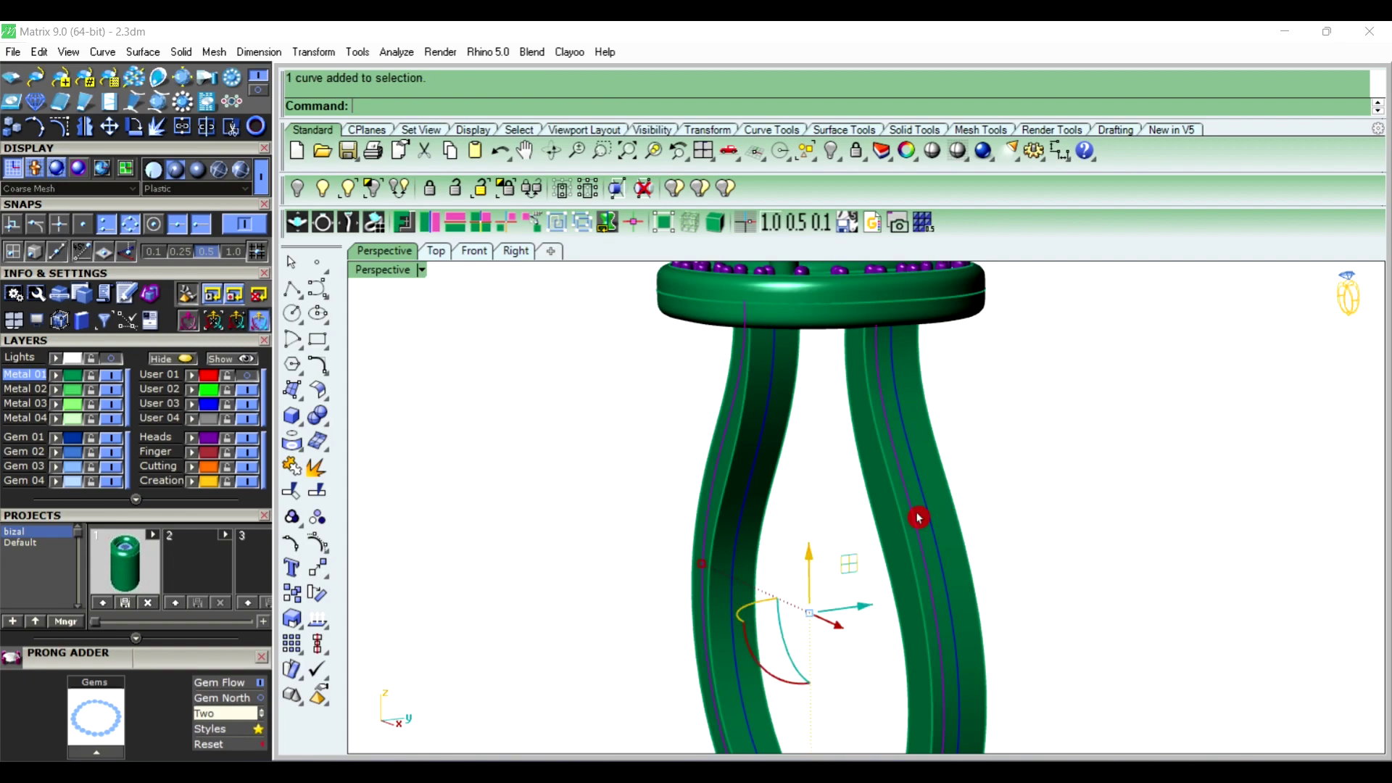
pyautogui.click(1059, 514)
# Repeat the flipped 0.5 curve offset on the other shank leg and nudge that curve sideways
pyautogui.rightClick(982, 512)
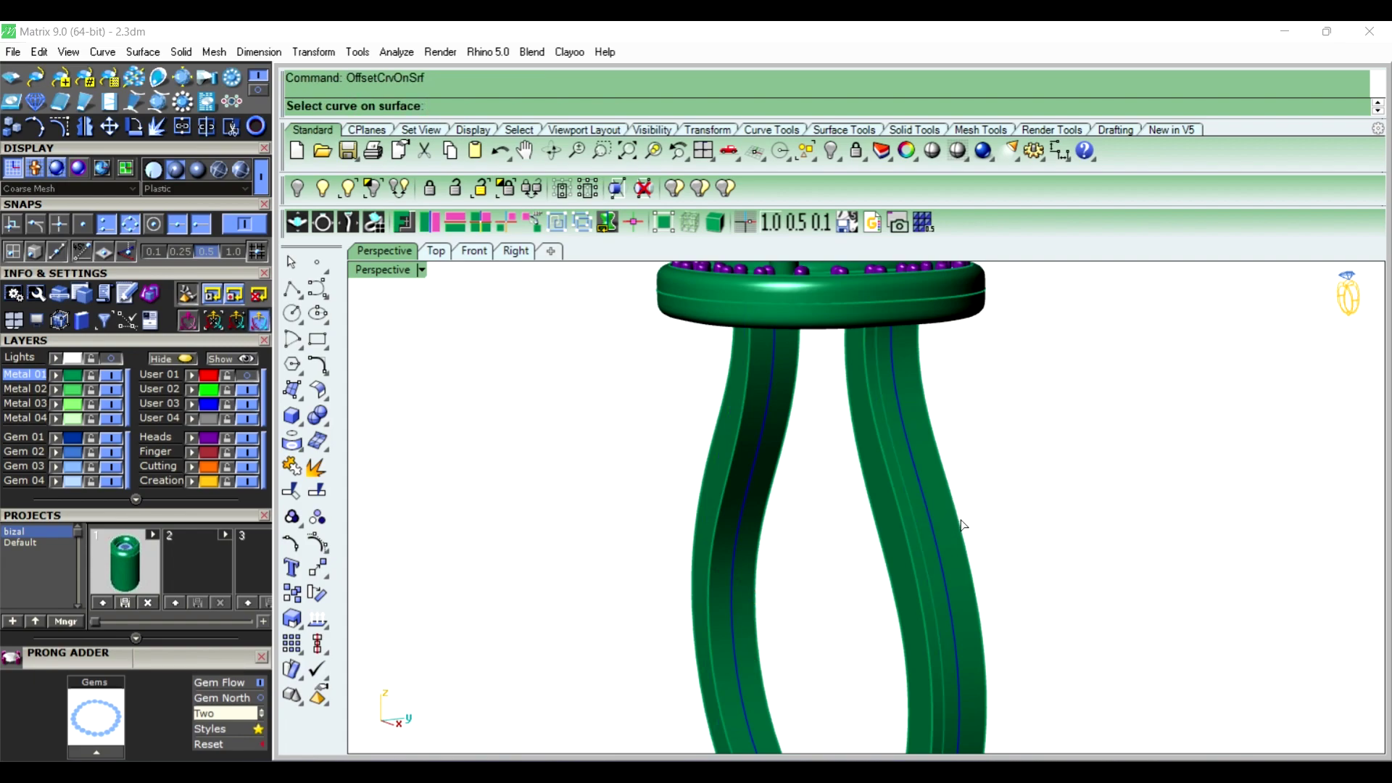
pyautogui.click(963, 524)
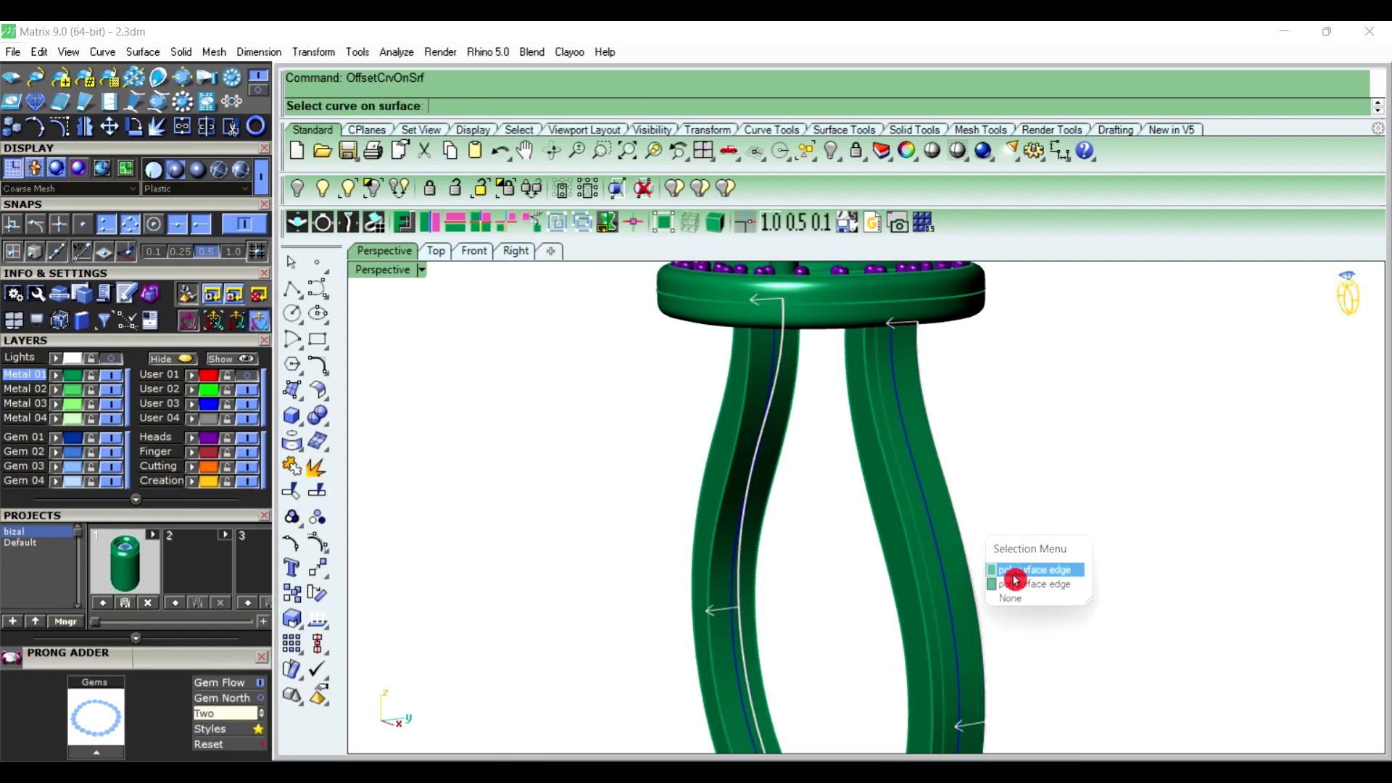
pyautogui.click(1015, 571)
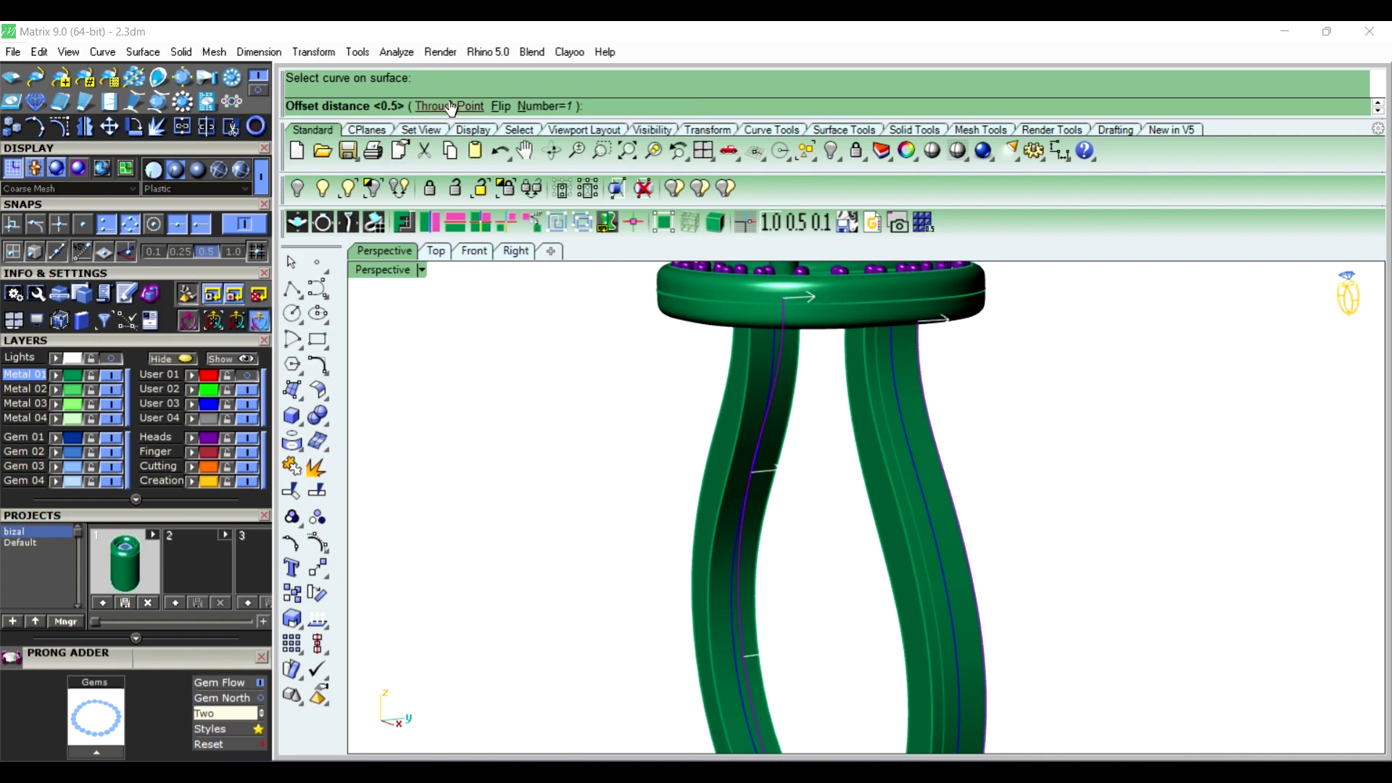
pyautogui.click(499, 109)
pyautogui.rightClick(492, 309)
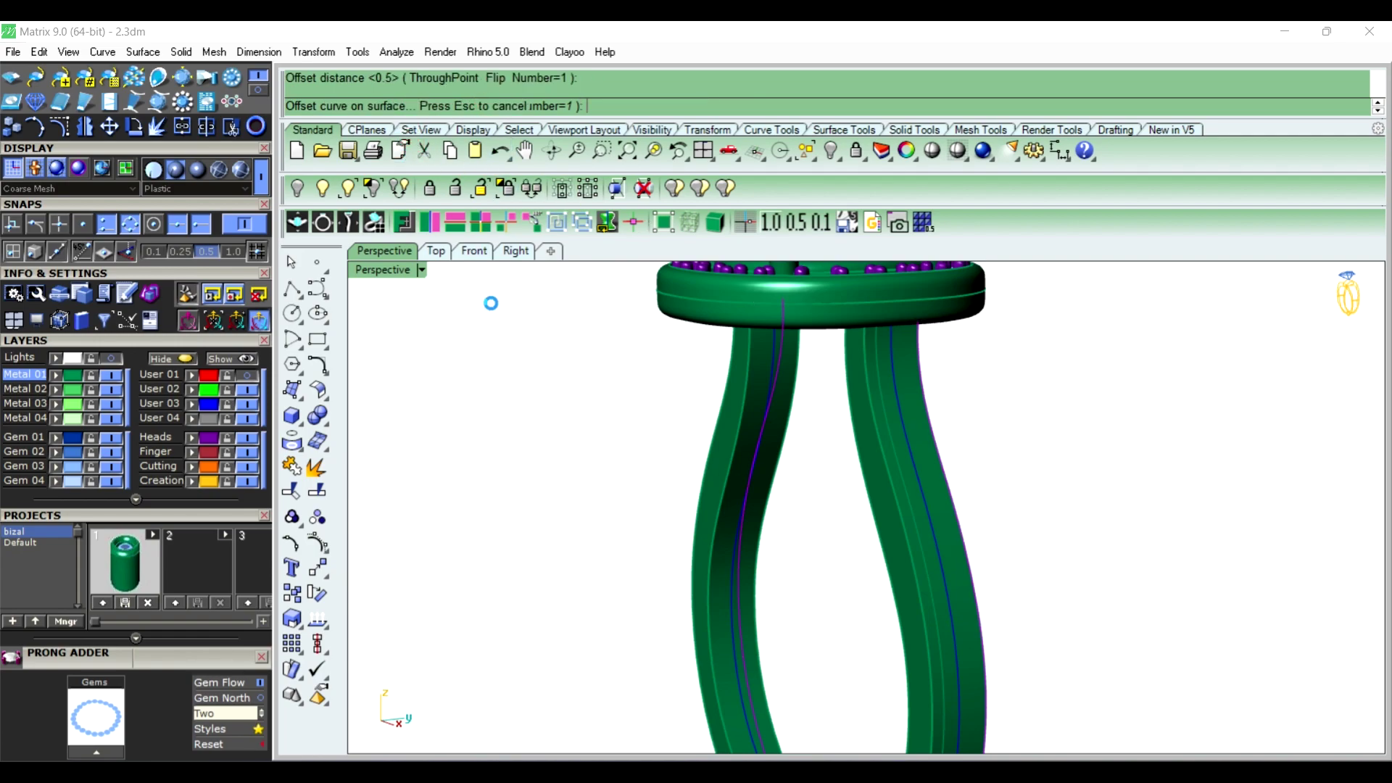
pyautogui.keyDown('ctrl'); pyautogui.moveTo(974, 382); pyautogui.dragTo(949, 494, button='right'); pyautogui.keyUp('ctrl')
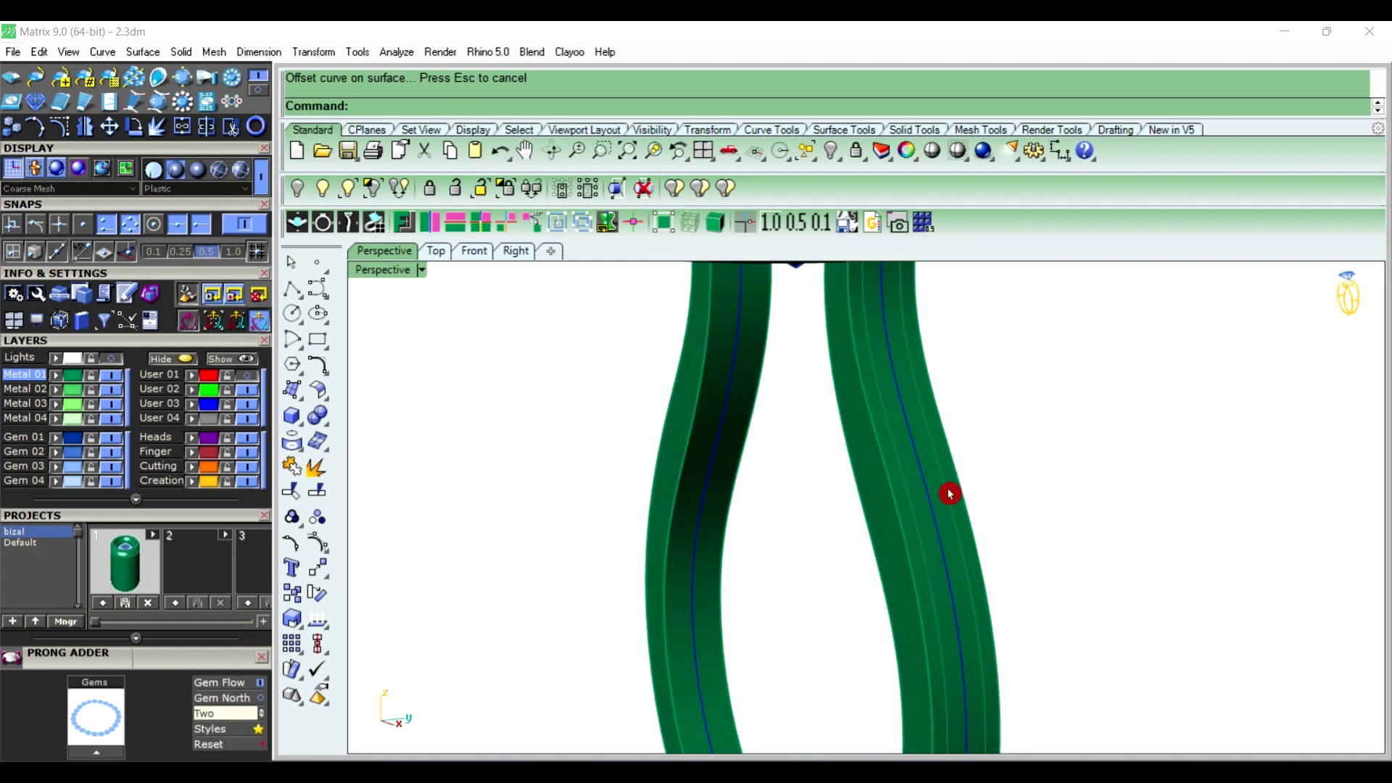
pyautogui.click(918, 519)
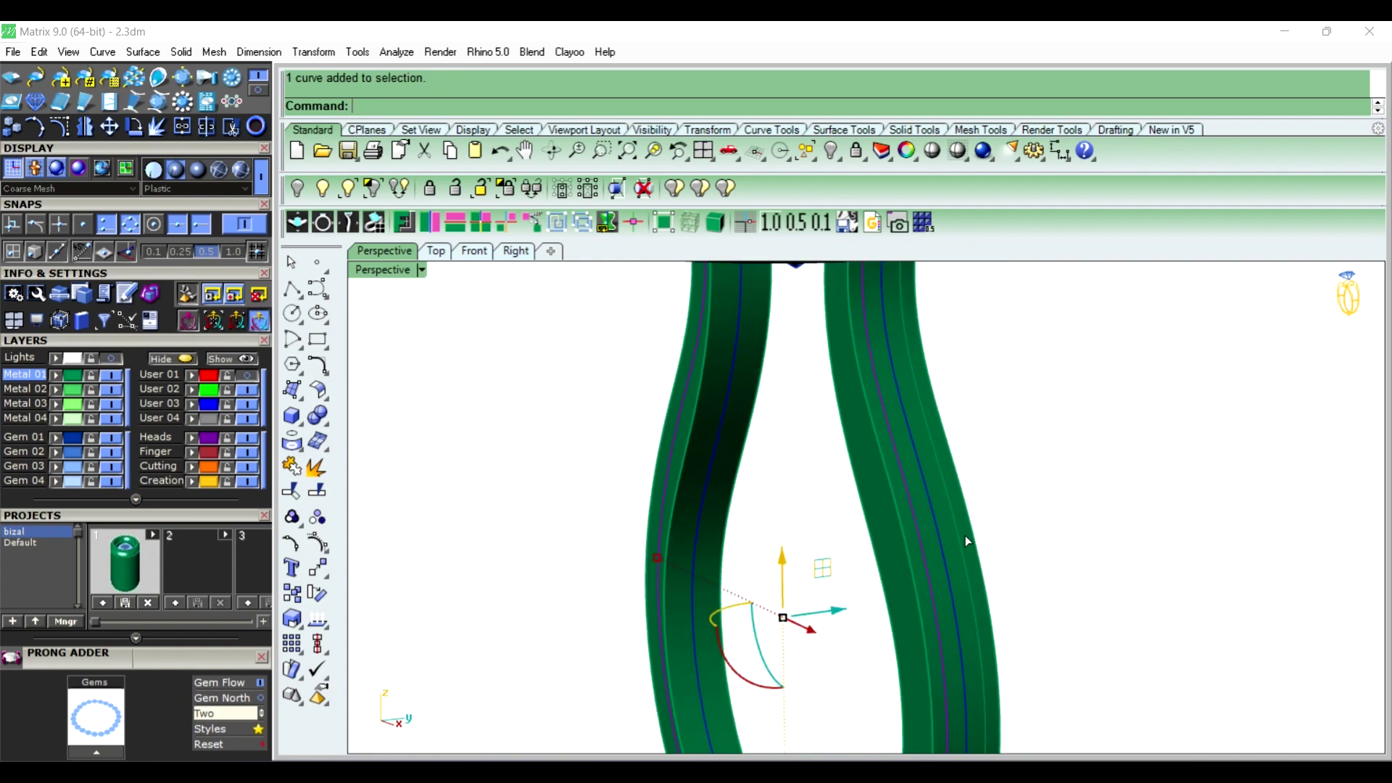
pyautogui.hotkey('alt', 'Right')
pyautogui.rightClick(1045, 536)
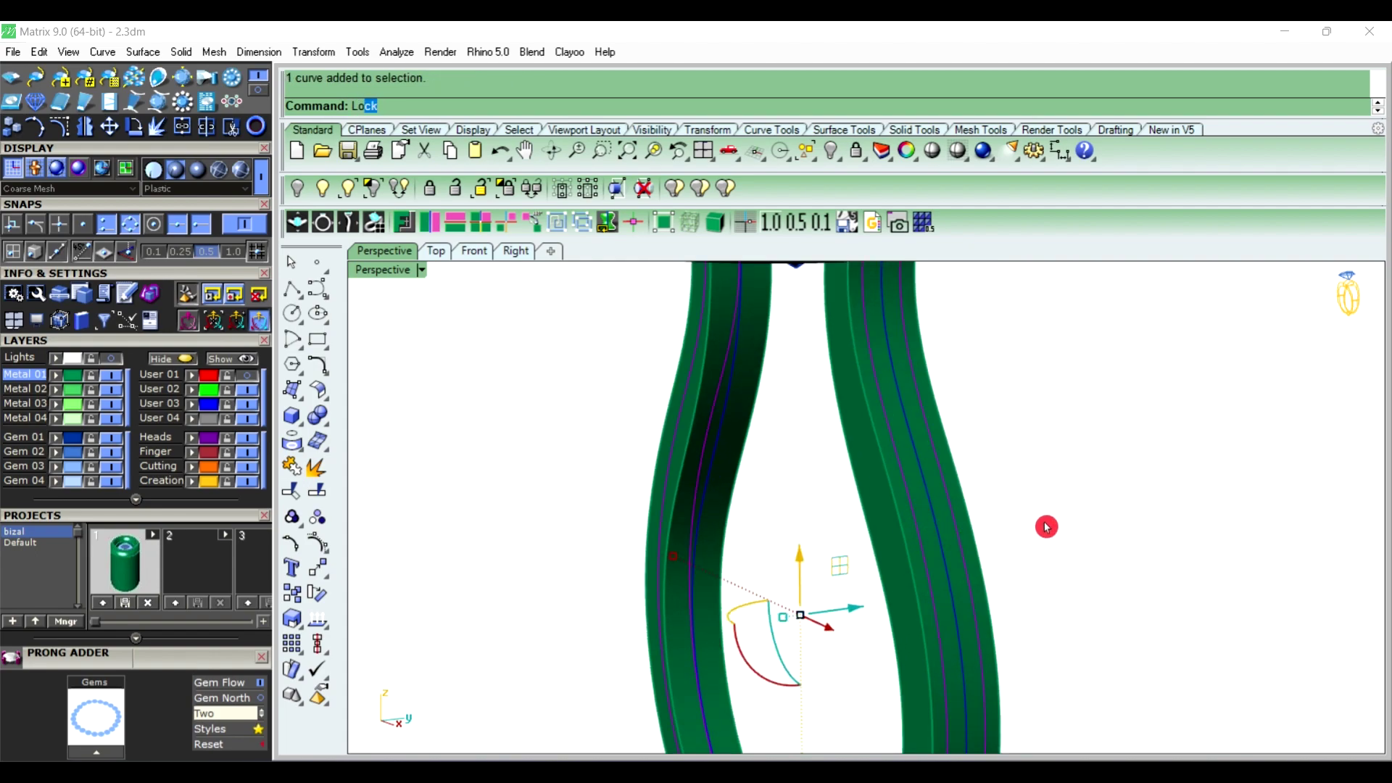
# Loft a surface strip across the rail curves and move it to another Metal layer
pyautogui.press('Return')
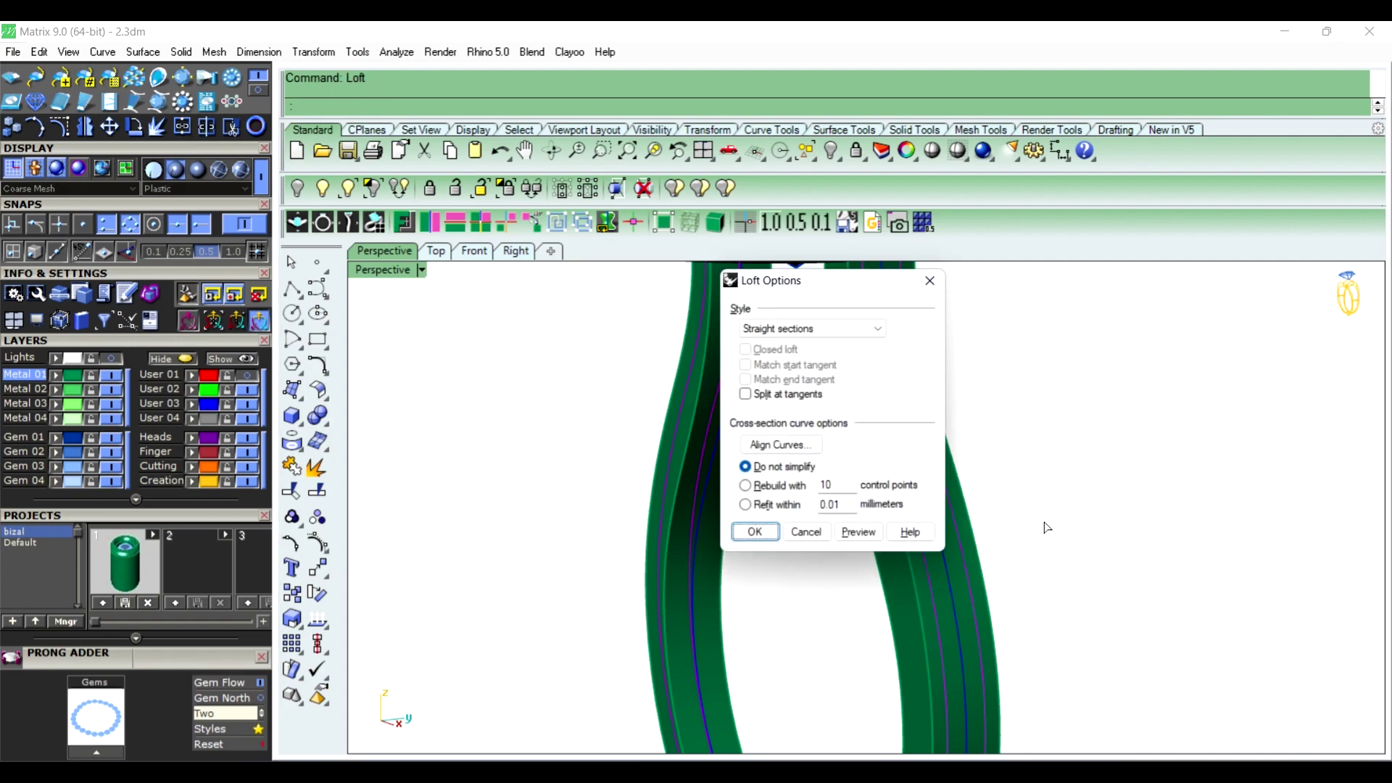
pyautogui.press('Return')
pyautogui.rightClick(1046, 528)
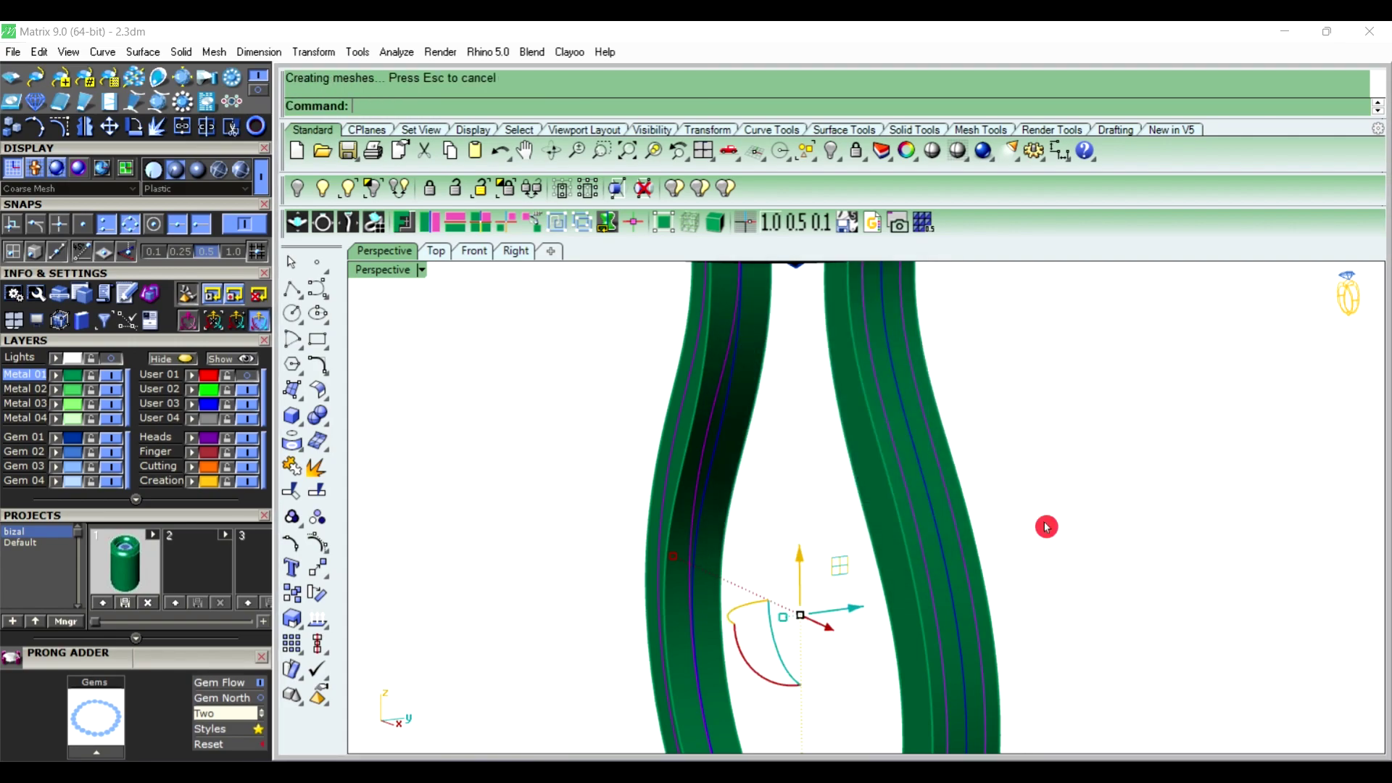
pyautogui.scroll(3, 942, 521)
pyautogui.click(951, 518)
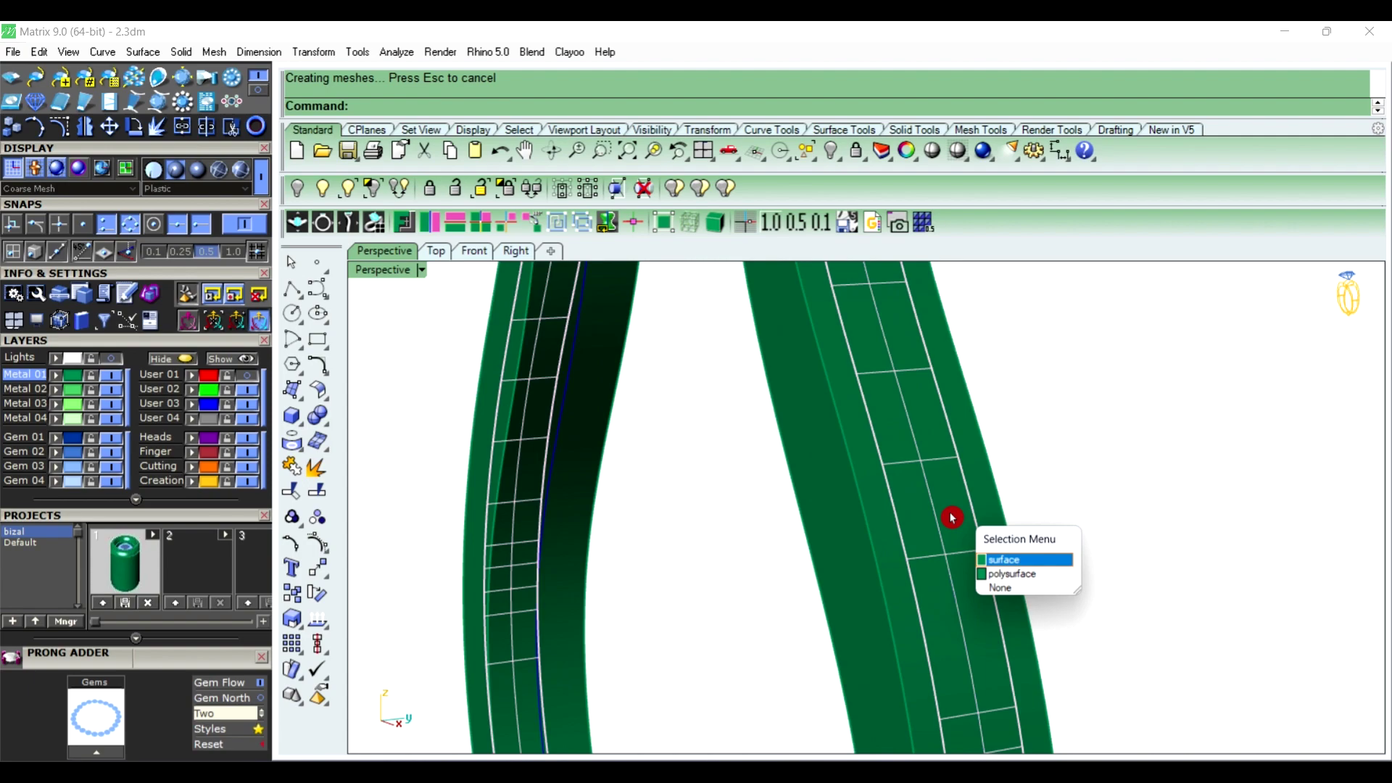
pyautogui.click(1000, 562)
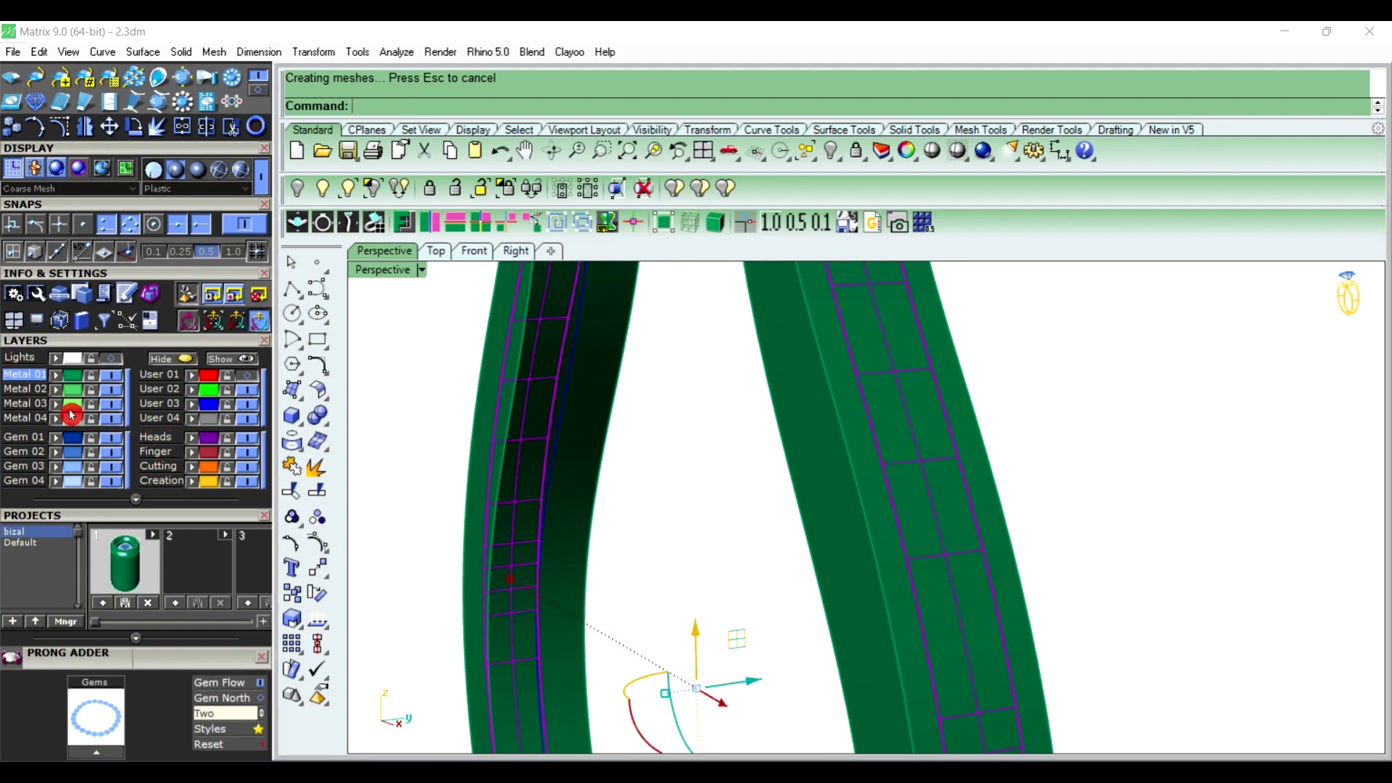
pyautogui.click(60, 411)
pyautogui.scroll(-5, 1044, 430)
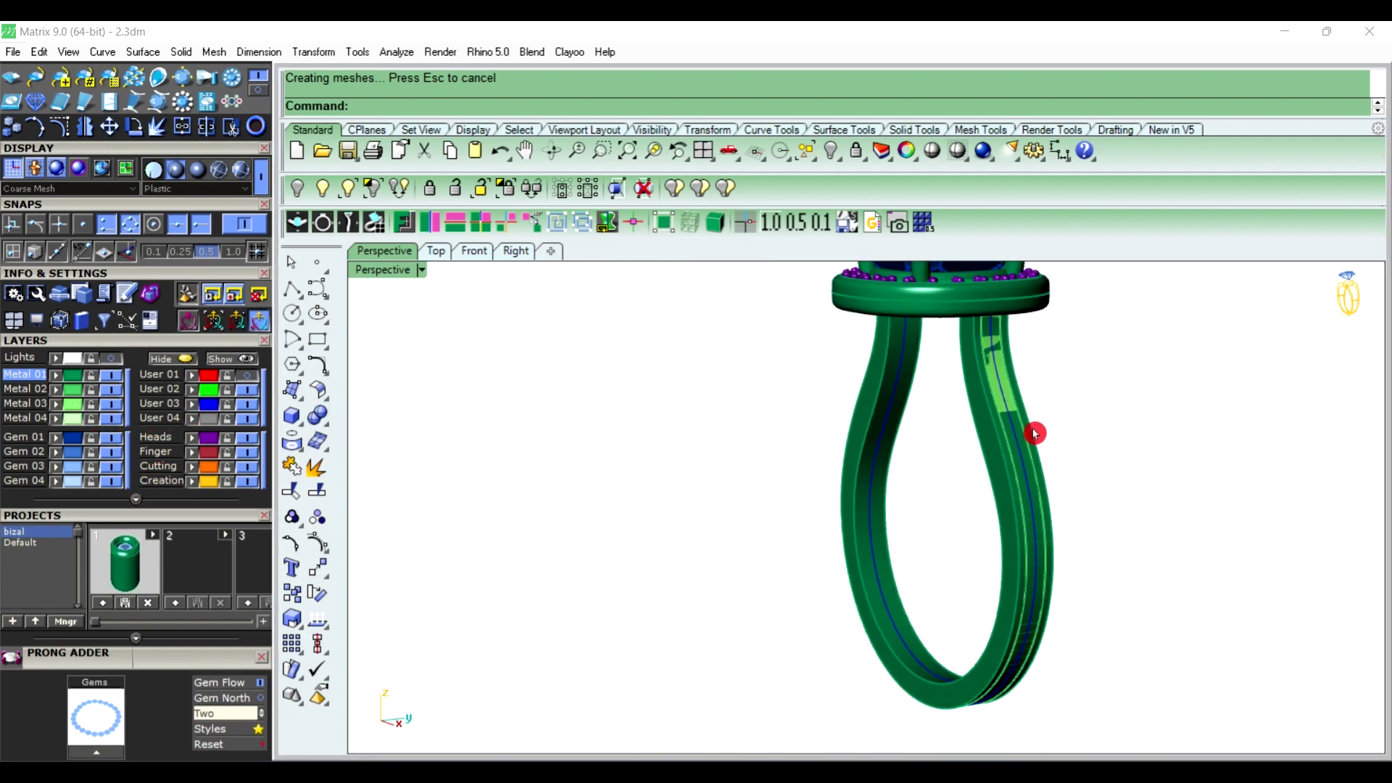
pyautogui.moveTo(1034, 431); pyautogui.dragTo(1008, 471, button='right')
pyautogui.scroll(5, 1008, 470)
pyautogui.moveTo(969, 404); pyautogui.dragTo(1002, 376, button='right')
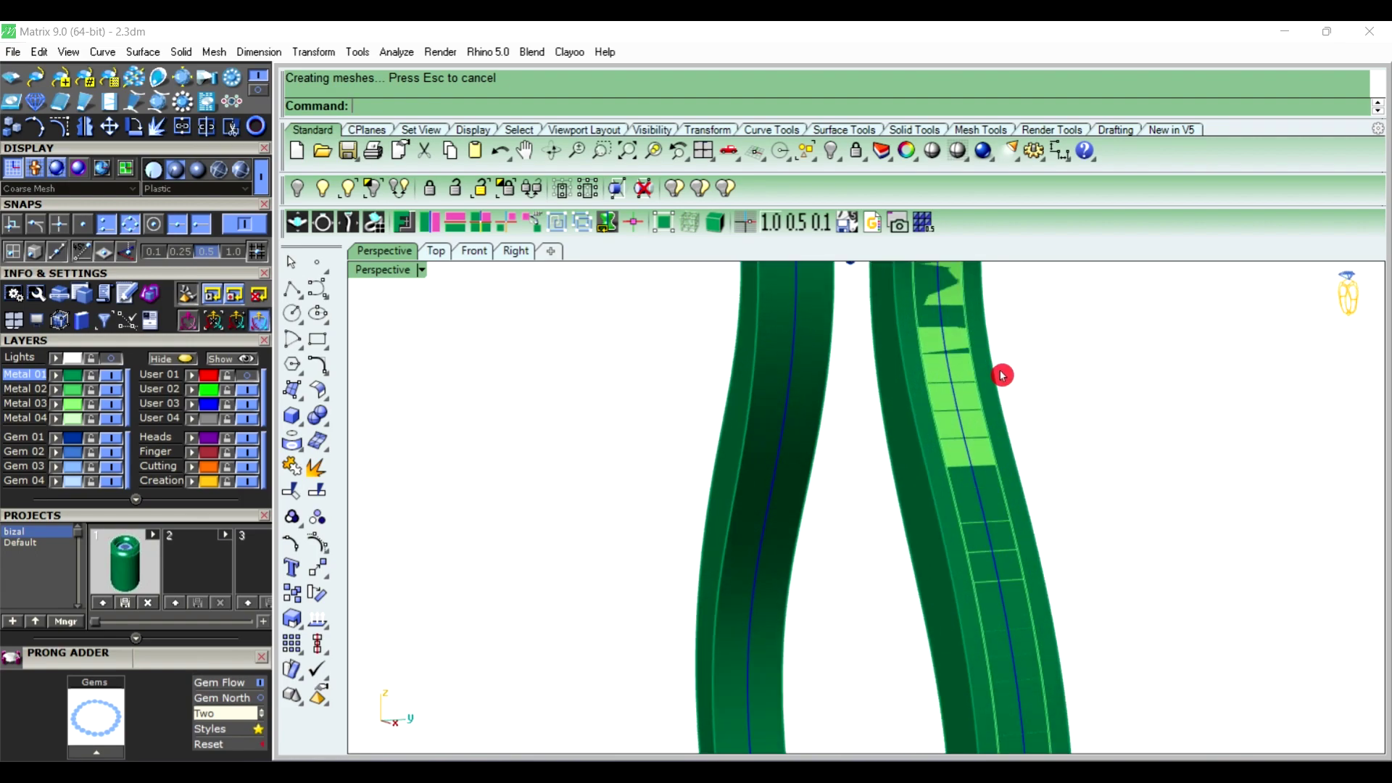
# Offset the lofted strip 0.5 into a solid
pyautogui.click(945, 405)
pyautogui.click(1002, 449)
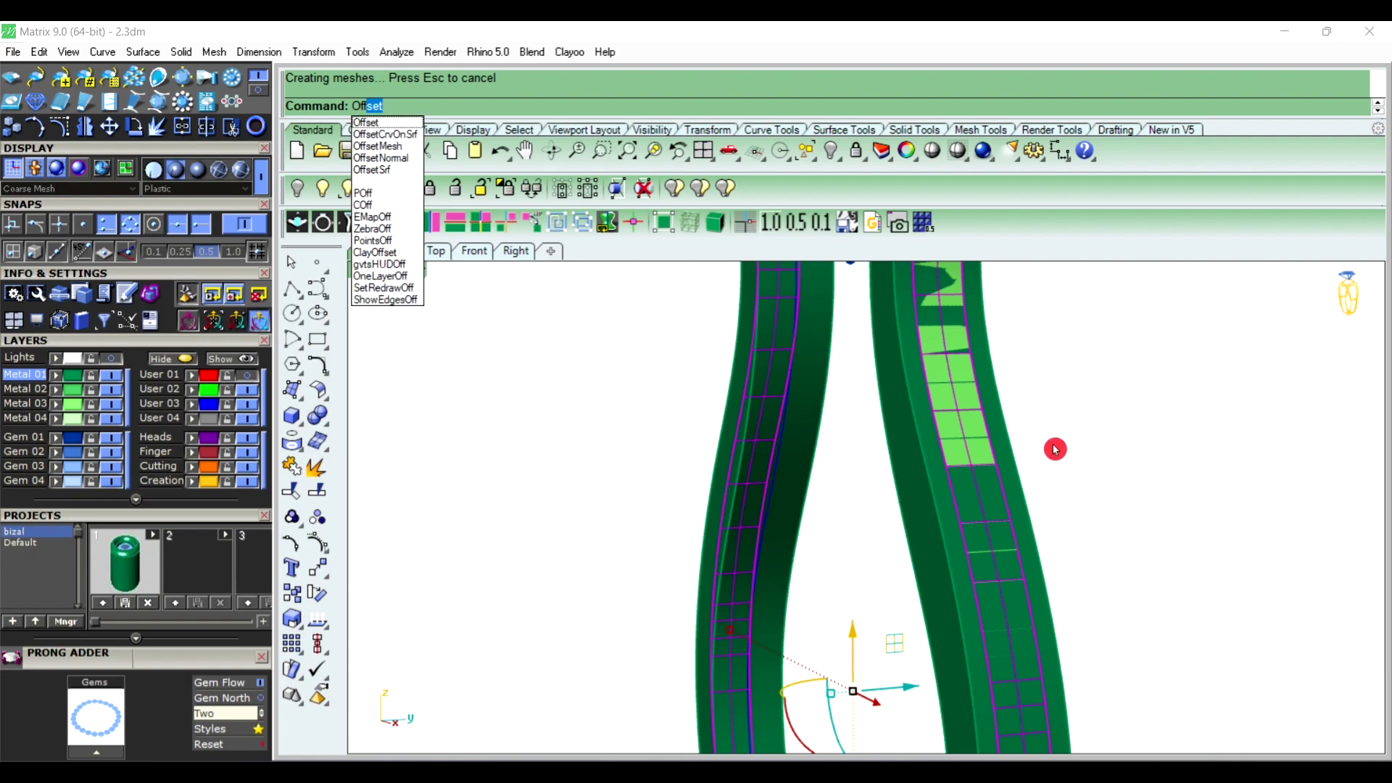
pyautogui.click(394, 178)
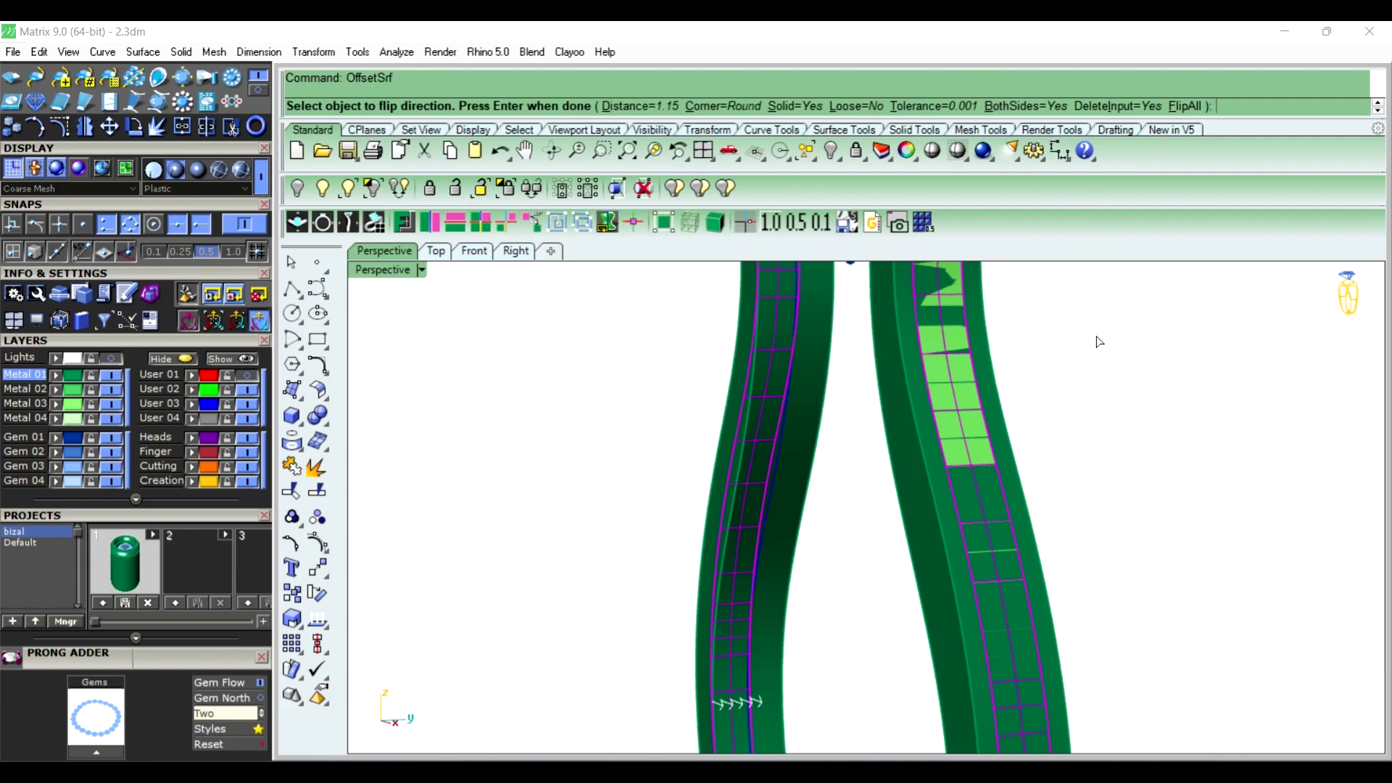
pyautogui.write('.5')
pyautogui.press('Return')
pyautogui.press('Return')
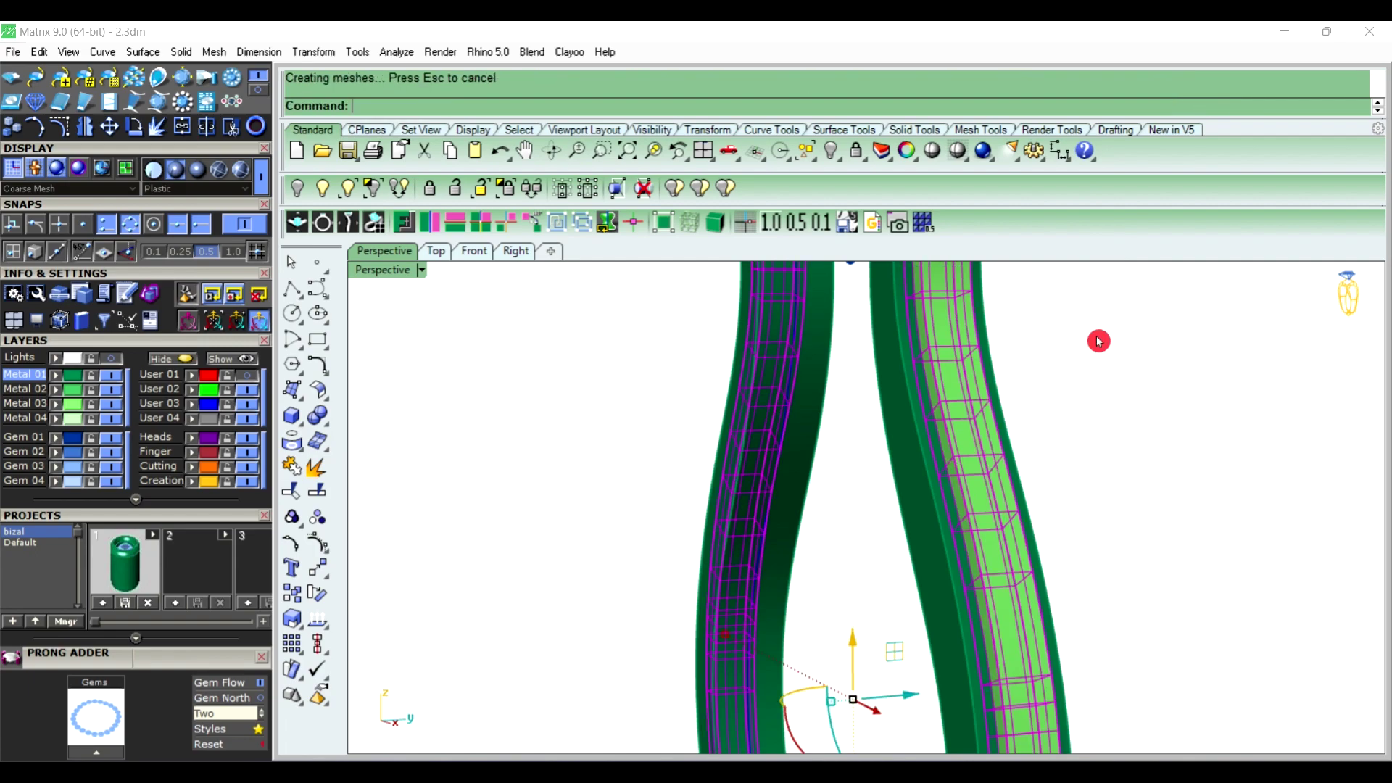
pyautogui.moveTo(1129, 384); pyautogui.dragTo(964, 497, button='right')
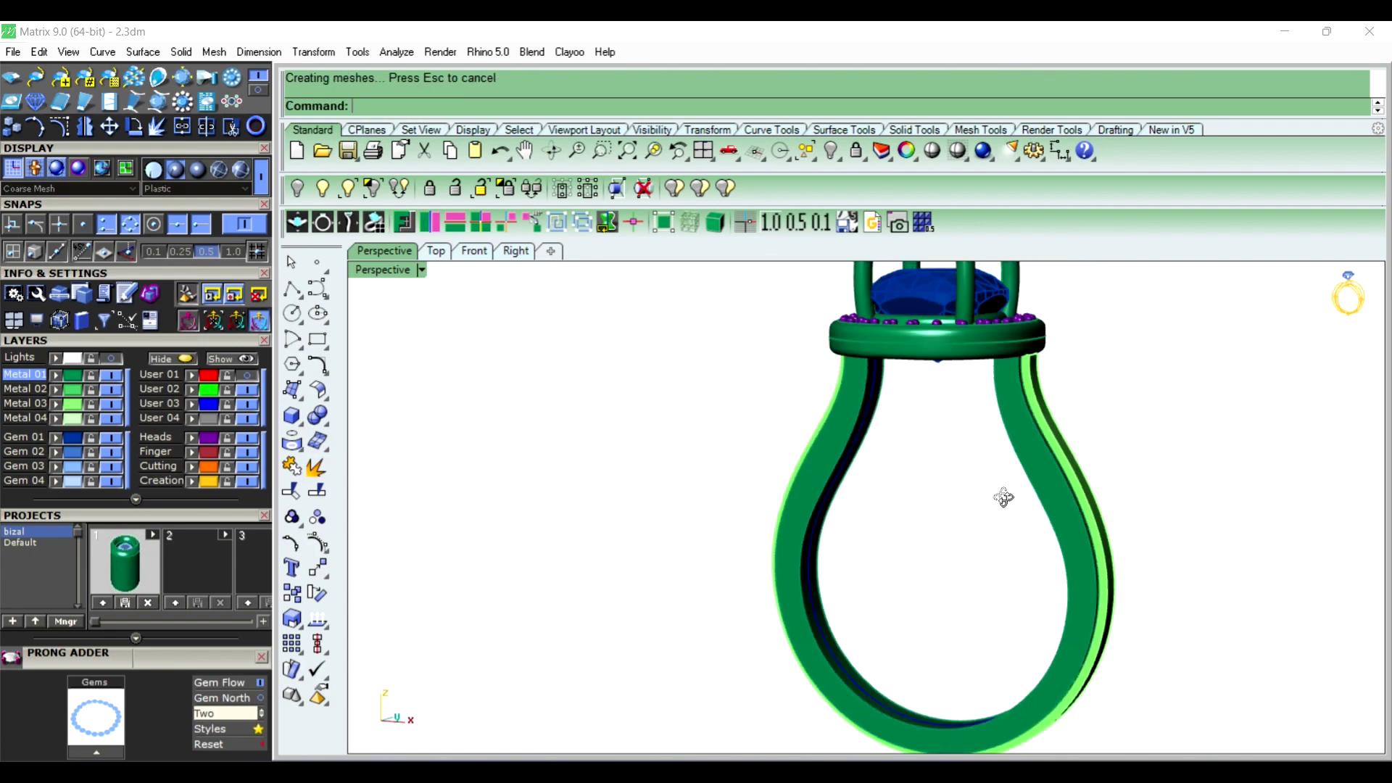
pyautogui.scroll(3, 1023, 447)
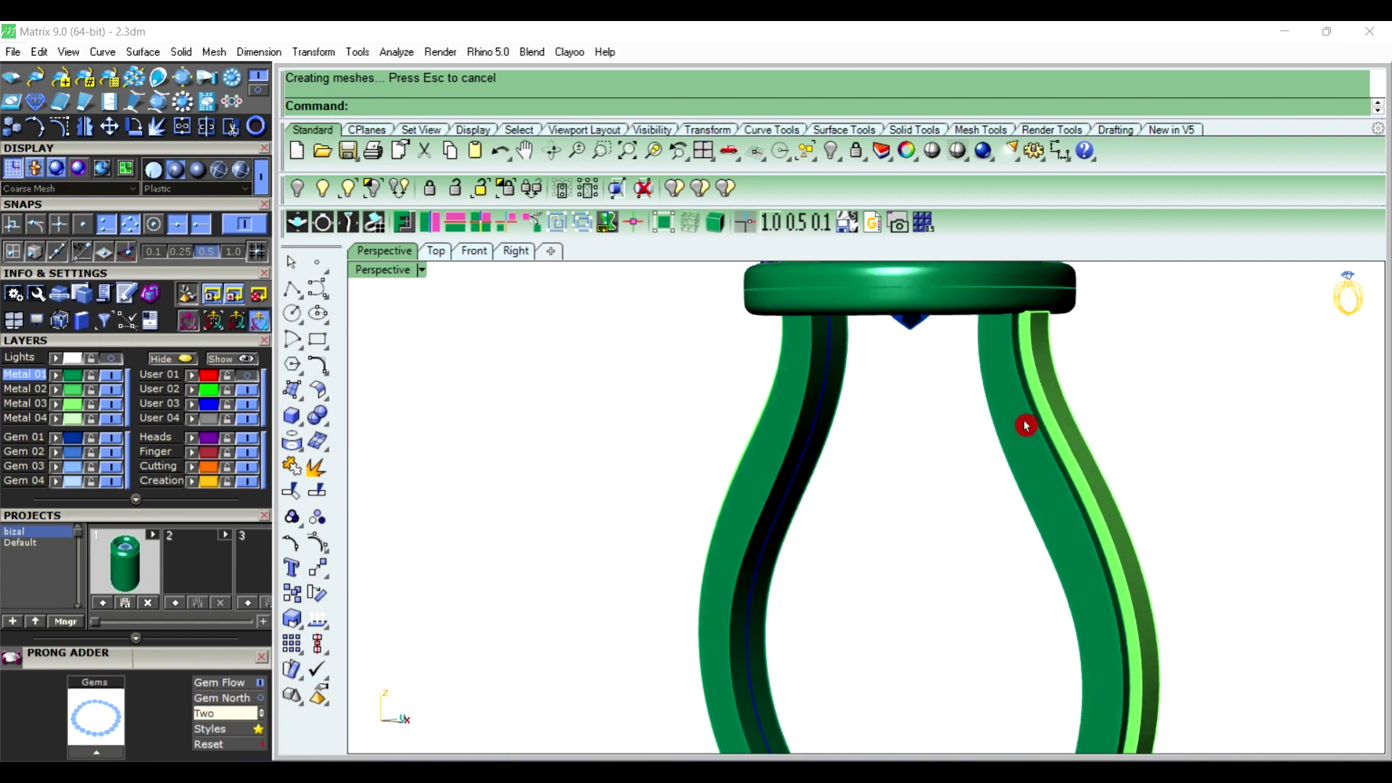
pyautogui.click(1022, 447)
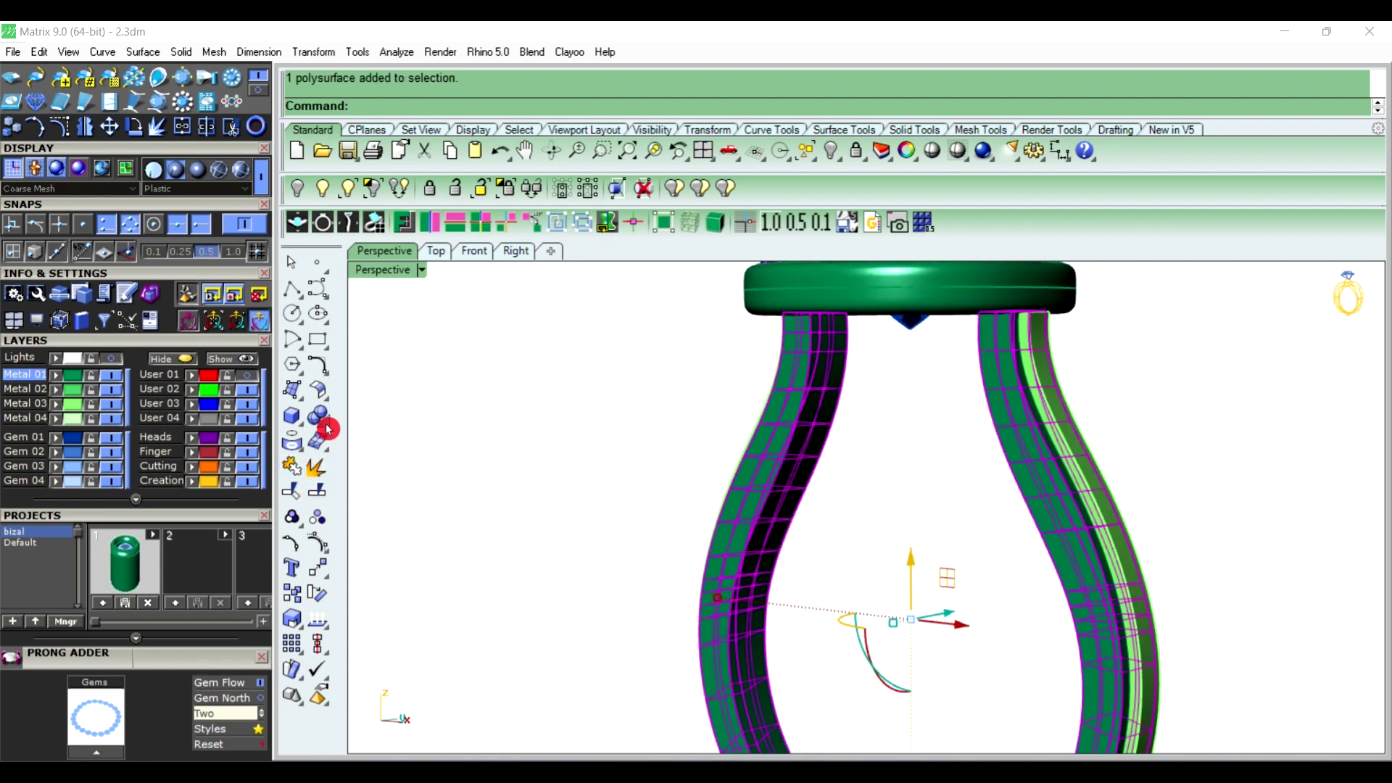
# Subtract the thickened strip from the ring band with Boolean Difference
pyautogui.moveTo(327, 429); pyautogui.dragTo(376, 426)
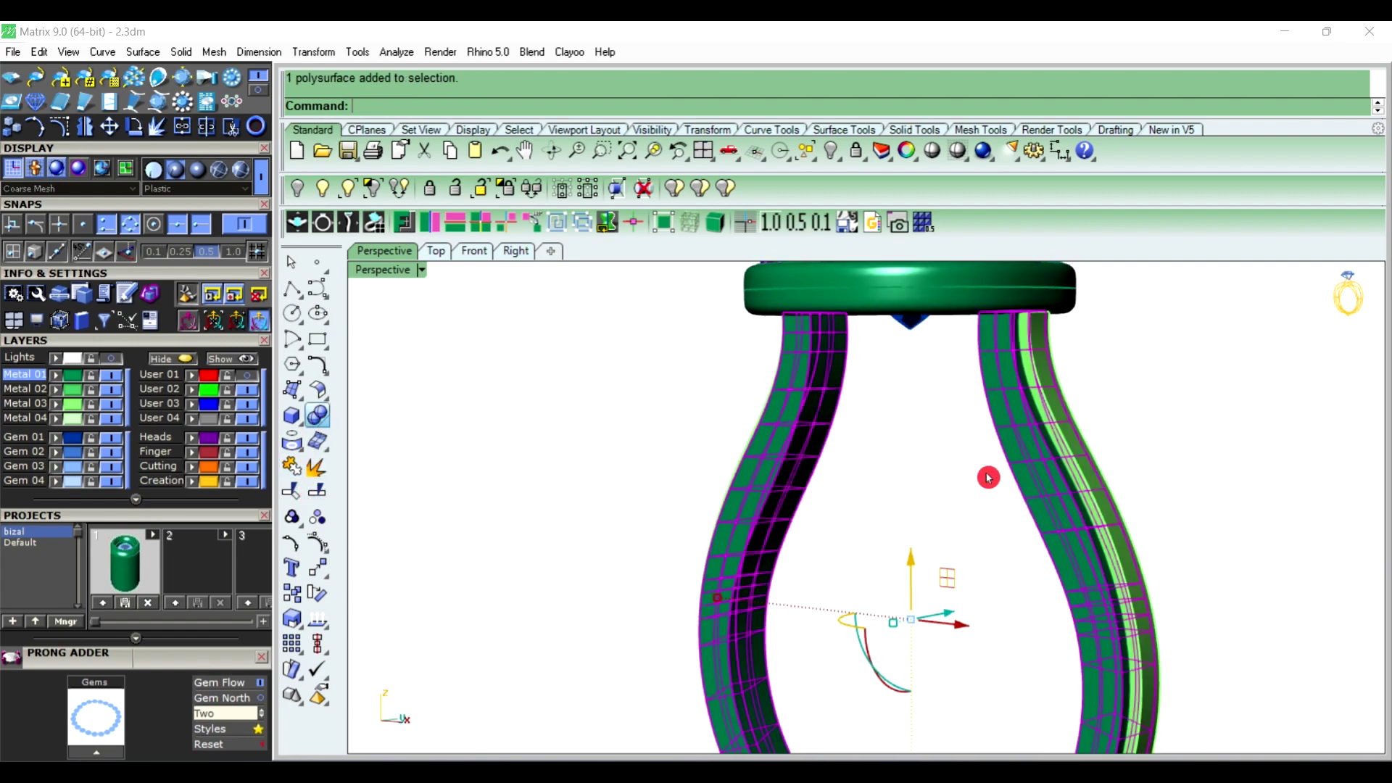
pyautogui.click(1079, 480)
pyautogui.rightClick(1213, 466)
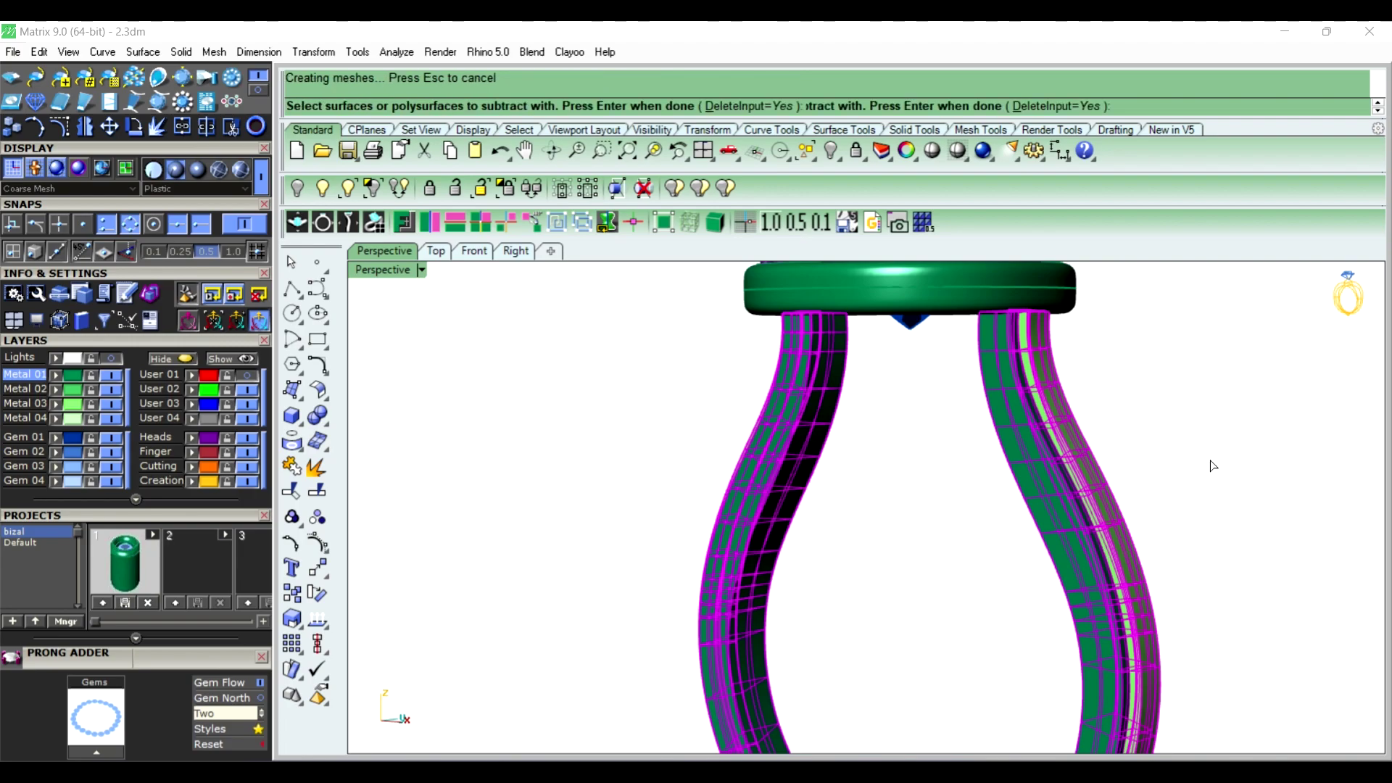
pyautogui.moveTo(1212, 466)
pyautogui.mouseDown(button='right')
pyautogui.moveTo(1058, 603)
pyautogui.moveTo(1071, 386)
pyautogui.moveTo(1072, 460)
pyautogui.moveTo(634, 475)
pyautogui.moveTo(873, 426)
pyautogui.moveTo(819, 322)
pyautogui.moveTo(790, 377)
pyautogui.moveTo(696, 449)
pyautogui.mouseUp(button='right')
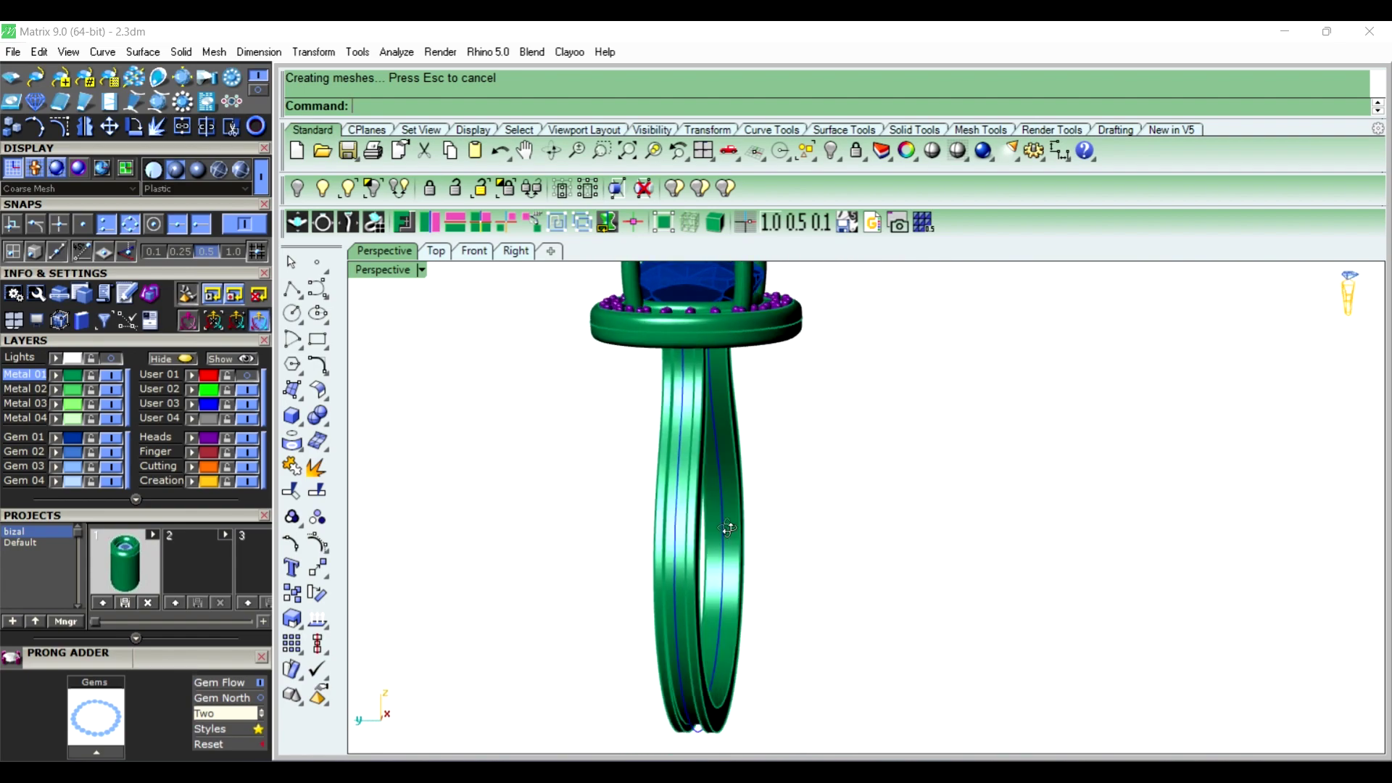
pyautogui.scroll(5, 689, 471)
pyautogui.scroll(2, 669, 445)
# Delete the leftover shank piece, leaving the thickened leg solids below the head
pyautogui.click(668, 445)
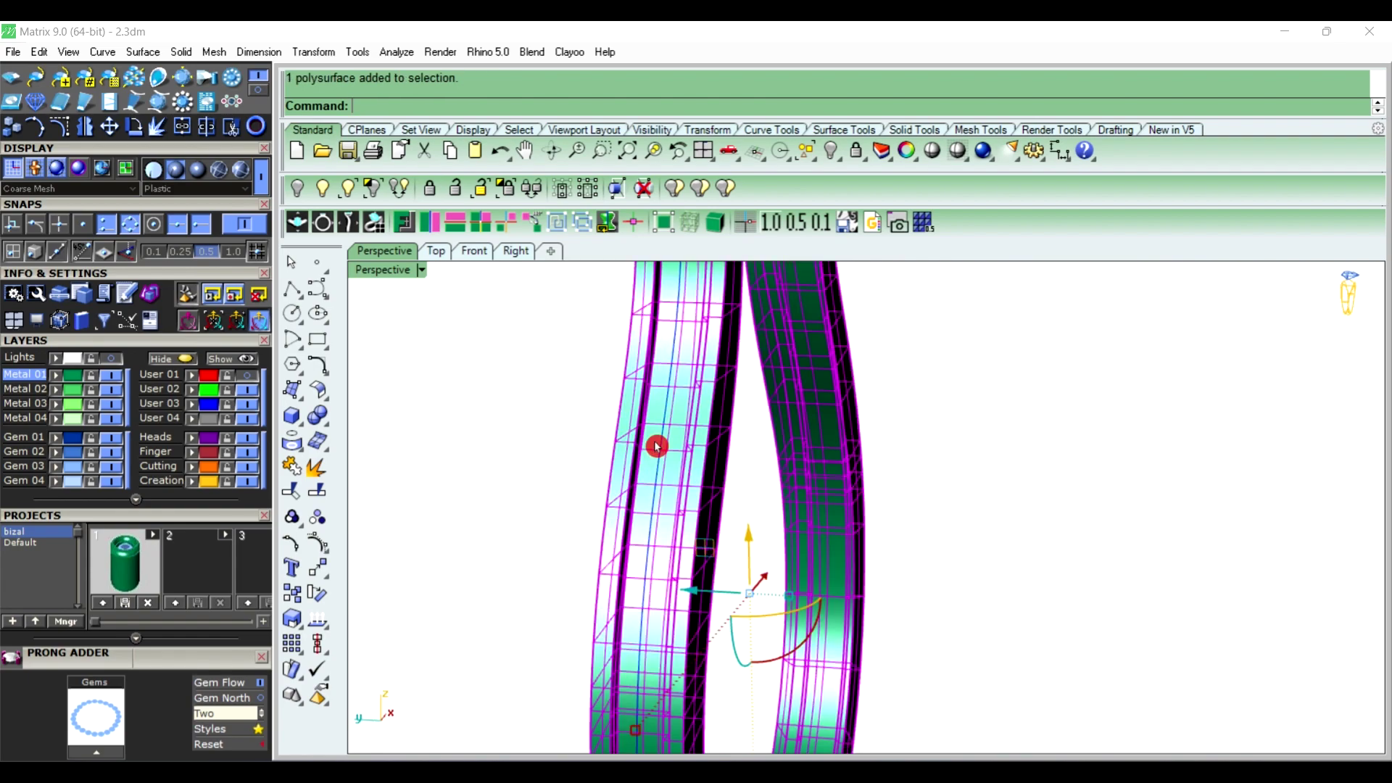
pyautogui.click(1153, 450)
pyautogui.scroll(2, 635, 460)
pyautogui.press('Delete')
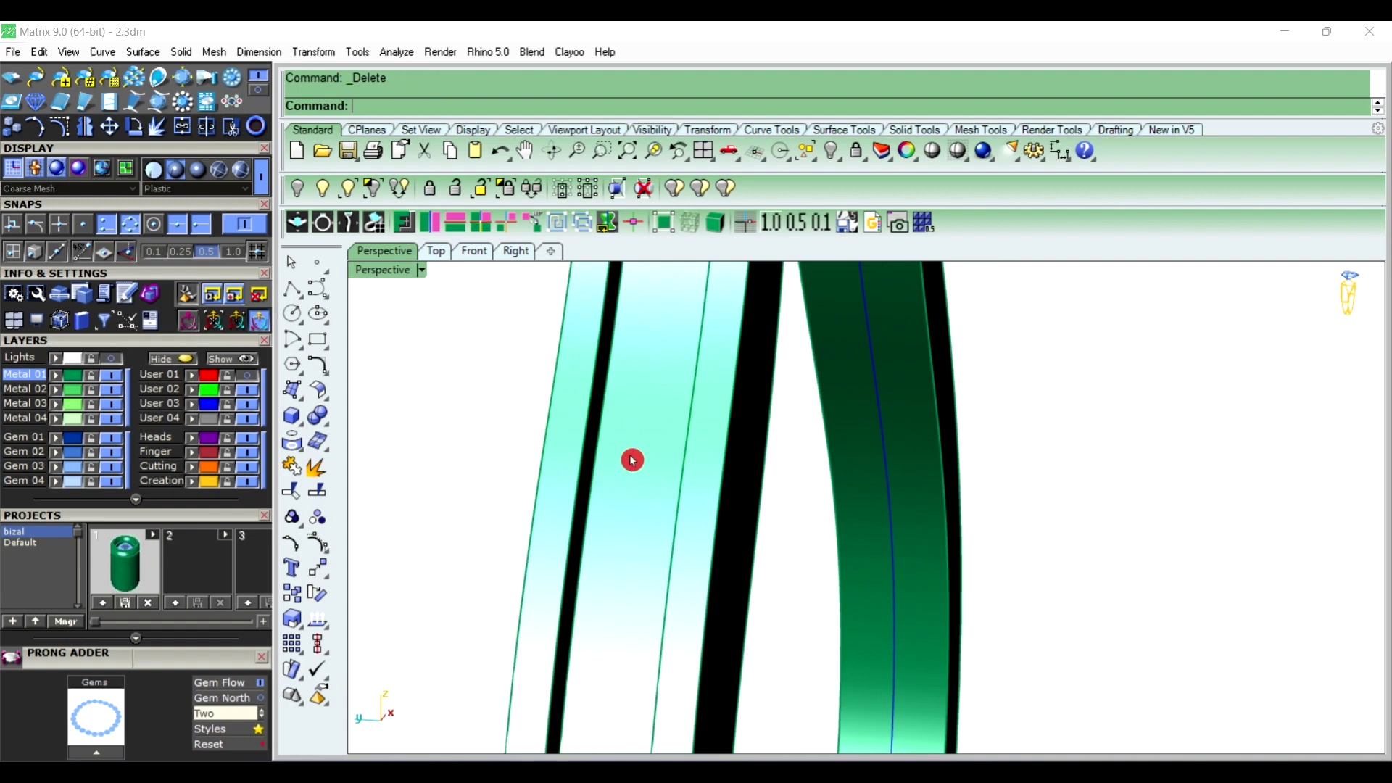
pyautogui.scroll(-3, 647, 460)
pyautogui.moveTo(646, 460); pyautogui.dragTo(732, 549, button='right')
pyautogui.scroll(-3, 662, 513)
pyautogui.moveTo(662, 513)
pyautogui.mouseDown(button='right')
pyautogui.moveTo(1013, 372)
pyautogui.moveTo(743, 472)
pyautogui.moveTo(667, 491)
pyautogui.moveTo(585, 488)
pyautogui.moveTo(649, 526)
pyautogui.mouseUp(button='right')
pyautogui.scroll(5, 768, 473)
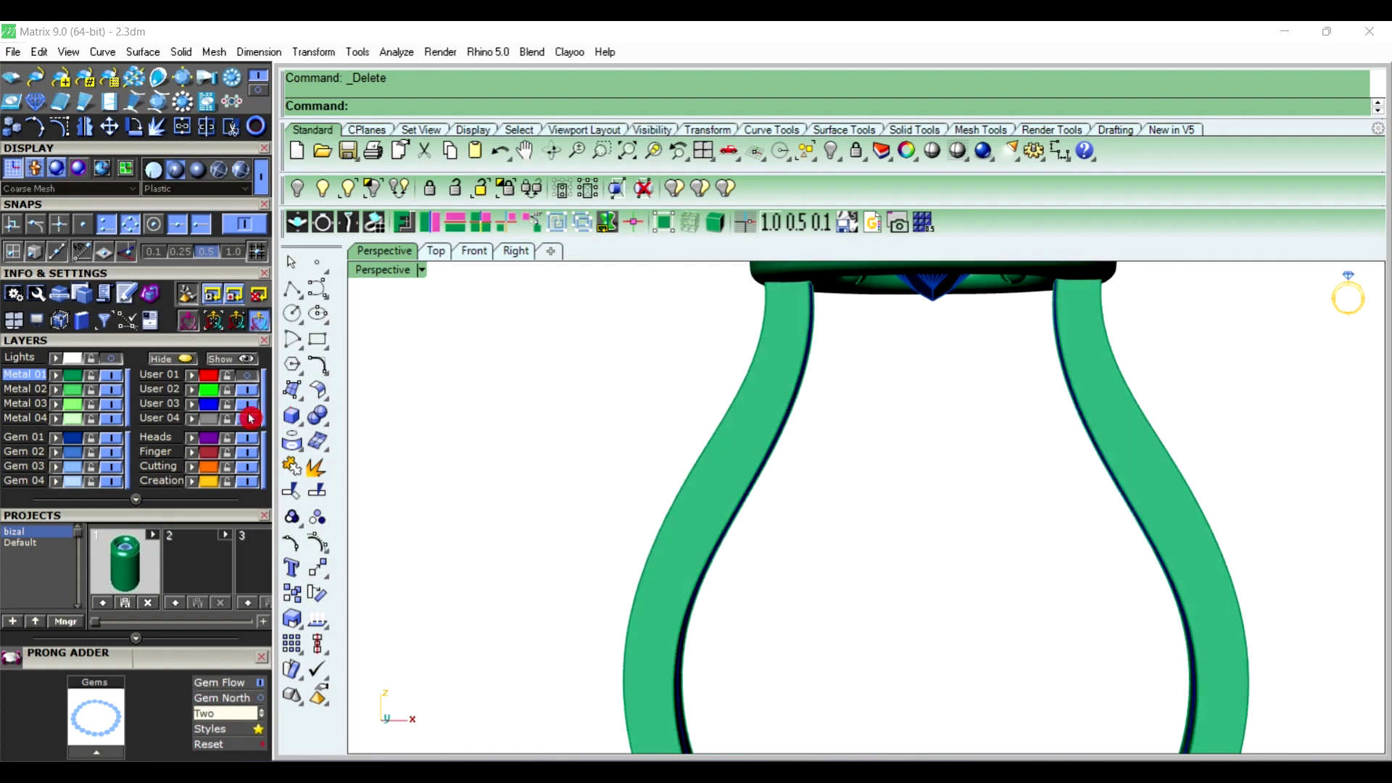
# Orbit and zoom around the ring, then show it in the Front viewport
pyautogui.scroll(-2, 802, 445)
pyautogui.scroll(-3, 802, 447)
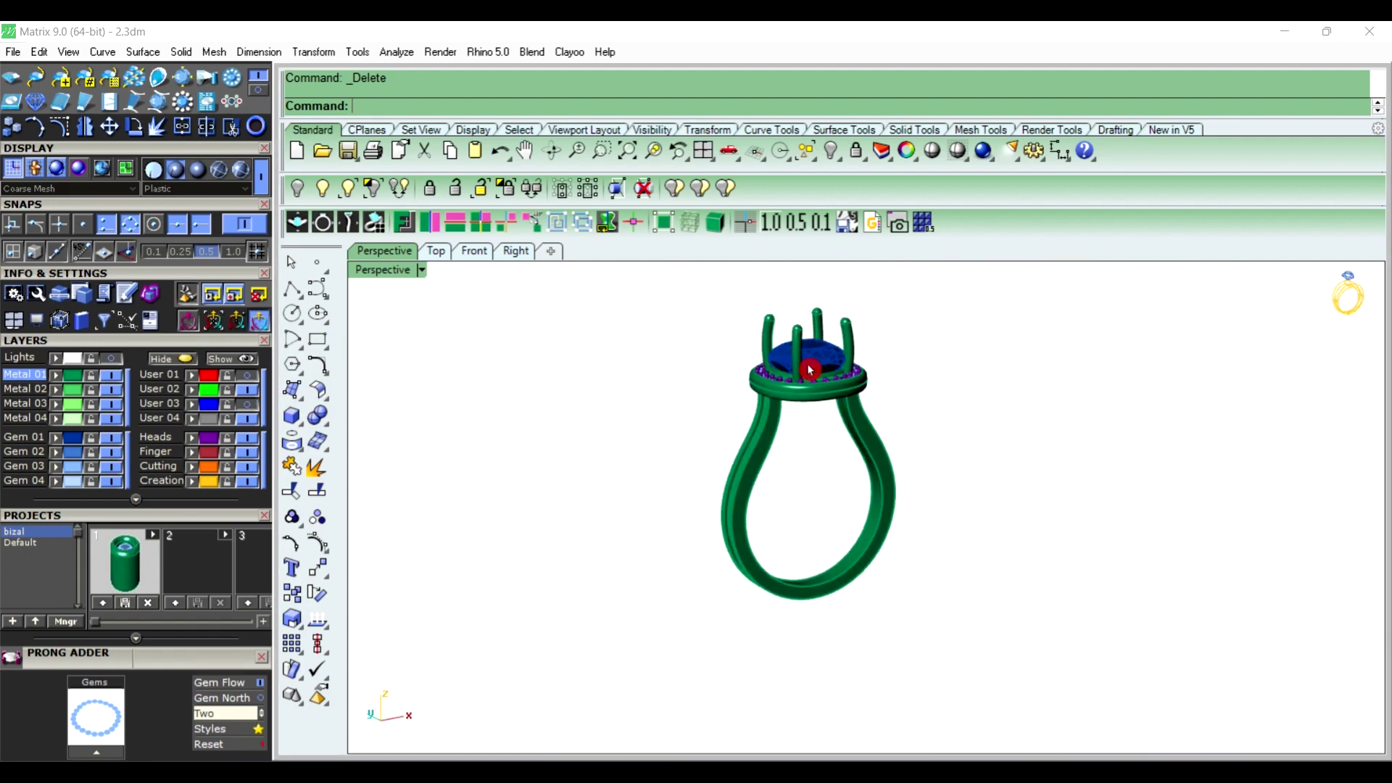
pyautogui.scroll(2, 810, 371)
pyautogui.moveTo(817, 426); pyautogui.dragTo(771, 410, button='right')
pyautogui.scroll(1, 780, 442)
pyautogui.scroll(-2, 791, 451)
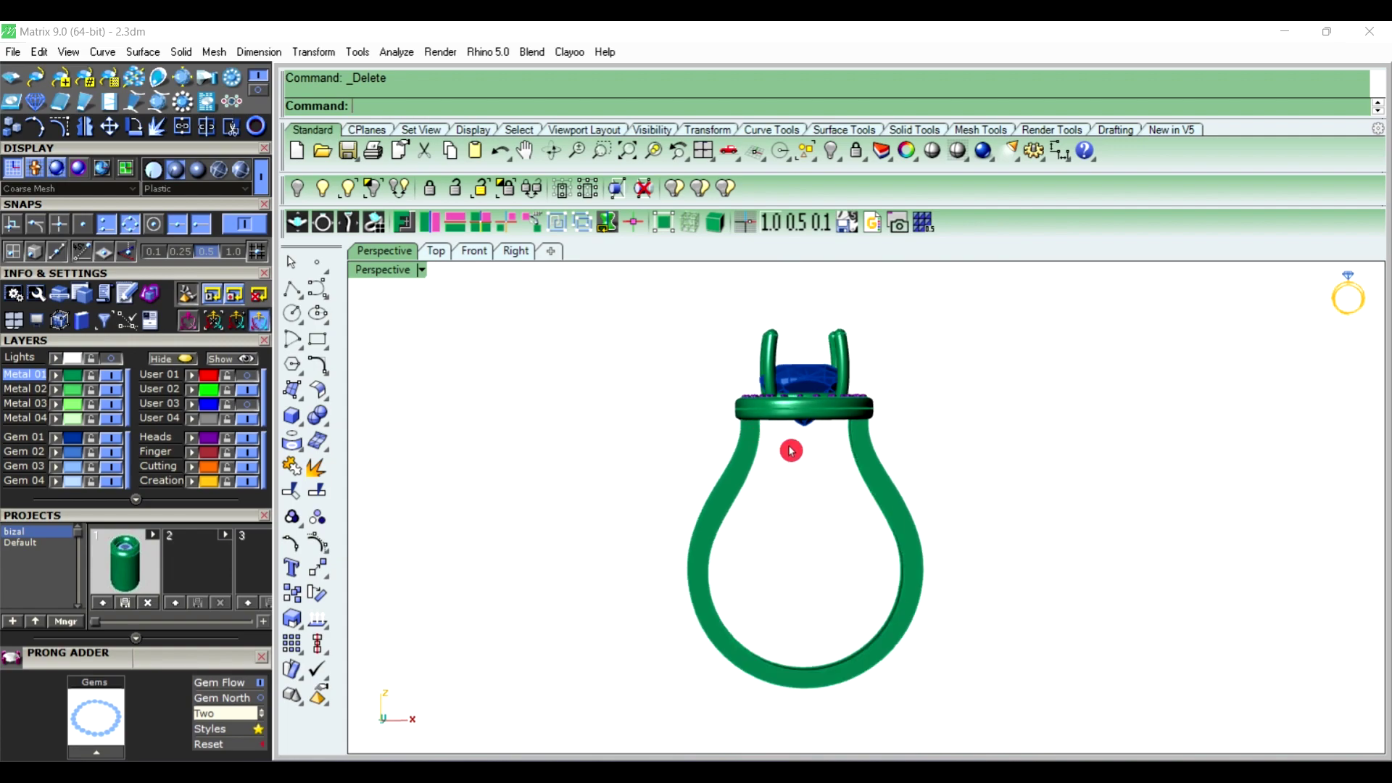
pyautogui.scroll(2, 791, 451)
pyautogui.click(472, 253)
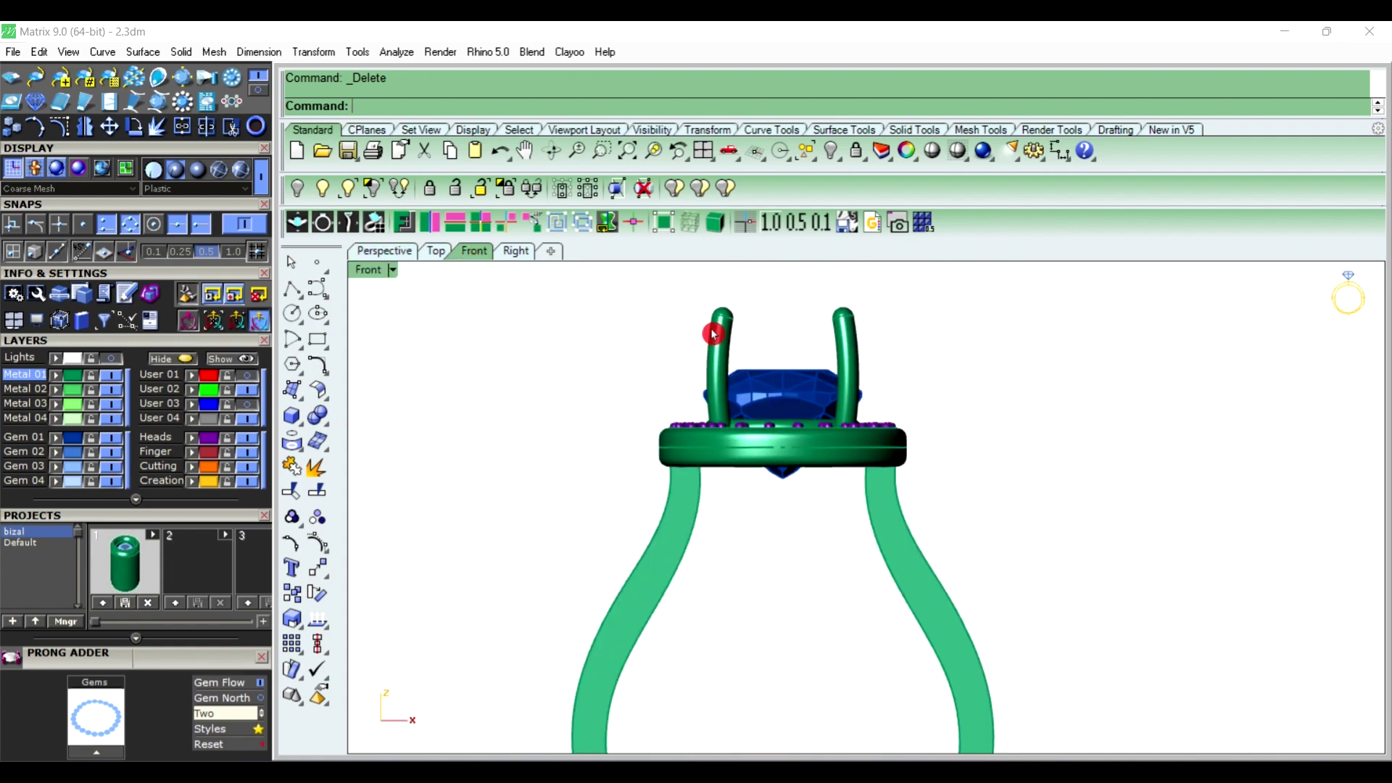
pyautogui.scroll(-2, 713, 335)
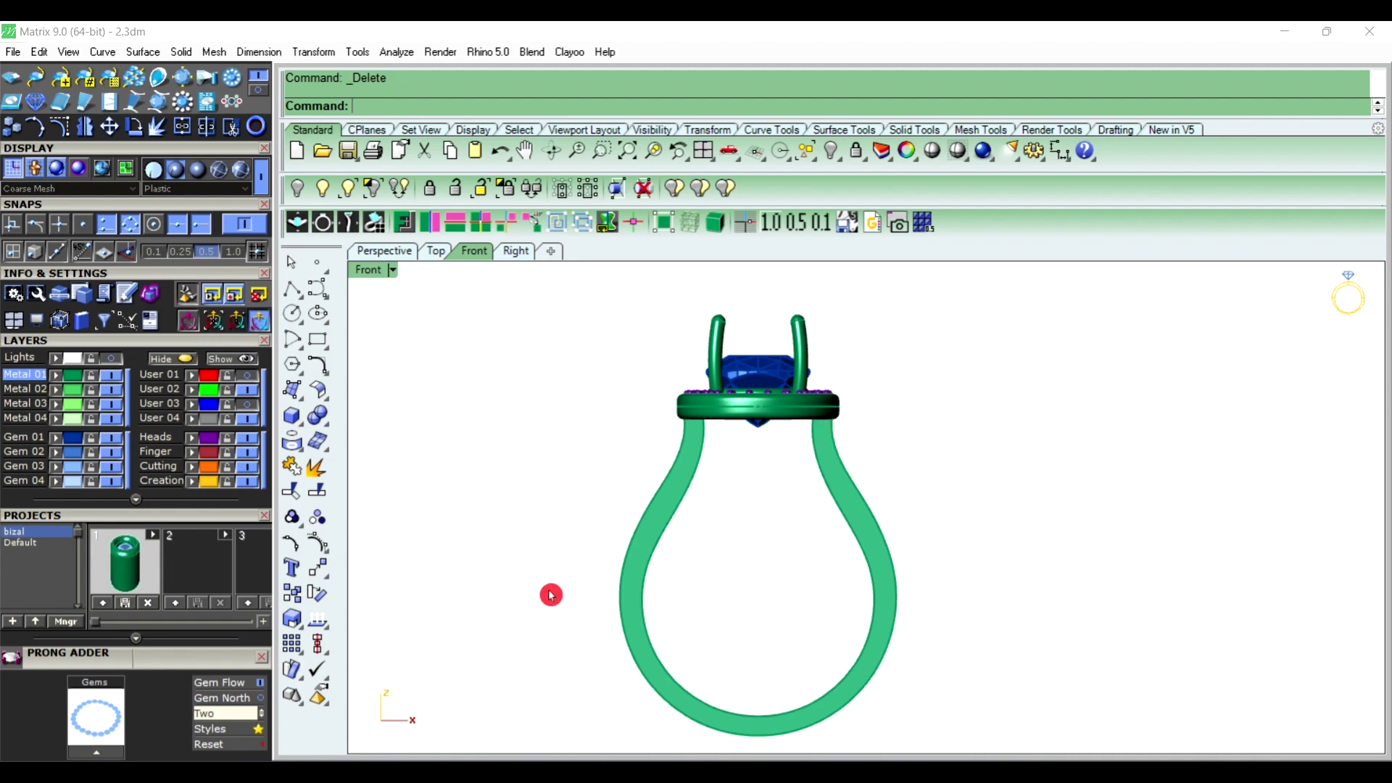
# Import the saved cylinder project and rotate the small cylinder upright in Right view
pyautogui.click(154, 540)
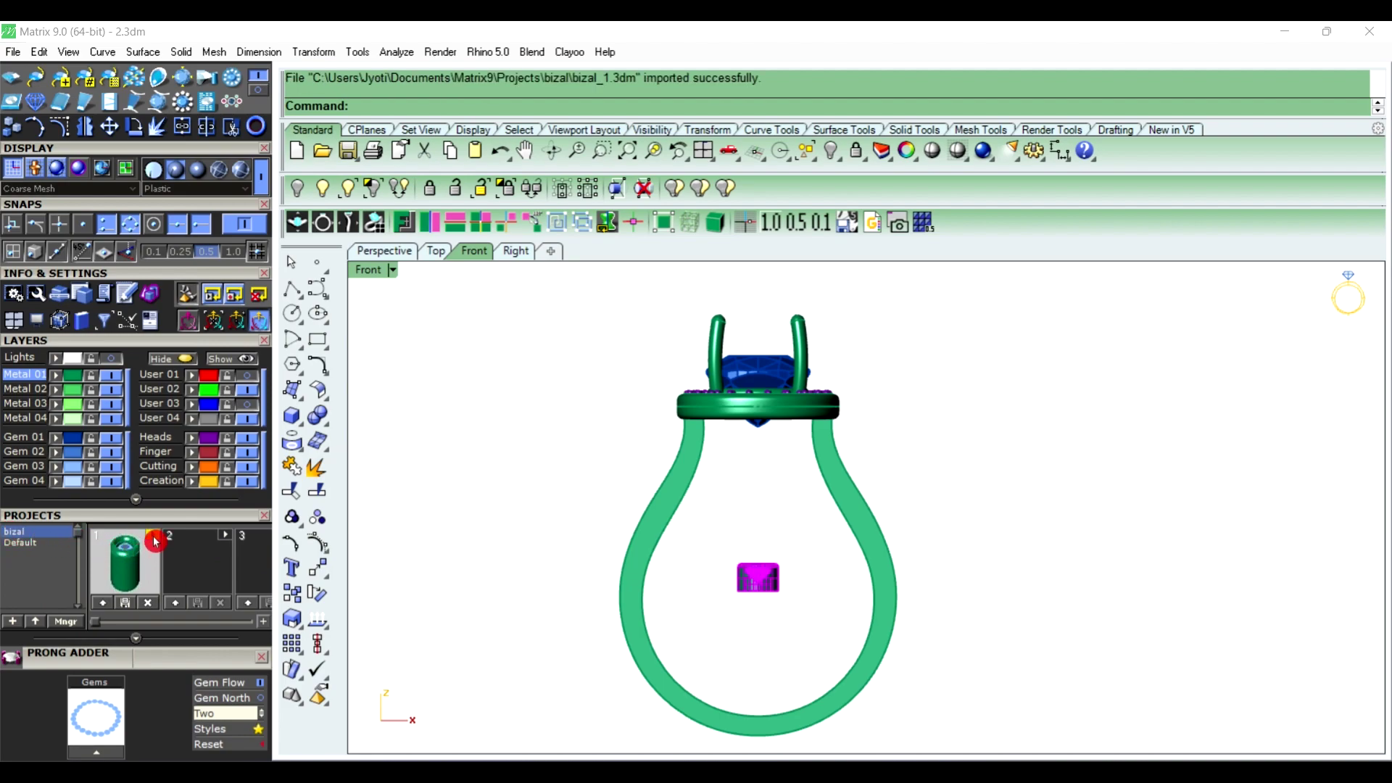
pyautogui.click(799, 584)
pyautogui.scroll(3, 800, 584)
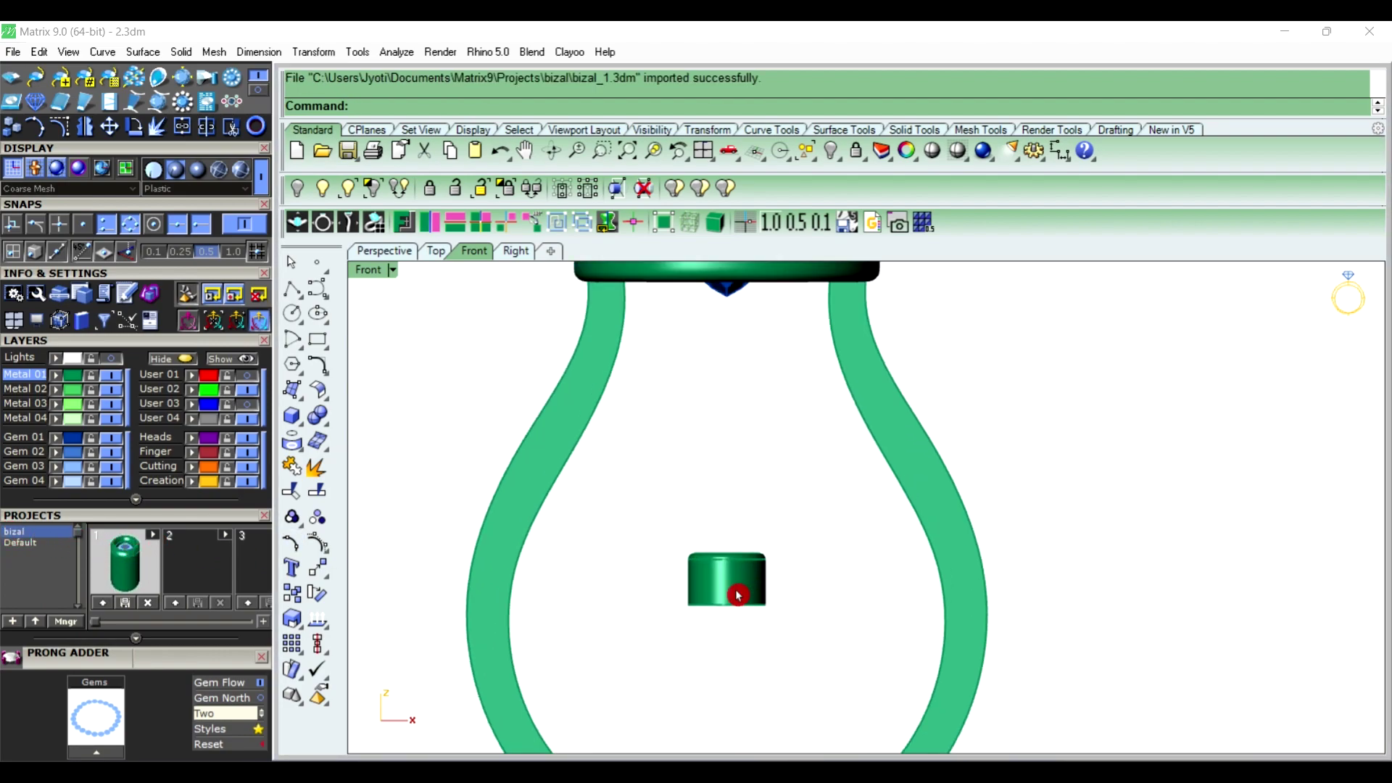
pyautogui.click(739, 591)
pyautogui.click(514, 259)
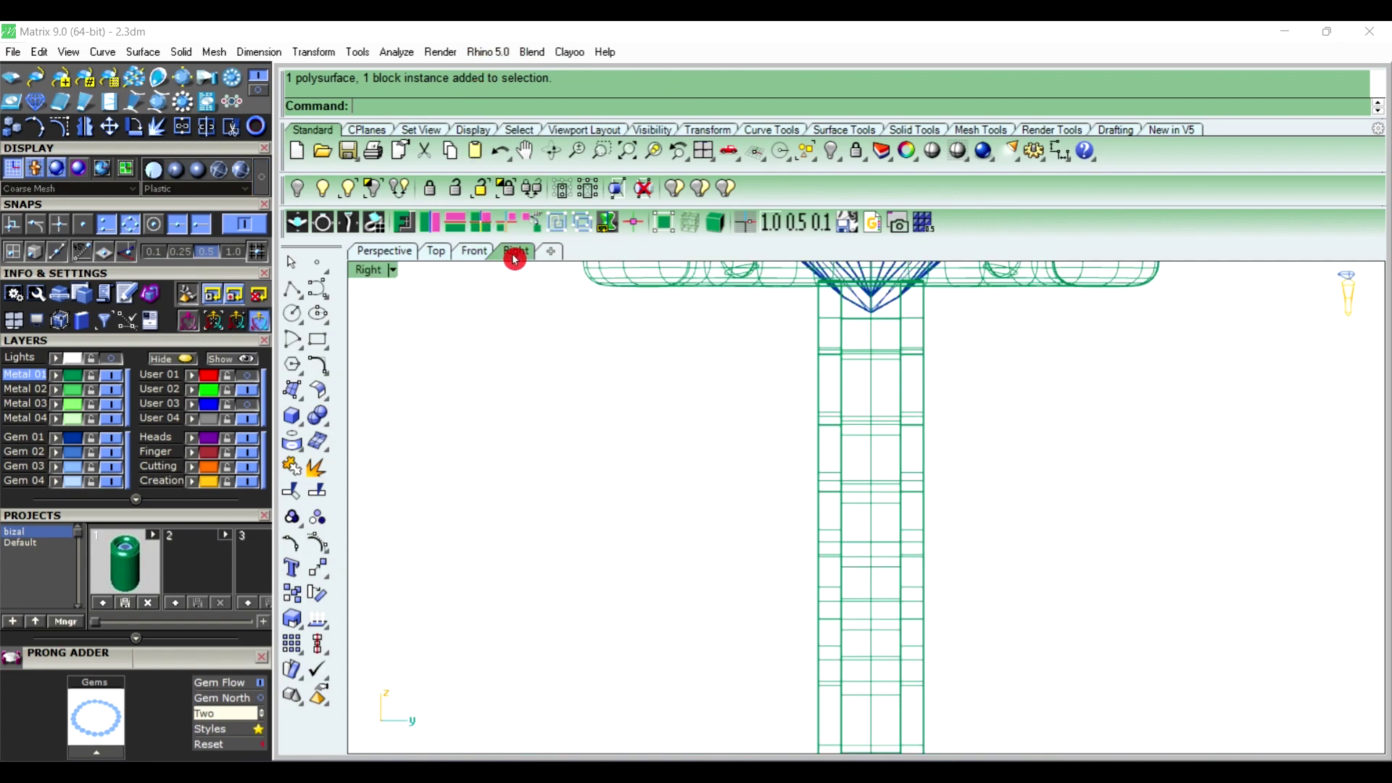
pyautogui.scroll(-3, 733, 382)
pyautogui.scroll(-2, 733, 382)
pyautogui.moveTo(806, 542); pyautogui.dragTo(823, 464)
pyautogui.click(975, 462)
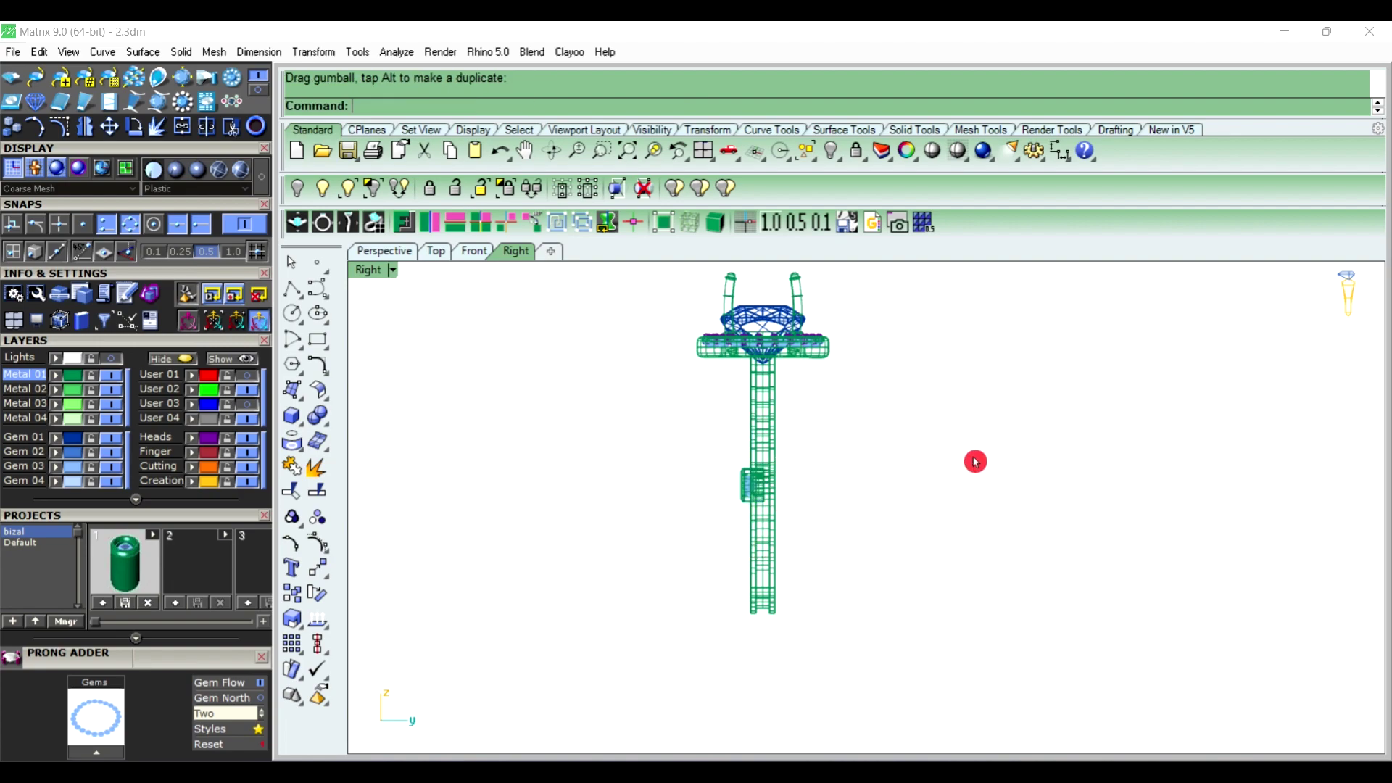
# Return to the Front view and show the hidden circle object again
pyautogui.click(473, 251)
pyautogui.scroll(-2, 633, 409)
pyautogui.scroll(-1, 653, 410)
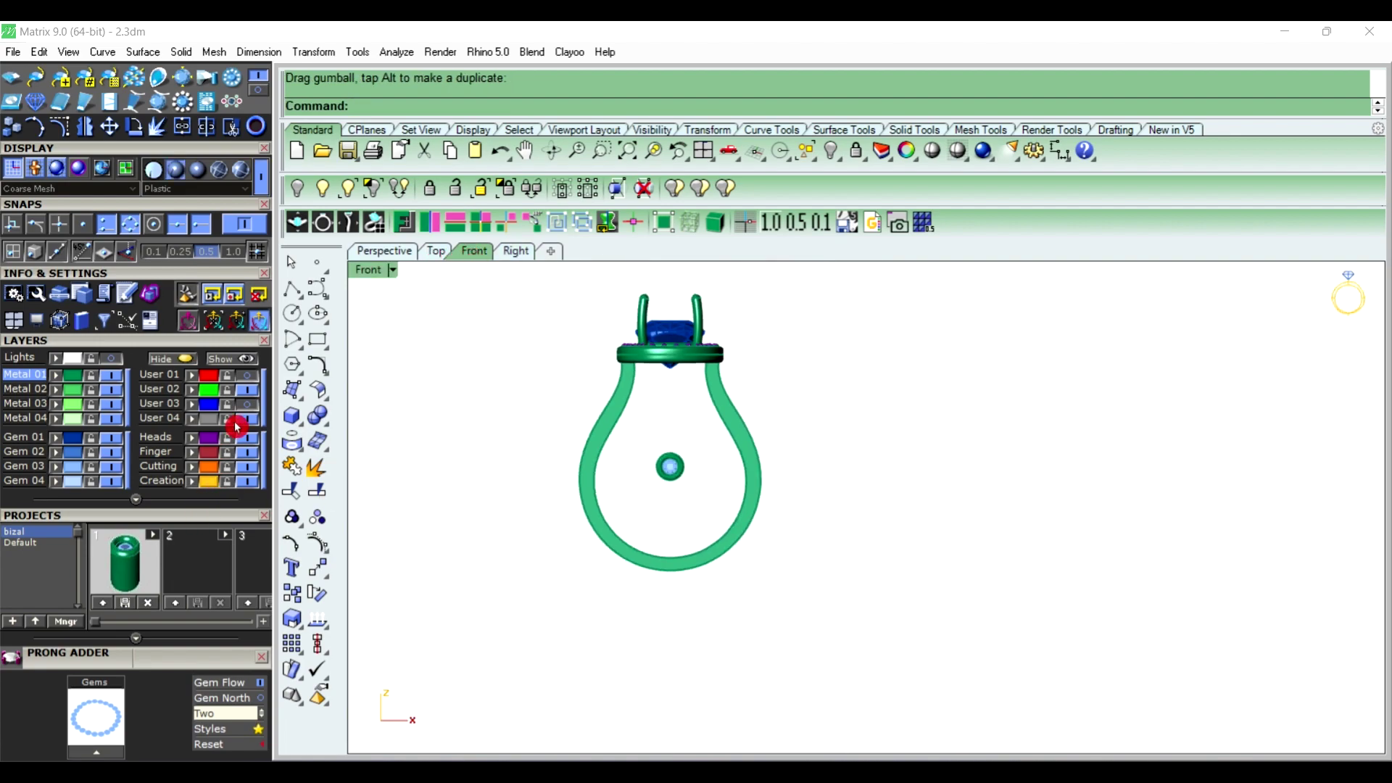
pyautogui.click(323, 195)
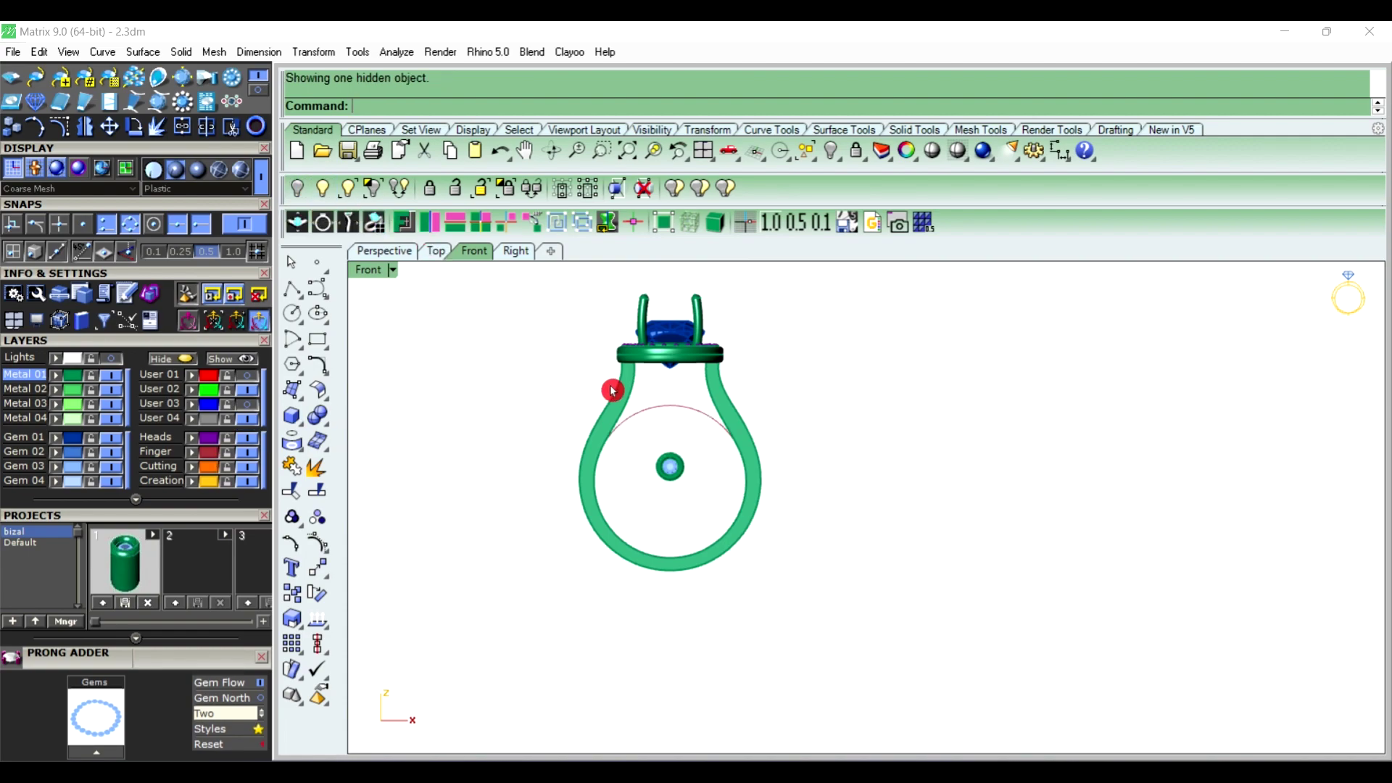
pyautogui.scroll(1, 711, 457)
pyautogui.scroll(1, 784, 501)
# Raise the bezel gem seat up to sit just beneath the halo
pyautogui.click(752, 517)
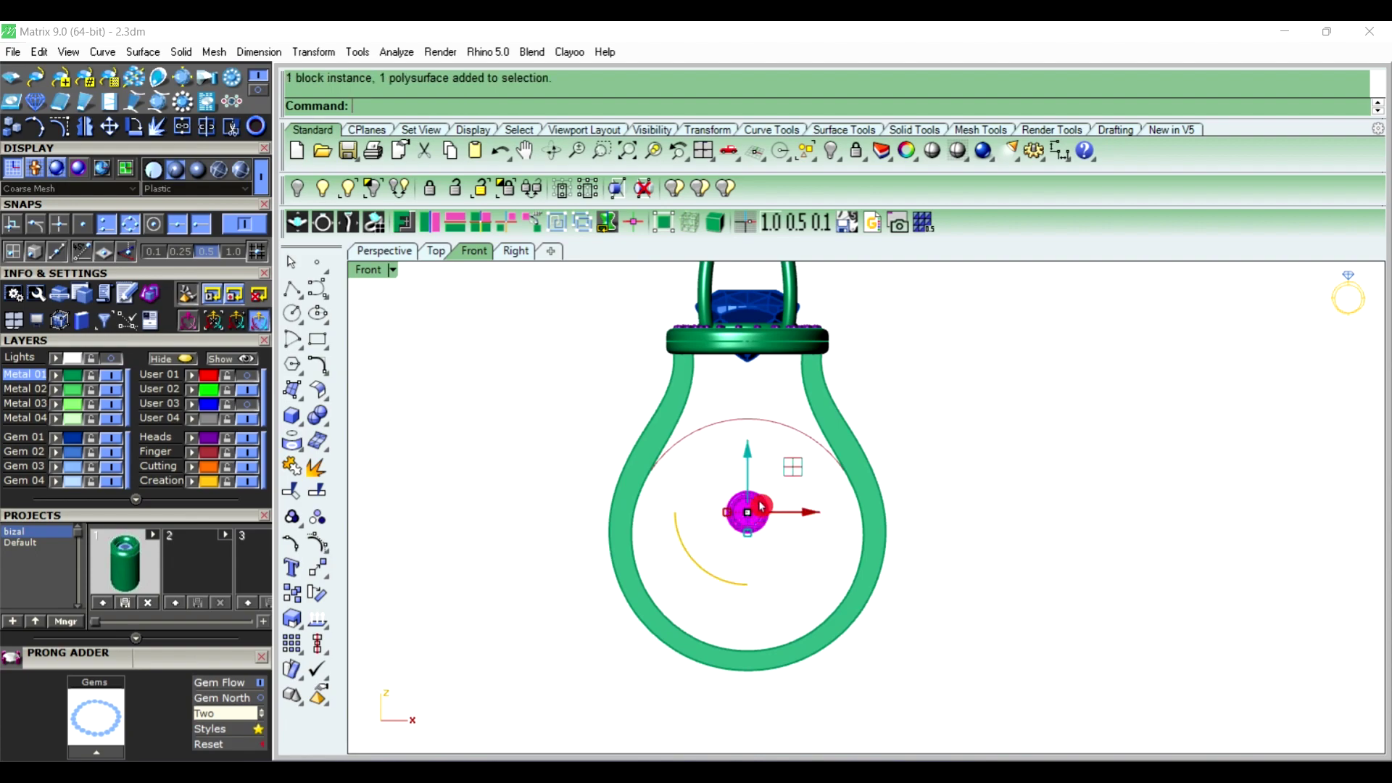
pyautogui.scroll(2, 758, 448)
pyautogui.moveTo(744, 512); pyautogui.dragTo(744, 344)
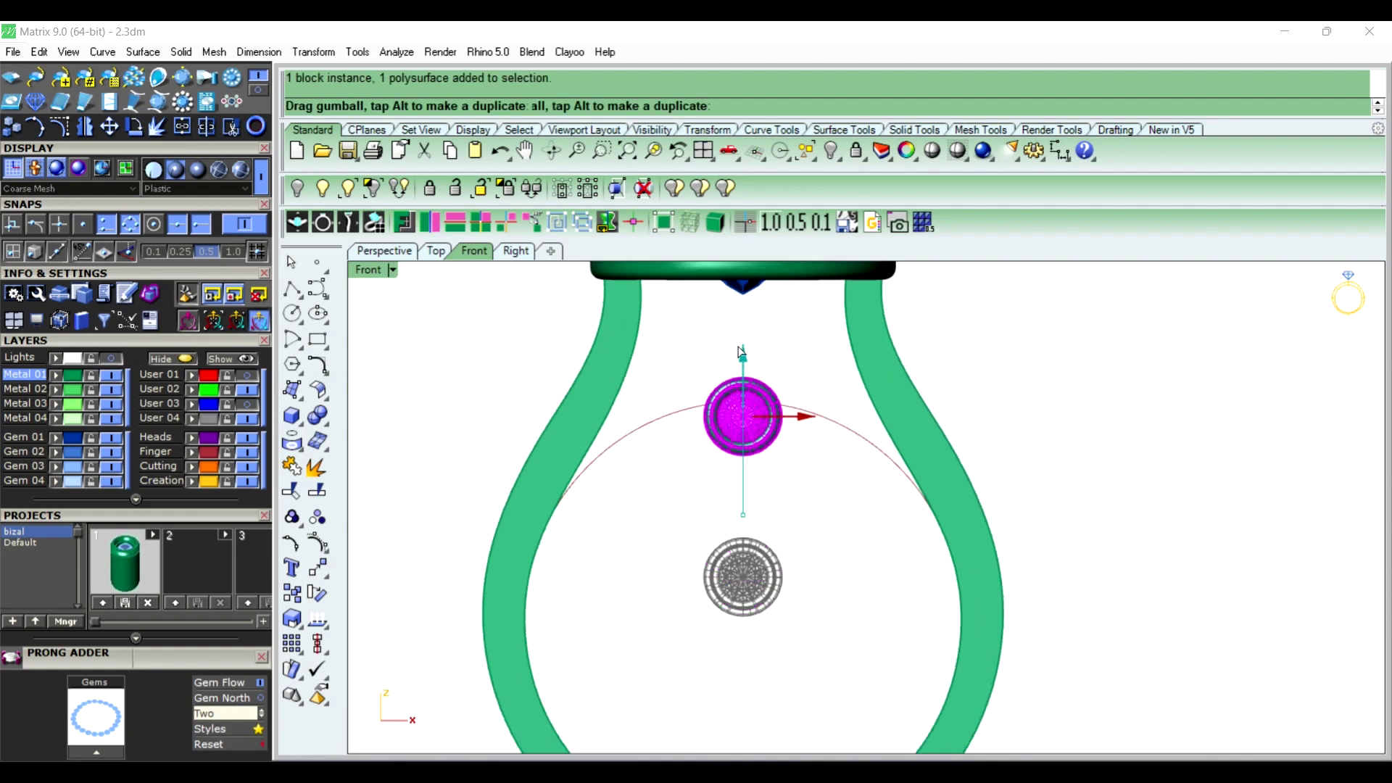
pyautogui.scroll(-1, 794, 464)
pyautogui.scroll(-1, 769, 505)
pyautogui.scroll(1, 768, 505)
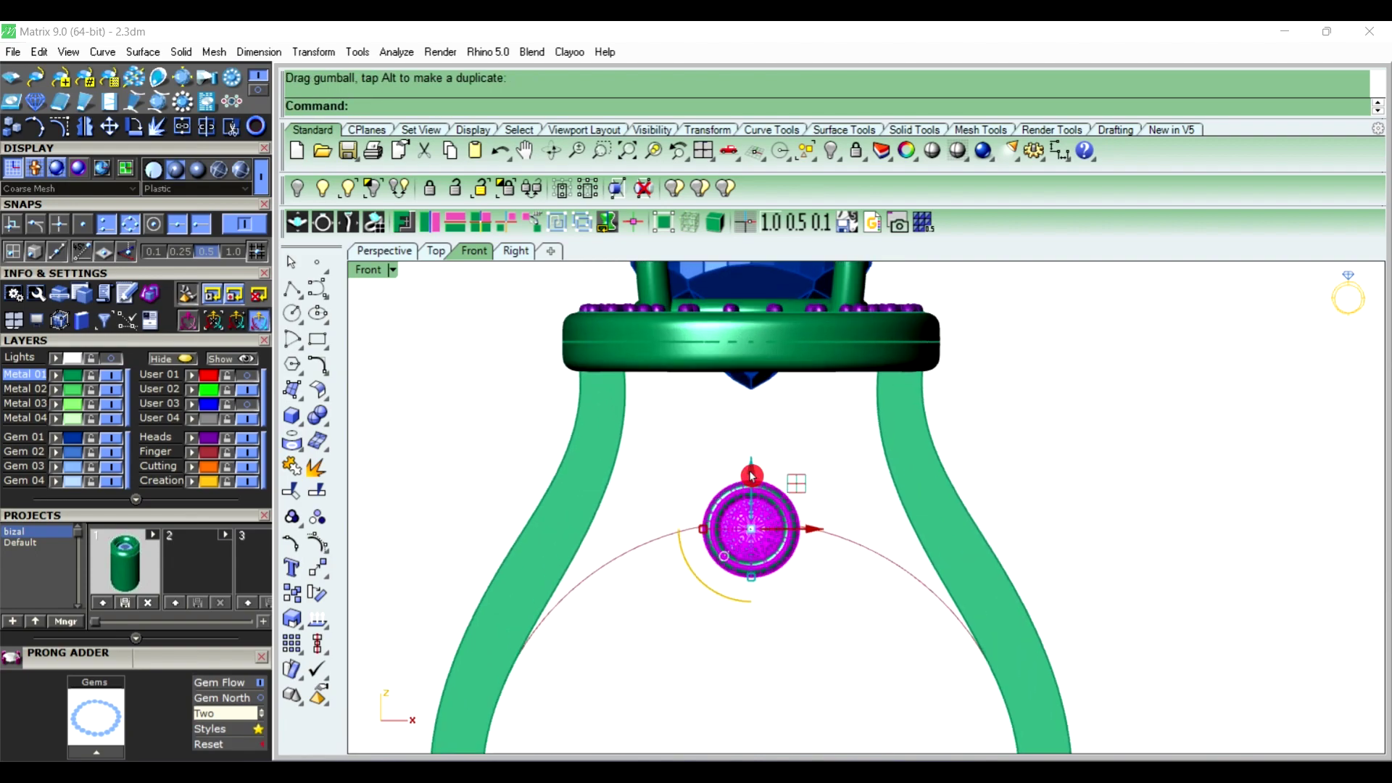
pyautogui.scroll(1, 754, 495)
pyautogui.moveTo(755, 499); pyautogui.dragTo(751, 410)
pyautogui.click(833, 612)
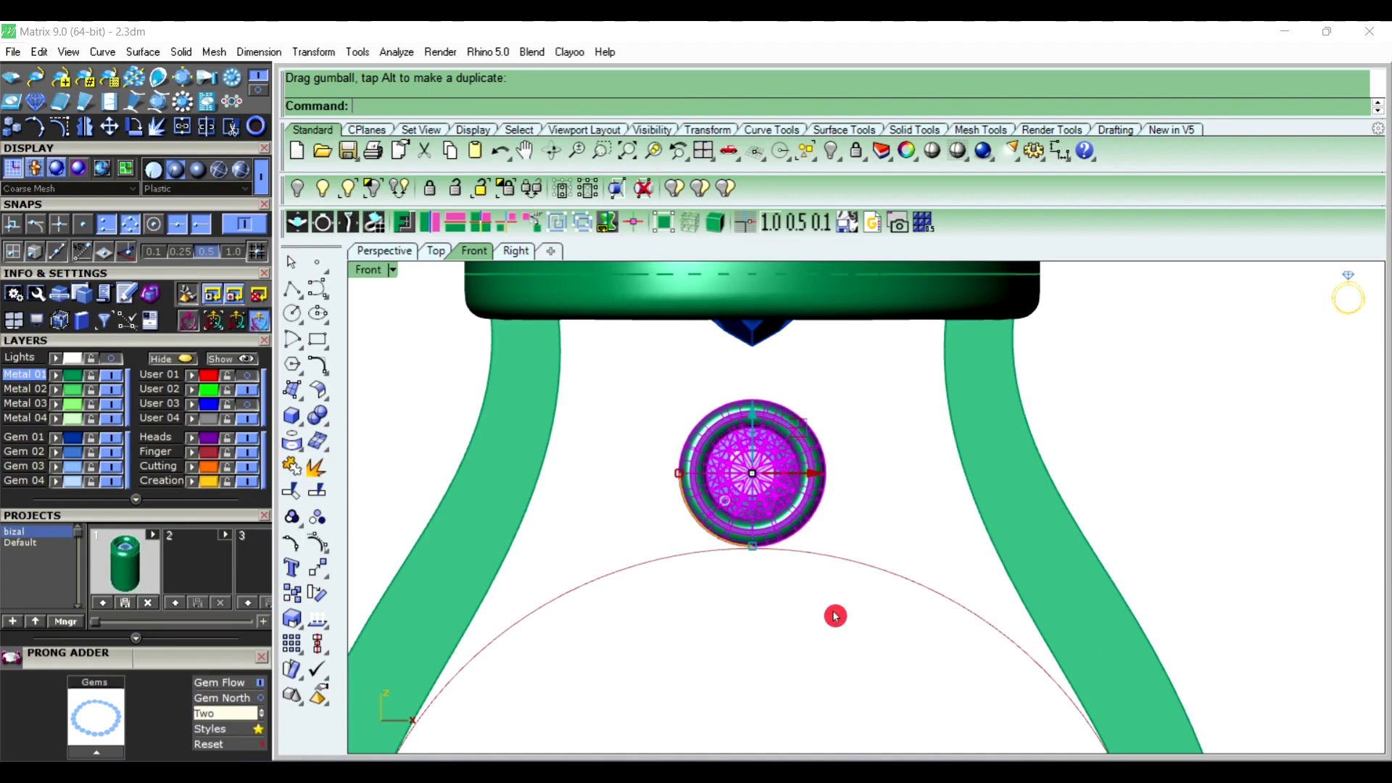
# Mirror a copy of the bezel seat across the shank from the side view
pyautogui.scroll(2, 746, 497)
pyautogui.scroll(1, 767, 511)
pyautogui.scroll(-2, 768, 510)
pyautogui.click(782, 490)
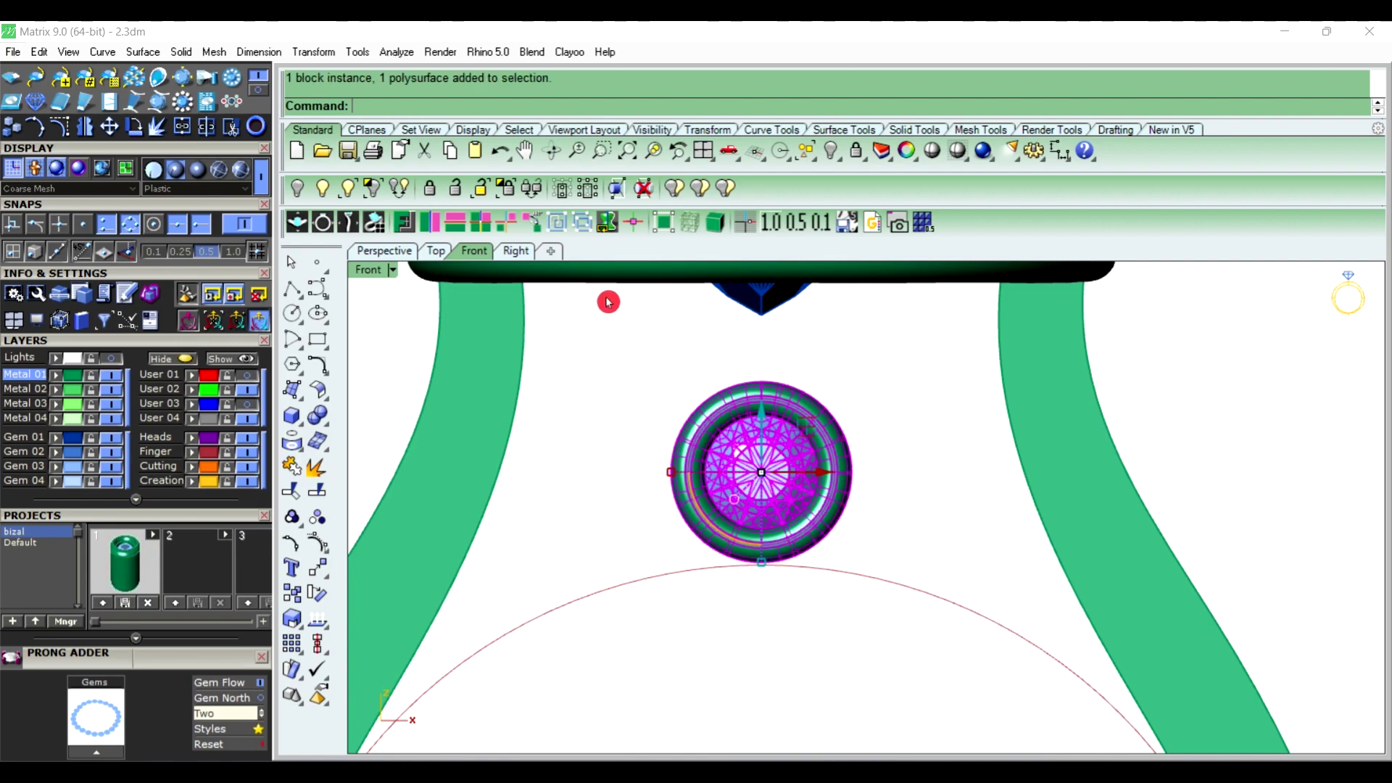
pyautogui.click(519, 251)
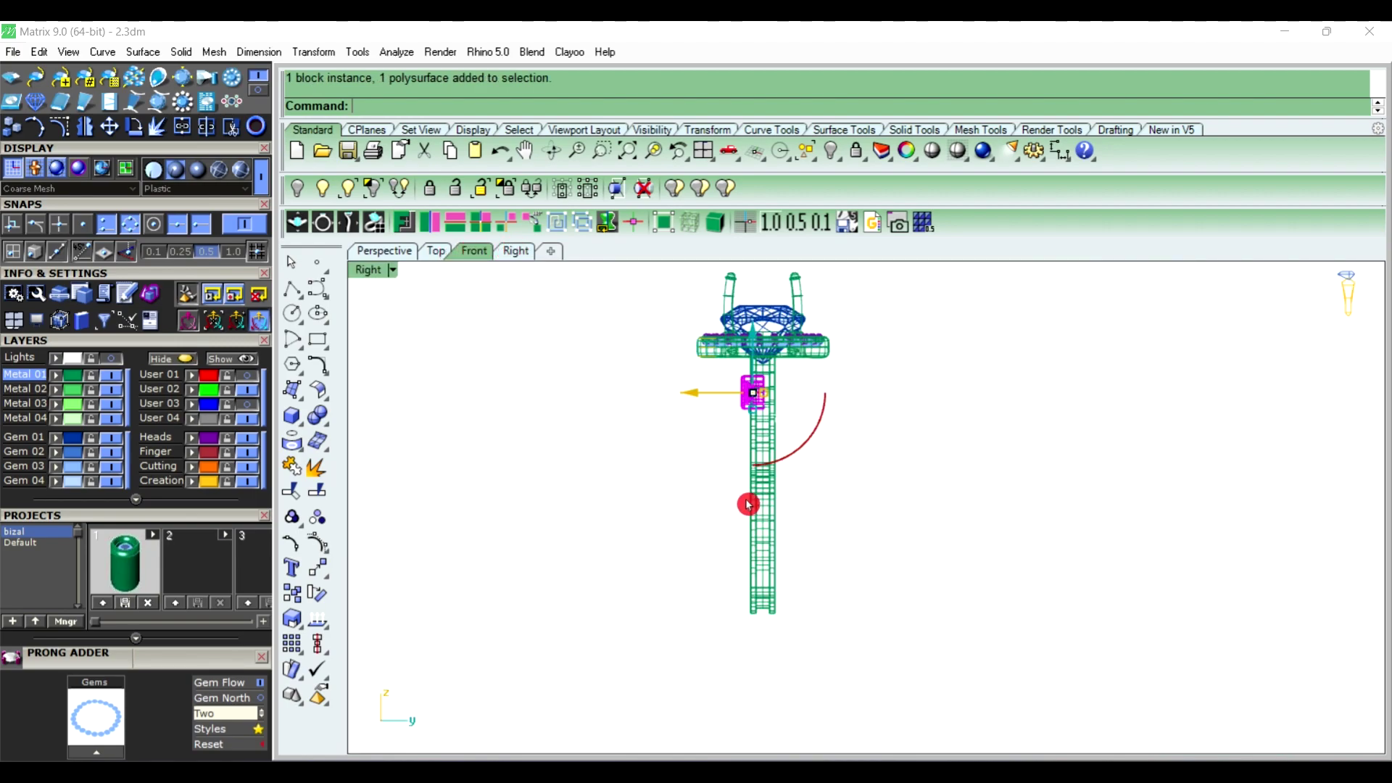
pyautogui.scroll(2, 794, 457)
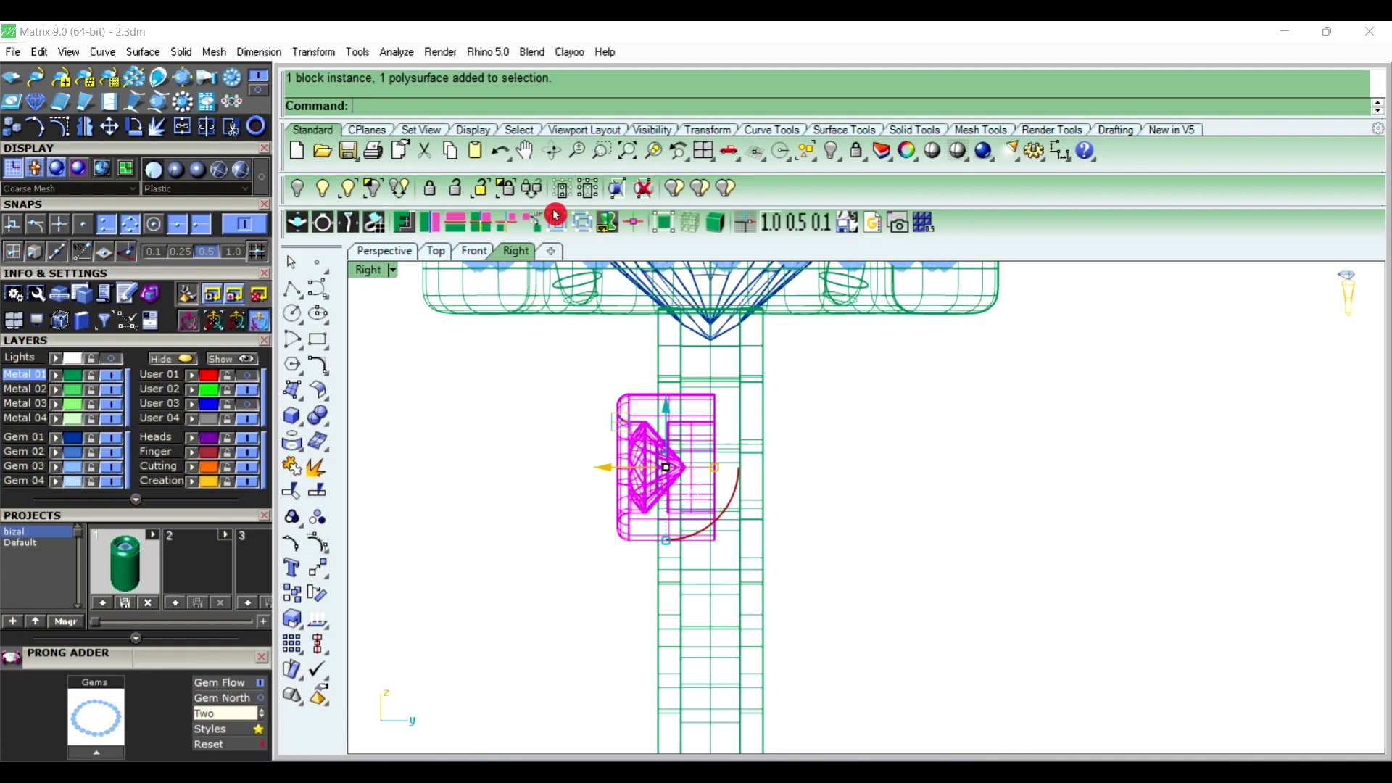
pyautogui.click(430, 221)
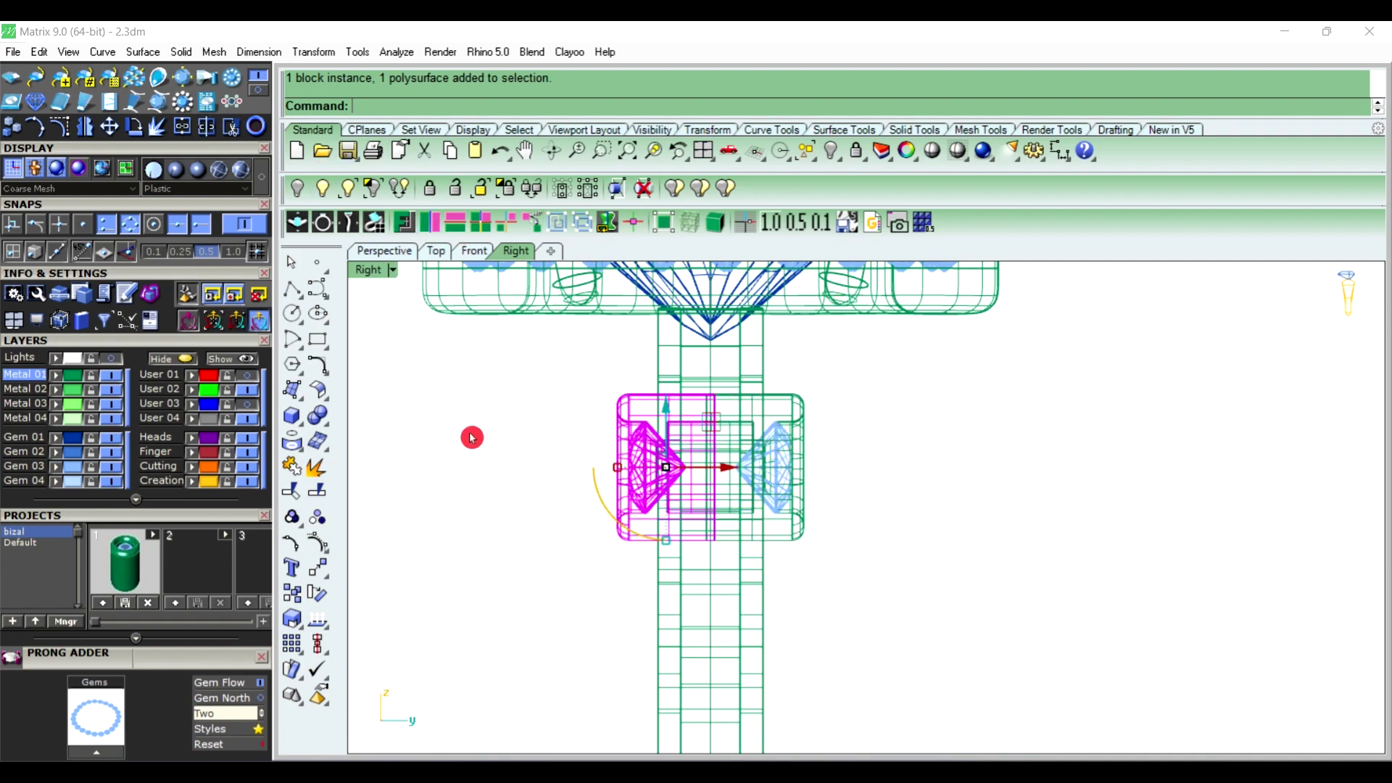
pyautogui.press('Escape')
pyautogui.click(381, 251)
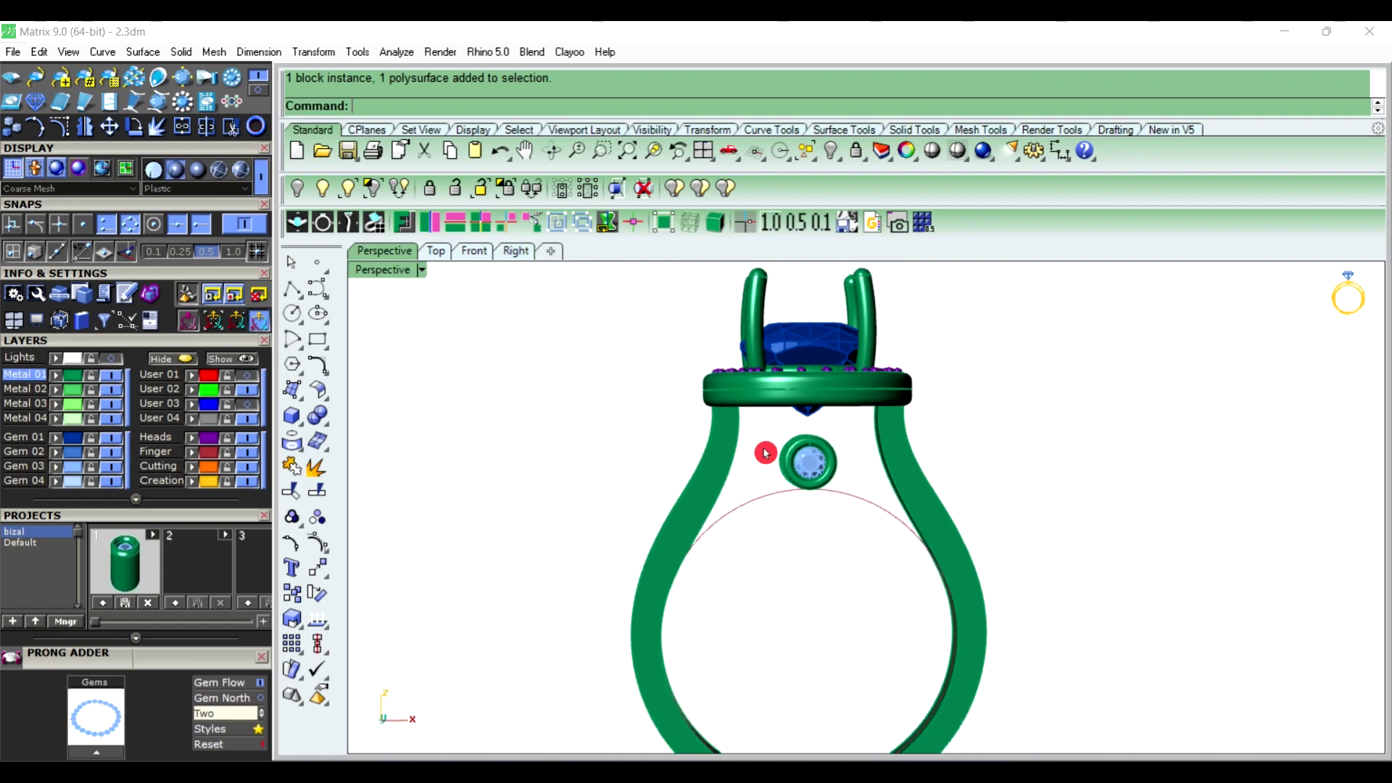
pyautogui.moveTo(765, 453)
pyautogui.mouseDown(button='right')
pyautogui.moveTo(685, 435)
pyautogui.moveTo(621, 491)
pyautogui.mouseUp(button='right')
# Turn on the User 01 layer to reveal the filigree scroll curves in Front view
pyautogui.click(482, 252)
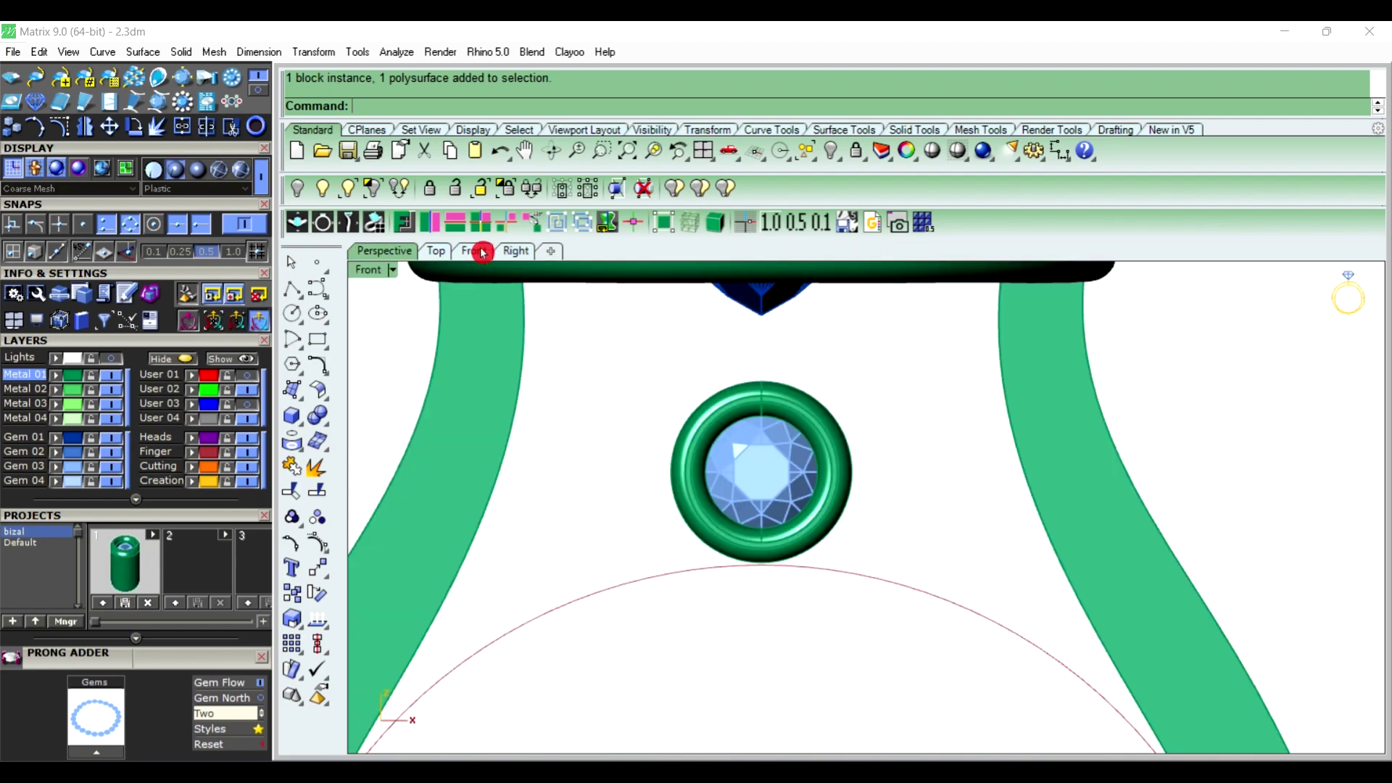
pyautogui.scroll(-3, 751, 453)
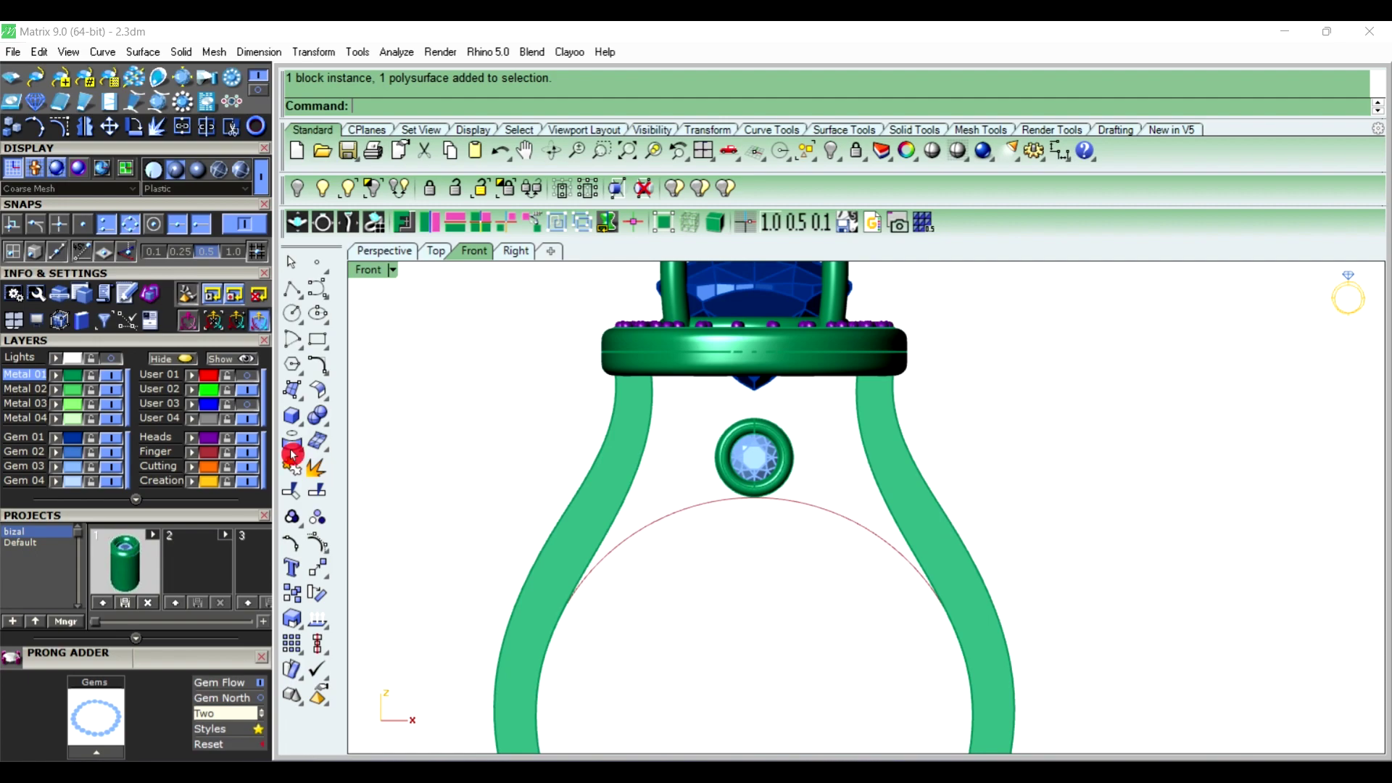
pyautogui.click(253, 382)
pyautogui.press('Down')
pyautogui.press('Down')
pyautogui.press('Right')
pyautogui.press('Right')
pyautogui.press('Down')
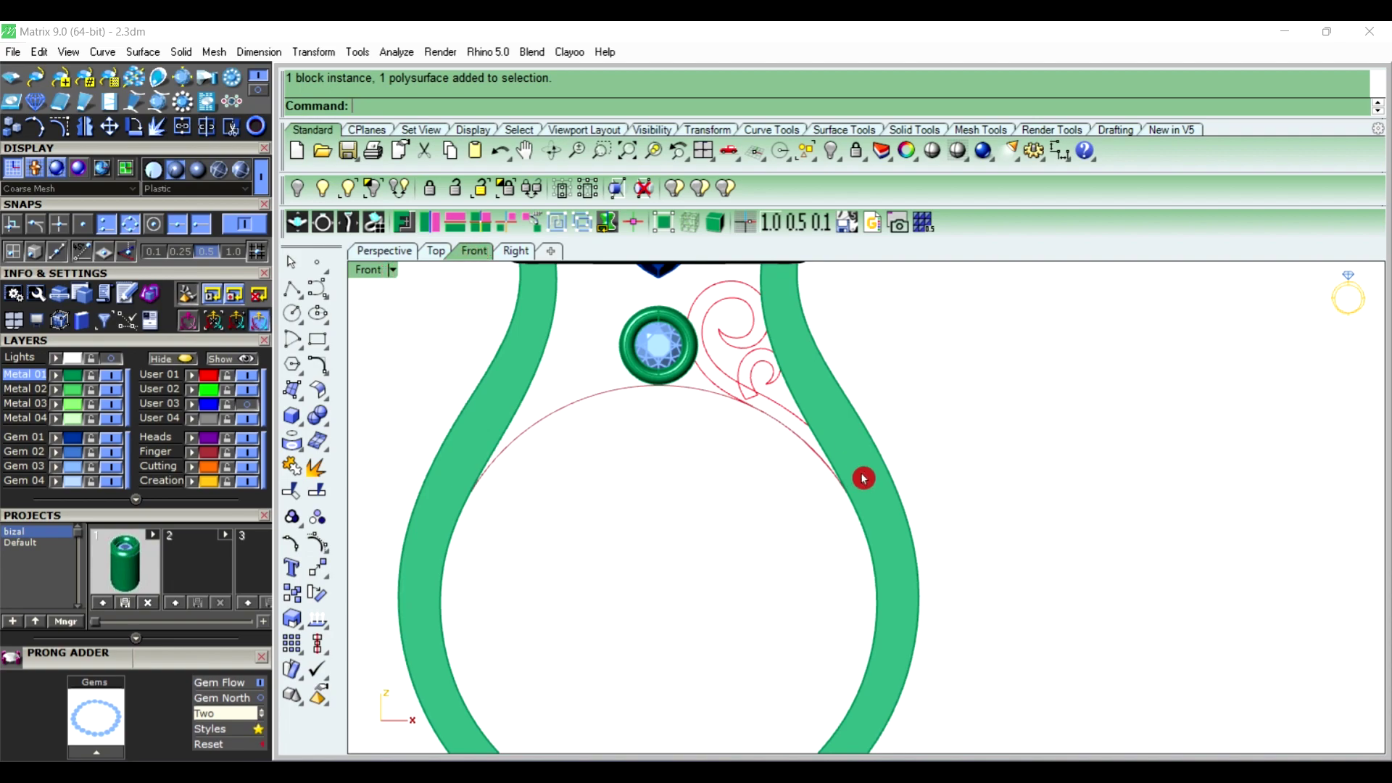
# Hide the green shank and select the long scroll outline curve
pyautogui.click(852, 478)
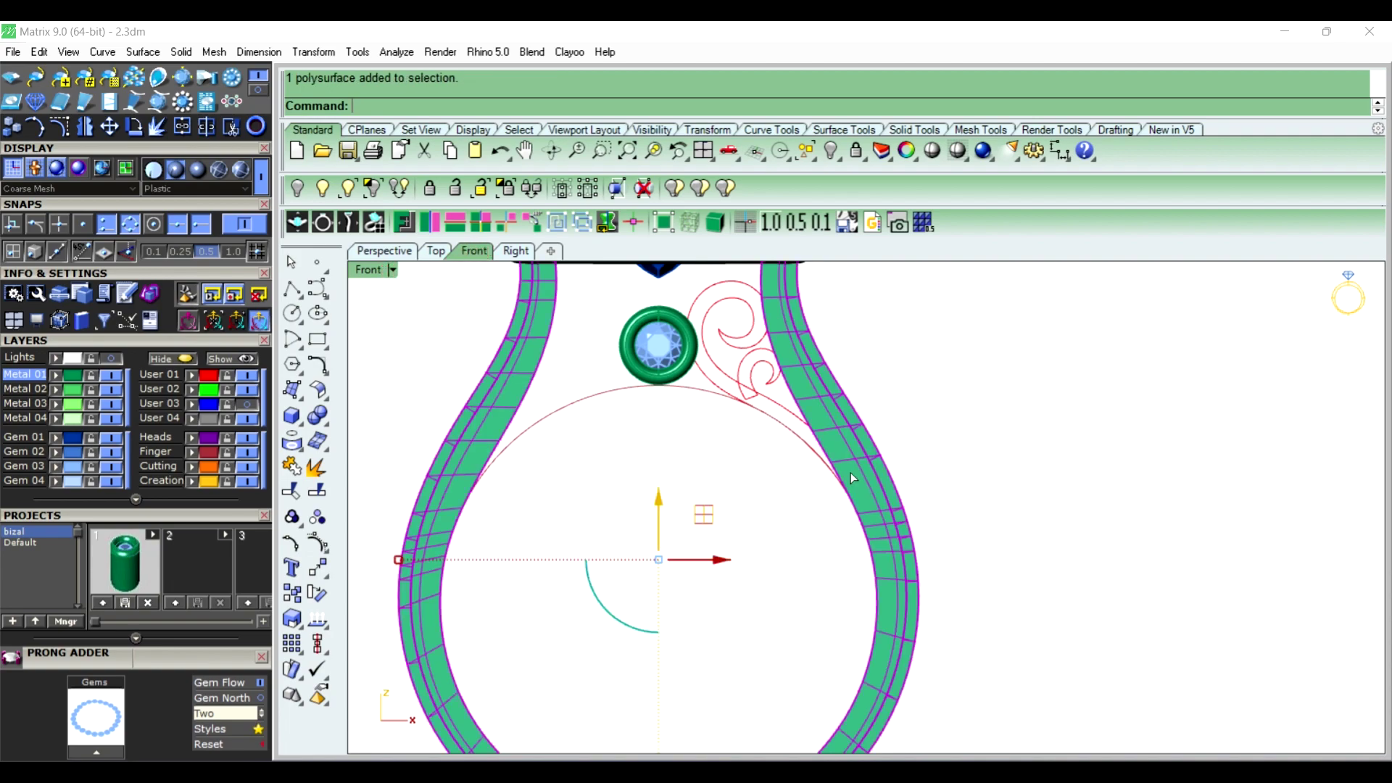
pyautogui.click(833, 150)
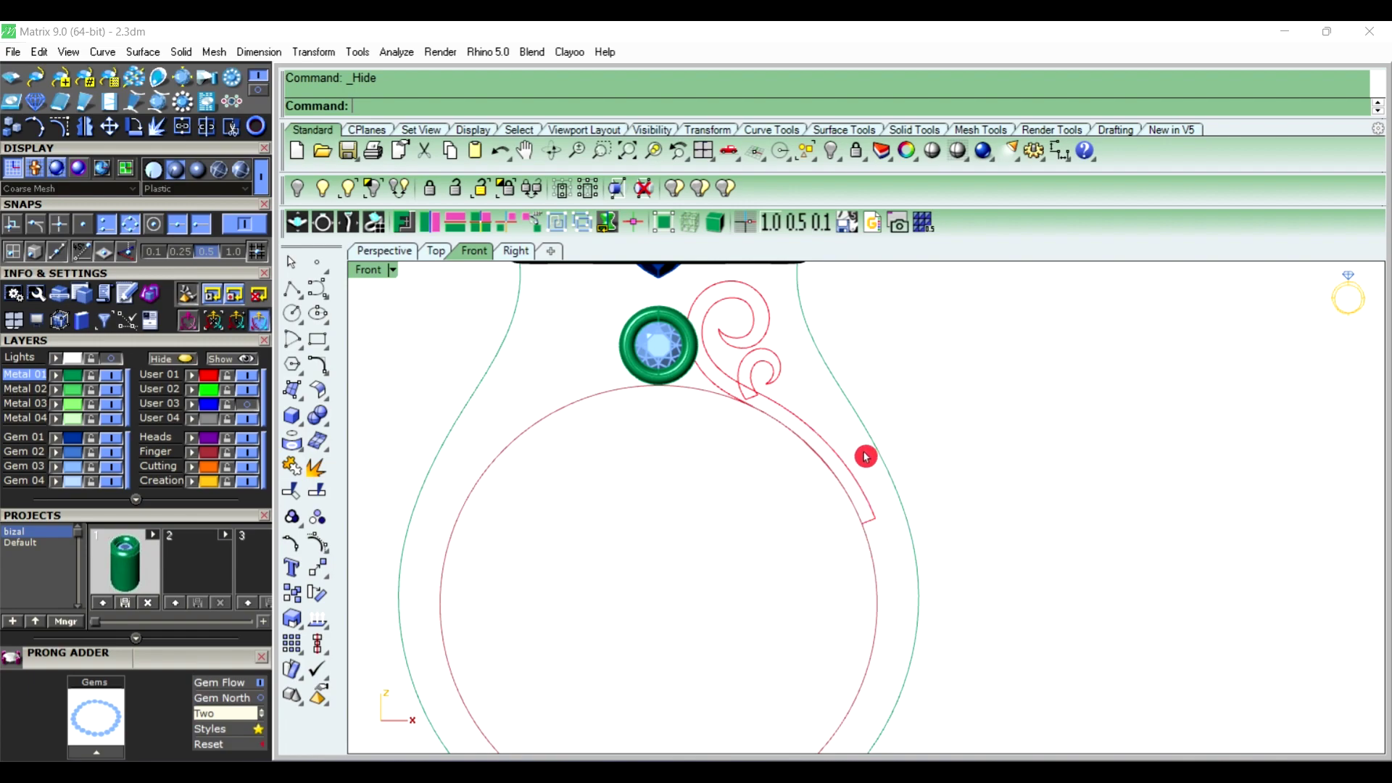
pyautogui.scroll(-2, 870, 460)
pyautogui.scroll(1, 870, 460)
pyautogui.scroll(2, 878, 456)
pyautogui.scroll(1, 884, 463)
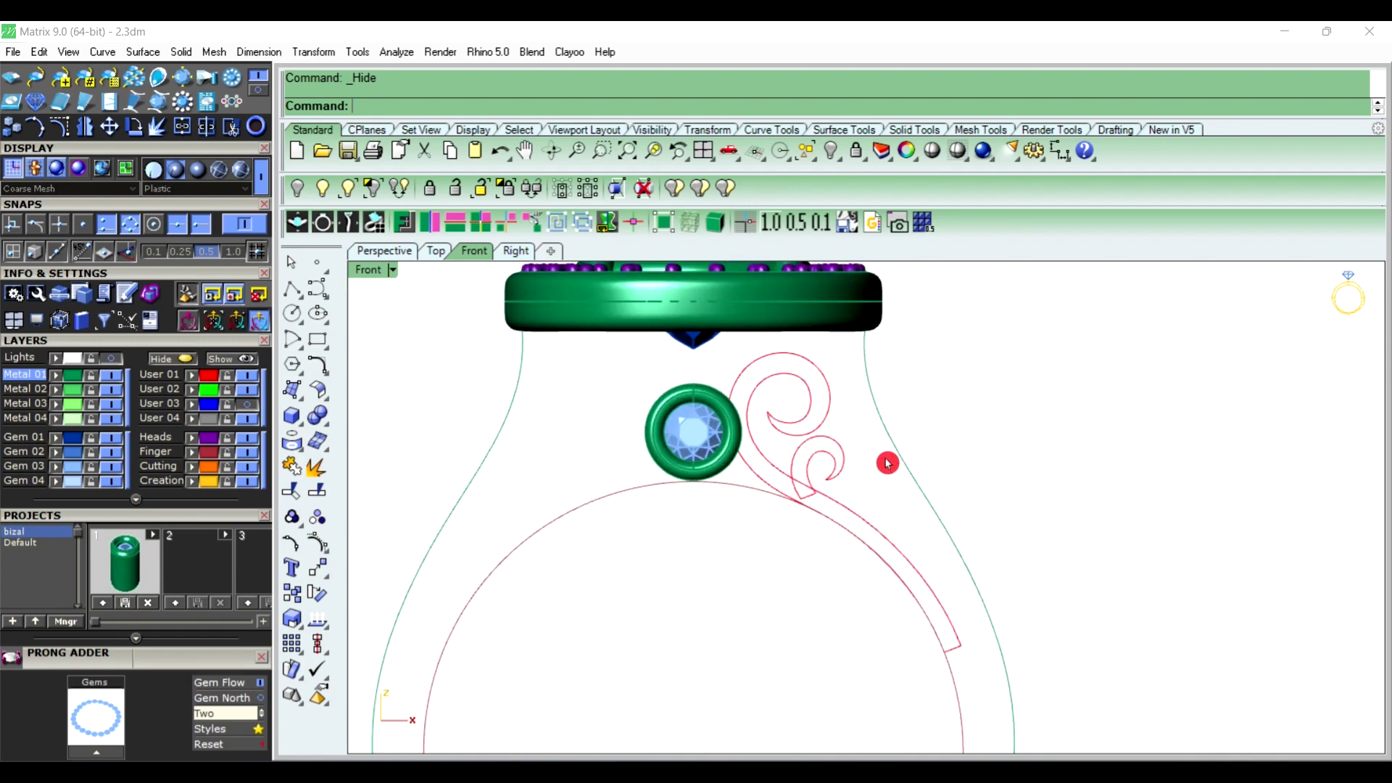
pyautogui.click(774, 386)
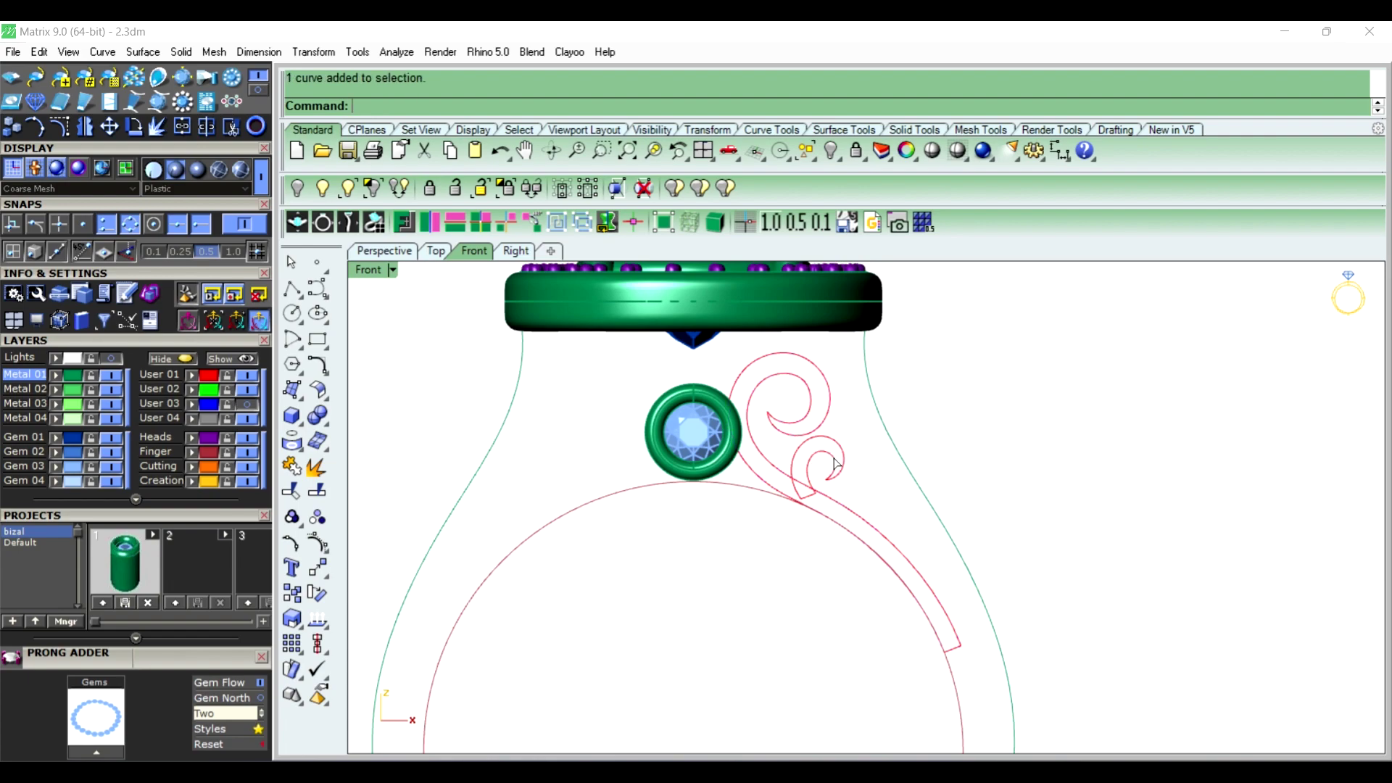
pyautogui.click(1040, 440)
pyautogui.click(788, 427)
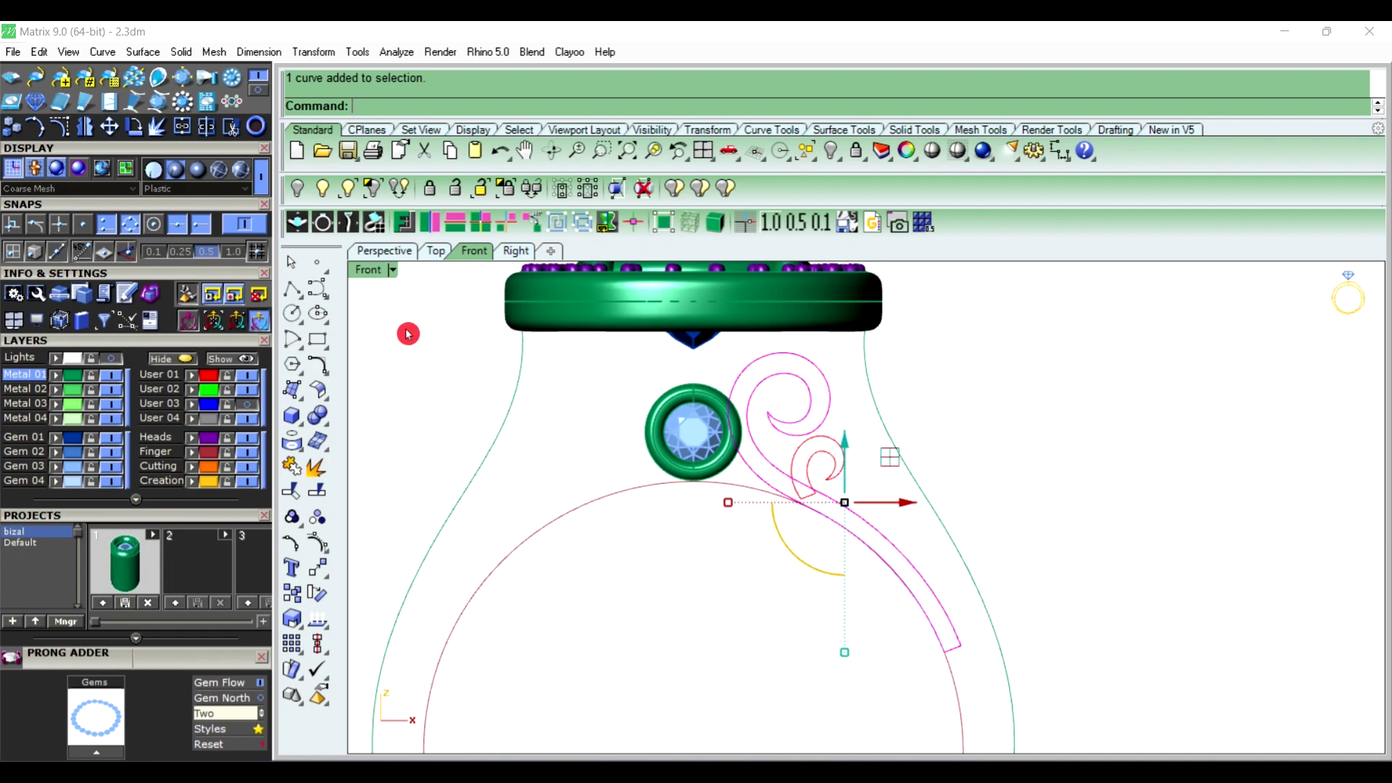
# Fill the large and small scroll outlines as planar surfaces
pyautogui.click(299, 395)
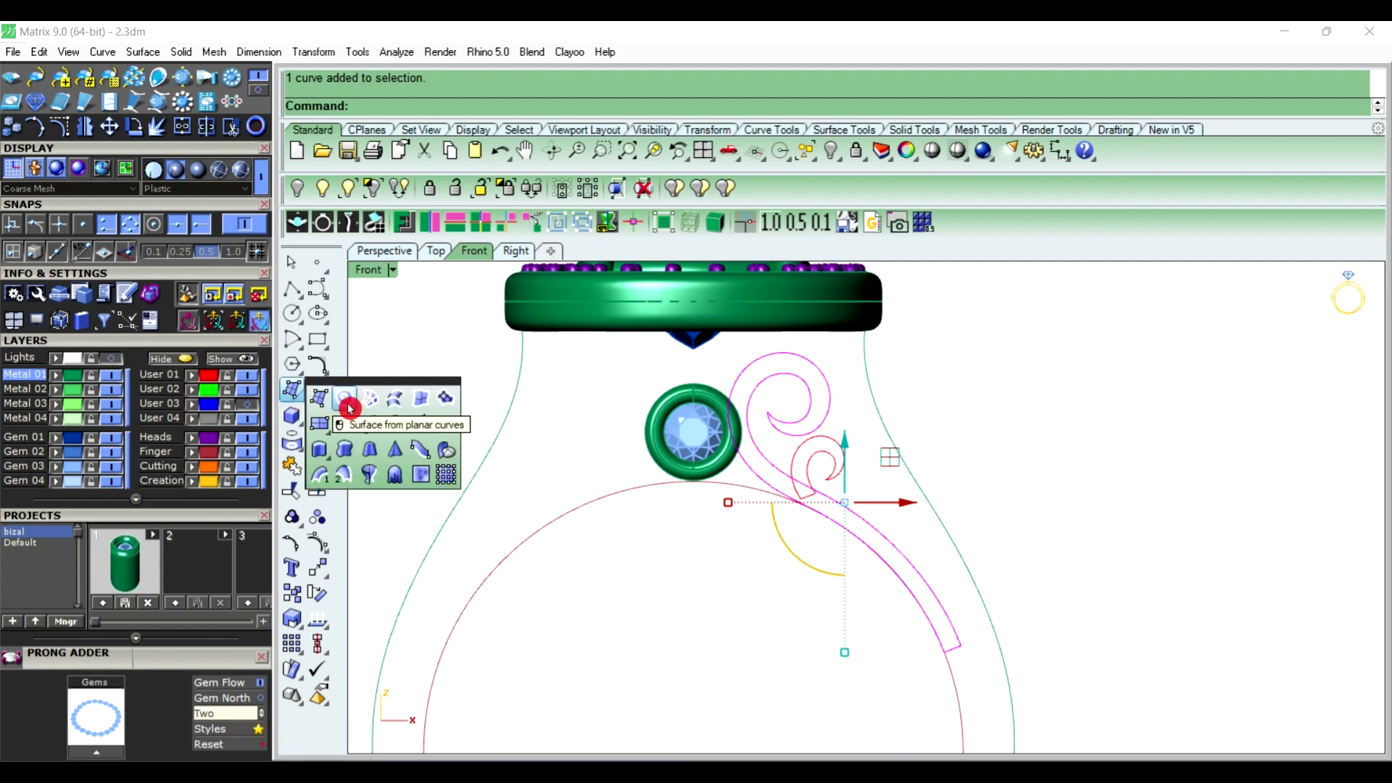
pyautogui.click(346, 399)
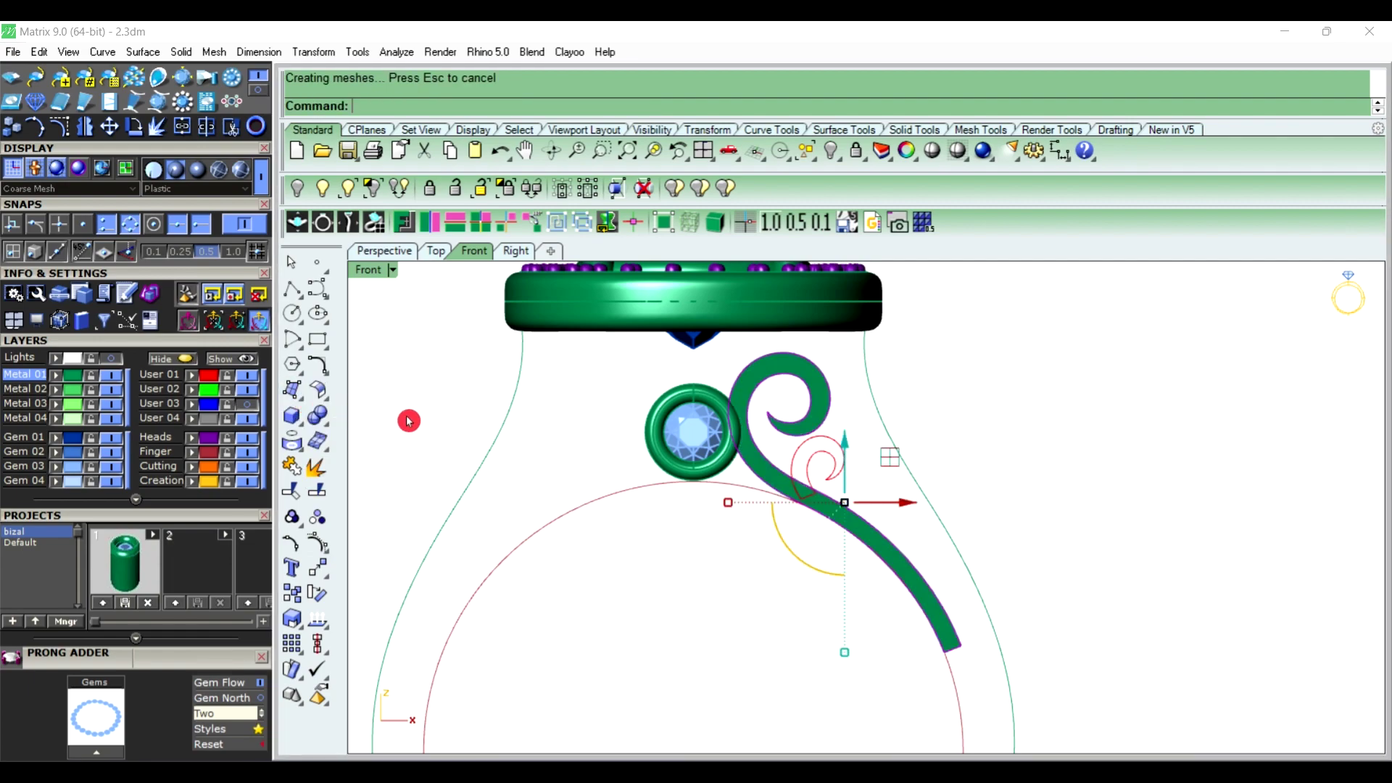
pyautogui.click(833, 482)
pyautogui.press('Return')
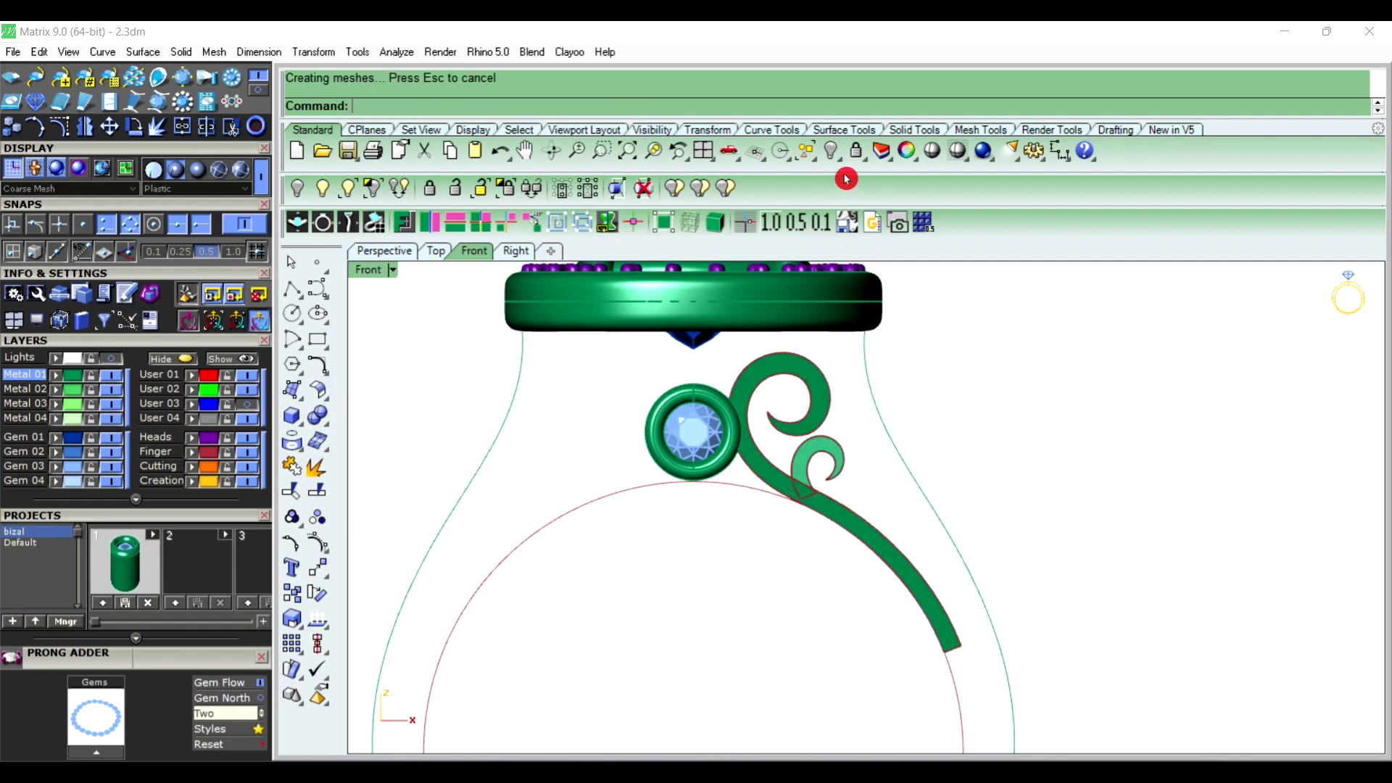
# Show the hidden shank again and select the flat scroll surface in Perspective
pyautogui.click(331, 191)
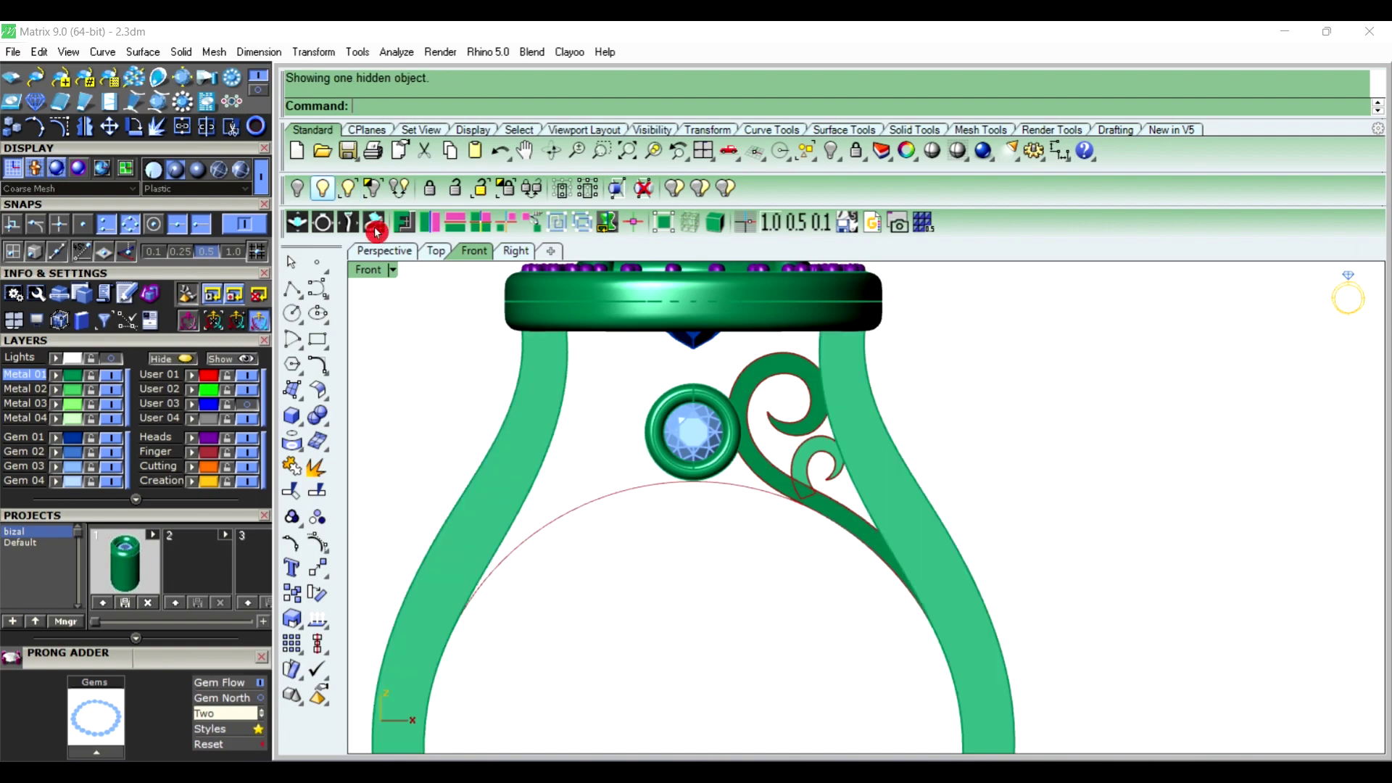
pyautogui.scroll(-2, 765, 497)
pyautogui.scroll(3, 825, 426)
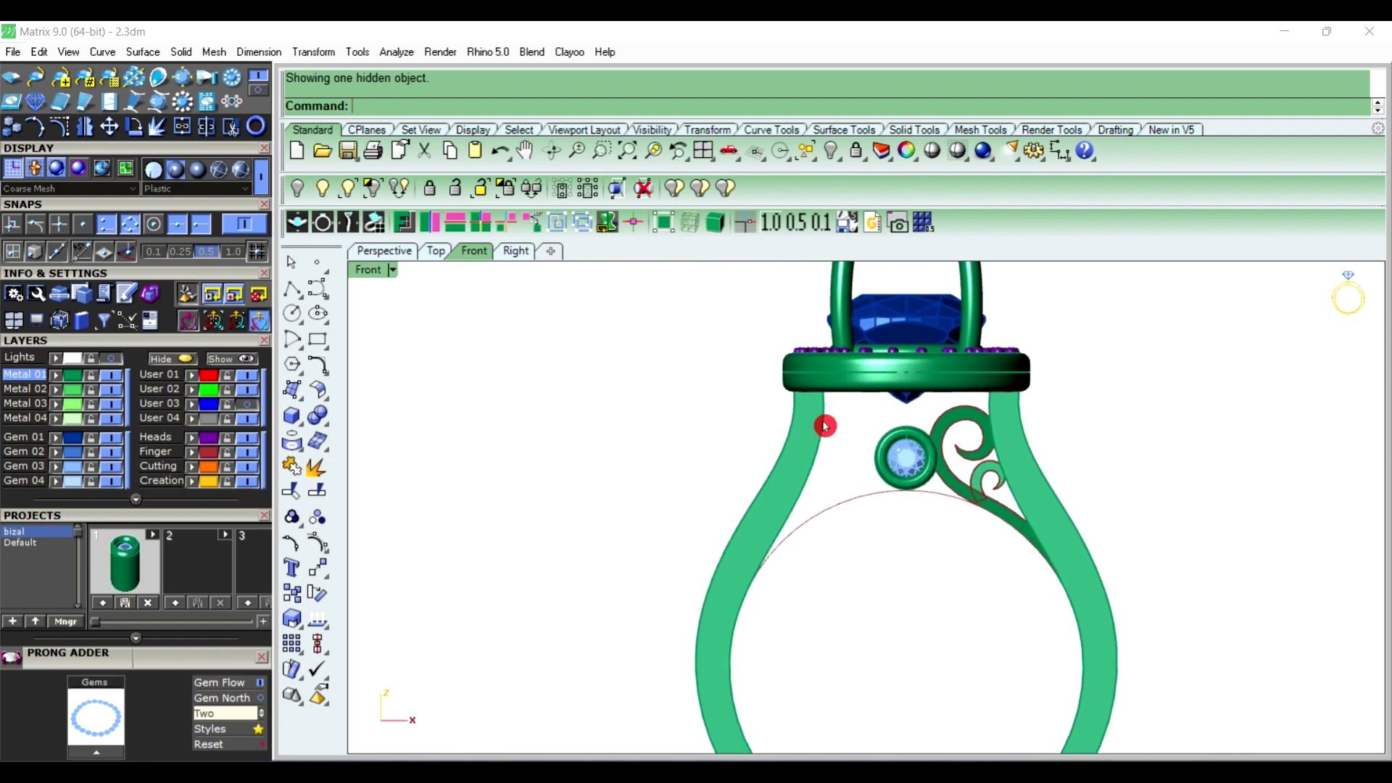
pyautogui.click(388, 254)
pyautogui.moveTo(690, 476)
pyautogui.mouseDown(button='right')
pyautogui.moveTo(969, 549)
pyautogui.moveTo(814, 491)
pyautogui.moveTo(961, 513)
pyautogui.moveTo(1044, 499)
pyautogui.moveTo(1019, 502)
pyautogui.moveTo(1025, 590)
pyautogui.moveTo(970, 580)
pyautogui.moveTo(1017, 617)
pyautogui.mouseUp(button='right')
pyautogui.click(1019, 502)
pyautogui.write('Off')
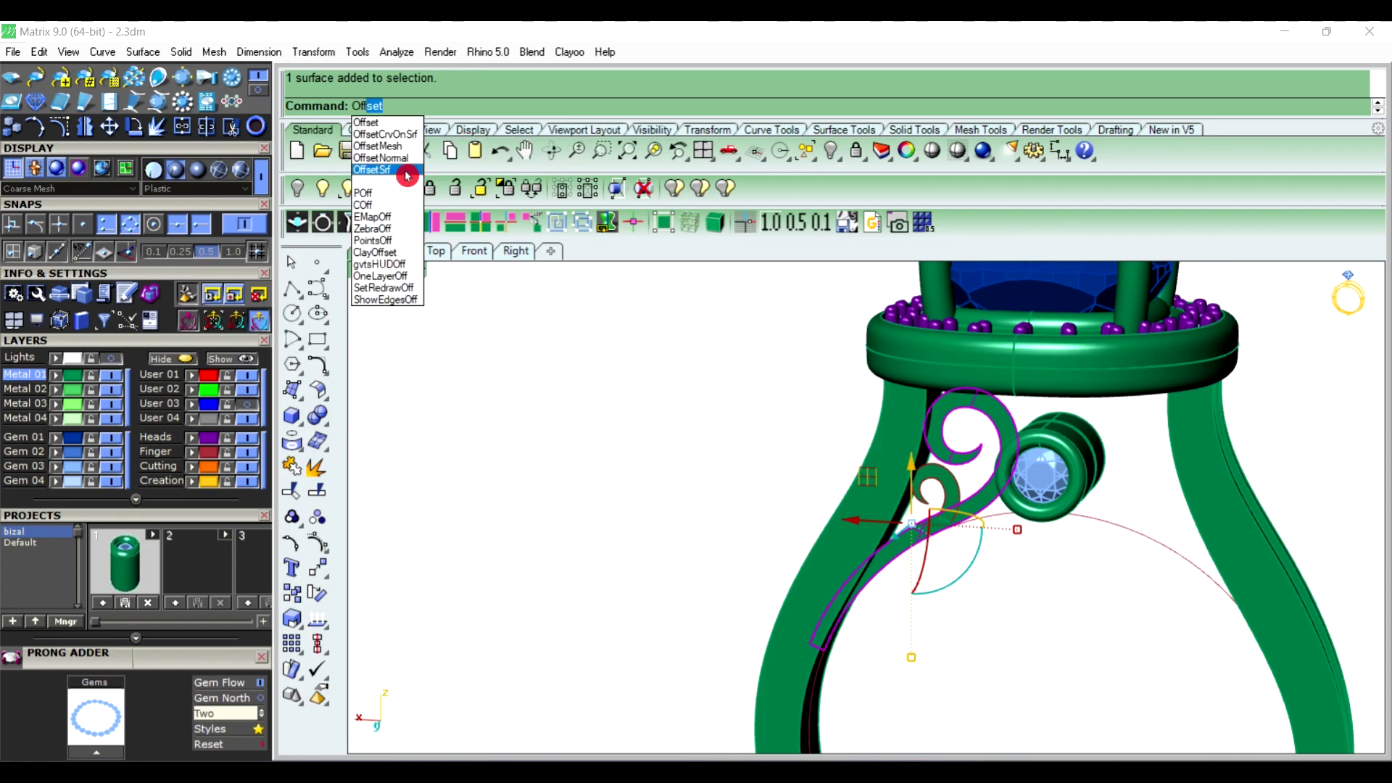
pyautogui.click(406, 174)
pyautogui.scroll(-5, 713, 451)
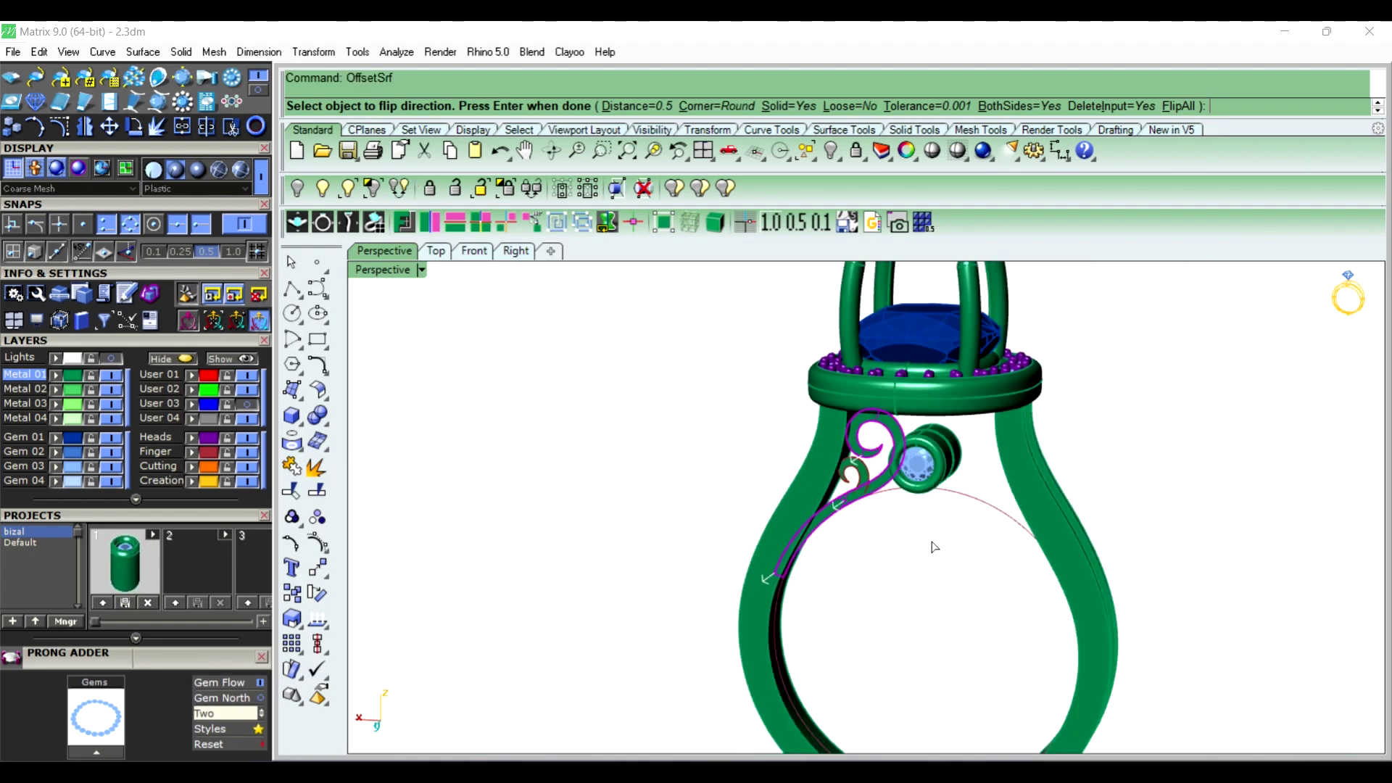
pyautogui.moveTo(932, 548); pyautogui.dragTo(870, 563, button='right')
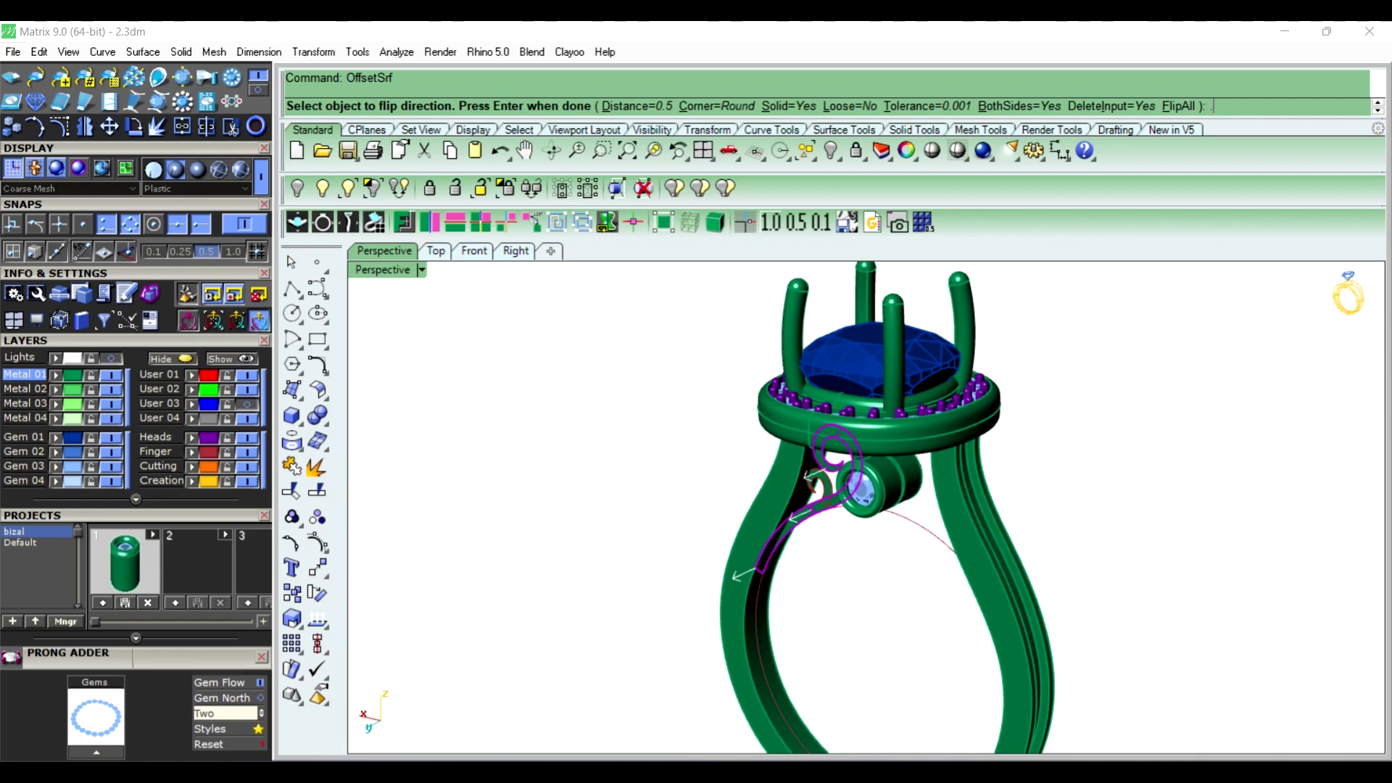
pyautogui.write('.5')
pyautogui.rightClick(835, 596)
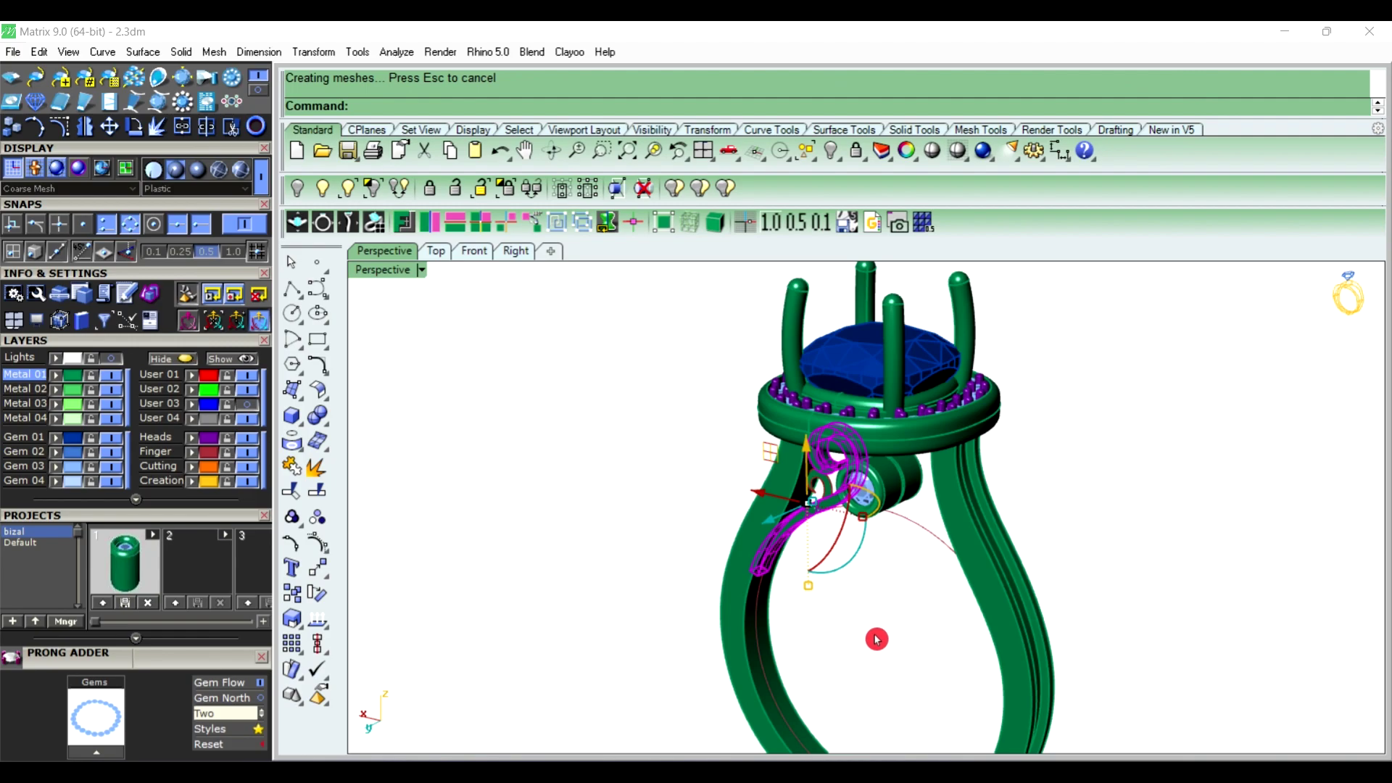
pyautogui.click(877, 639)
pyautogui.scroll(3, 840, 566)
pyautogui.moveTo(839, 566)
pyautogui.mouseDown(button='right')
pyautogui.moveTo(696, 466)
pyautogui.moveTo(520, 519)
pyautogui.moveTo(678, 326)
pyautogui.mouseUp(button='right')
pyautogui.scroll(3, 761, 575)
pyautogui.moveTo(761, 575)
pyautogui.mouseDown(button='right')
pyautogui.moveTo(481, 435)
pyautogui.moveTo(763, 433)
pyautogui.moveTo(802, 513)
pyautogui.moveTo(684, 535)
pyautogui.moveTo(773, 485)
pyautogui.mouseUp(button='right')
pyautogui.scroll(3, 786, 560)
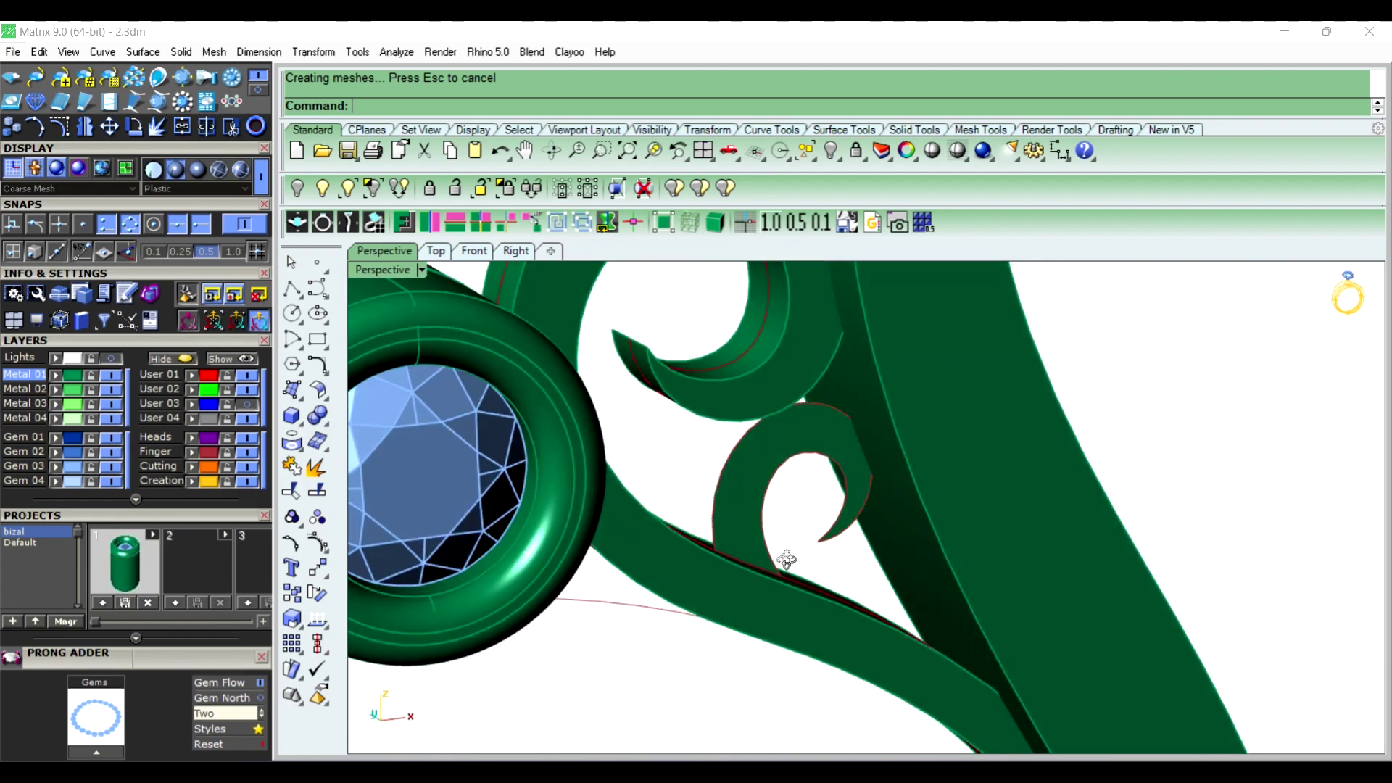
pyautogui.moveTo(787, 560); pyautogui.dragTo(800, 469, button='right')
pyautogui.click(793, 462)
pyautogui.rightClick(821, 477)
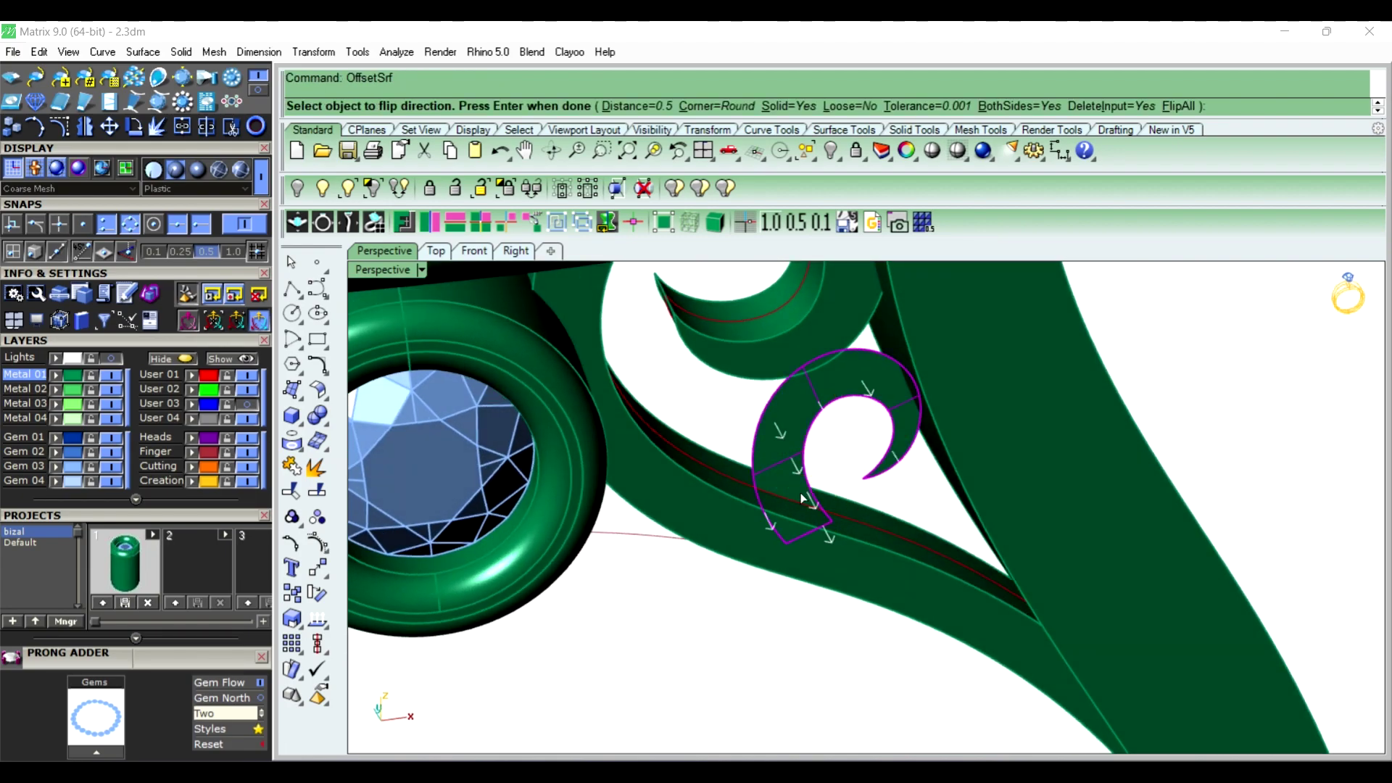
pyautogui.moveTo(722, 602); pyautogui.dragTo(807, 611, button='right')
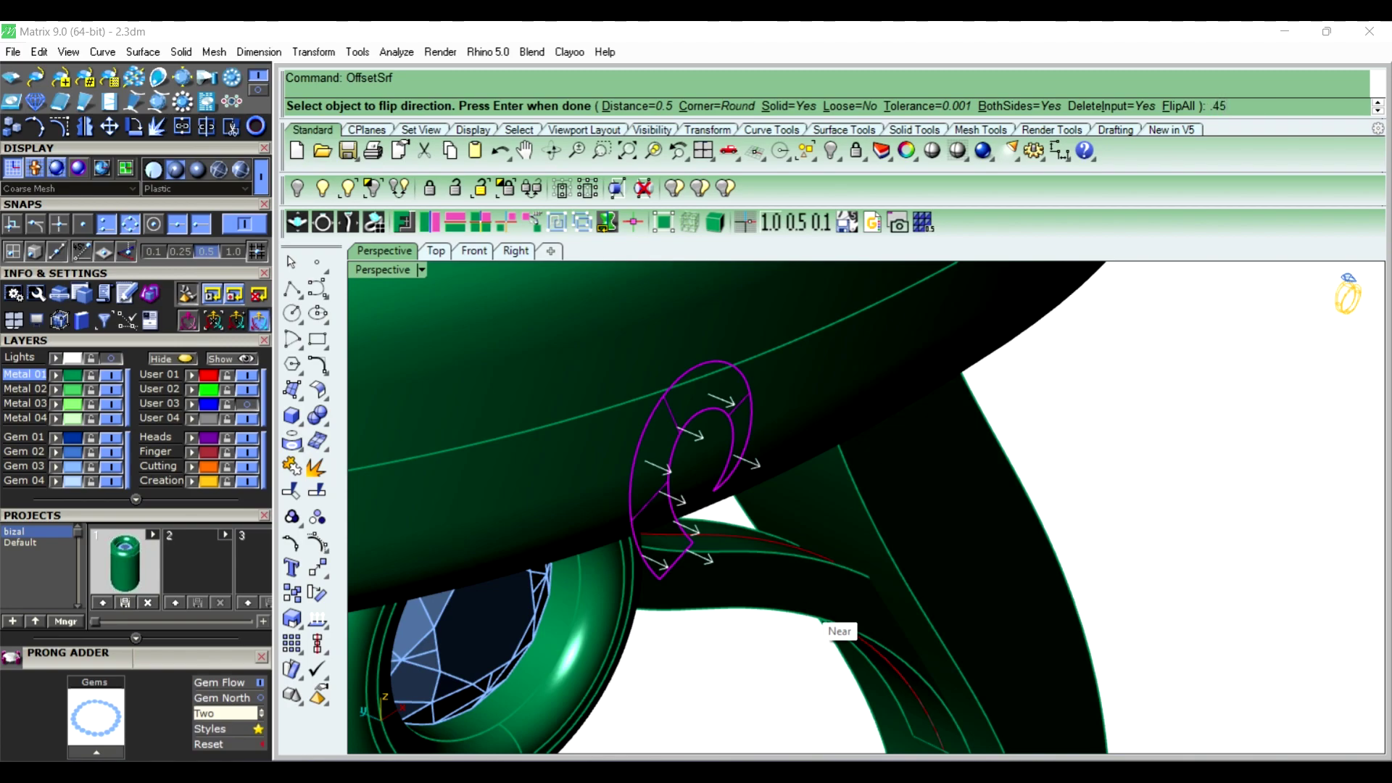
pyautogui.rightClick(830, 618)
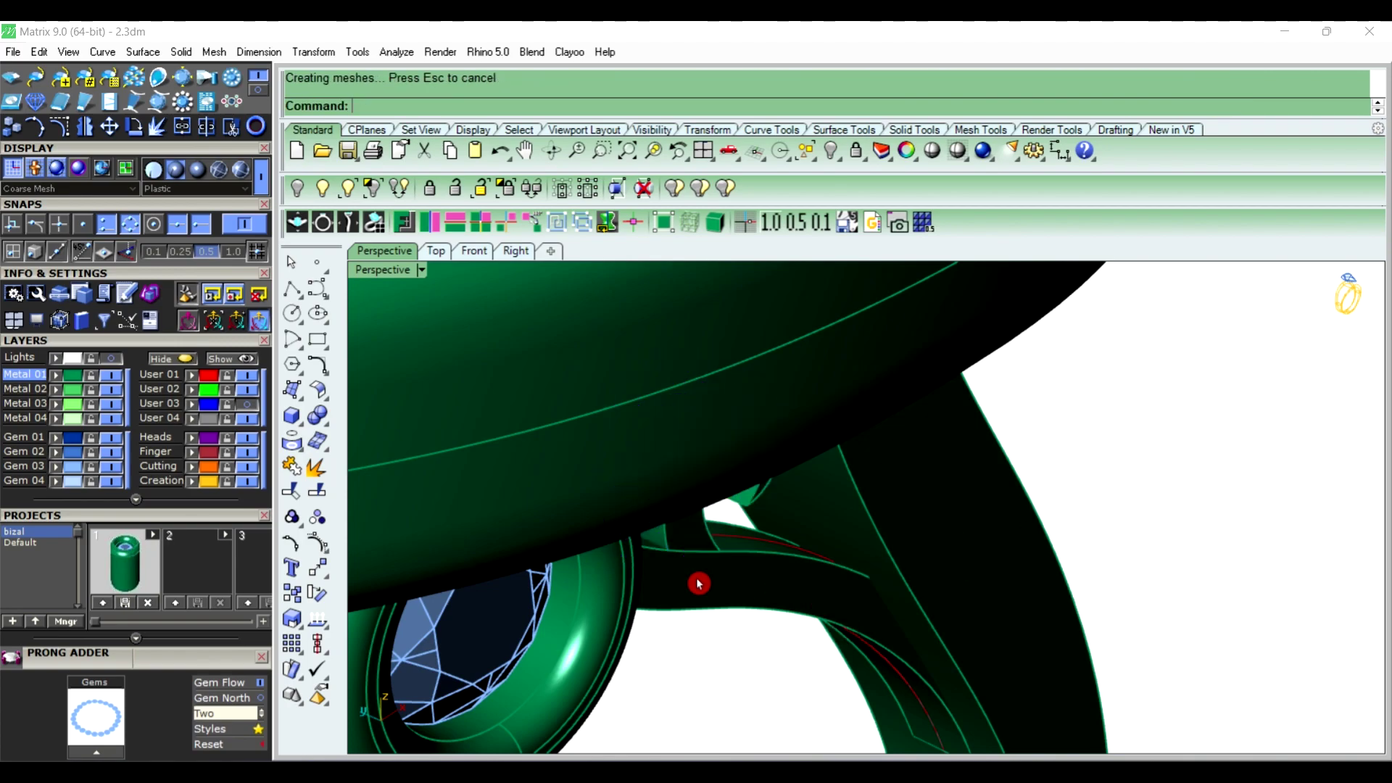
pyautogui.scroll(-2, 692, 573)
pyautogui.scroll(-3, 733, 551)
pyautogui.scroll(-3, 845, 493)
pyautogui.scroll(-3, 896, 468)
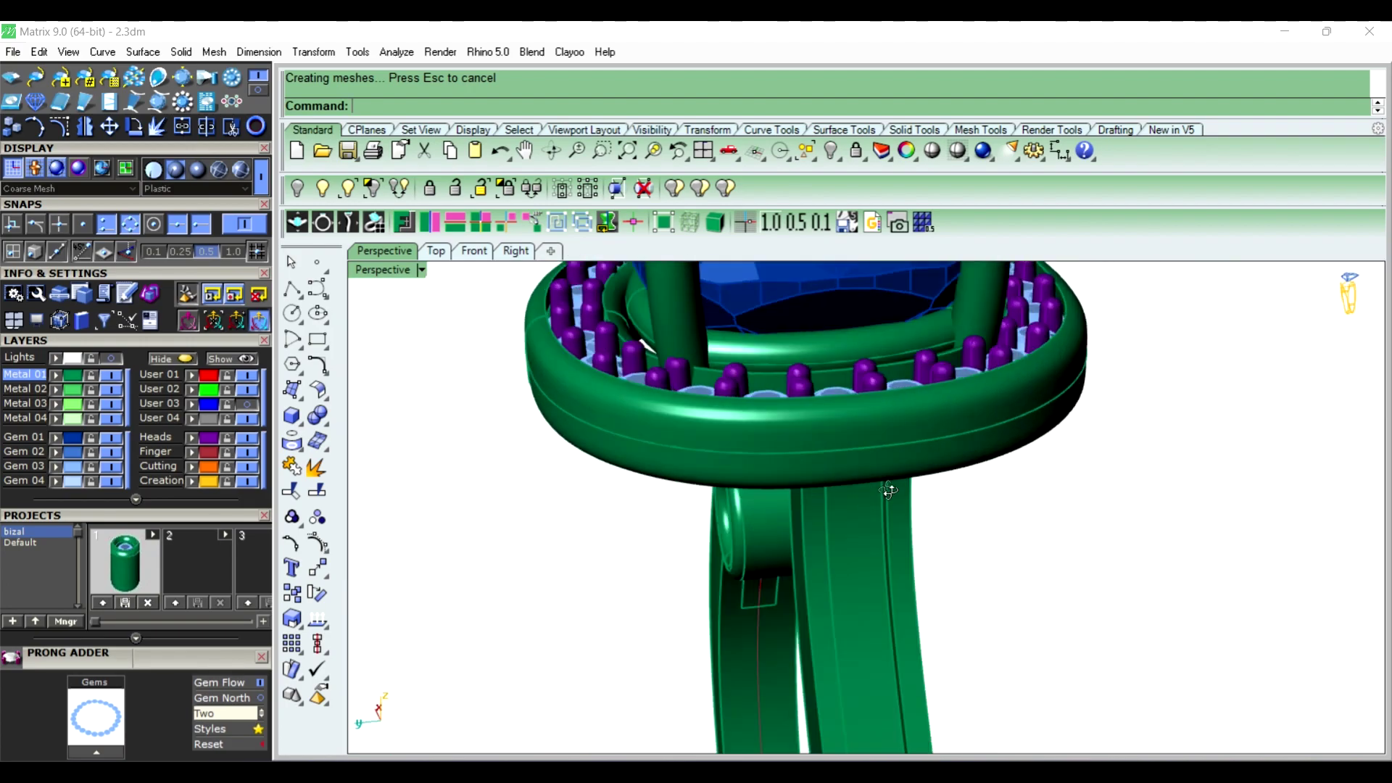
pyautogui.moveTo(888, 490)
pyautogui.mouseDown(button='right')
pyautogui.moveTo(889, 569)
pyautogui.moveTo(1245, 534)
pyautogui.moveTo(720, 537)
pyautogui.moveTo(906, 489)
pyautogui.moveTo(812, 457)
pyautogui.moveTo(873, 463)
pyautogui.mouseUp(button='right')
pyautogui.scroll(3, 888, 569)
pyautogui.scroll(2, 888, 569)
pyautogui.scroll(-2, 906, 489)
pyautogui.scroll(2, 882, 484)
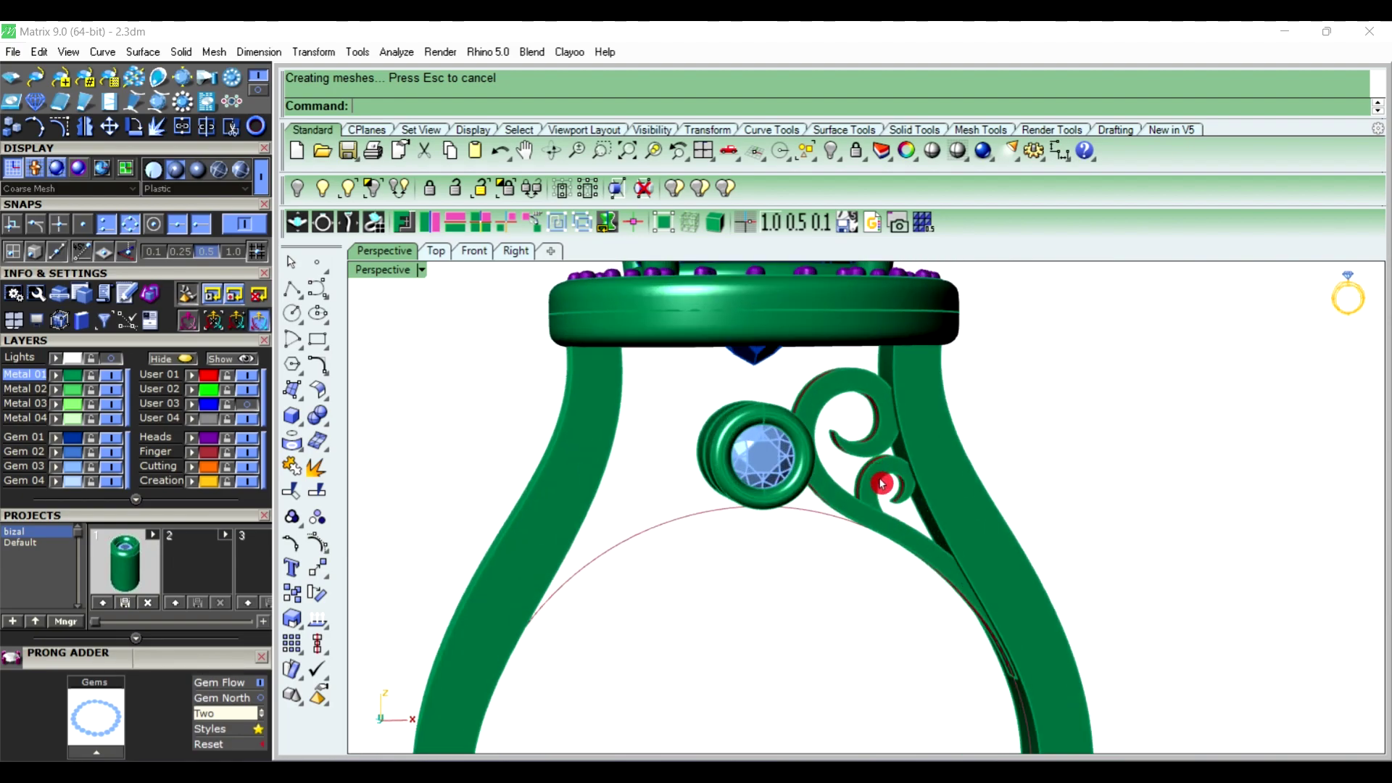
# Mirror the large scroll and small spiral onto the opposite shank
pyautogui.keyDown('shift'); pyautogui.click(810, 416); pyautogui.keyUp('shift')
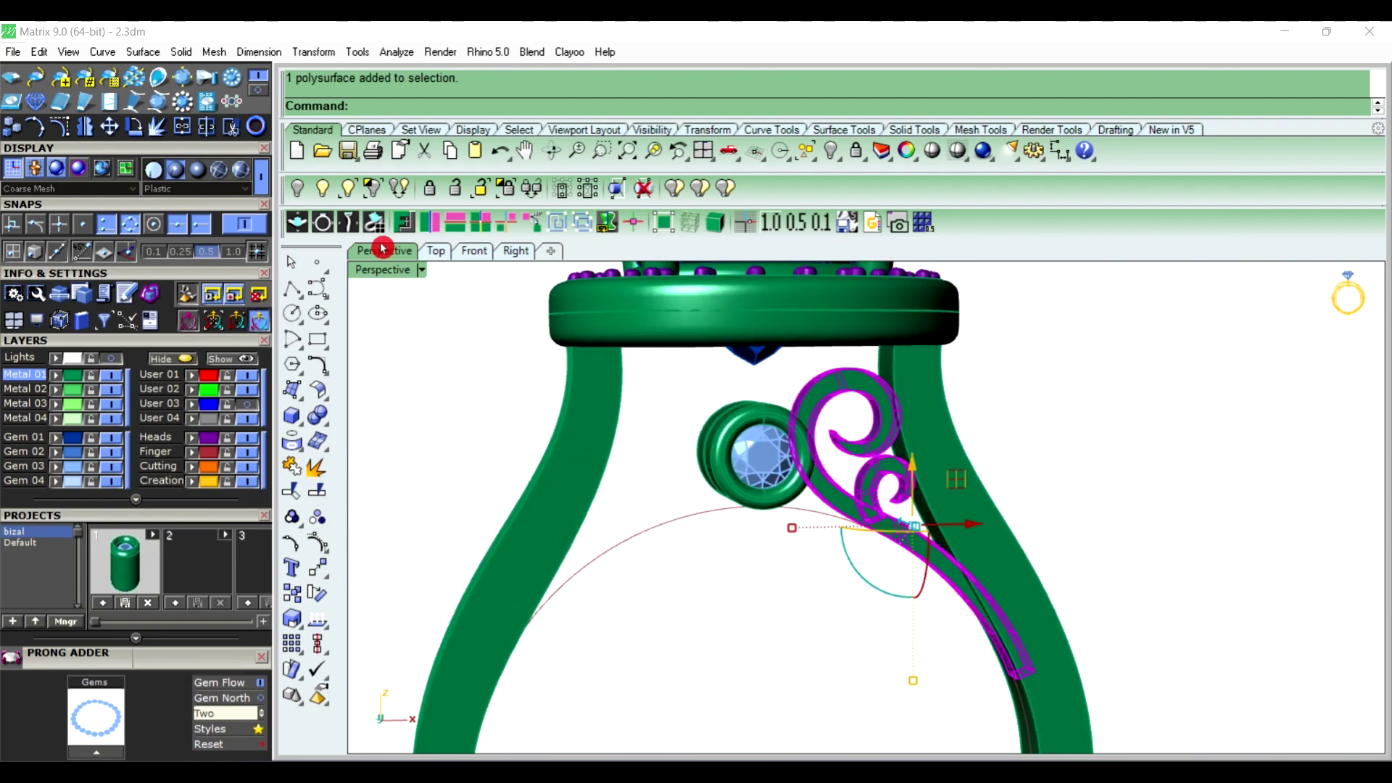
pyautogui.click(434, 230)
pyautogui.click(382, 445)
pyautogui.scroll(-3, 898, 472)
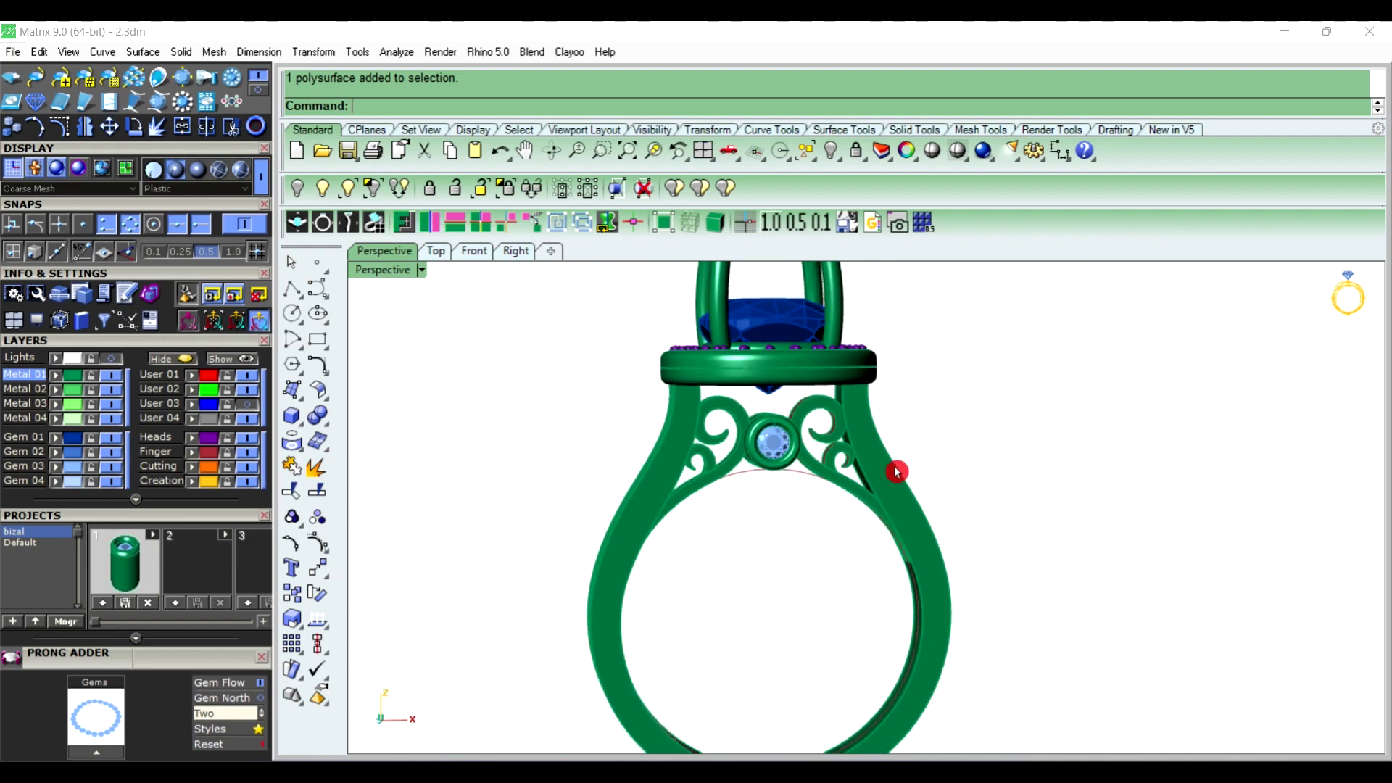
pyautogui.moveTo(898, 472)
pyautogui.mouseDown(button='right')
pyautogui.moveTo(829, 534)
pyautogui.moveTo(684, 482)
pyautogui.moveTo(472, 486)
pyautogui.moveTo(389, 503)
pyautogui.moveTo(930, 497)
pyautogui.moveTo(628, 469)
pyautogui.moveTo(1035, 475)
pyautogui.moveTo(1066, 395)
pyautogui.moveTo(1134, 342)
pyautogui.moveTo(1172, 472)
pyautogui.moveTo(1073, 448)
pyautogui.moveTo(725, 529)
pyautogui.moveTo(880, 528)
pyautogui.moveTo(834, 580)
pyautogui.moveTo(804, 661)
pyautogui.mouseUp(button='right')
pyautogui.write('F')
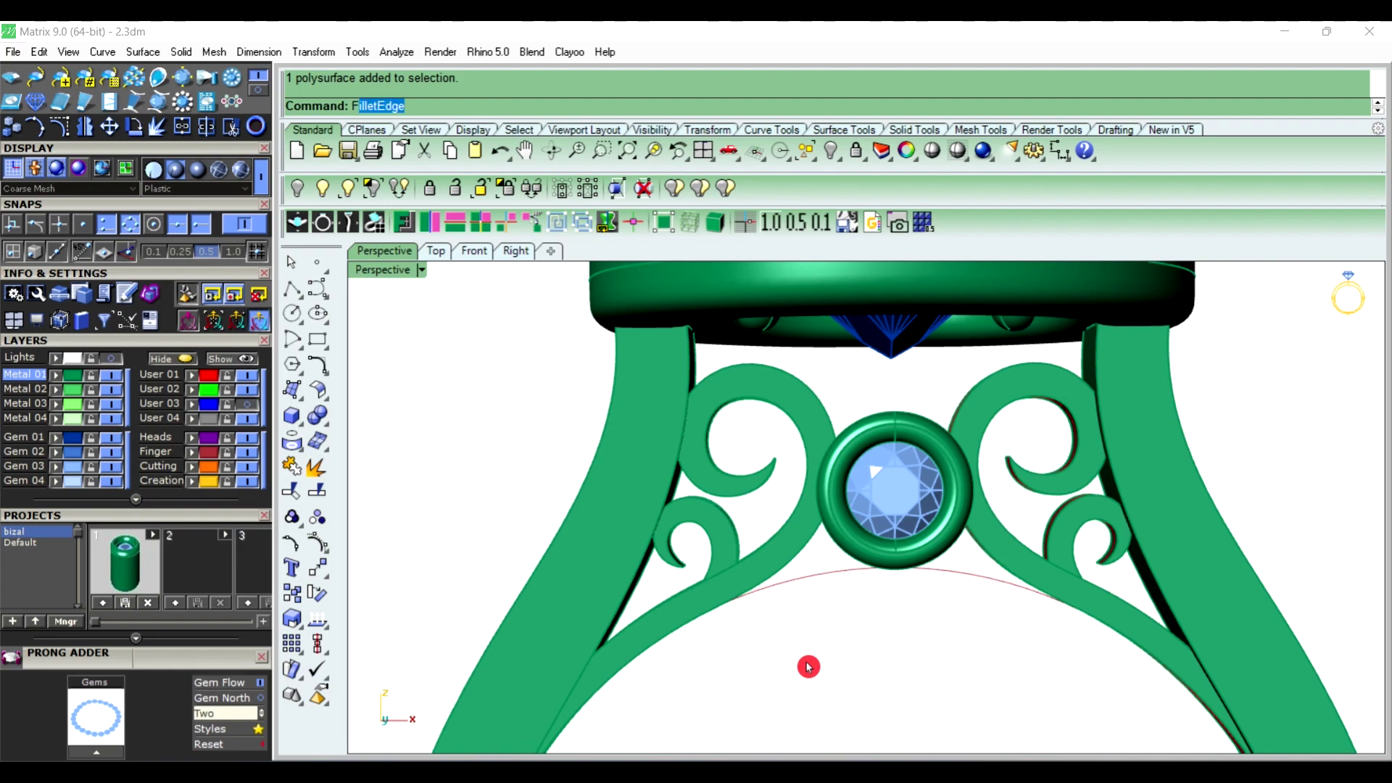
# Fillet two left scroll edges with a 0.1 radius
pyautogui.rightClick(808, 667)
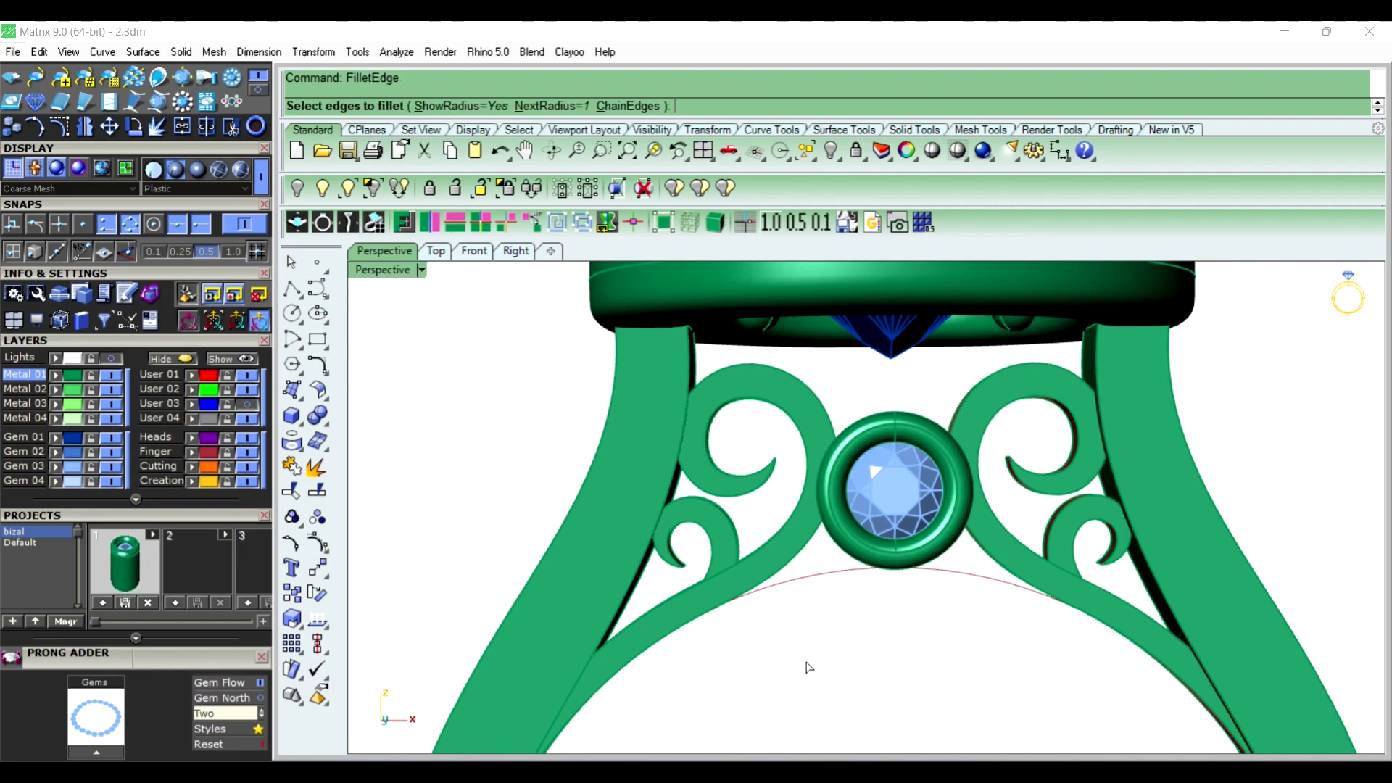
pyautogui.write('1')
pyautogui.press('Return')
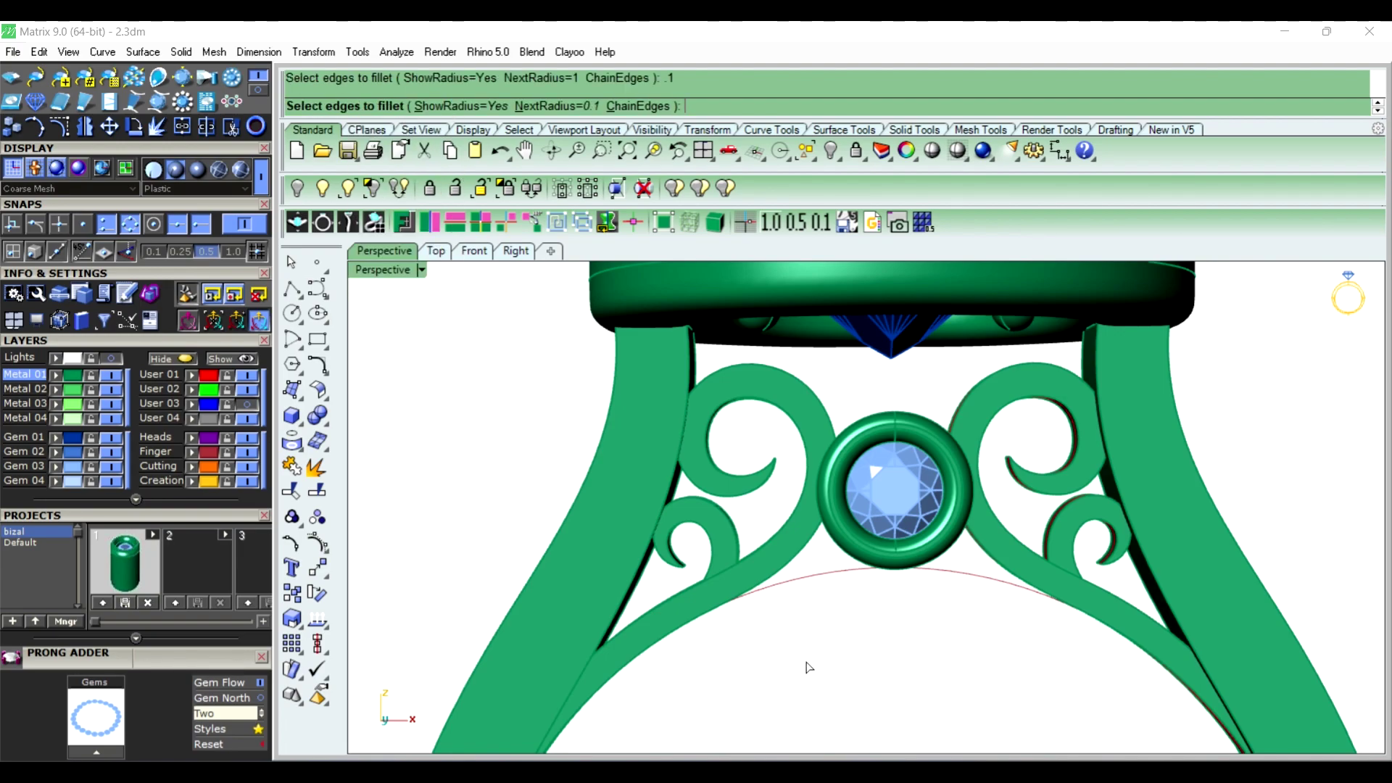
pyautogui.scroll(2, 710, 490)
pyautogui.scroll(2, 701, 489)
pyautogui.click(701, 488)
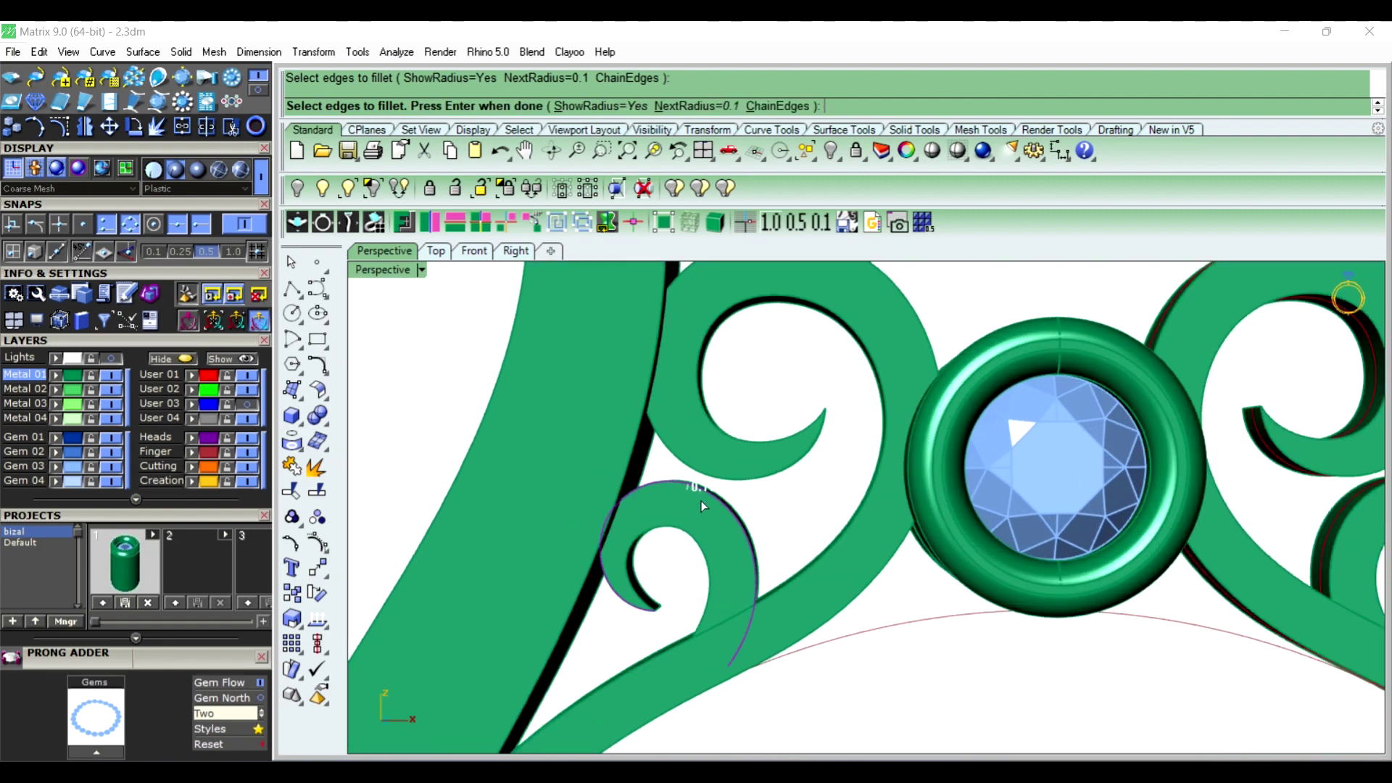
pyautogui.click(712, 535)
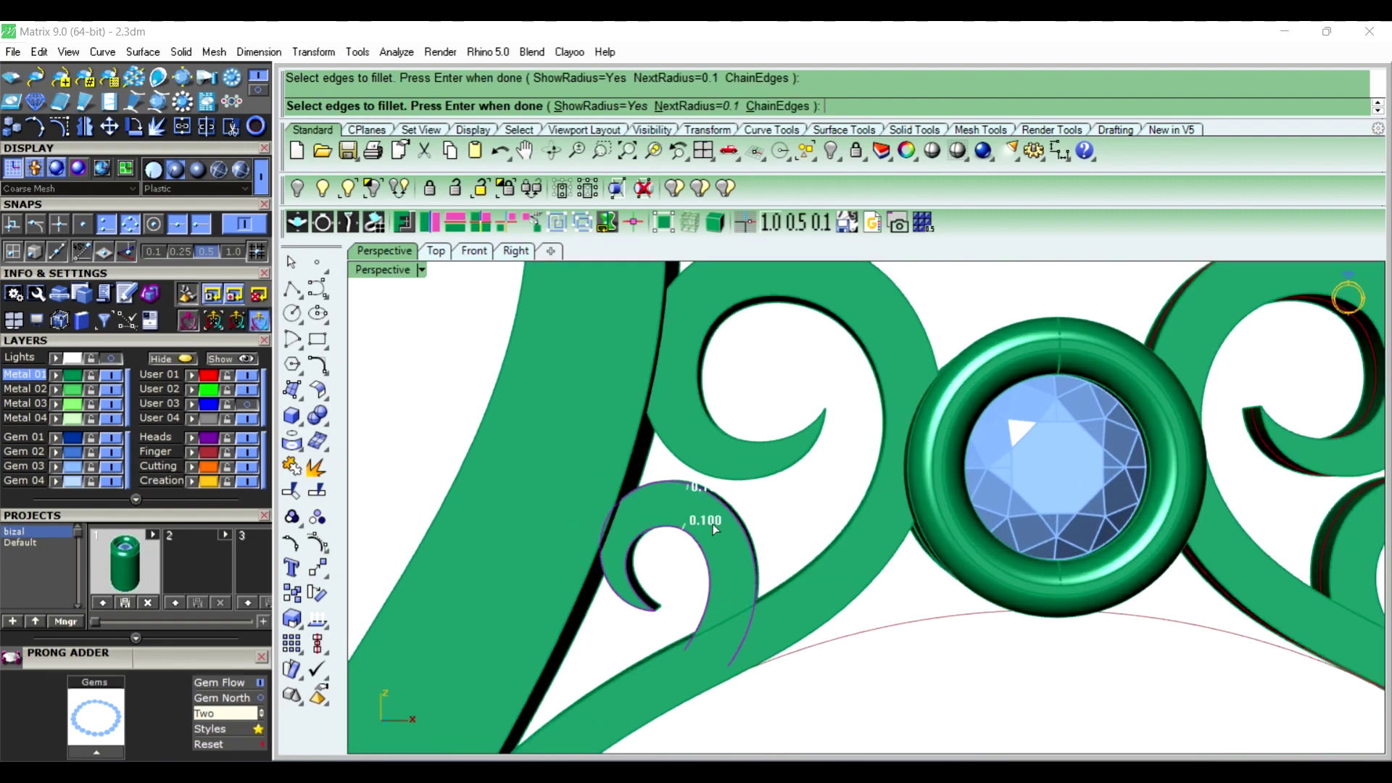
pyautogui.rightClick(750, 441)
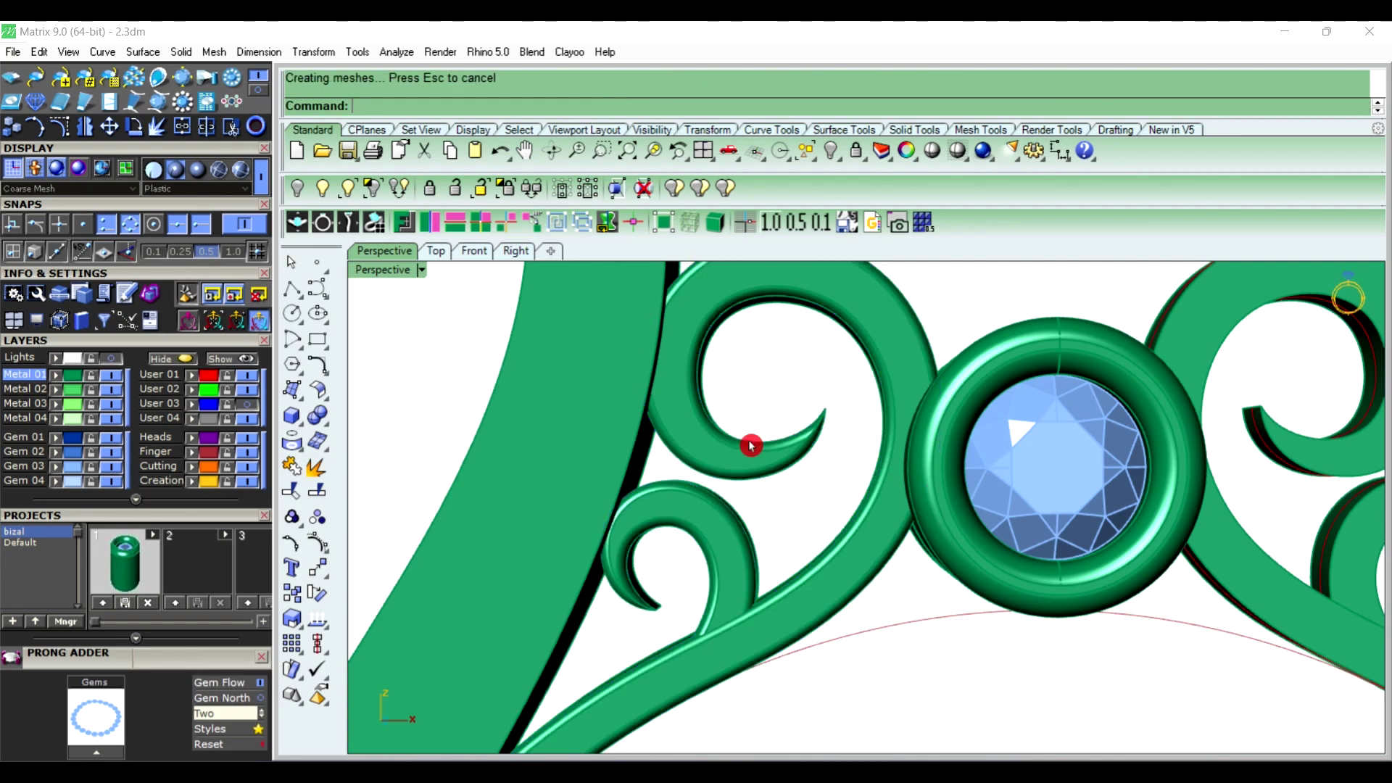
# Fillet another pair of scroll edges at 0.1
pyautogui.scroll(-3, 717, 501)
pyautogui.rightClick(974, 626)
pyautogui.scroll(3, 995, 526)
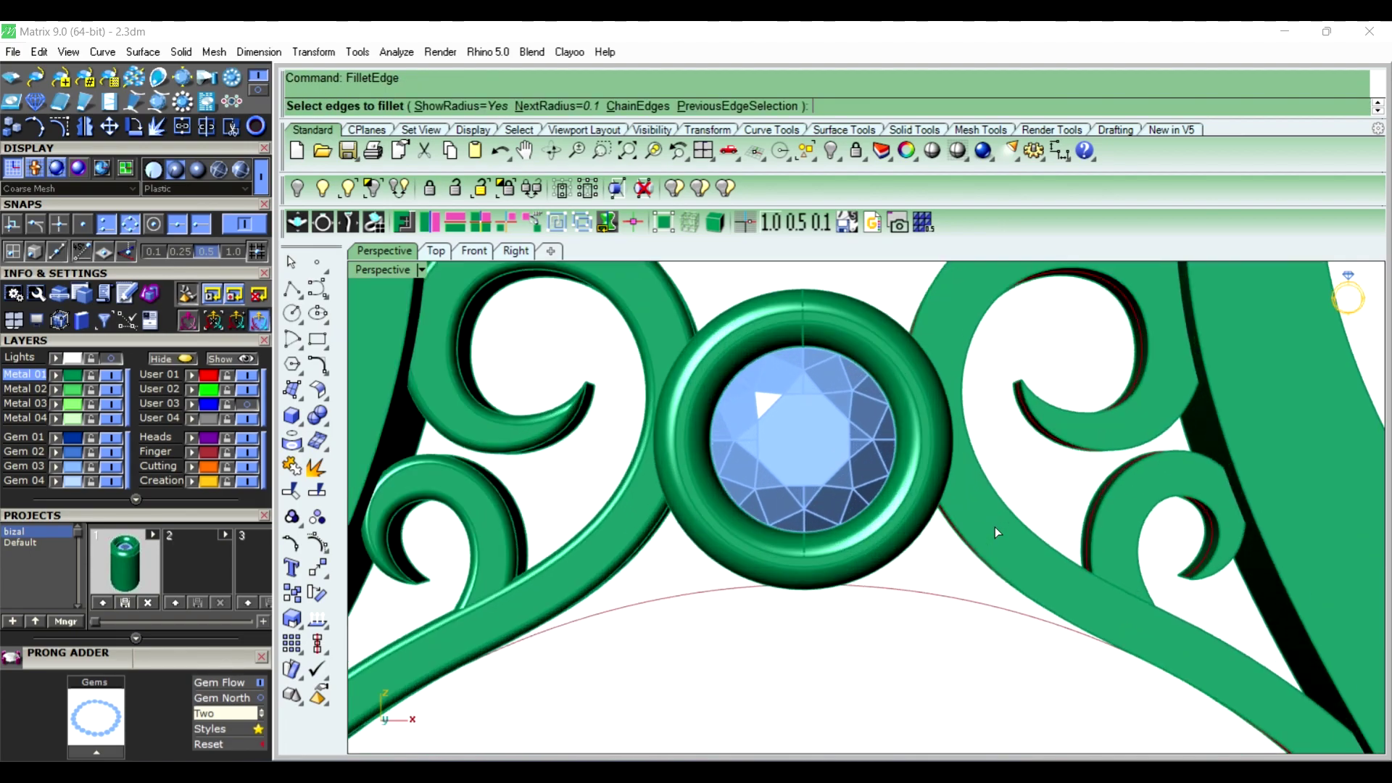
pyautogui.click(989, 543)
pyautogui.click(1018, 525)
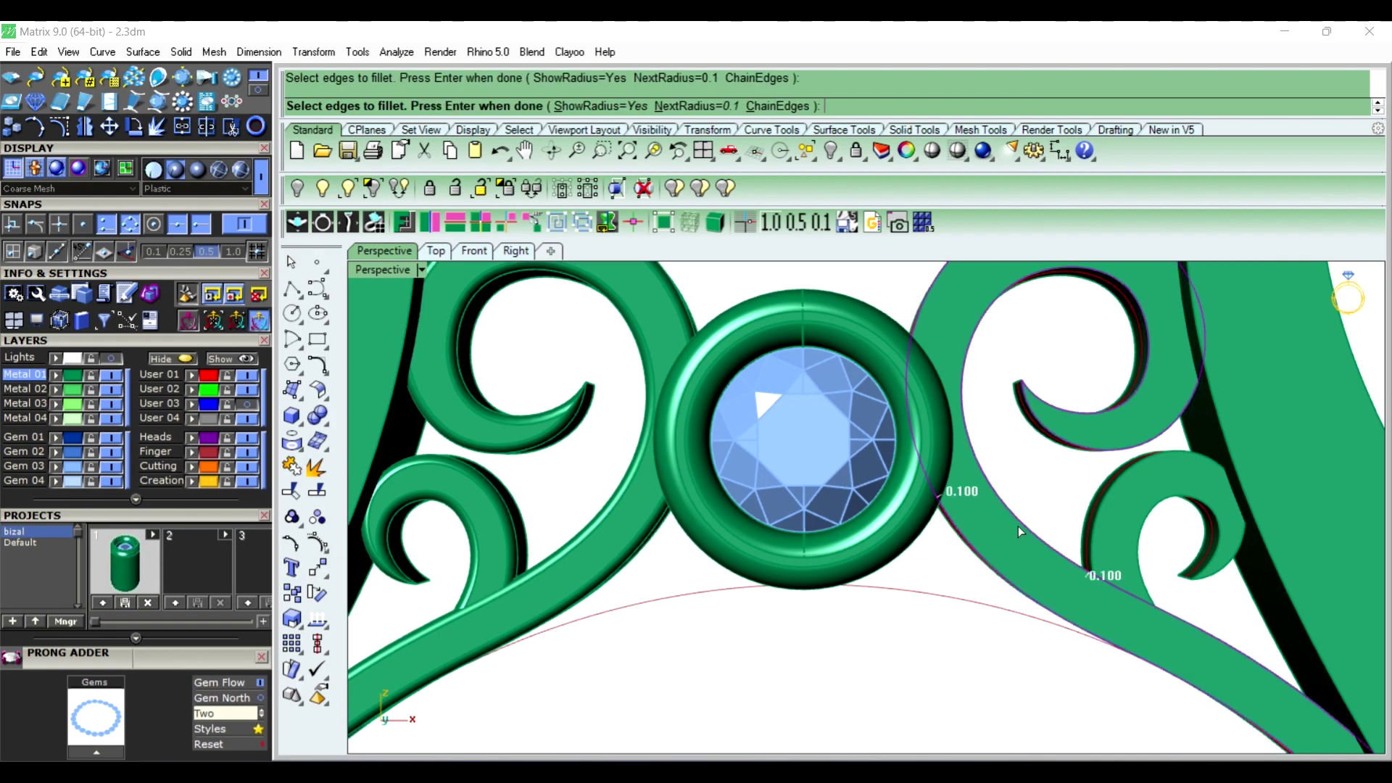
pyautogui.rightClick(1045, 533)
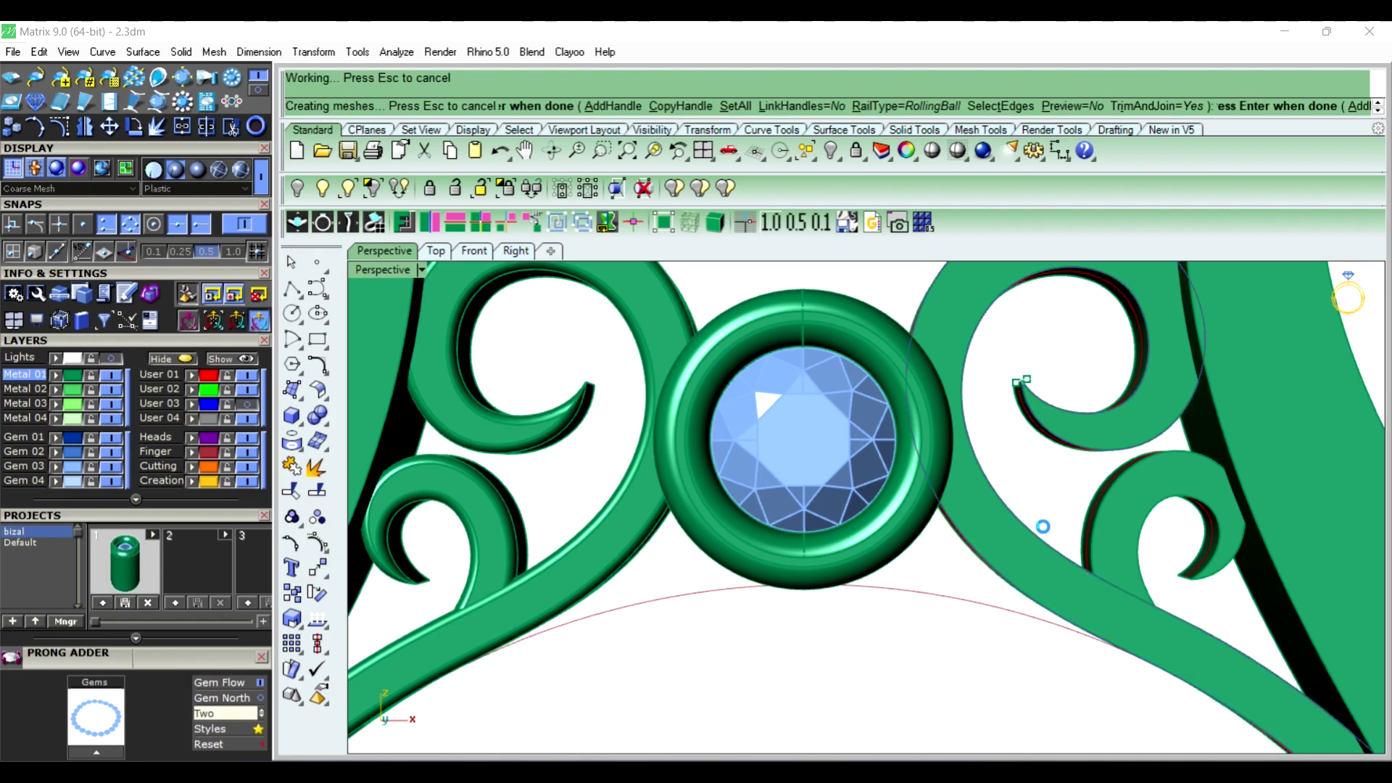
# Fillet two edges of the right scroll at 0.1
pyautogui.rightClick(1045, 507)
pyautogui.scroll(2, 1073, 518)
pyautogui.scroll(1, 1103, 533)
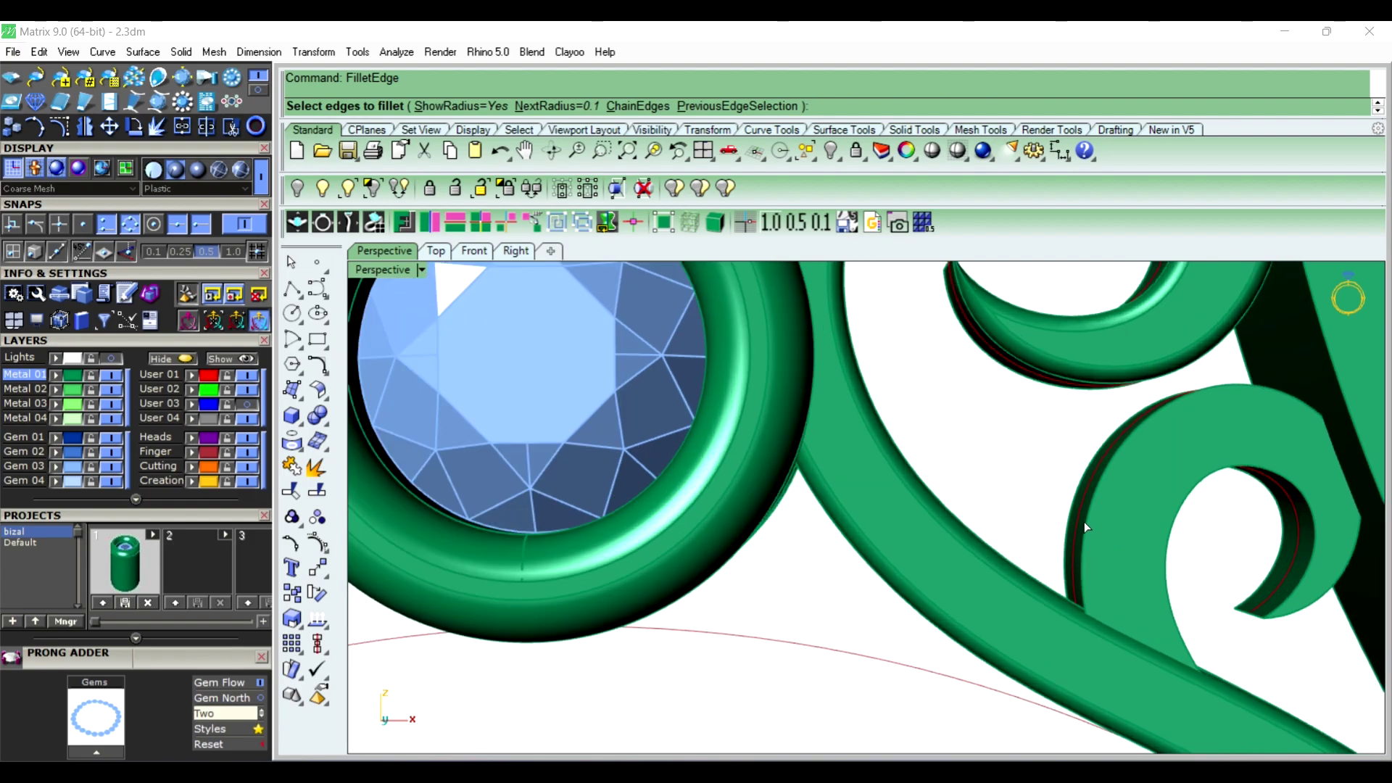
pyautogui.click(1088, 520)
pyautogui.click(1164, 570)
pyautogui.rightClick(1164, 569)
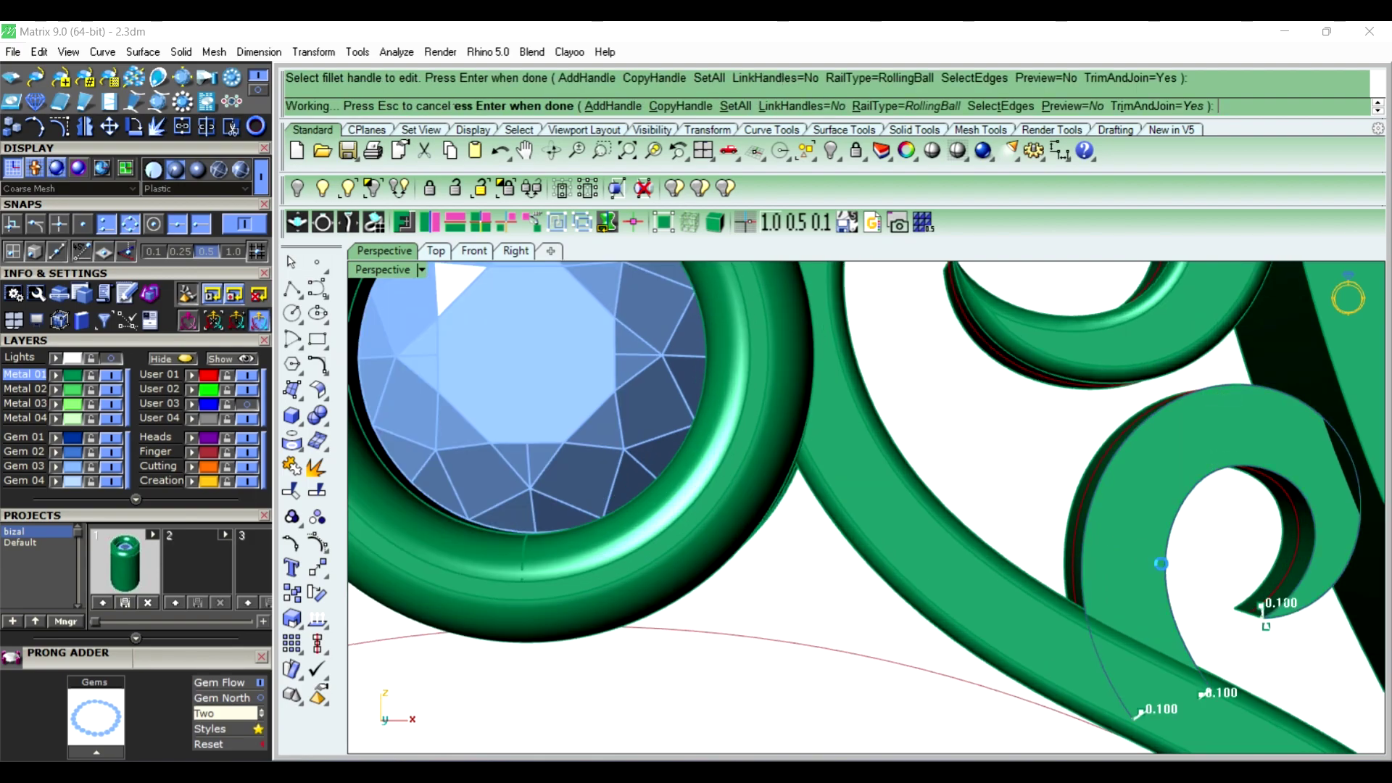
# From a low front-on view, fillet two more scroll edges
pyautogui.scroll(-3, 1146, 544)
pyautogui.scroll(-3, 1128, 519)
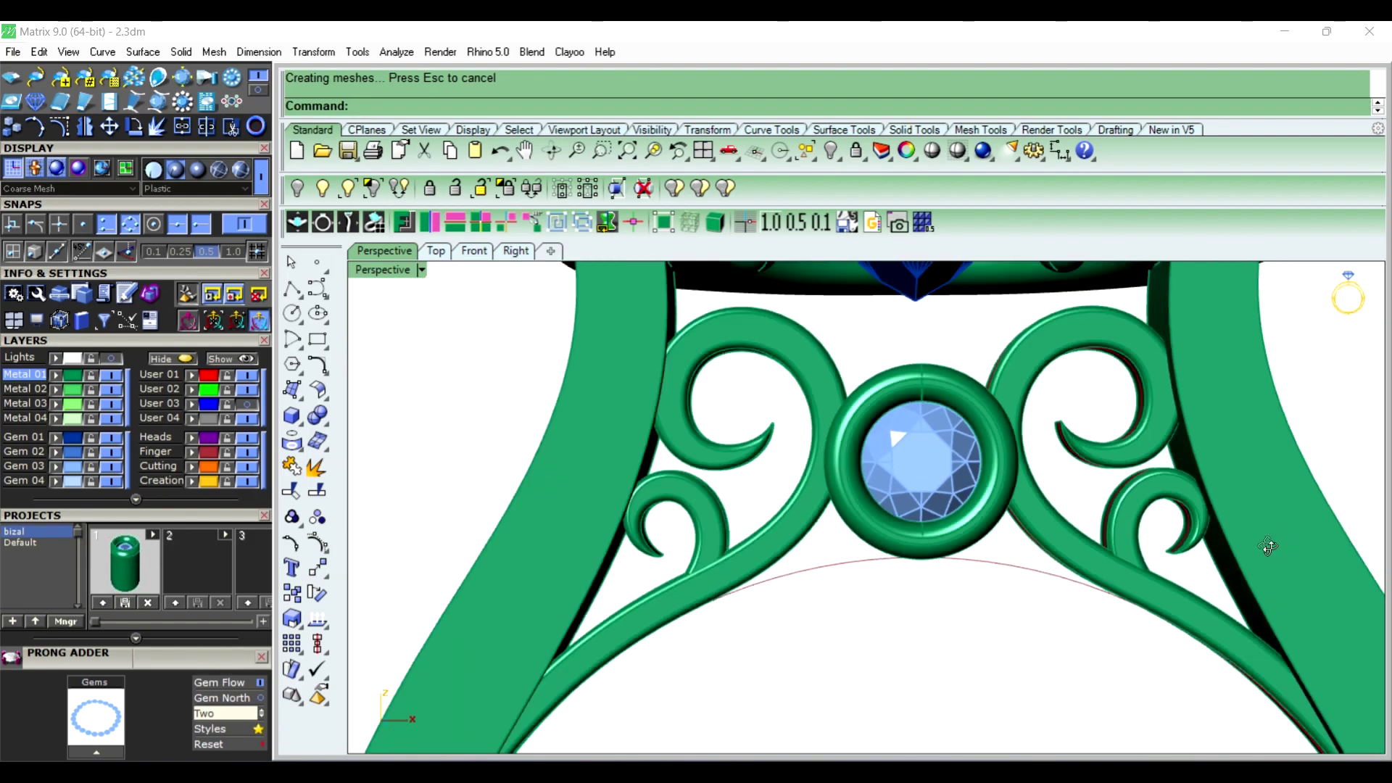
pyautogui.moveTo(1268, 546); pyautogui.dragTo(786, 559, button='right')
pyautogui.rightClick(737, 655)
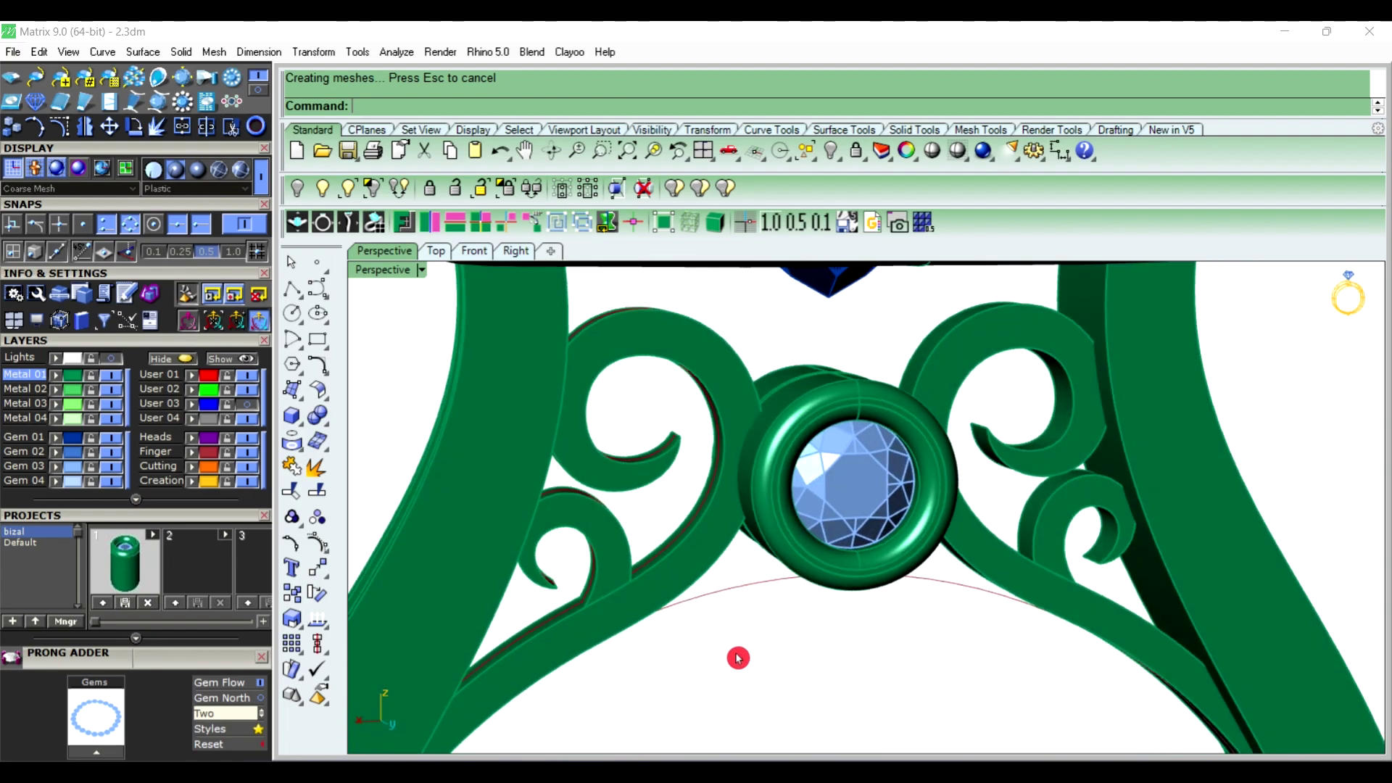
pyautogui.click(685, 573)
pyautogui.click(670, 554)
pyautogui.rightClick(670, 554)
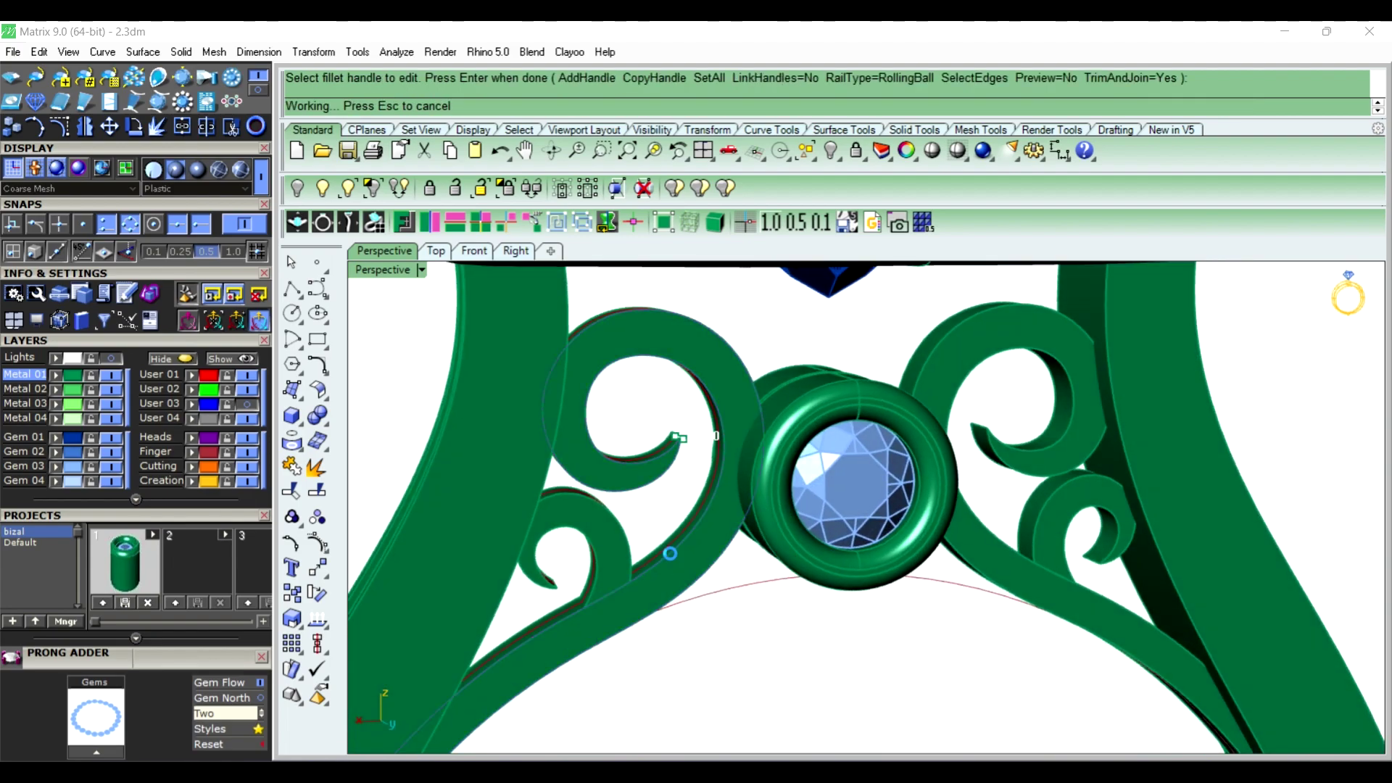
pyautogui.rightClick(633, 531)
# Fillet one more edge on the left scroll
pyautogui.rightClick(633, 532)
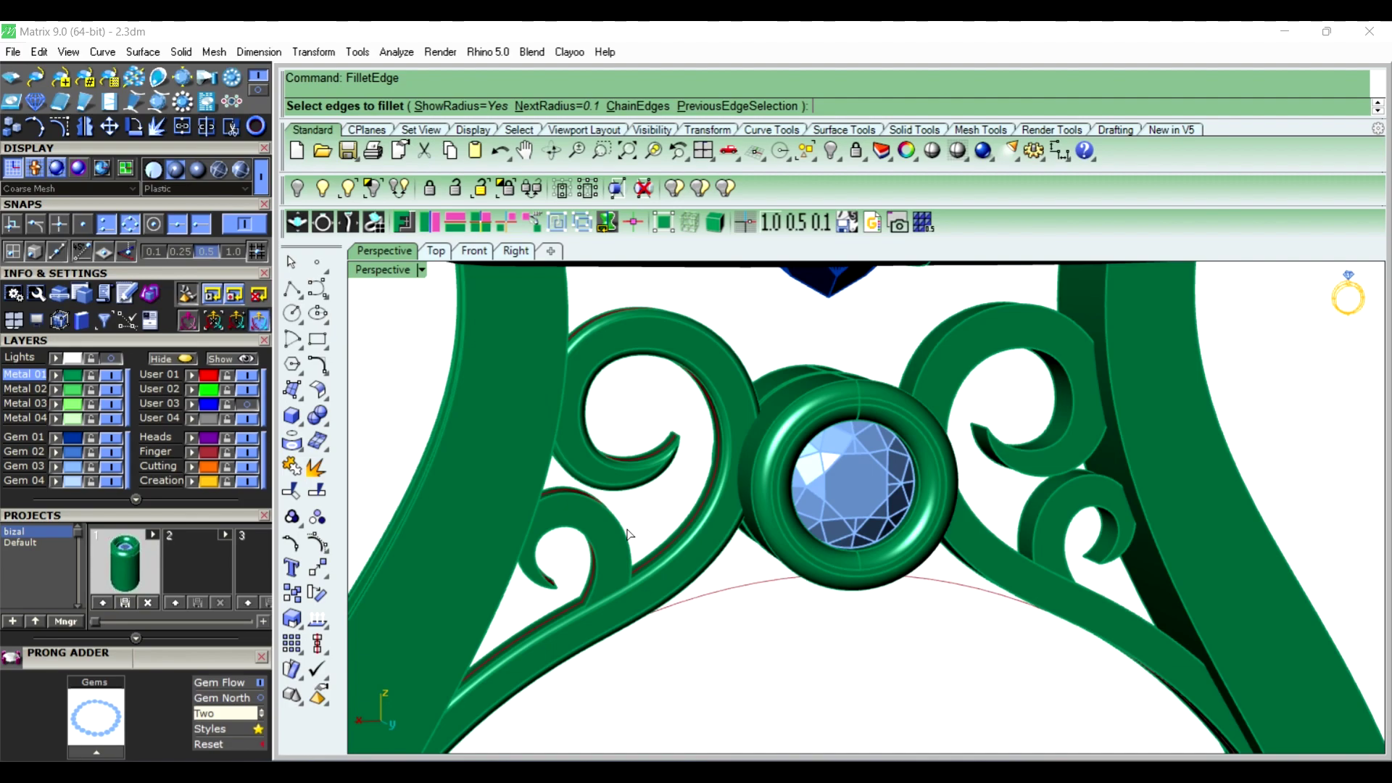
pyautogui.click(604, 558)
pyautogui.rightClick(597, 555)
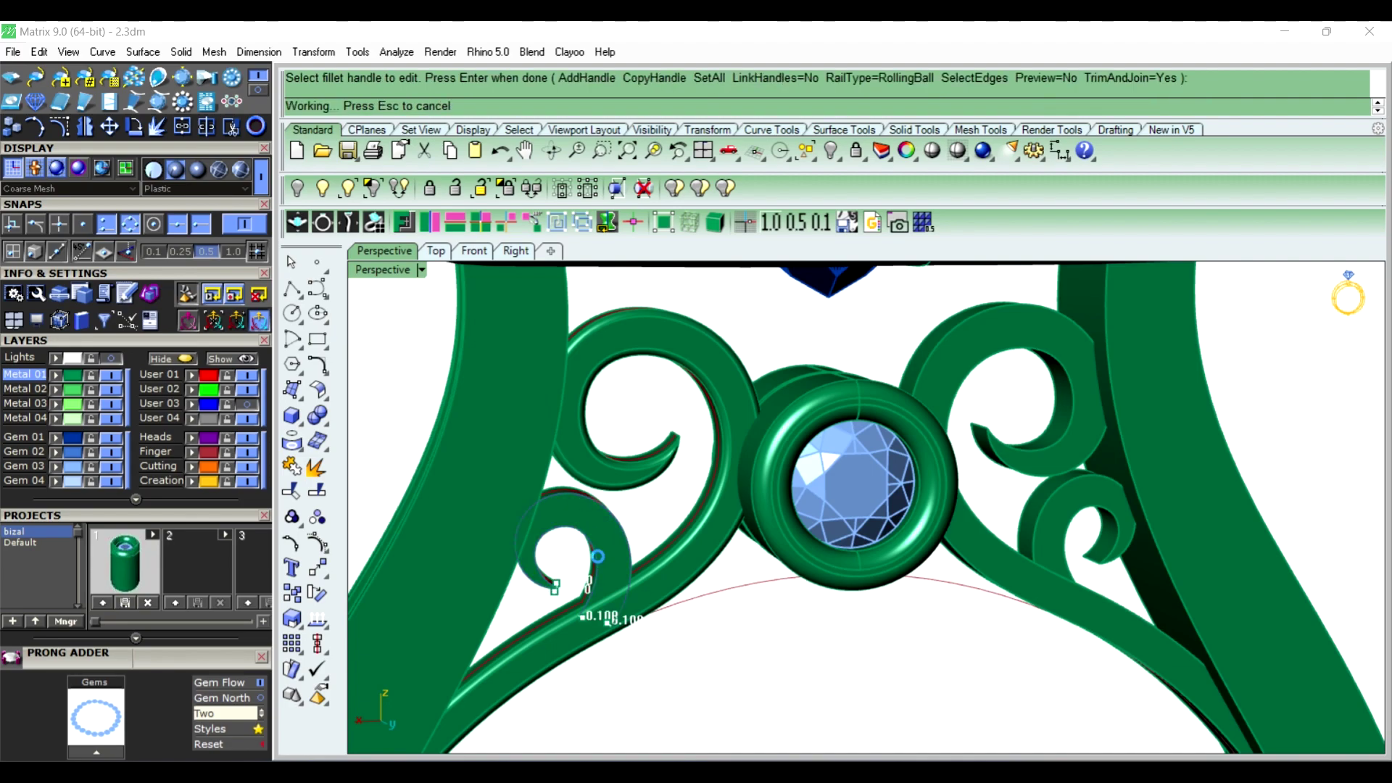
pyautogui.rightClick(754, 622)
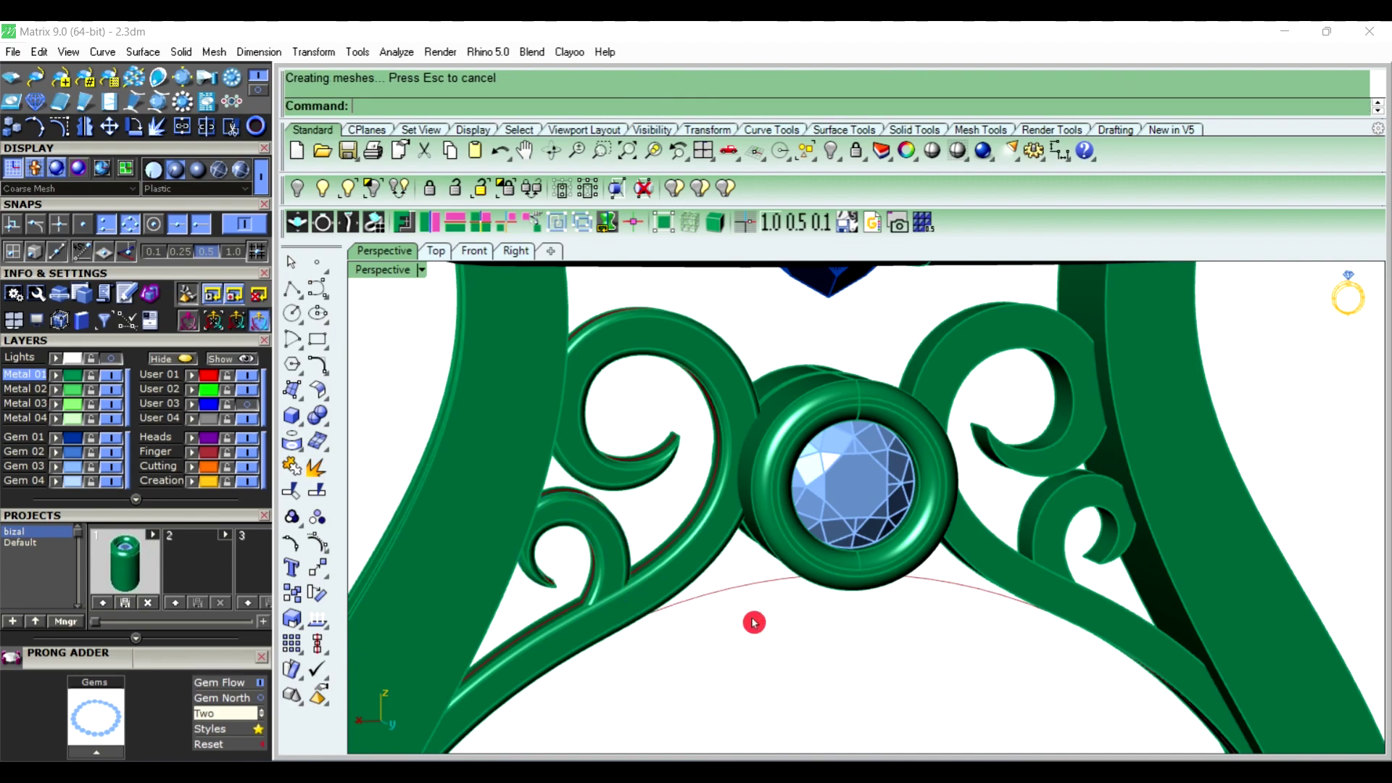
# Fillet the remaining right scroll edges at 0.1
pyautogui.click(1037, 519)
pyautogui.click(1063, 552)
pyautogui.rightClick(1063, 553)
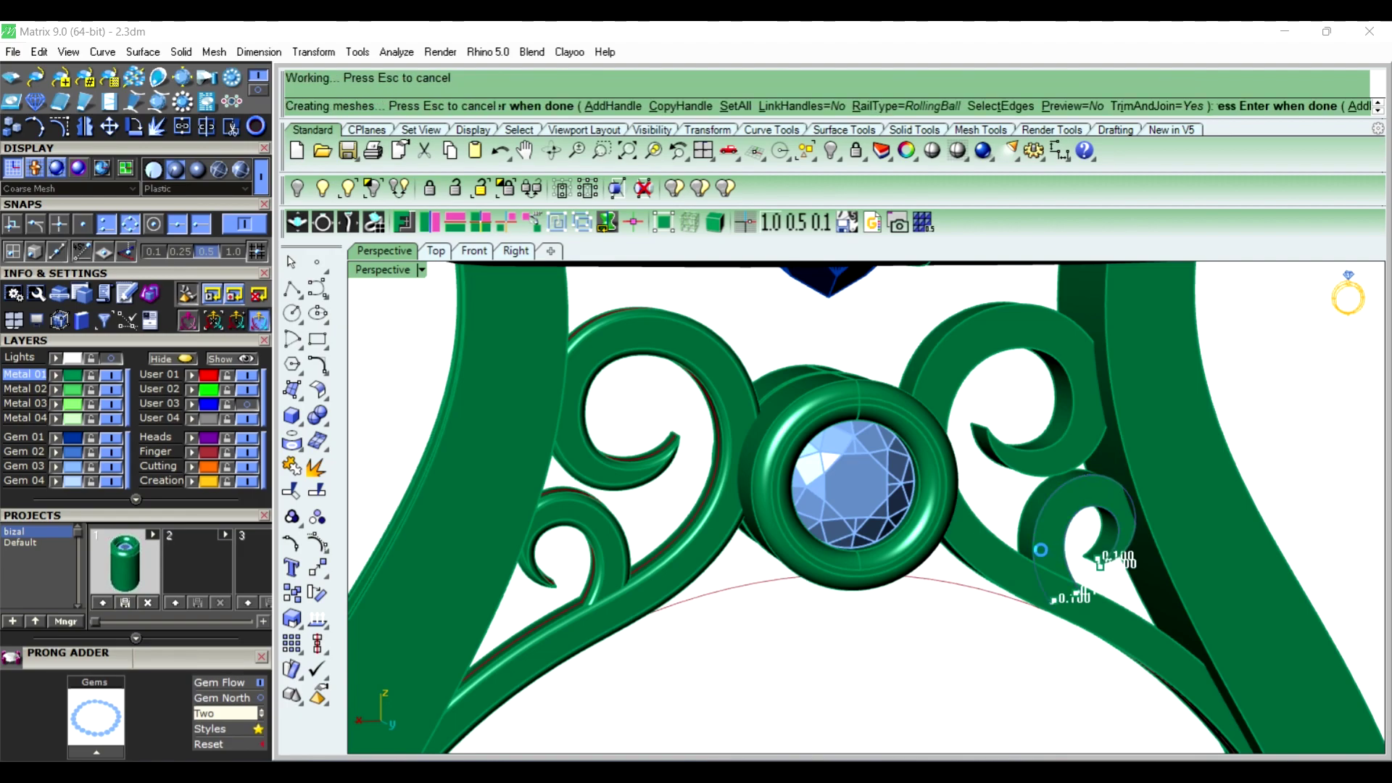
pyautogui.rightClick(963, 657)
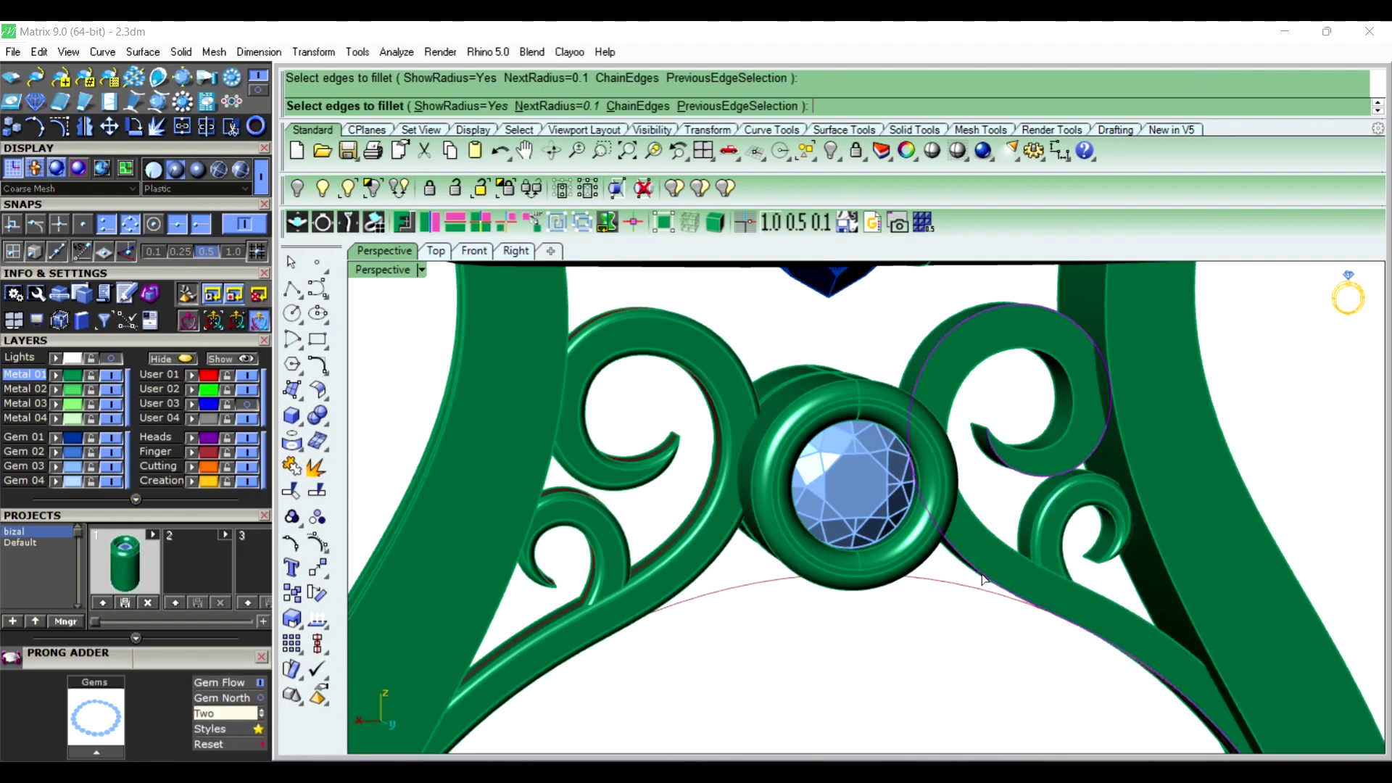
pyautogui.click(994, 544)
pyautogui.rightClick(1000, 542)
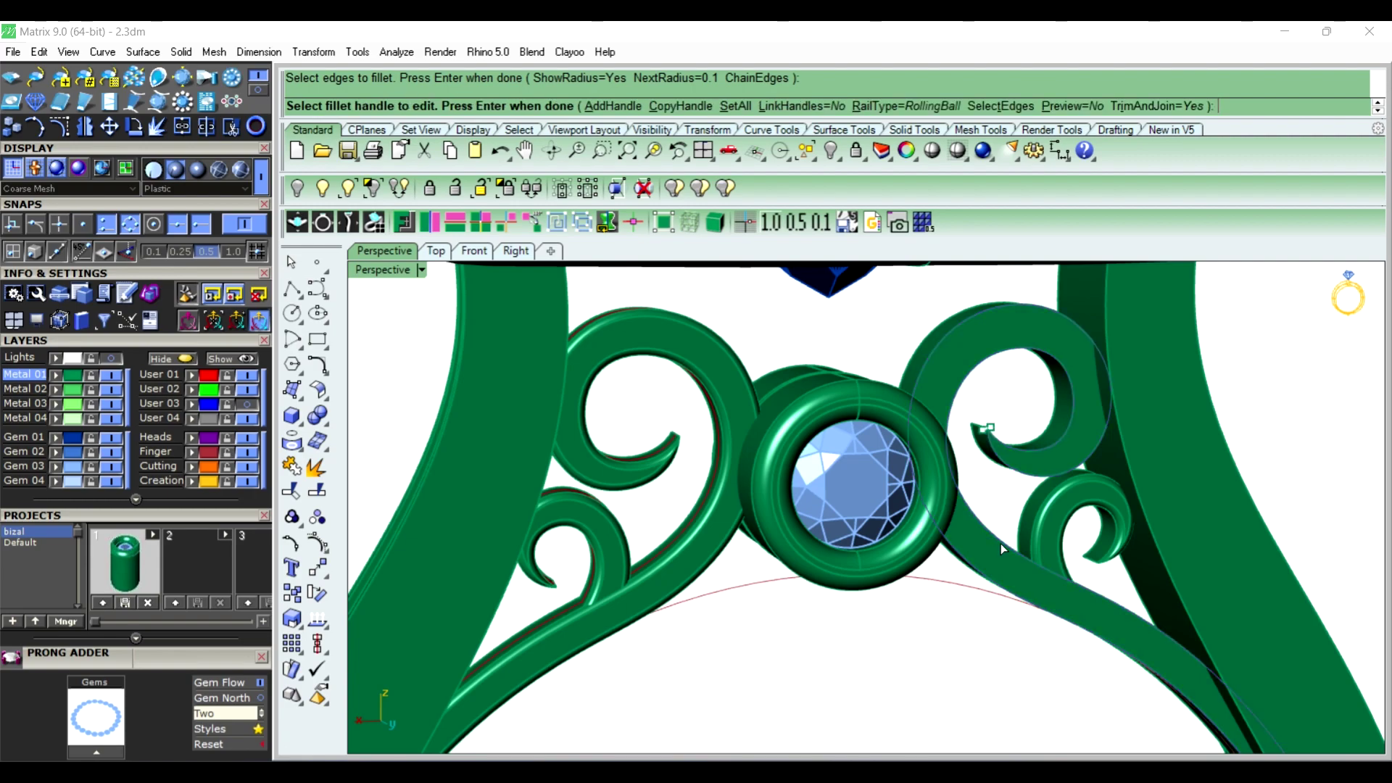
pyautogui.scroll(-5, 1152, 585)
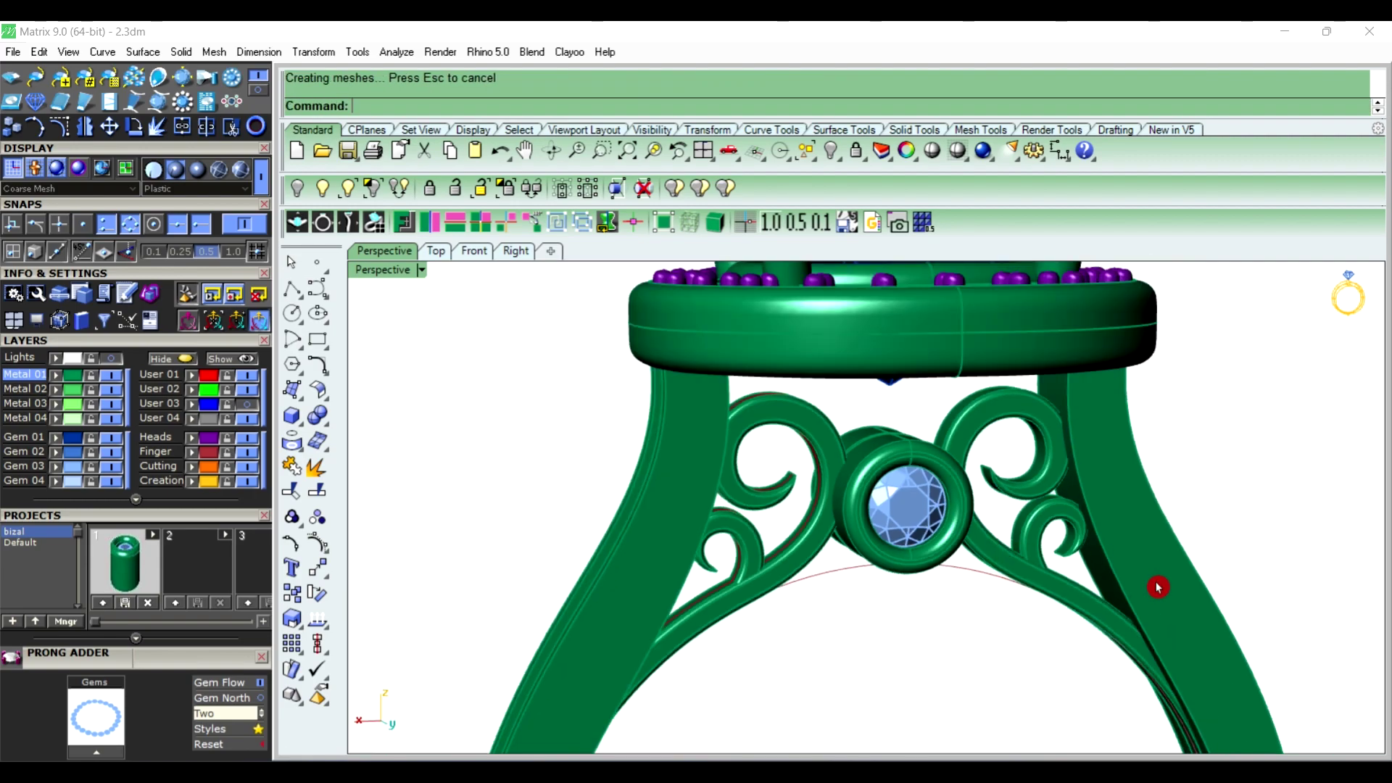
pyautogui.moveTo(1153, 584); pyautogui.dragTo(504, 589, button='right')
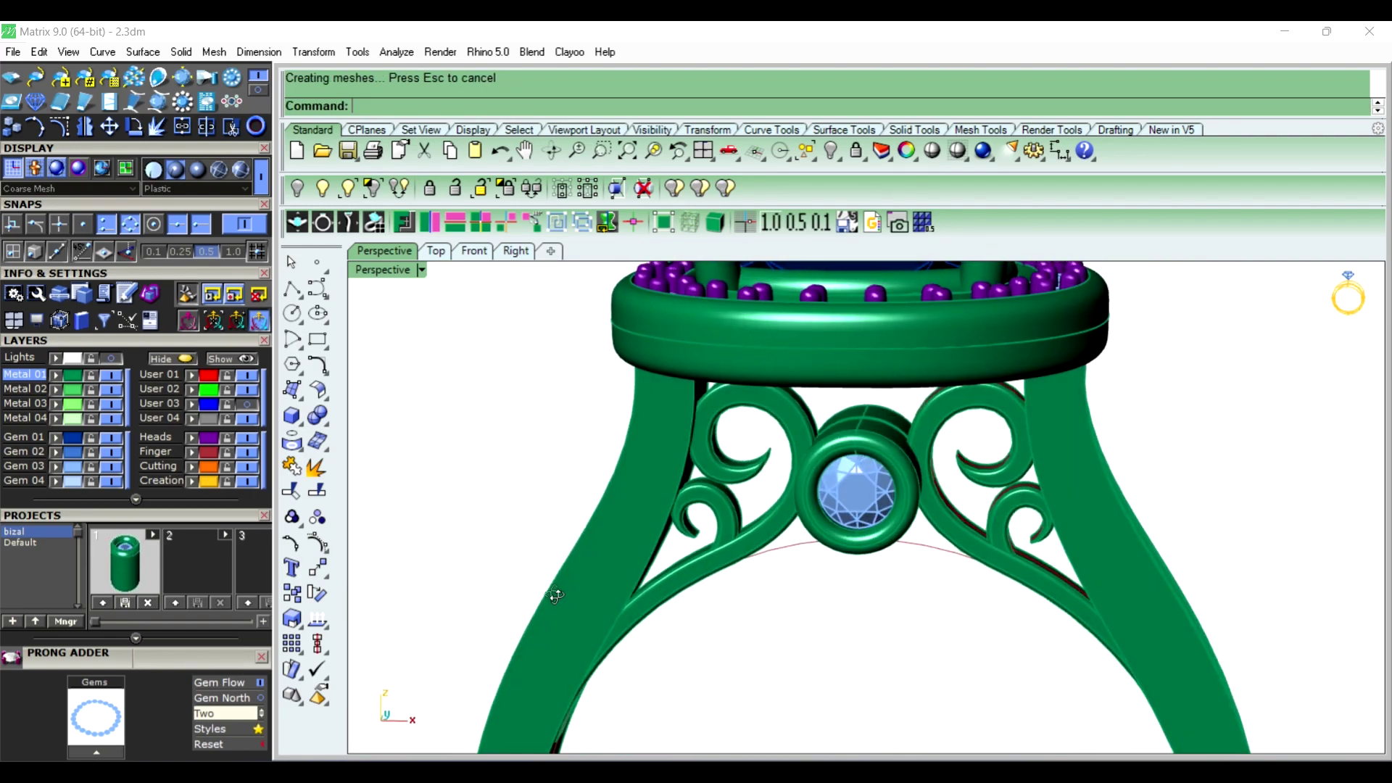
pyautogui.scroll(2, 749, 478)
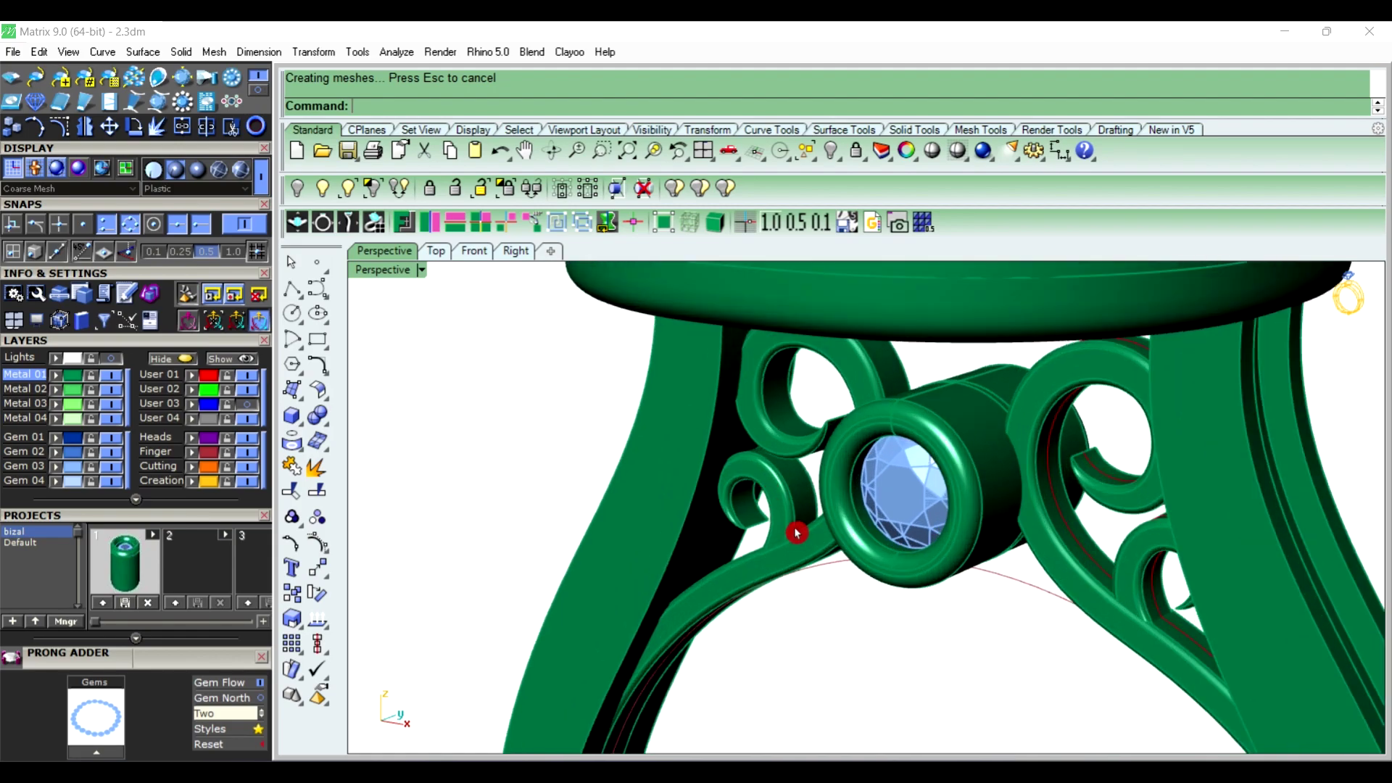
pyautogui.moveTo(796, 534)
pyautogui.mouseDown(button='right')
pyautogui.moveTo(737, 444)
pyautogui.moveTo(982, 466)
pyautogui.moveTo(675, 495)
pyautogui.moveTo(1034, 602)
pyautogui.moveTo(858, 578)
pyautogui.moveTo(1094, 563)
pyautogui.moveTo(1126, 459)
pyautogui.moveTo(1150, 575)
pyautogui.moveTo(1190, 498)
pyautogui.moveTo(1236, 553)
pyautogui.moveTo(982, 534)
pyautogui.moveTo(718, 564)
pyautogui.moveTo(873, 488)
pyautogui.moveTo(975, 522)
pyautogui.moveTo(833, 516)
pyautogui.moveTo(830, 460)
pyautogui.moveTo(966, 516)
pyautogui.mouseUp(button='right')
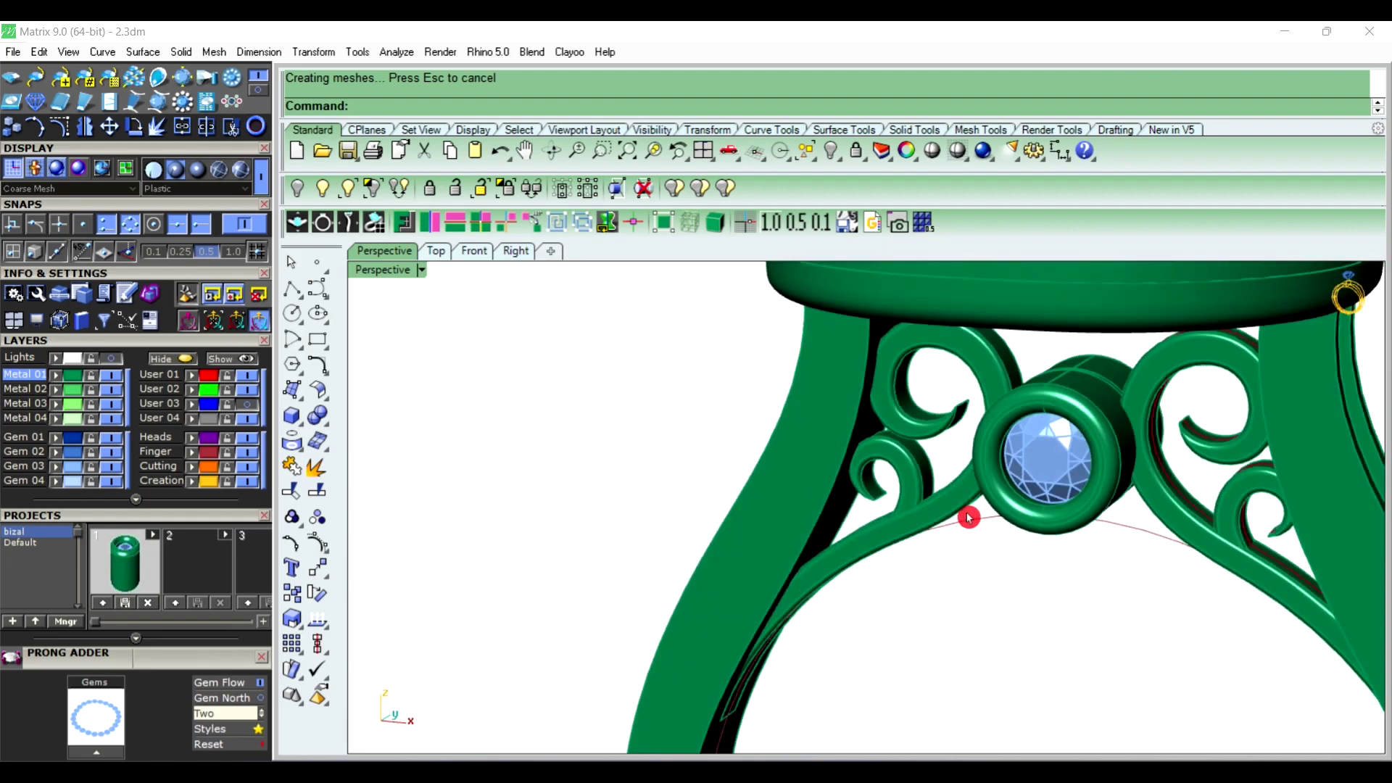
pyautogui.scroll(2, 932, 396)
# Select both filigree scrolls and scale them wider across the shank in Right view
pyautogui.click(886, 461)
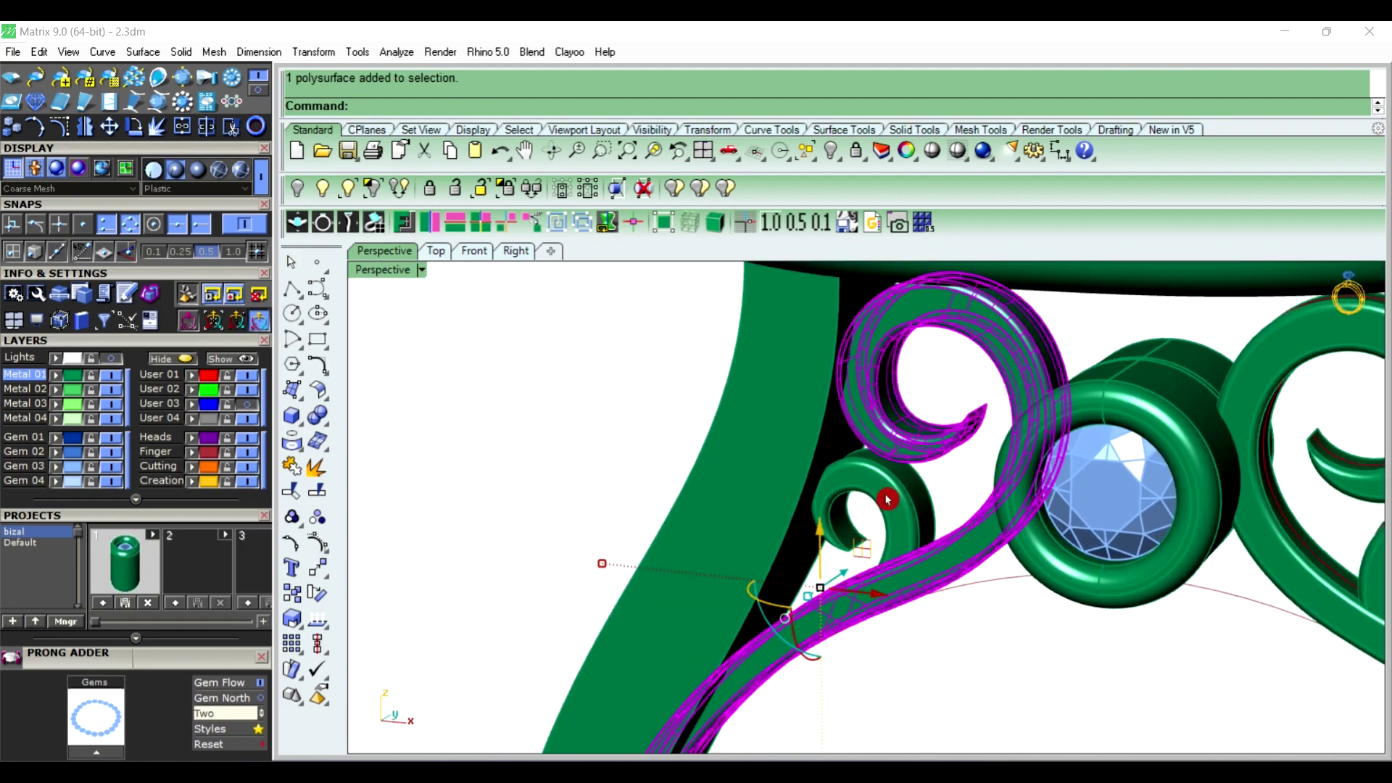
pyautogui.scroll(-2, 891, 493)
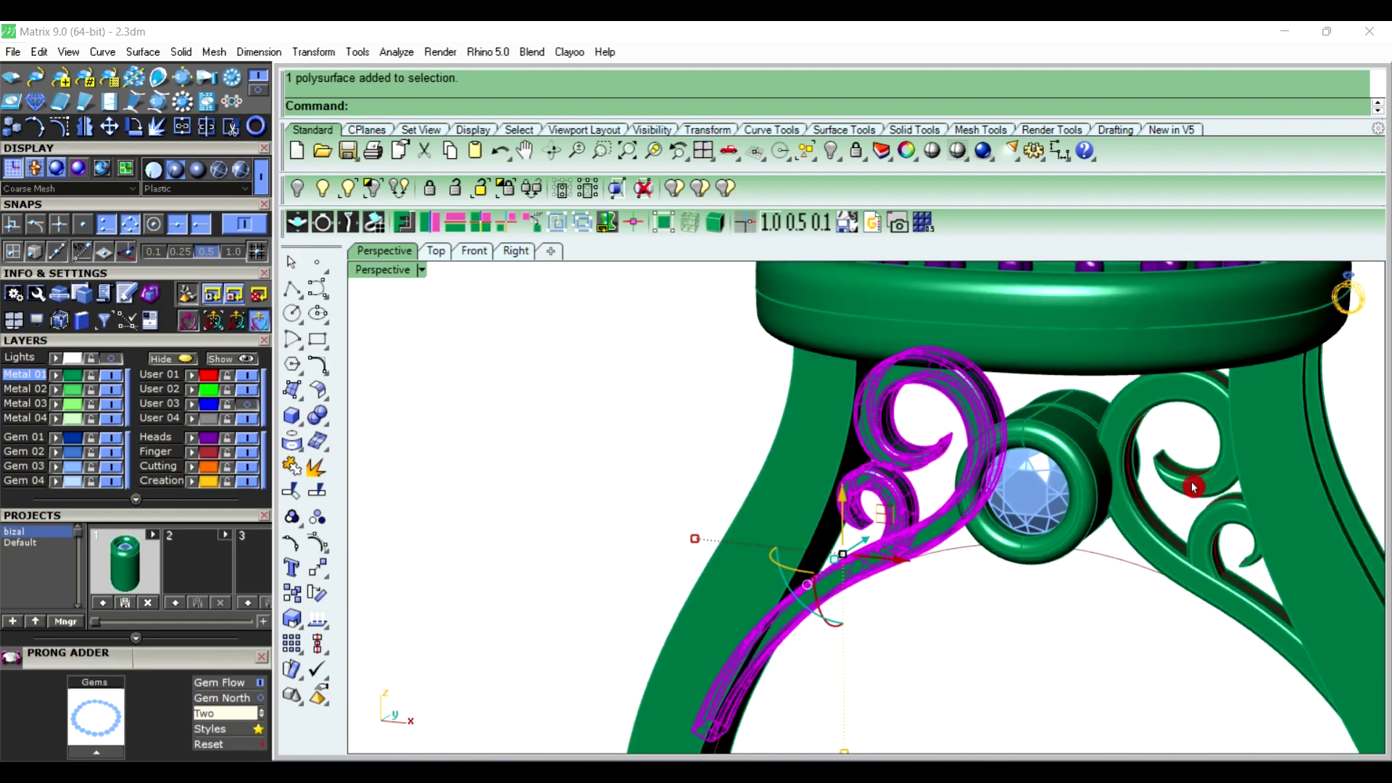
pyautogui.keyDown('shift'); pyautogui.click(1193, 487); pyautogui.keyUp('shift')
pyautogui.moveTo(1045, 485); pyautogui.dragTo(820, 345, button='right')
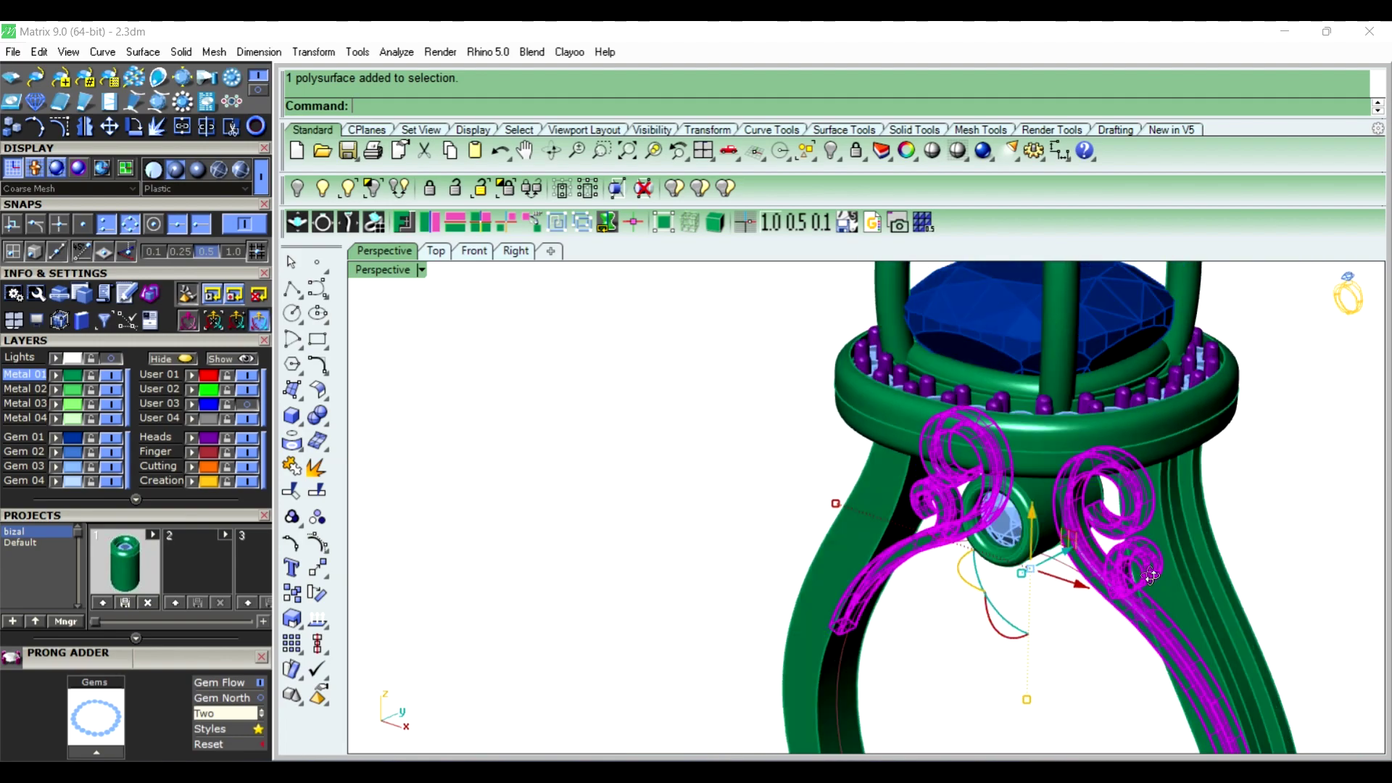
pyautogui.click(480, 252)
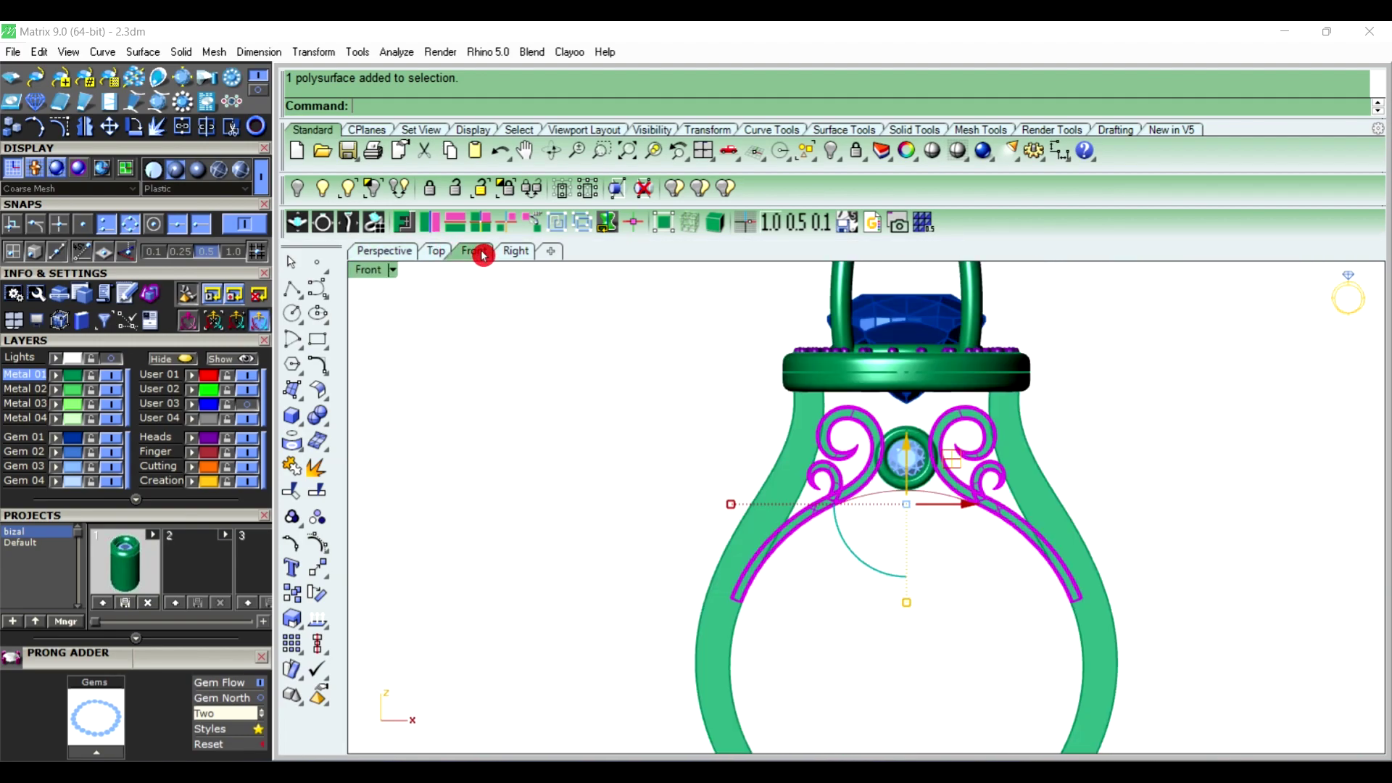
pyautogui.click(513, 252)
pyautogui.scroll(2, 681, 588)
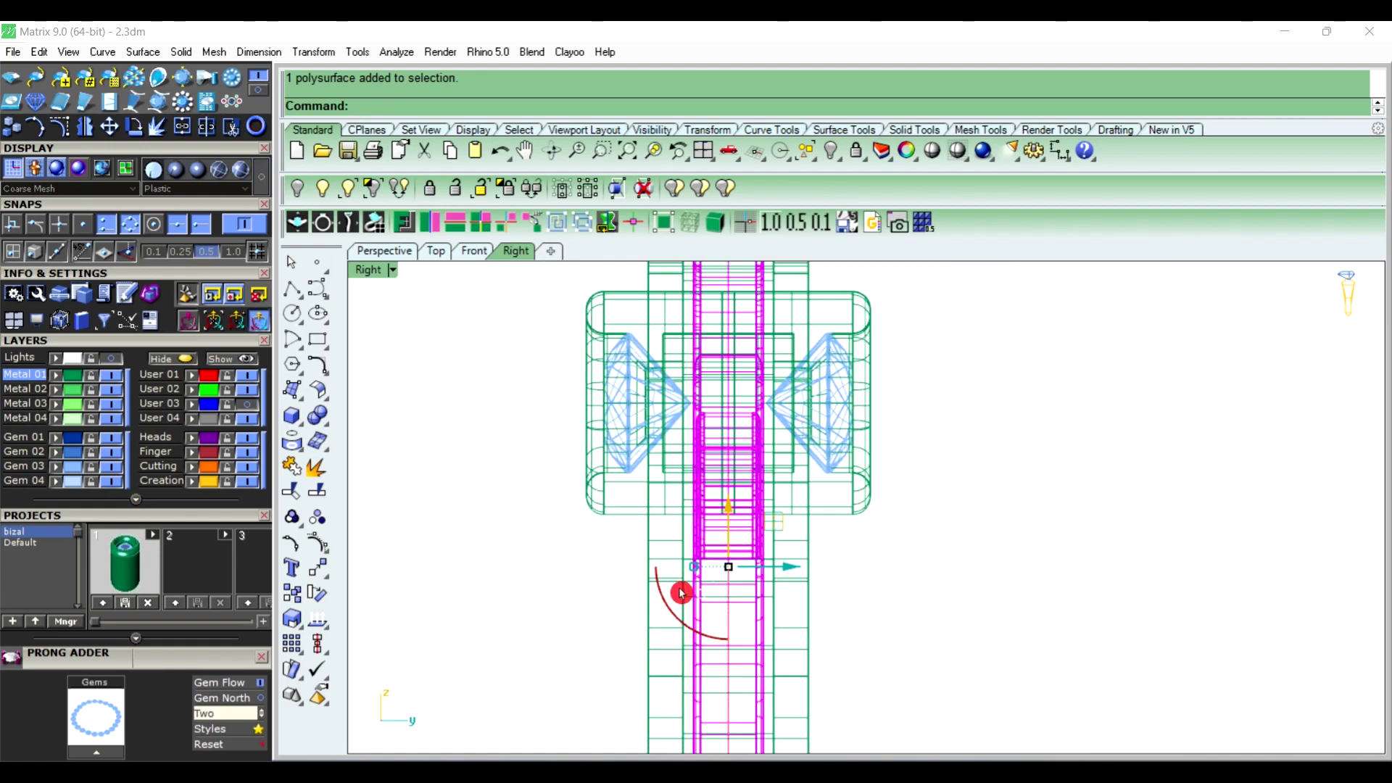
pyautogui.scroll(2, 692, 573)
pyautogui.moveTo(698, 566); pyautogui.dragTo(678, 565)
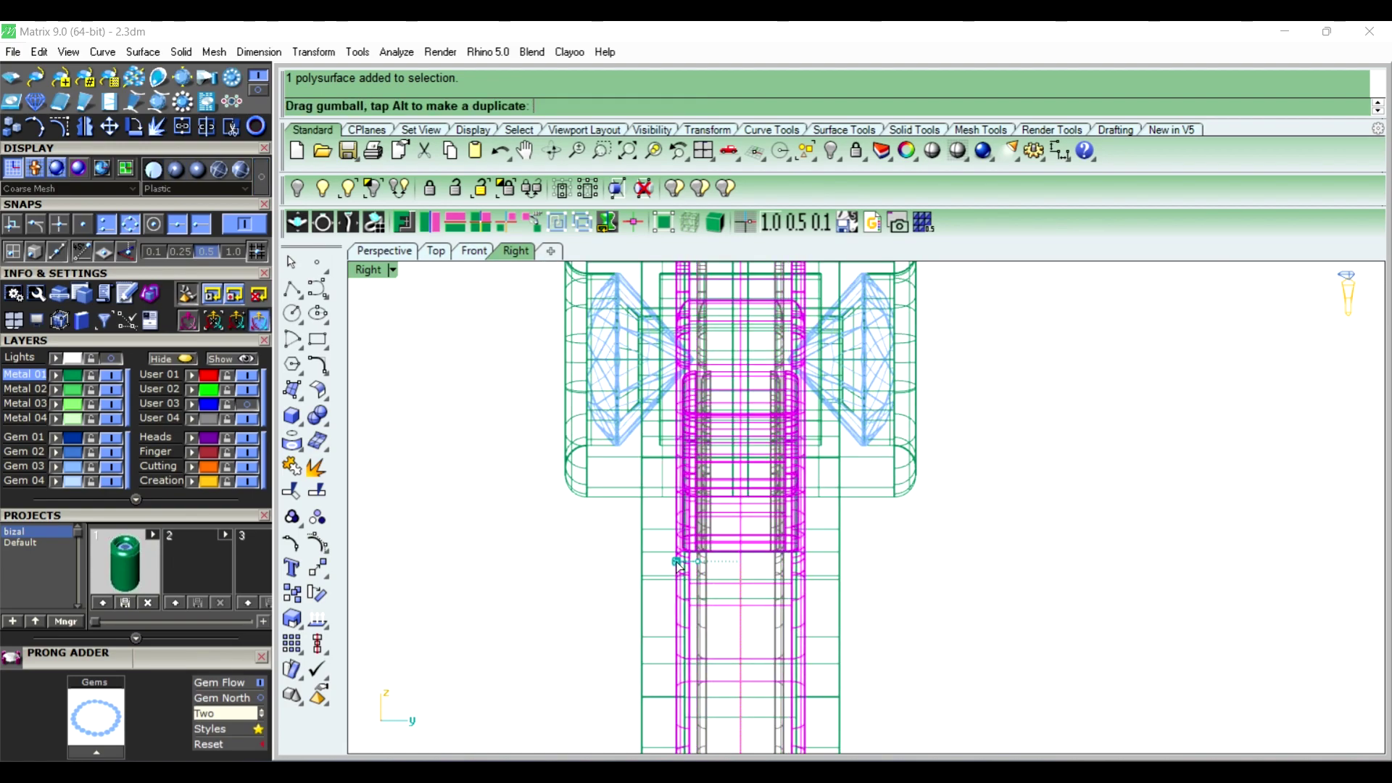
pyautogui.click(511, 280)
# In Perspective, orbit around the ring to inspect the side gem, scrolls and underside
pyautogui.click(394, 254)
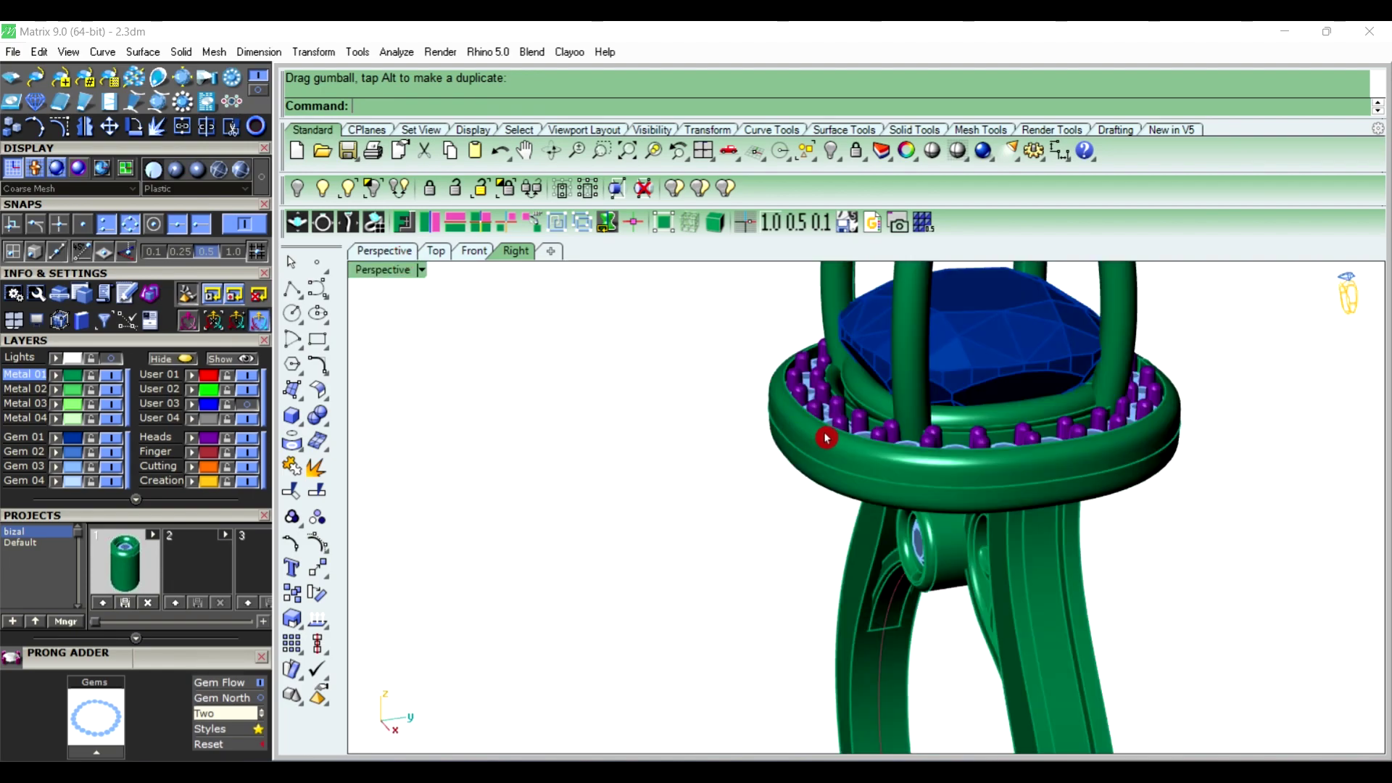
pyautogui.scroll(-2, 828, 435)
pyautogui.scroll(3, 982, 488)
pyautogui.scroll(3, 948, 478)
pyautogui.moveTo(948, 479)
pyautogui.mouseDown(button='right')
pyautogui.moveTo(984, 424)
pyautogui.moveTo(518, 512)
pyautogui.moveTo(884, 512)
pyautogui.moveTo(793, 372)
pyautogui.mouseUp(button='right')
pyautogui.moveTo(777, 565)
pyautogui.mouseDown(button='right')
pyautogui.moveTo(879, 622)
pyautogui.moveTo(917, 462)
pyautogui.mouseUp(button='right')
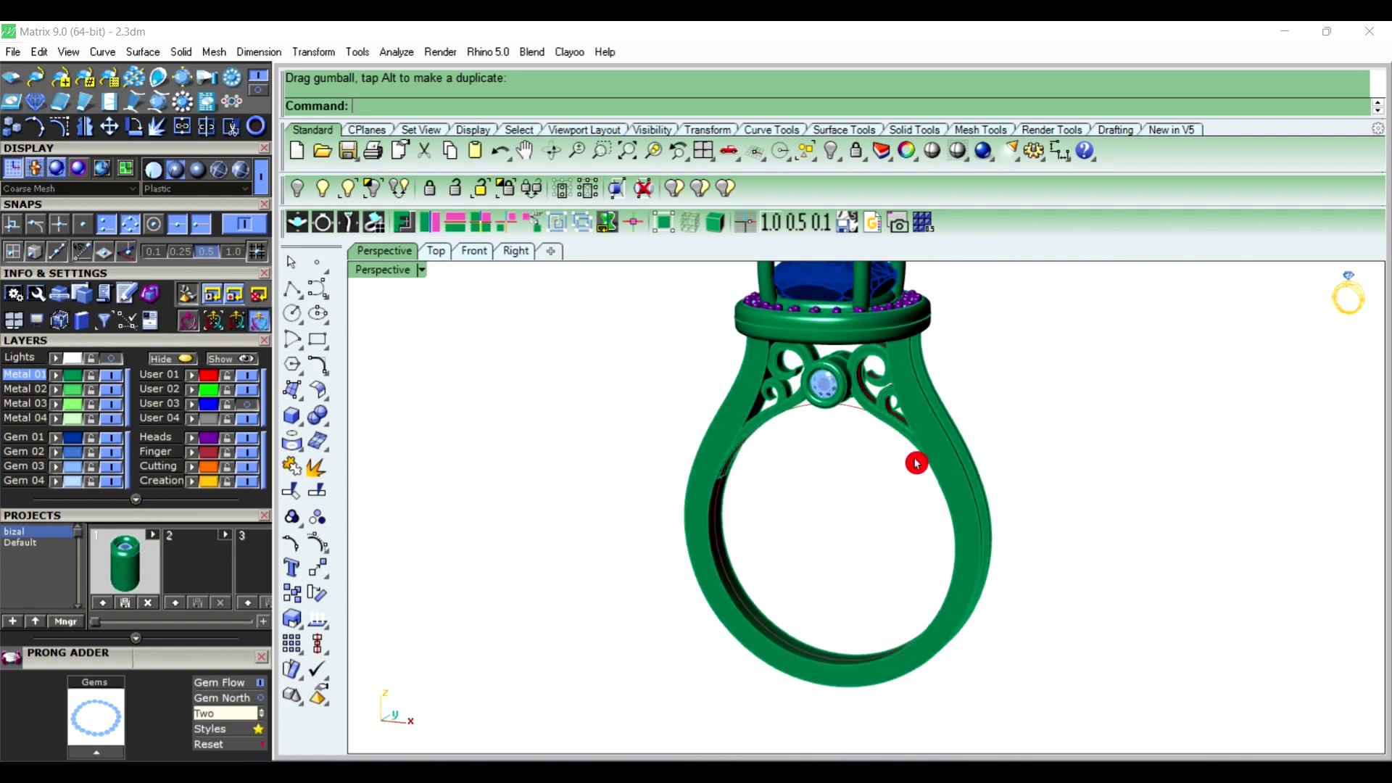
pyautogui.scroll(5, 906, 317)
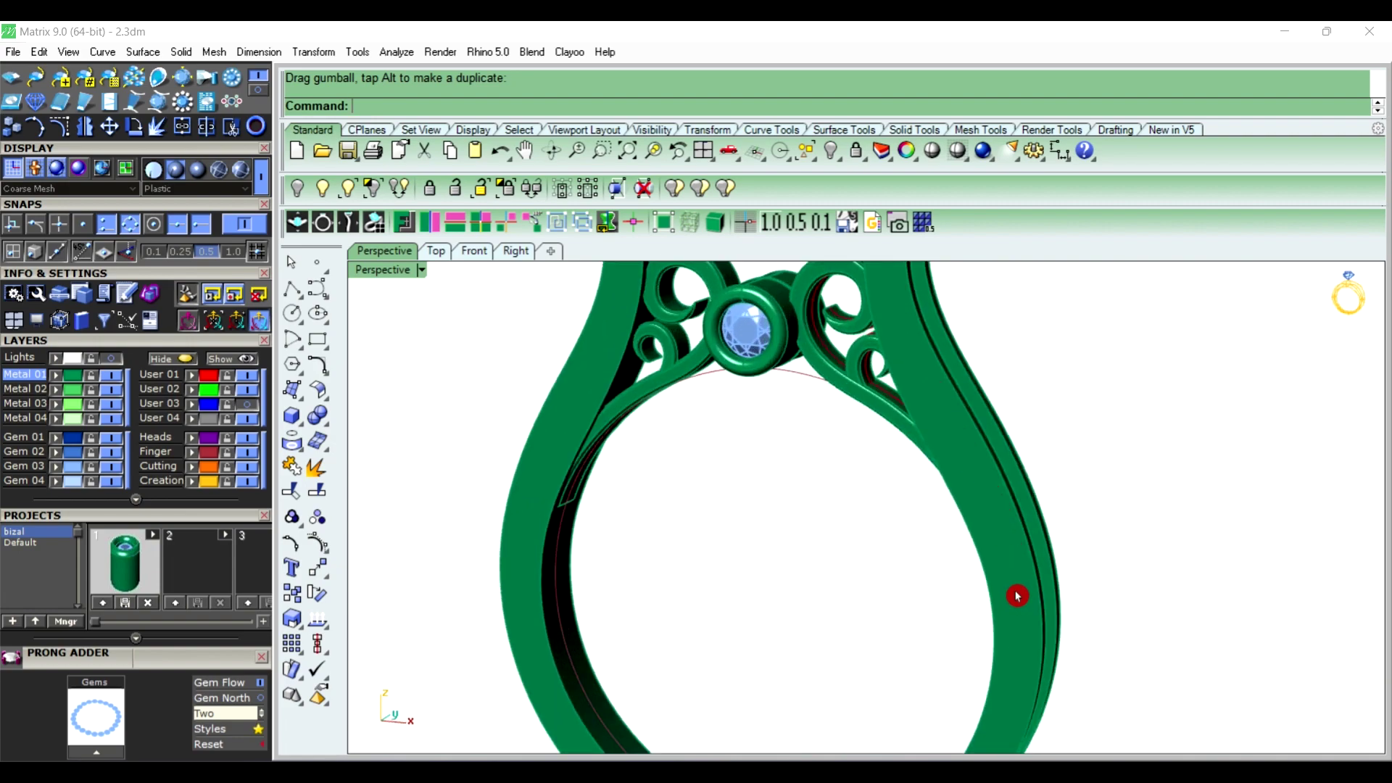
pyautogui.scroll(-5, 1017, 596)
pyautogui.moveTo(1031, 580); pyautogui.dragTo(985, 425, button='right')
pyautogui.scroll(5, 954, 429)
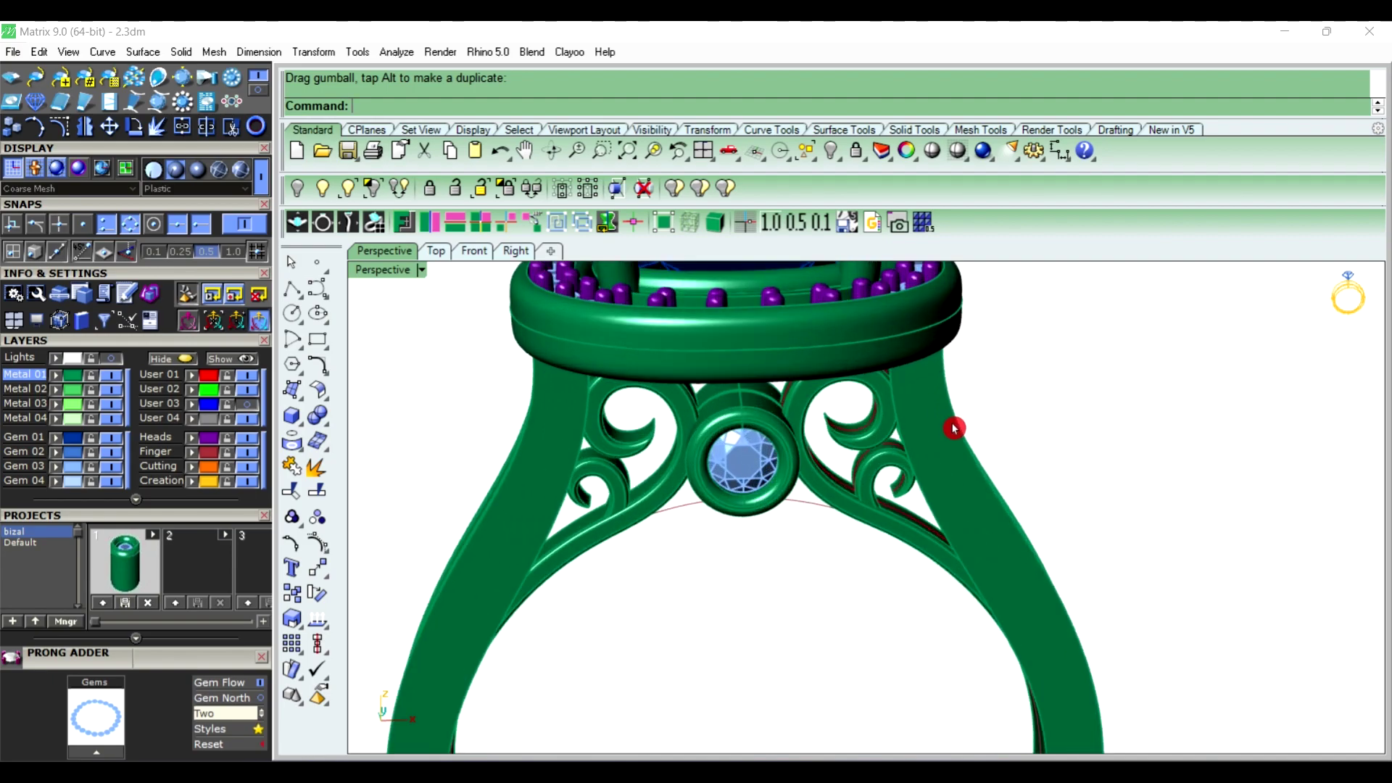
pyautogui.scroll(3, 559, 482)
pyautogui.scroll(3, 602, 487)
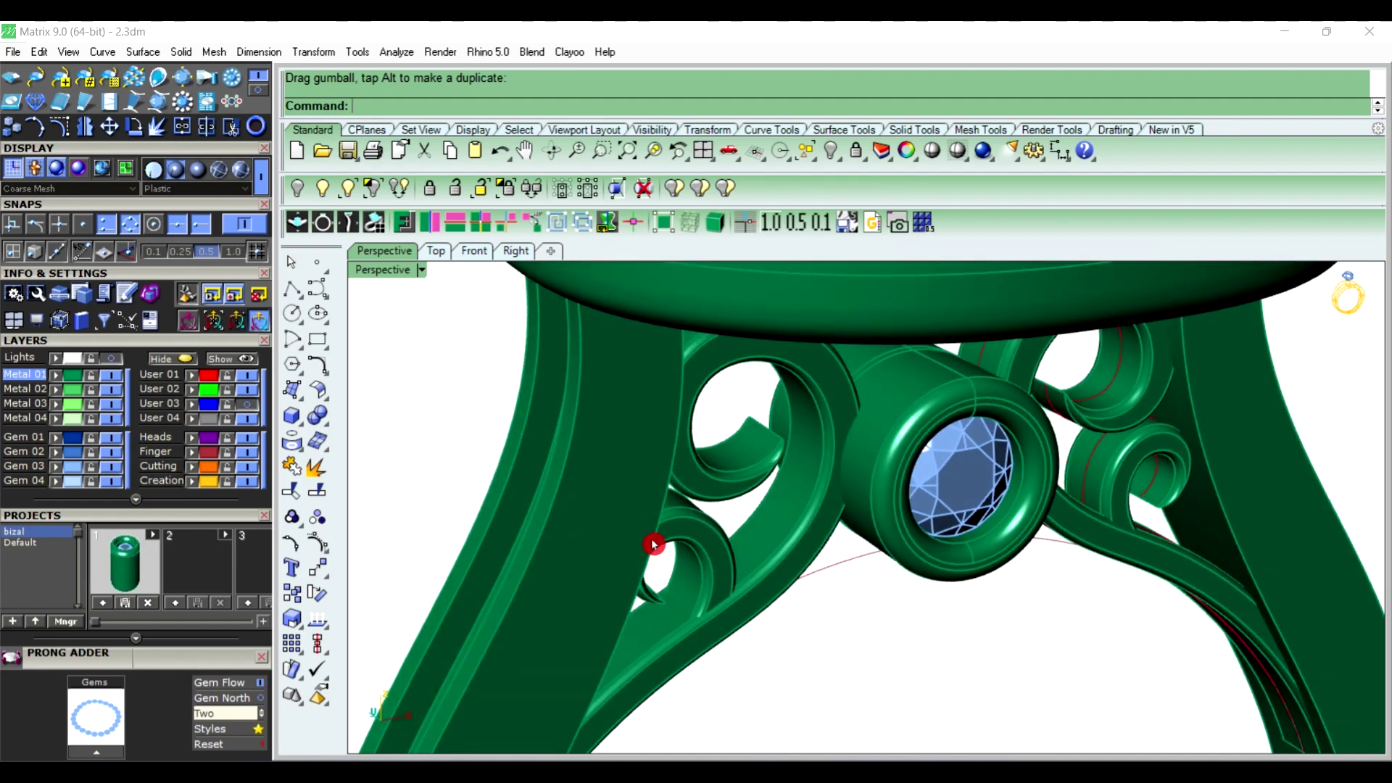
pyautogui.scroll(-3, 665, 506)
pyautogui.moveTo(787, 398)
pyautogui.mouseDown(button='right')
pyautogui.moveTo(899, 513)
pyautogui.moveTo(924, 514)
pyautogui.moveTo(655, 485)
pyautogui.moveTo(1019, 491)
pyautogui.moveTo(933, 351)
pyautogui.moveTo(739, 376)
pyautogui.mouseUp(button='right')
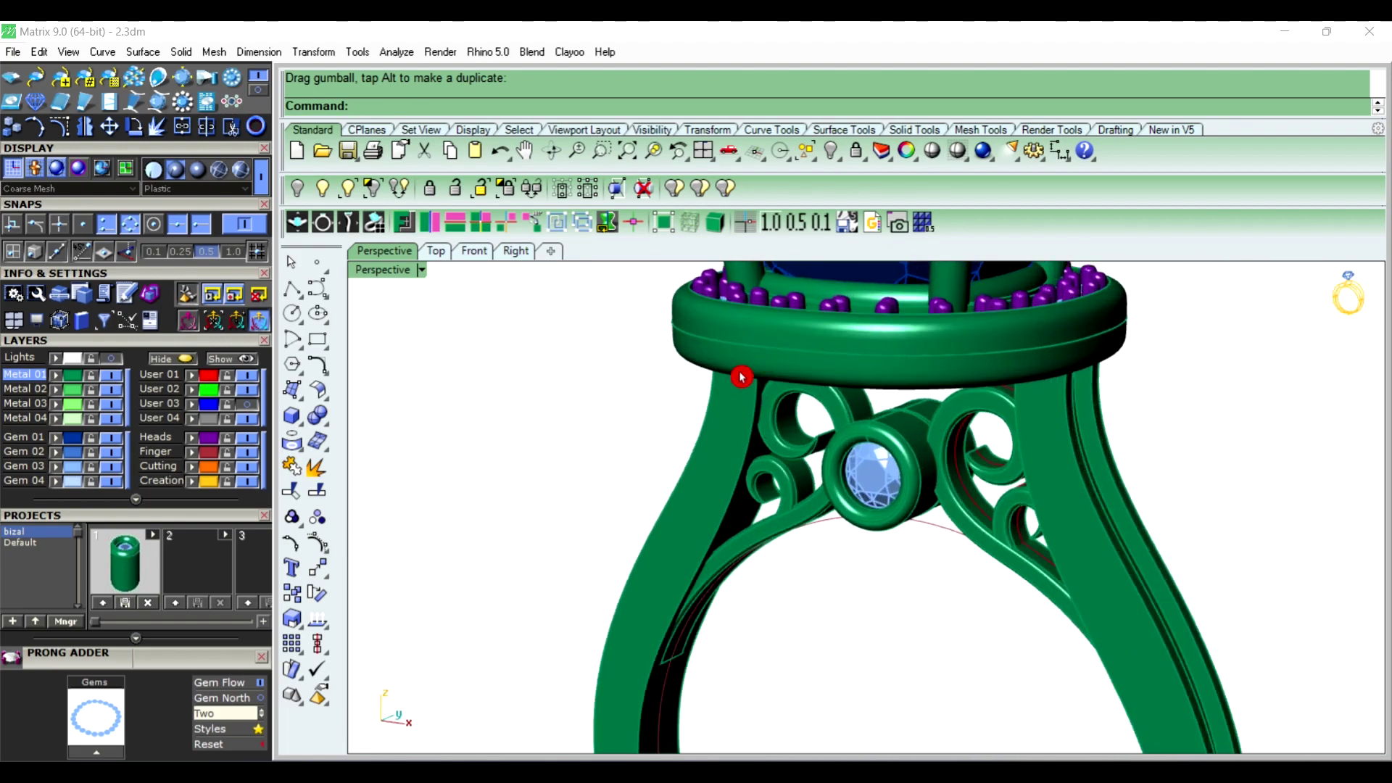
pyautogui.scroll(2, 732, 339)
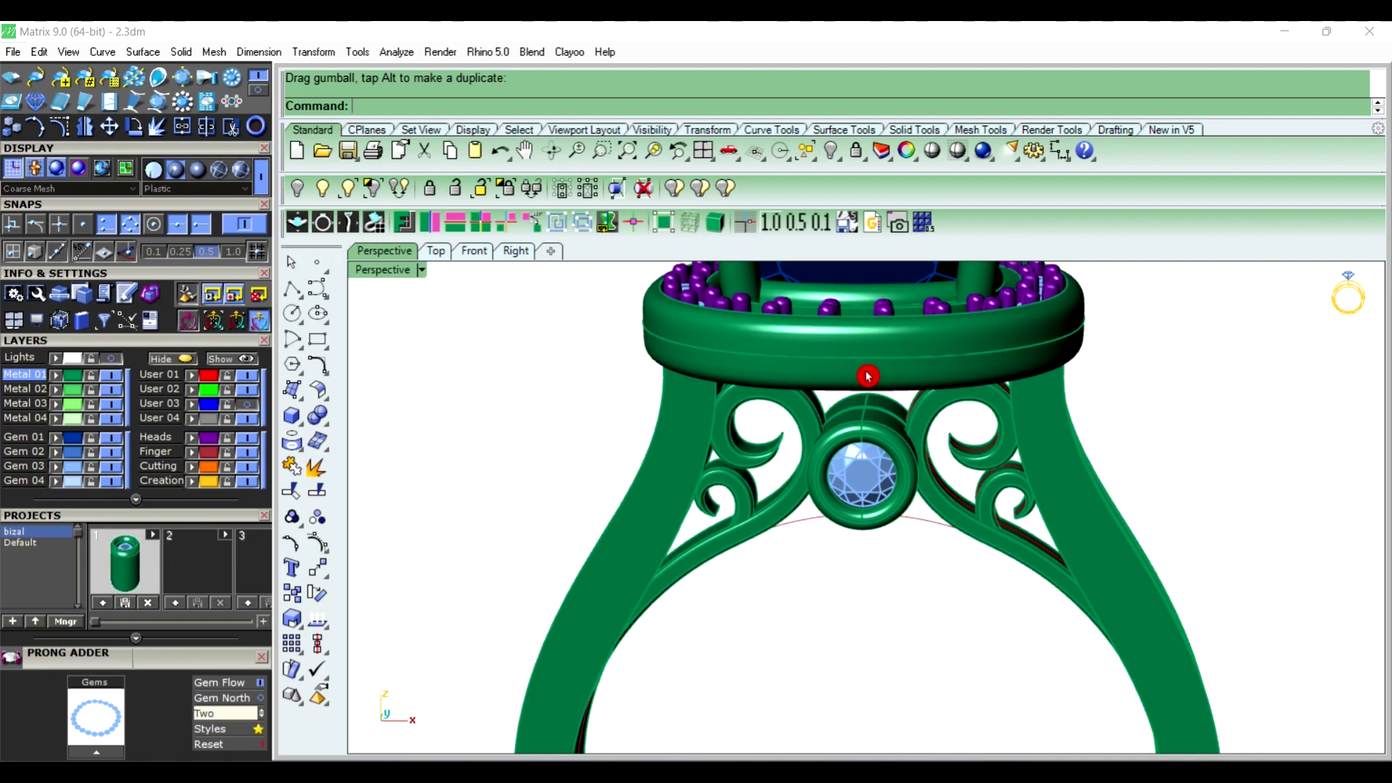
pyautogui.scroll(-1, 867, 376)
pyautogui.moveTo(849, 357); pyautogui.dragTo(926, 357, button='right')
pyautogui.scroll(-2, 842, 360)
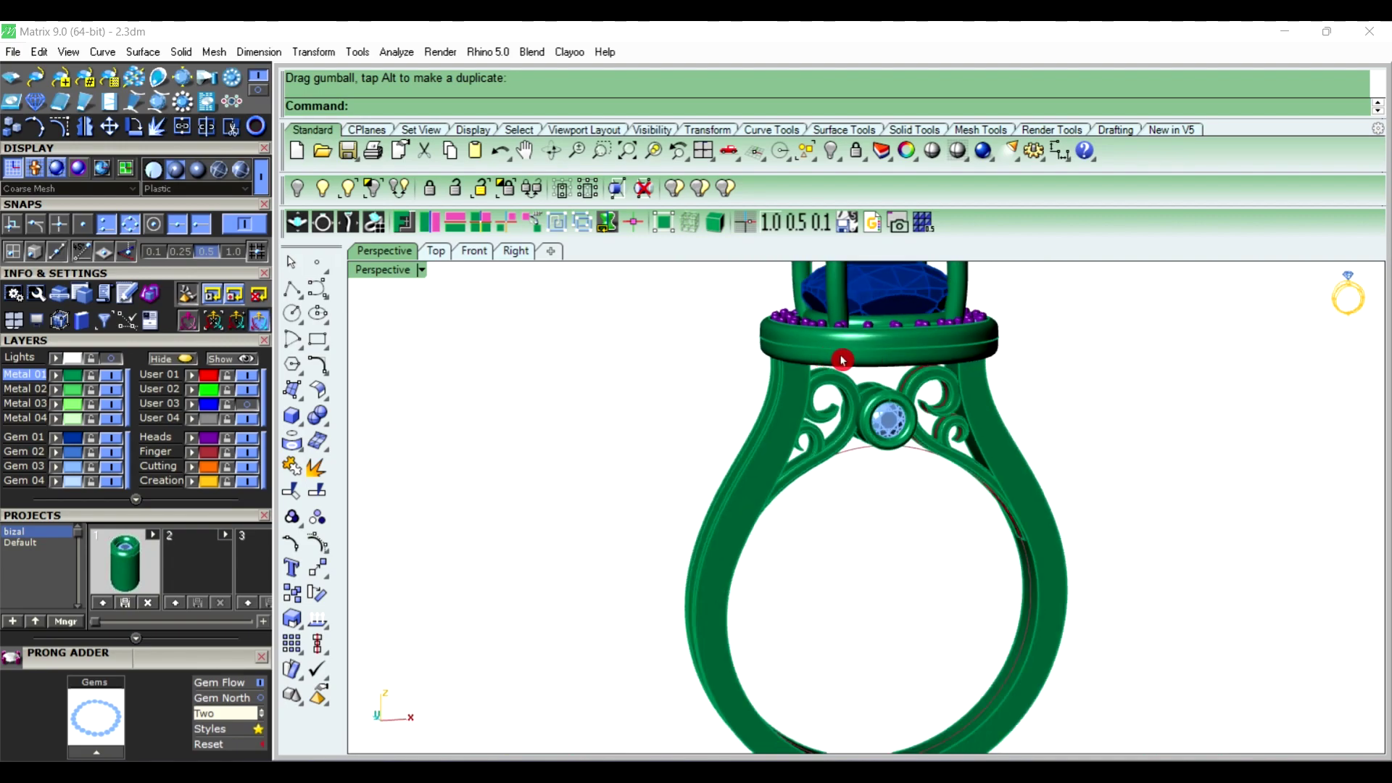
pyautogui.moveTo(1021, 377)
pyautogui.mouseDown(button='right')
pyautogui.moveTo(761, 440)
pyautogui.moveTo(904, 376)
pyautogui.moveTo(789, 274)
pyautogui.moveTo(725, 327)
pyautogui.moveTo(844, 461)
pyautogui.moveTo(469, 398)
pyautogui.moveTo(923, 445)
pyautogui.moveTo(873, 379)
pyautogui.moveTo(827, 497)
pyautogui.moveTo(822, 458)
pyautogui.mouseUp(button='right')
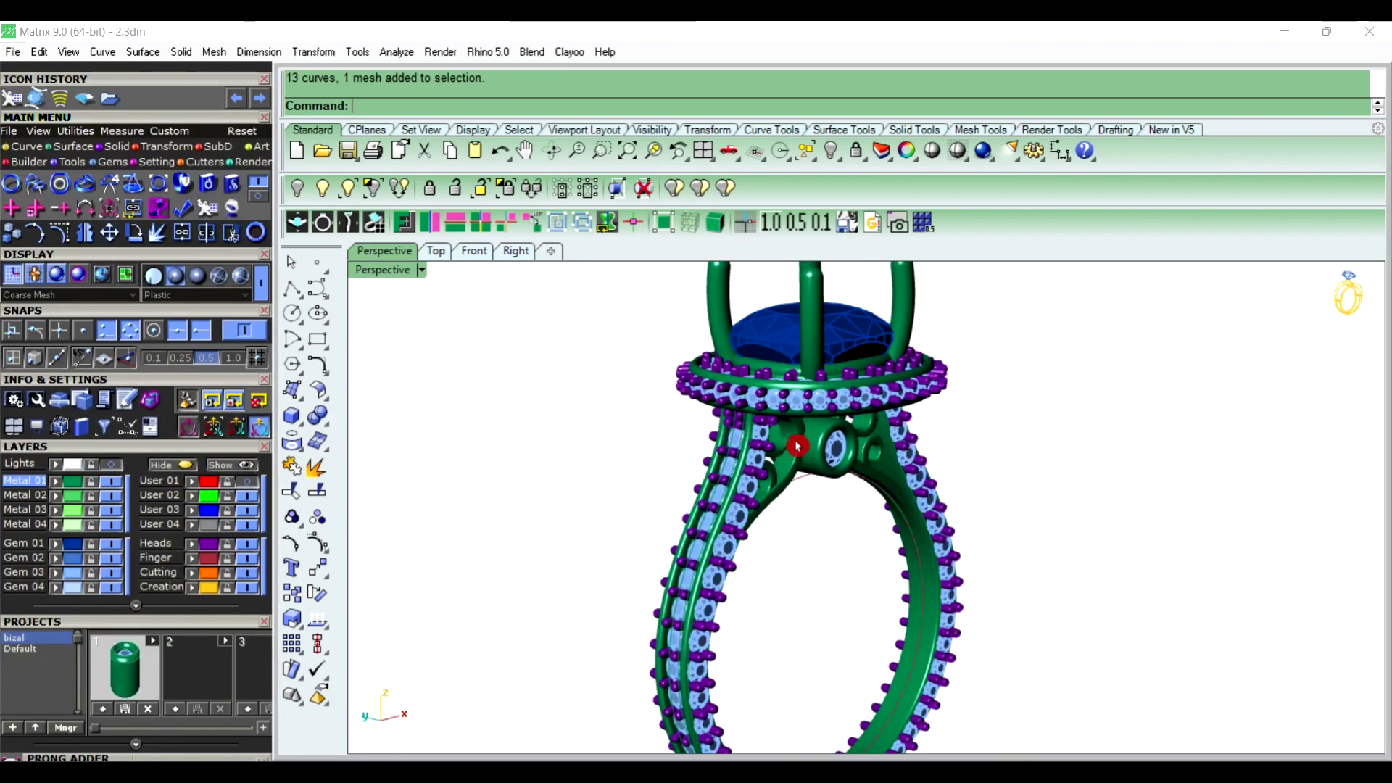
pyautogui.moveTo(854, 418)
pyautogui.mouseDown(button='right')
pyautogui.moveTo(807, 376)
pyautogui.moveTo(885, 481)
pyautogui.moveTo(1001, 512)
pyautogui.moveTo(948, 529)
pyautogui.mouseUp(button='right')
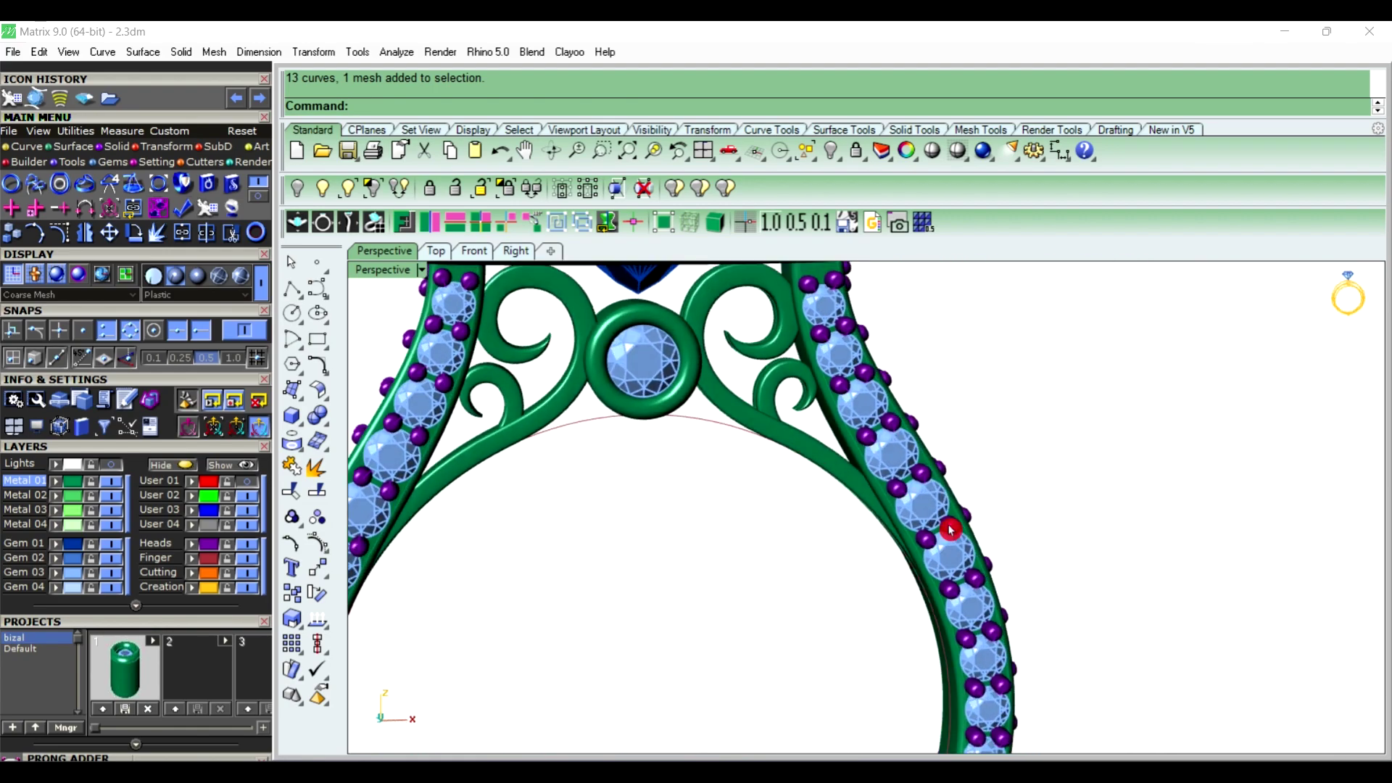
pyautogui.scroll(-3, 948, 529)
pyautogui.scroll(-1, 974, 608)
pyautogui.moveTo(974, 607)
pyautogui.mouseDown(button='right')
pyautogui.moveTo(752, 616)
pyautogui.moveTo(689, 594)
pyautogui.moveTo(879, 585)
pyautogui.moveTo(705, 578)
pyautogui.moveTo(839, 466)
pyautogui.mouseUp(button='right')
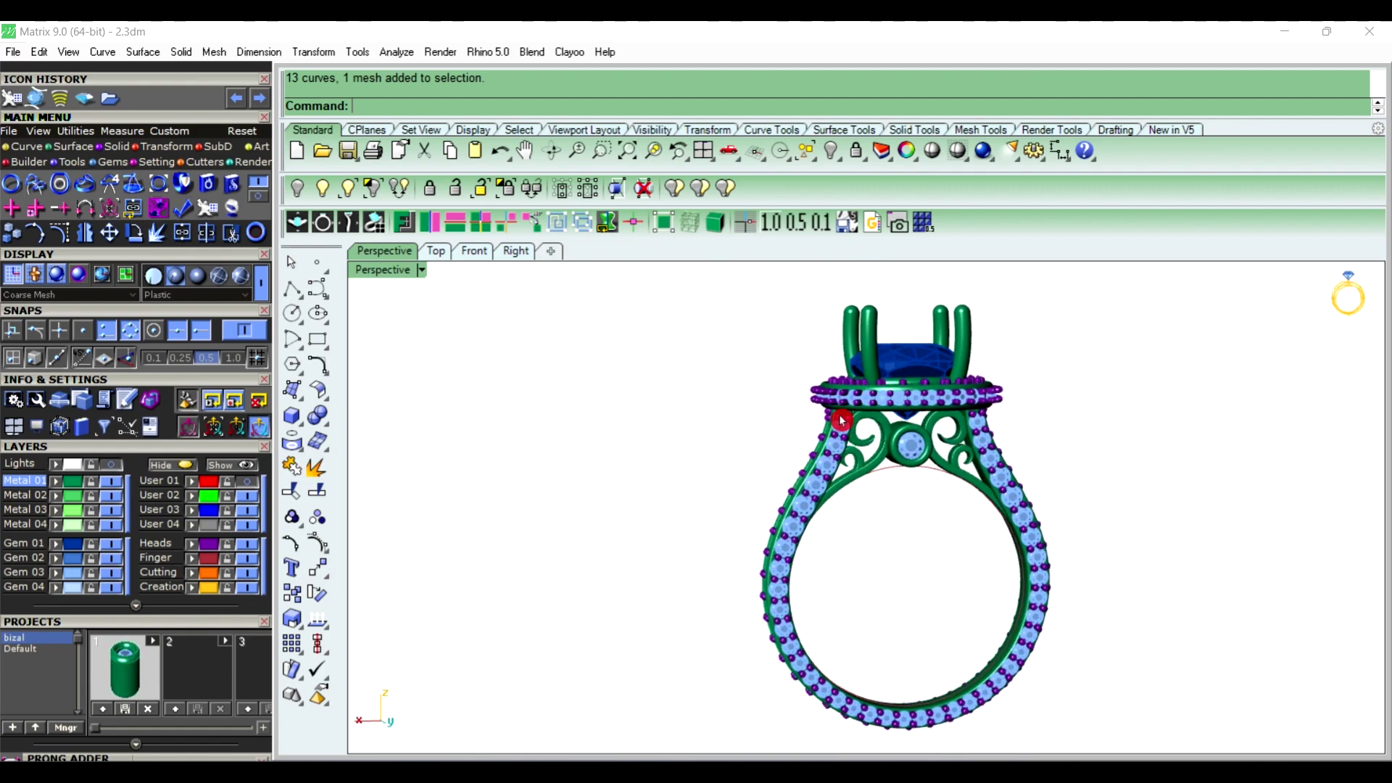
pyautogui.scroll(2, 839, 466)
pyautogui.scroll(3, 824, 445)
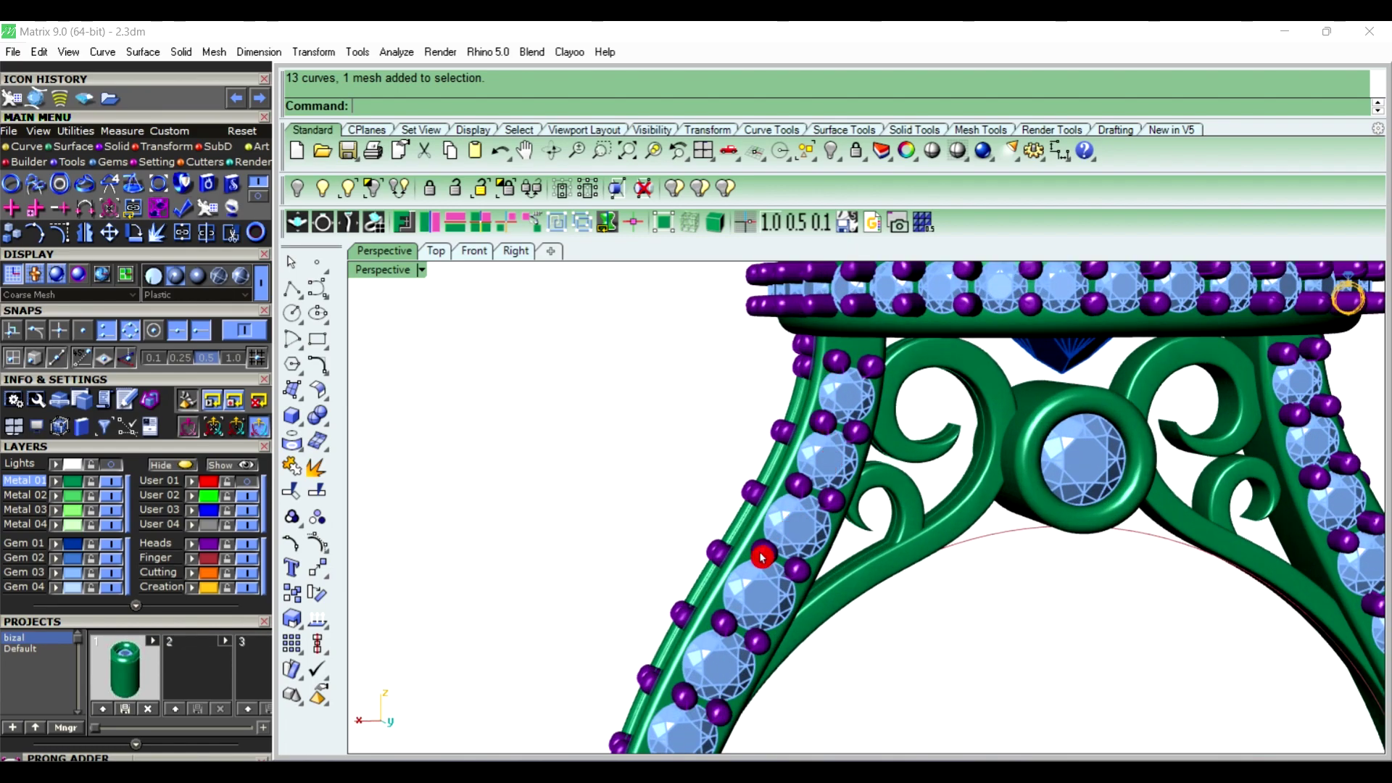
pyautogui.moveTo(841, 514)
pyautogui.mouseDown(button='right')
pyautogui.moveTo(771, 512)
pyautogui.moveTo(994, 523)
pyautogui.moveTo(881, 449)
pyautogui.mouseUp(button='right')
pyautogui.moveTo(857, 621)
pyautogui.mouseDown(button='right')
pyautogui.moveTo(1003, 488)
pyautogui.moveTo(798, 406)
pyautogui.mouseUp(button='right')
pyautogui.scroll(2, 772, 378)
pyautogui.scroll(2, 772, 378)
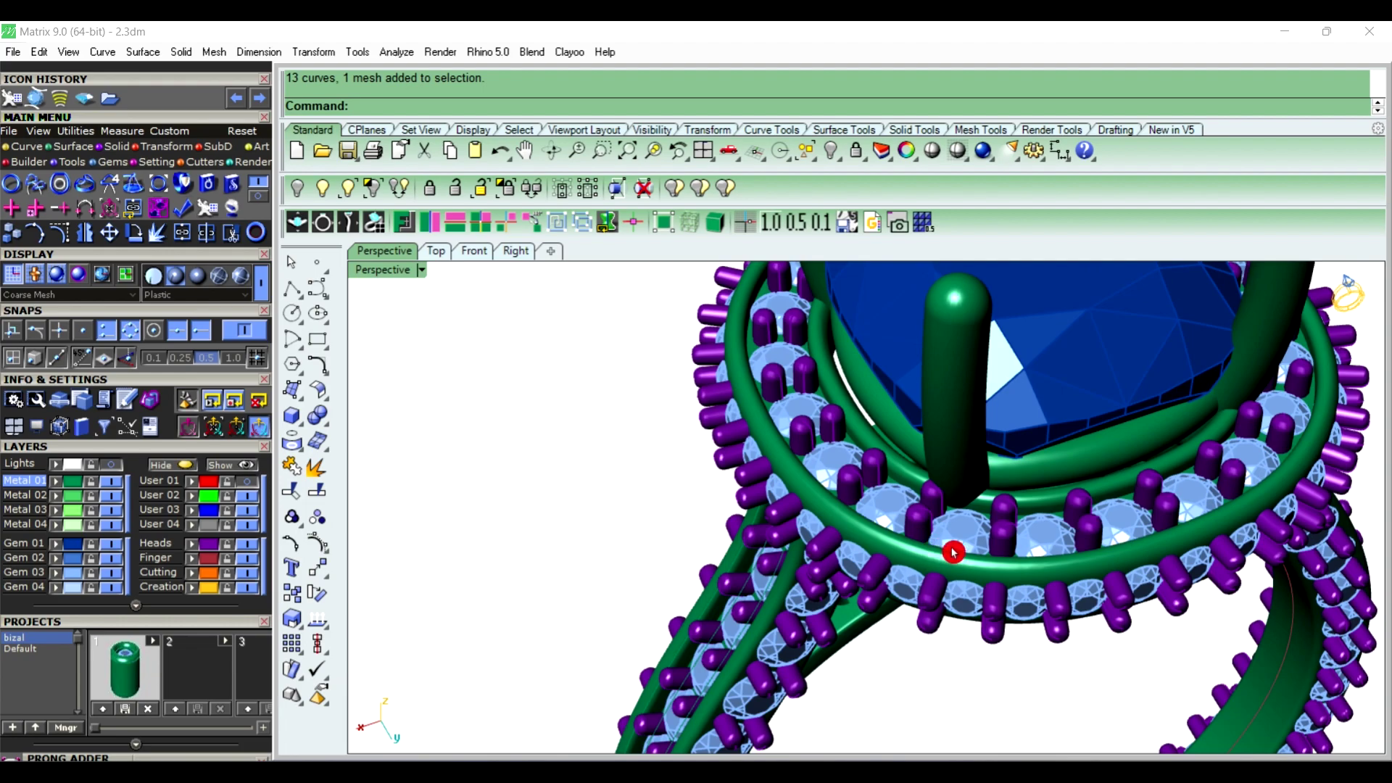
pyautogui.moveTo(954, 553); pyautogui.dragTo(856, 431, button='right')
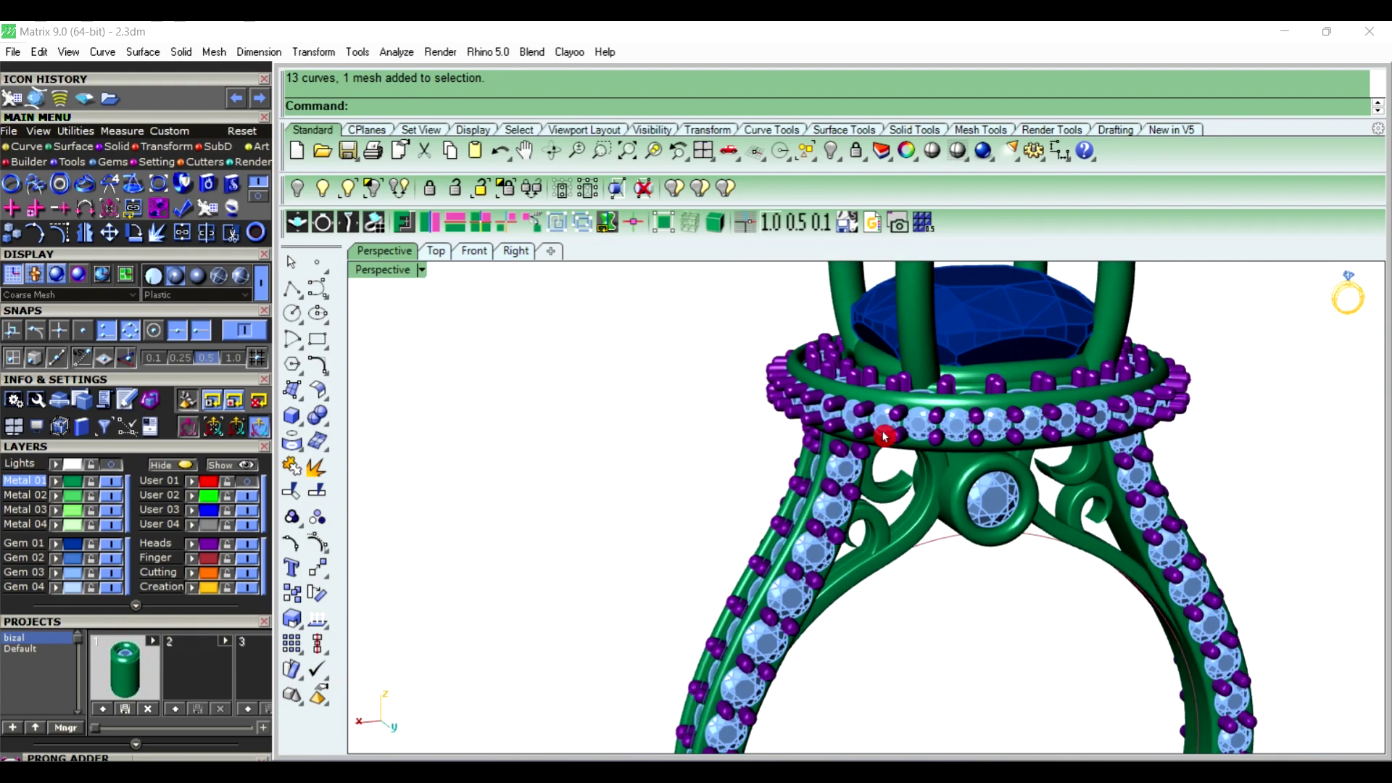
pyautogui.moveTo(1030, 422)
pyautogui.mouseDown(button='right')
pyautogui.moveTo(942, 527)
pyautogui.moveTo(895, 481)
pyautogui.moveTo(755, 435)
pyautogui.moveTo(823, 435)
pyautogui.moveTo(889, 486)
pyautogui.mouseUp(button='right')
pyautogui.scroll(2, 889, 486)
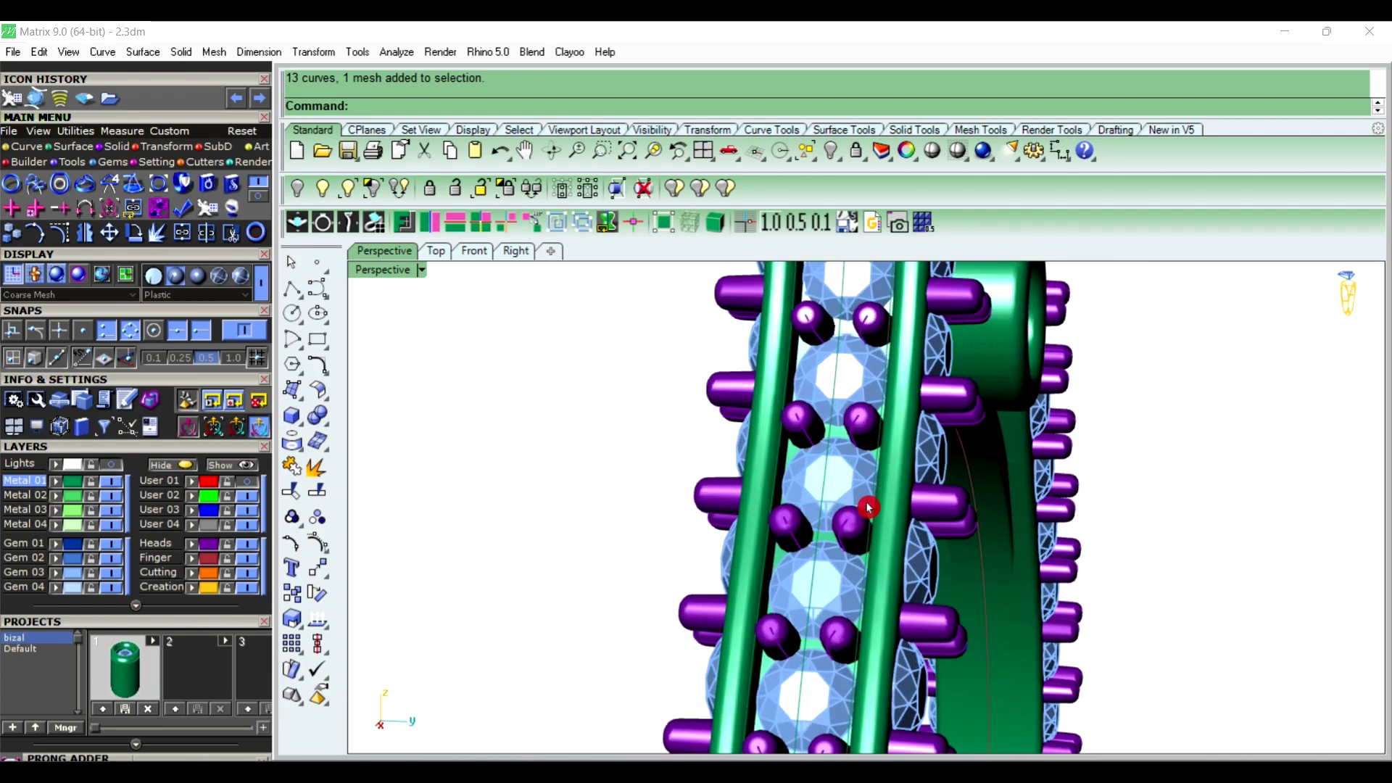
pyautogui.scroll(2, 899, 522)
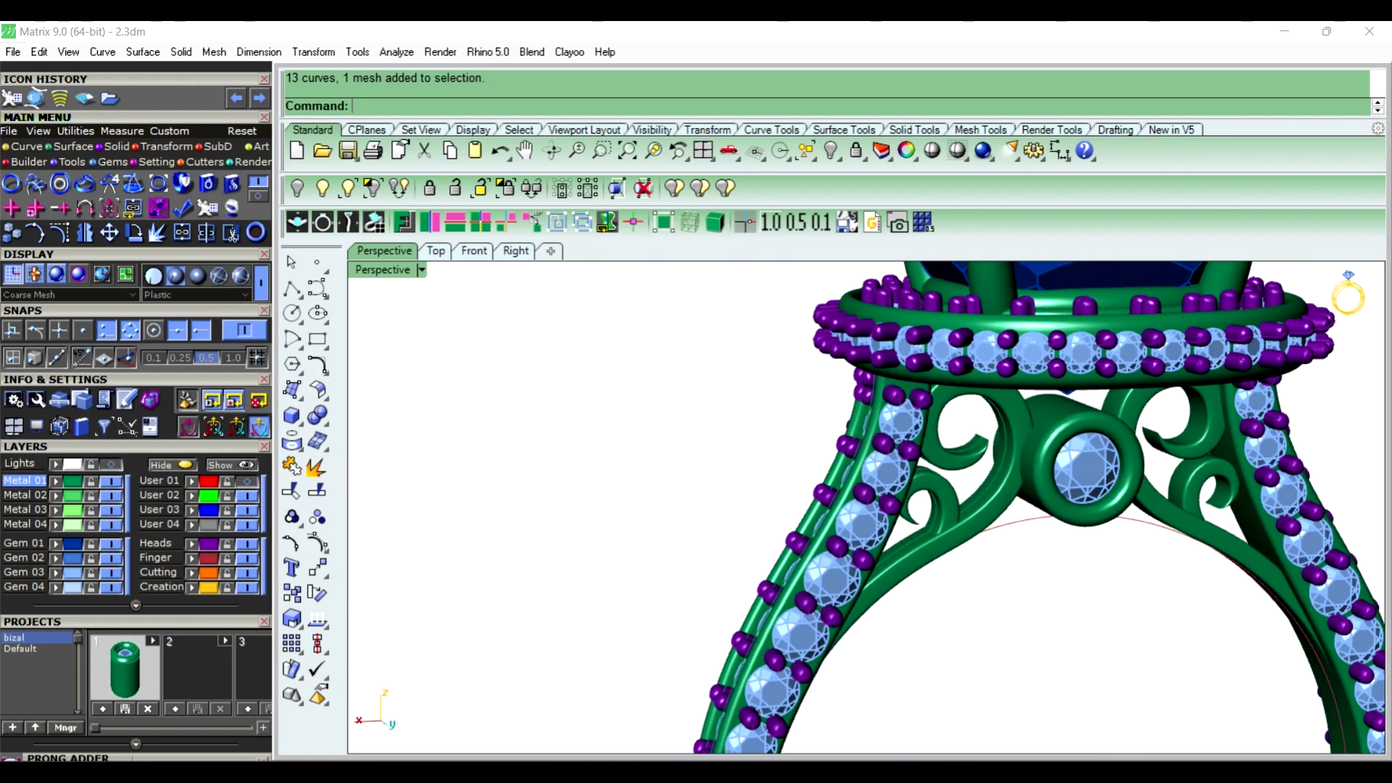
# Select every curve with SelCrv and hide them, leaving only the ring solids, gems and prongs
pyautogui.scroll(-5, 874, 376)
pyautogui.write('SelCrv')
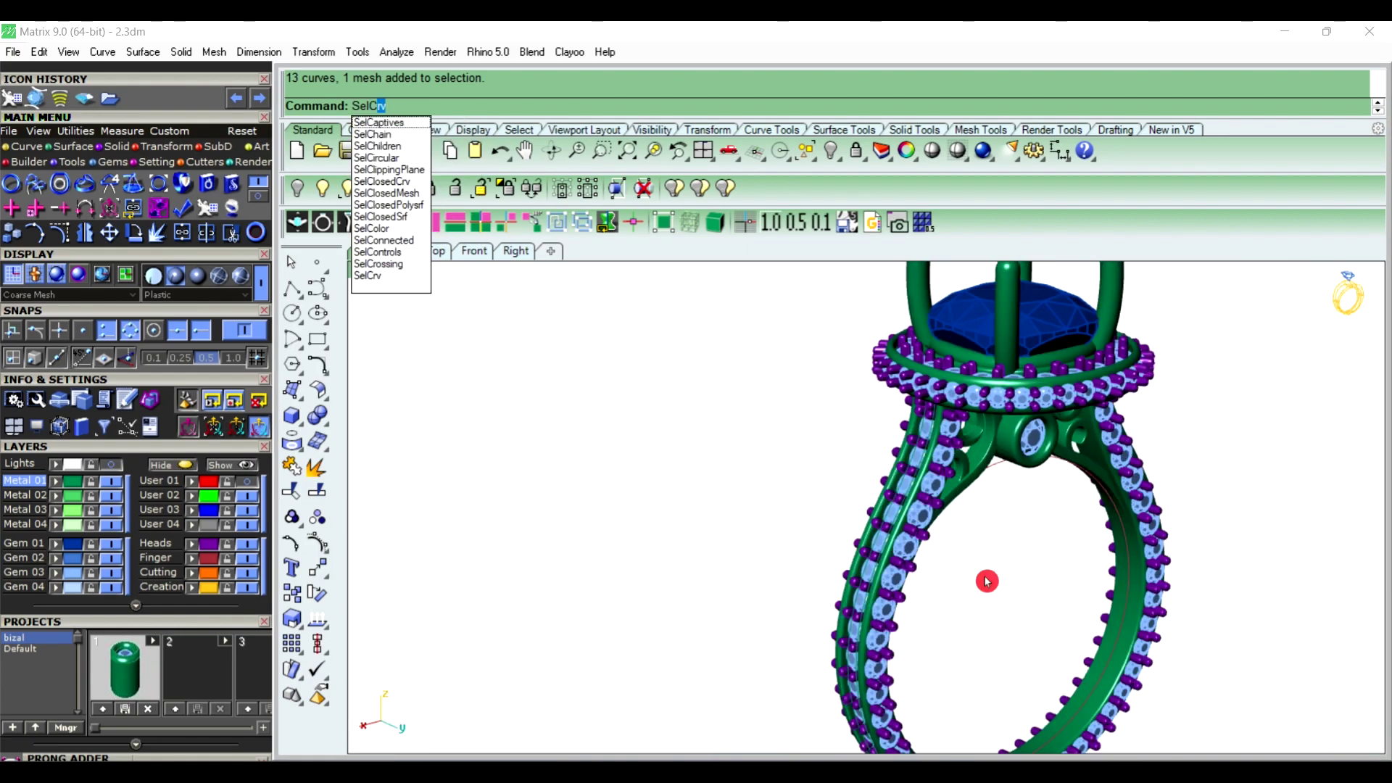
pyautogui.press('Return')
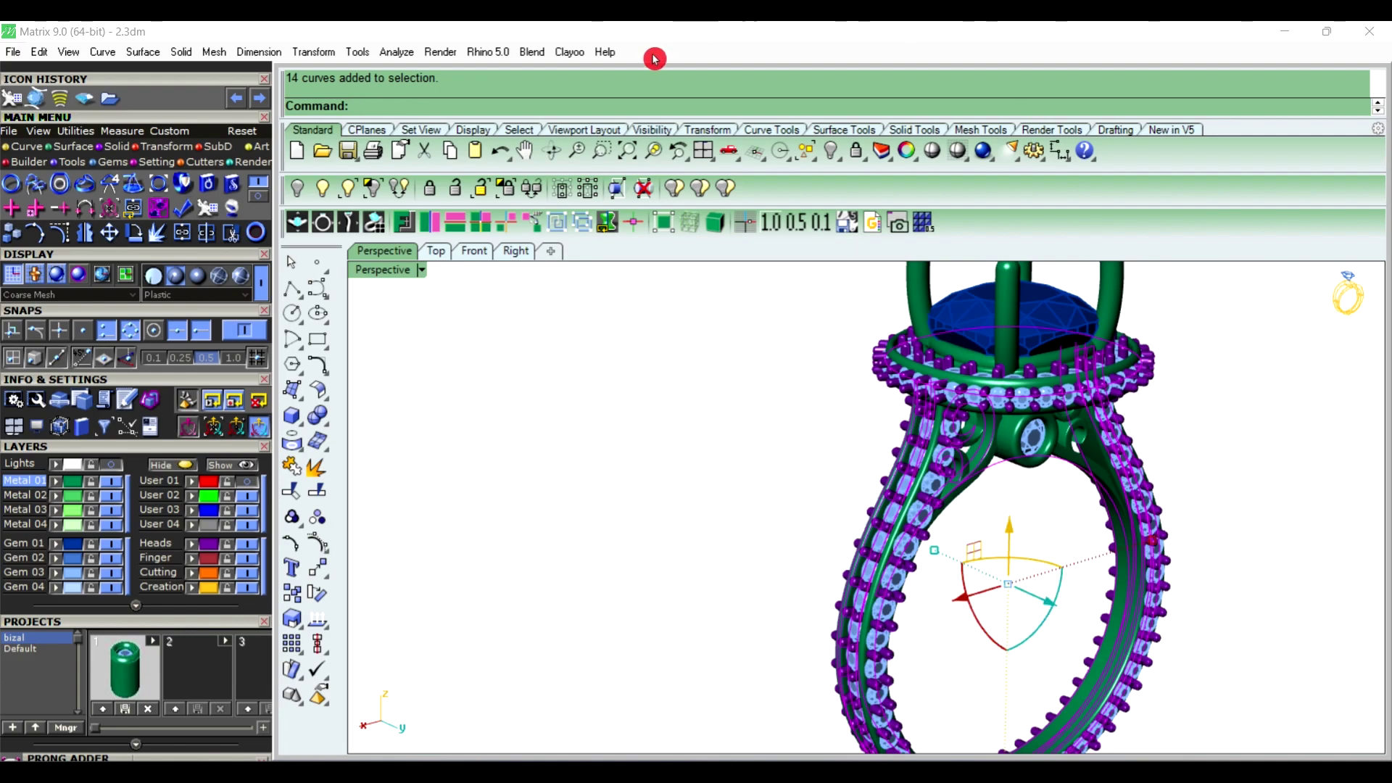
pyautogui.click(321, 190)
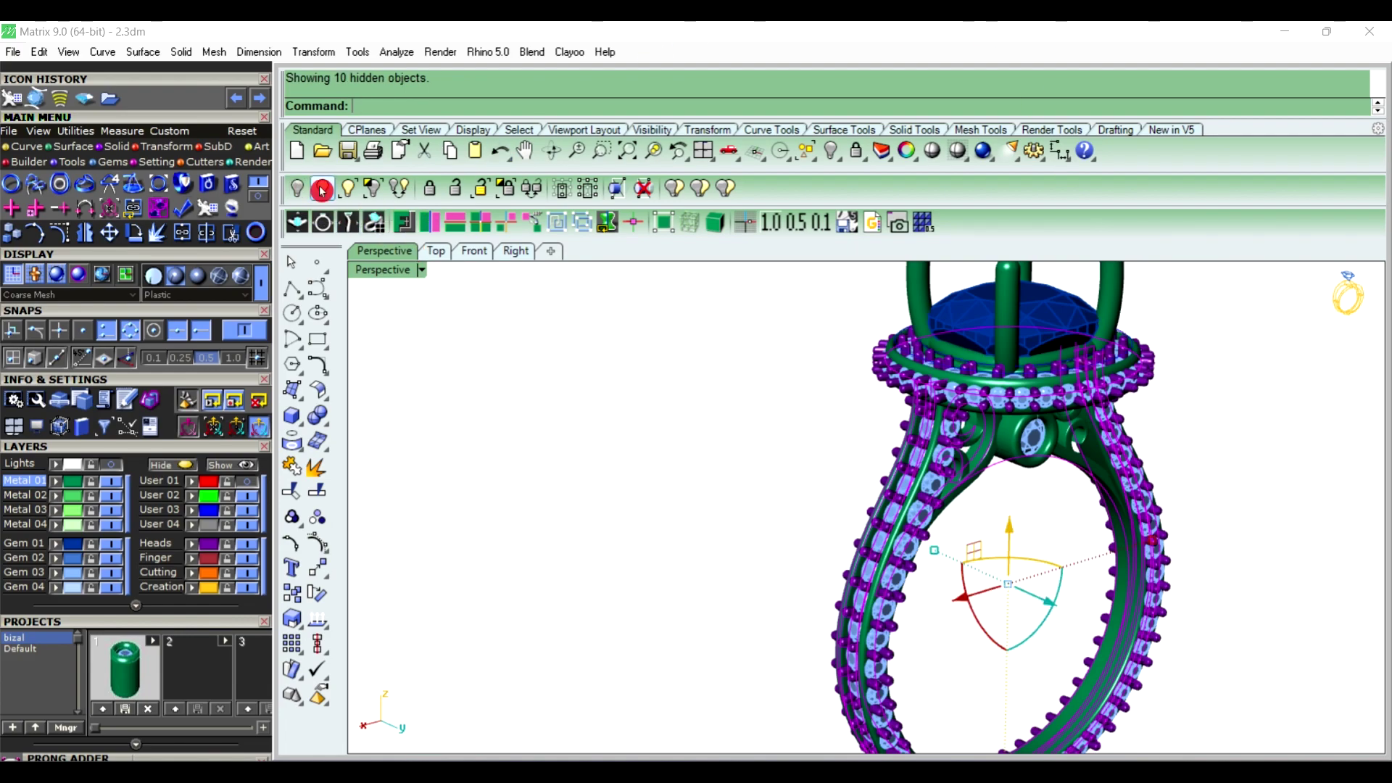
pyautogui.moveTo(585, 418)
pyautogui.mouseDown(button='right')
pyautogui.moveTo(952, 548)
pyautogui.moveTo(754, 522)
pyautogui.moveTo(938, 491)
pyautogui.mouseUp(button='right')
pyautogui.scroll(3, 807, 540)
pyautogui.scroll(3, 807, 540)
pyautogui.scroll(-3, 807, 540)
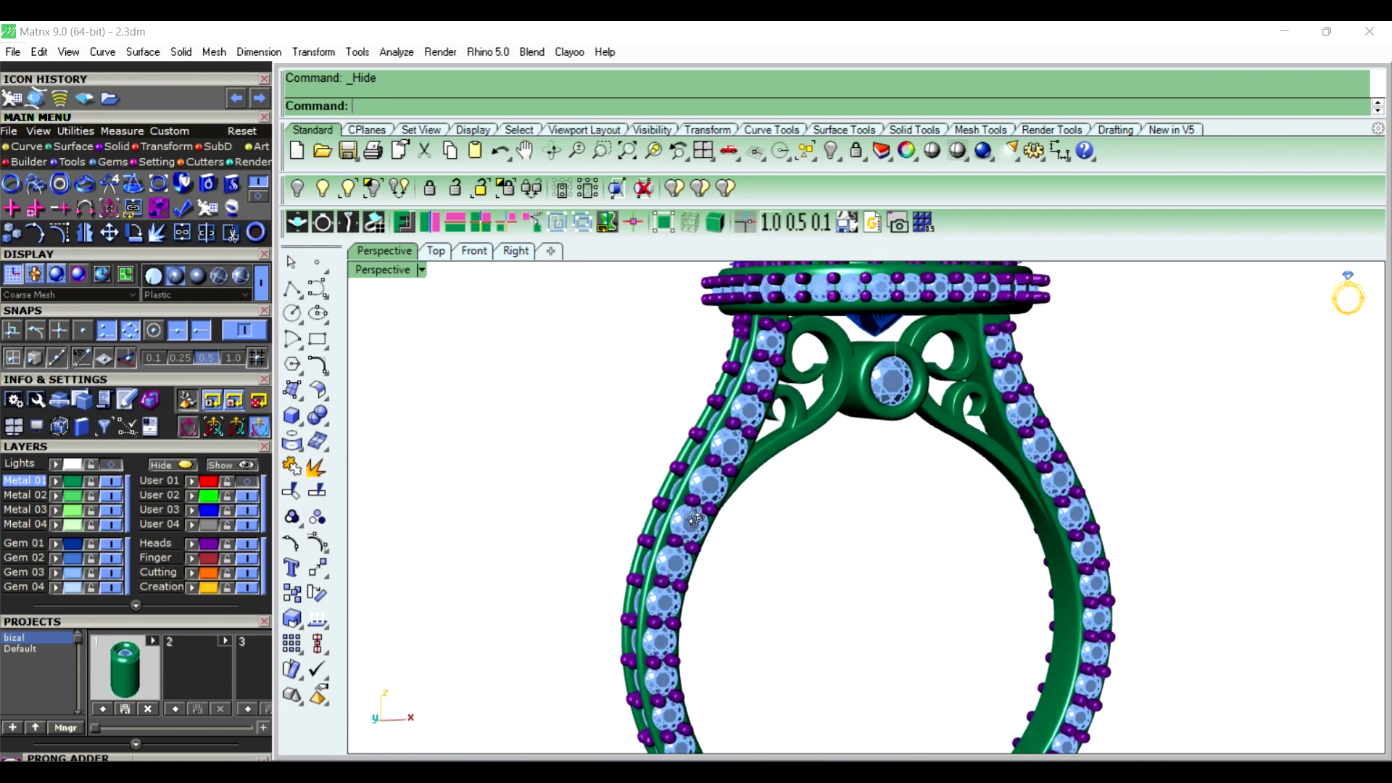
pyautogui.scroll(-2, 699, 513)
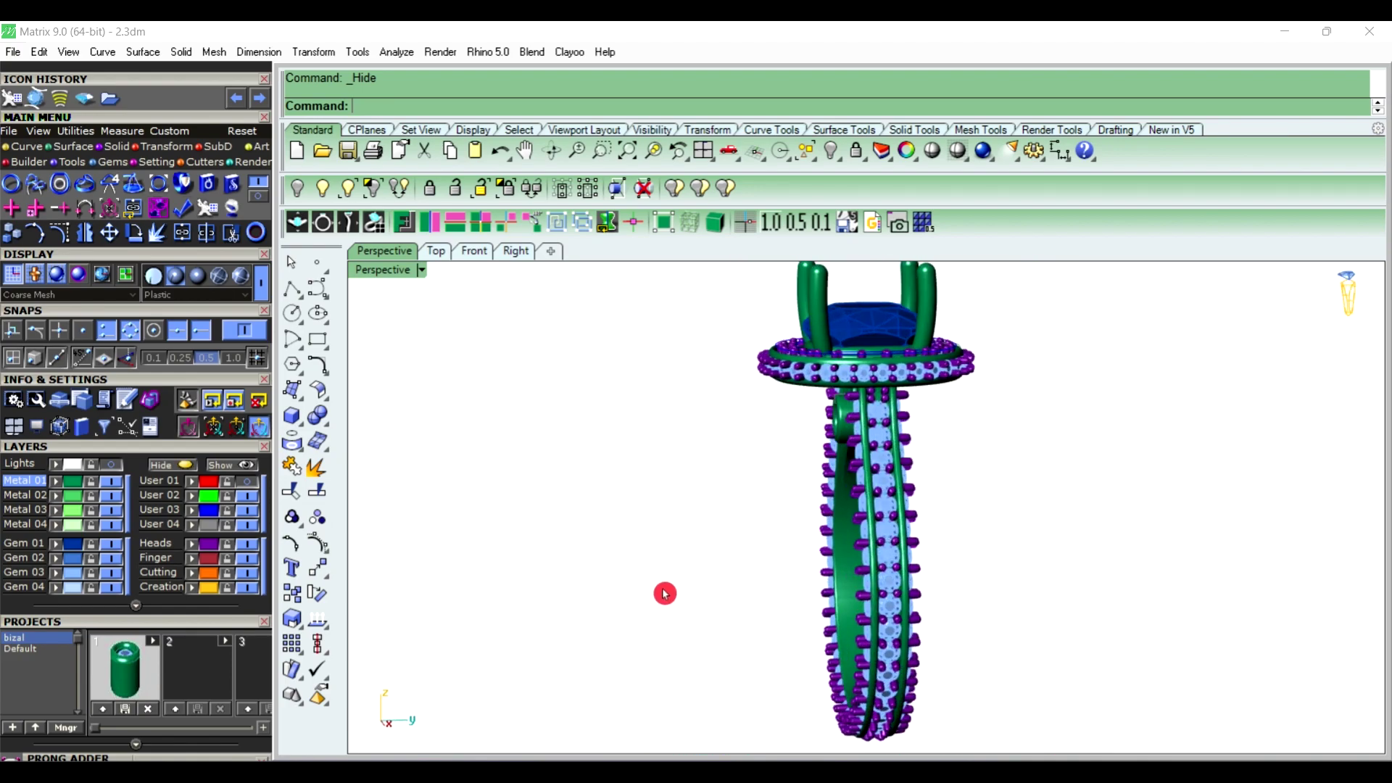